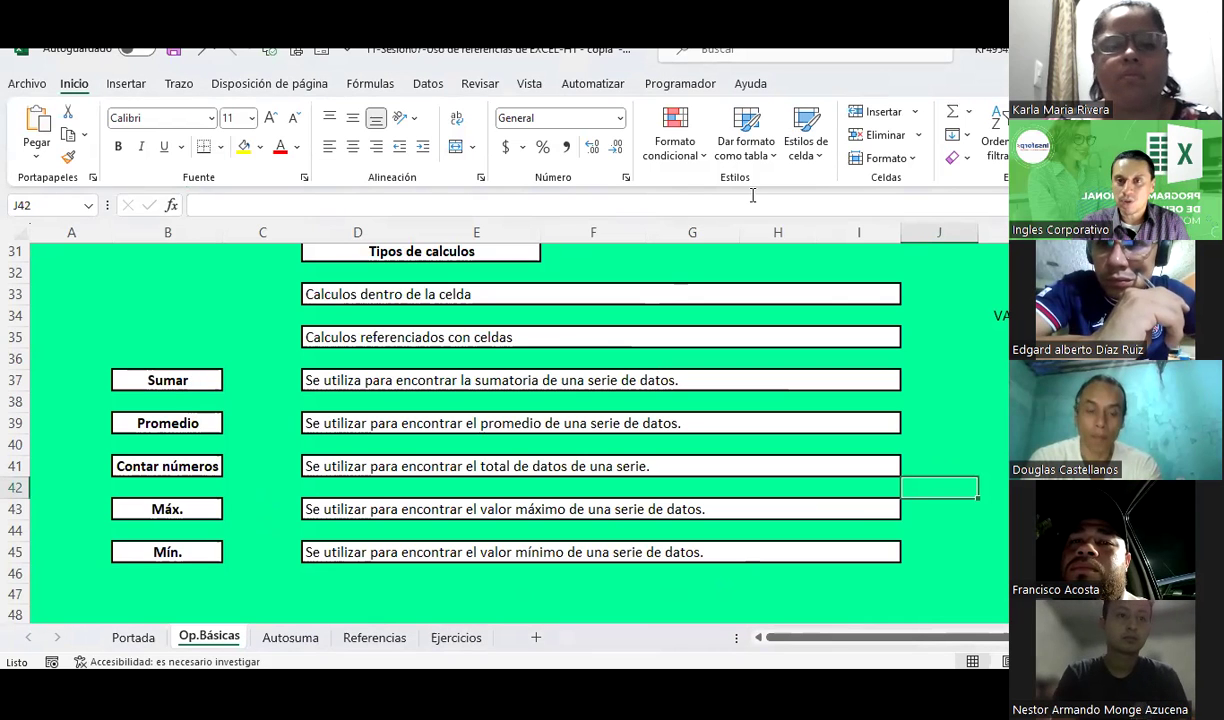
Start a sum in J42, cancel it, and browse the AutoSum quick-function list
{"action": "left_click", "coordinate": [954, 112]}
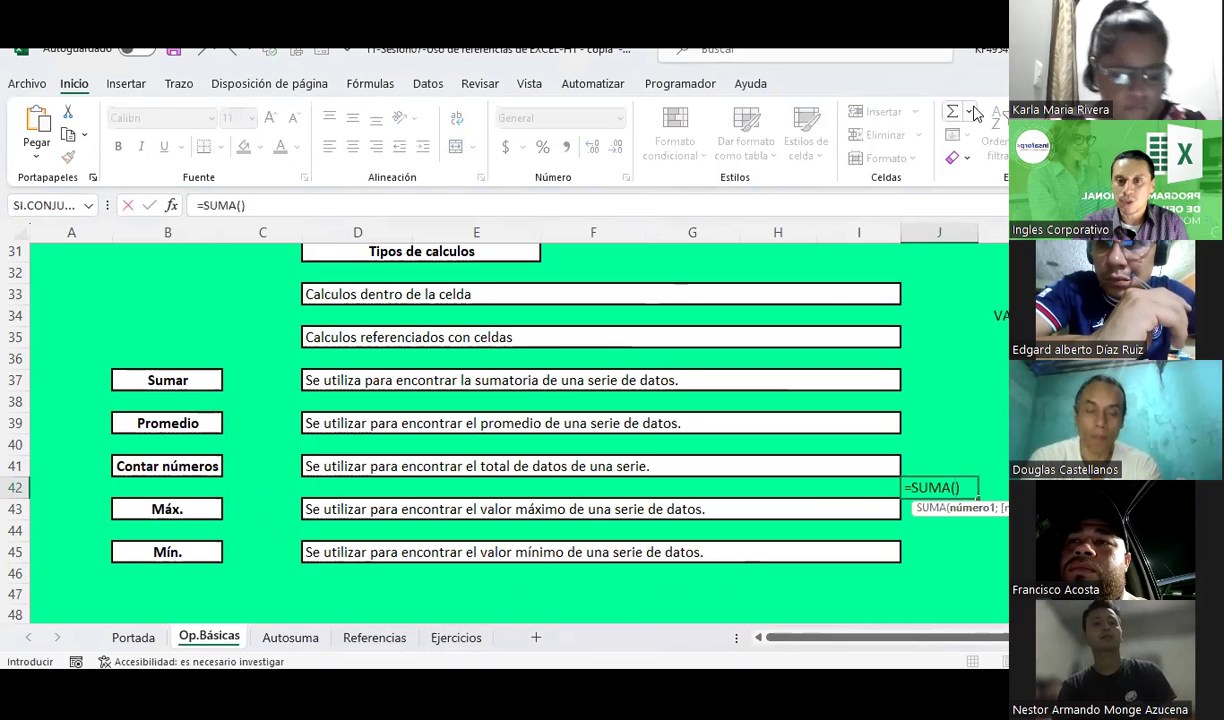
{"action": "key", "text": "Escape"}
{"action": "left_click", "coordinate": [970, 112]}
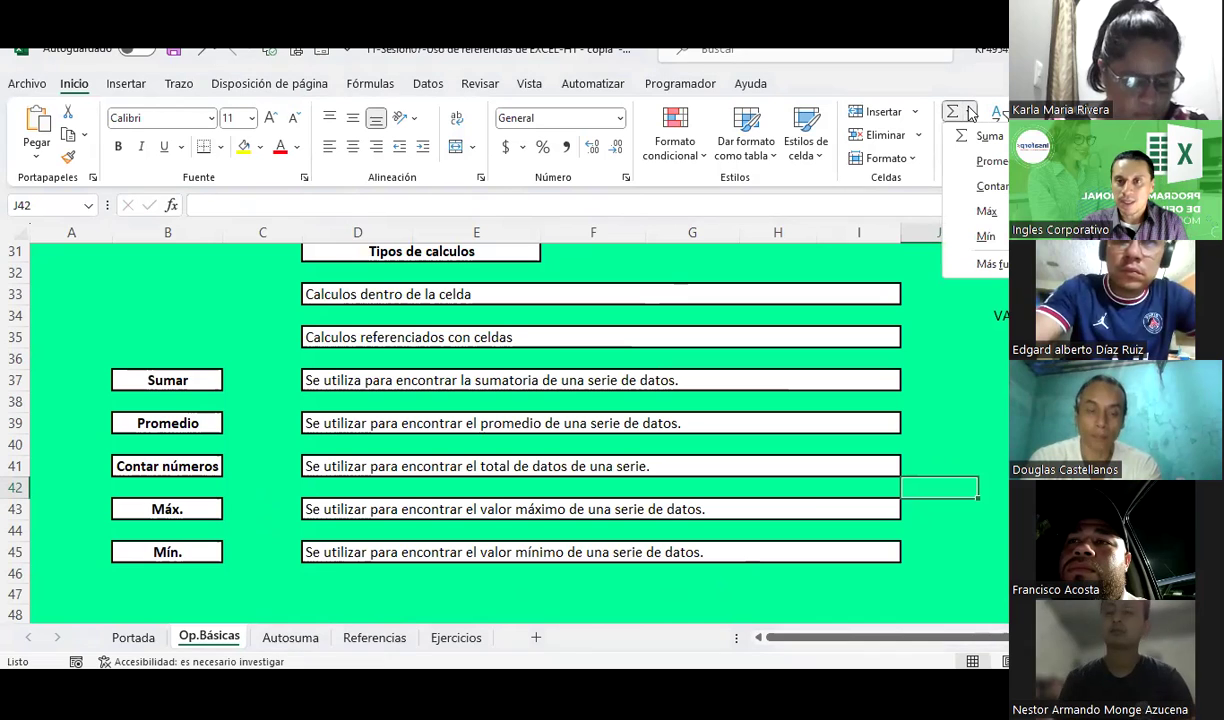
{"action": "left_click", "coordinate": [970, 112]}
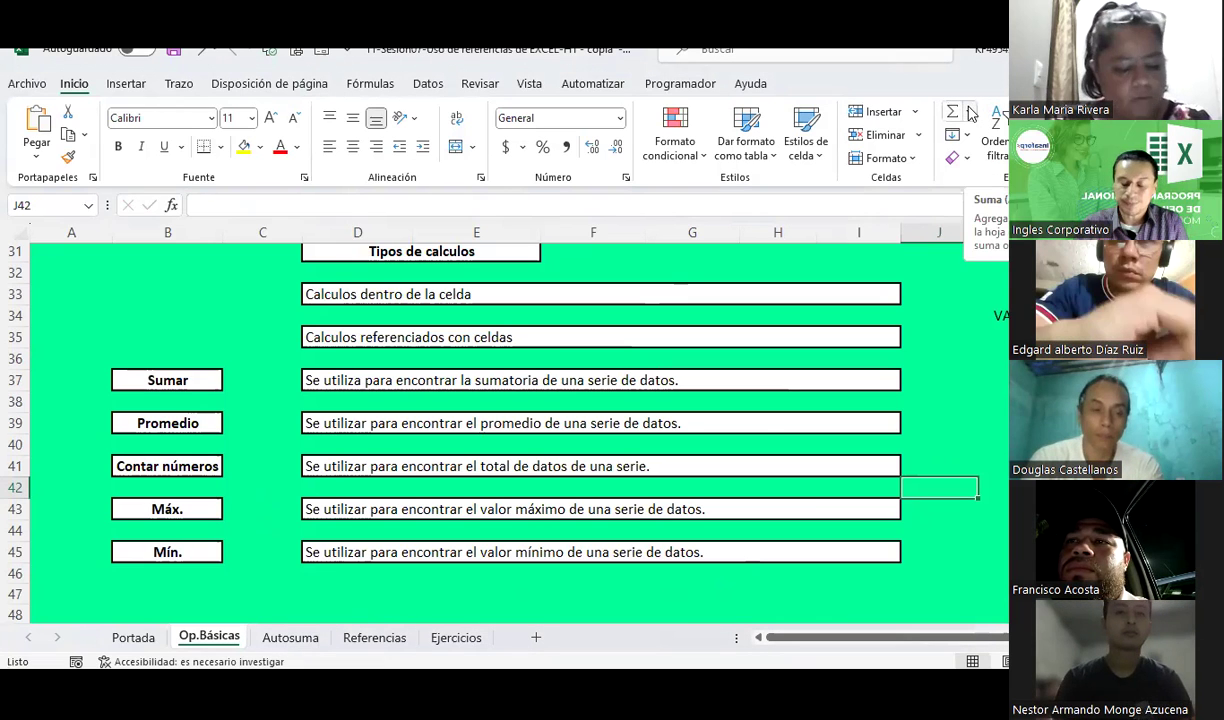
Point out the Promedio, Contar números, Máx. and Mín. labels, ending on C39
{"action": "left_click", "coordinate": [172, 422]}
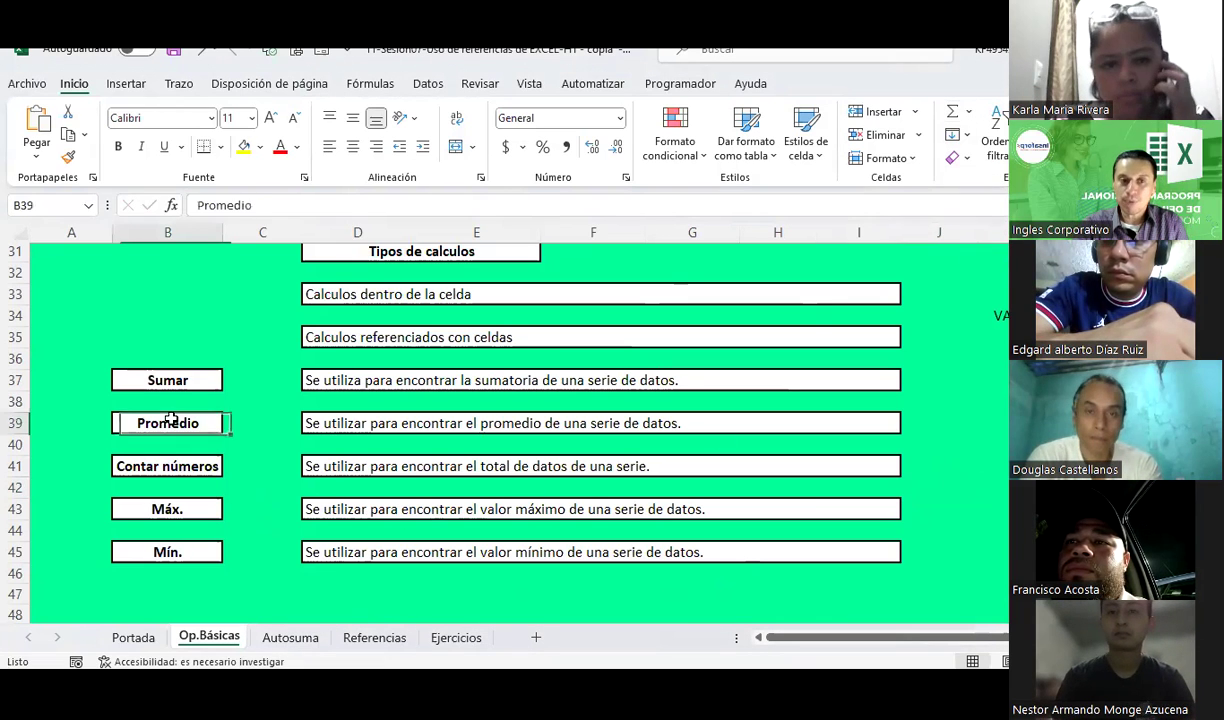
{"action": "left_click", "coordinate": [170, 466]}
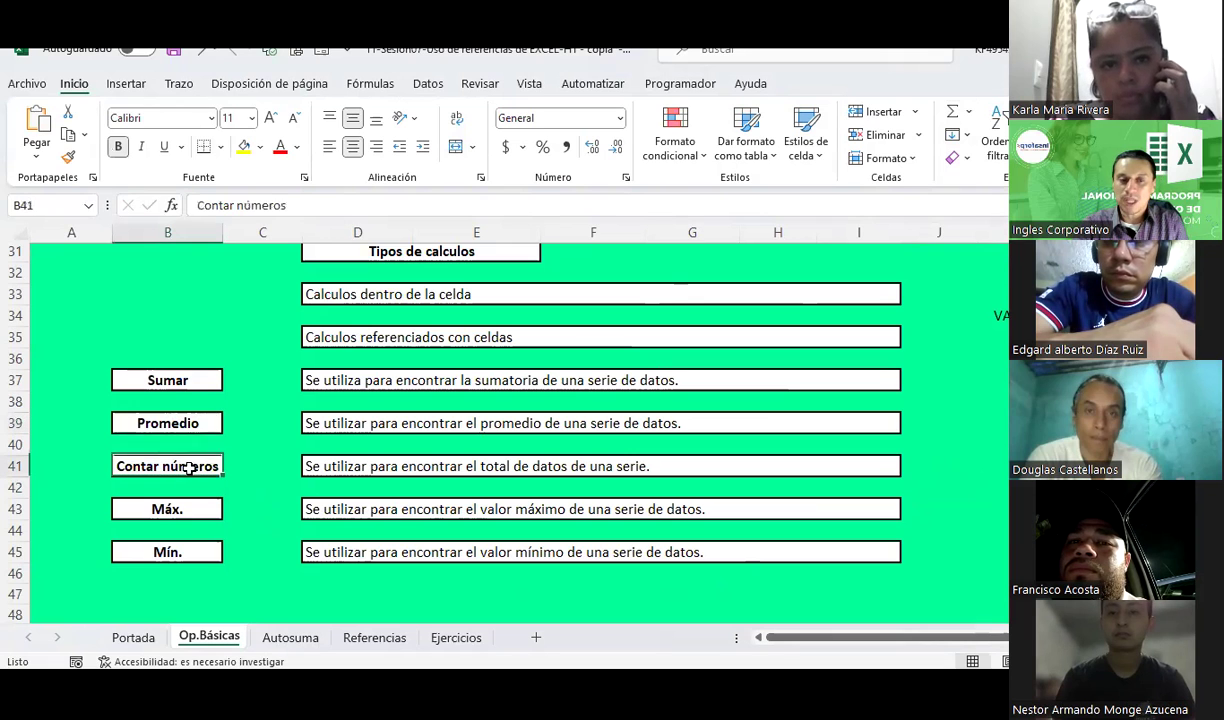
{"action": "left_click", "coordinate": [188, 511]}
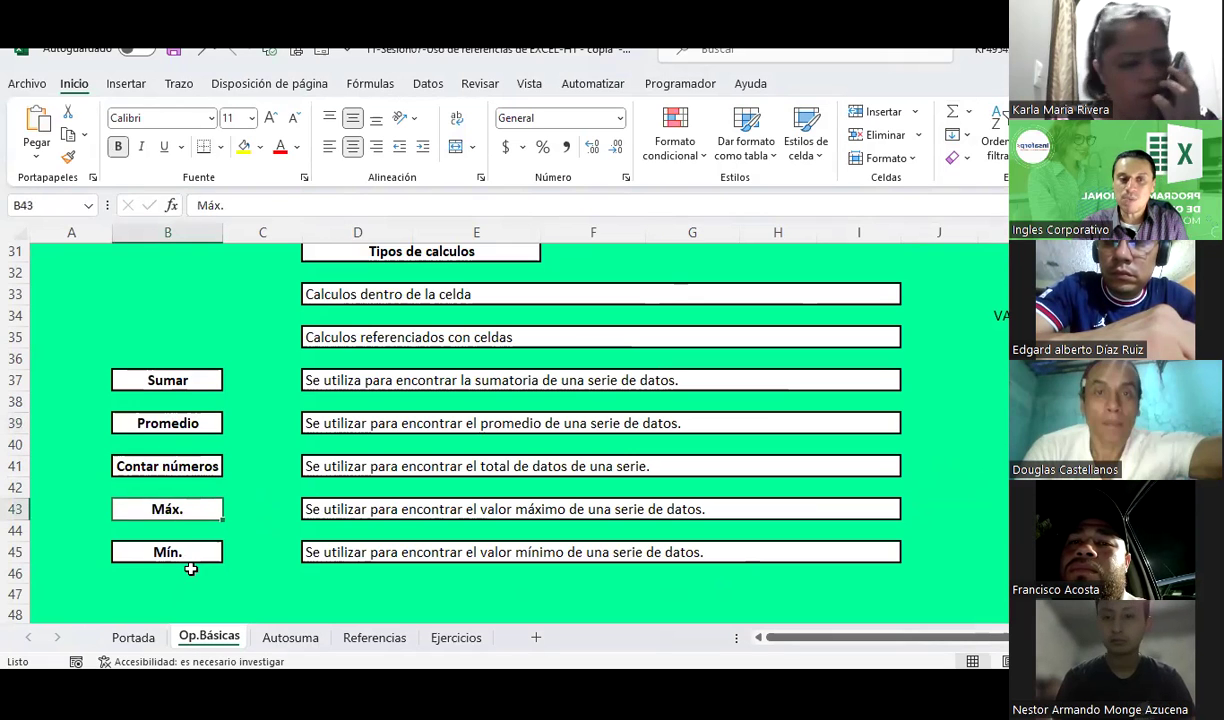
{"action": "left_click", "coordinate": [193, 560]}
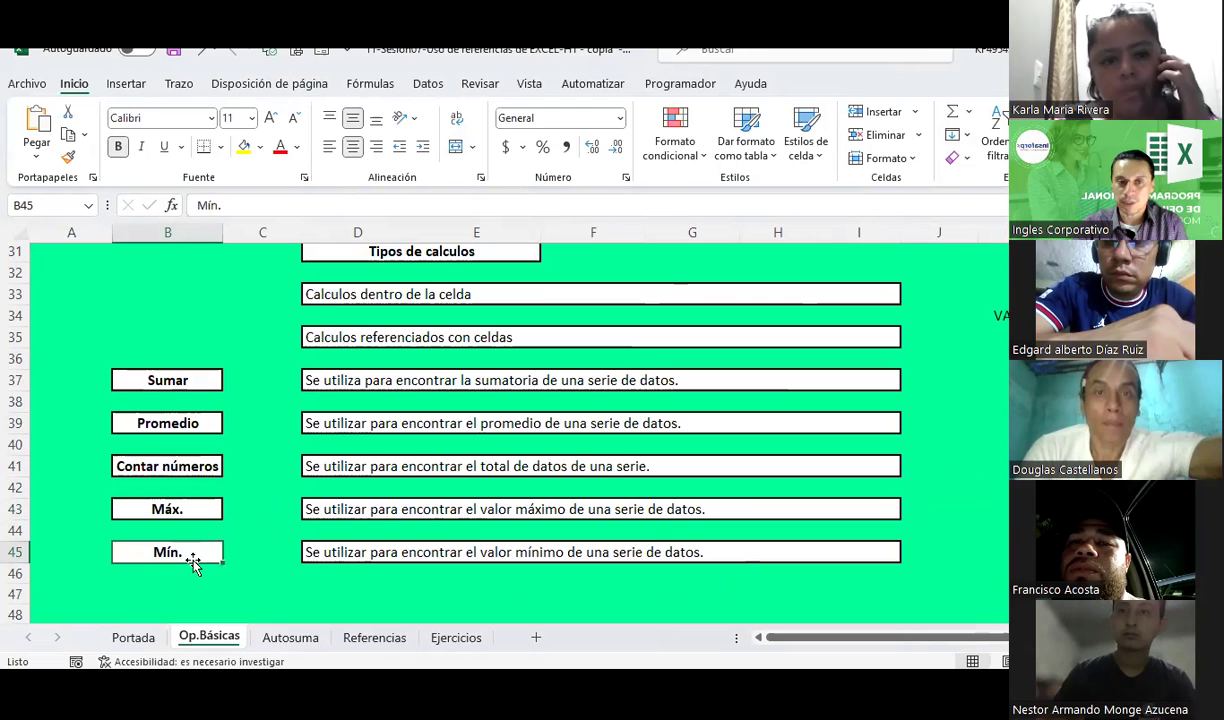
{"action": "left_click", "coordinate": [284, 415]}
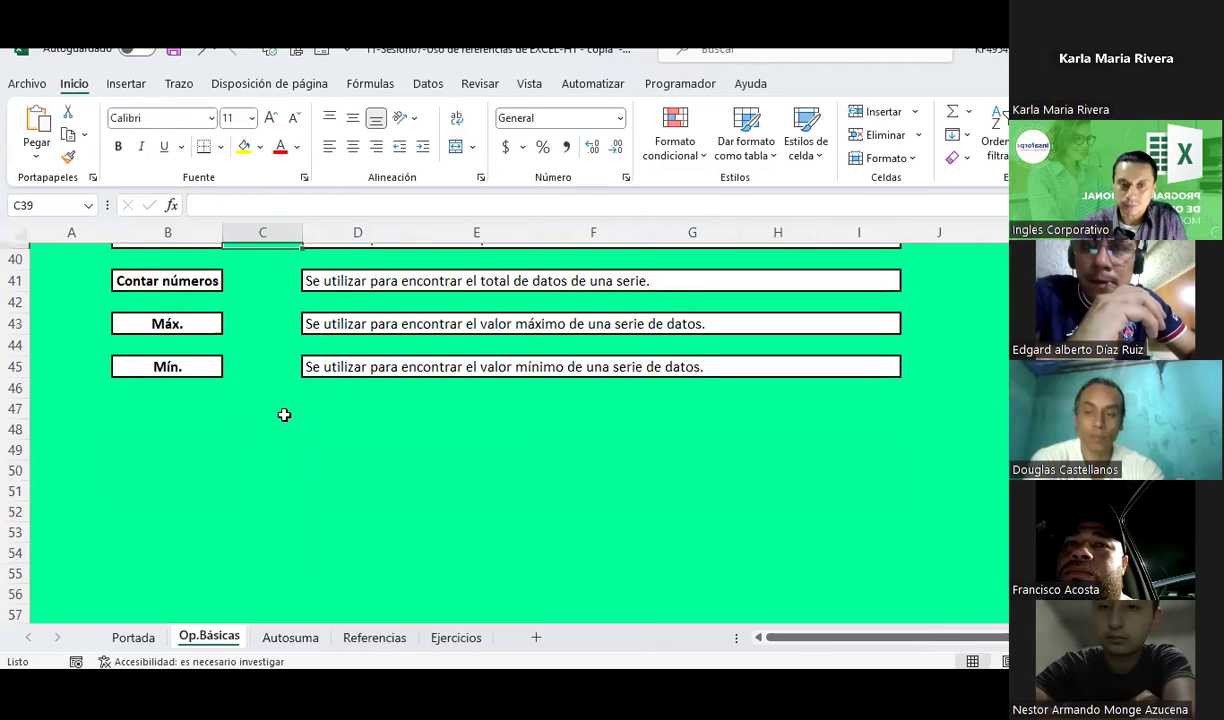
Select the Contar números description in D41, then the empty range C49:C57
{"action": "scroll", "coordinate": [284, 414], "scroll_direction": "up", "scroll_amount": 2}
{"action": "left_click", "coordinate": [322, 402]}
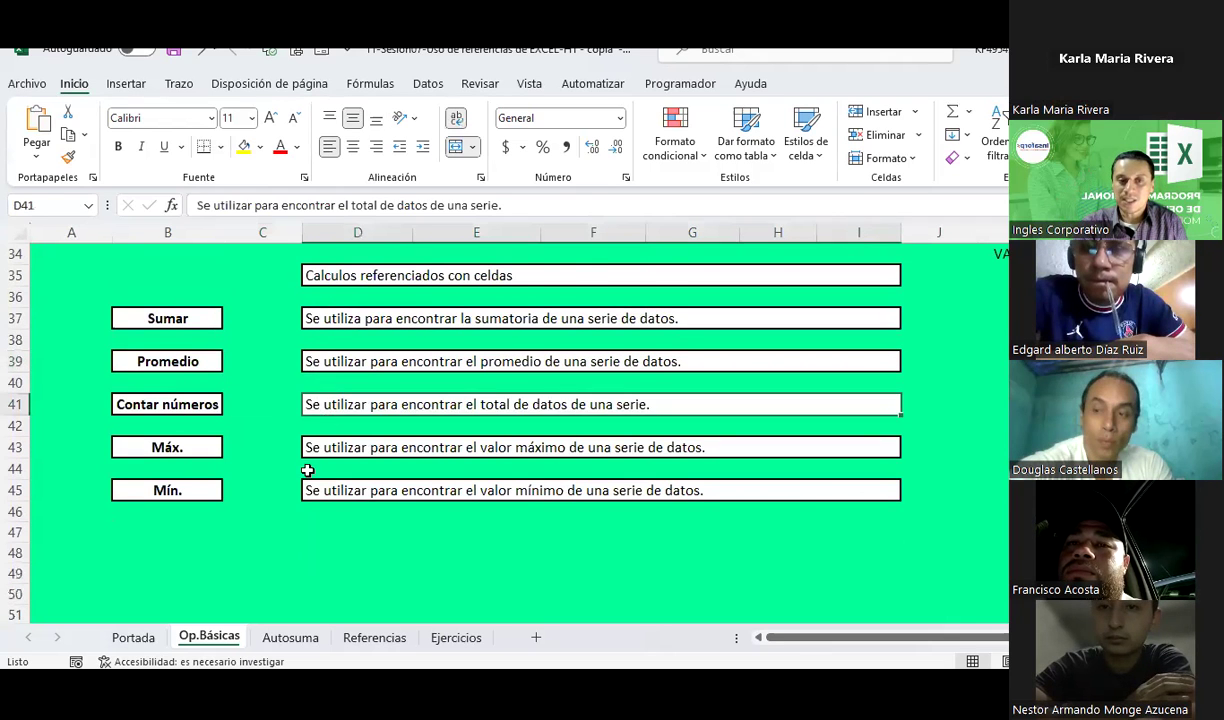
{"action": "scroll", "coordinate": [293, 381], "scroll_direction": "down", "scroll_amount": 3}
{"action": "left_click", "coordinate": [269, 379]}
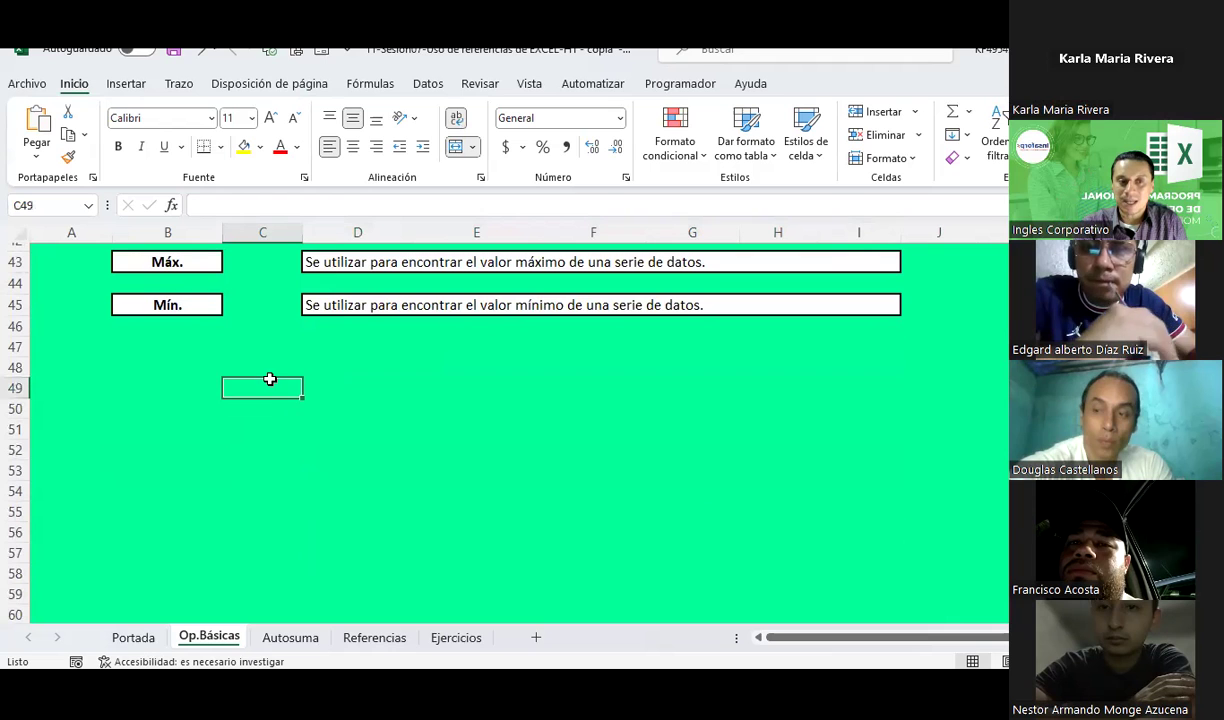
{"action": "left_click_drag", "start_coordinate": [269, 379], "coordinate": [270, 562]}
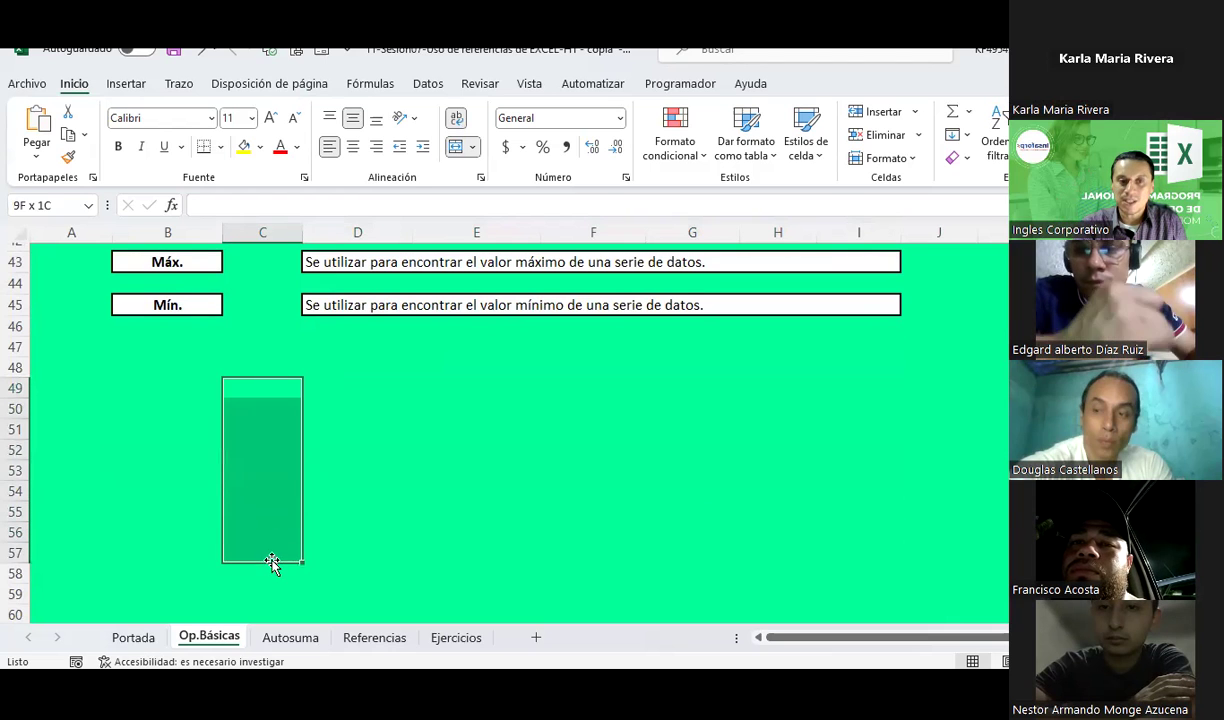
{"action": "scroll", "coordinate": [452, 465], "scroll_direction": "up", "scroll_amount": 1}
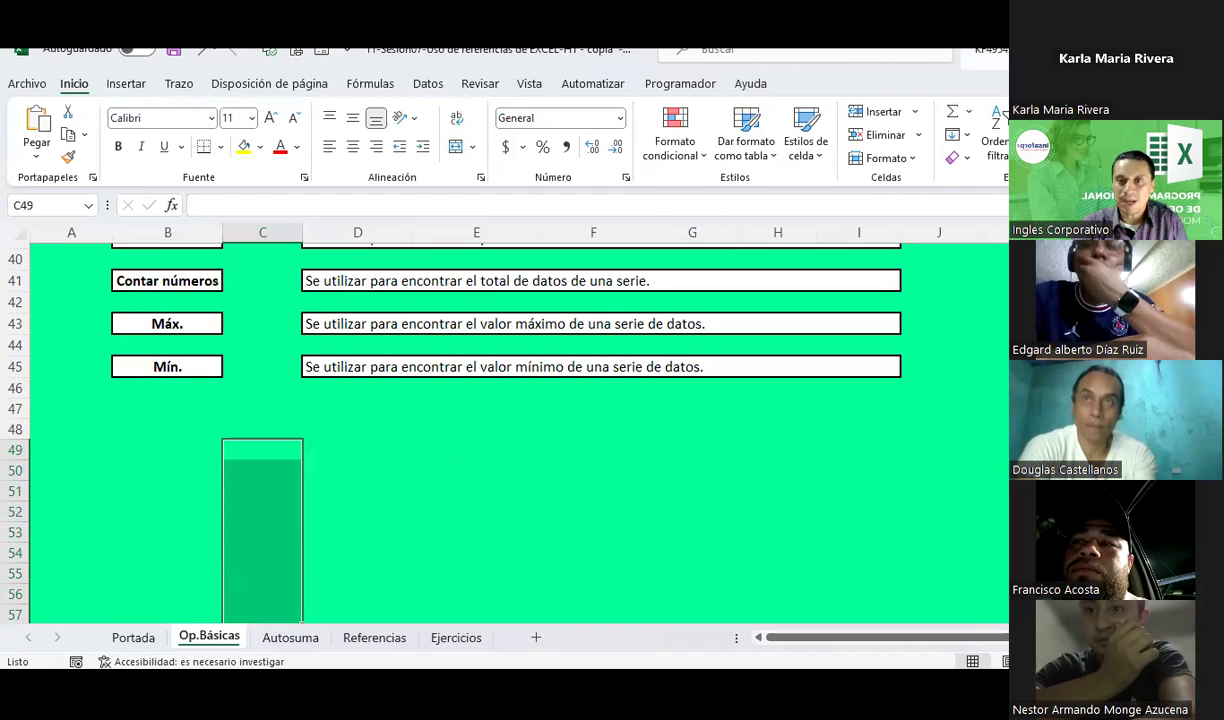
Review the AutoSum function list and highlight the calculation list from Sumar to Mín
{"action": "left_click", "coordinate": [970, 111]}
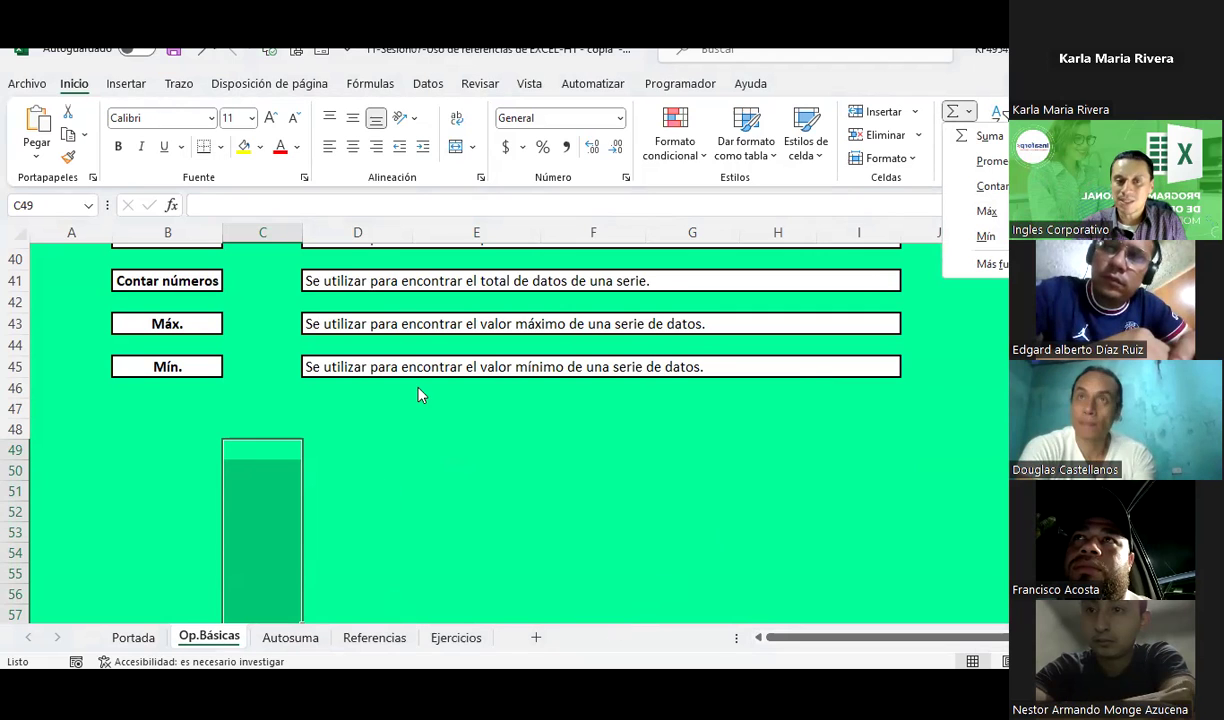
{"action": "left_click", "coordinate": [468, 409]}
{"action": "scroll", "coordinate": [468, 409], "scroll_direction": "up", "scroll_amount": 2}
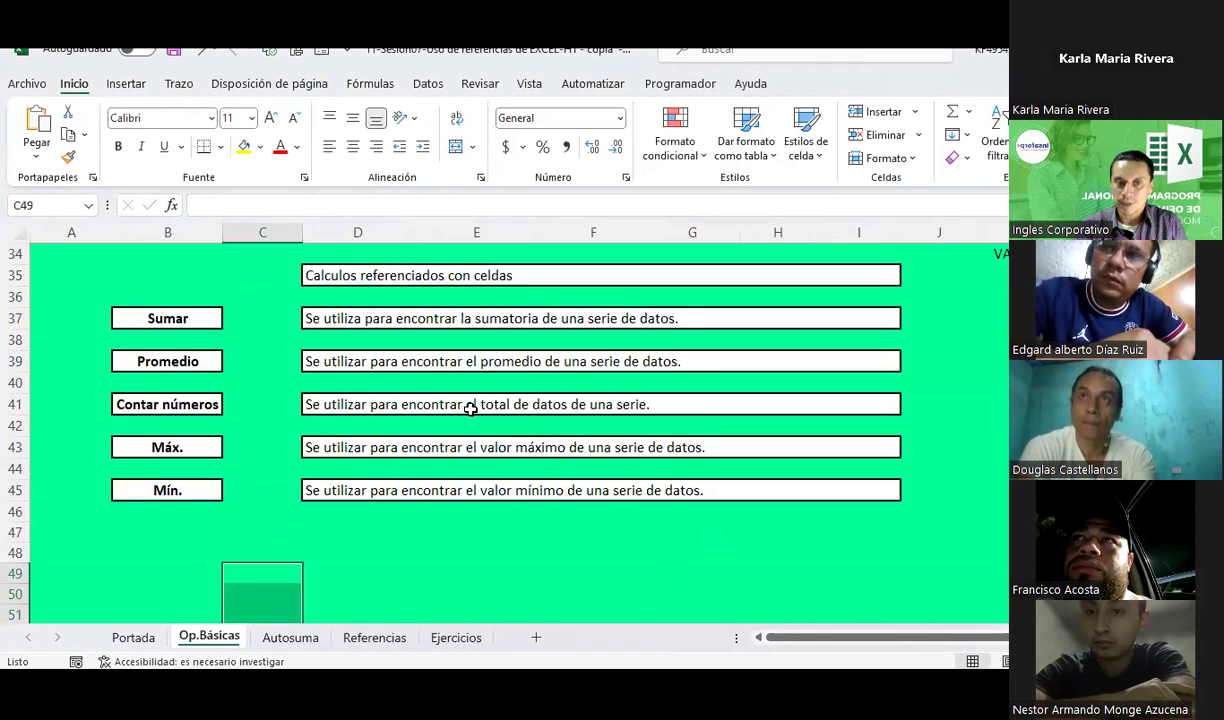
{"action": "scroll", "coordinate": [470, 409], "scroll_direction": "up", "scroll_amount": 1}
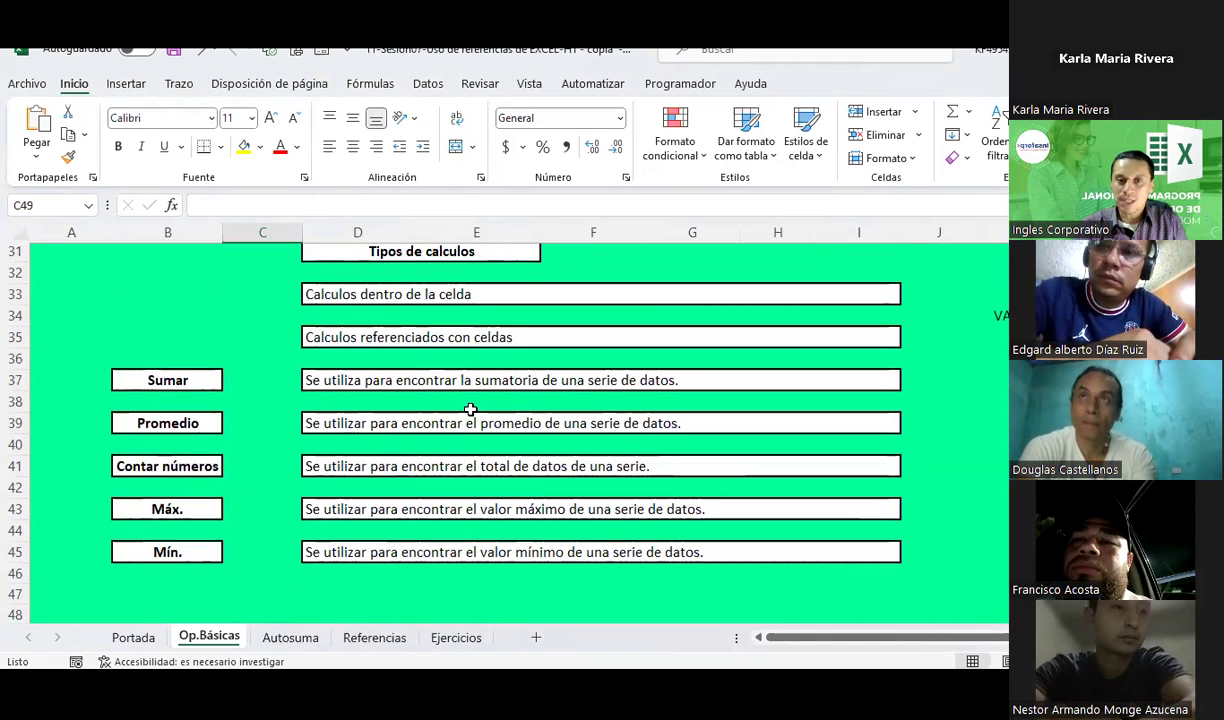
{"action": "scroll", "coordinate": [470, 409], "scroll_direction": "up", "scroll_amount": 2}
{"action": "scroll", "coordinate": [470, 409], "scroll_direction": "down", "scroll_amount": 2}
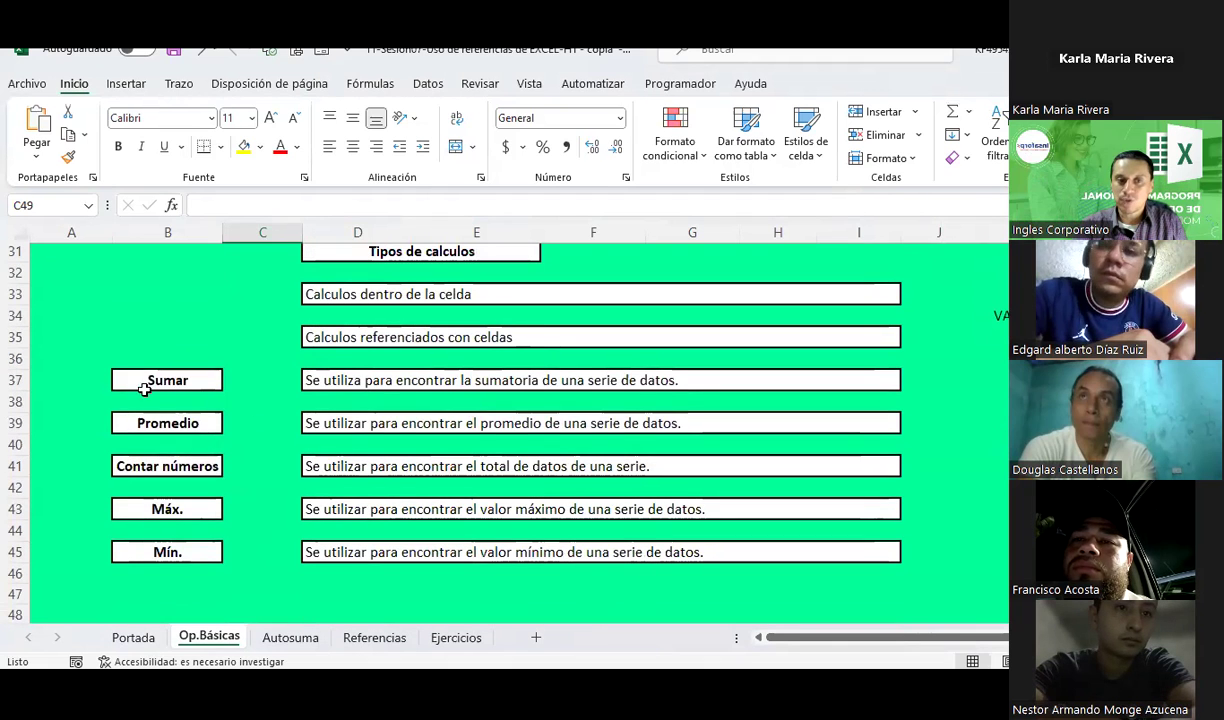
{"action": "left_click_drag", "start_coordinate": [145, 390], "coordinate": [480, 552]}
{"action": "left_click", "coordinate": [1099, 487]}
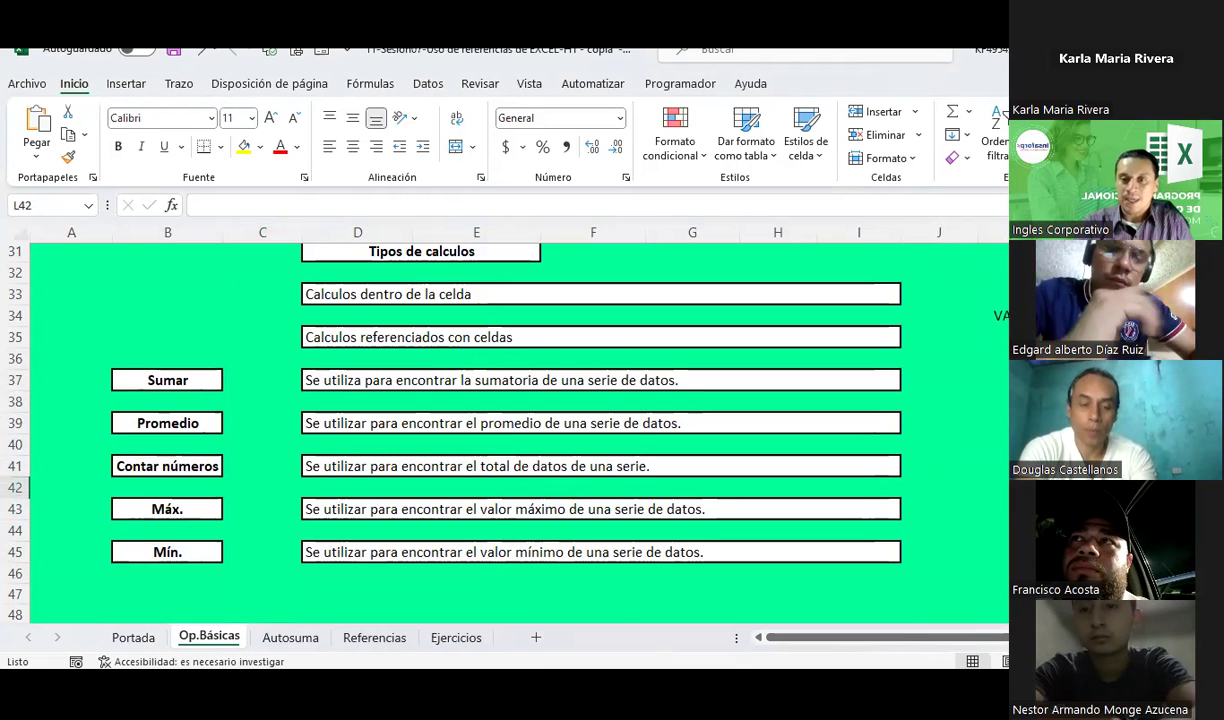
Go to the Referencias sheet and look over its product price table
{"action": "left_click", "coordinate": [373, 638]}
{"action": "scroll", "coordinate": [451, 459], "scroll_direction": "up", "scroll_amount": 3}
{"action": "scroll", "coordinate": [452, 460], "scroll_direction": "up", "scroll_amount": 1}
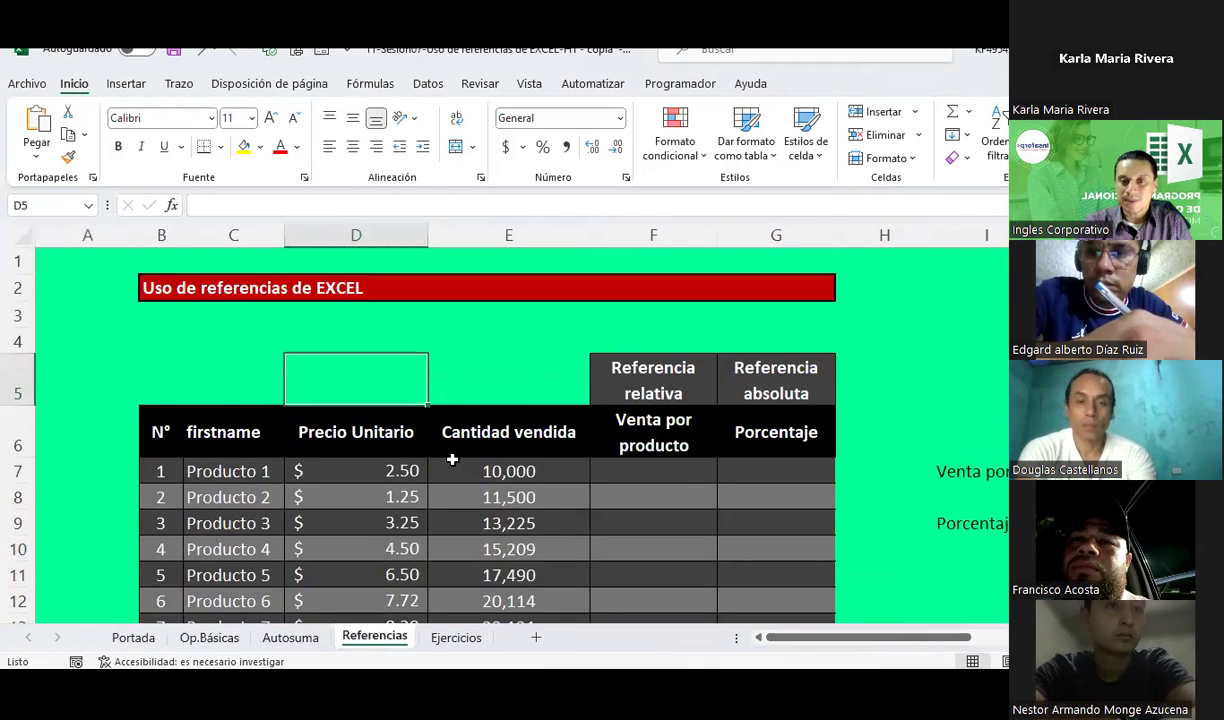
{"action": "scroll", "coordinate": [452, 459], "scroll_direction": "down", "scroll_amount": 2}
{"action": "scroll", "coordinate": [452, 459], "scroll_direction": "down", "scroll_amount": 1}
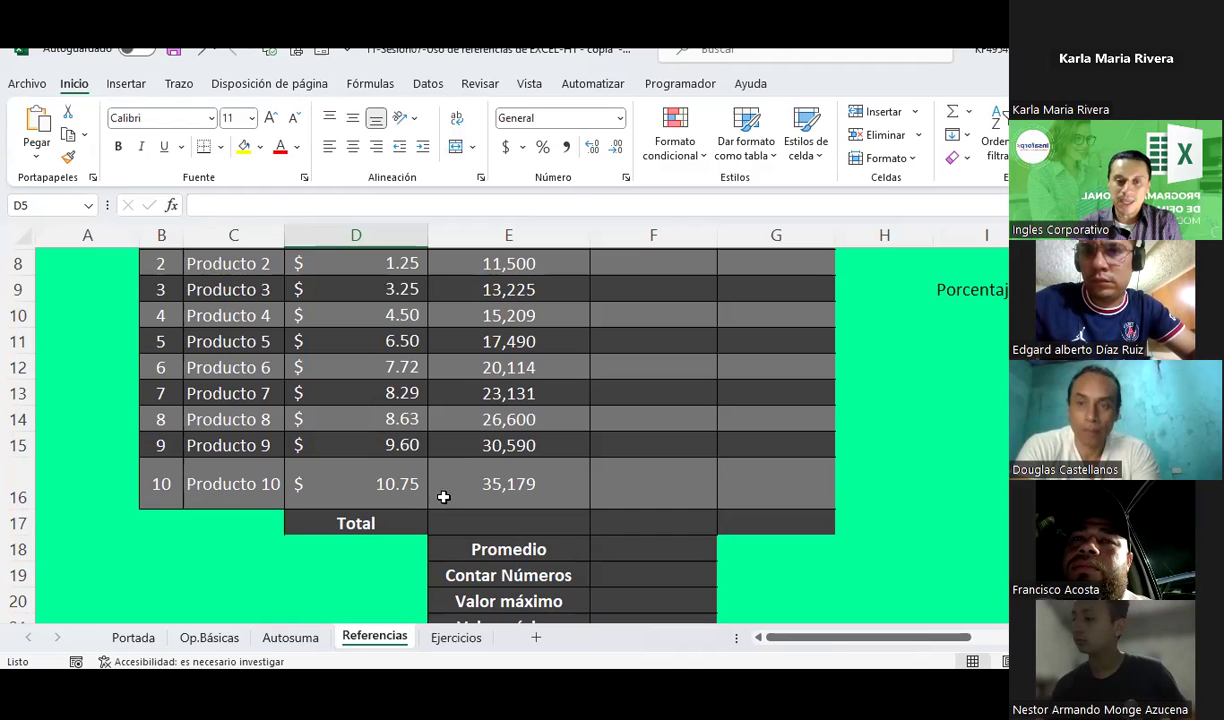
Go to the Autosuma sheet and scroll to its MAYO–DICIEMBRE salary table
{"action": "left_click", "coordinate": [277, 645]}
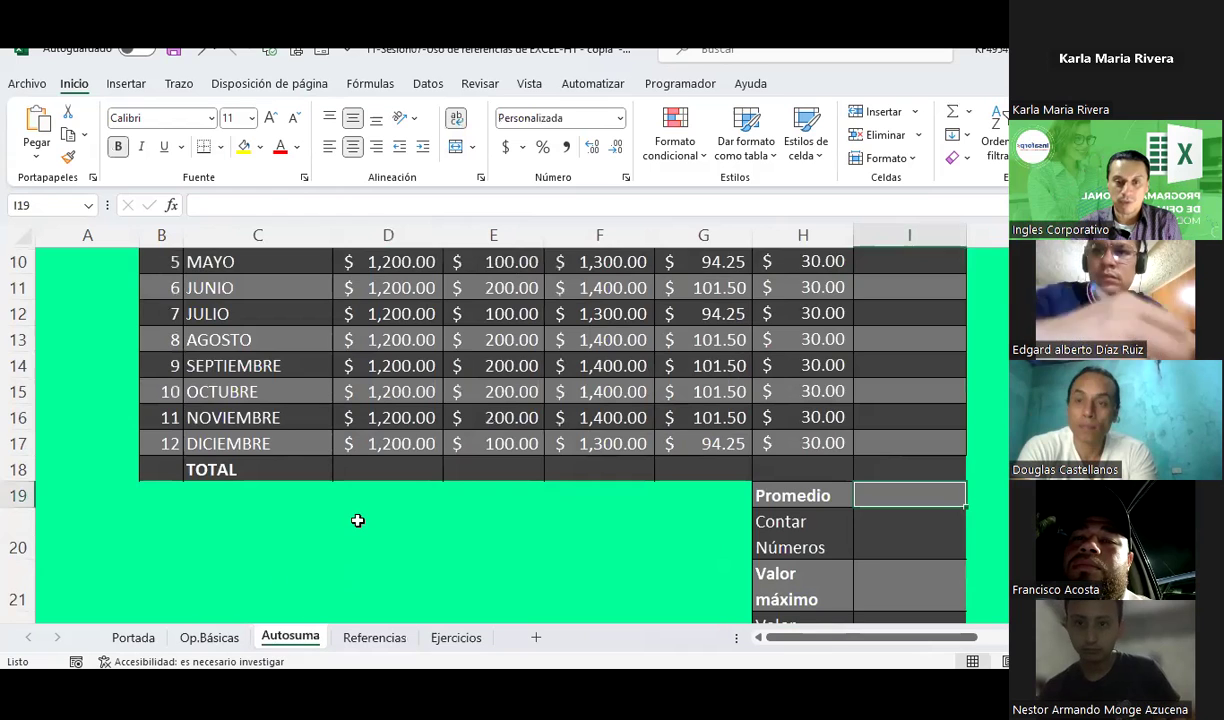
{"action": "scroll", "coordinate": [355, 518], "scroll_direction": "down", "scroll_amount": 1}
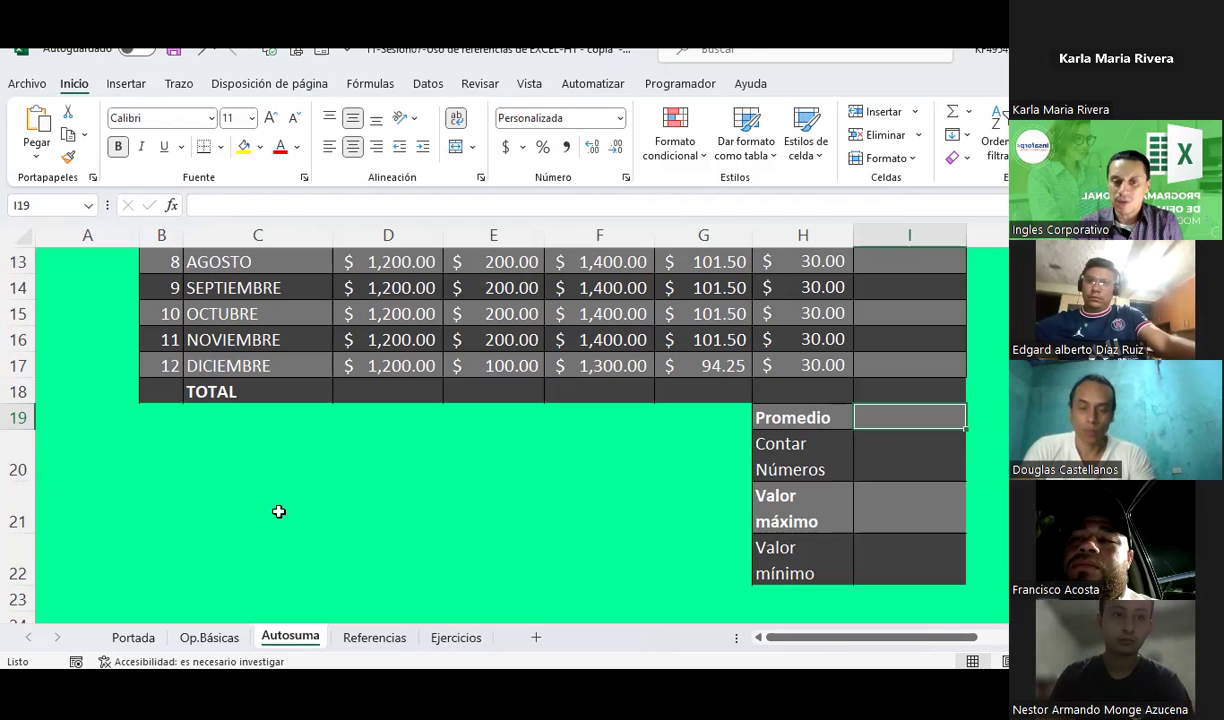
{"action": "left_click", "coordinate": [455, 637]}
{"action": "scroll", "coordinate": [461, 447], "scroll_direction": "down", "scroll_amount": 5}
{"action": "scroll", "coordinate": [461, 447], "scroll_direction": "down", "scroll_amount": 3}
{"action": "scroll", "coordinate": [461, 447], "scroll_direction": "up", "scroll_amount": 8}
{"action": "scroll", "coordinate": [420, 520], "scroll_direction": "down", "scroll_amount": 4}
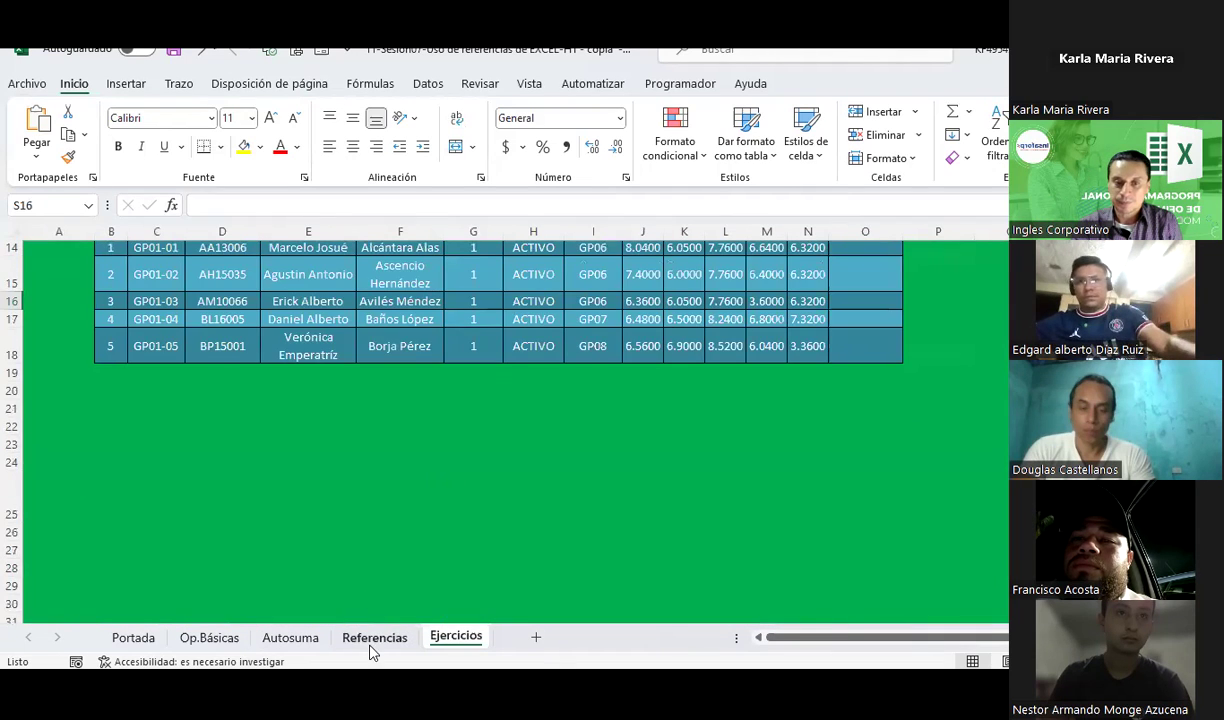
{"action": "left_click", "coordinate": [372, 640]}
{"action": "scroll", "coordinate": [407, 495], "scroll_direction": "down", "scroll_amount": 4}
{"action": "scroll", "coordinate": [409, 496], "scroll_direction": "up", "scroll_amount": 3}
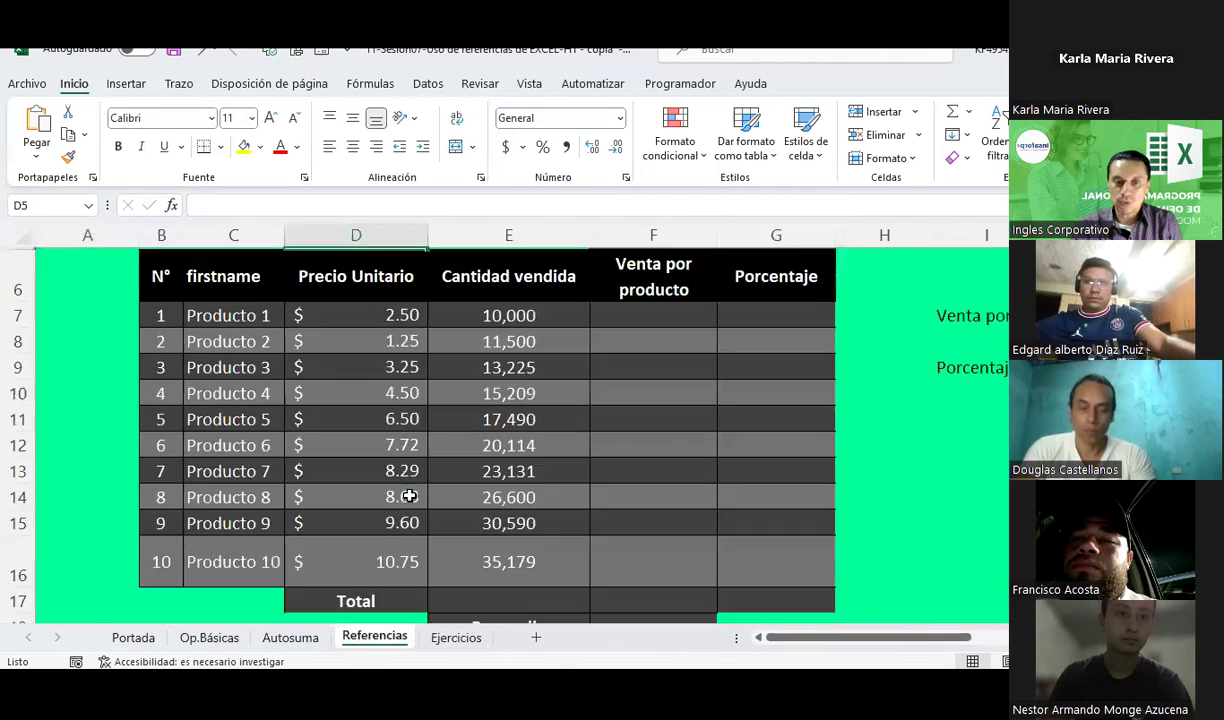
{"action": "scroll", "coordinate": [409, 496], "scroll_direction": "up", "scroll_amount": 2}
{"action": "left_click", "coordinate": [209, 637]}
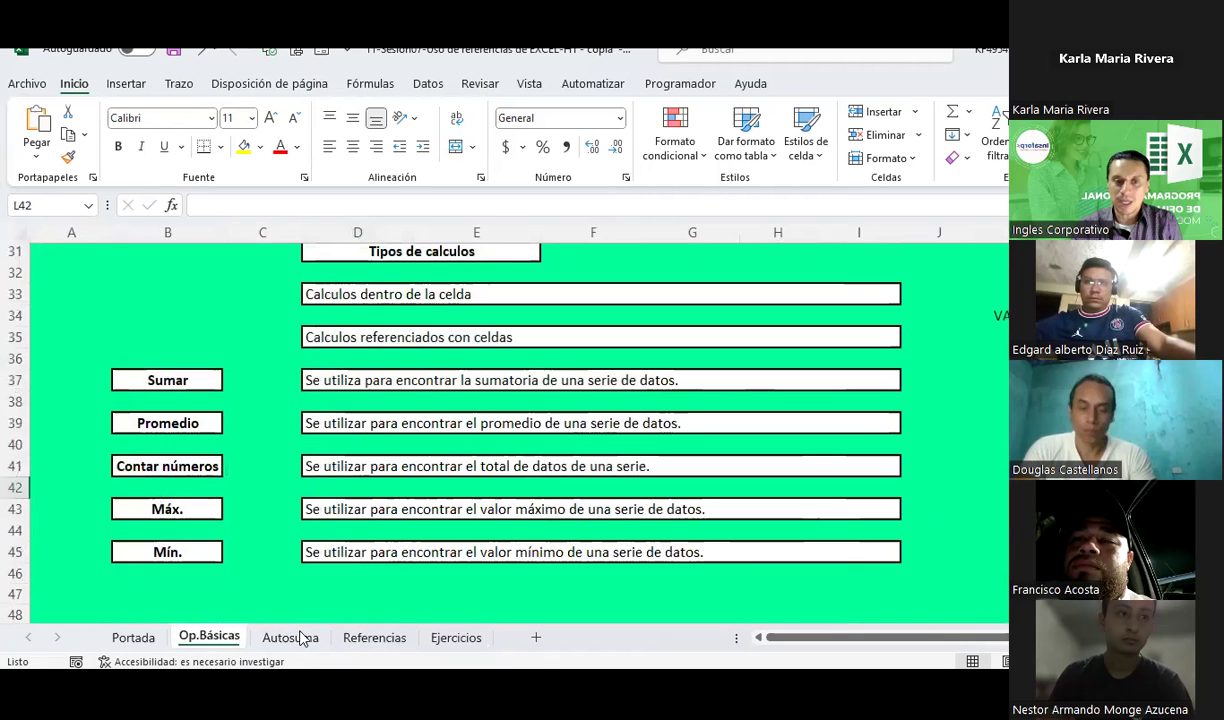
{"action": "left_click", "coordinate": [295, 637]}
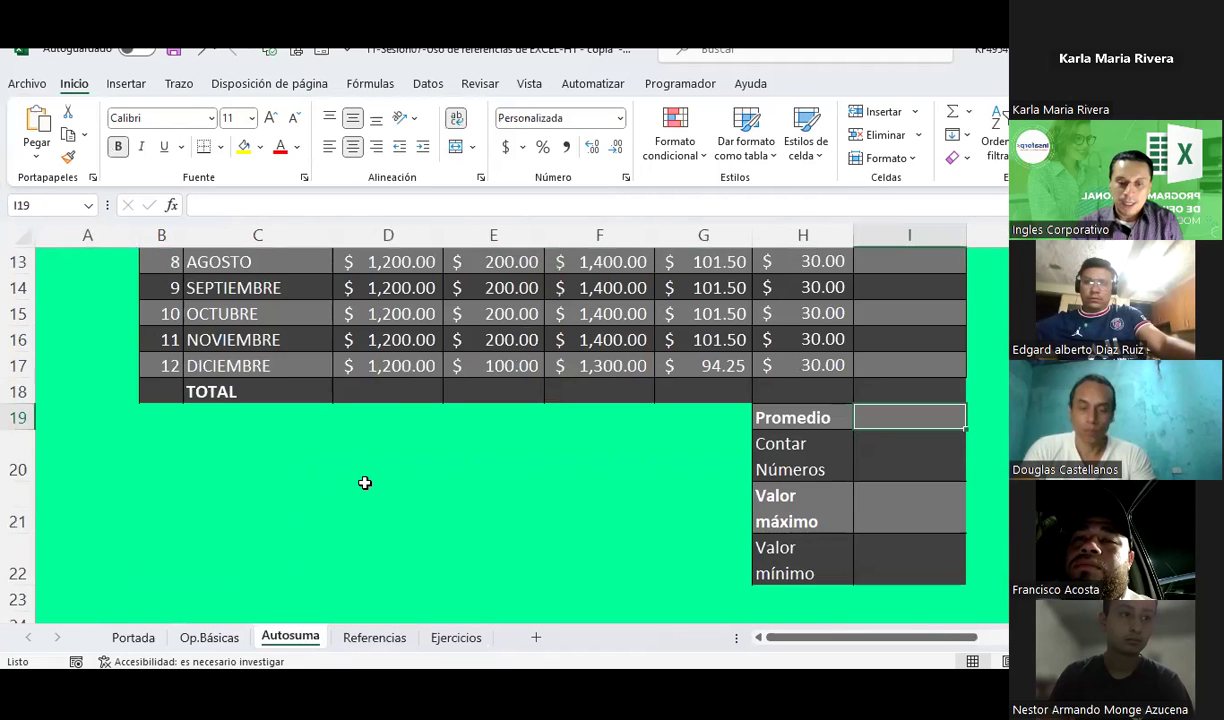
{"action": "scroll", "coordinate": [642, 479], "scroll_direction": "up", "scroll_amount": 2}
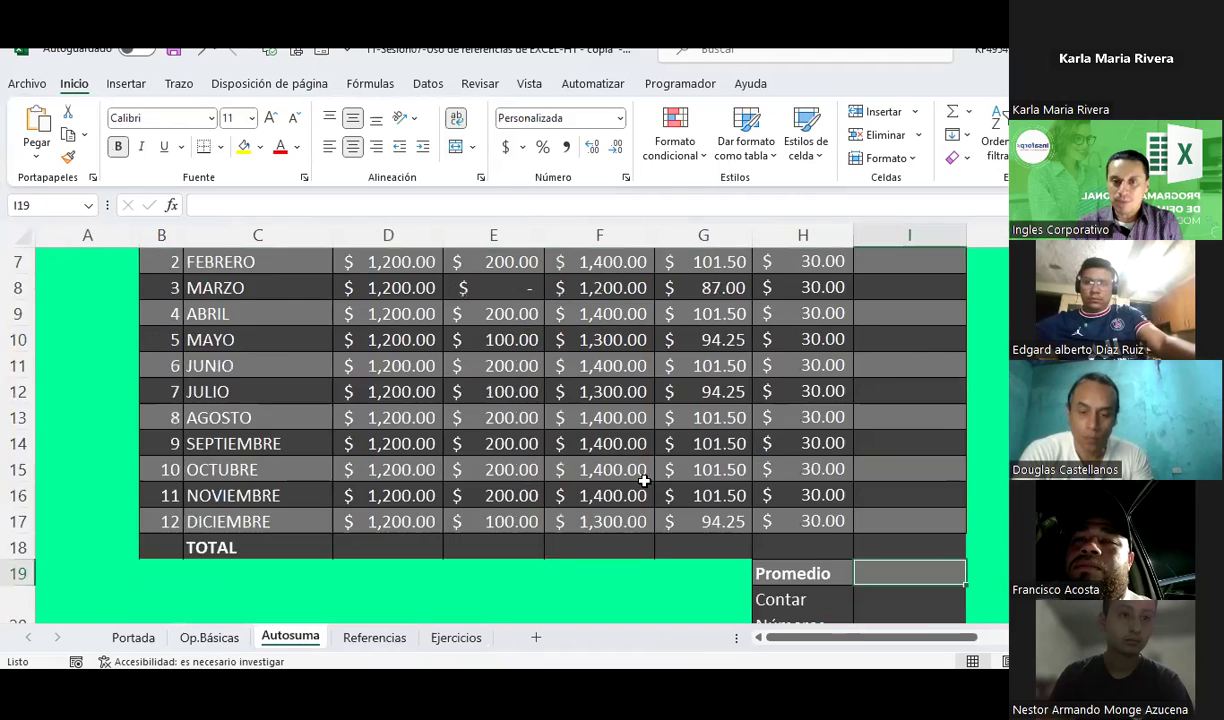
{"action": "scroll", "coordinate": [642, 479], "scroll_direction": "up", "scroll_amount": 1}
{"action": "scroll", "coordinate": [643, 480], "scroll_direction": "down", "scroll_amount": 1}
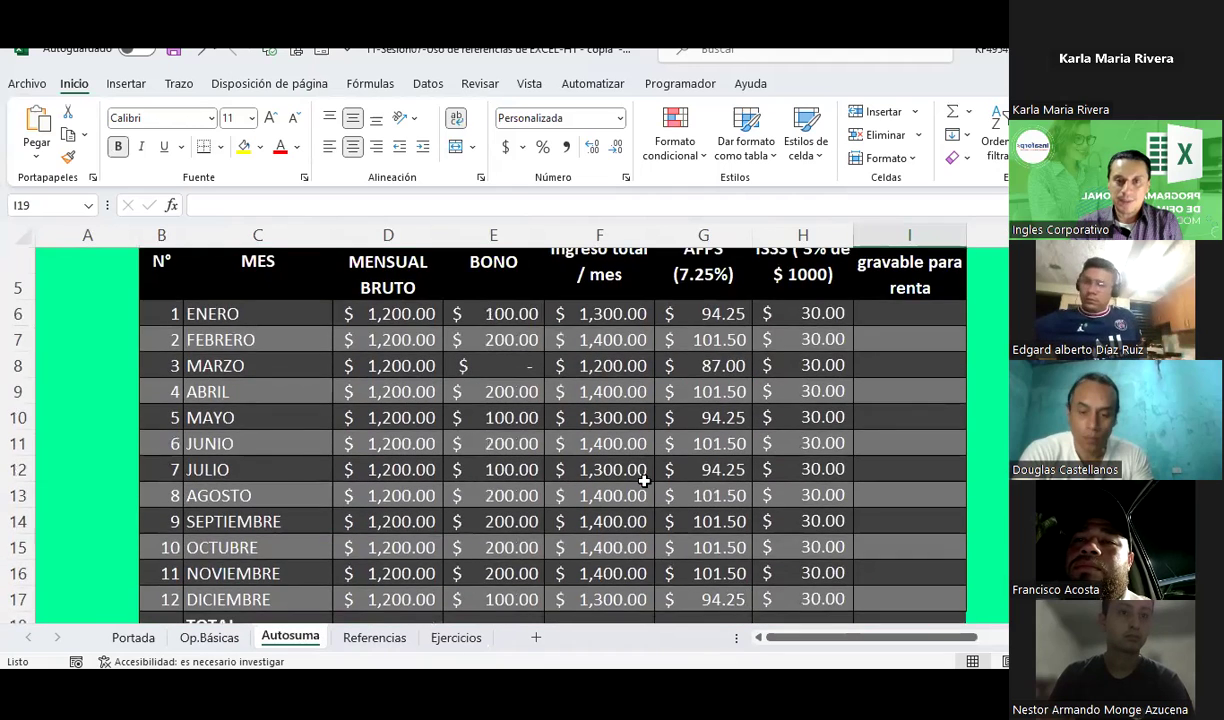
{"action": "scroll", "coordinate": [638, 482], "scroll_direction": "up", "scroll_amount": 1}
{"action": "scroll", "coordinate": [615, 371], "scroll_direction": "down", "scroll_amount": 1}
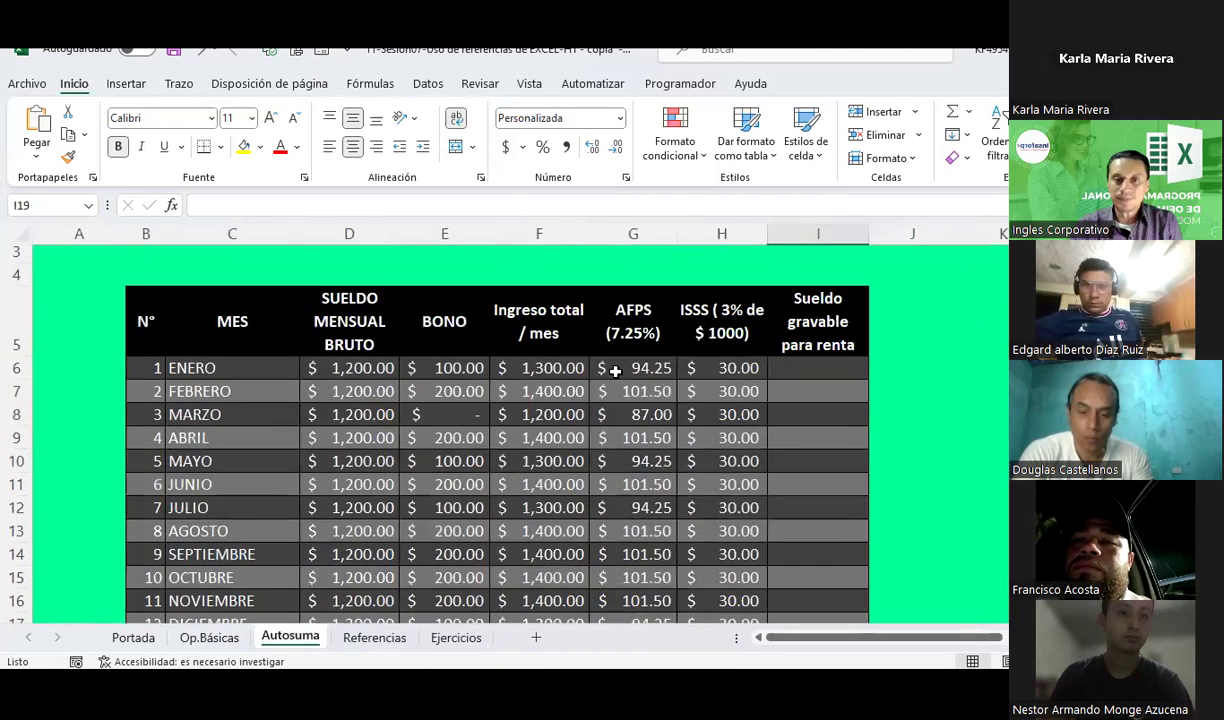
{"action": "scroll", "coordinate": [615, 371], "scroll_direction": "down", "scroll_amount": 1}
Cancel the accidental move of ENERO's ISSS value onto H7 by dismissing the overwrite warning
{"action": "left_click", "coordinate": [565, 327]}
{"action": "left_click", "coordinate": [650, 327]}
{"action": "left_click", "coordinate": [705, 327]}
{"action": "left_click_drag", "start_coordinate": [716, 320], "coordinate": [725, 350]}
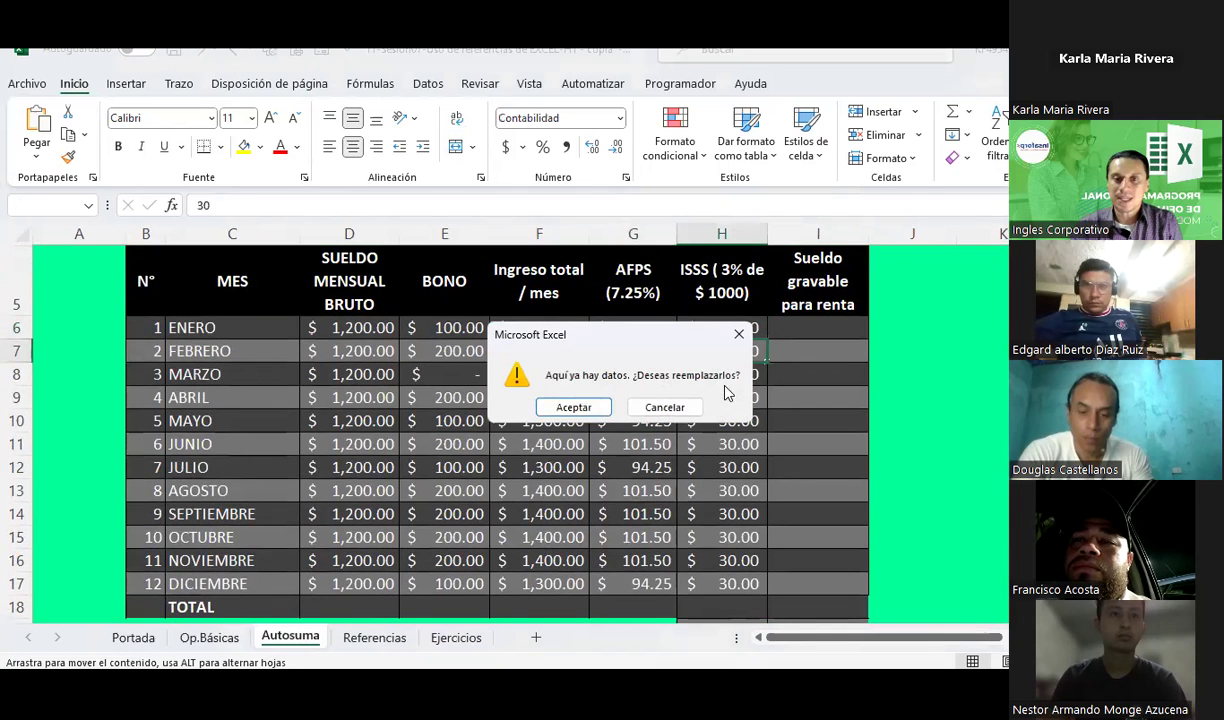
{"action": "left_click", "coordinate": [732, 335]}
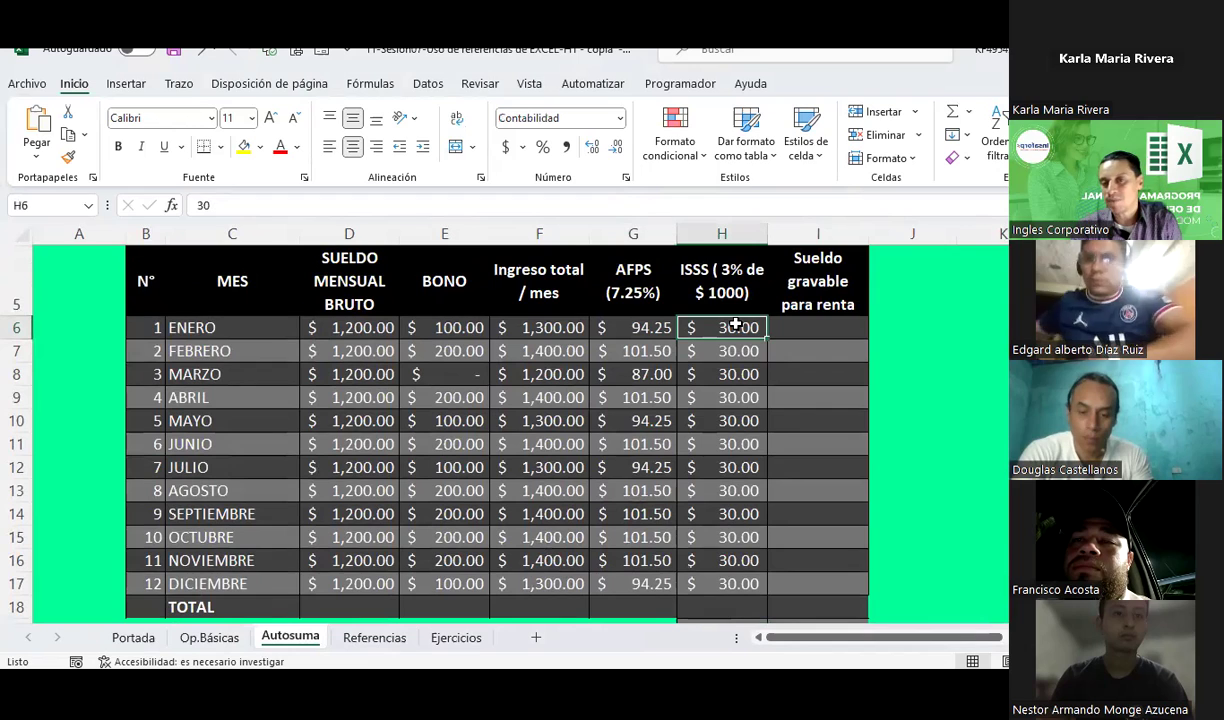
Review the ISSS values for FEBRERO and JUNIO
{"action": "left_click", "coordinate": [730, 350]}
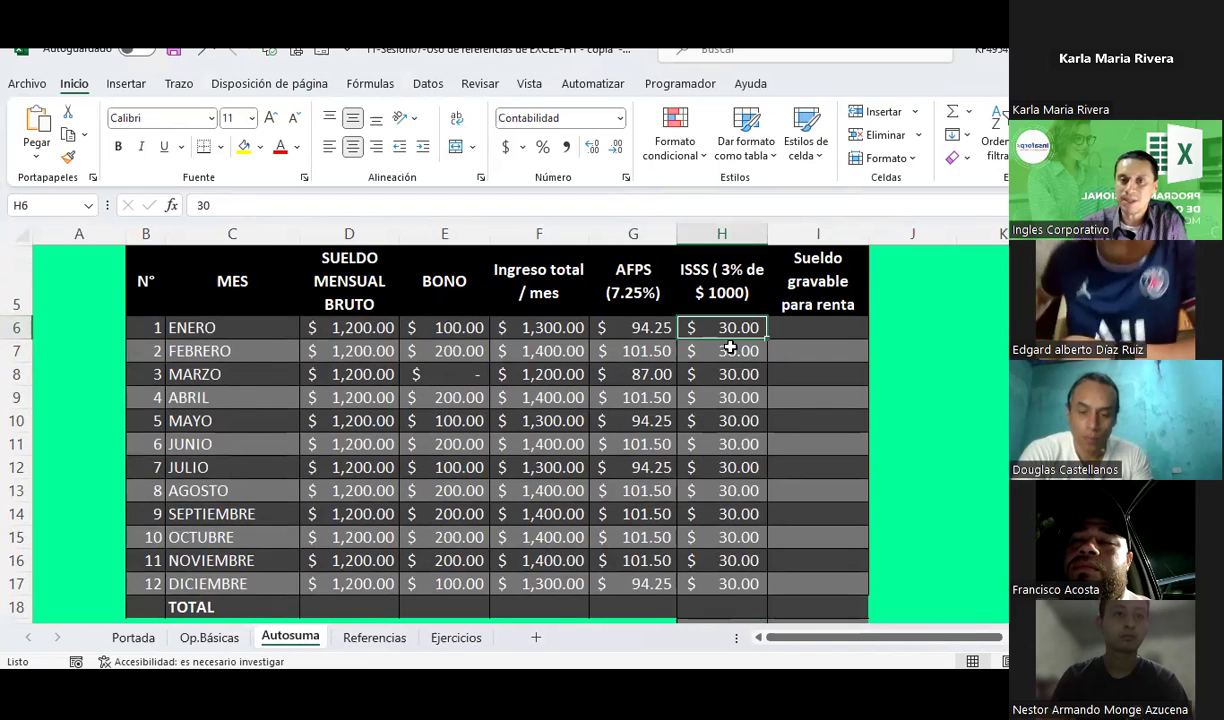
{"action": "left_click", "coordinate": [718, 443]}
{"action": "scroll", "coordinate": [719, 447], "scroll_direction": "down", "scroll_amount": 2}
{"action": "scroll", "coordinate": [719, 447], "scroll_direction": "up", "scroll_amount": 2}
{"action": "scroll", "coordinate": [719, 447], "scroll_direction": "up", "scroll_amount": 1}
{"action": "scroll", "coordinate": [719, 447], "scroll_direction": "down", "scroll_amount": 1}
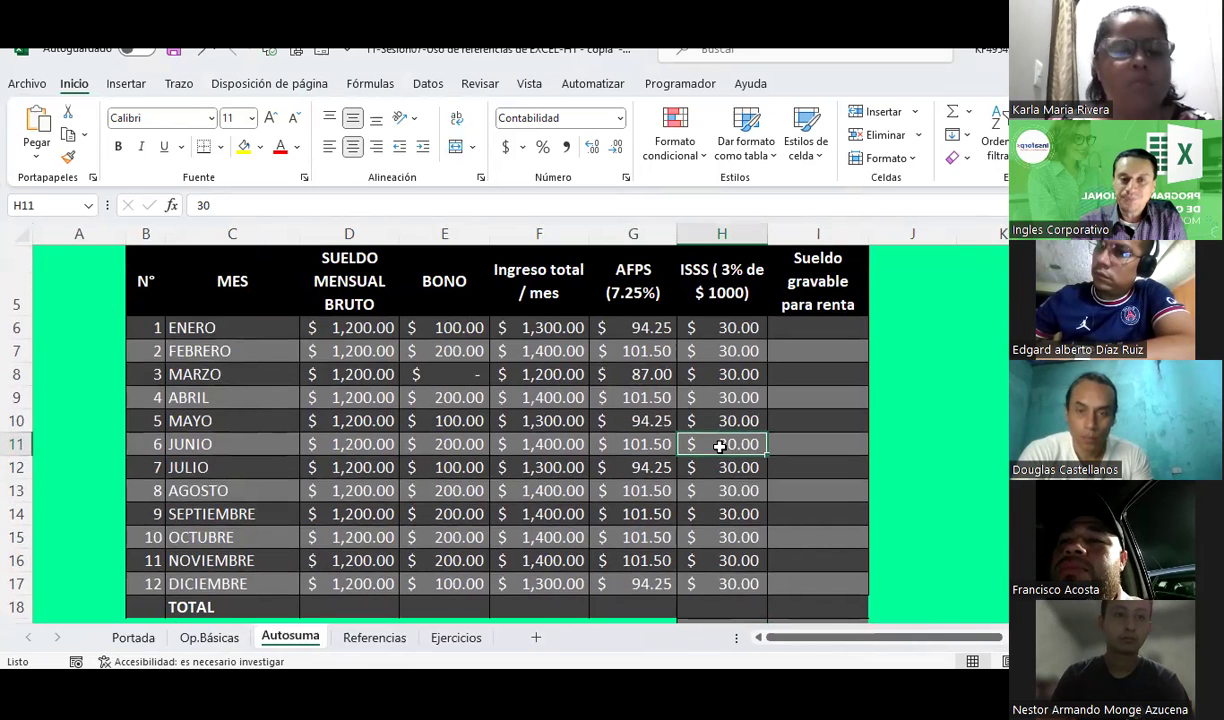
Check ENERO's BONO, AFPS, ISSS, total income and empty taxable salary cells
{"action": "left_click", "coordinate": [431, 332]}
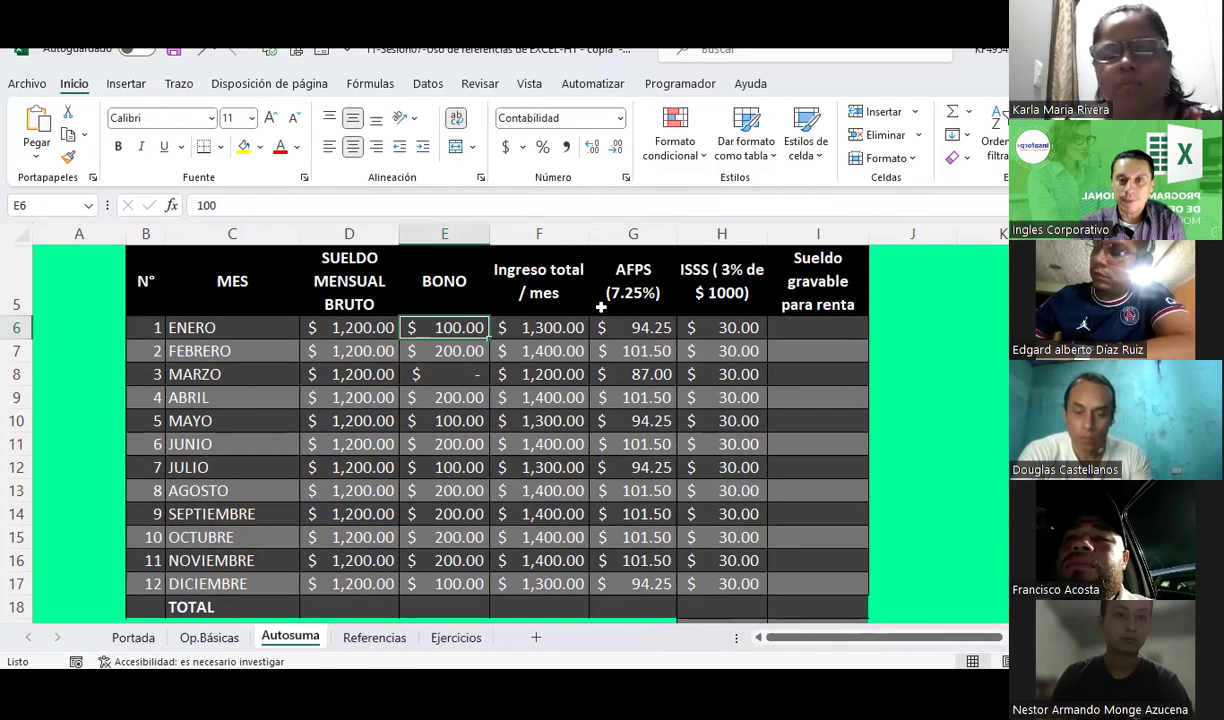
{"action": "left_click", "coordinate": [658, 333]}
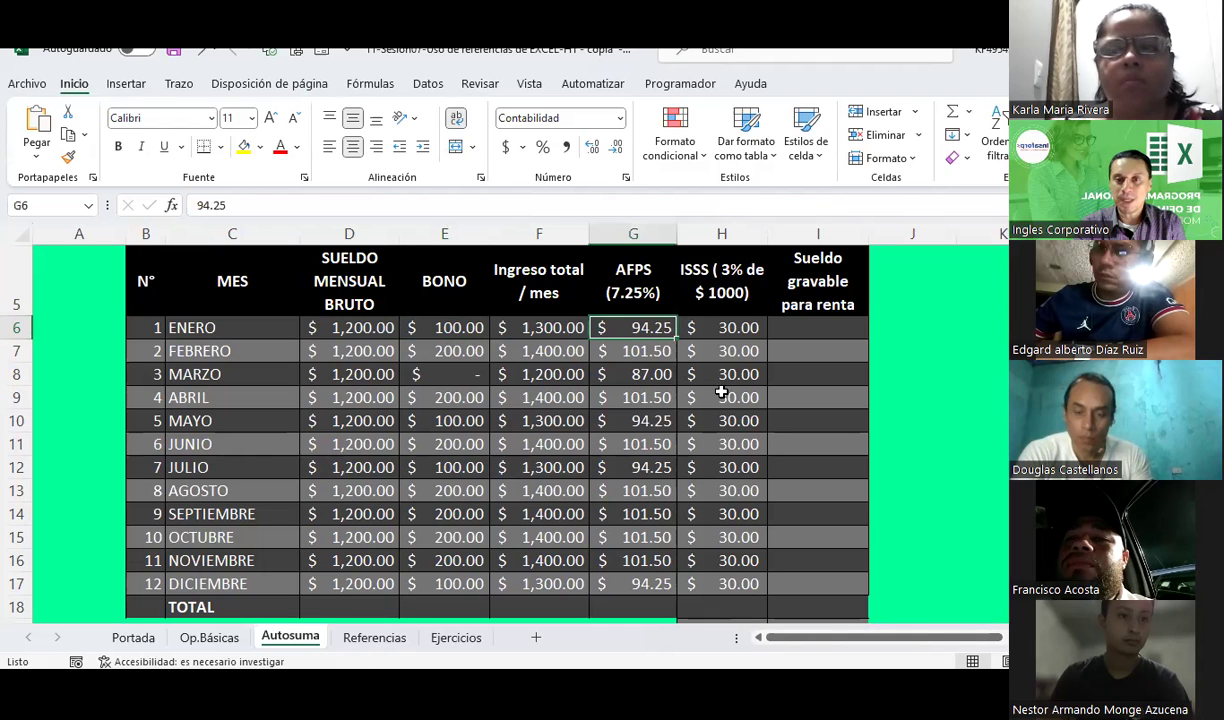
{"action": "left_click", "coordinate": [735, 327]}
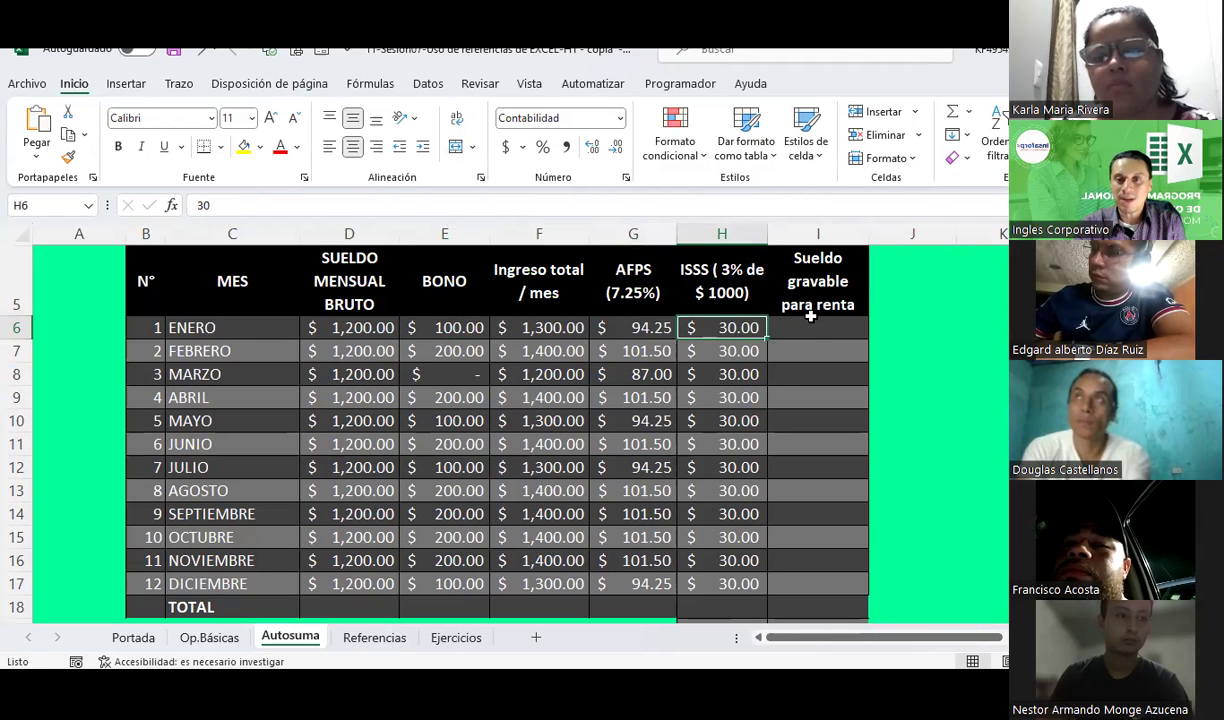
{"action": "left_click", "coordinate": [778, 322]}
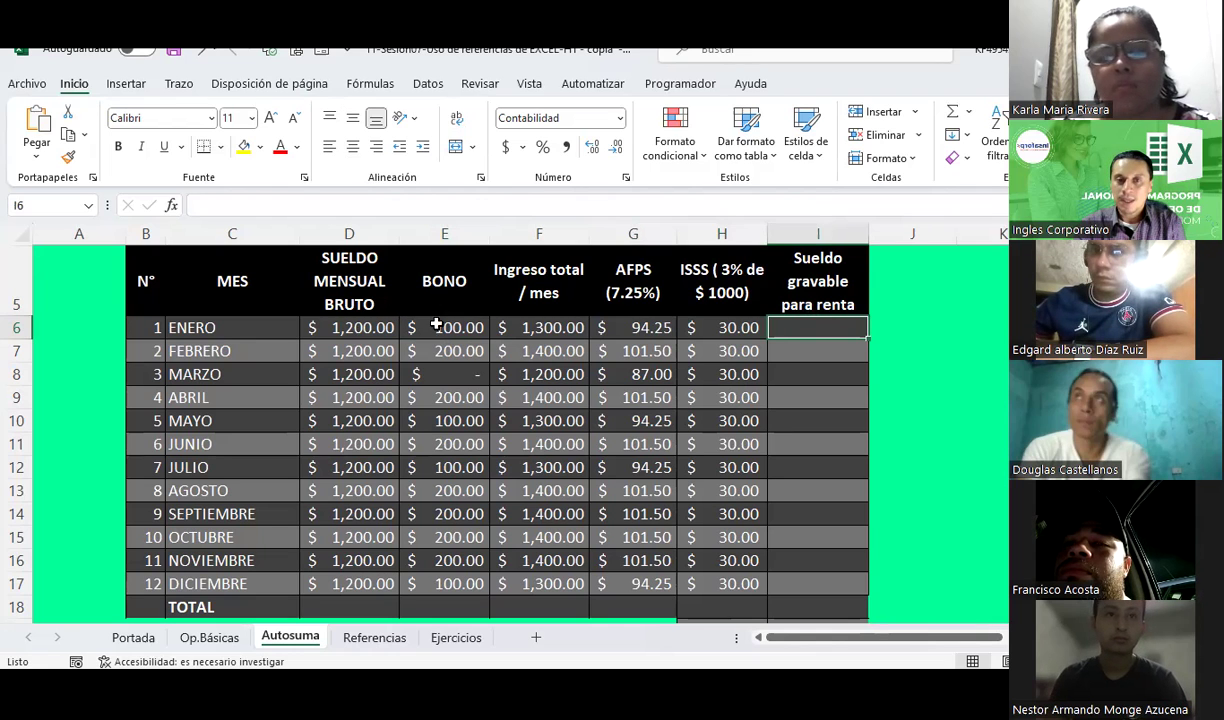
{"action": "left_click", "coordinate": [543, 333]}
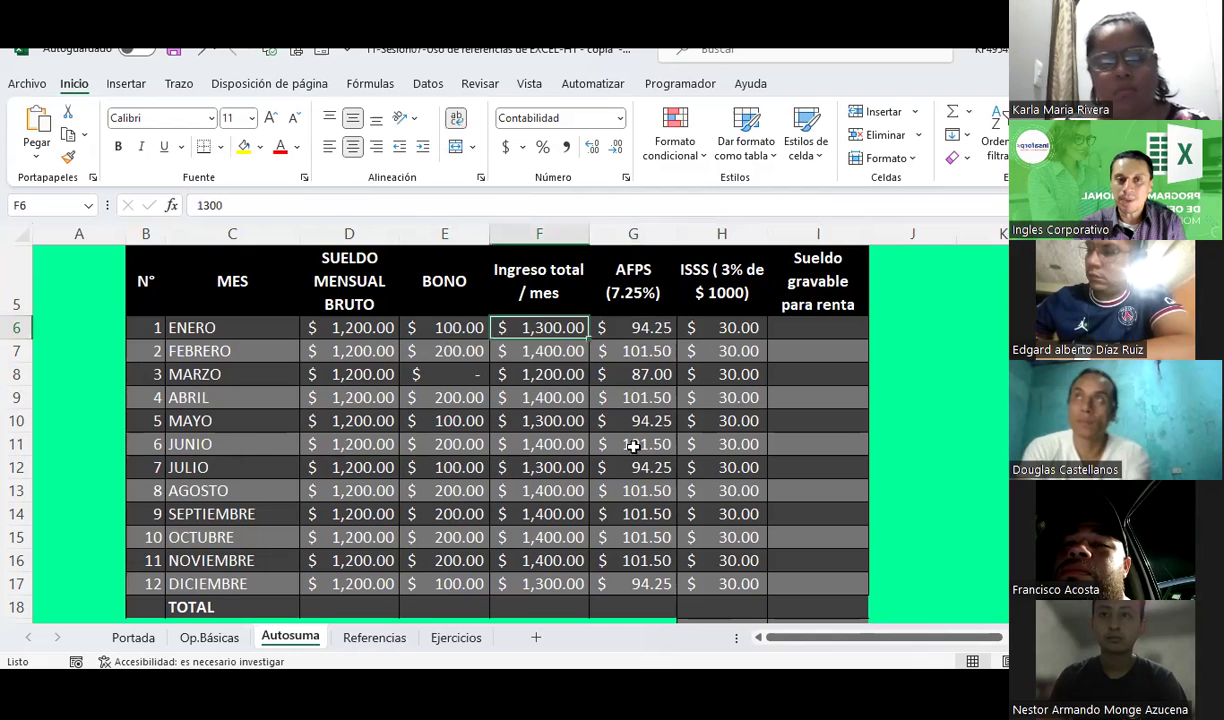
{"action": "left_click", "coordinate": [642, 327]}
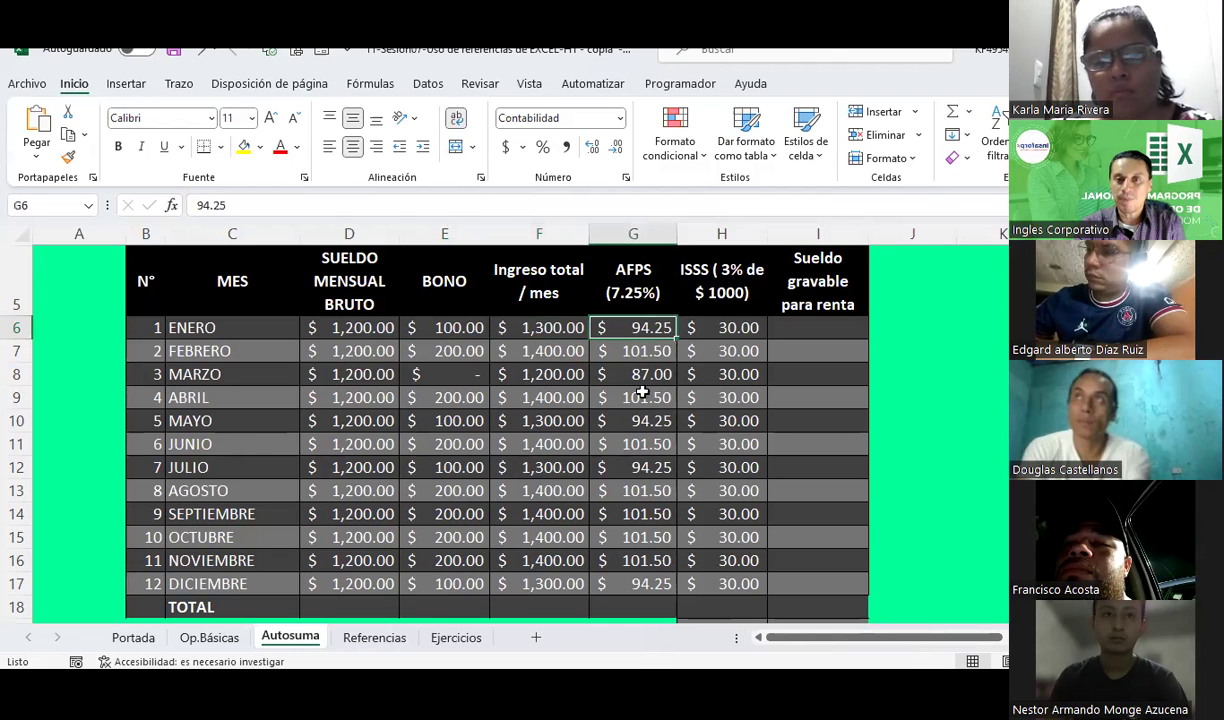
{"action": "left_click", "coordinate": [733, 325]}
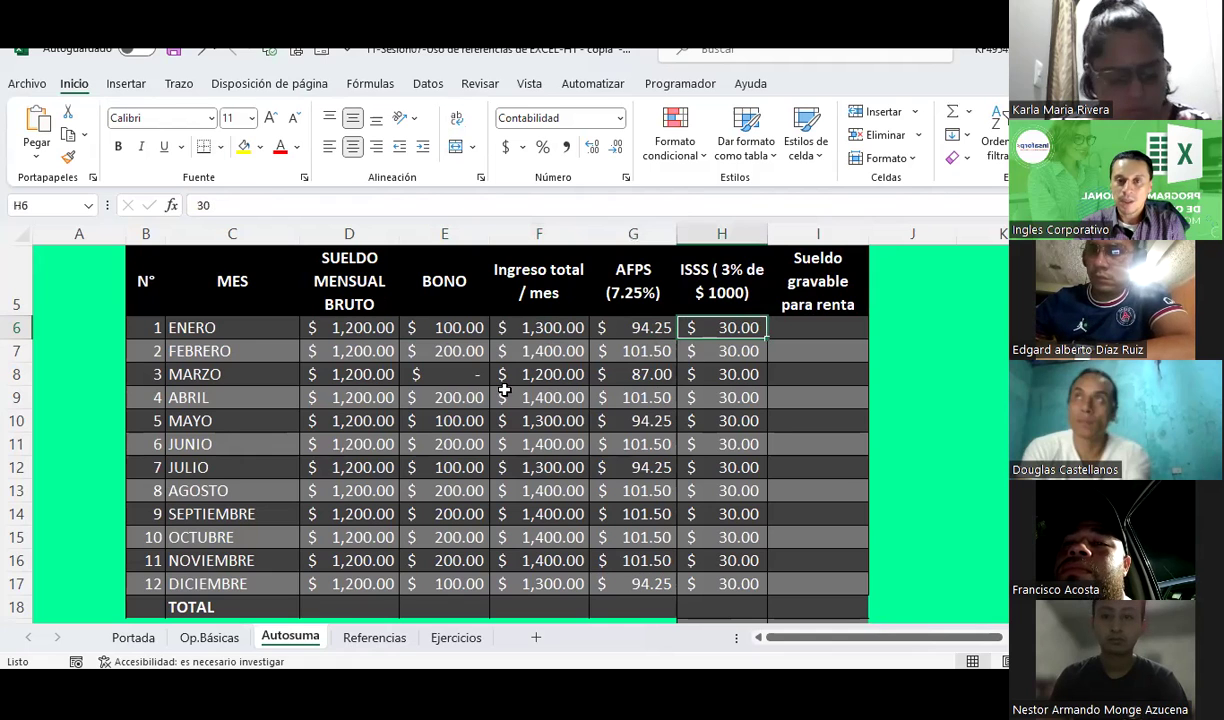
Walk along the empty TOTAL row cells, then select the first gross salary in D6
{"action": "scroll", "coordinate": [505, 390], "scroll_direction": "down", "scroll_amount": 1}
{"action": "left_click", "coordinate": [350, 537]}
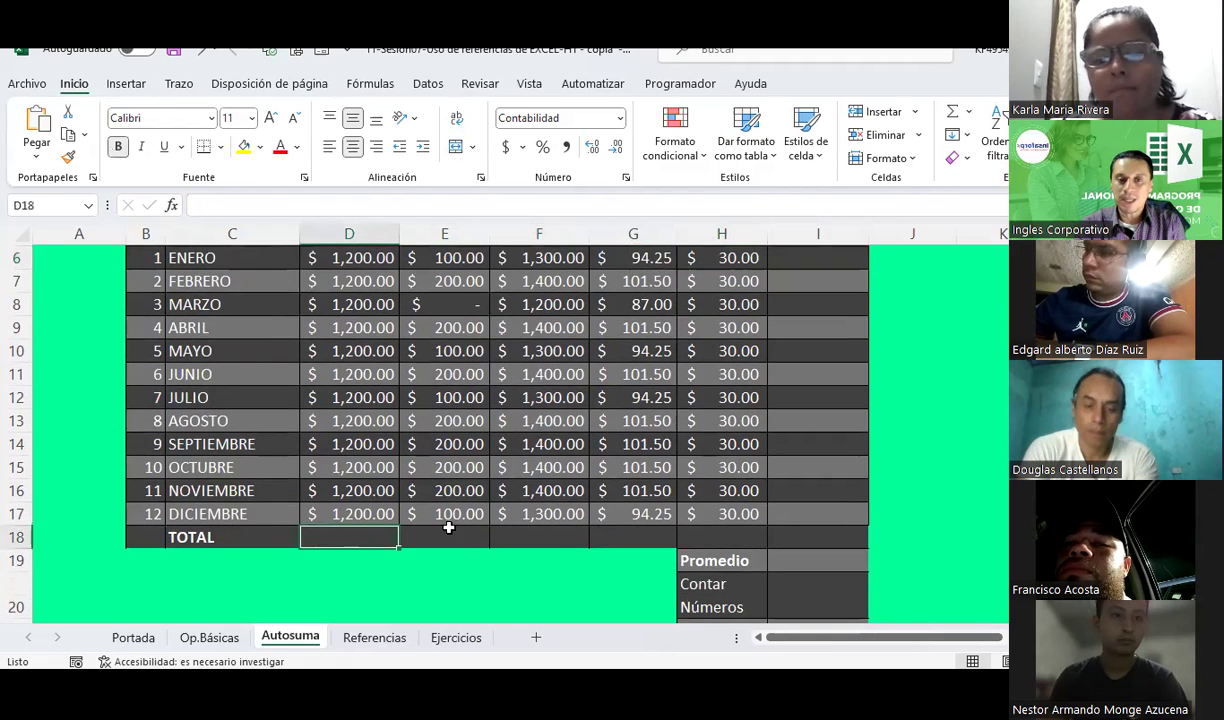
{"action": "left_click", "coordinate": [455, 534]}
{"action": "left_click", "coordinate": [520, 533]}
{"action": "left_click", "coordinate": [628, 535]}
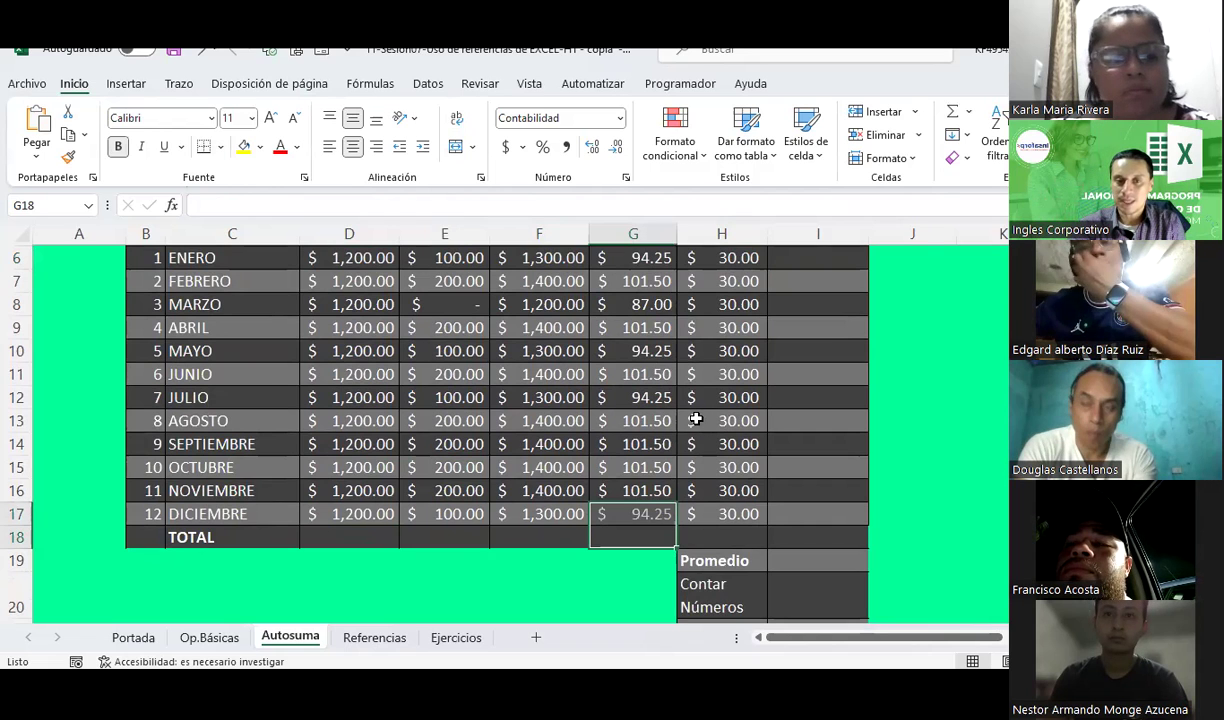
{"action": "scroll", "coordinate": [695, 420], "scroll_direction": "up", "scroll_amount": 2}
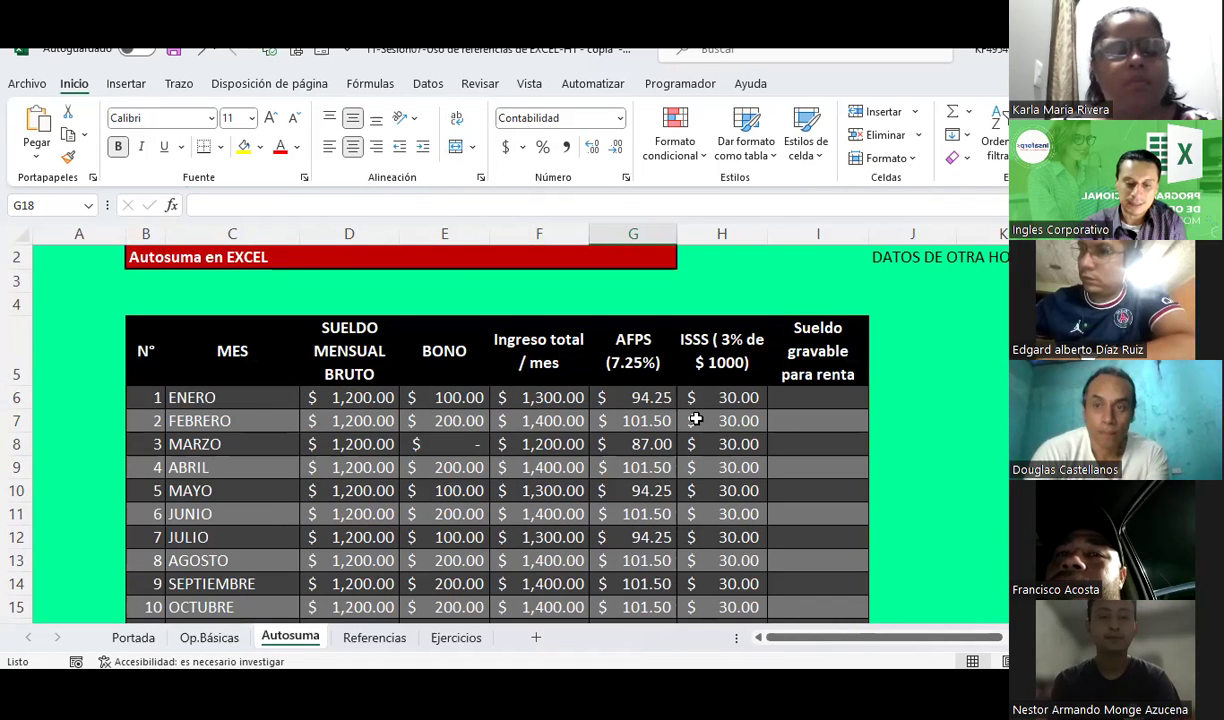
{"action": "left_click", "coordinate": [352, 395]}
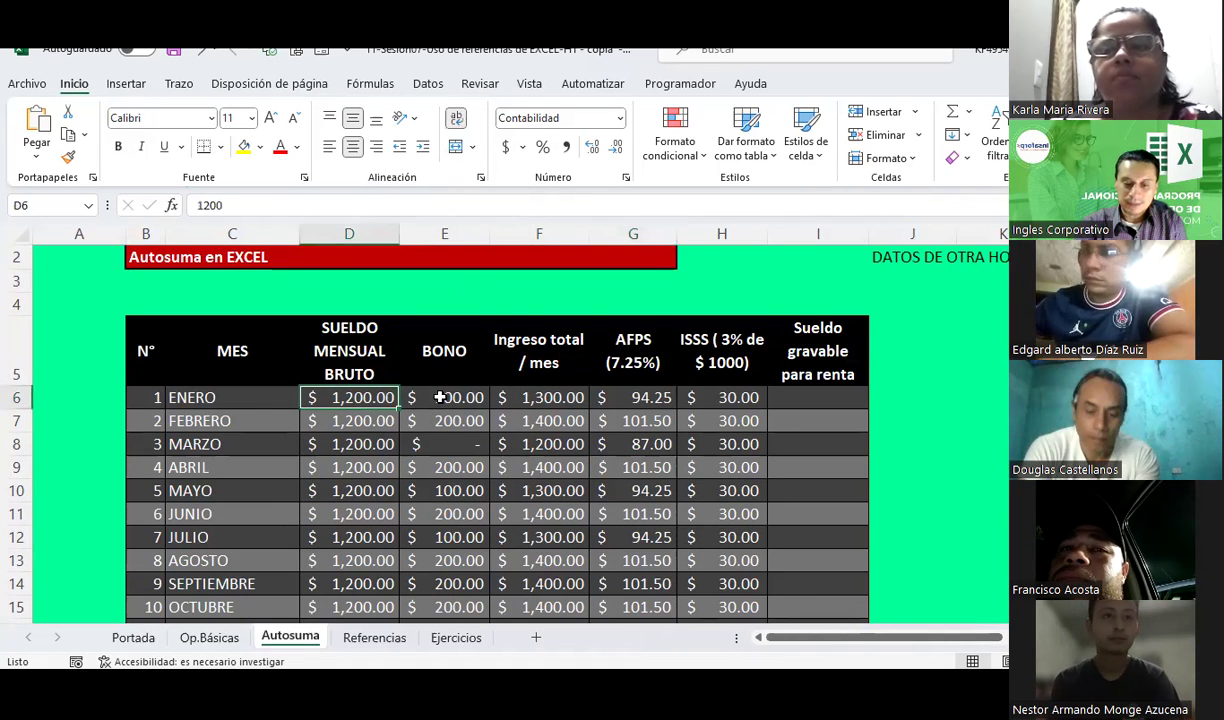
{"action": "scroll", "coordinate": [440, 397], "scroll_direction": "down", "scroll_amount": 1}
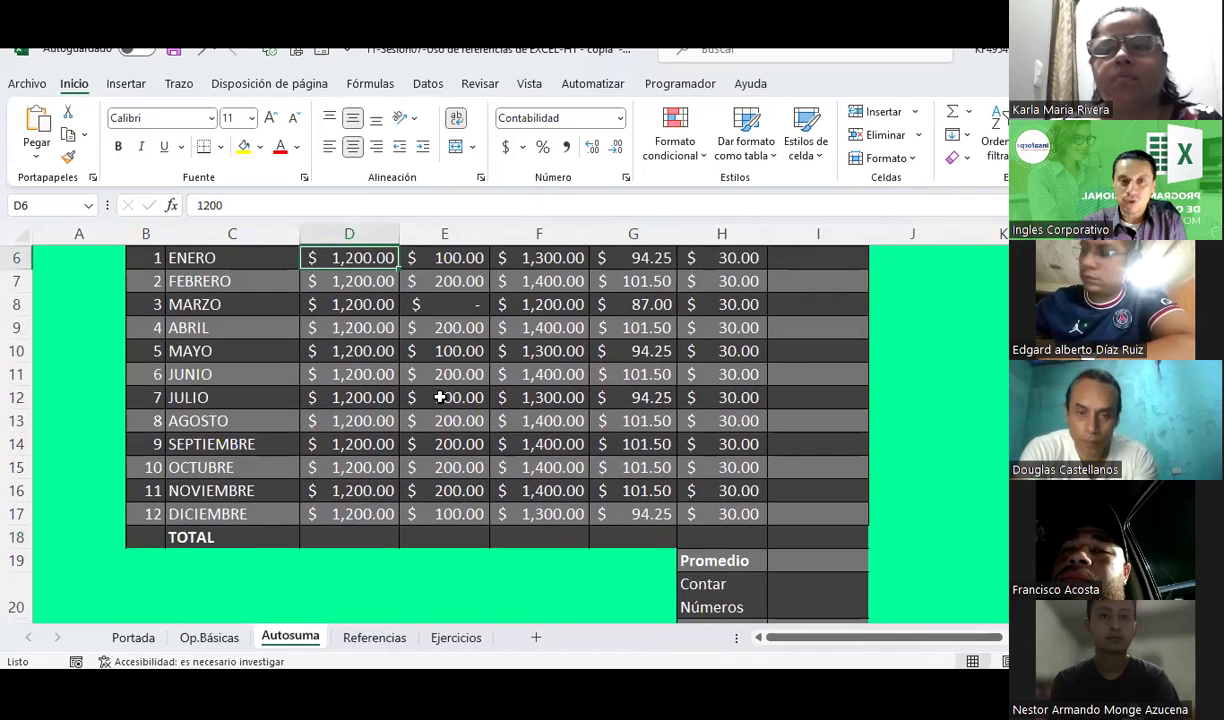
{"action": "scroll", "coordinate": [814, 352], "scroll_direction": "up", "scroll_amount": 1}
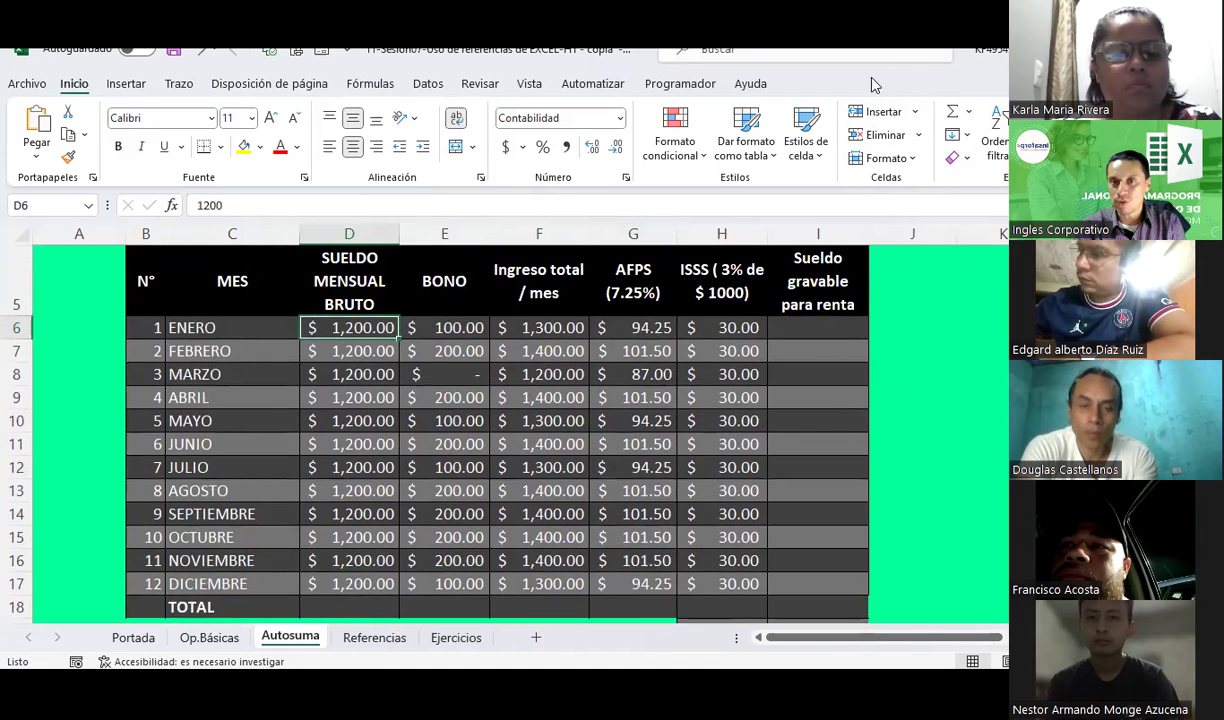
{"action": "left_click", "coordinate": [967, 113]}
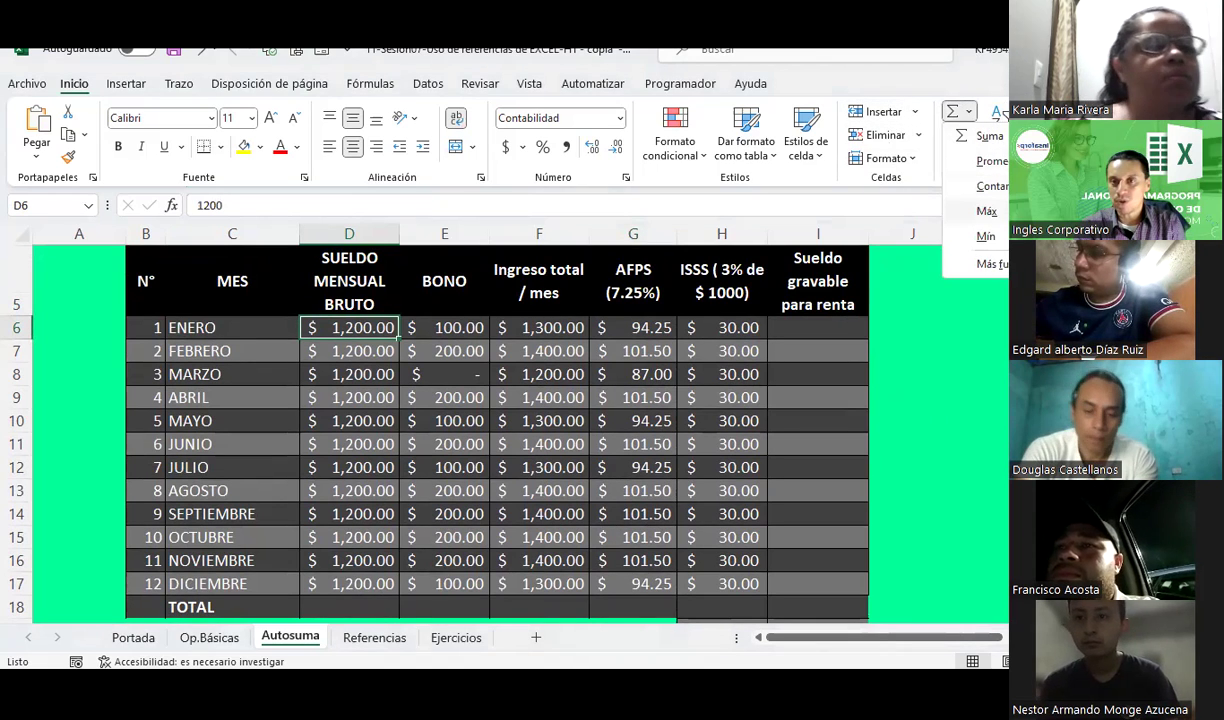
{"action": "left_click", "coordinate": [990, 264]}
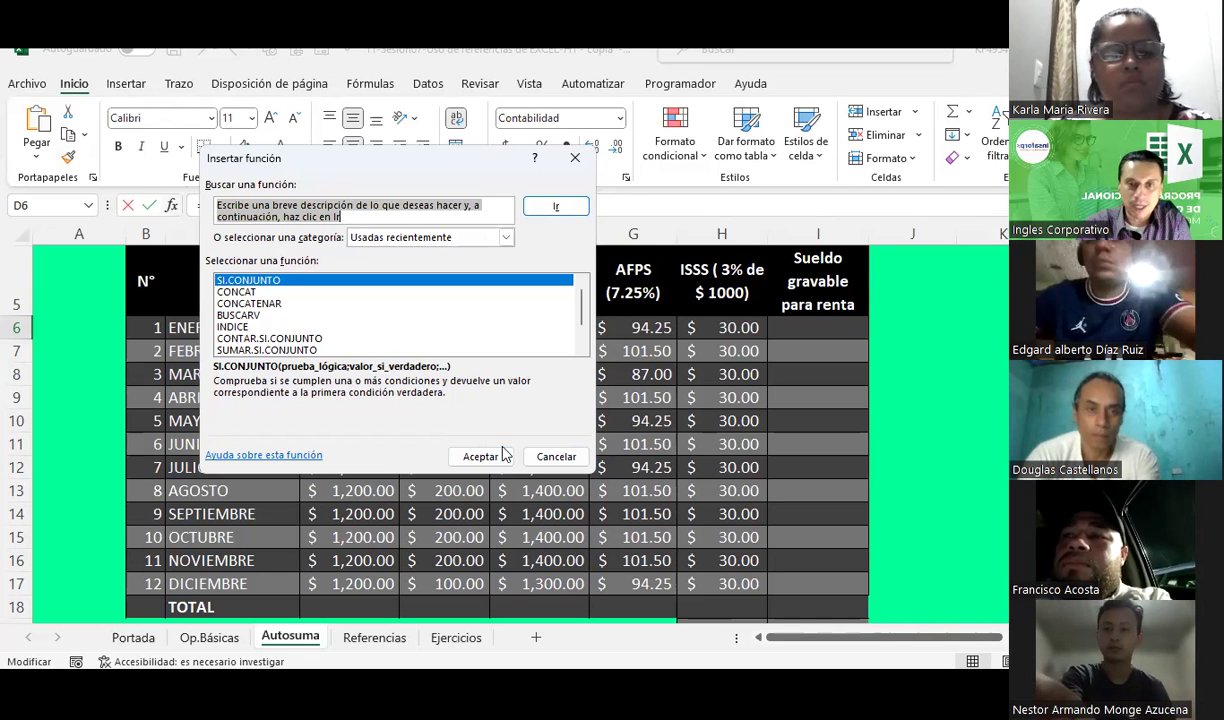
{"action": "left_click", "coordinate": [530, 460]}
{"action": "scroll", "coordinate": [380, 360], "scroll_direction": "down", "scroll_amount": 1}
{"action": "scroll", "coordinate": [380, 360], "scroll_direction": "up", "scroll_amount": 1}
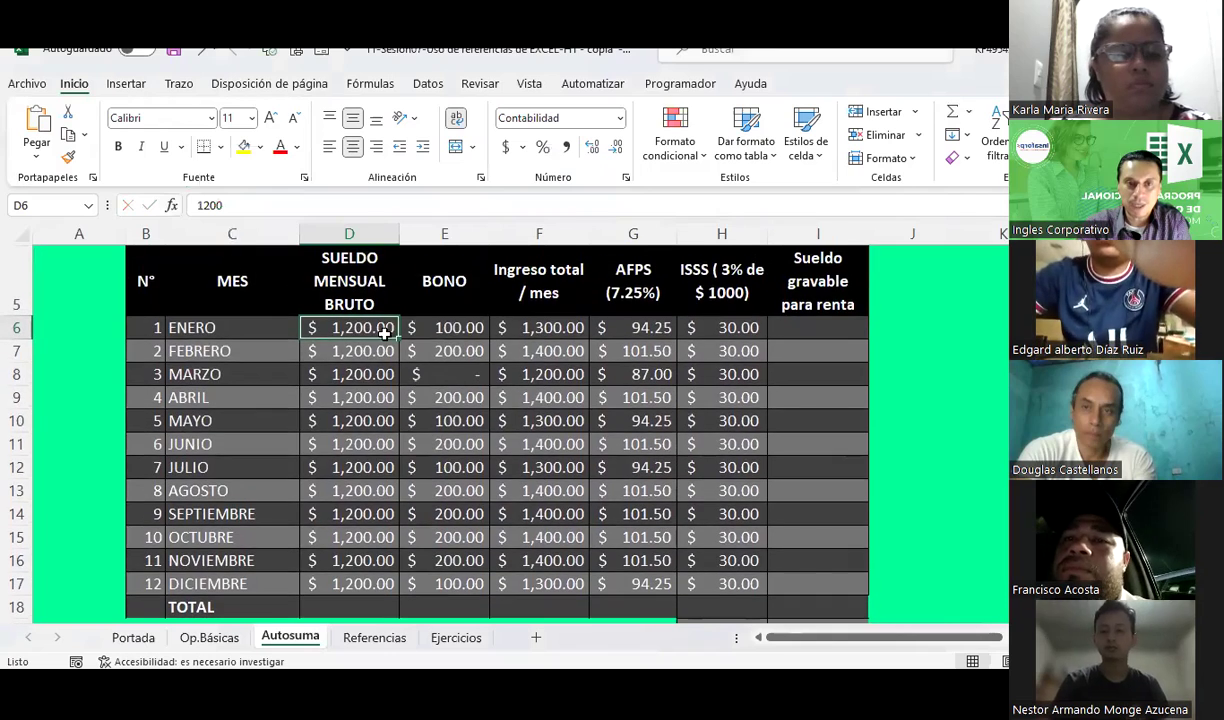
{"action": "left_click_drag", "start_coordinate": [378, 330], "coordinate": [355, 584]}
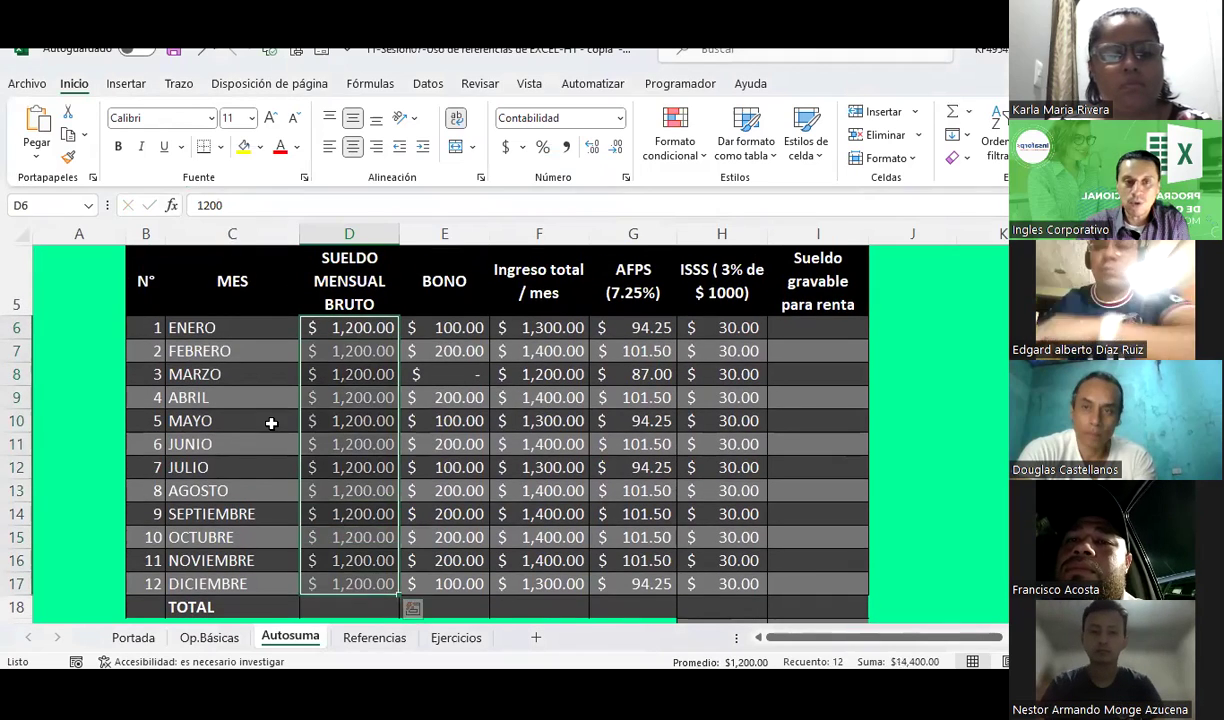
{"action": "scroll", "coordinate": [276, 441], "scroll_direction": "down", "scroll_amount": 1}
Insert =SUMA(D6:D17) in D18 from the AutoSum Suma option, giving $14,400.00
{"action": "left_click", "coordinate": [327, 538]}
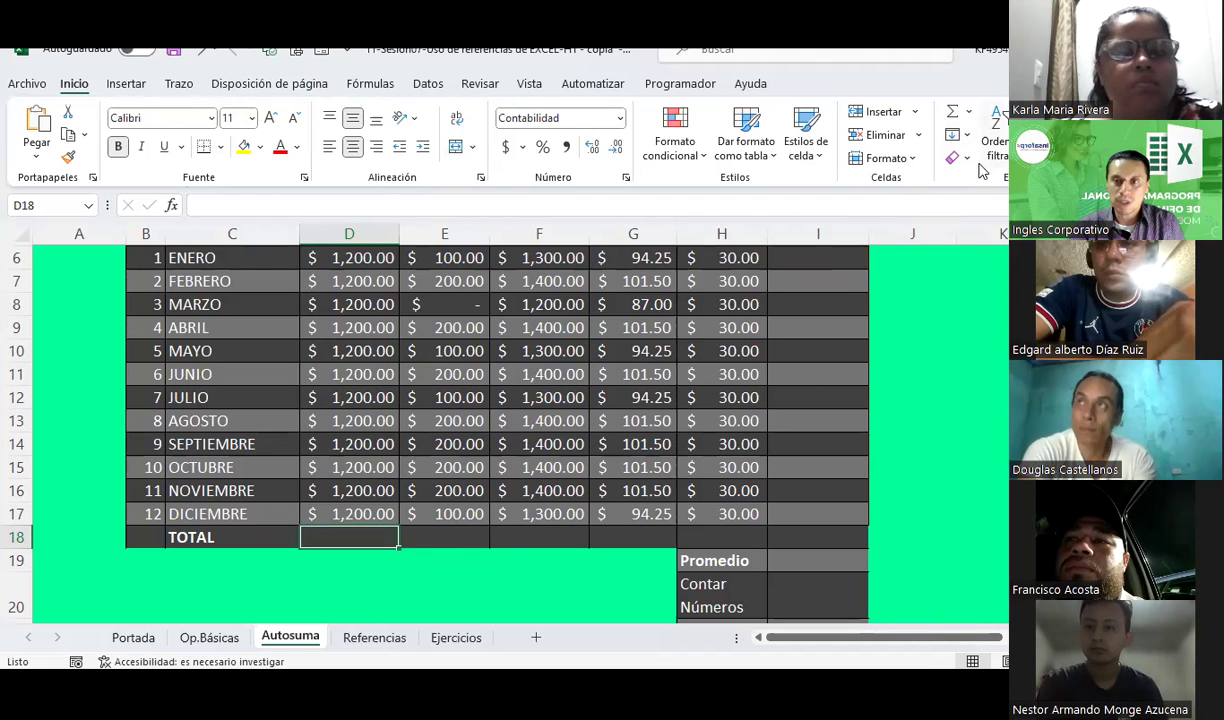
{"action": "left_click", "coordinate": [970, 113]}
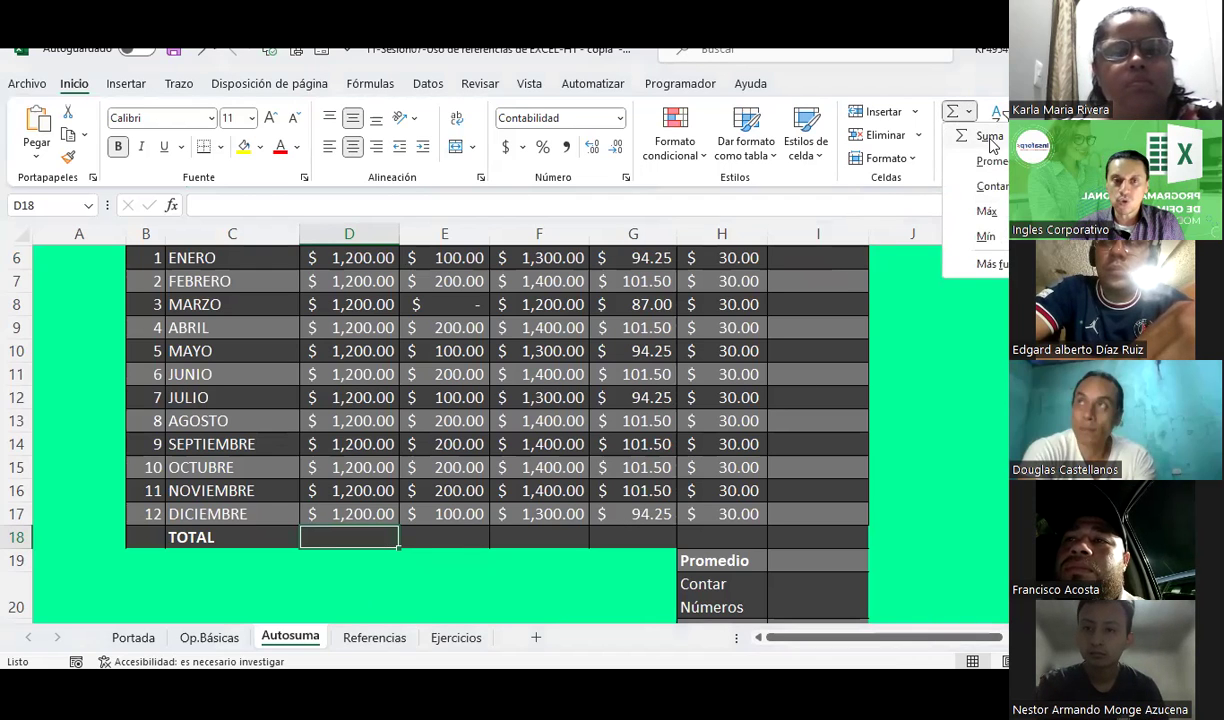
{"action": "left_click", "coordinate": [990, 137]}
{"action": "scroll", "coordinate": [414, 455], "scroll_direction": "up", "scroll_amount": 1}
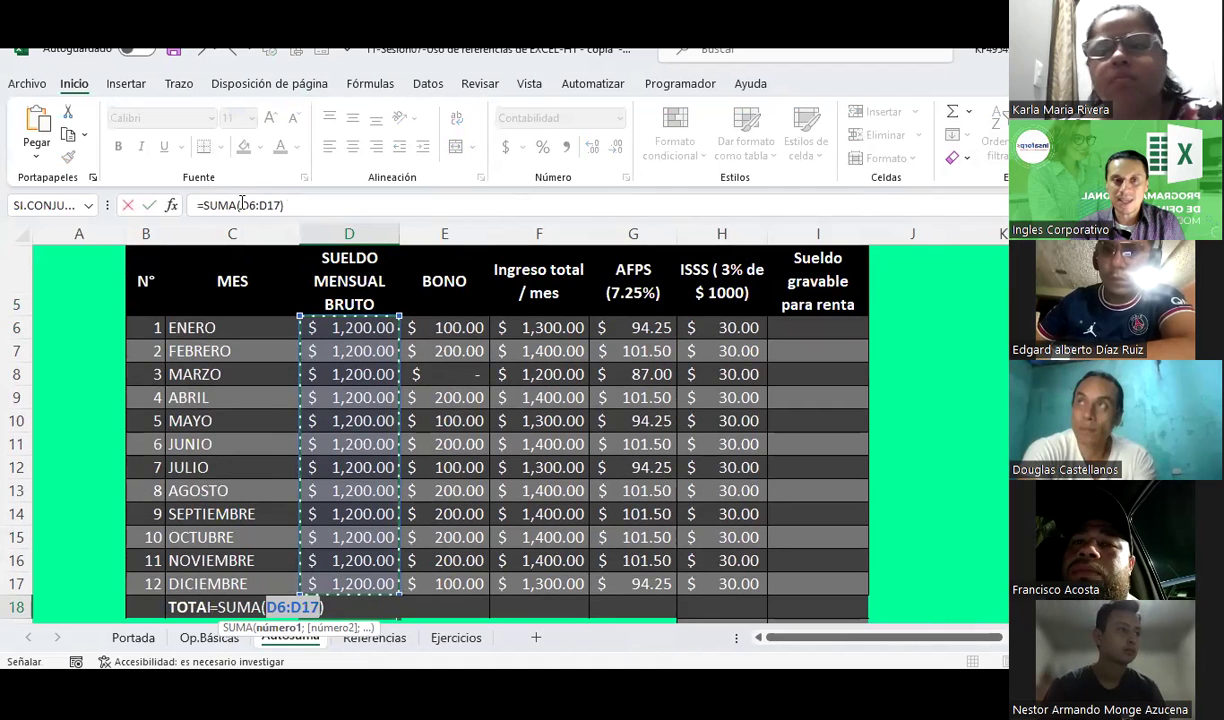
{"action": "scroll", "coordinate": [267, 322], "scroll_direction": "down", "scroll_amount": 1}
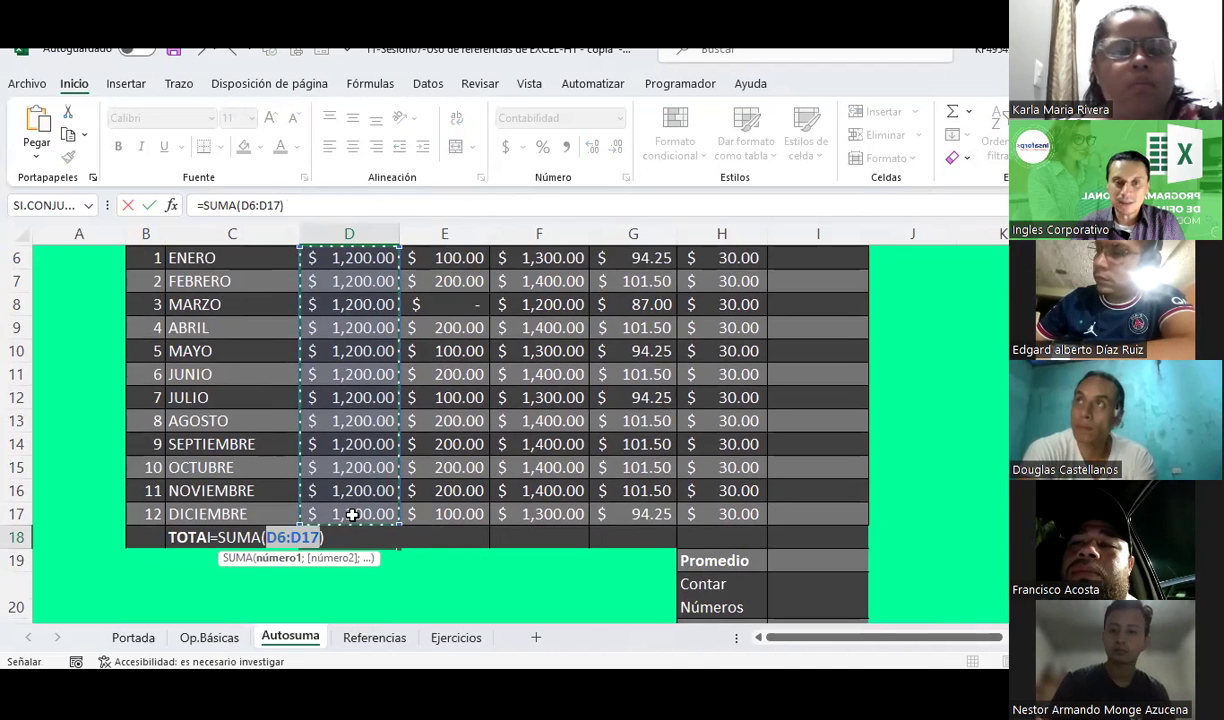
{"action": "key", "text": "Return"}
{"action": "left_click", "coordinate": [346, 535]}
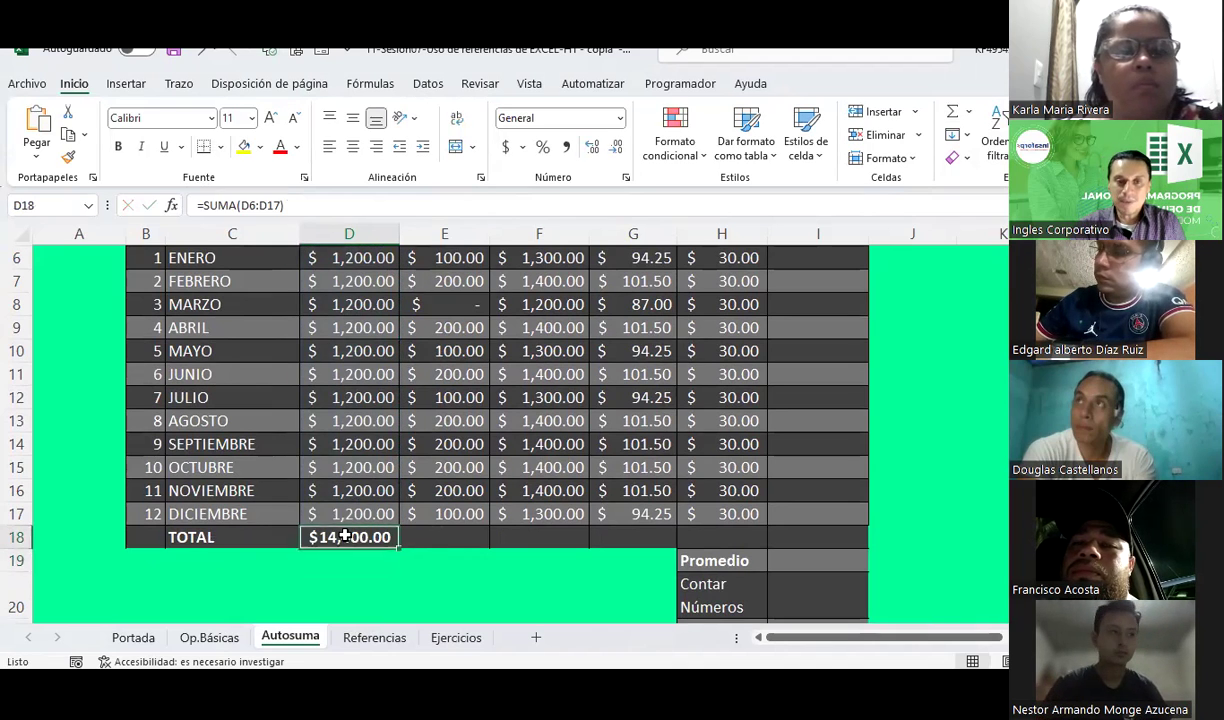
{"action": "scroll", "coordinate": [350, 510], "scroll_direction": "up", "scroll_amount": 1}
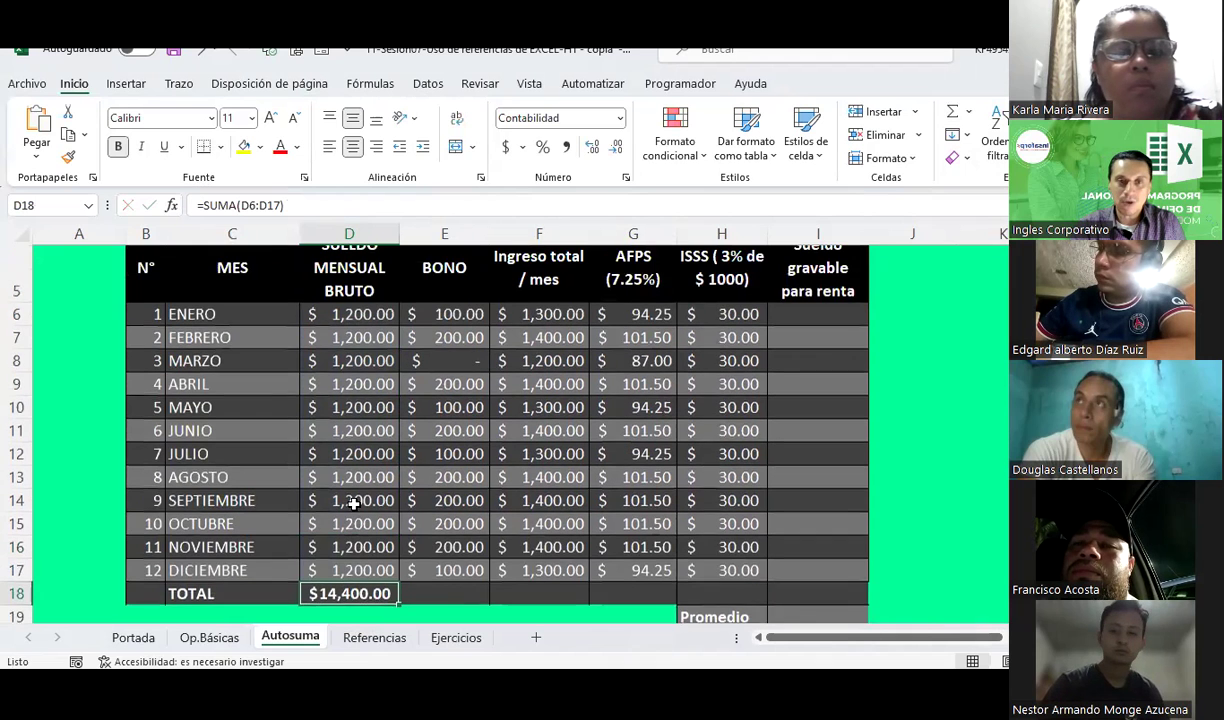
Re-edit D18's sum range to D6:D17 and confirm the $14,400.00 gross salary total
{"action": "left_click_drag", "start_coordinate": [365, 325], "coordinate": [338, 576]}
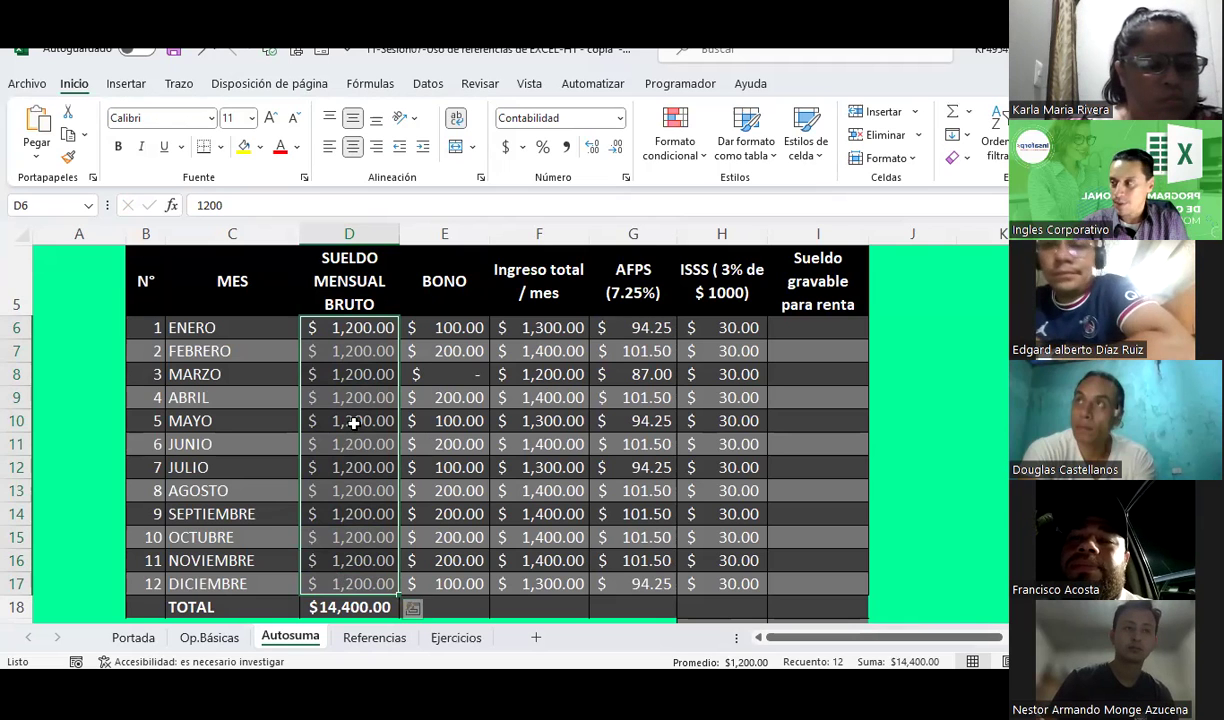
{"action": "scroll", "coordinate": [350, 421], "scroll_direction": "down", "scroll_amount": 1}
{"action": "scroll", "coordinate": [350, 421], "scroll_direction": "up", "scroll_amount": 1}
{"action": "left_click", "coordinate": [348, 535]}
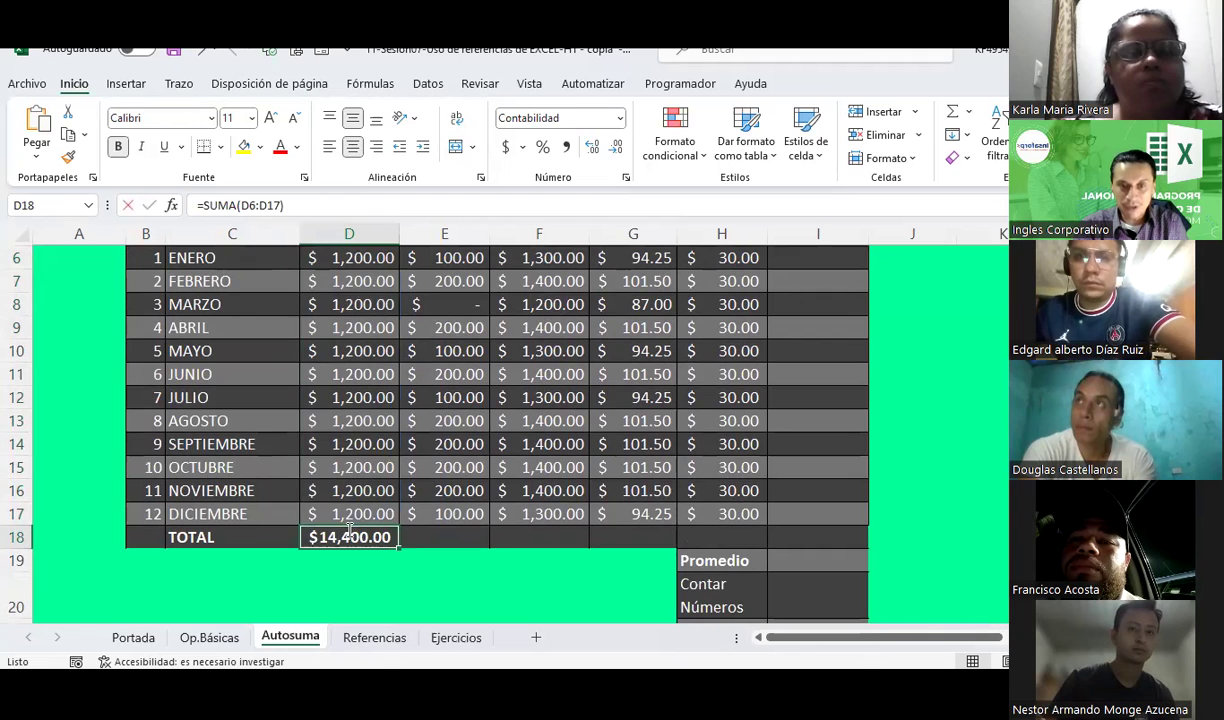
{"action": "double_click", "coordinate": [349, 534]}
{"action": "scroll", "coordinate": [406, 417], "scroll_direction": "up", "scroll_amount": 1}
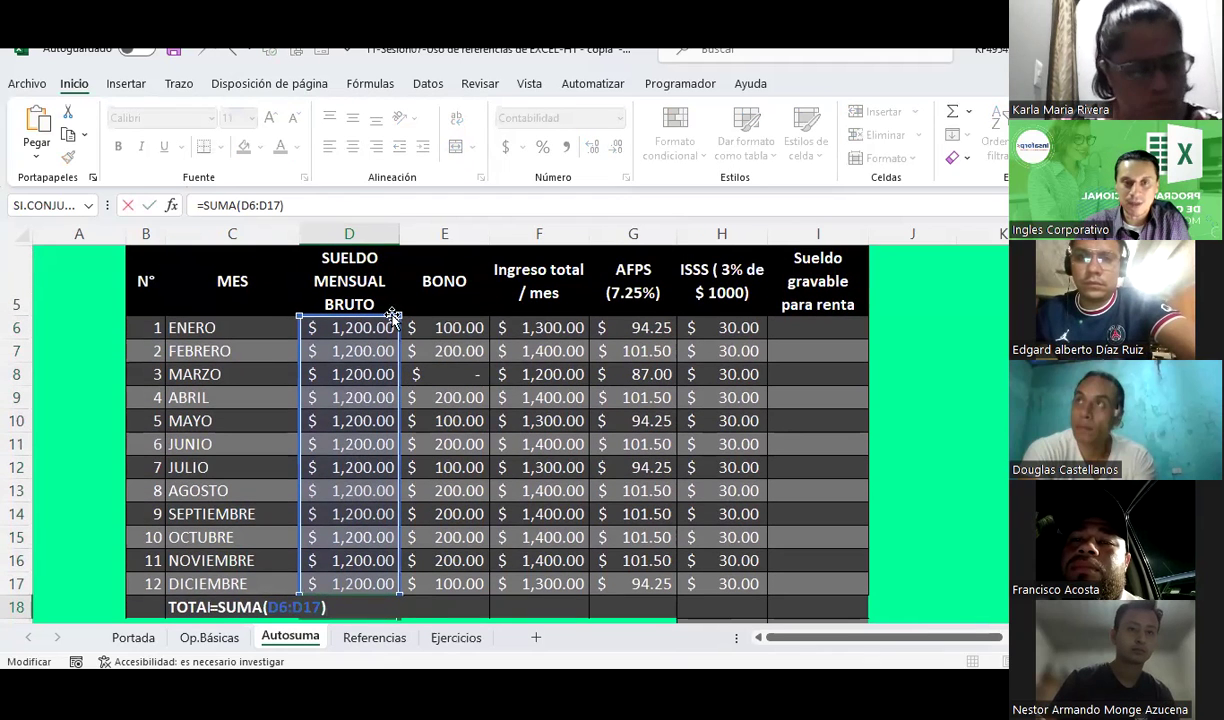
{"action": "mouse_move", "coordinate": [399, 316]}
{"action": "left_mouse_down"}
{"action": "mouse_move", "coordinate": [410, 540]}
{"action": "mouse_move", "coordinate": [400, 318]}
{"action": "left_mouse_up"}
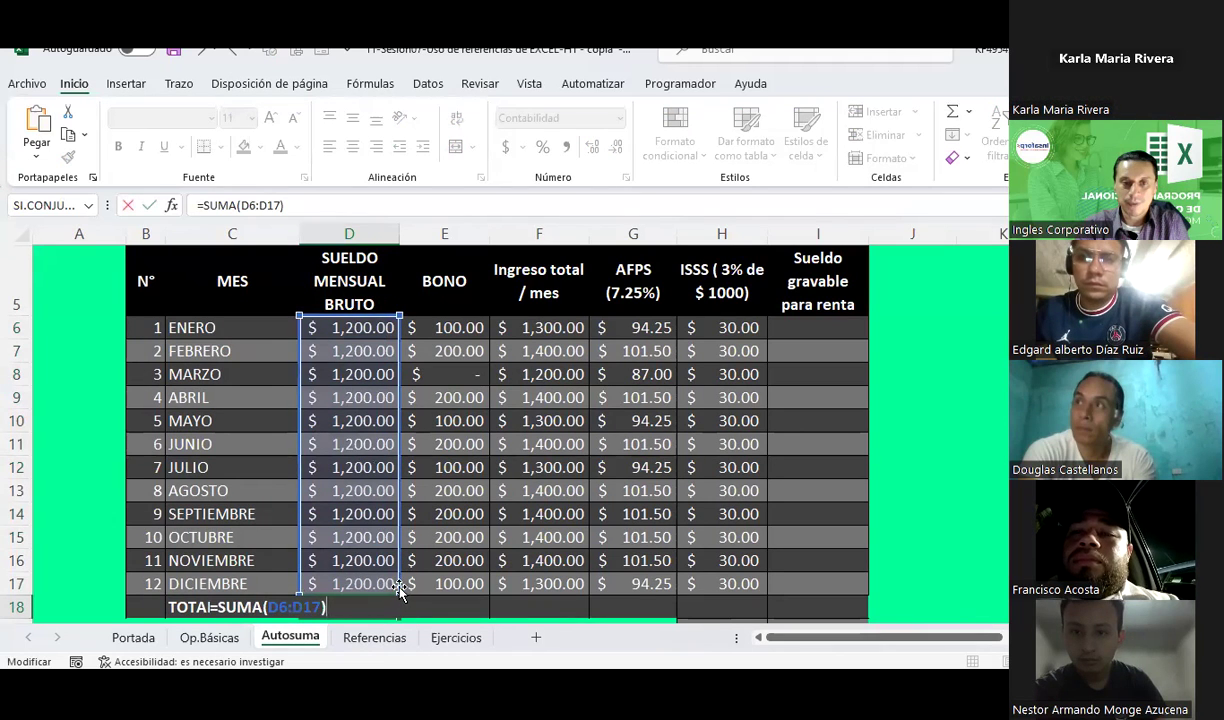
{"action": "scroll", "coordinate": [400, 513], "scroll_direction": "down", "scroll_amount": 1}
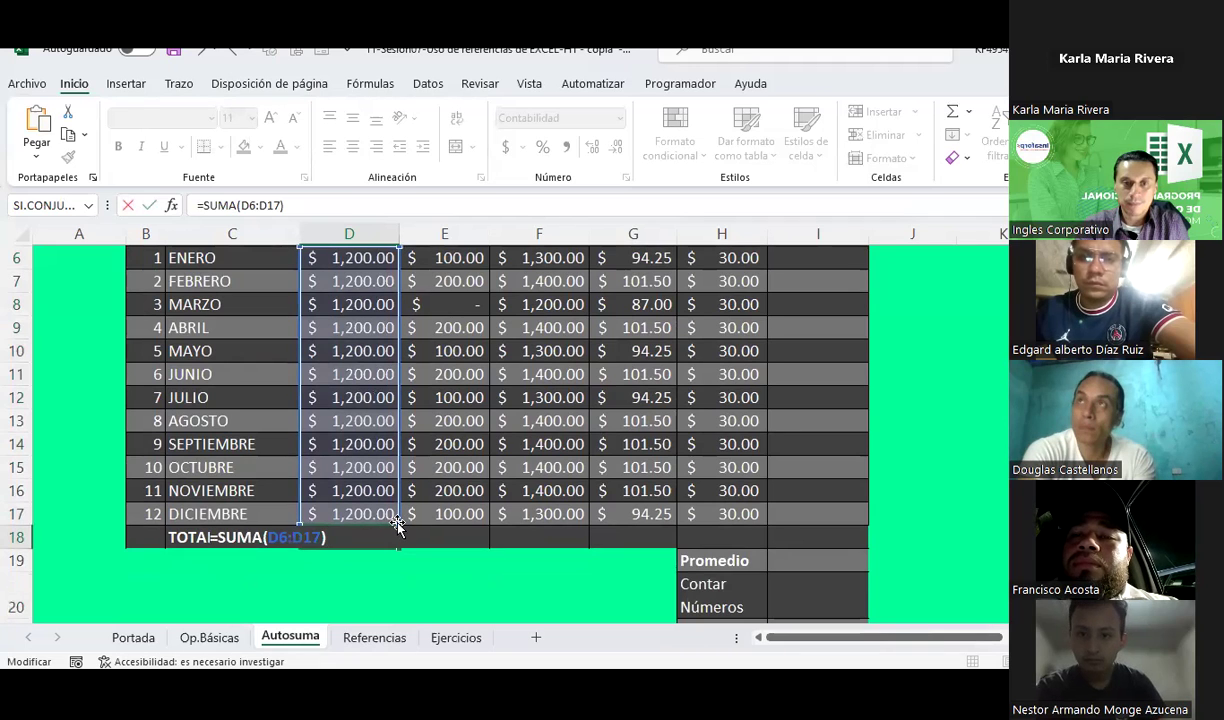
{"action": "mouse_move", "coordinate": [397, 525]}
{"action": "left_mouse_down"}
{"action": "mouse_move", "coordinate": [370, 450]}
{"action": "mouse_move", "coordinate": [368, 356]}
{"action": "mouse_move", "coordinate": [390, 500]}
{"action": "mouse_move", "coordinate": [370, 415]}
{"action": "mouse_move", "coordinate": [381, 521]}
{"action": "left_mouse_up"}
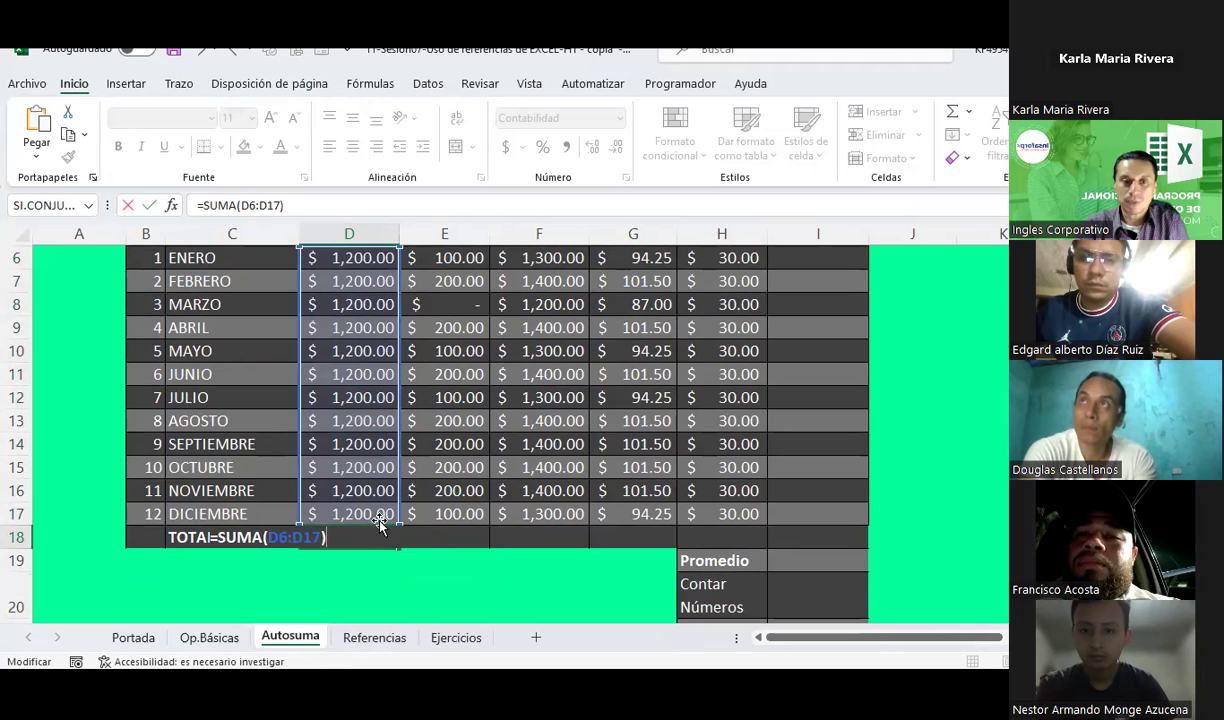
{"action": "key", "text": "Return"}
{"action": "left_click", "coordinate": [437, 540]}
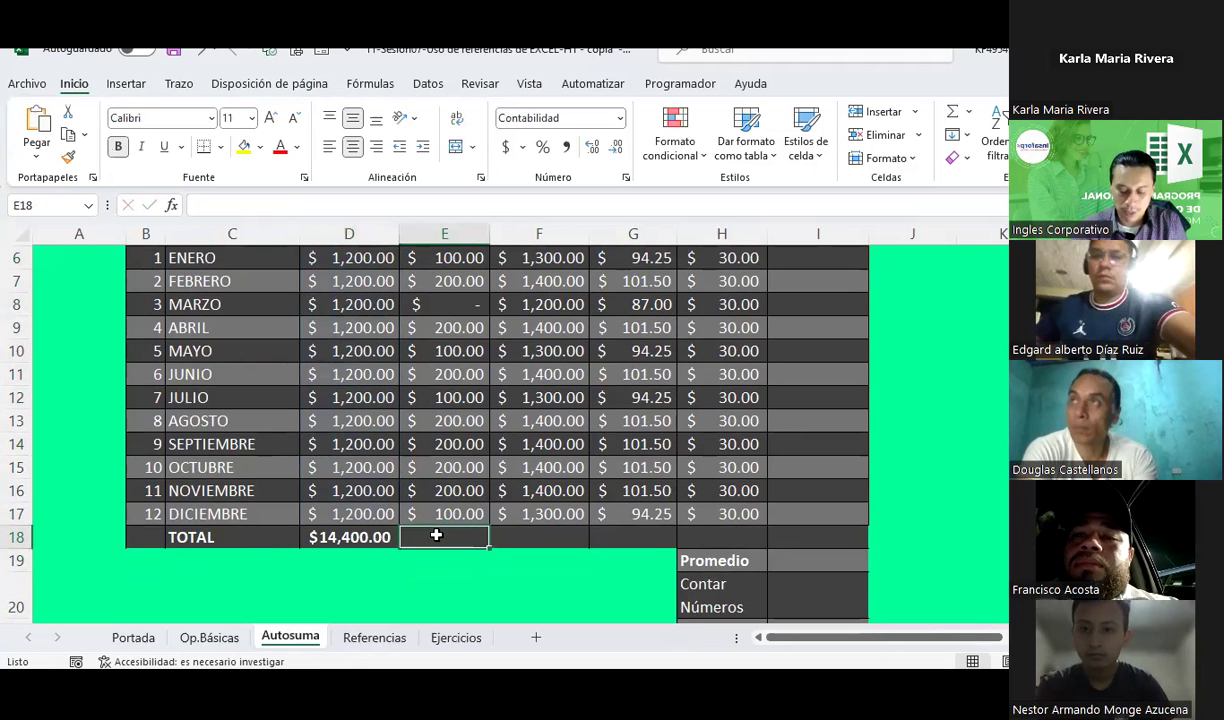
Type =suma(e6:e17) into E18 so the BONO total reads $1,800.00
{"action": "double_click", "coordinate": [440, 537]}
{"action": "type", "text": "=su"}
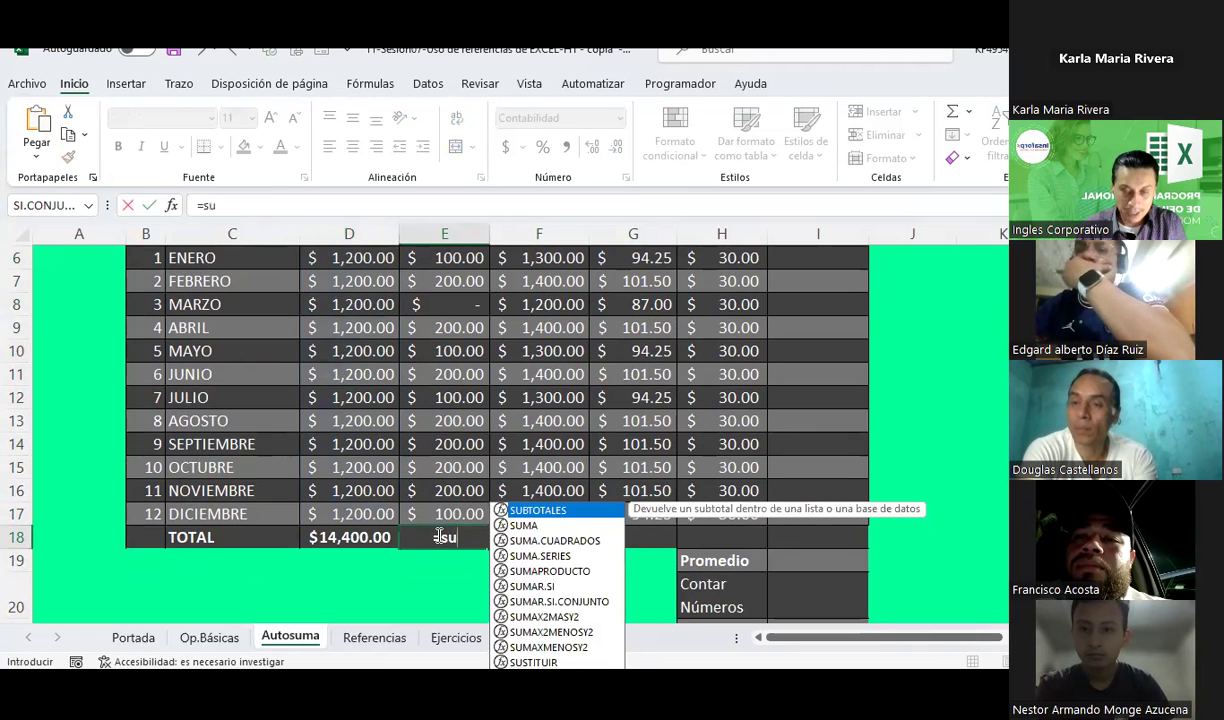
{"action": "type", "text": "ma"}
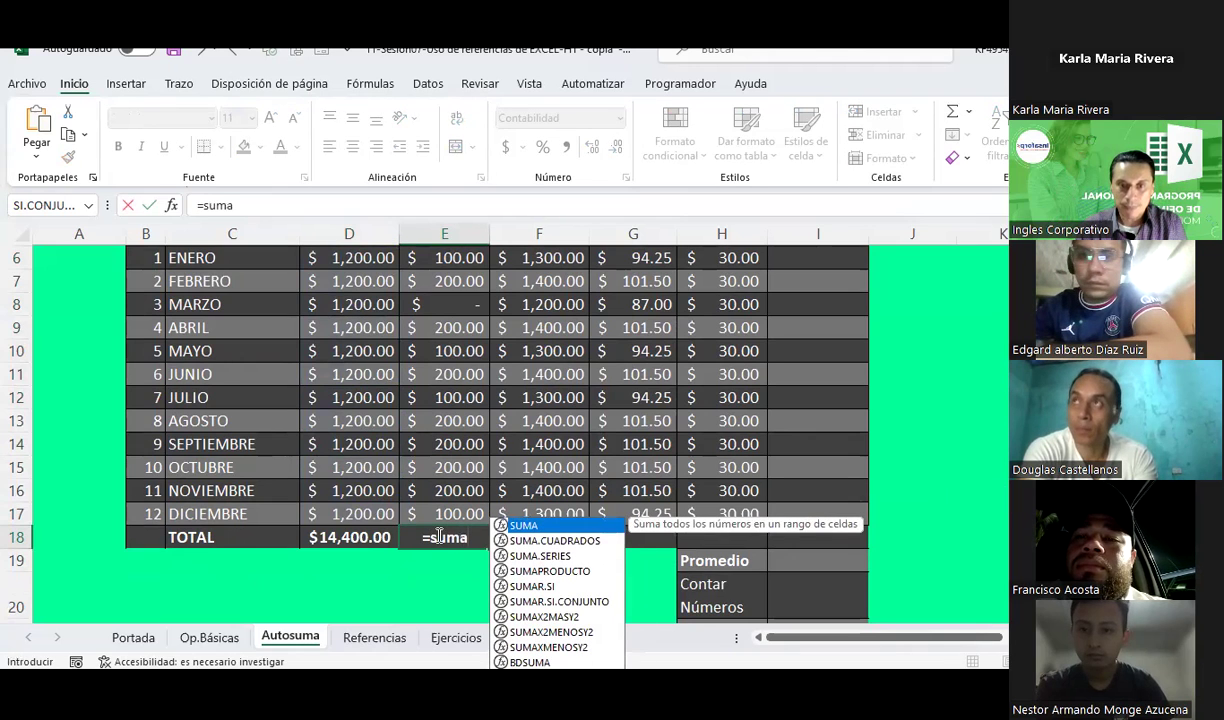
{"action": "type", "text": "("}
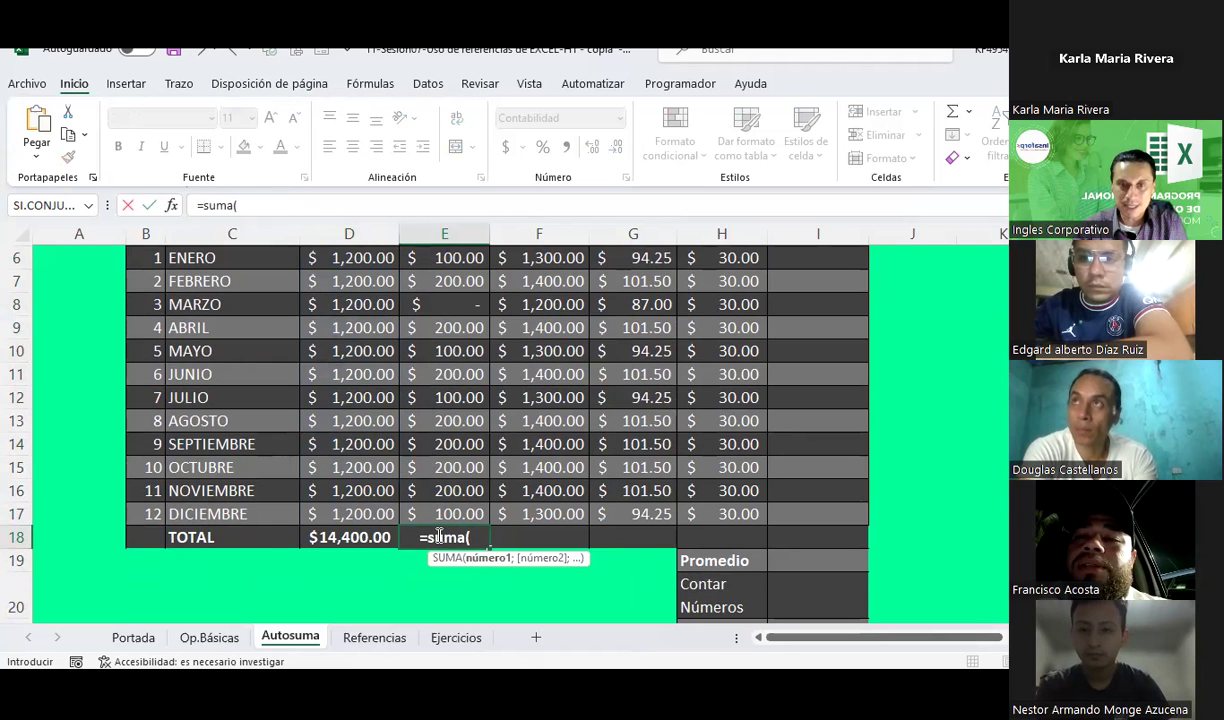
{"action": "scroll", "coordinate": [439, 537], "scroll_direction": "up", "scroll_amount": 1}
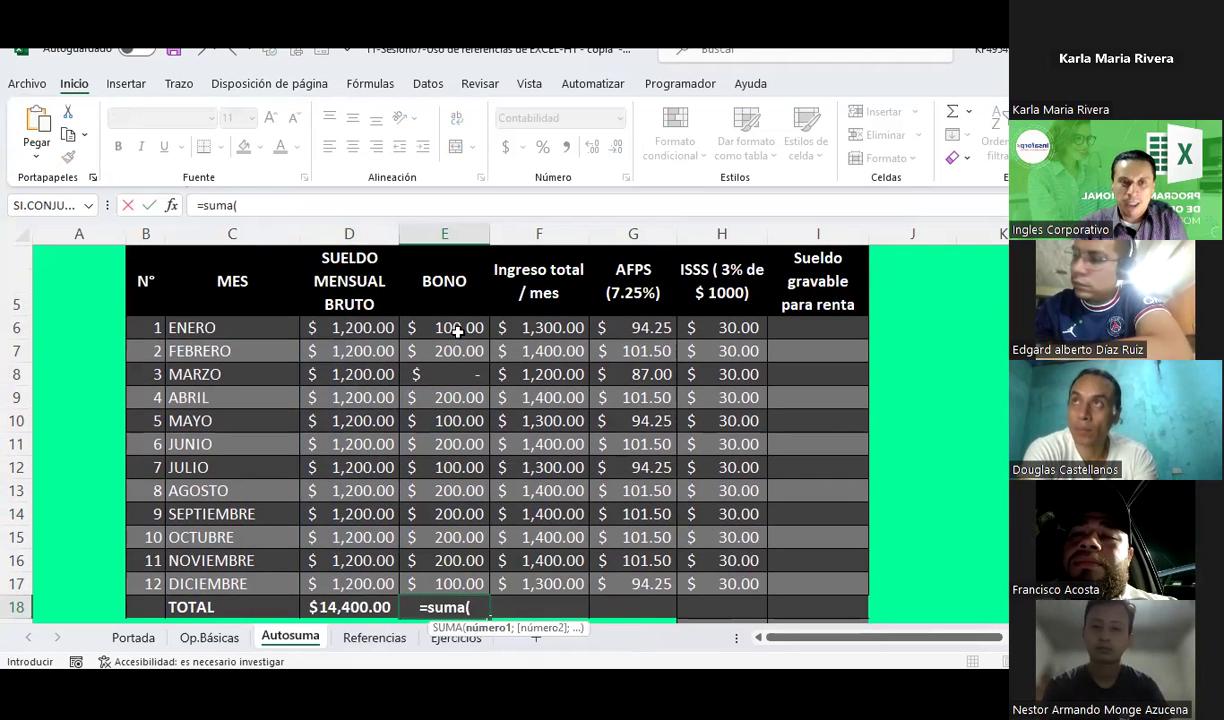
{"action": "scroll", "coordinate": [456, 331], "scroll_direction": "down", "scroll_amount": 1}
{"action": "type", "text": "3"}
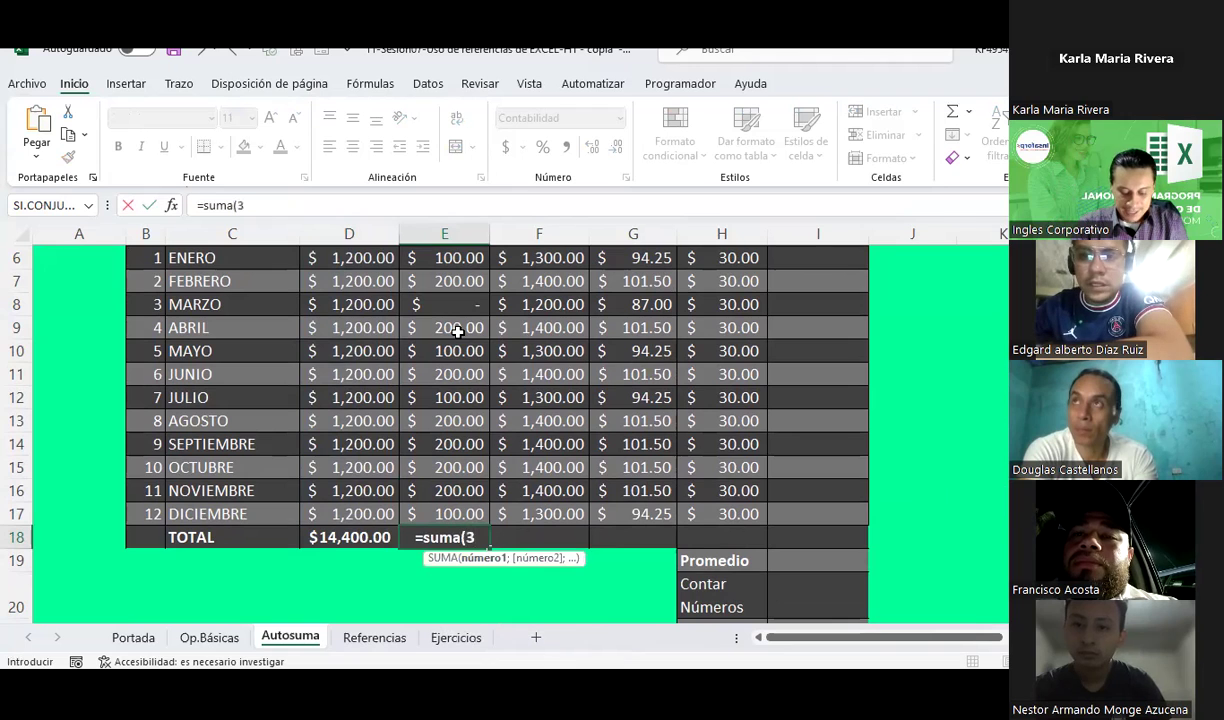
{"action": "key", "text": "BackSpace"}
{"action": "type", "text": "e6"}
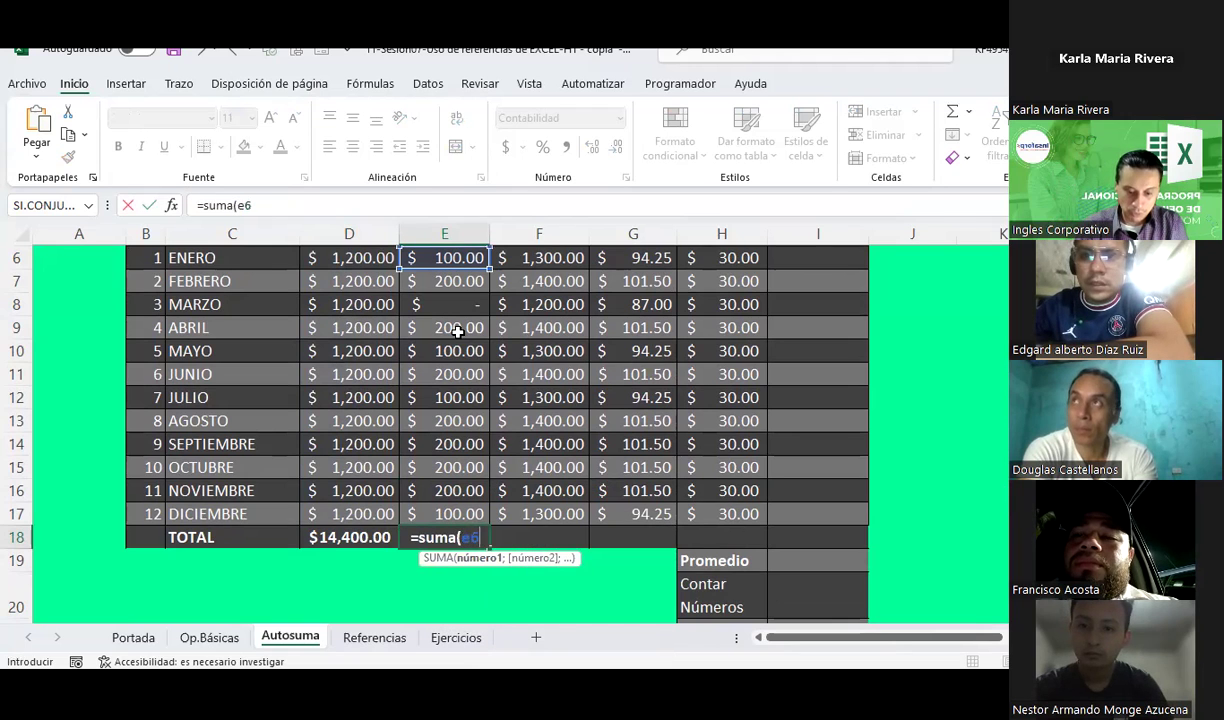
{"action": "type", "text": ":"}
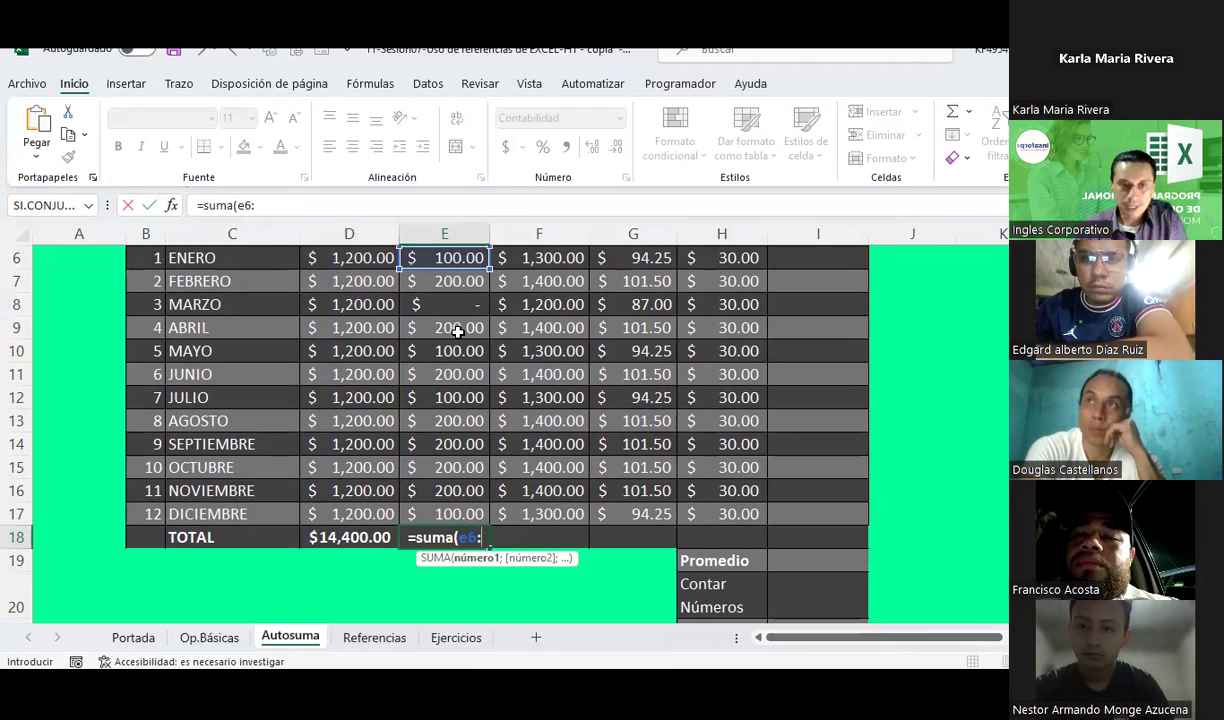
{"action": "type", "text": "e17)"}
{"action": "key", "text": "Return"}
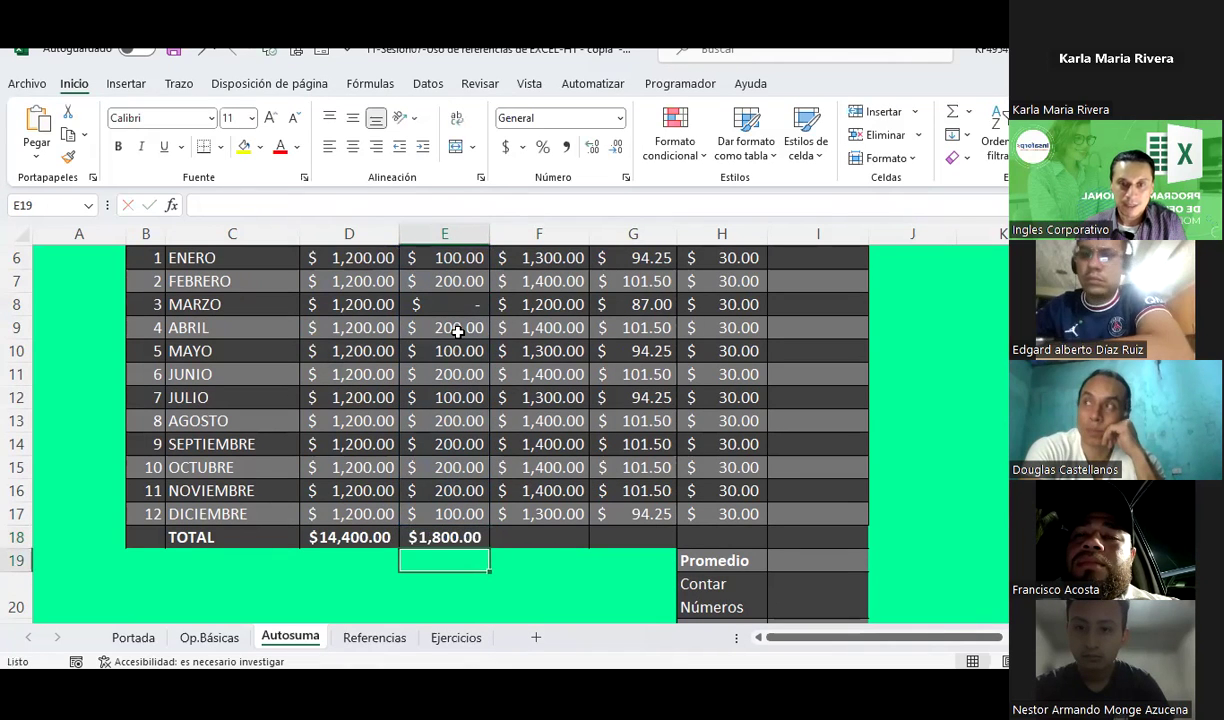
{"action": "scroll", "coordinate": [505, 398], "scroll_direction": "up", "scroll_amount": 2}
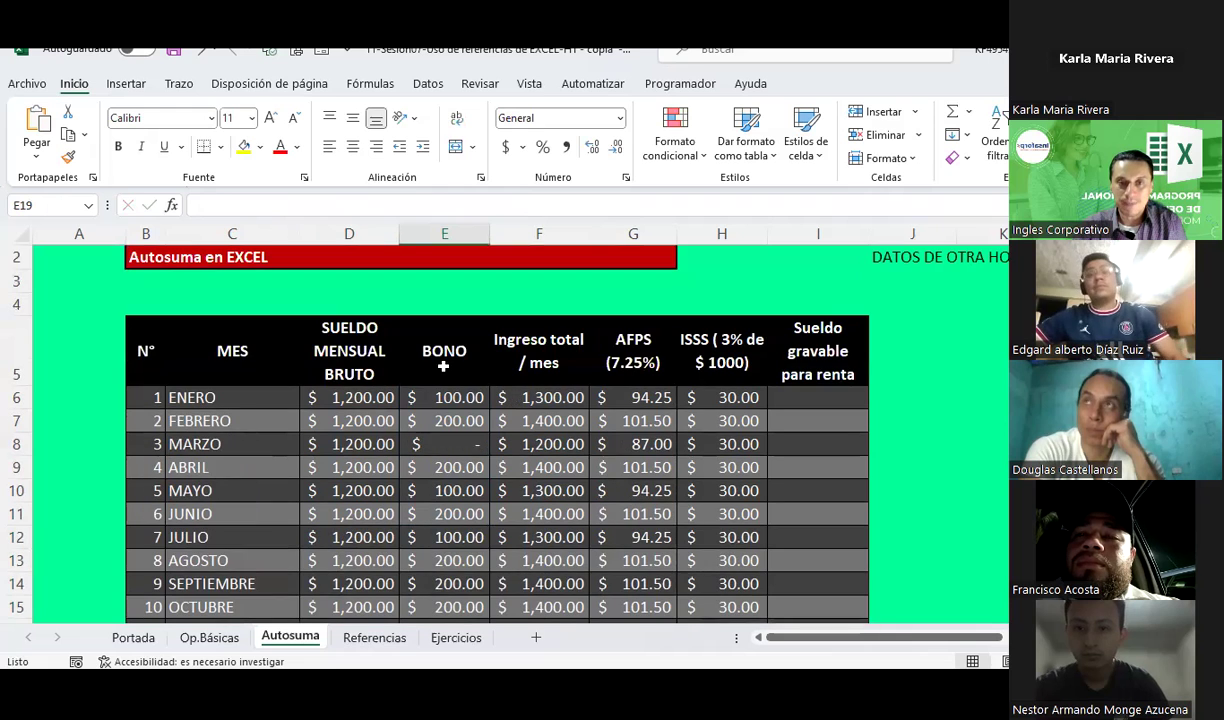
{"action": "mouse_move", "coordinate": [440, 397]}
{"action": "left_mouse_down"}
{"action": "mouse_move", "coordinate": [443, 583]}
{"action": "mouse_move", "coordinate": [441, 513]}
{"action": "left_mouse_up"}
{"action": "scroll", "coordinate": [443, 583], "scroll_direction": "down", "scroll_amount": 2}
Fill E18's formula across to H18, autofit column G, and select the D18:H18 totals
{"action": "left_click", "coordinate": [446, 538]}
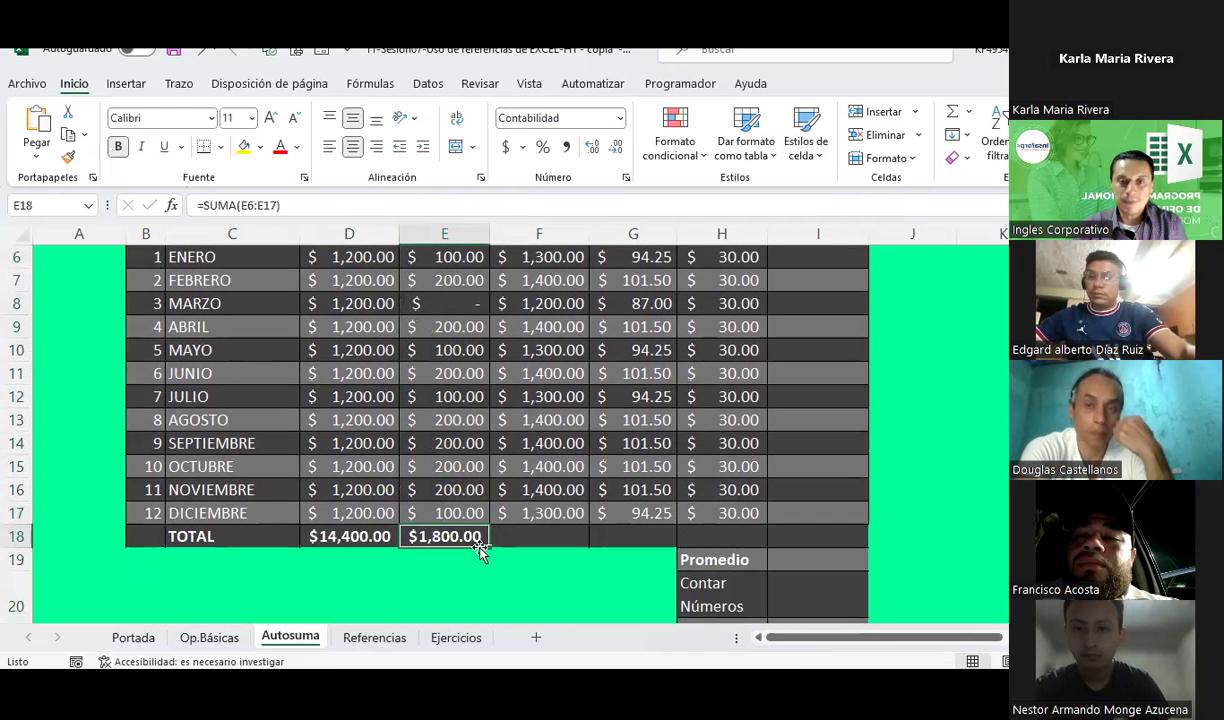
{"action": "left_click_drag", "start_coordinate": [489, 547], "coordinate": [732, 554]}
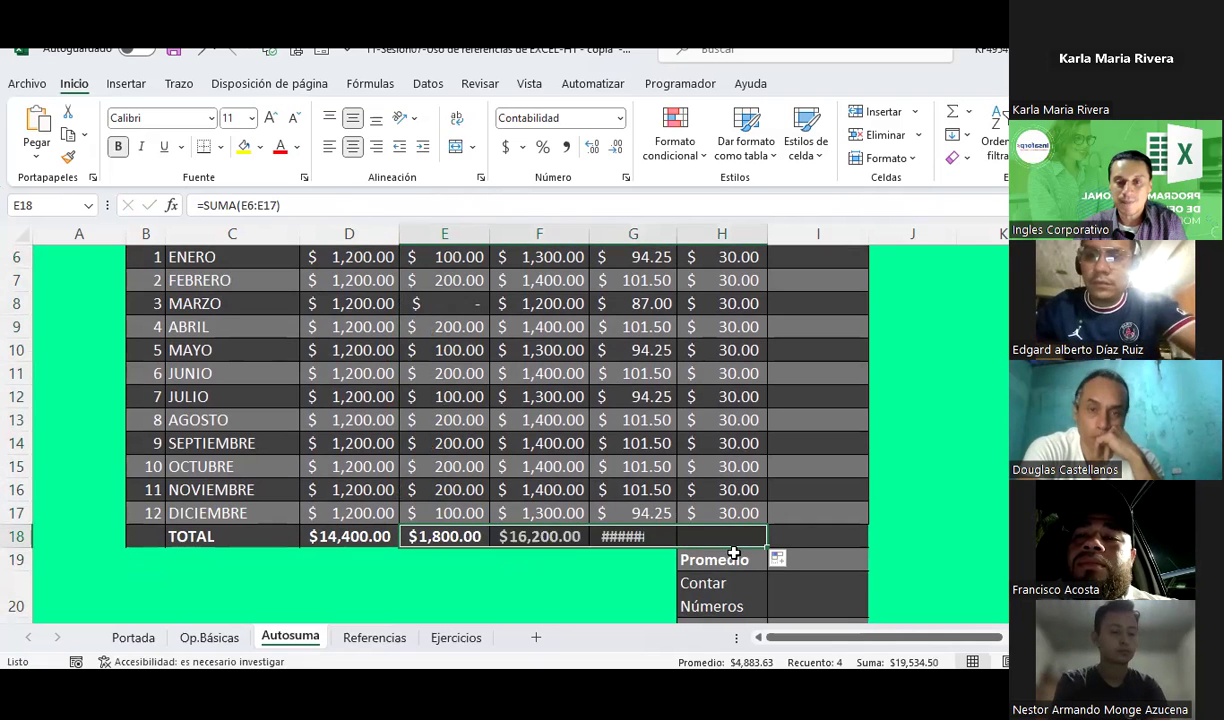
{"action": "left_click", "coordinate": [634, 537]}
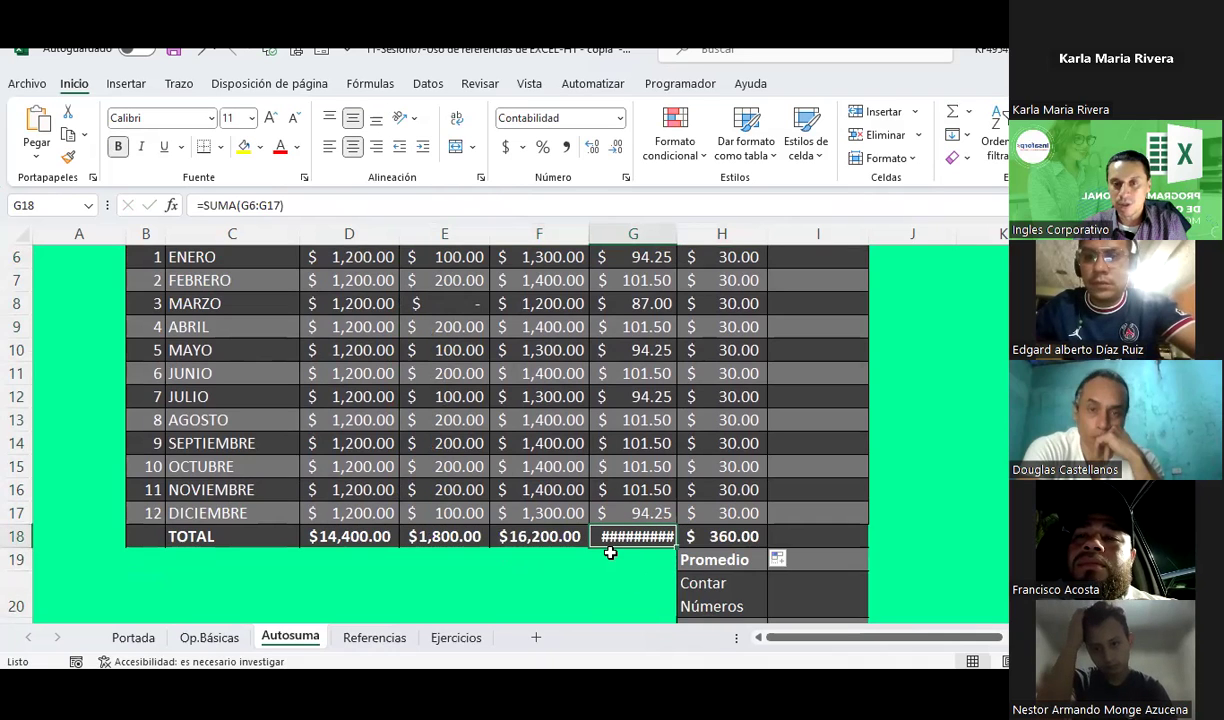
{"action": "double_click", "coordinate": [678, 233]}
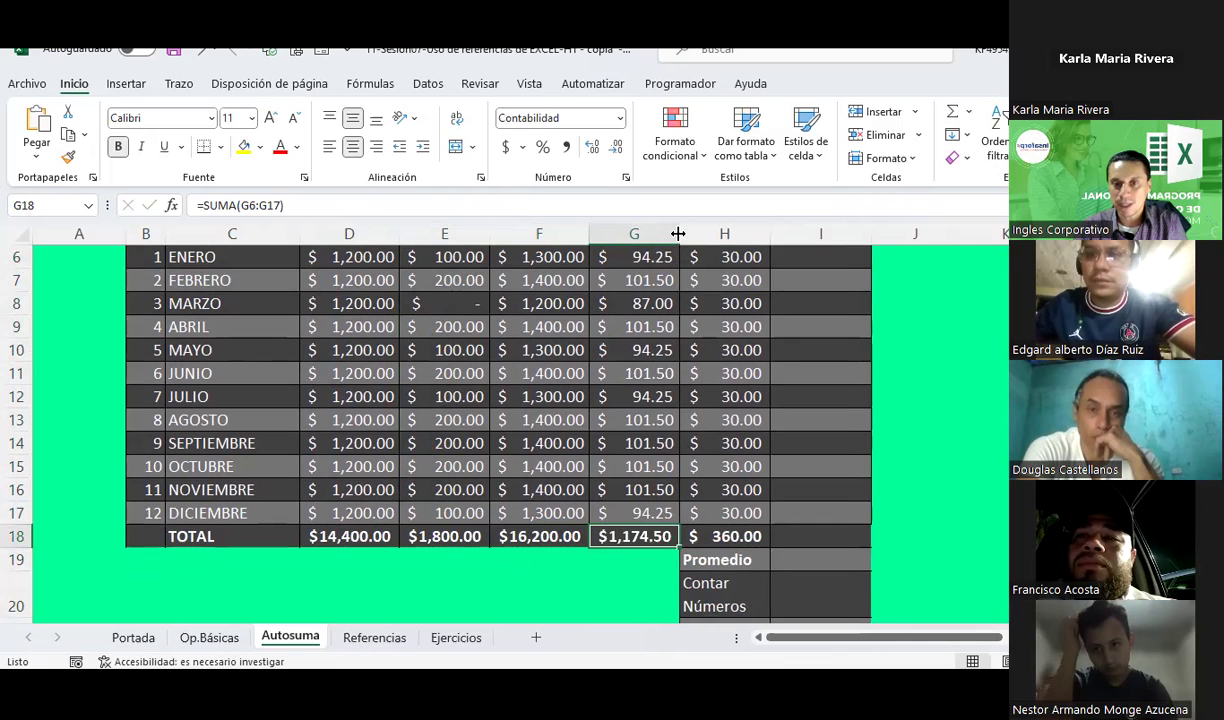
{"action": "left_click", "coordinate": [727, 537]}
{"action": "scroll", "coordinate": [728, 482], "scroll_direction": "down", "scroll_amount": 1}
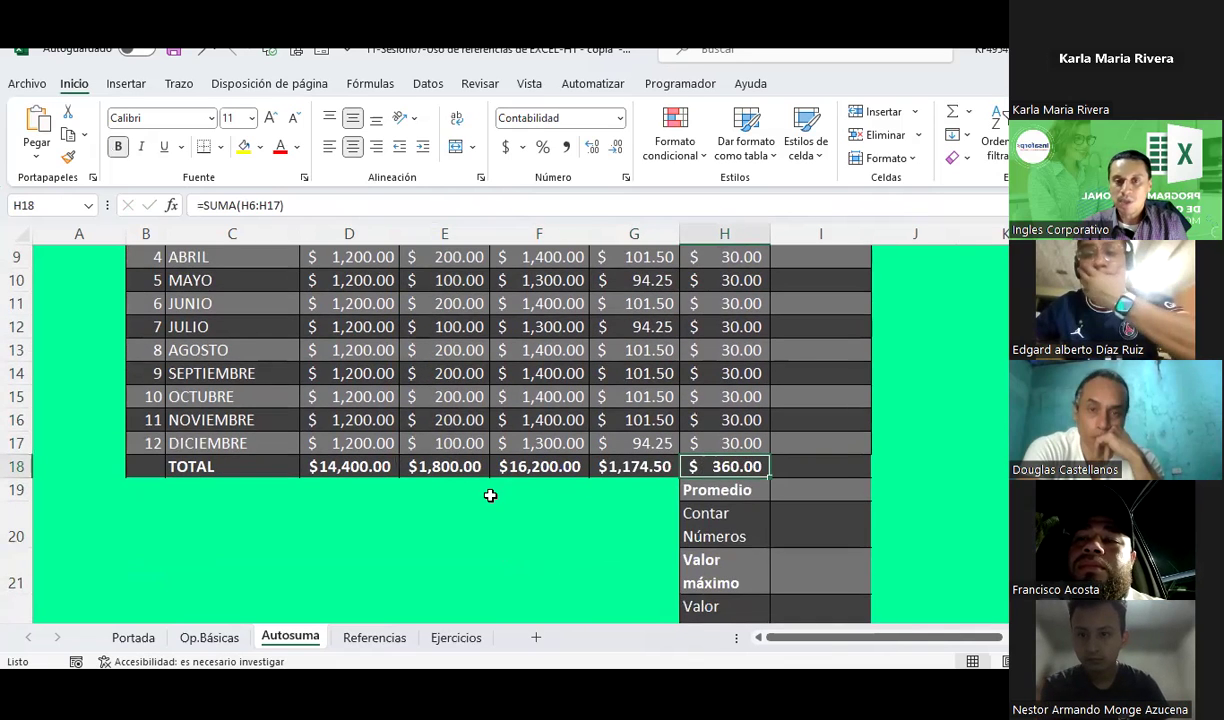
{"action": "scroll", "coordinate": [490, 495], "scroll_direction": "up", "scroll_amount": 2}
{"action": "scroll", "coordinate": [400, 520], "scroll_direction": "down", "scroll_amount": 1}
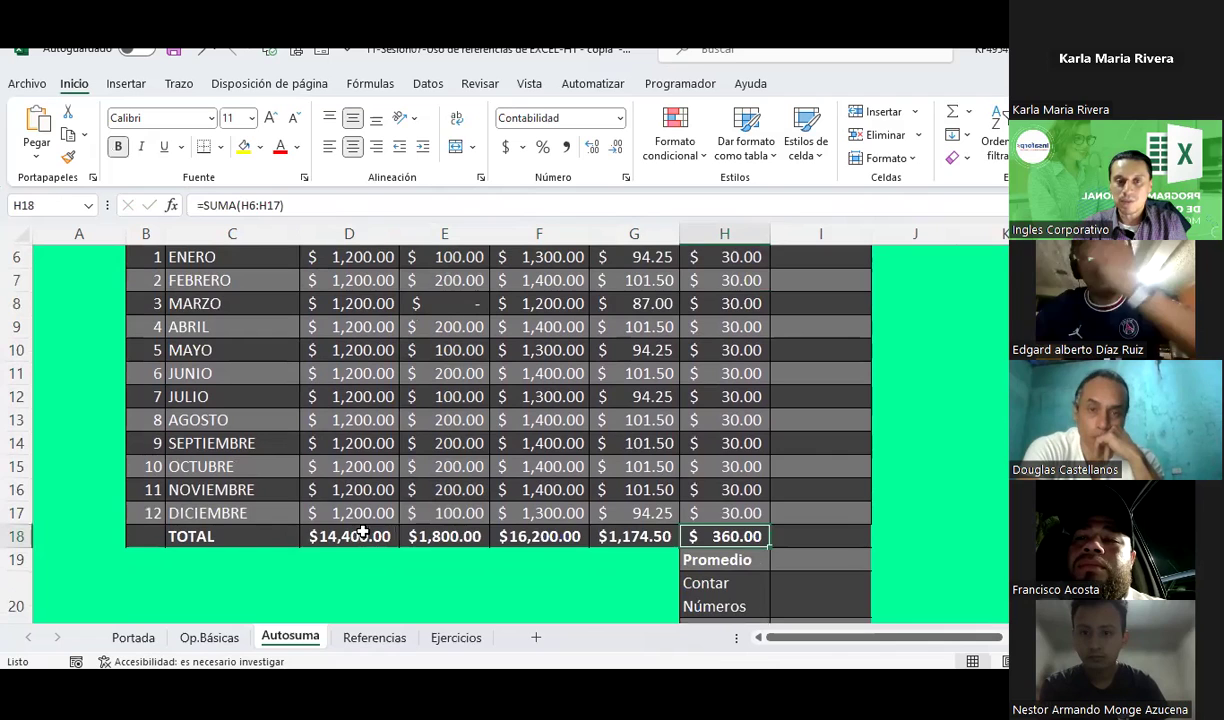
{"action": "left_click_drag", "start_coordinate": [362, 531], "coordinate": [762, 547]}
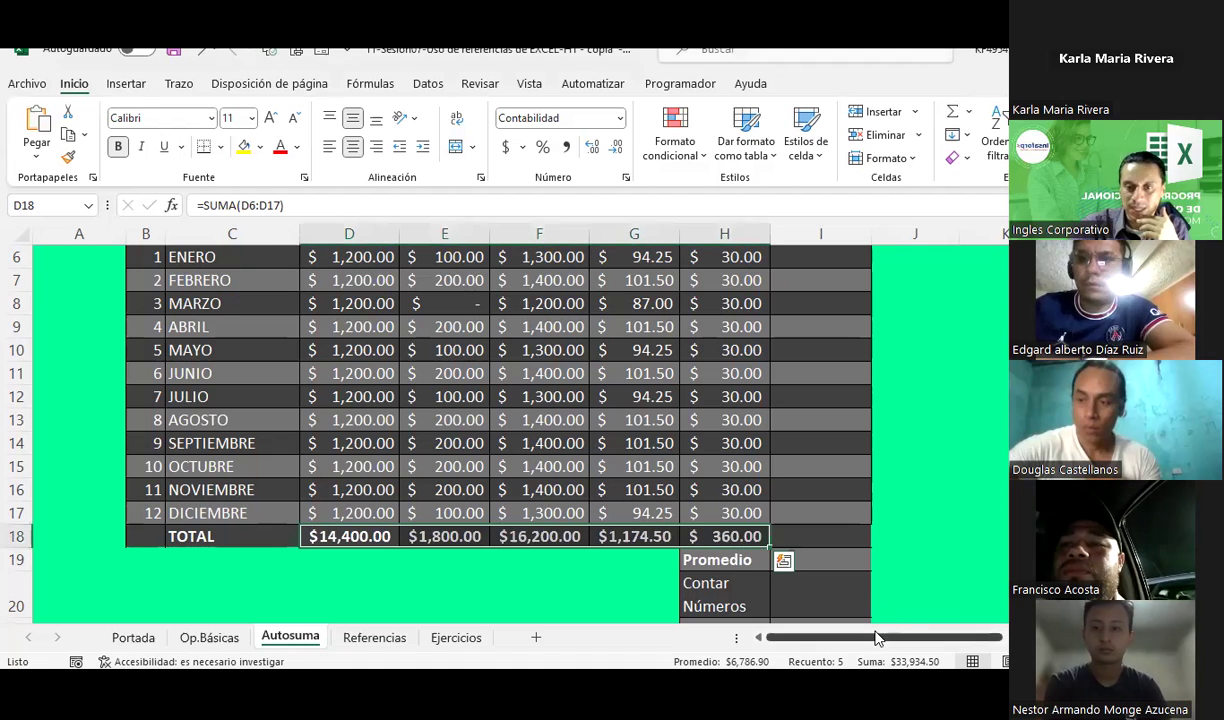
{"action": "mouse_move", "coordinate": [876, 638]}
{"action": "left_mouse_down"}
{"action": "mouse_move", "coordinate": [913, 641]}
{"action": "mouse_move", "coordinate": [865, 638]}
{"action": "left_mouse_up"}
{"action": "scroll", "coordinate": [638, 442], "scroll_direction": "up", "scroll_amount": 2}
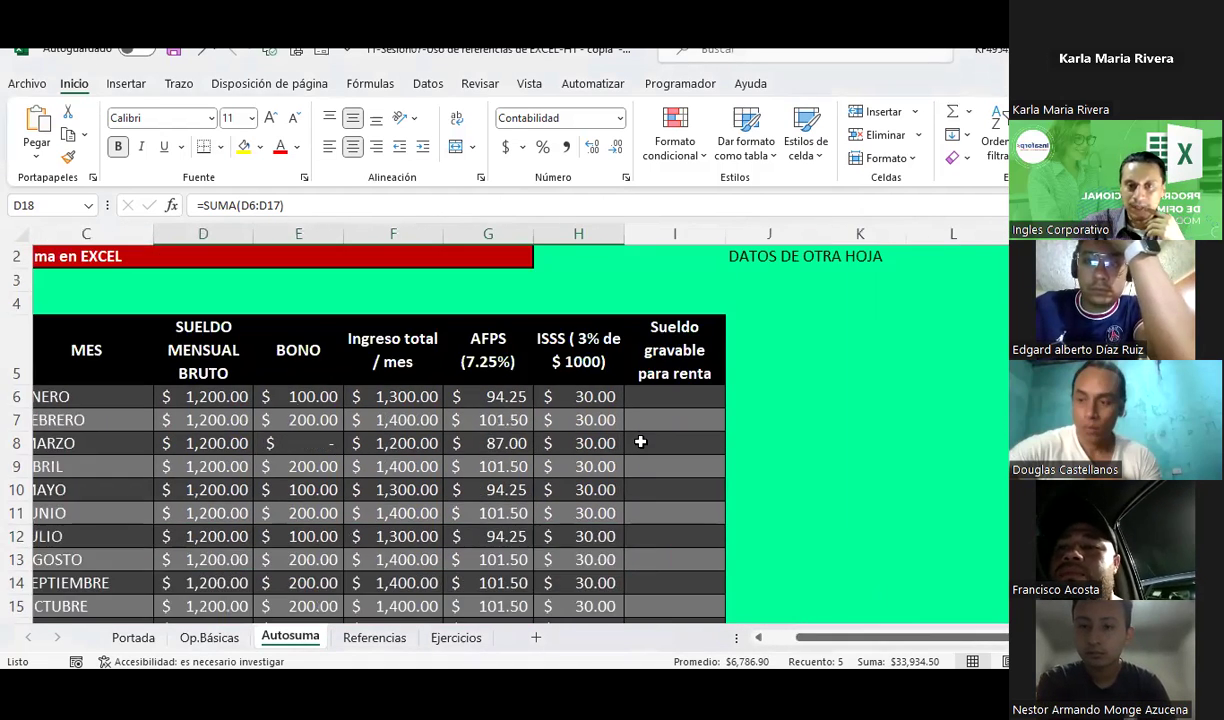
{"action": "left_click", "coordinate": [644, 403]}
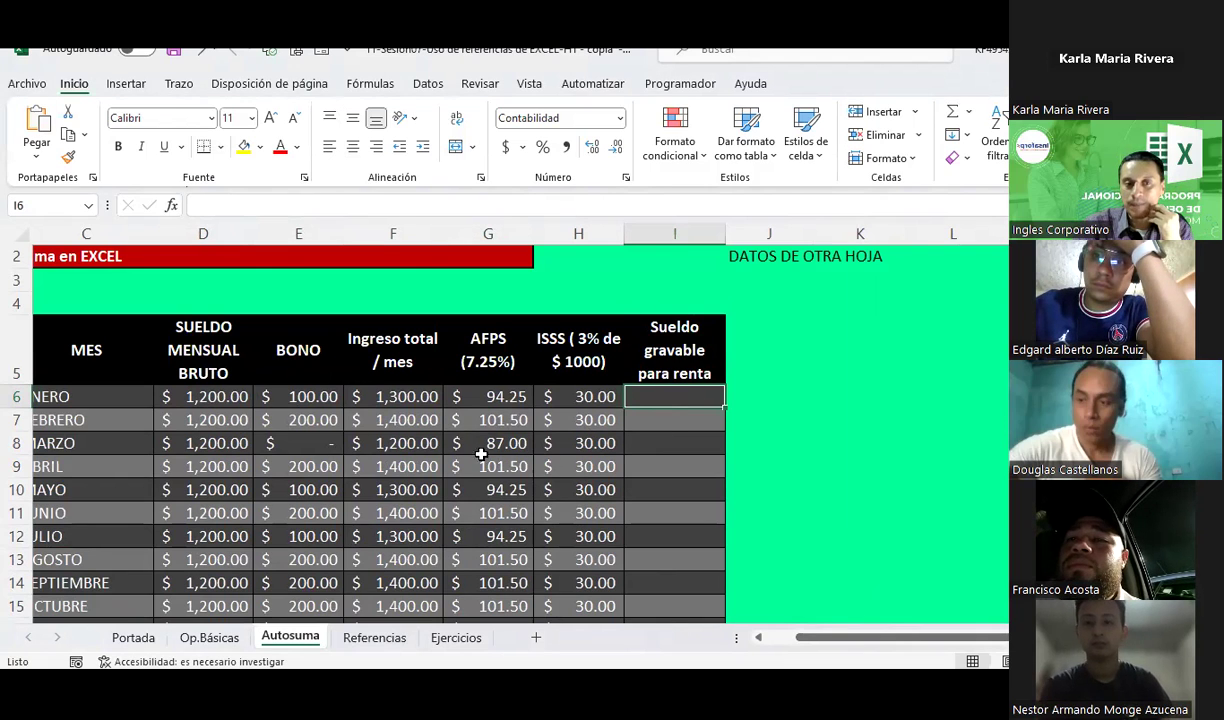
{"action": "left_click", "coordinate": [207, 400]}
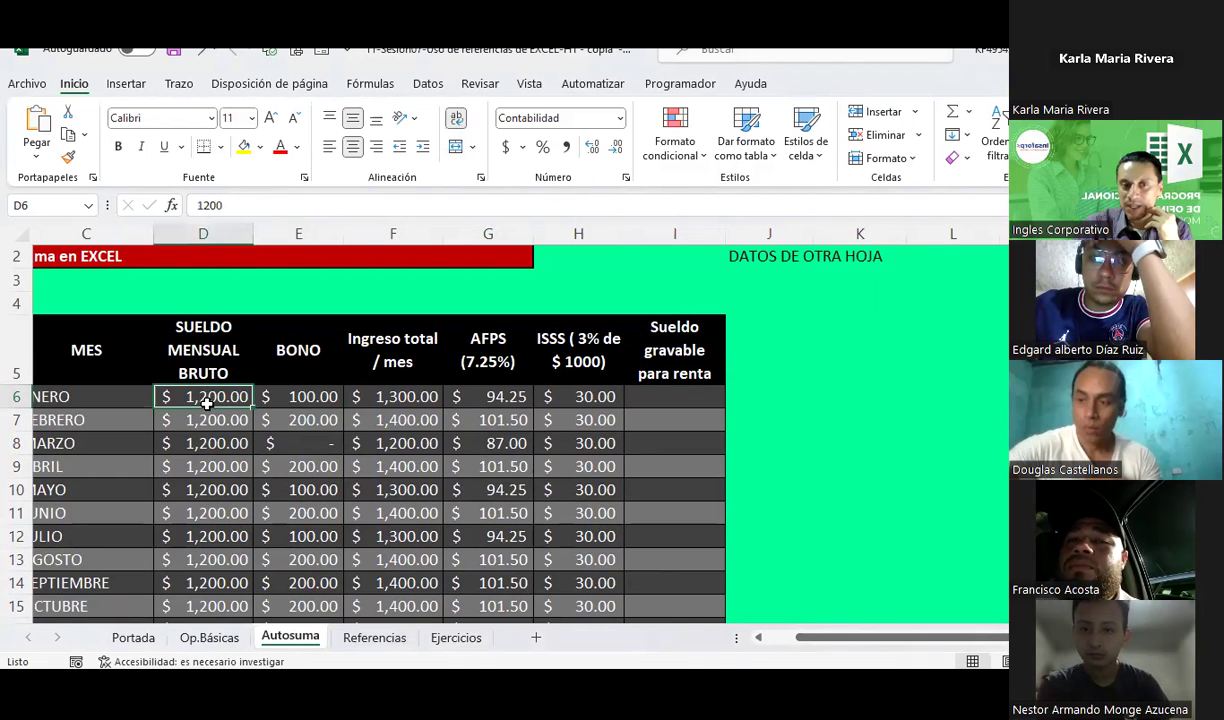
{"action": "left_click", "coordinate": [288, 398]}
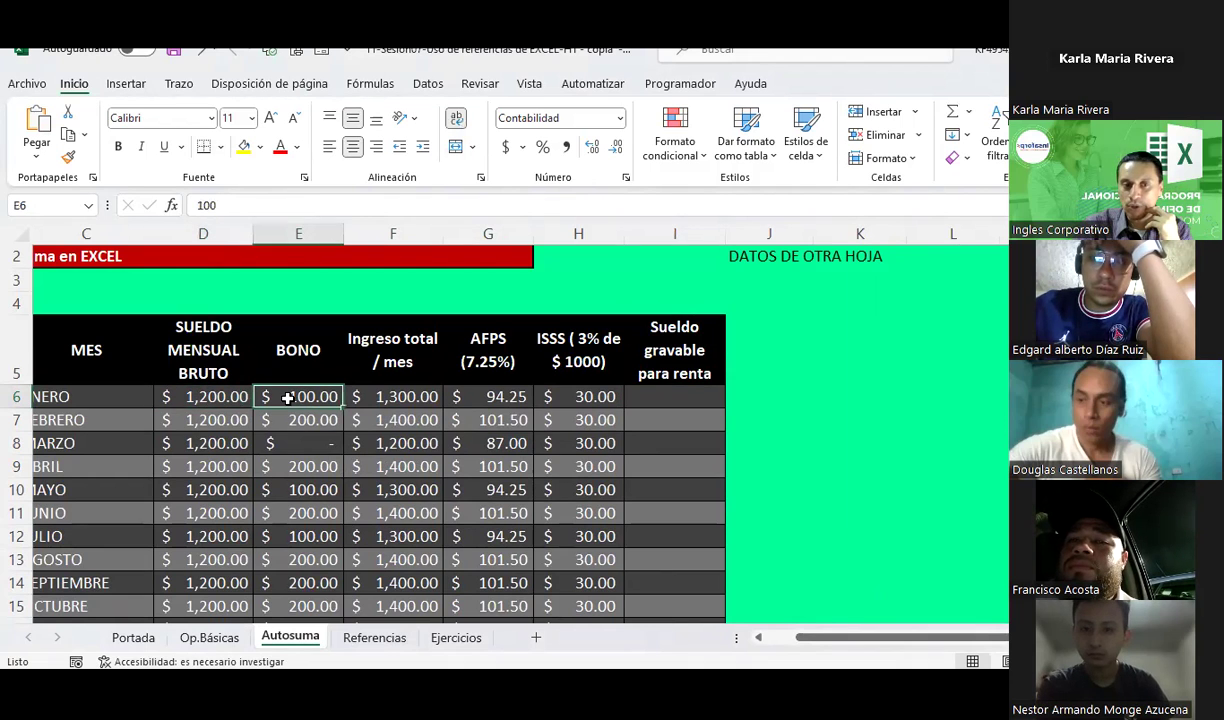
{"action": "left_click", "coordinate": [498, 397]}
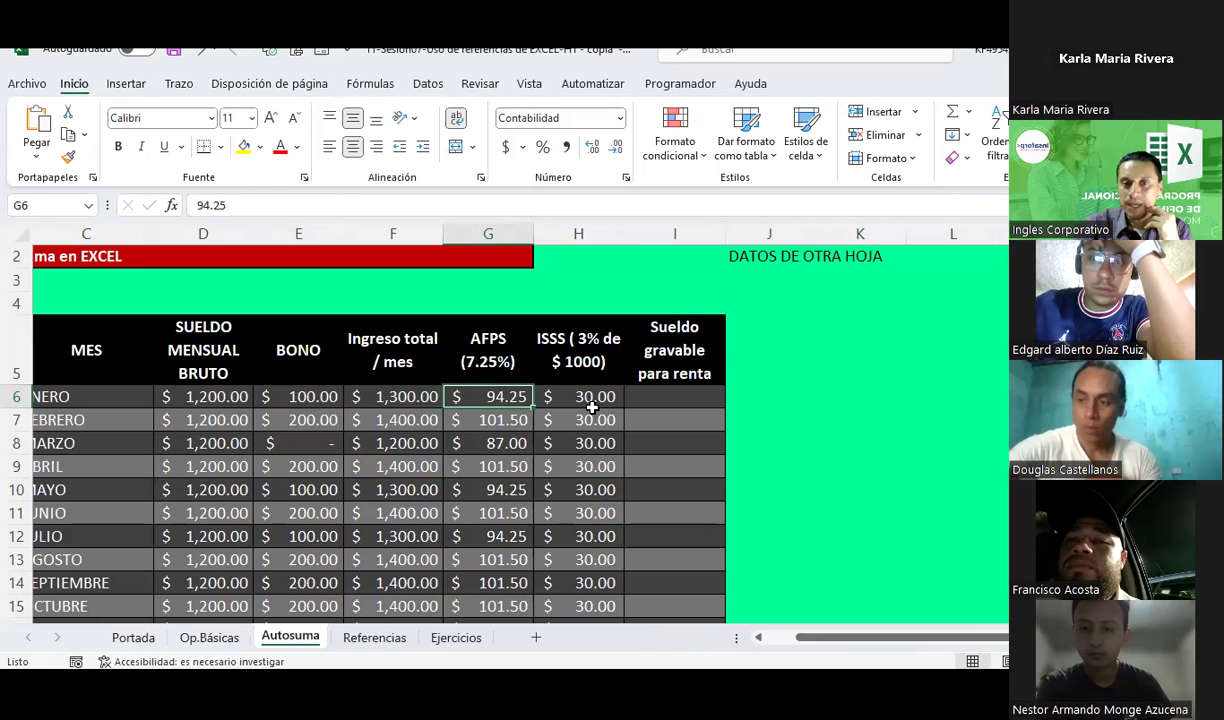
{"action": "left_click", "coordinate": [590, 397]}
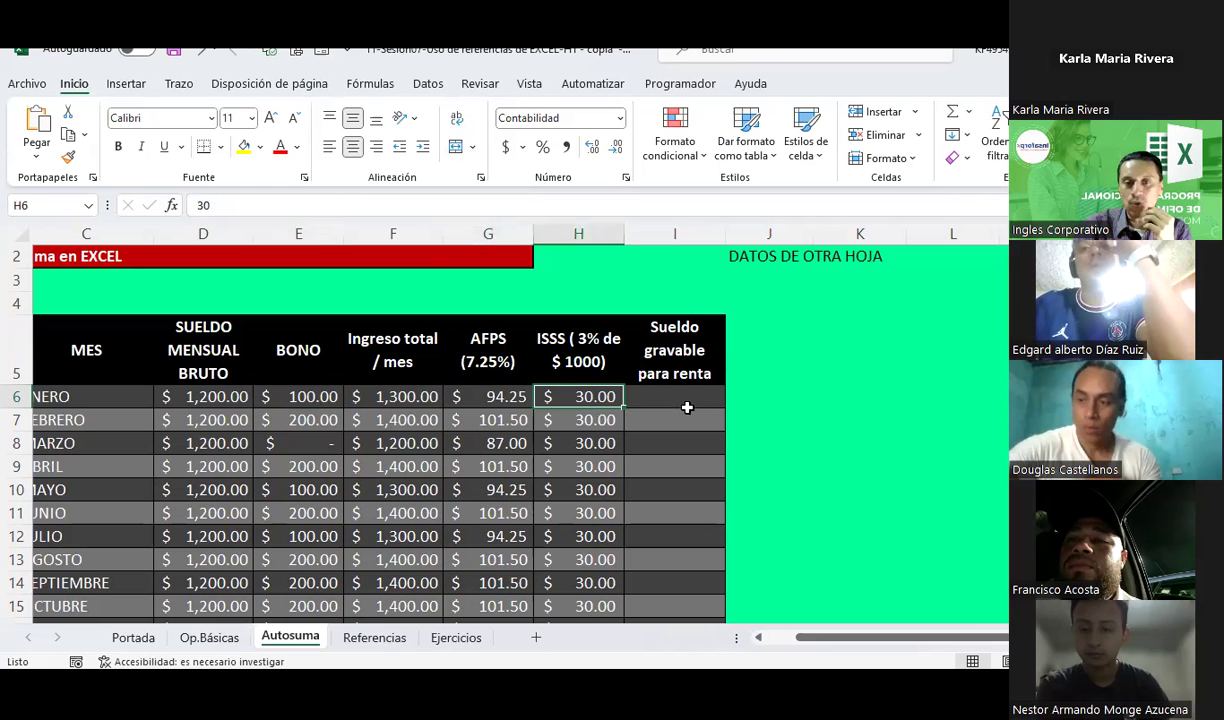
{"action": "left_click", "coordinate": [686, 401]}
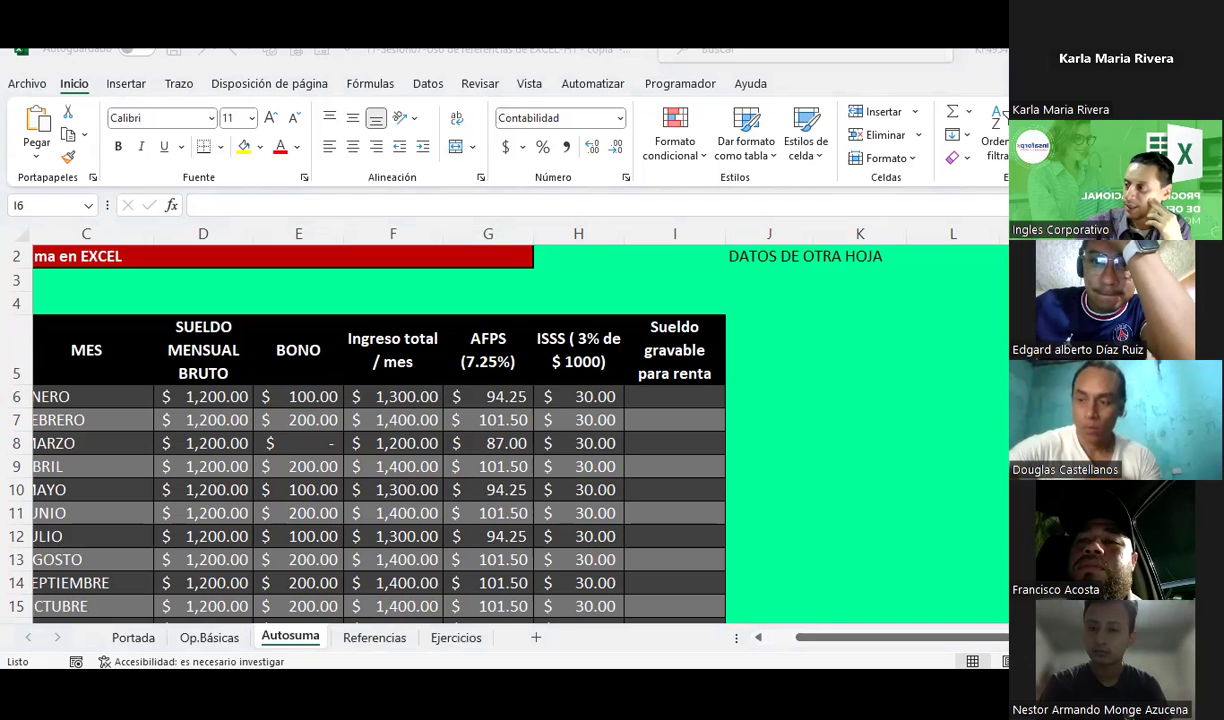
{"action": "left_click", "coordinate": [697, 400]}
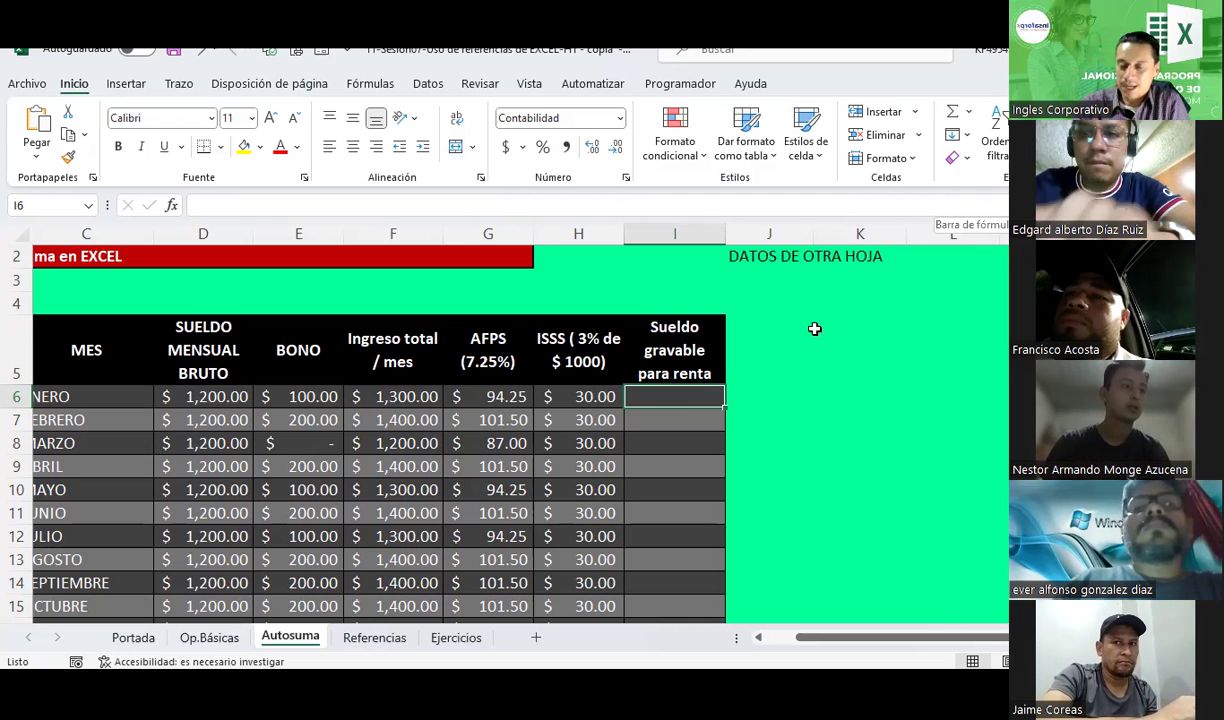
Start a formula in I6 with an equals sign
{"action": "type", "text": "="}
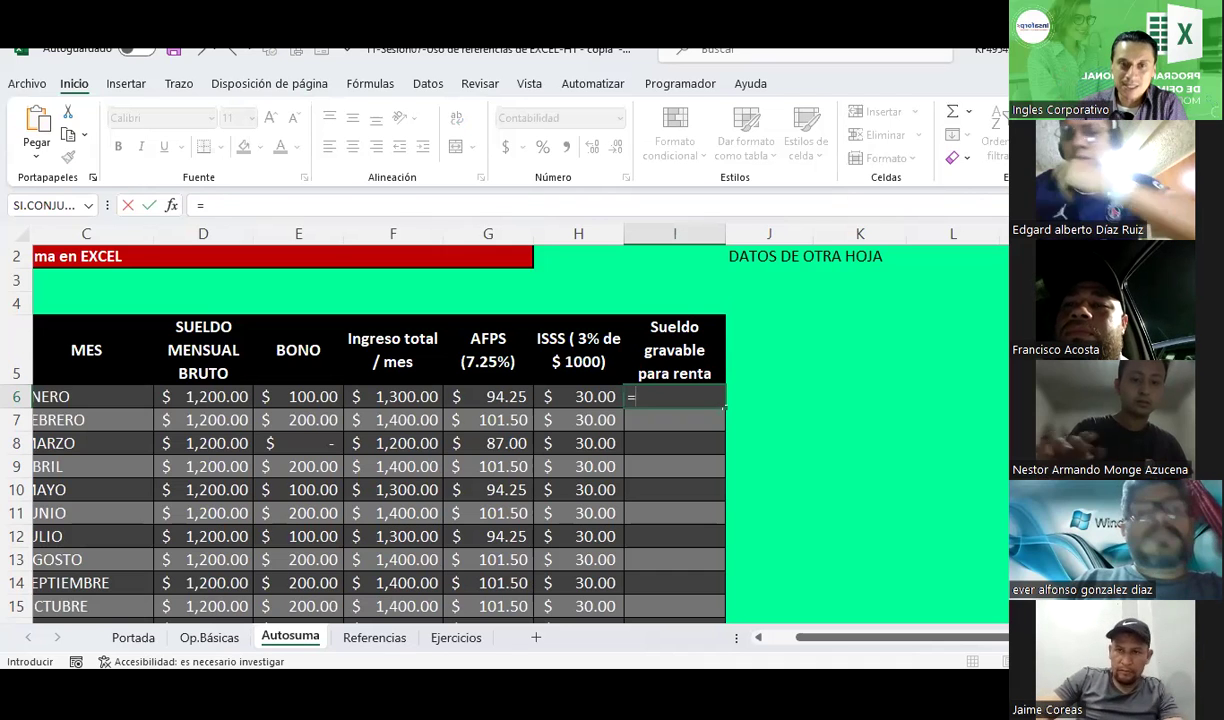
Enter =F6-SUMA(G6:H6) in I6 for January's taxable salary of $1,175.75
{"action": "left_click", "coordinate": [388, 398]}
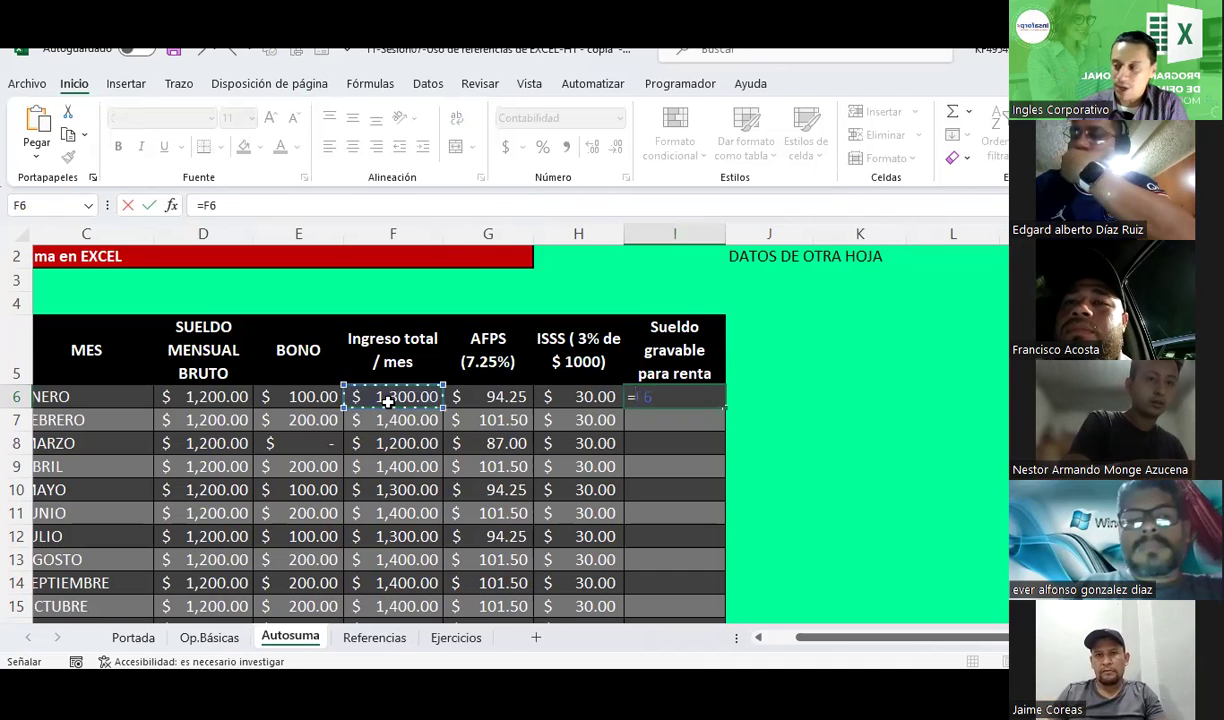
{"action": "type", "text": "_"}
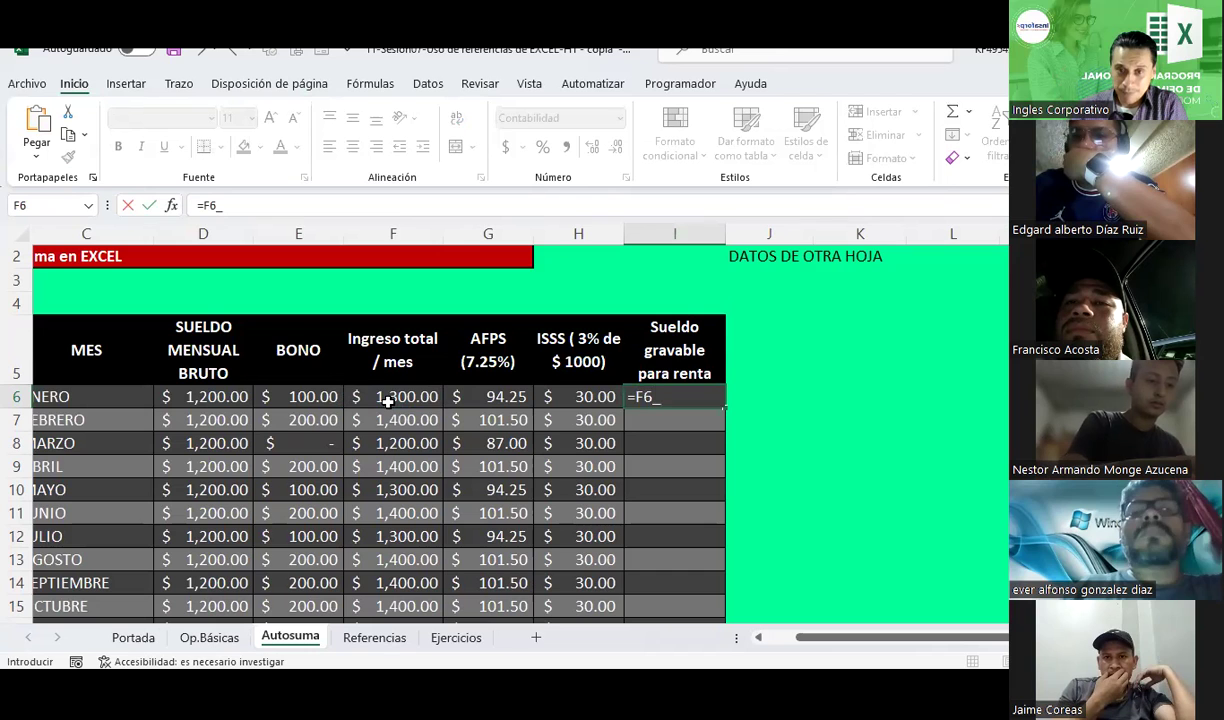
{"action": "key", "text": "BackSpace"}
{"action": "type", "text": "-s"}
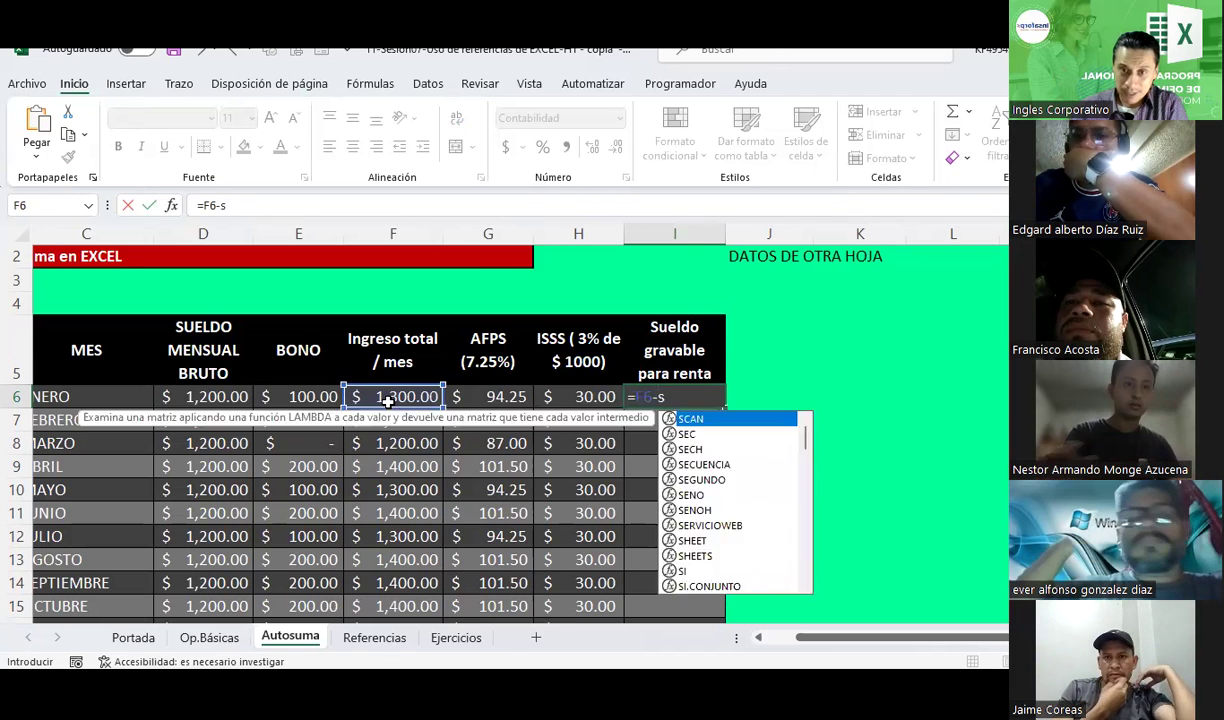
{"action": "type", "text": "uma("}
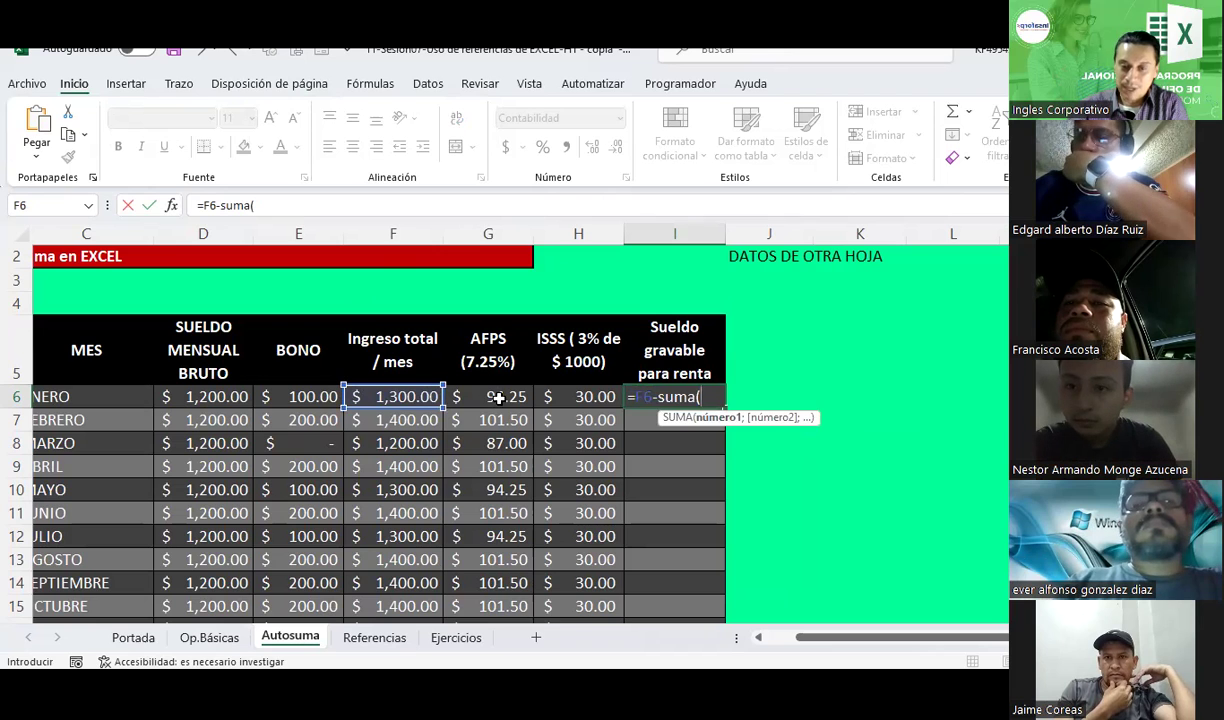
{"action": "left_click_drag", "start_coordinate": [498, 397], "coordinate": [547, 397]}
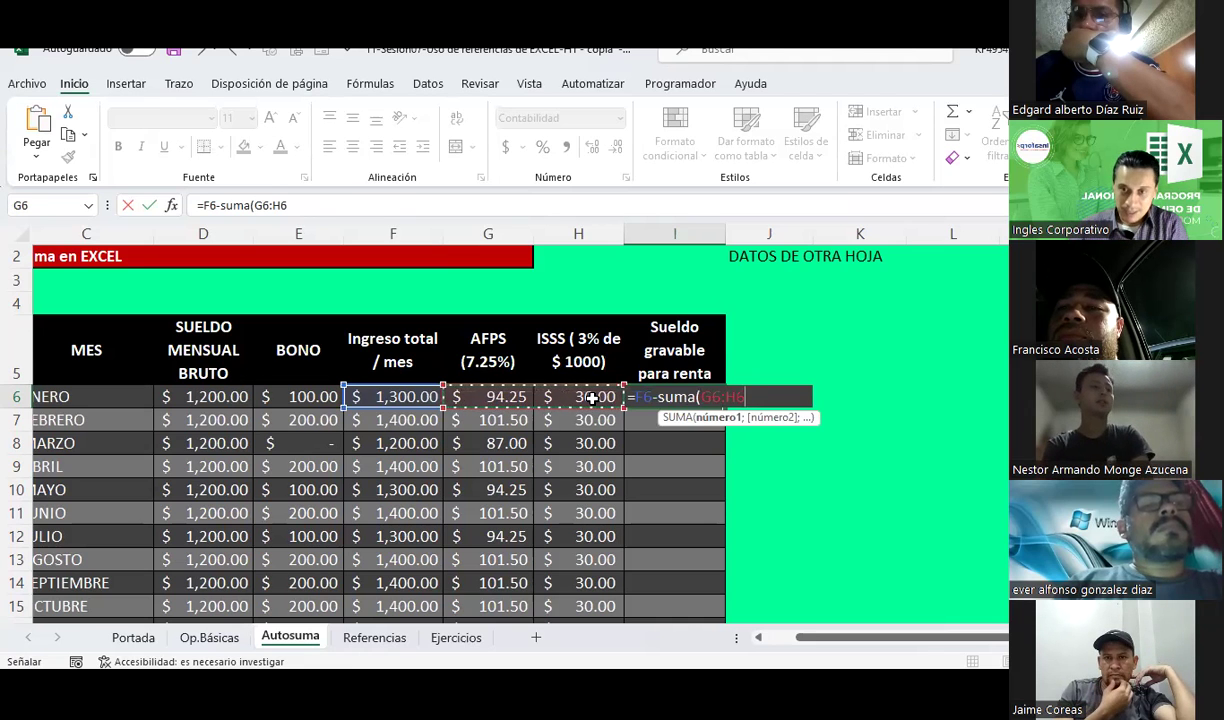
{"action": "type", "text": ")"}
{"action": "key", "text": "ctrl+Return"}
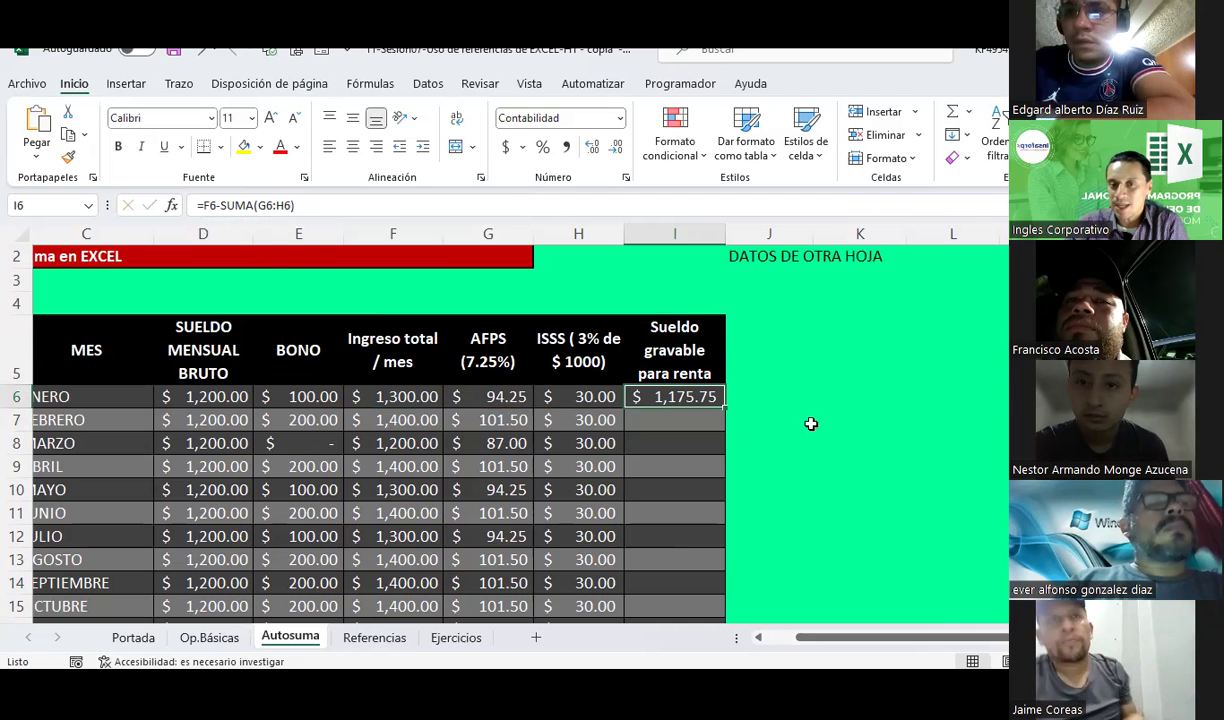
{"action": "left_click", "coordinate": [757, 398]}
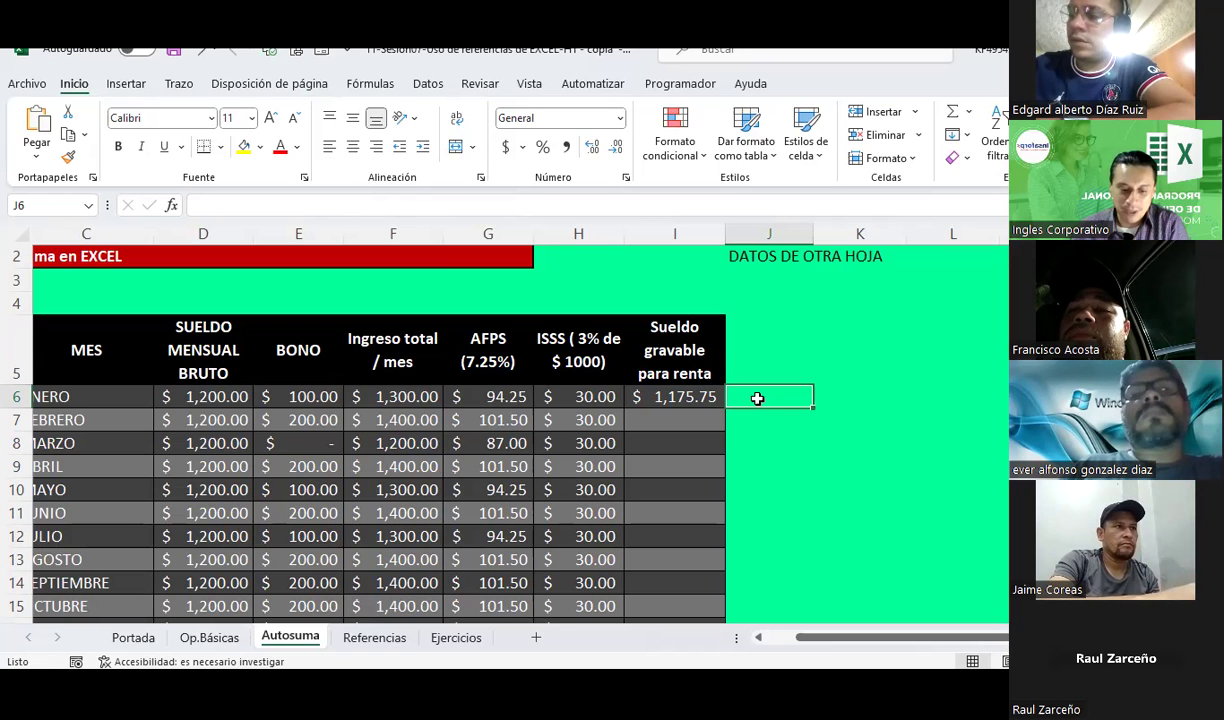
Enter =SUMA(D6:E6)-G6-H6 in J6 as an alternative taxable salary of $1,175.75
{"action": "type", "text": "="}
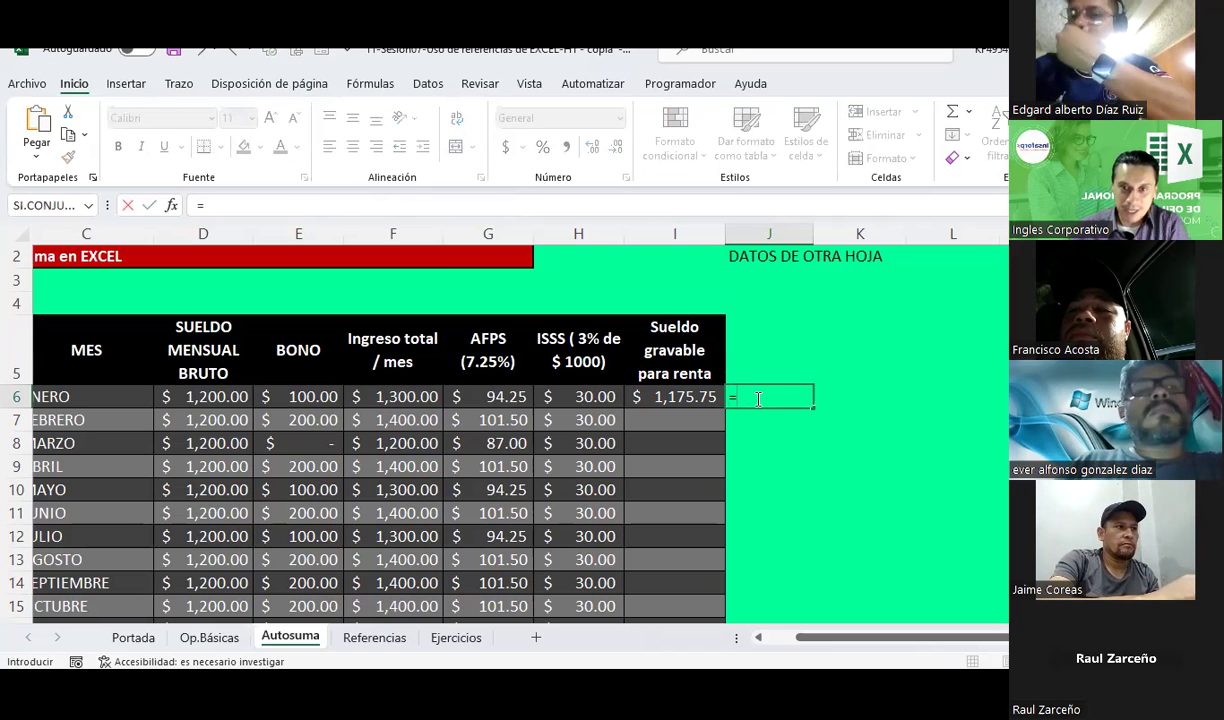
{"action": "type", "text": "suma("}
{"action": "key", "text": "Left"}
{"action": "key", "text": "Left"}
{"action": "key", "text": "Left"}
{"action": "key", "text": "Left"}
{"action": "key", "text": "Left"}
{"action": "key", "text": "Left"}
{"action": "key", "text": "shift+Right"}
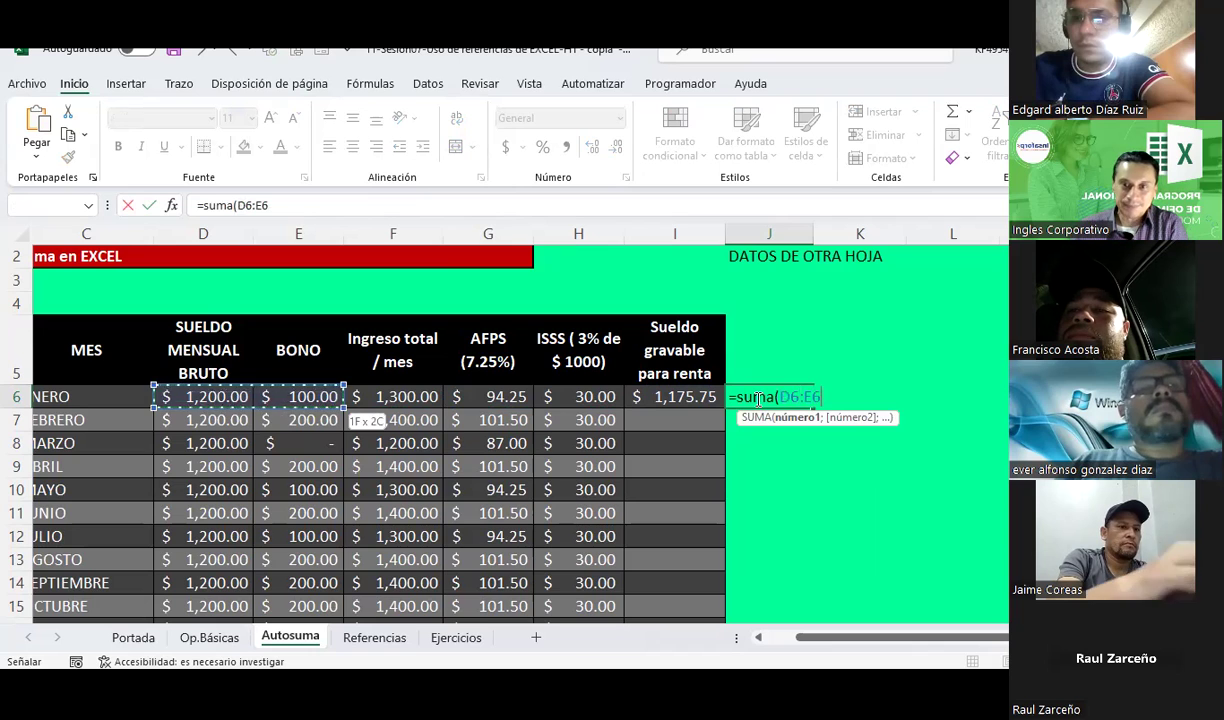
{"action": "type", "text": ")"}
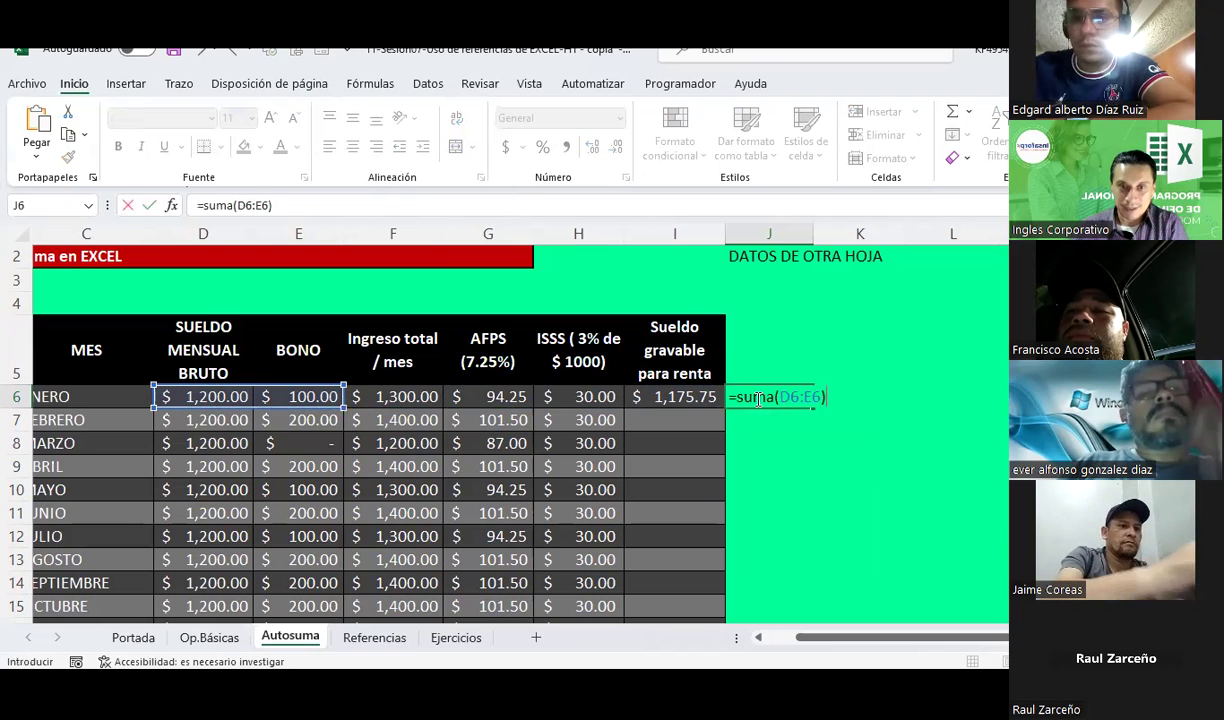
{"action": "key", "text": "Left"}
{"action": "key", "text": "Left"}
{"action": "key", "text": "Left"}
{"action": "type", "text": "-"}
{"action": "key", "text": "Left"}
{"action": "key", "text": "Left"}
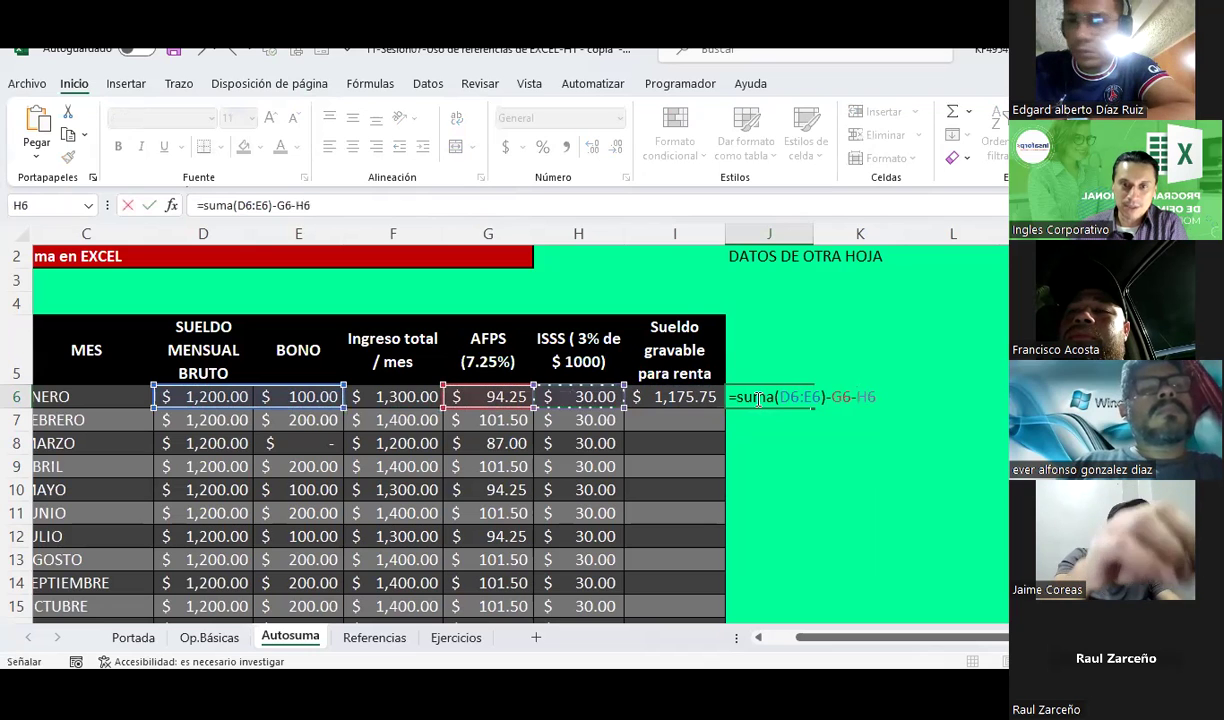
{"action": "key", "text": "Return"}
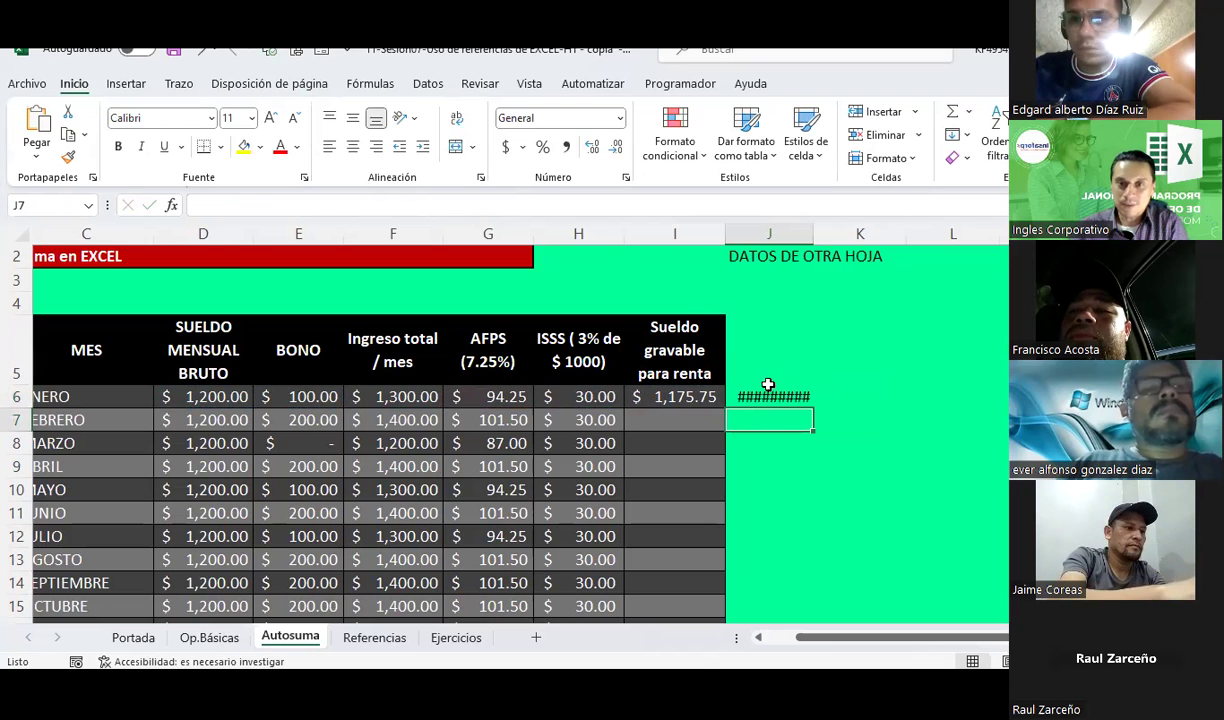
Autofit column J, delete the DATOS DE OTRA HOJA label in J2, then narrow column J
{"action": "double_click", "coordinate": [815, 236]}
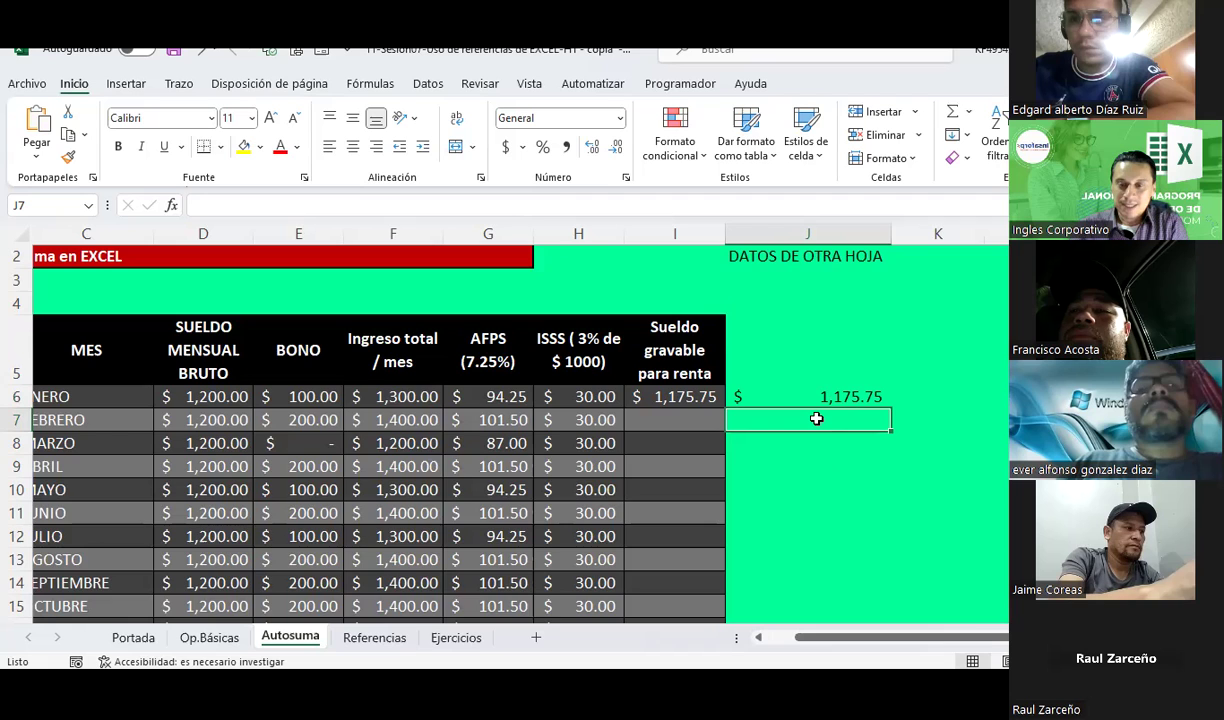
{"action": "scroll", "coordinate": [816, 419], "scroll_direction": "down", "scroll_amount": 4}
{"action": "scroll", "coordinate": [816, 419], "scroll_direction": "up", "scroll_amount": 5}
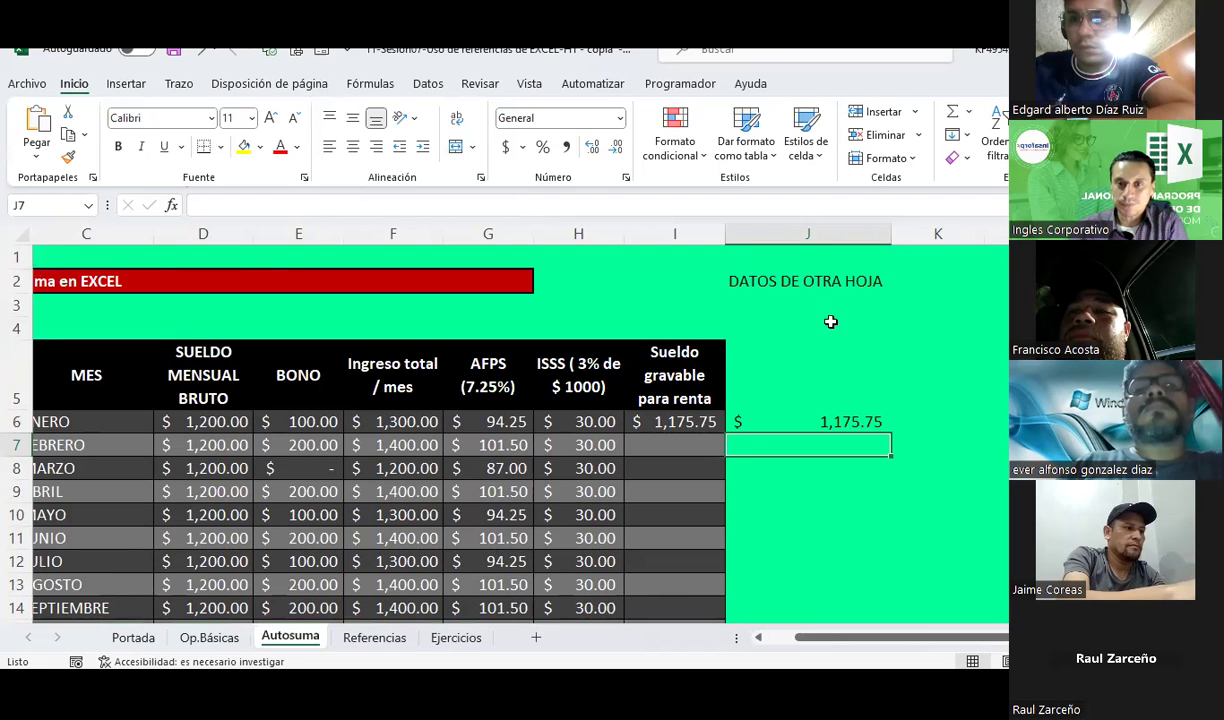
{"action": "left_click", "coordinate": [800, 281]}
{"action": "key", "text": "Delete"}
{"action": "left_click_drag", "start_coordinate": [891, 236], "coordinate": [821, 240]}
Compare the two $1,175.75 formulas in I6 and J6, then start =suma( in K6
{"action": "left_click", "coordinate": [708, 421]}
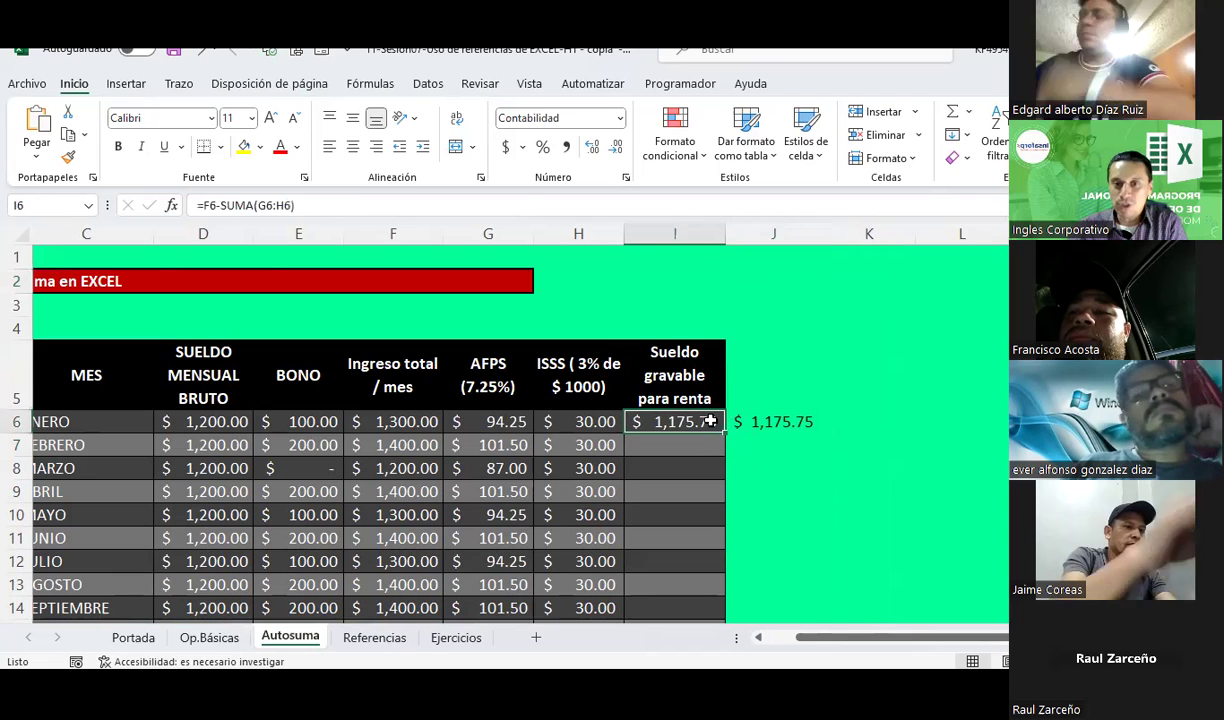
{"action": "left_click_drag", "start_coordinate": [705, 422], "coordinate": [775, 421]}
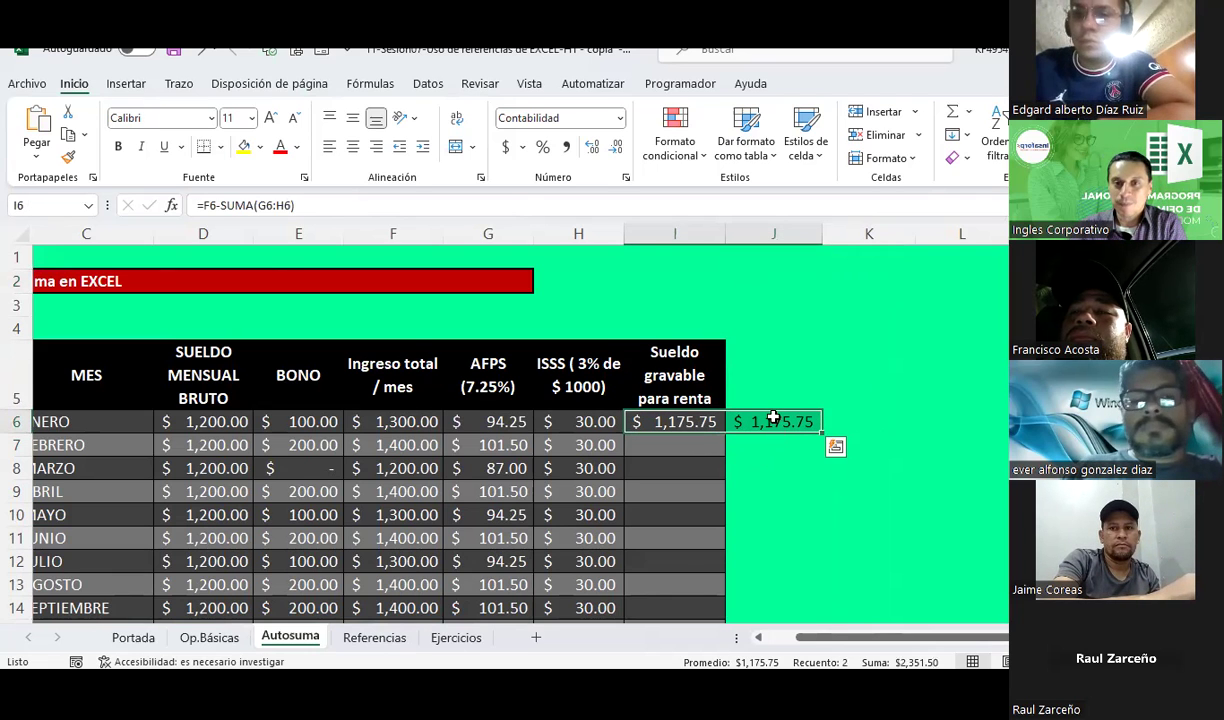
{"action": "left_click", "coordinate": [773, 420]}
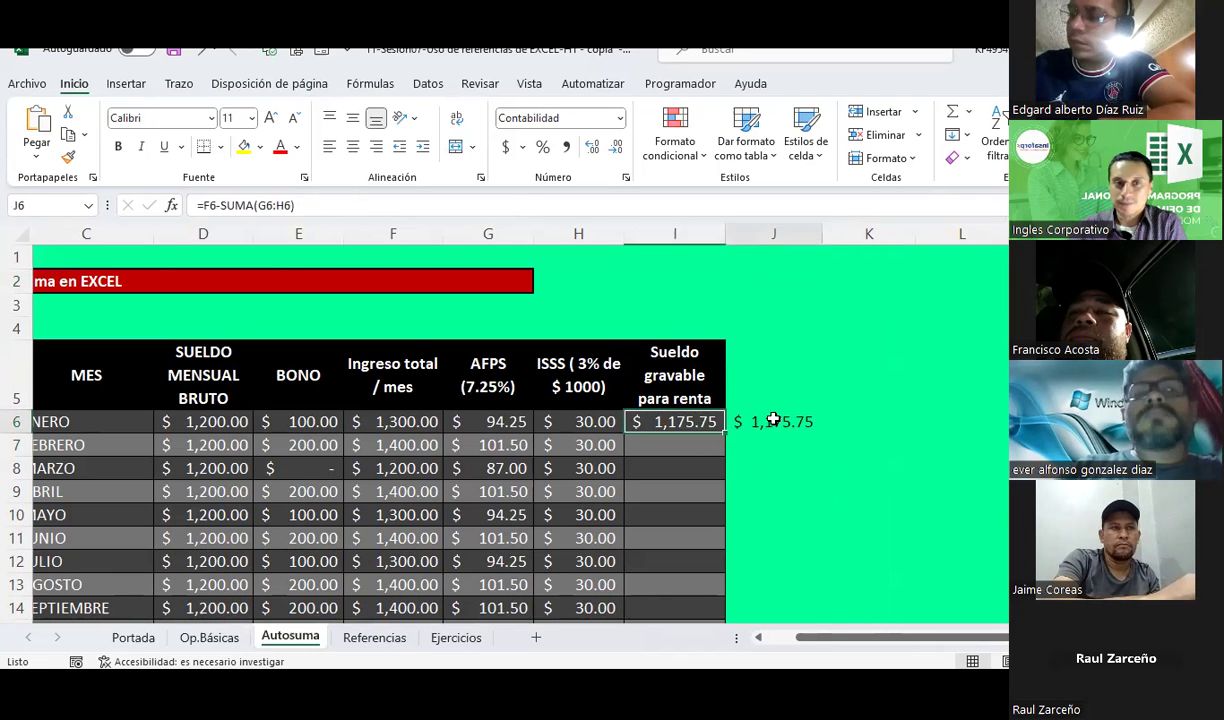
{"action": "key", "text": "Right"}
{"action": "key", "text": "Left"}
{"action": "key", "text": "Right"}
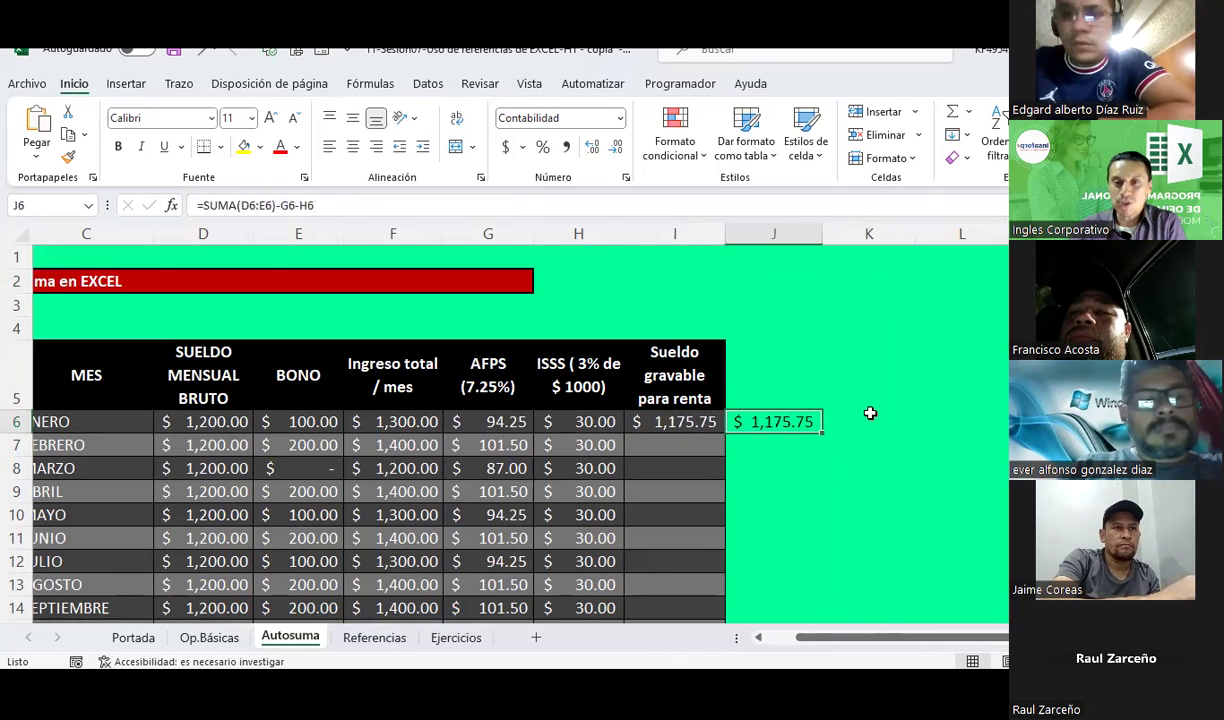
{"action": "left_click", "coordinate": [870, 424]}
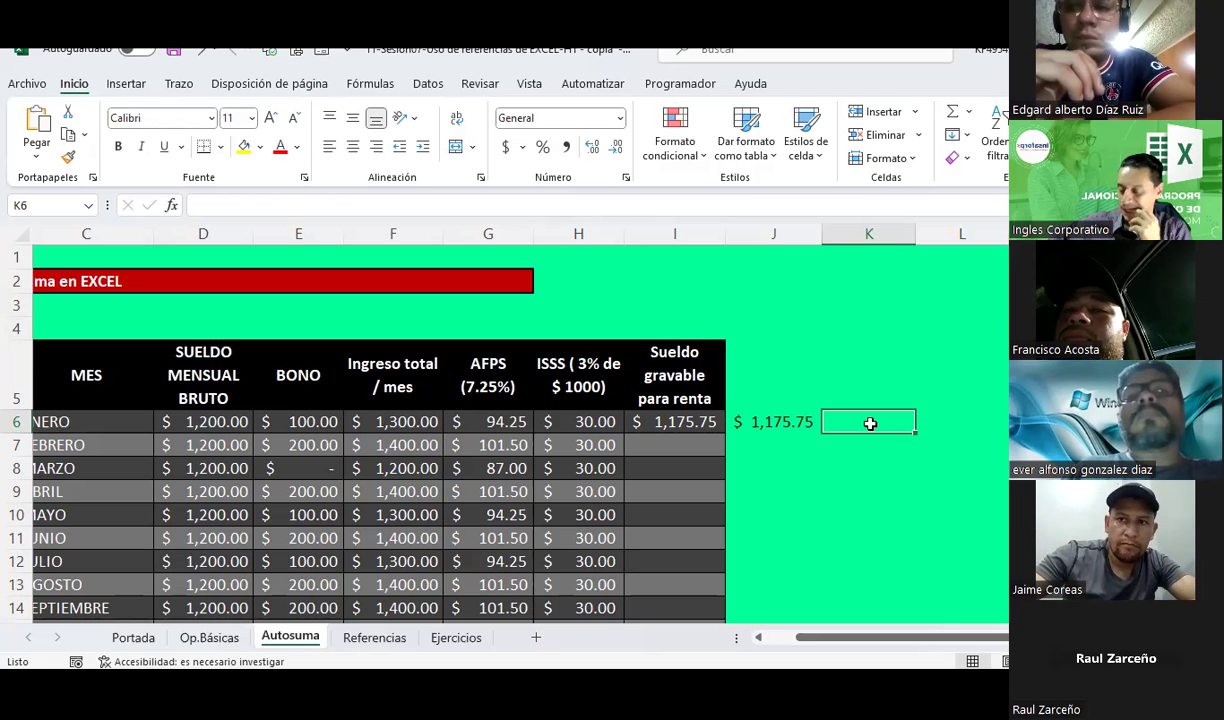
{"action": "type", "text": "=suma("}
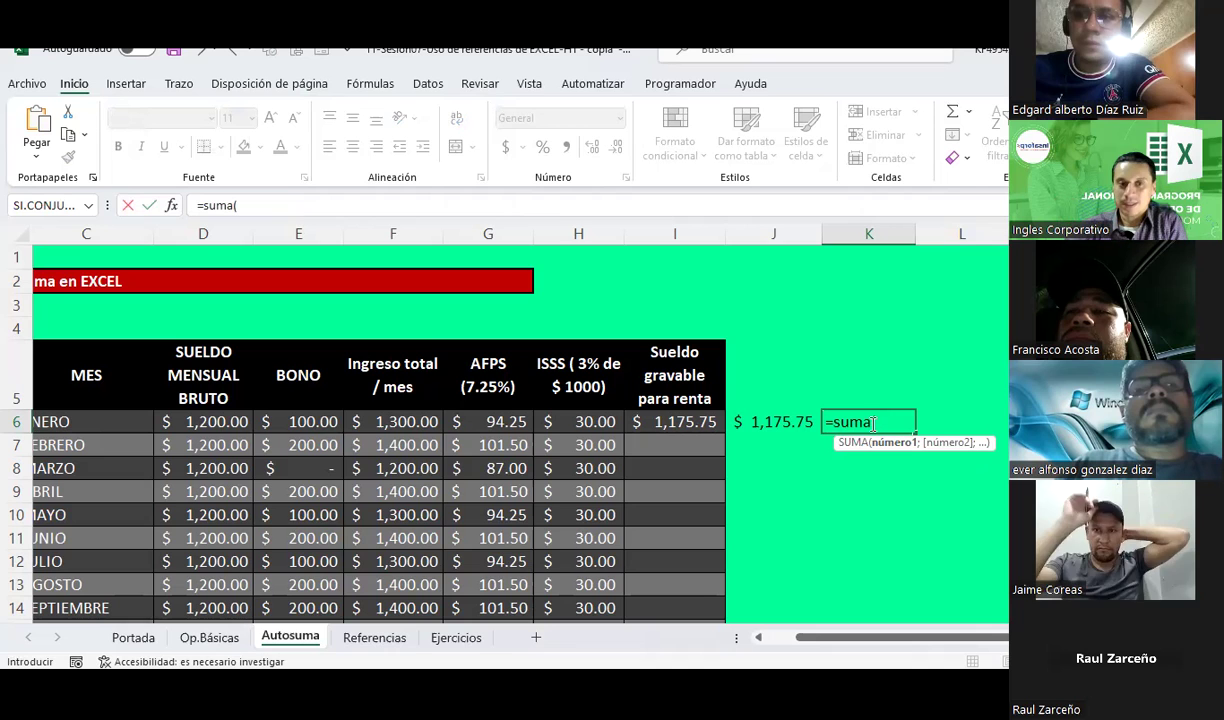
{"action": "left_click", "coordinate": [212, 424]}
{"action": "left_click_drag", "start_coordinate": [212, 424], "coordinate": [277, 427]}
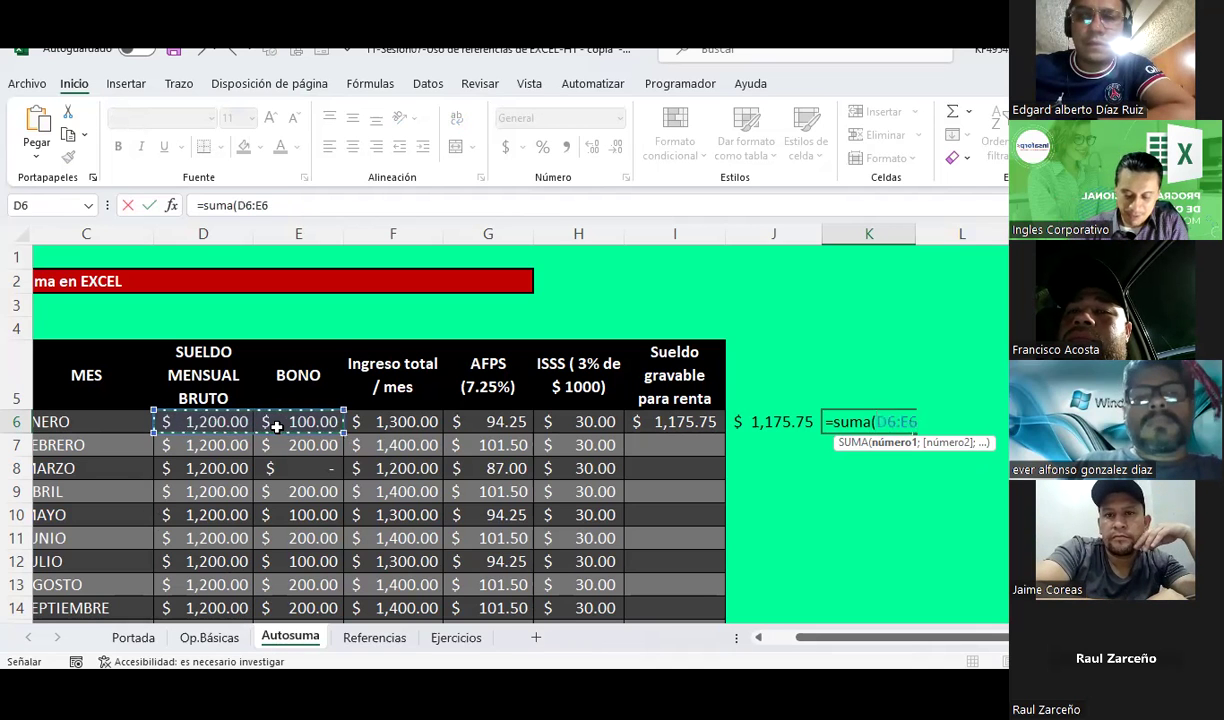
{"action": "type", "text": ")"}
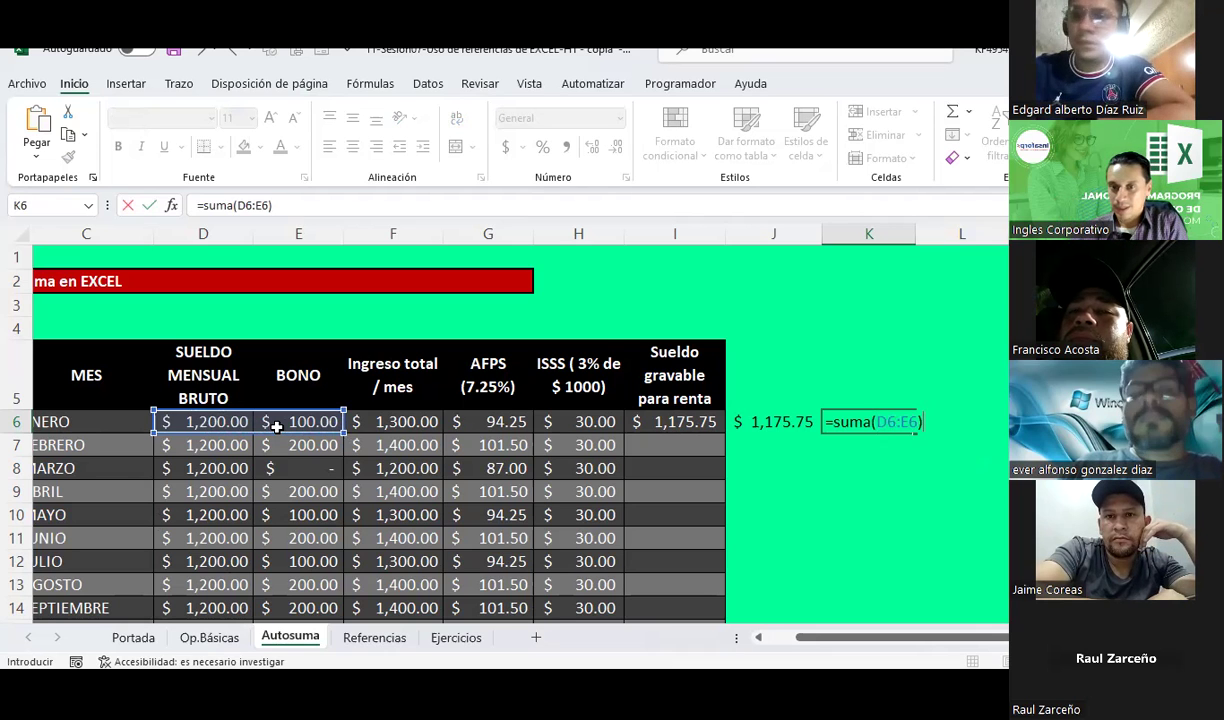
{"action": "type", "text": "-suma"}
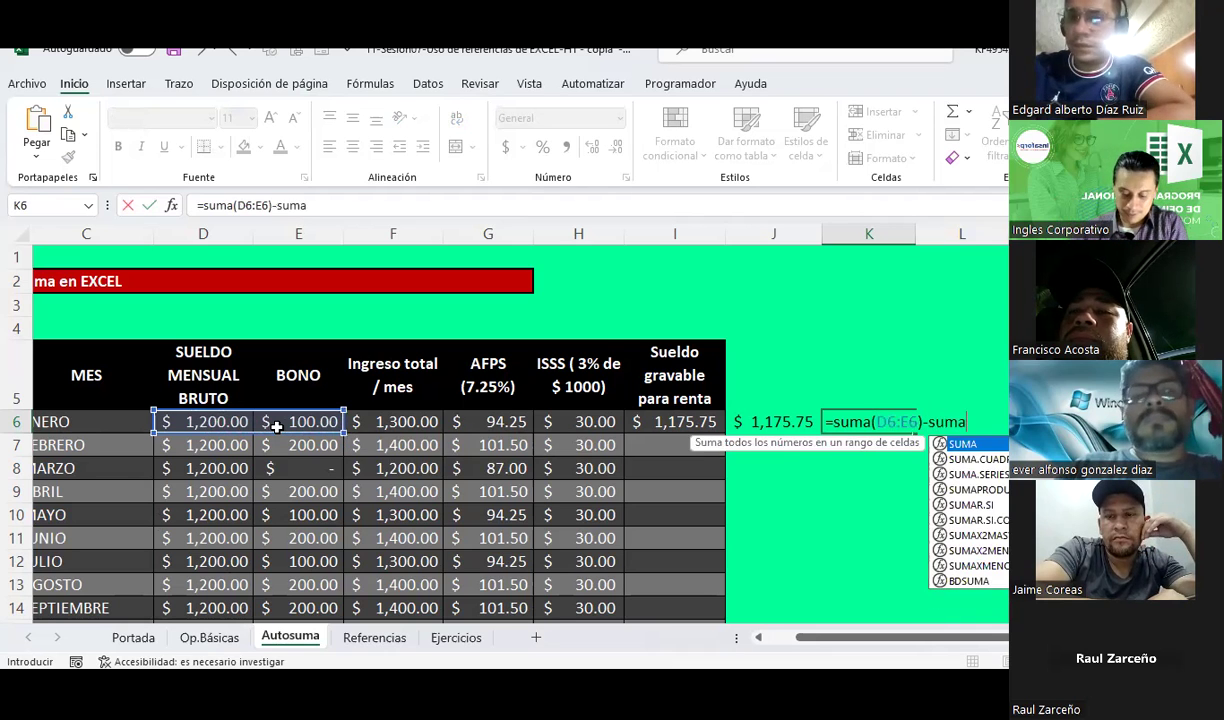
{"action": "type", "text": "("}
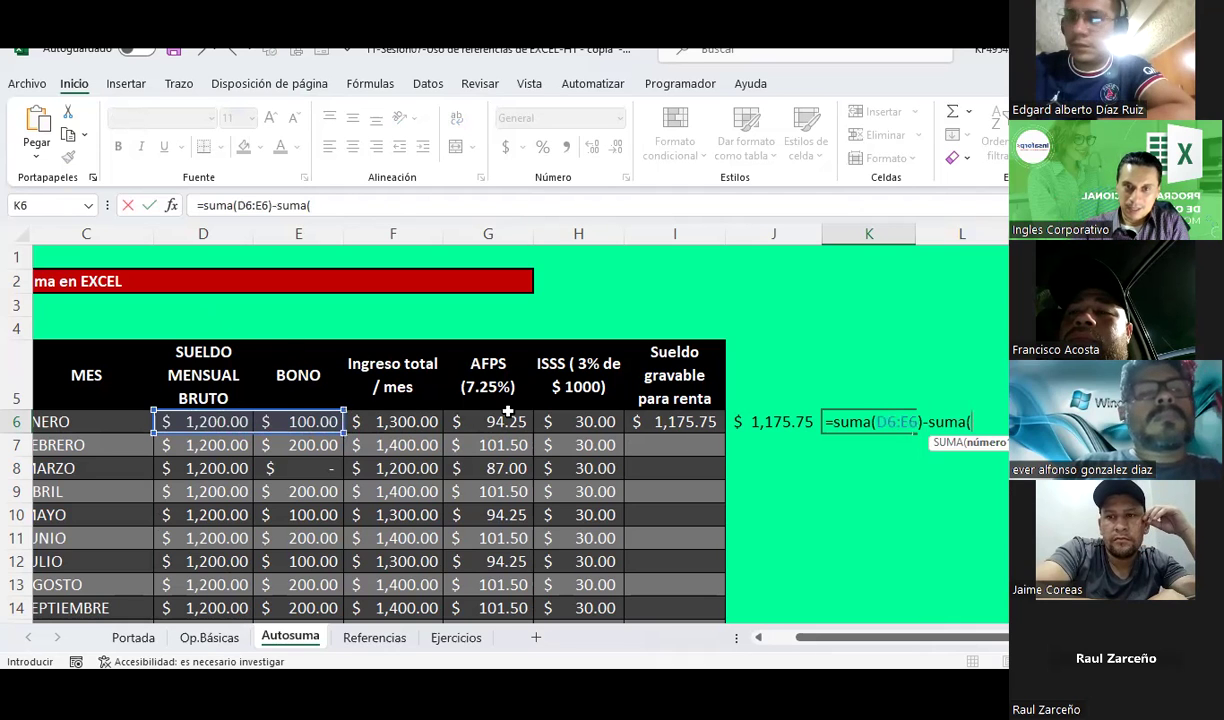
{"action": "left_click_drag", "start_coordinate": [510, 418], "coordinate": [558, 421]}
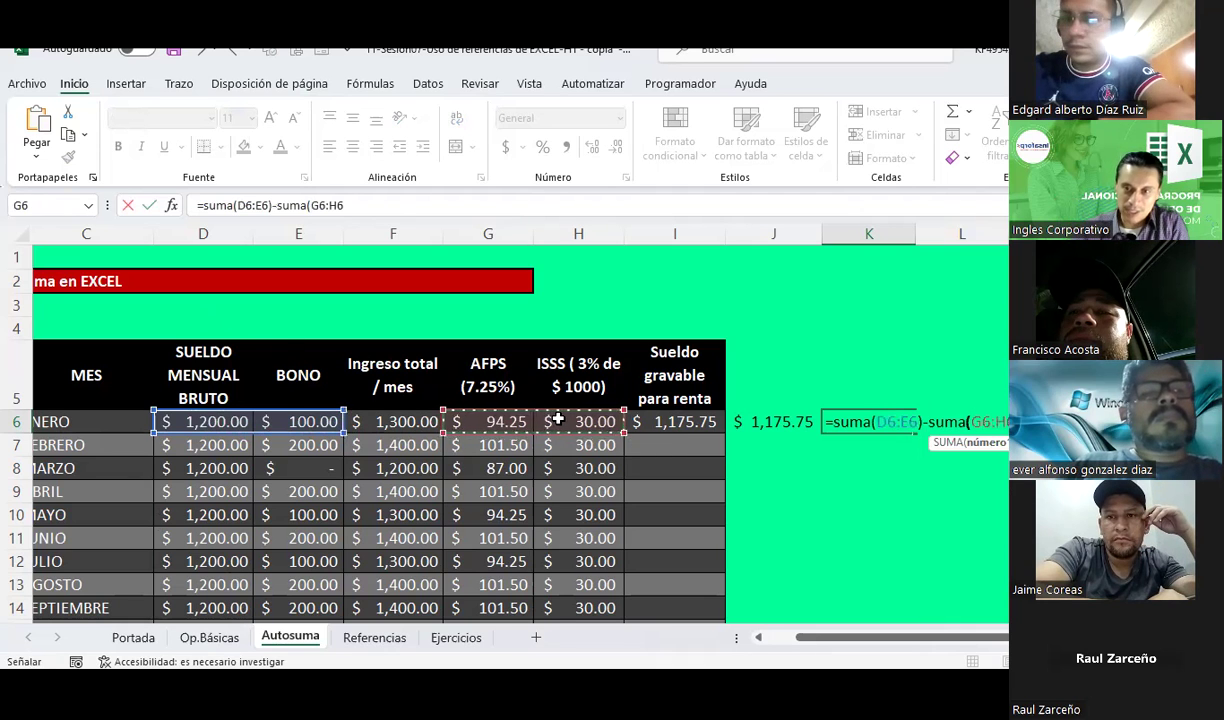
{"action": "key", "text": "Return"}
{"action": "key", "text": "Up"}
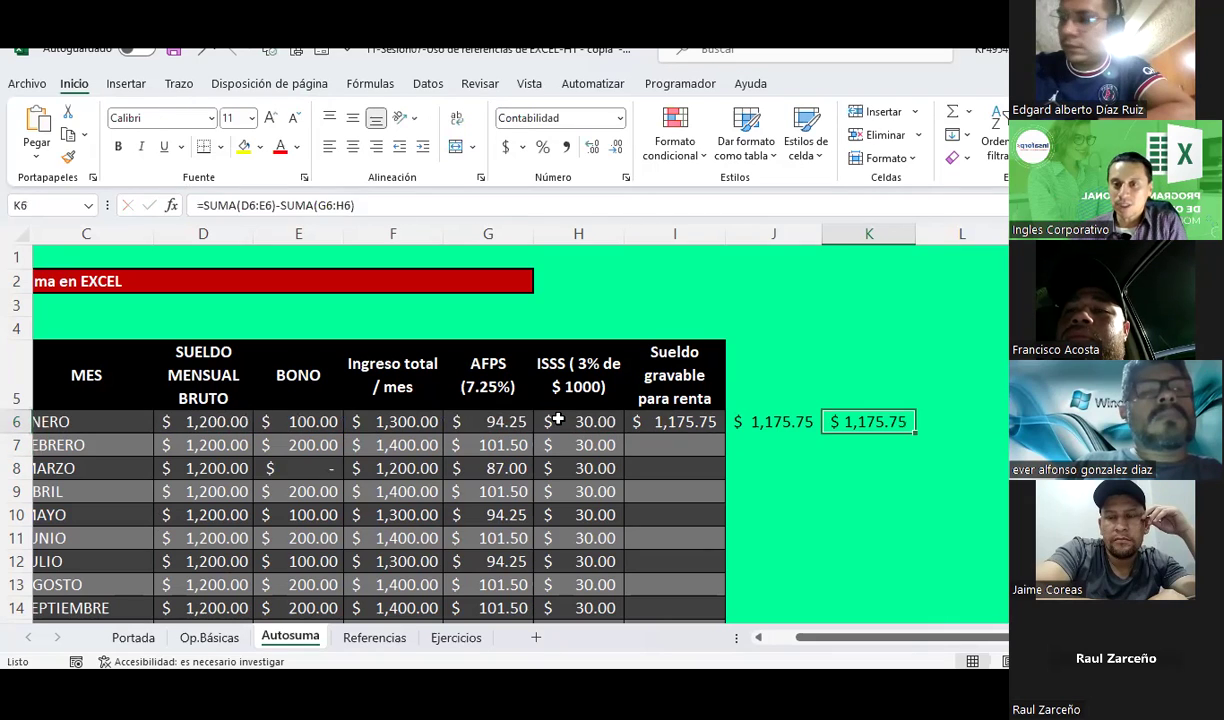
{"action": "key", "text": "Left"}
{"action": "key", "text": "Left"}
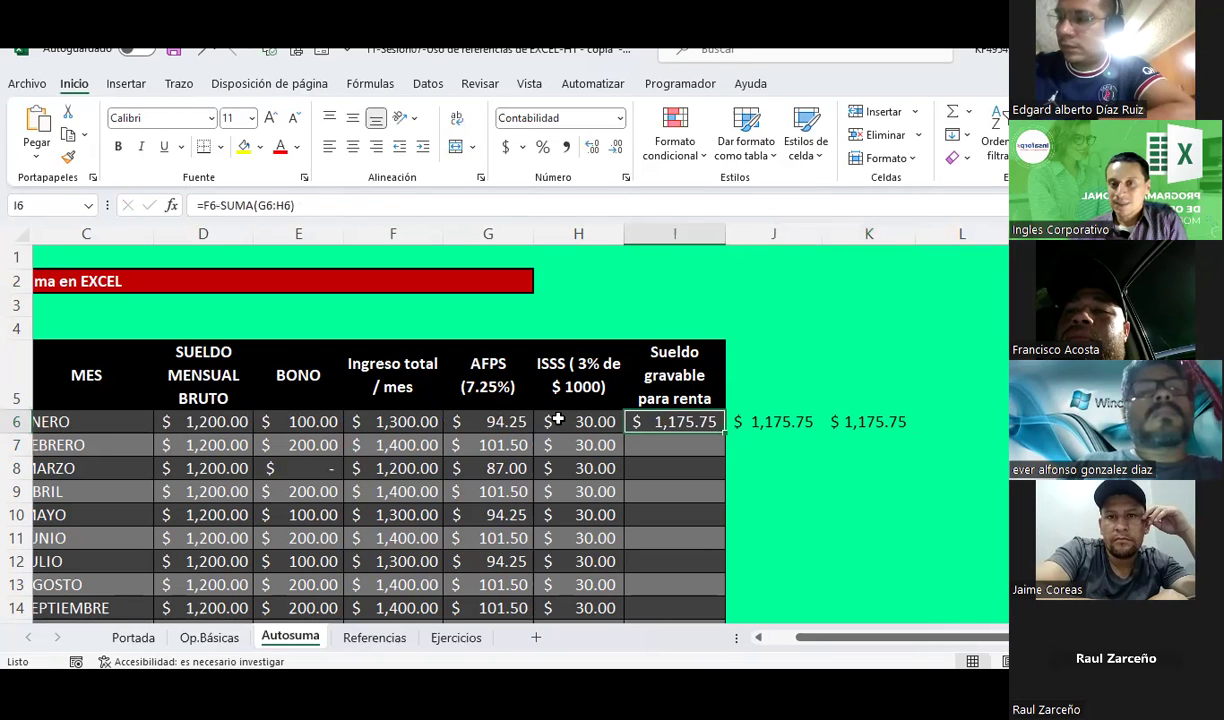
{"action": "key", "text": "Right"}
{"action": "key", "text": "Right"}
{"action": "key", "text": "Left"}
{"action": "key", "text": "Left"}
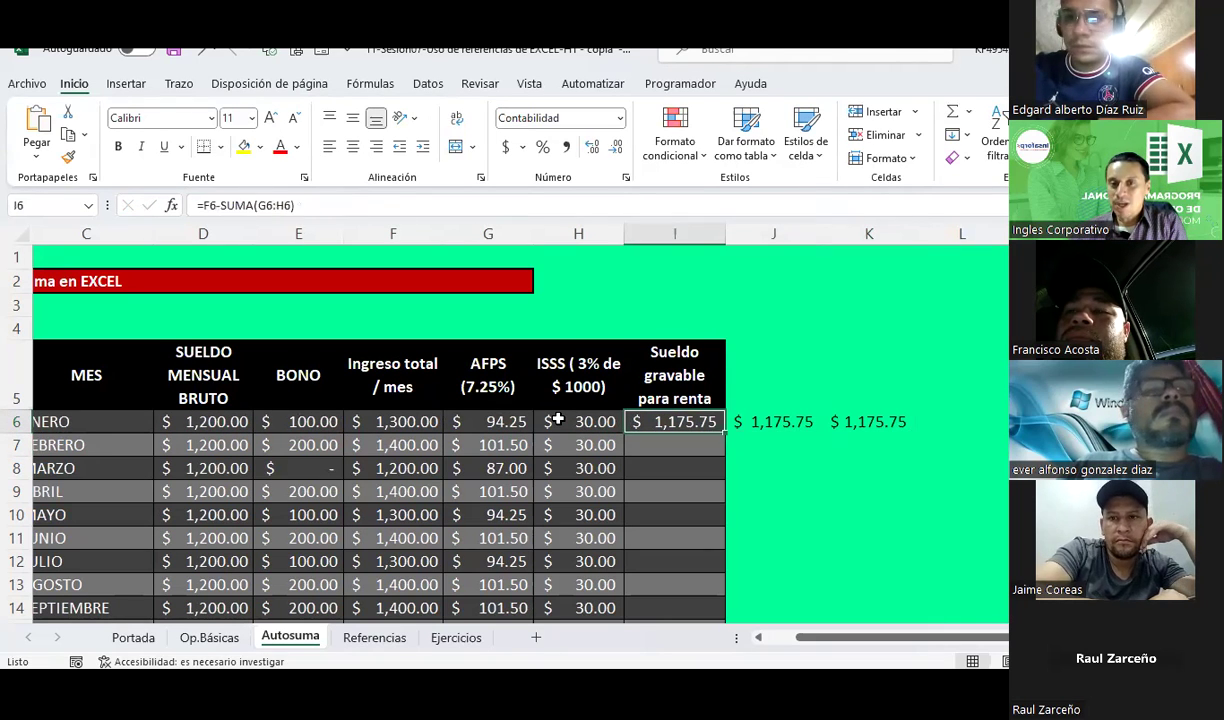
{"action": "key", "text": "Right"}
{"action": "key", "text": "Right"}
{"action": "key", "text": "Left"}
{"action": "key", "text": "Left"}
{"action": "key", "text": "Right"}
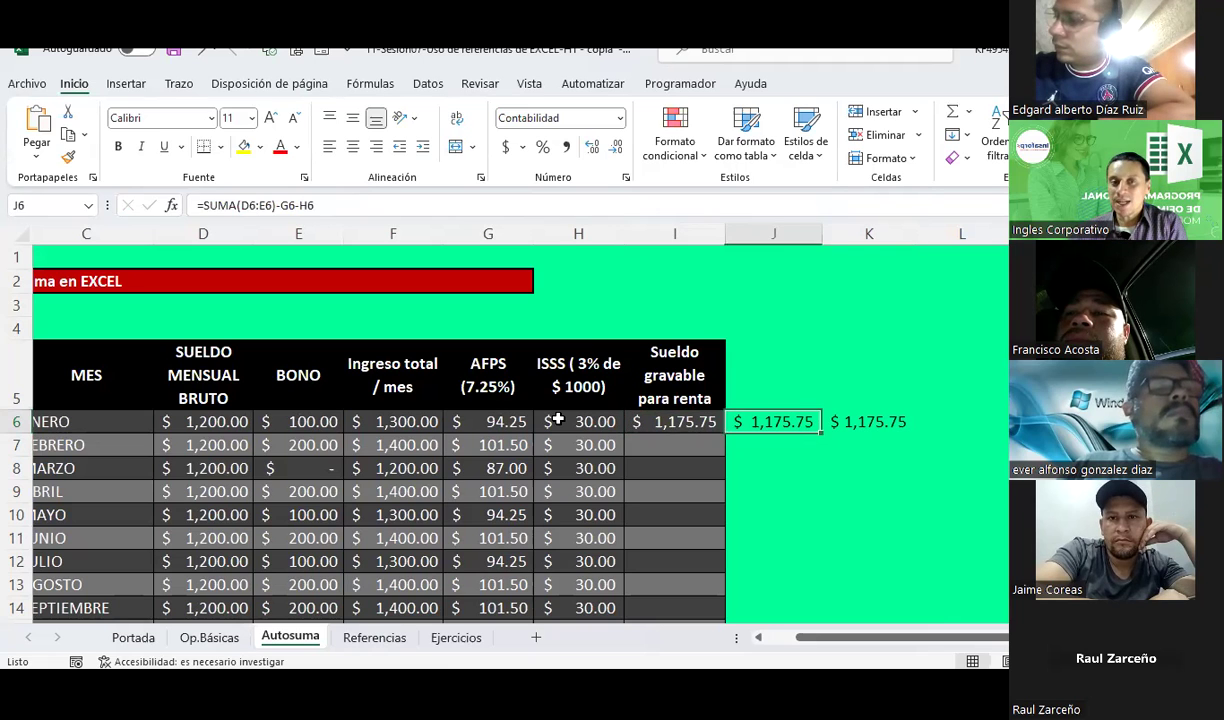
{"action": "key", "text": "Left"}
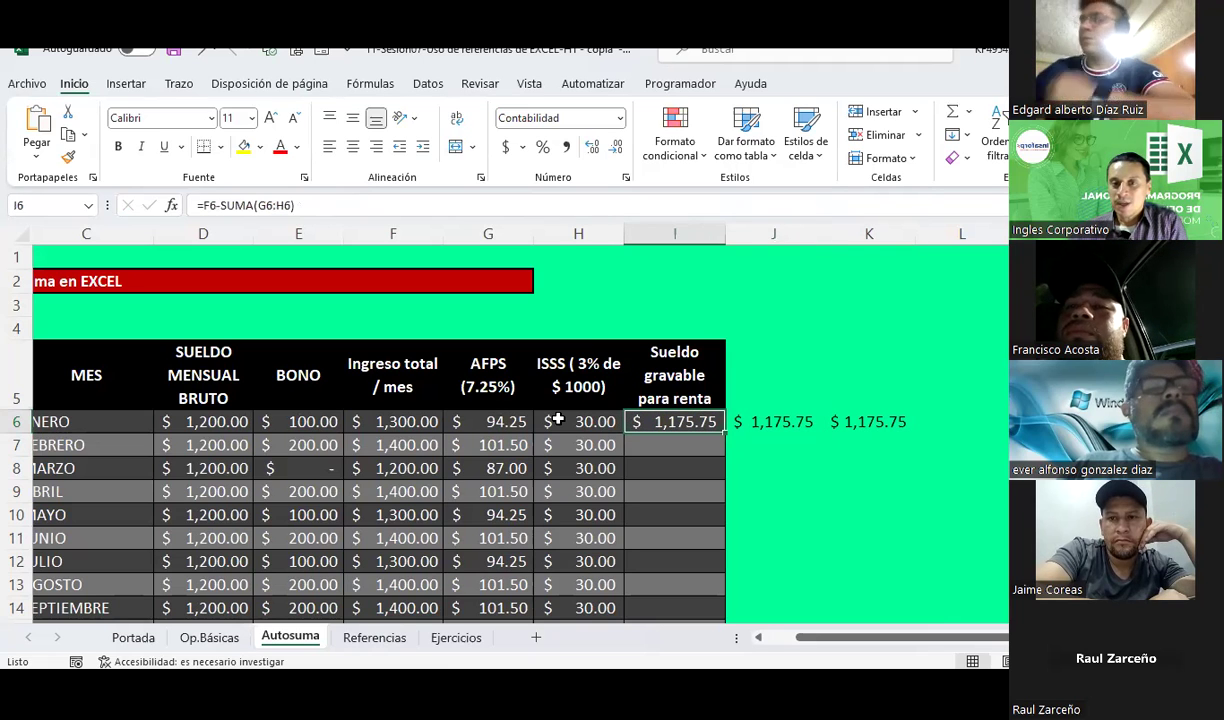
{"action": "key", "text": "Left"}
{"action": "key", "text": "Left"}
{"action": "key", "text": "Left"}
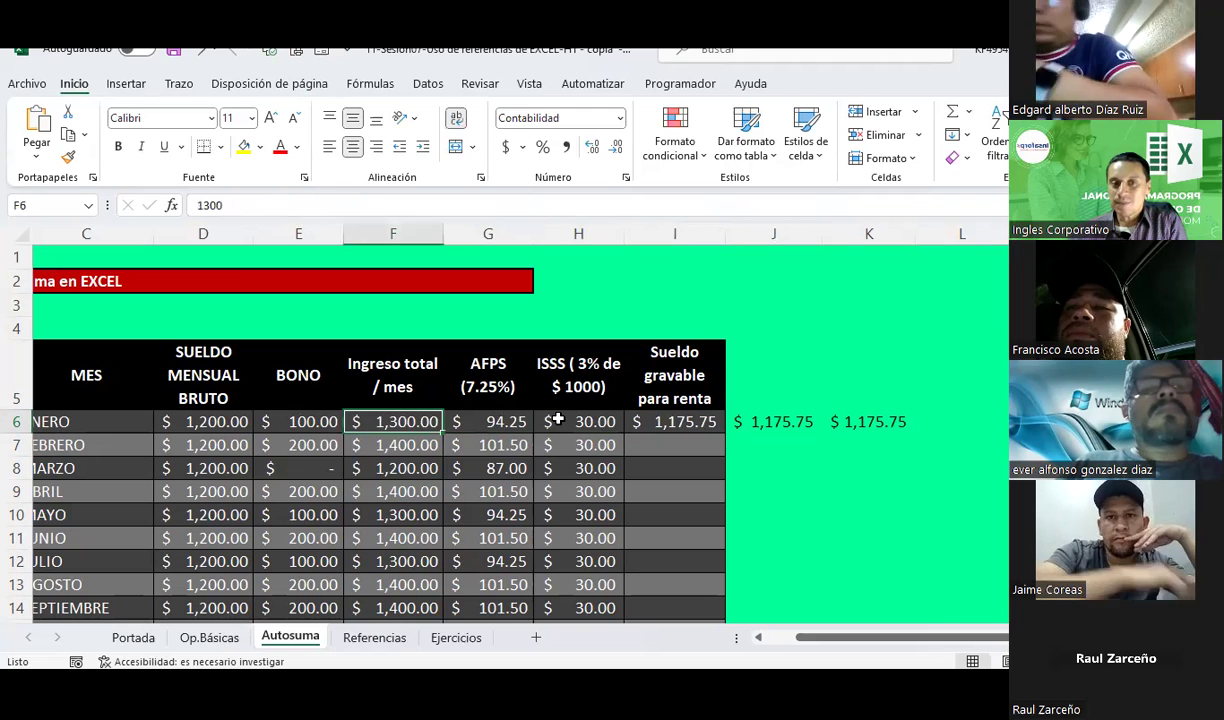
{"action": "key", "text": "Right"}
{"action": "key", "text": "Right"}
{"action": "key", "text": "Right"}
{"action": "key", "text": "Left"}
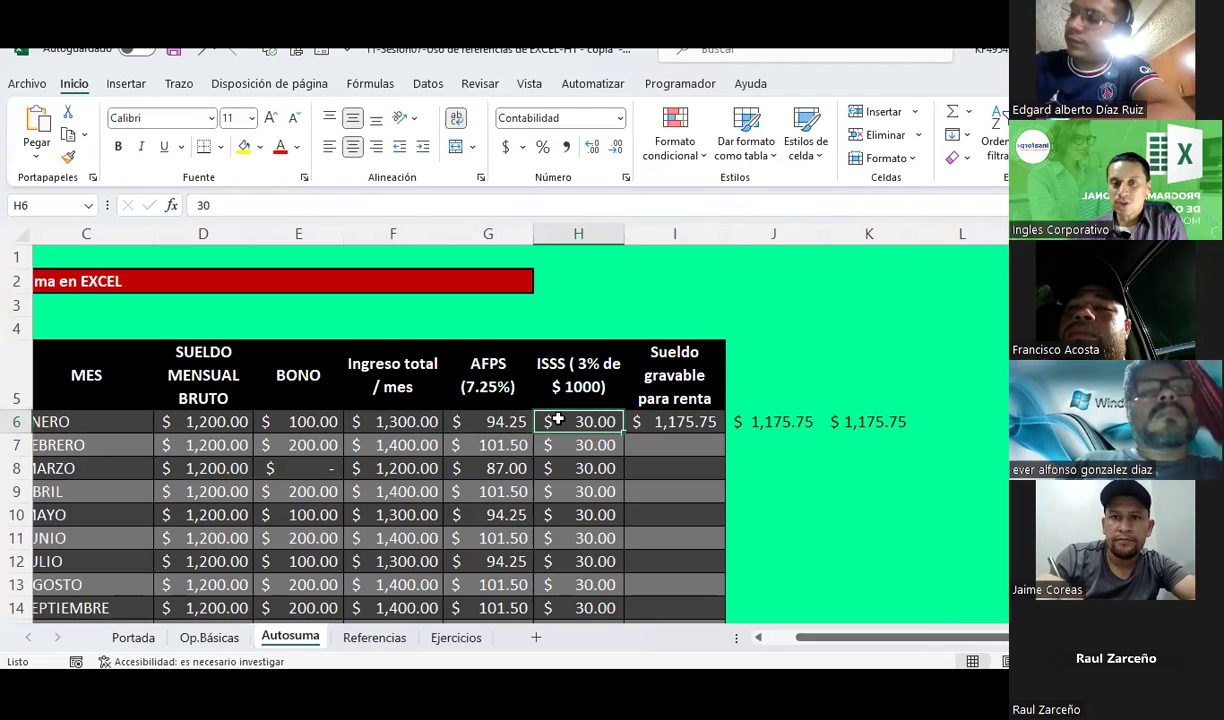
{"action": "key", "text": "Right"}
{"action": "key", "text": "Right"}
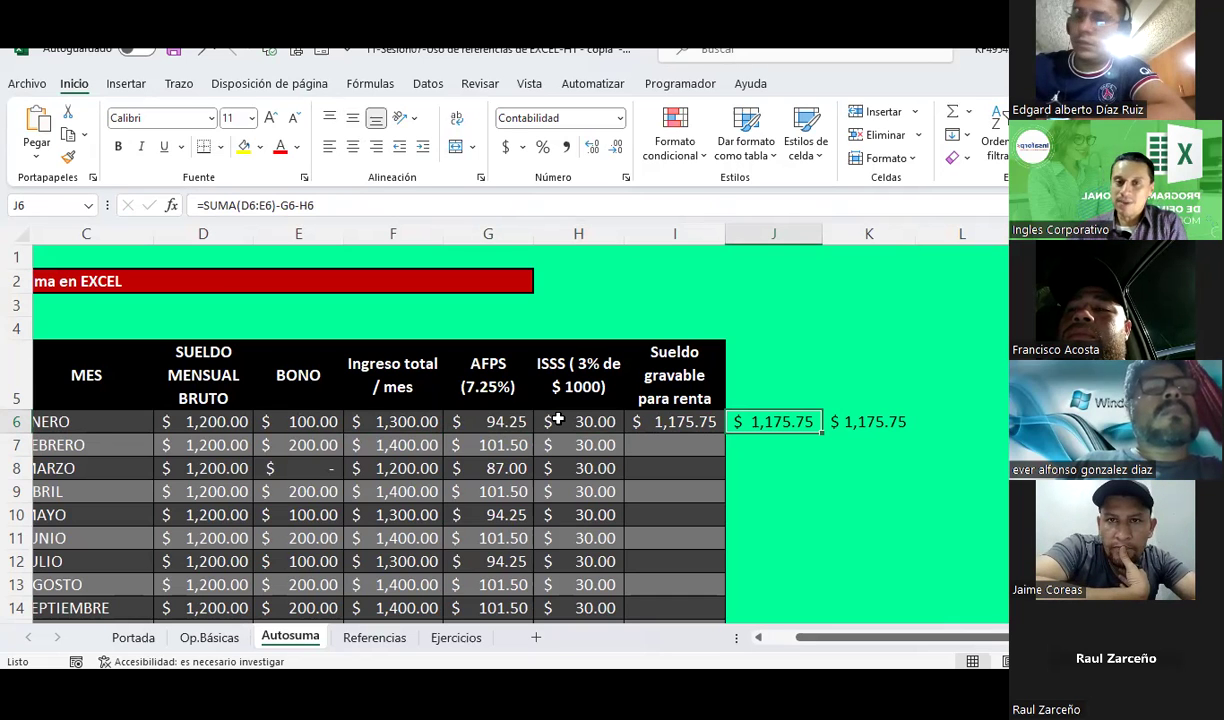
{"action": "key", "text": "Left"}
{"action": "key", "text": "Left"}
{"action": "key", "text": "Left"}
{"action": "key", "text": "Left"}
{"action": "key", "text": "Left"}
{"action": "key", "text": "Left"}
{"action": "key", "text": "Right"}
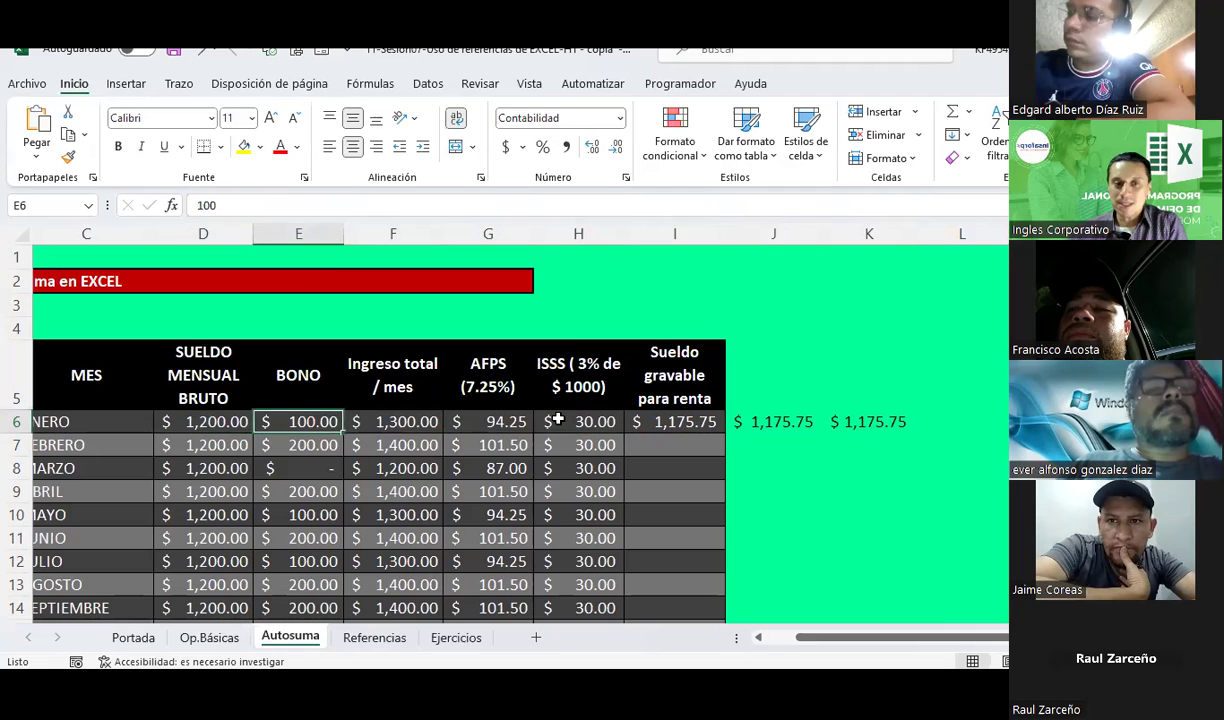
{"action": "key", "text": "Left"}
{"action": "key", "text": "Right"}
{"action": "key", "text": "Right"}
{"action": "key", "text": "Right"}
{"action": "key", "text": "Left"}
{"action": "key", "text": "Right"}
{"action": "key", "text": "Right"}
{"action": "key", "text": "Left"}
{"action": "key", "text": "Right"}
{"action": "key", "text": "Left"}
{"action": "key", "text": "Right"}
{"action": "key", "text": "Left"}
{"action": "key", "text": "Right"}
{"action": "key", "text": "Left"}
{"action": "key", "text": "Right"}
{"action": "key", "text": "Right"}
{"action": "key", "text": "Right"}
{"action": "key", "text": "Right"}
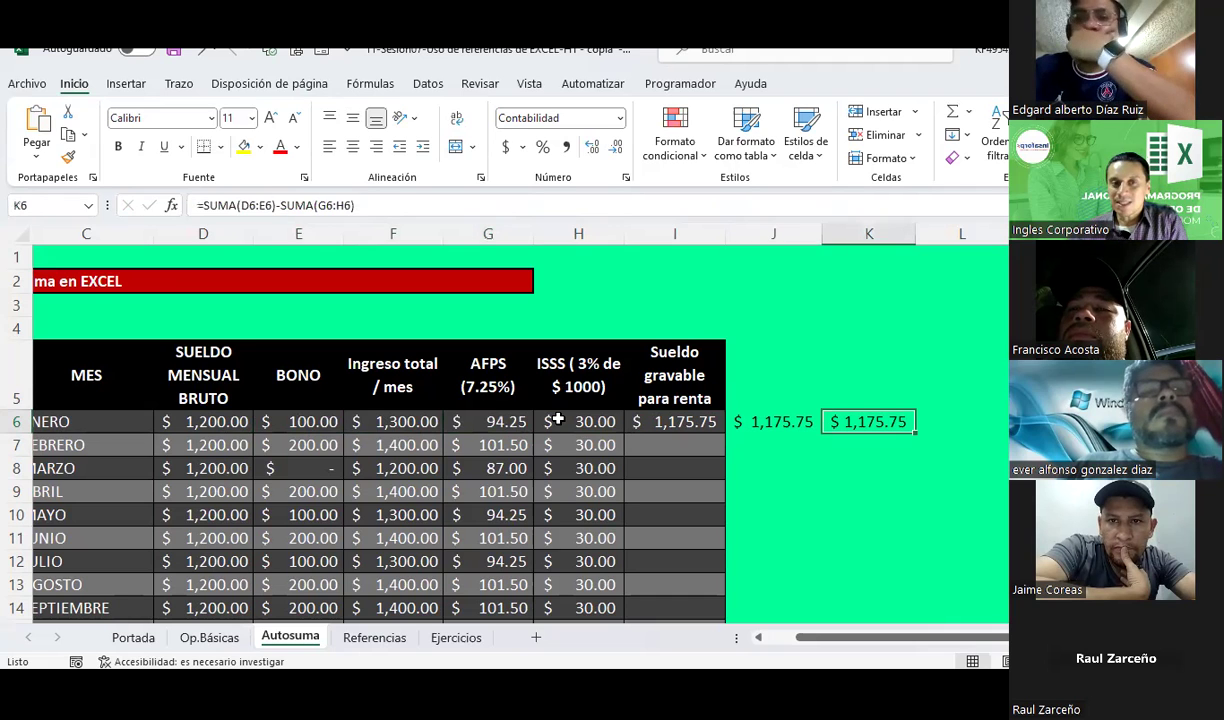
{"action": "key", "text": "Left"}
{"action": "key", "text": "Left"}
{"action": "key", "text": "Left"}
{"action": "key", "text": "Left"}
{"action": "key", "text": "Left"}
{"action": "key", "text": "Left"}
{"action": "key", "text": "Left"}
{"action": "key", "text": "Right"}
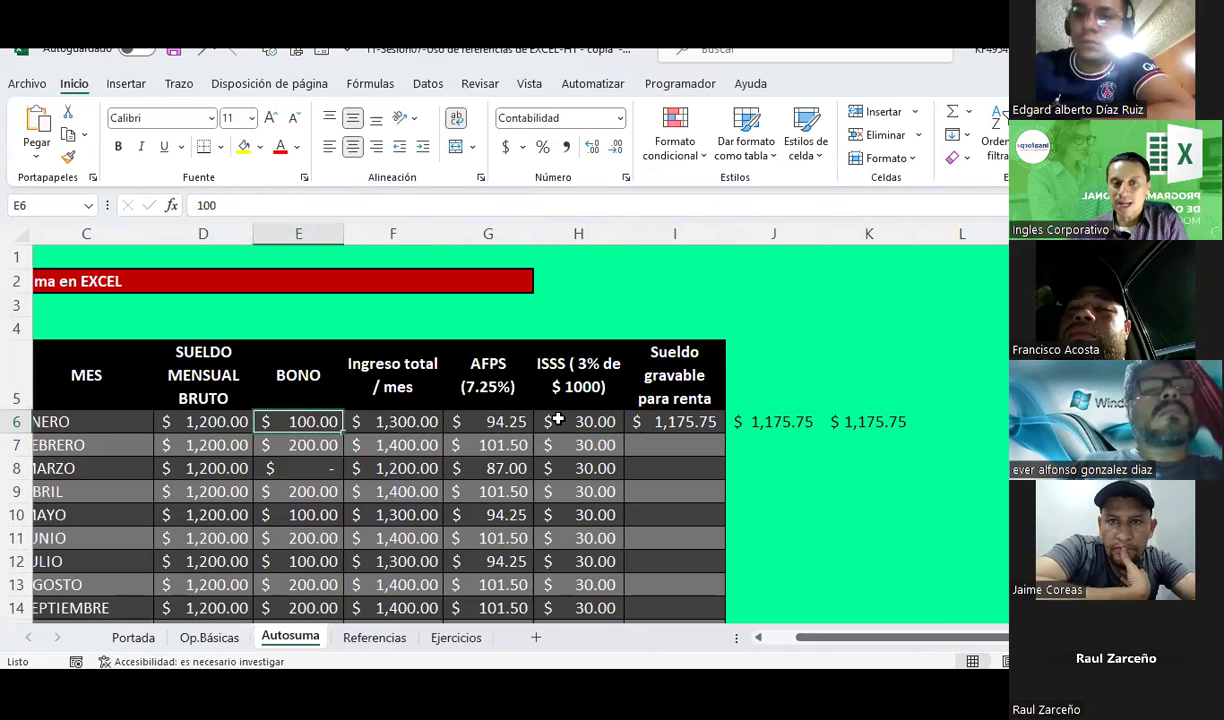
{"action": "key", "text": "Left"}
{"action": "key", "text": "Right"}
{"action": "key", "text": "Left"}
{"action": "key", "text": "Right"}
{"action": "key", "text": "Right"}
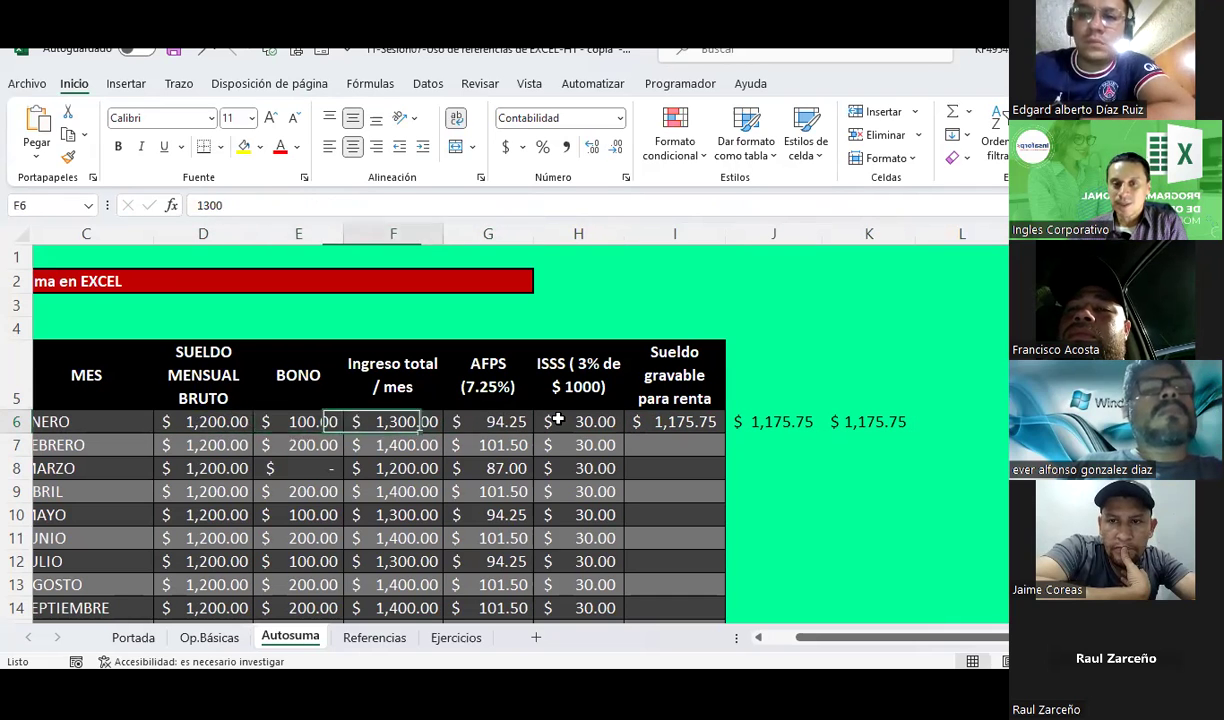
{"action": "key", "text": "Right"}
{"action": "key", "text": "Right"}
{"action": "key", "text": "Left"}
{"action": "key", "text": "Left"}
{"action": "key", "text": "Right"}
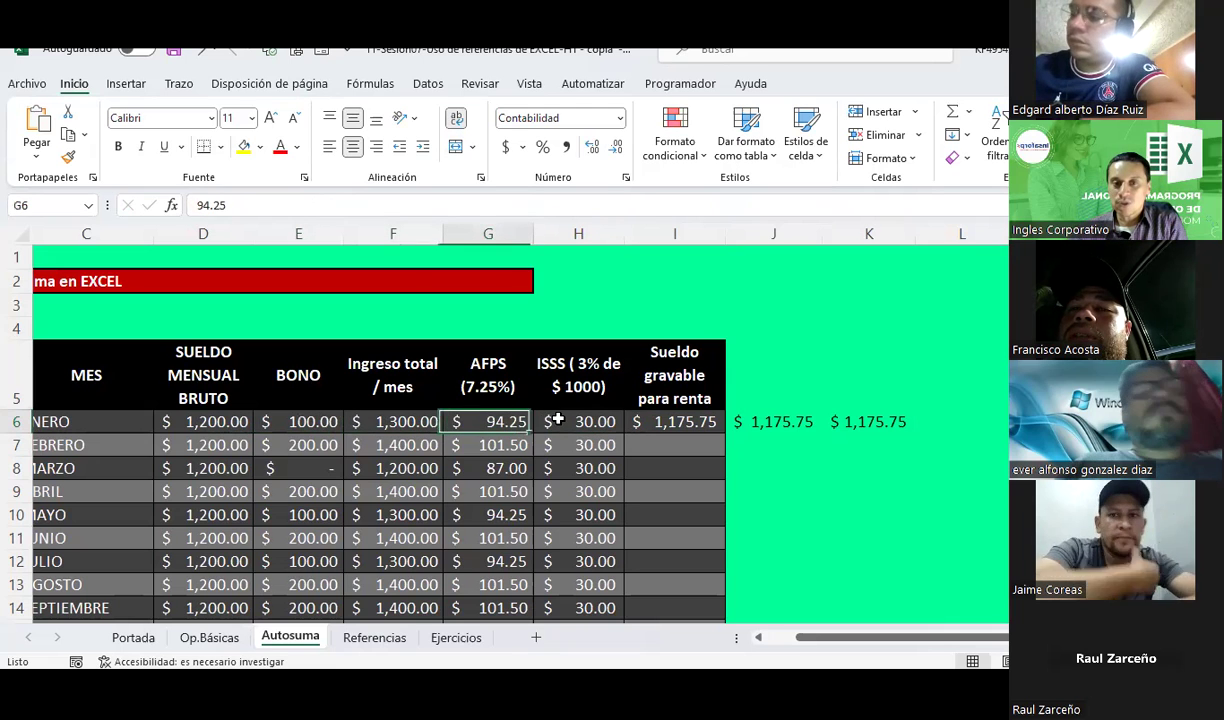
{"action": "key", "text": "Right"}
{"action": "key", "text": "Right"}
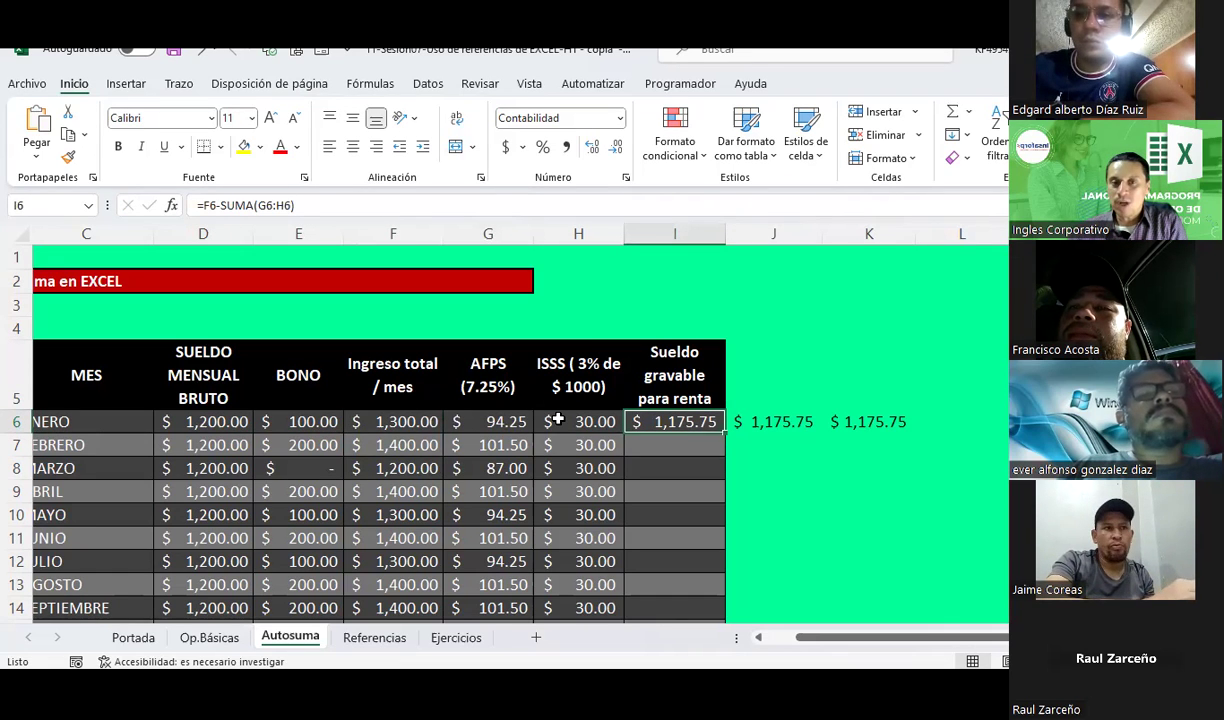
{"action": "key", "text": "Right"}
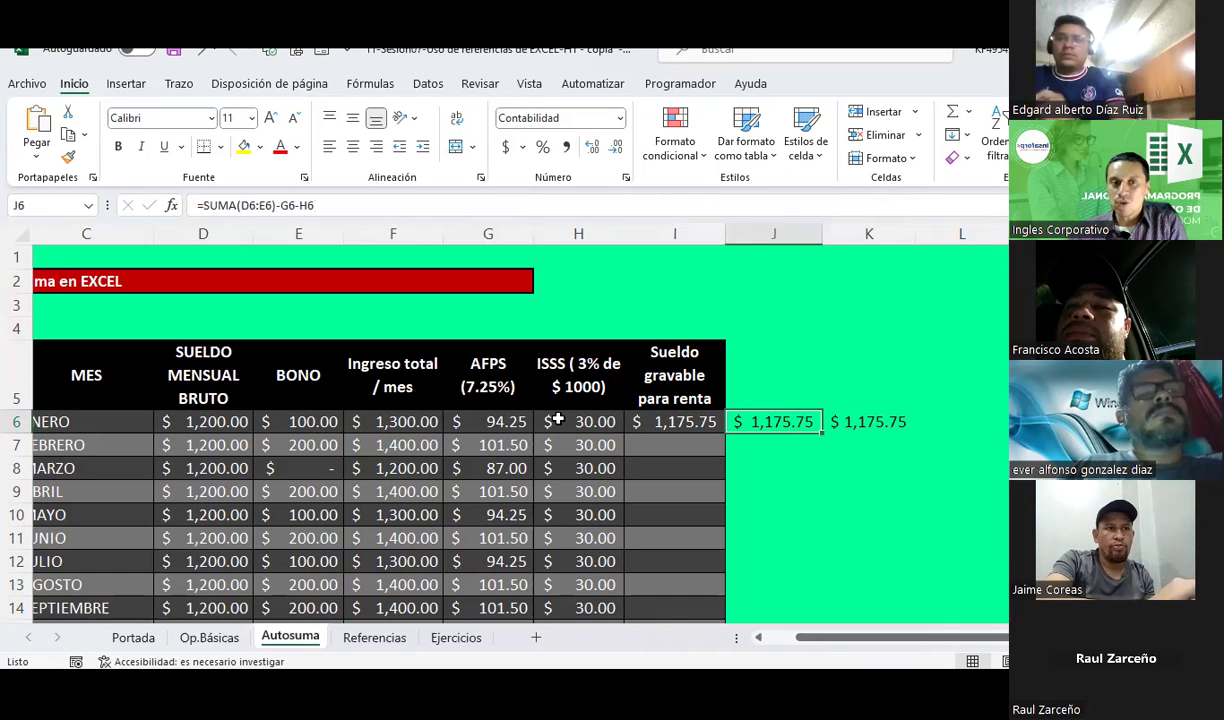
{"action": "key", "text": "Right"}
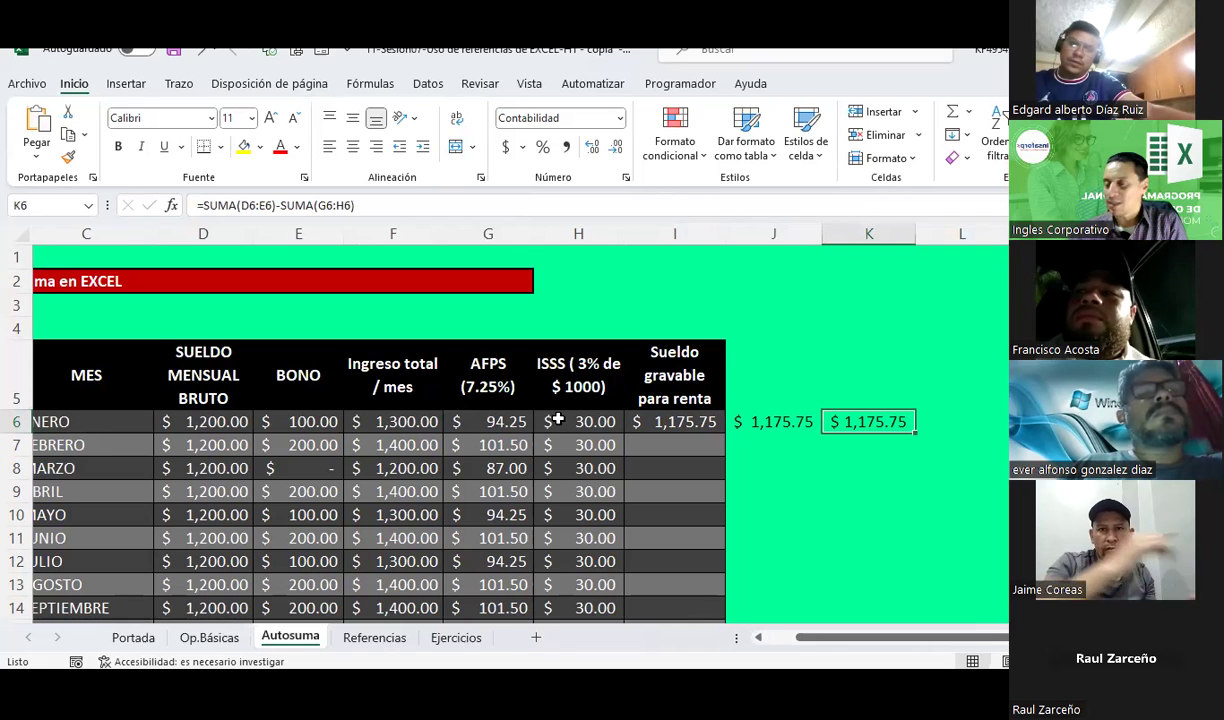
{"action": "key", "text": "Left"}
{"action": "key", "text": "Left"}
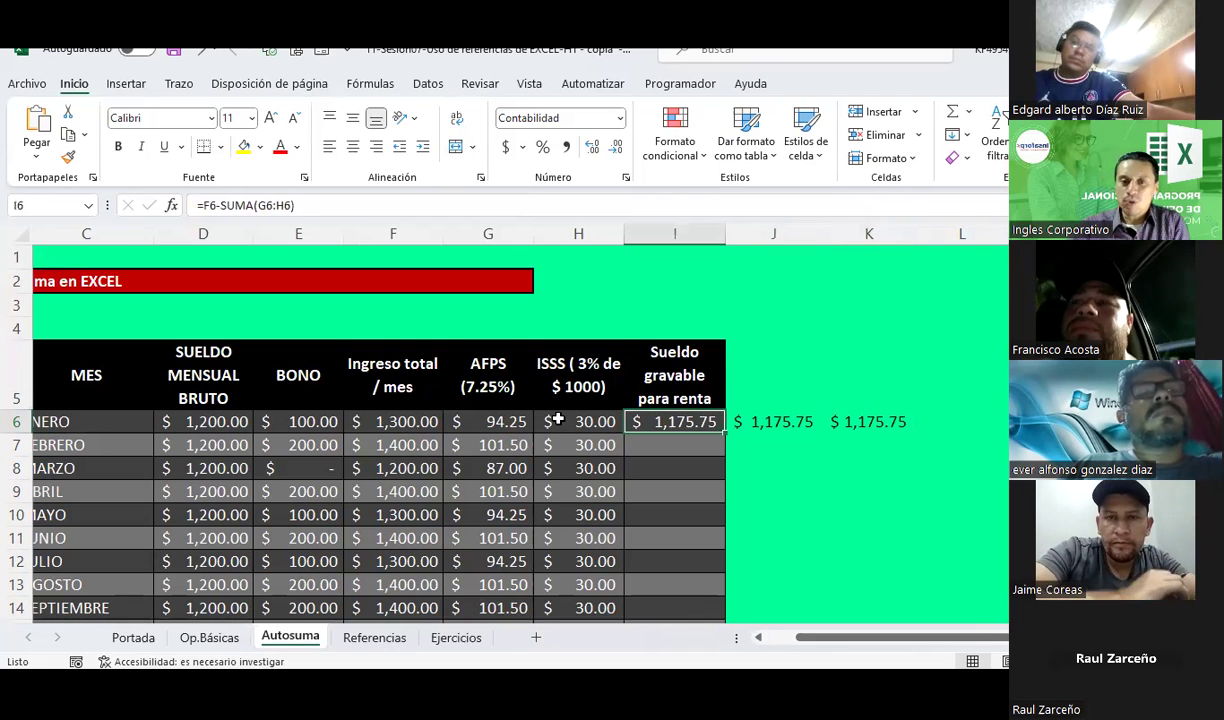
Copy the taxable-salary formula from I6 into I7:I18
{"action": "scroll", "coordinate": [557, 421], "scroll_direction": "down", "scroll_amount": 1}
{"action": "key", "text": "ctrl+c"}
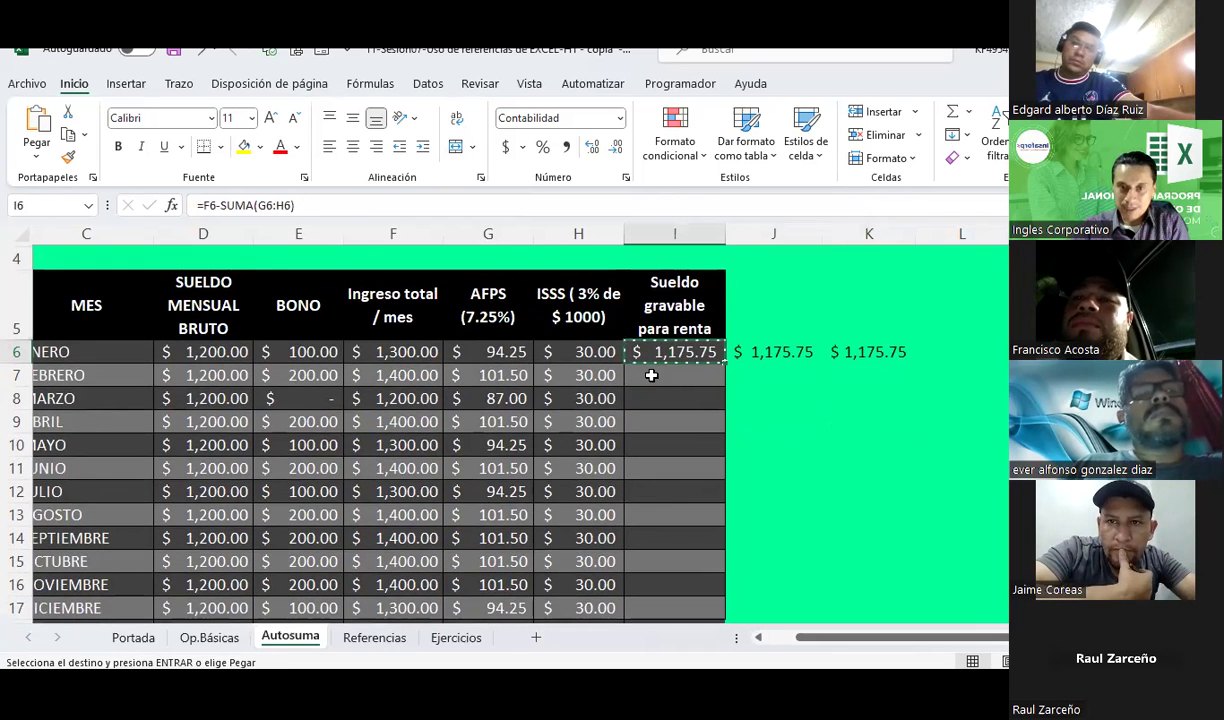
{"action": "left_click_drag", "start_coordinate": [651, 375], "coordinate": [654, 451]}
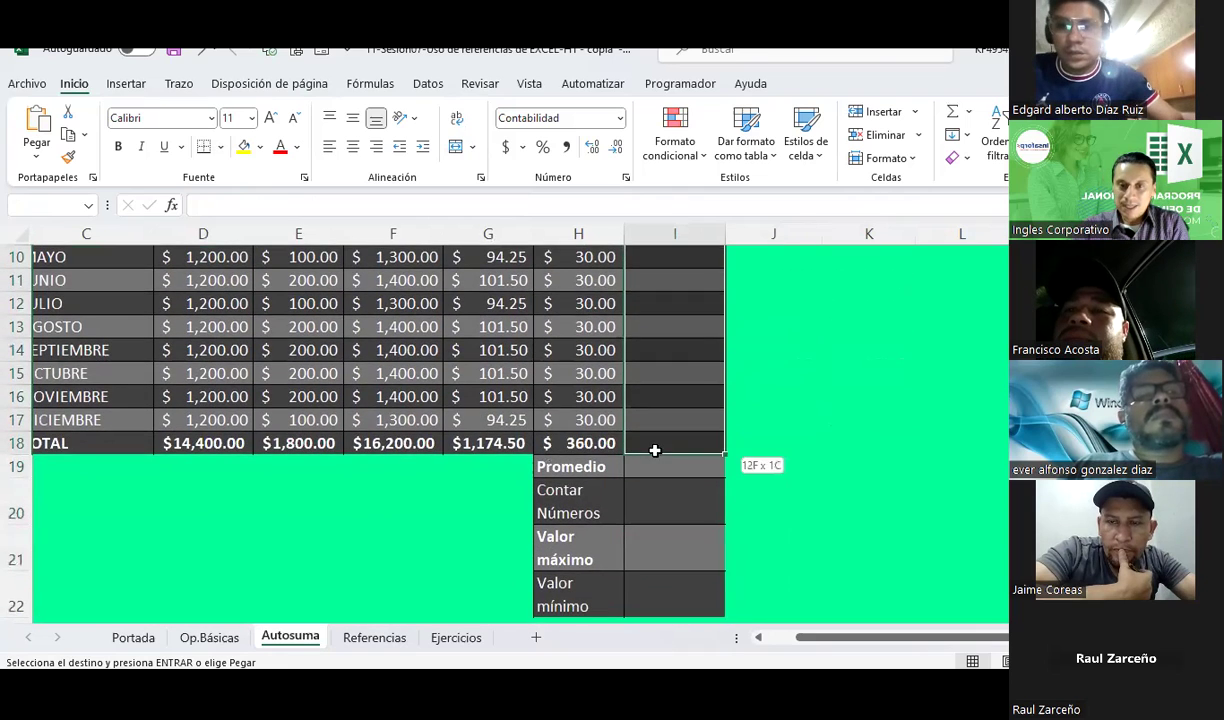
{"action": "right_click", "coordinate": [656, 398]}
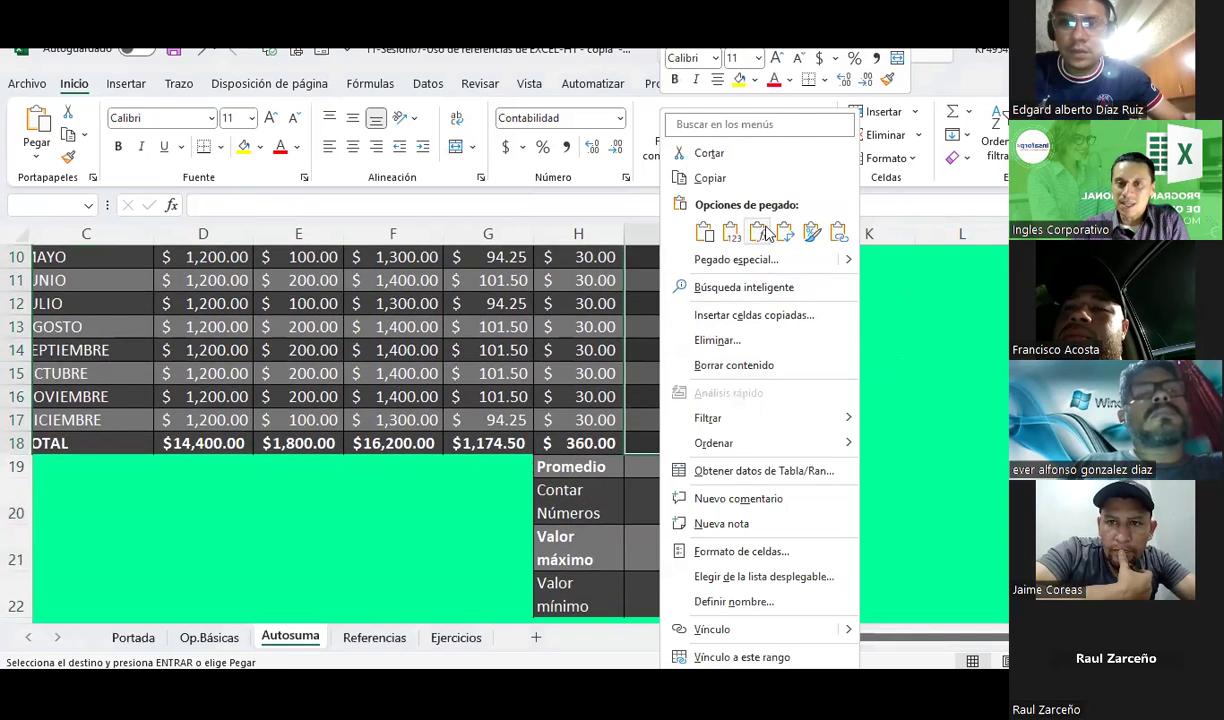
{"action": "left_click", "coordinate": [766, 233]}
{"action": "scroll", "coordinate": [712, 405], "scroll_direction": "up", "scroll_amount": 3}
{"action": "scroll", "coordinate": [715, 410], "scroll_direction": "down", "scroll_amount": 1}
{"action": "scroll", "coordinate": [719, 418], "scroll_direction": "down", "scroll_amount": 1}
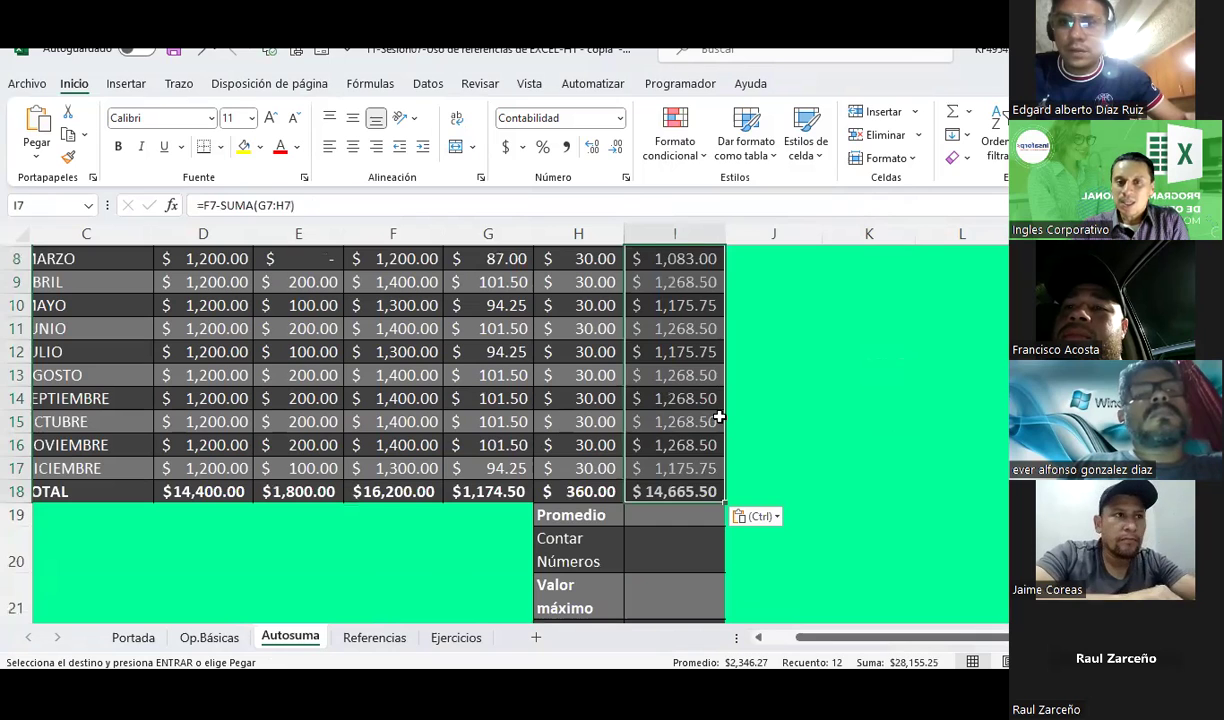
Replace the I18 total with =SUMA(I6:I17), giving $14,665.50
{"action": "left_click", "coordinate": [718, 420]}
{"action": "left_click", "coordinate": [680, 493]}
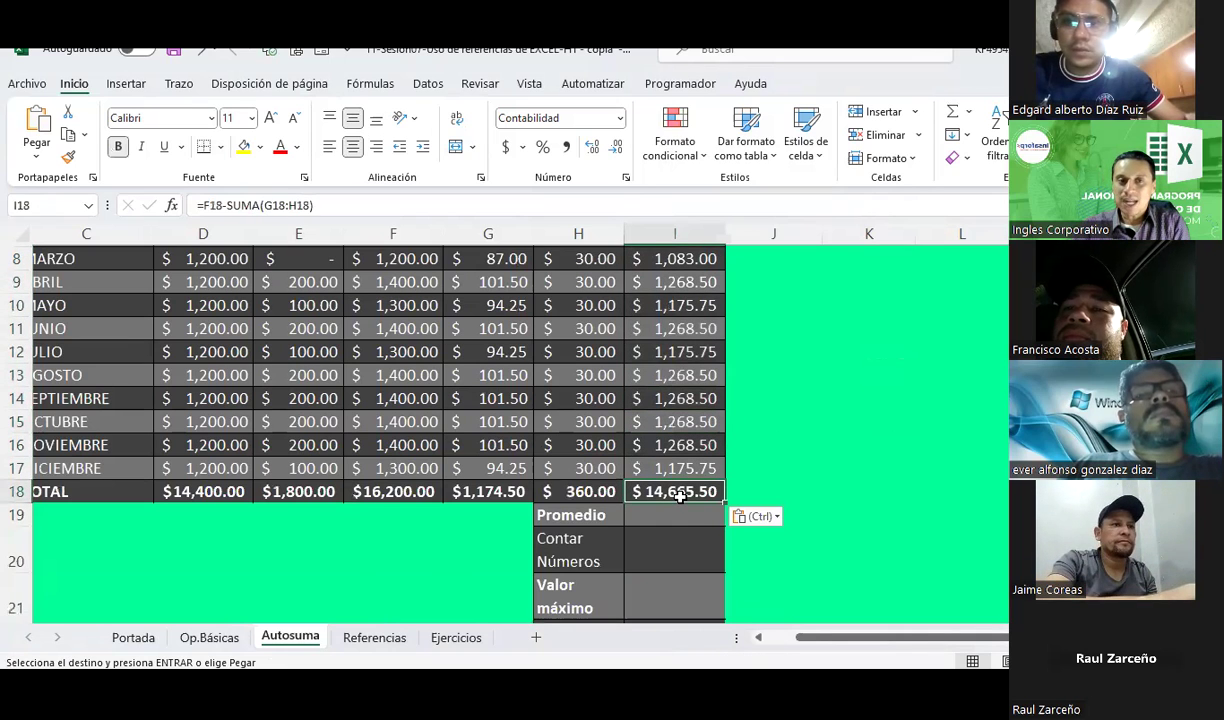
{"action": "key", "text": "alt+equal"}
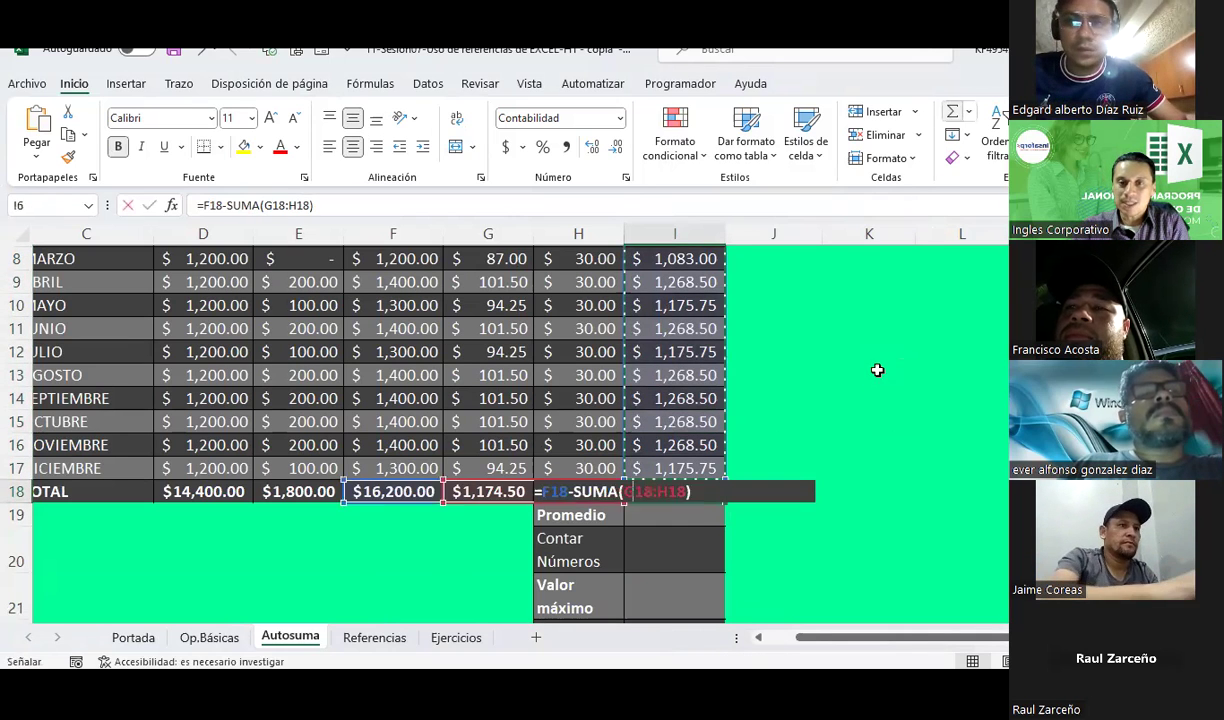
{"action": "key", "text": "ctrl+Return"}
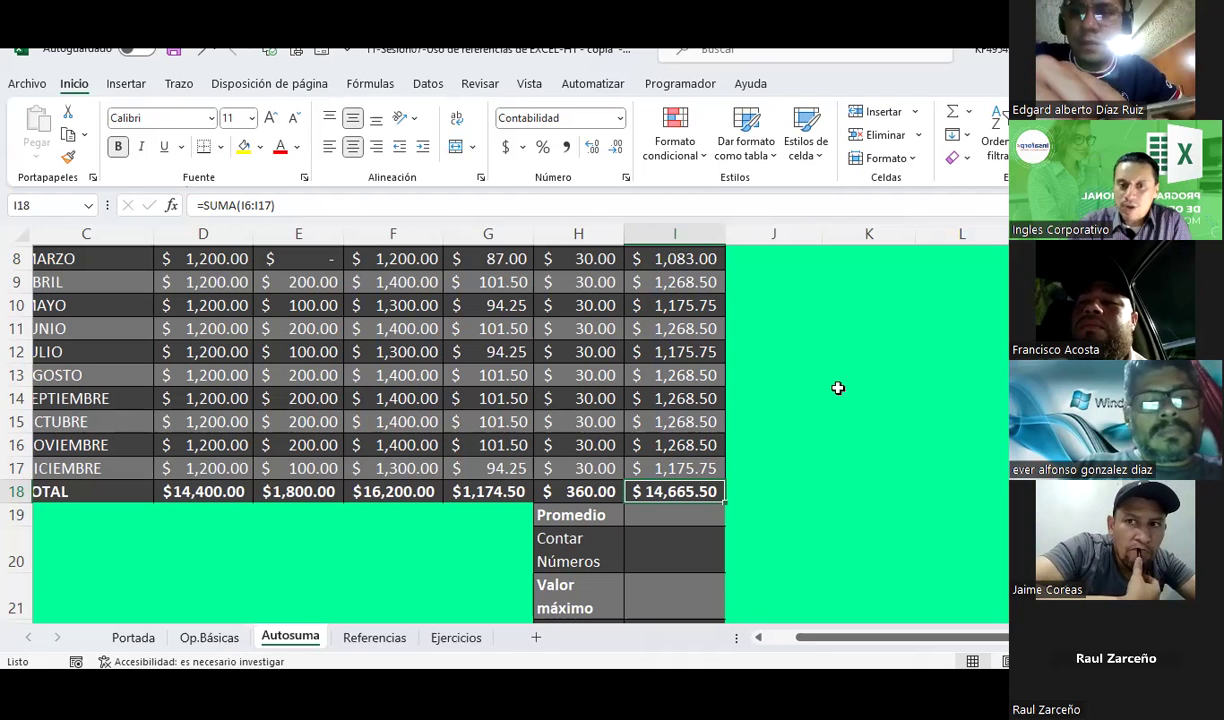
Select the monthly values I6:I17 and bring up Formato de celdas
{"action": "scroll", "coordinate": [768, 388], "scroll_direction": "down", "scroll_amount": 2}
{"action": "left_click", "coordinate": [660, 380]}
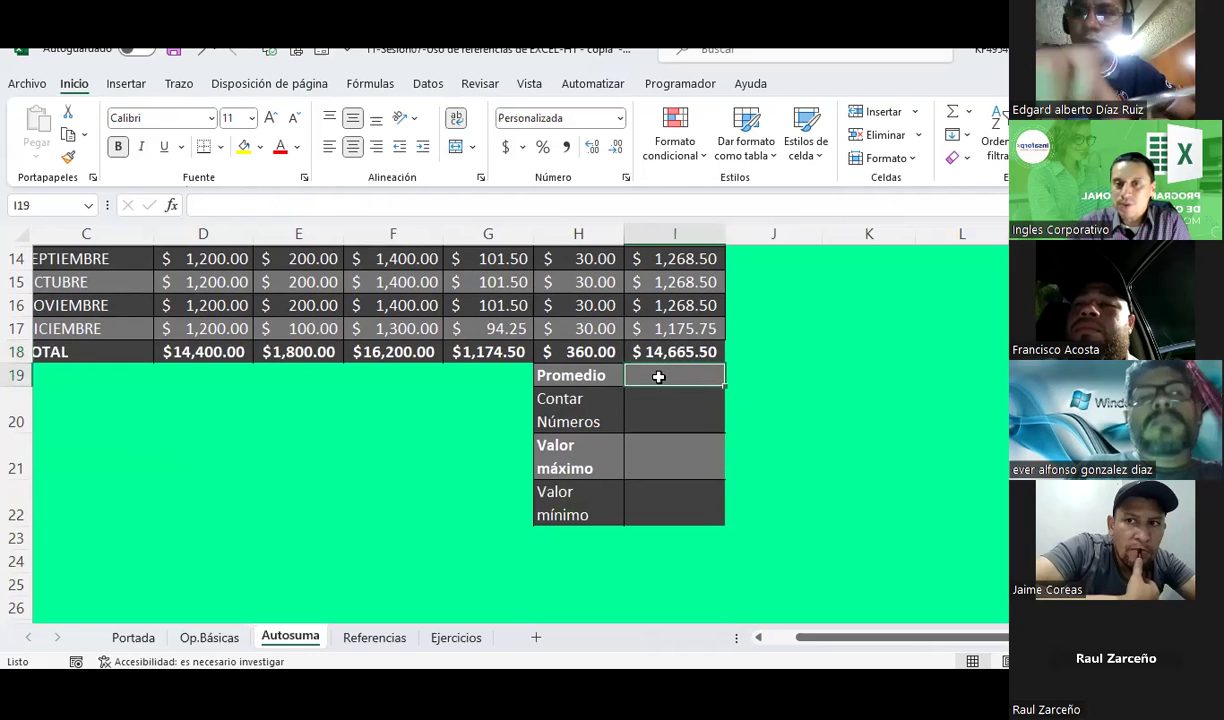
{"action": "scroll", "coordinate": [722, 372], "scroll_direction": "up", "scroll_amount": 2}
{"action": "scroll", "coordinate": [722, 372], "scroll_direction": "up", "scroll_amount": 1}
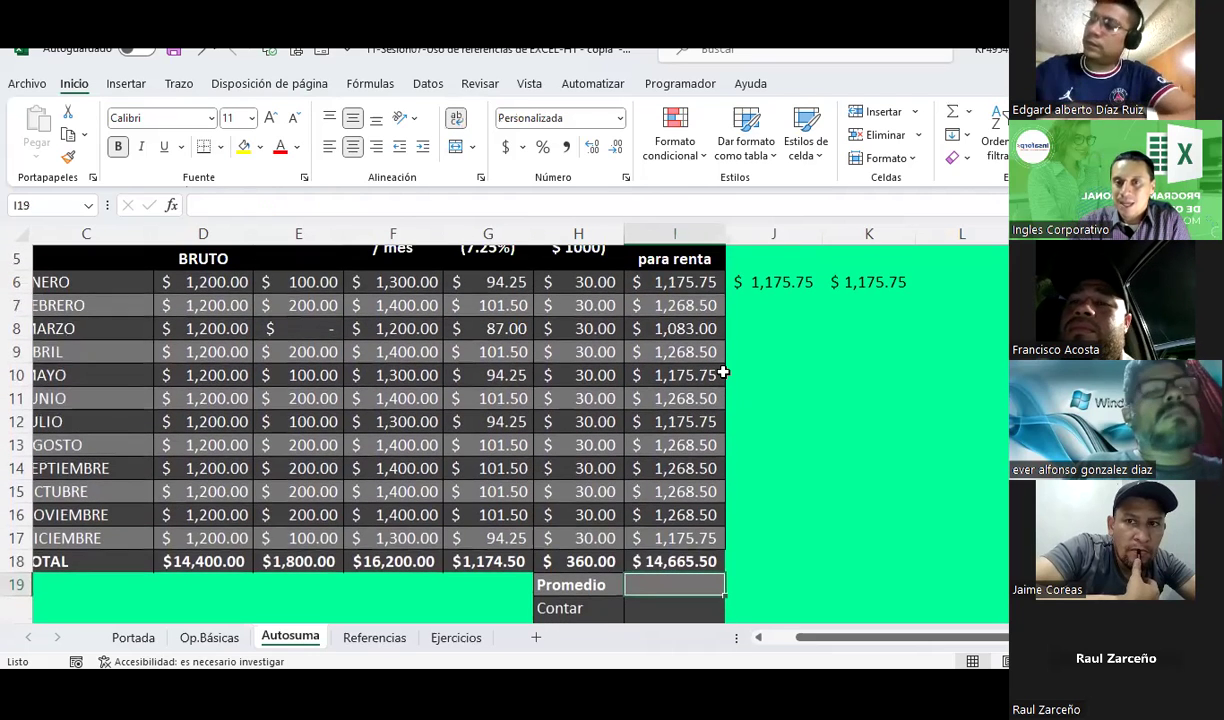
{"action": "left_click_drag", "start_coordinate": [663, 279], "coordinate": [665, 538]}
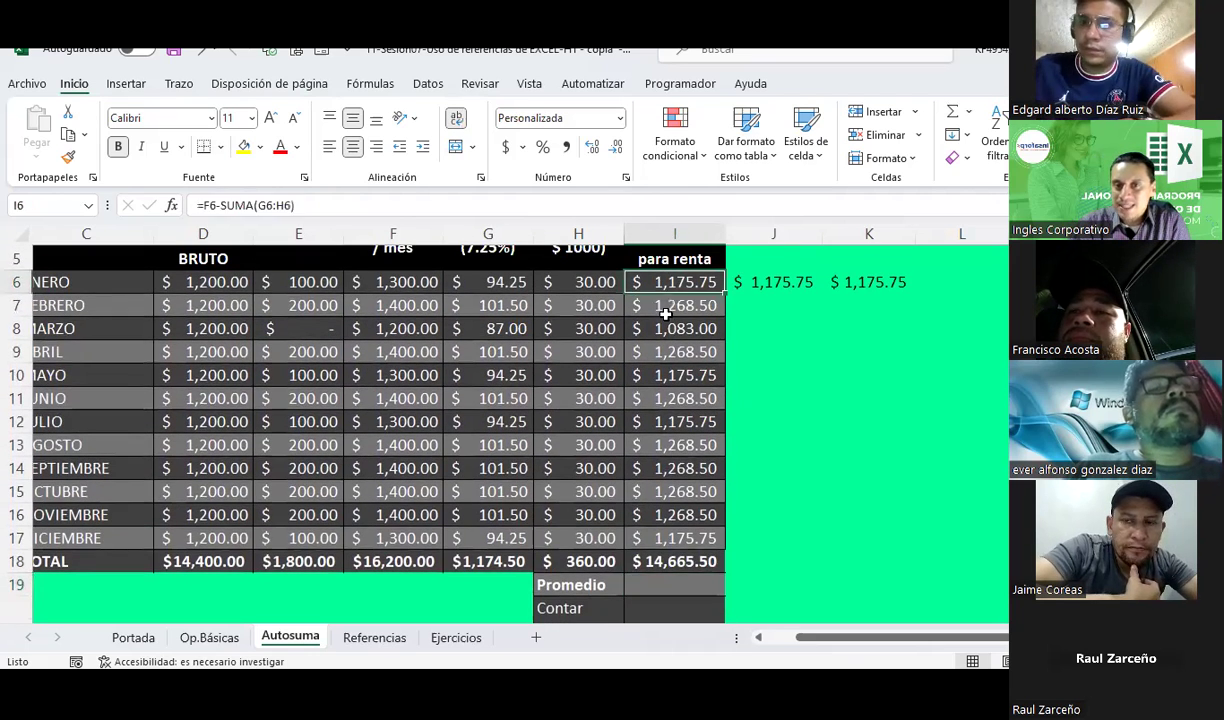
{"action": "left_click", "coordinate": [220, 147]}
{"action": "right_click", "coordinate": [660, 462]}
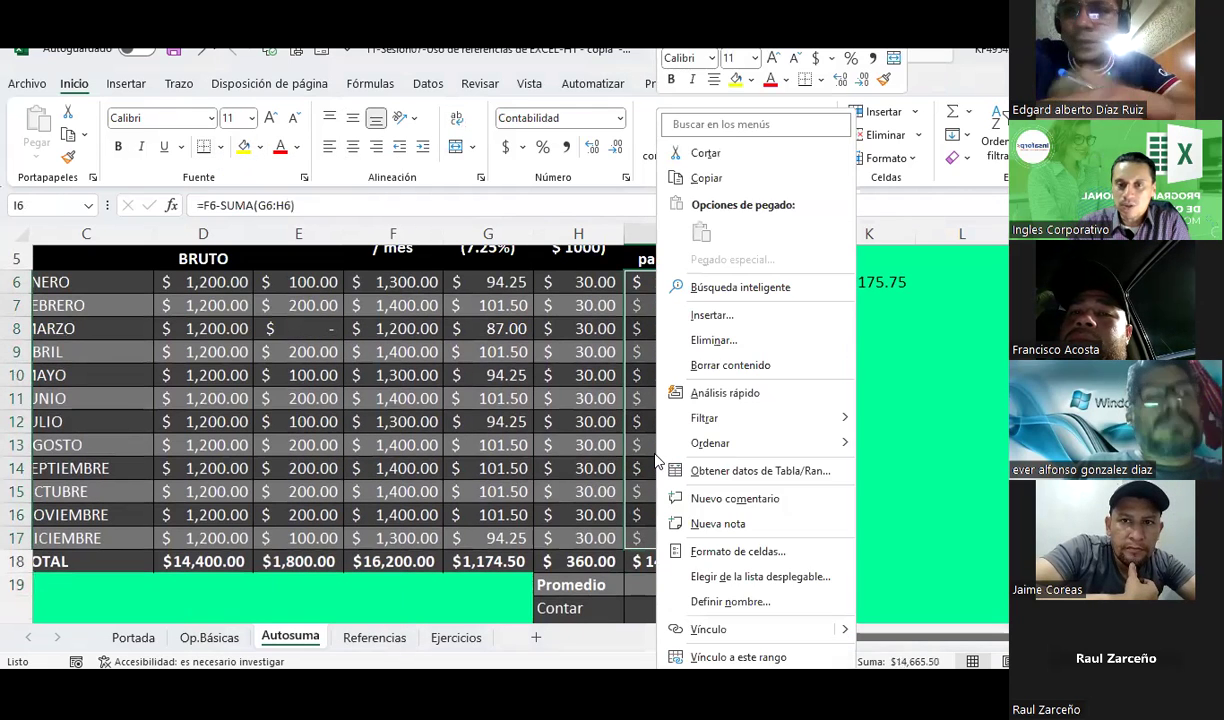
{"action": "left_click", "coordinate": [726, 550]}
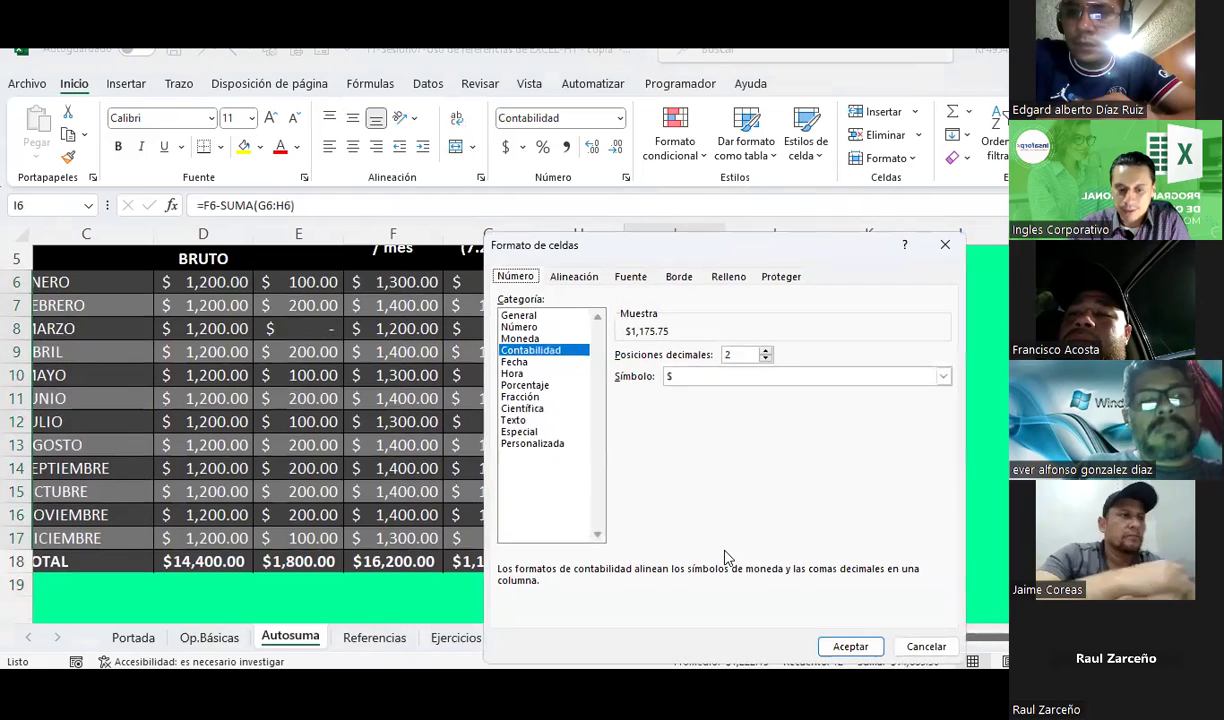
Apply a red Contorno outline border to I6:I17 and check the result
{"action": "left_click", "coordinate": [715, 279]}
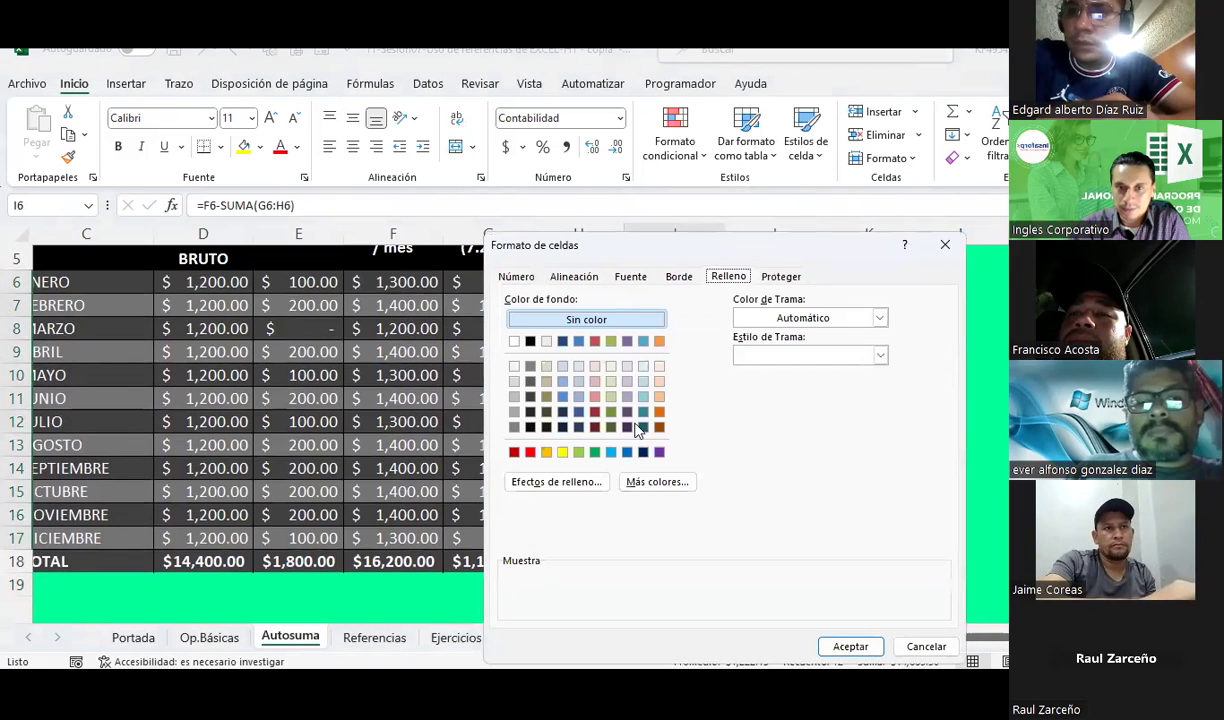
{"action": "left_click", "coordinate": [630, 276]}
{"action": "left_click", "coordinate": [684, 278]}
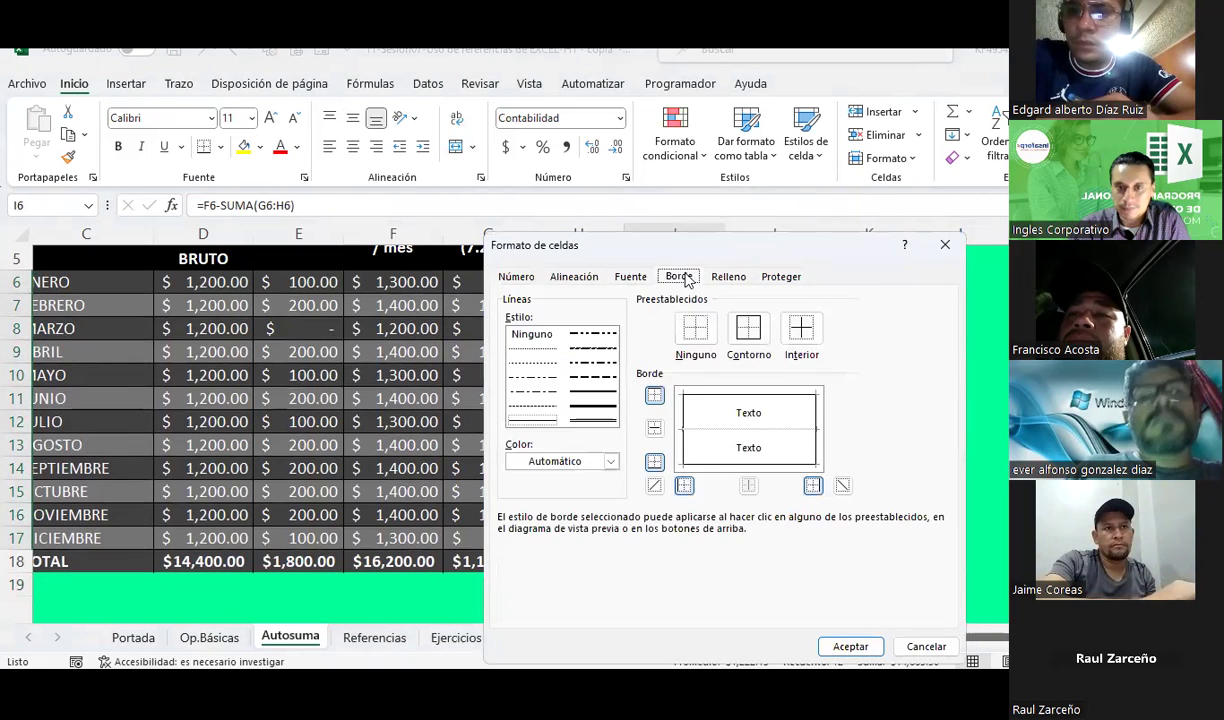
{"action": "left_click", "coordinate": [611, 462]}
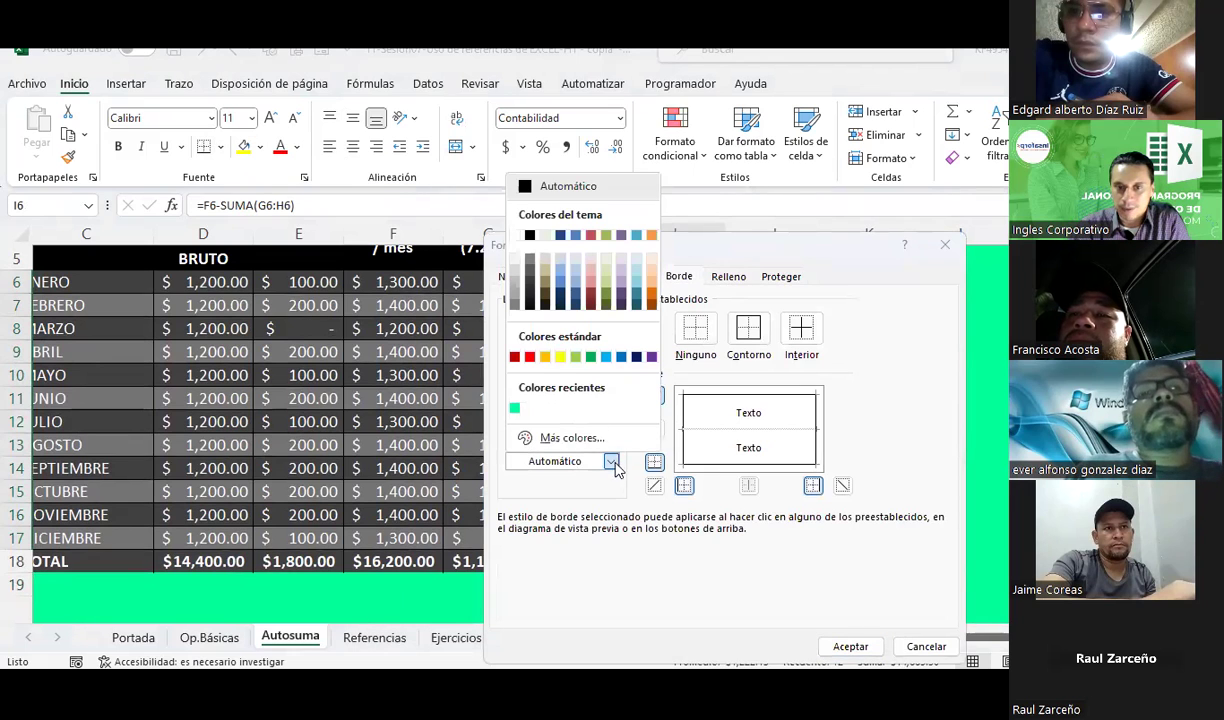
{"action": "left_click", "coordinate": [530, 357]}
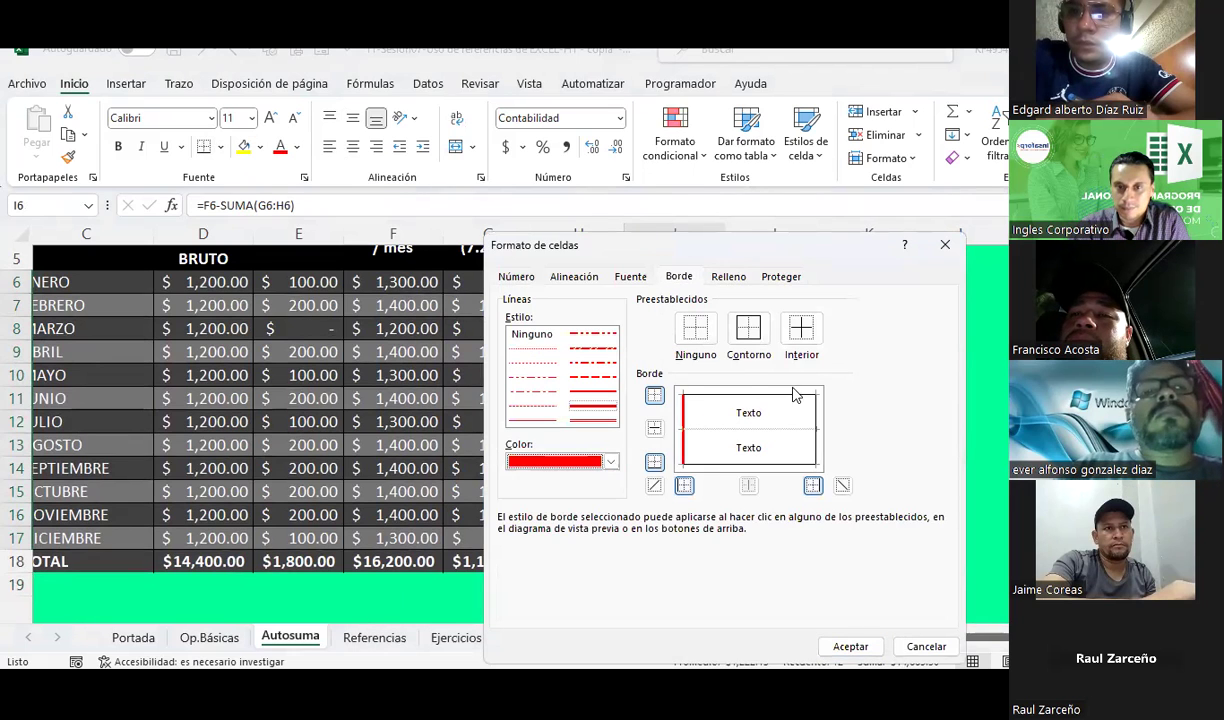
{"action": "left_click", "coordinate": [748, 328]}
{"action": "left_click", "coordinate": [850, 645]}
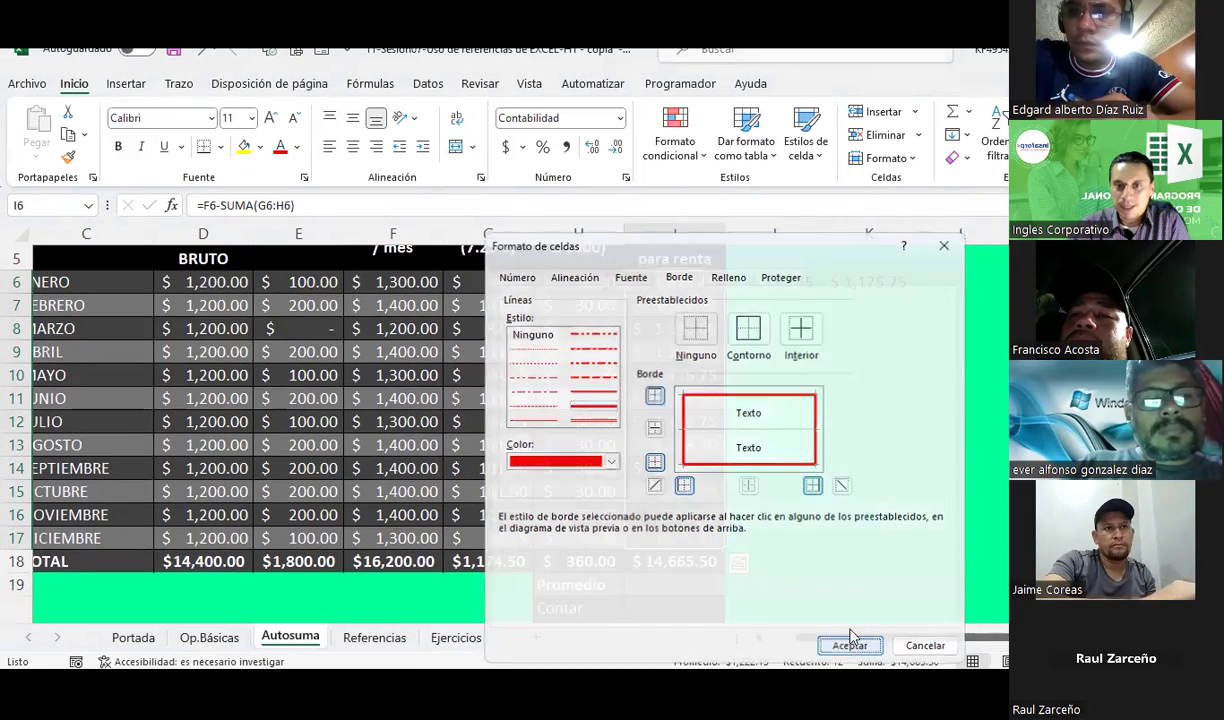
{"action": "left_click", "coordinate": [810, 510]}
{"action": "left_click_drag", "start_coordinate": [676, 285], "coordinate": [664, 552]}
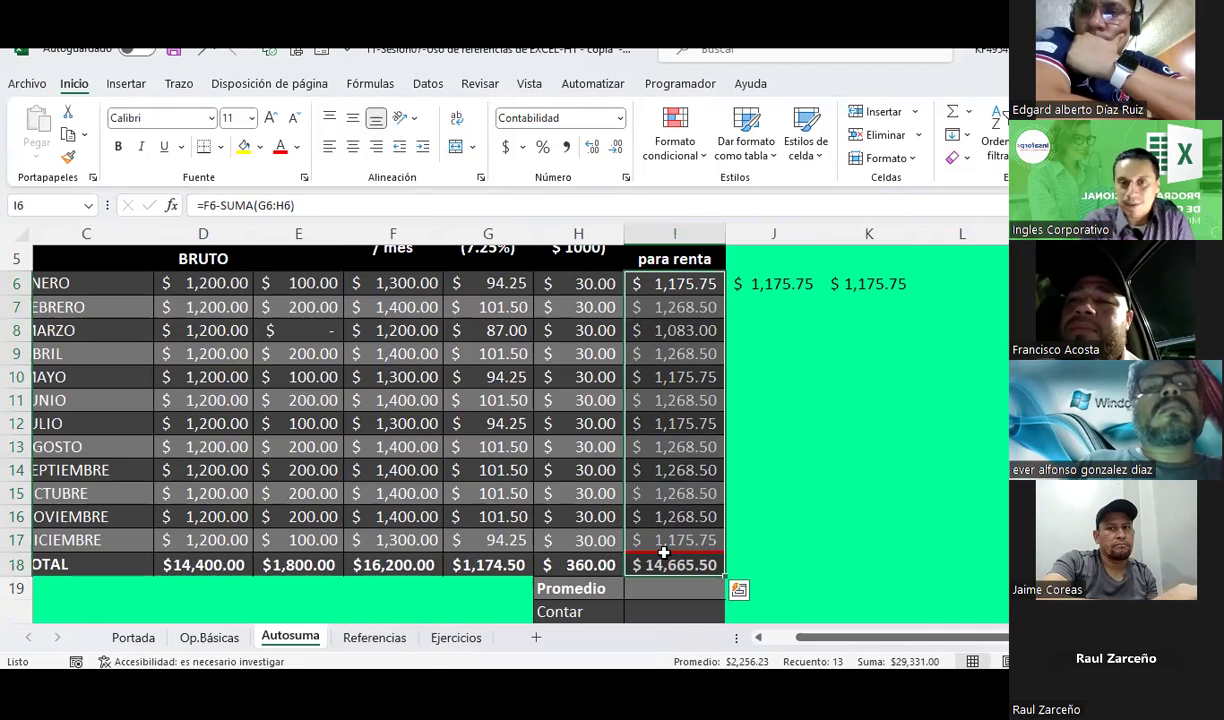
{"action": "left_click", "coordinate": [900, 447]}
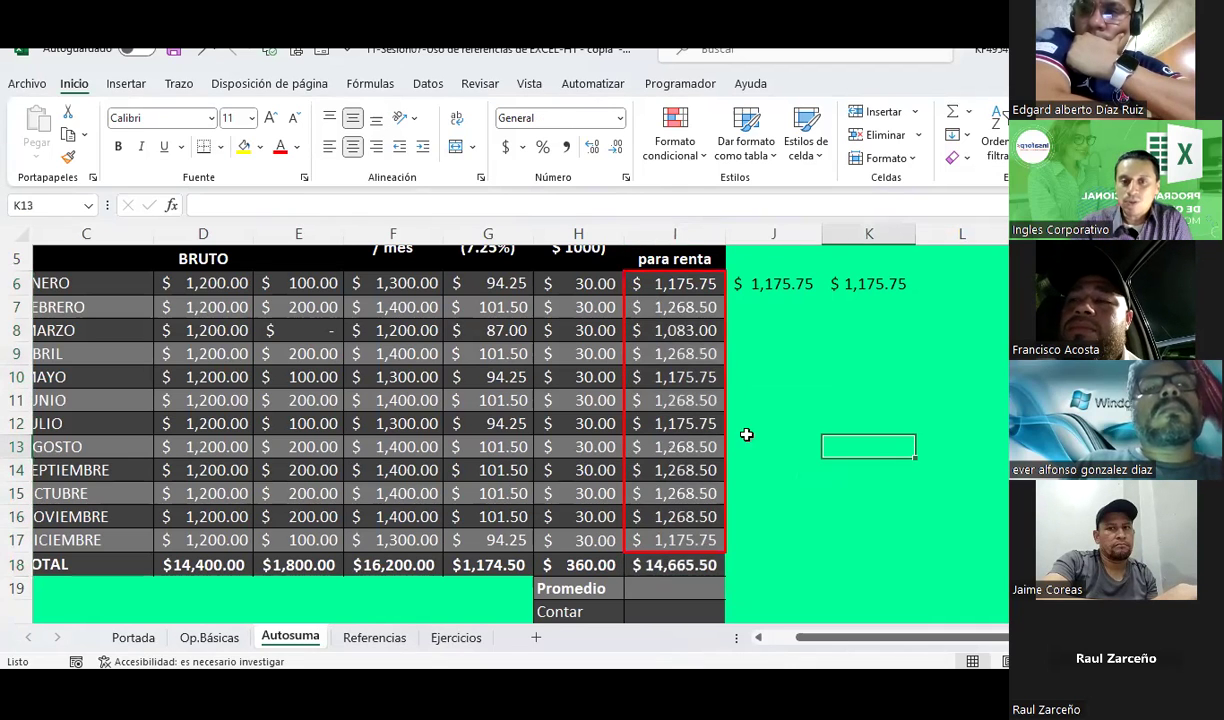
{"action": "left_click", "coordinate": [655, 564]}
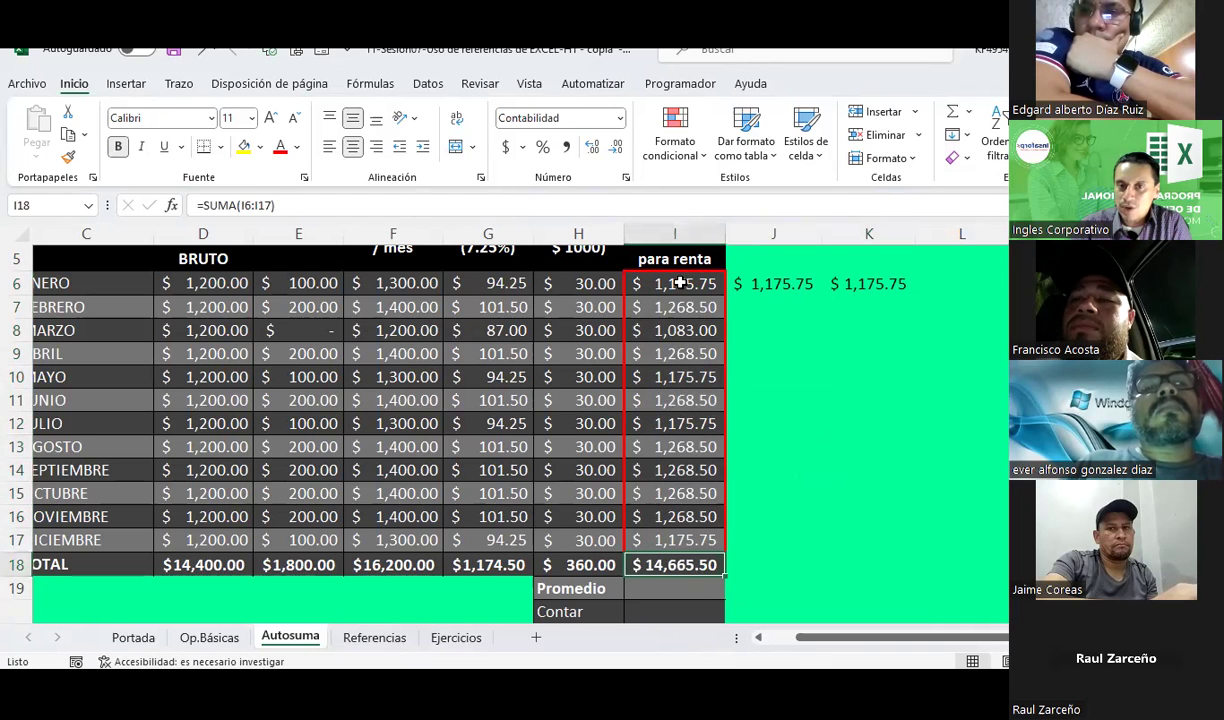
{"action": "left_click_drag", "start_coordinate": [680, 283], "coordinate": [681, 543]}
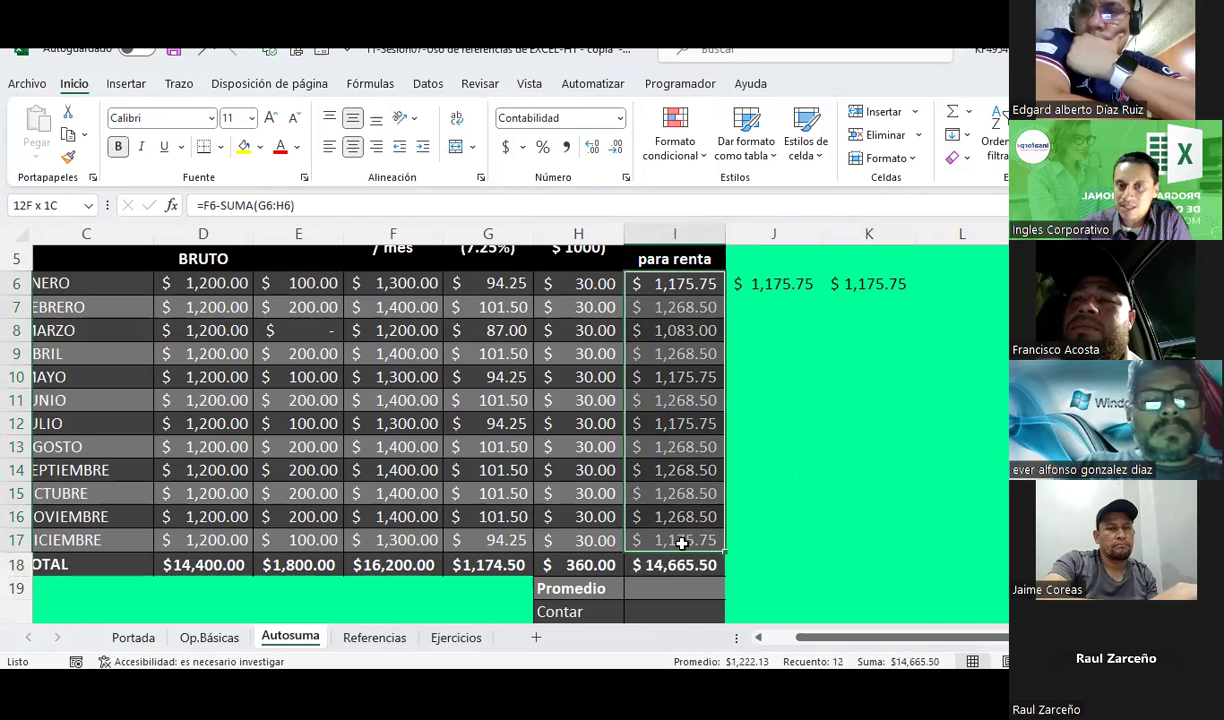
{"action": "scroll", "coordinate": [678, 540], "scroll_direction": "down", "scroll_amount": 1}
{"action": "left_click", "coordinate": [668, 494]}
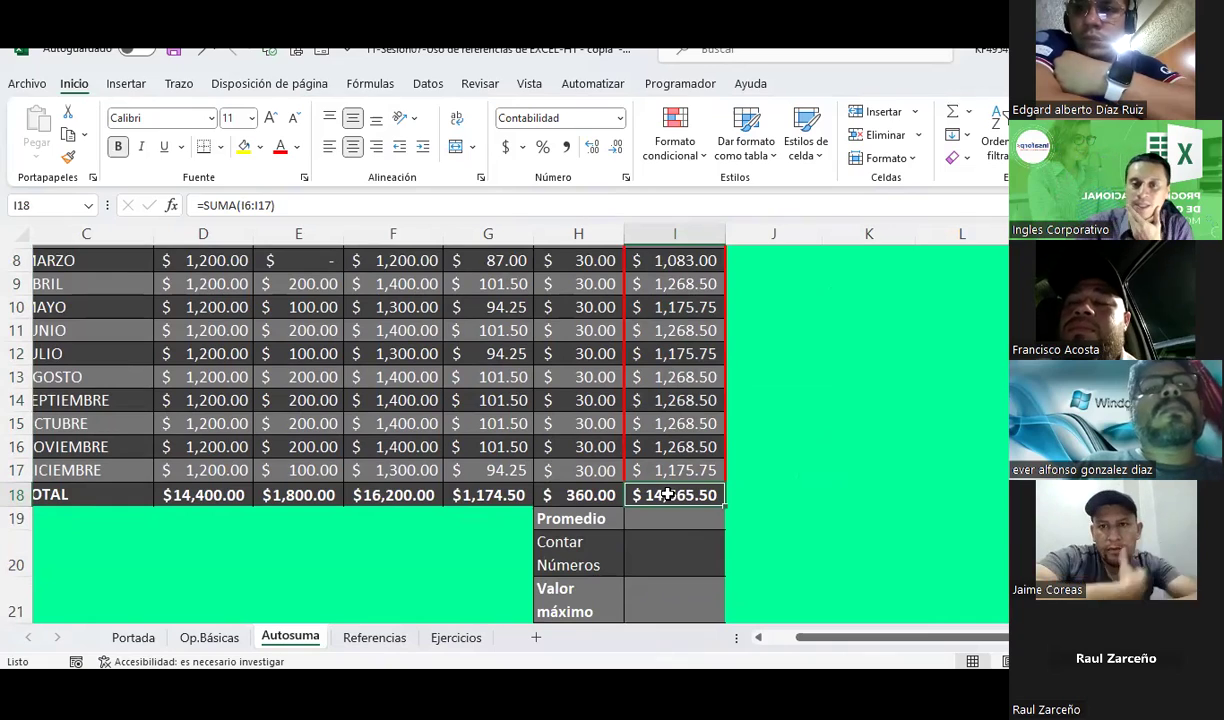
{"action": "scroll", "coordinate": [668, 494], "scroll_direction": "up", "scroll_amount": 1}
{"action": "scroll", "coordinate": [677, 423], "scroll_direction": "down", "scroll_amount": 1}
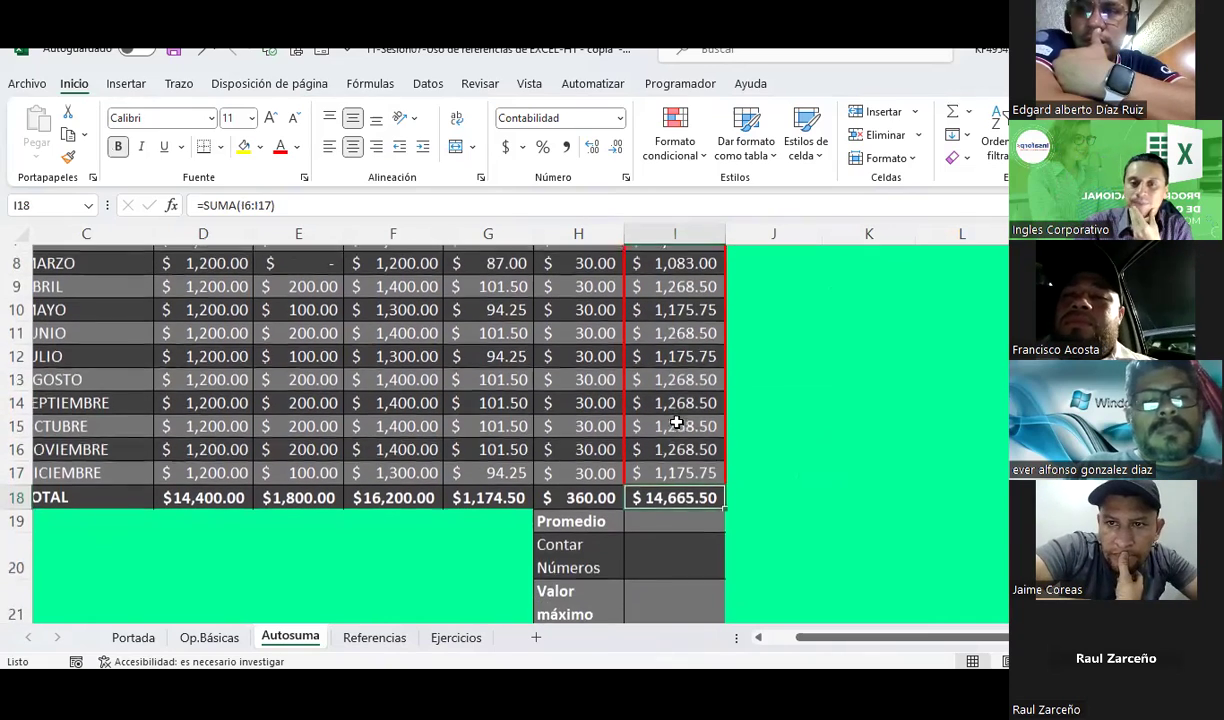
{"action": "scroll", "coordinate": [677, 423], "scroll_direction": "up", "scroll_amount": 1}
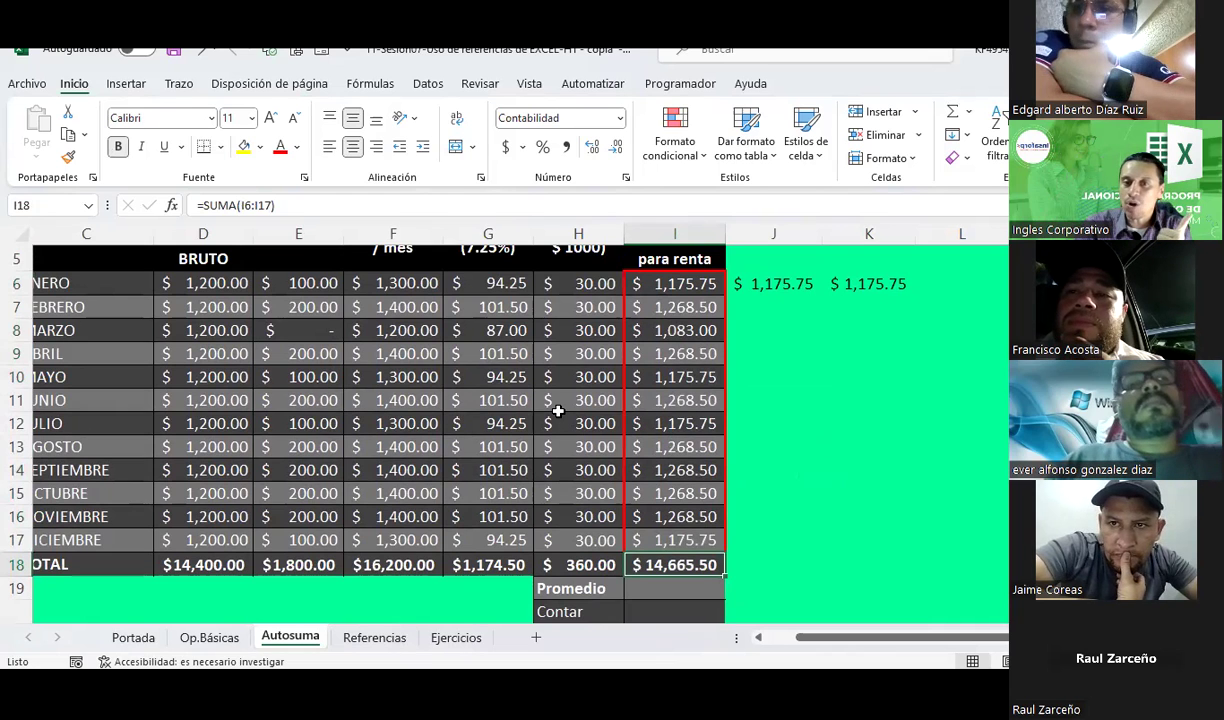
{"action": "left_click_drag", "start_coordinate": [682, 284], "coordinate": [688, 539]}
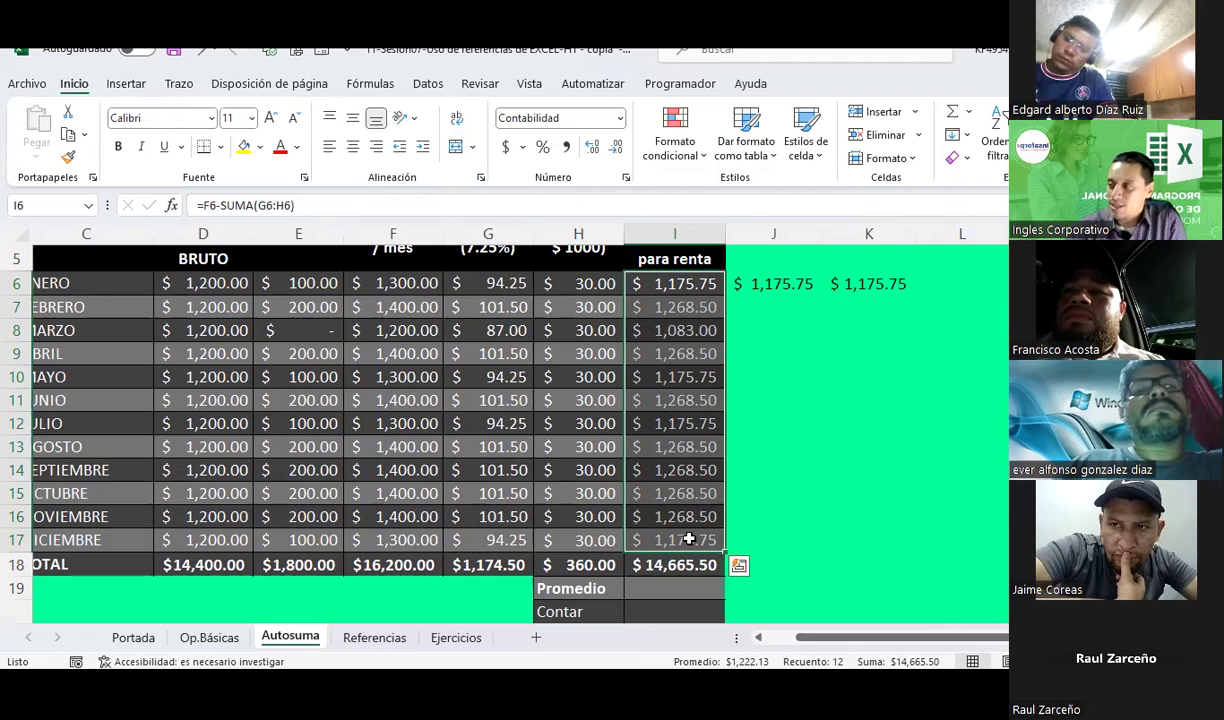
In J19, begin the formula =I6+I7+I8+I9+I10+ by picking each month's cell
{"action": "left_click", "coordinate": [778, 589]}
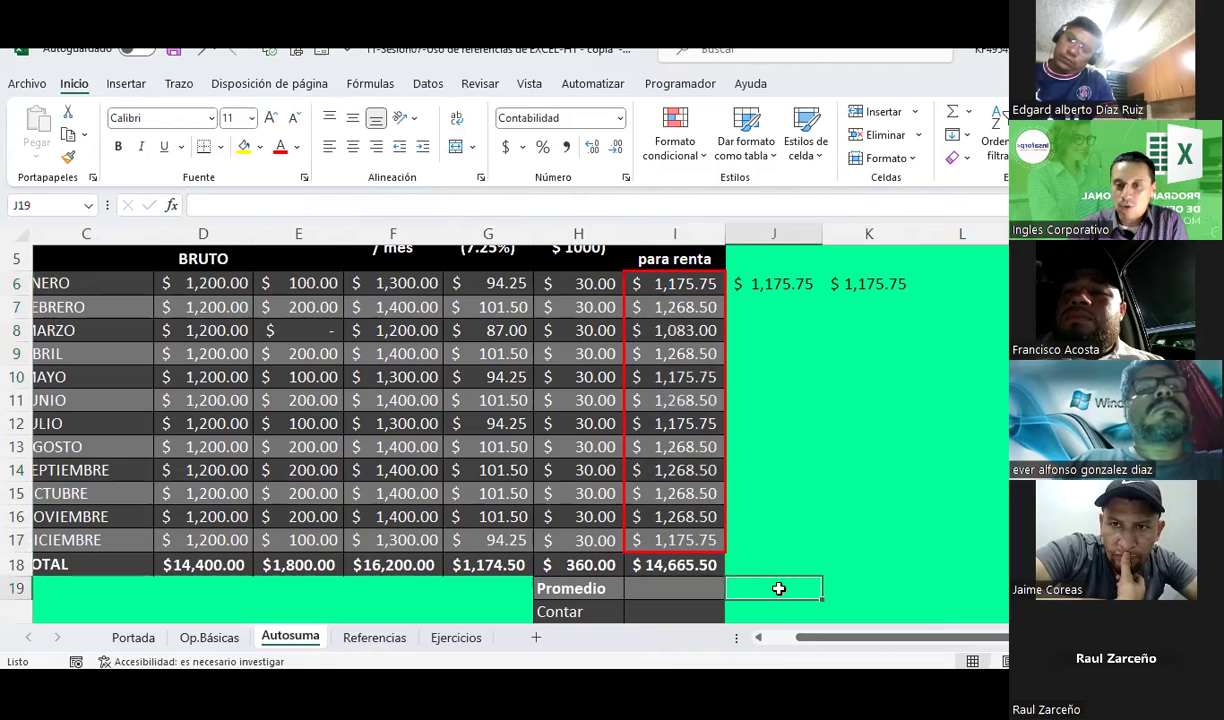
{"action": "scroll", "coordinate": [775, 526], "scroll_direction": "down", "scroll_amount": 1}
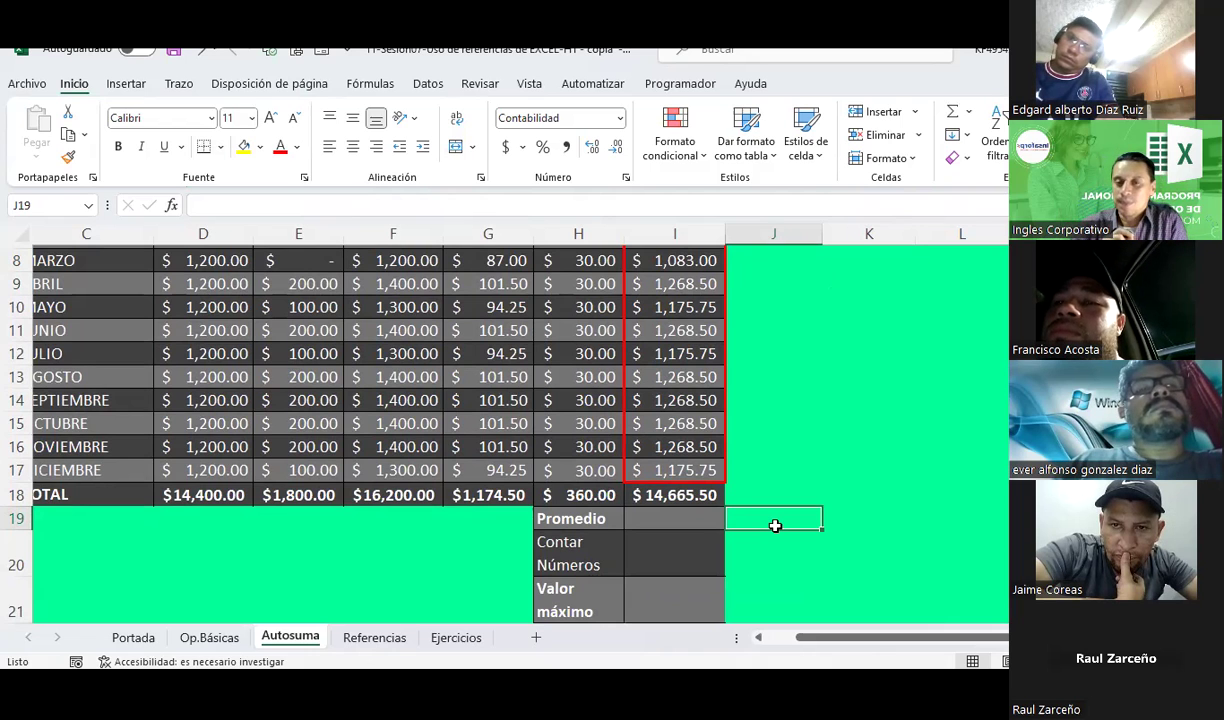
{"action": "scroll", "coordinate": [775, 525], "scroll_direction": "up", "scroll_amount": 2}
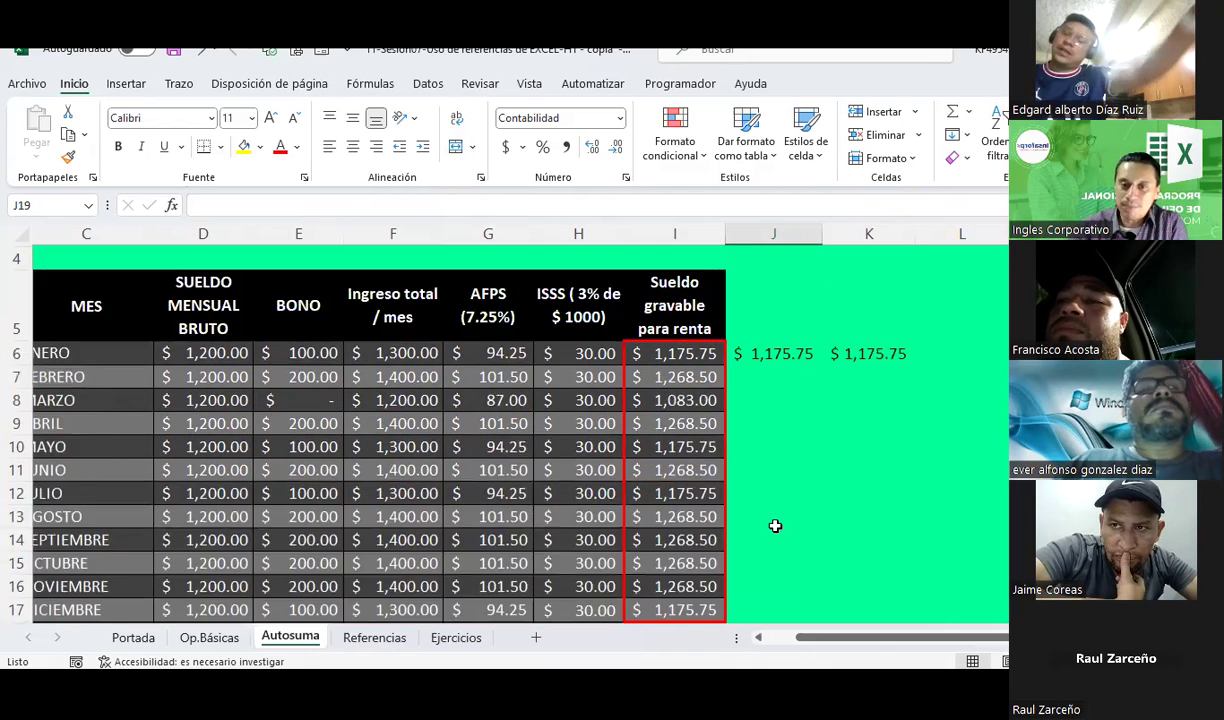
{"action": "scroll", "coordinate": [727, 396], "scroll_direction": "down", "scroll_amount": 1}
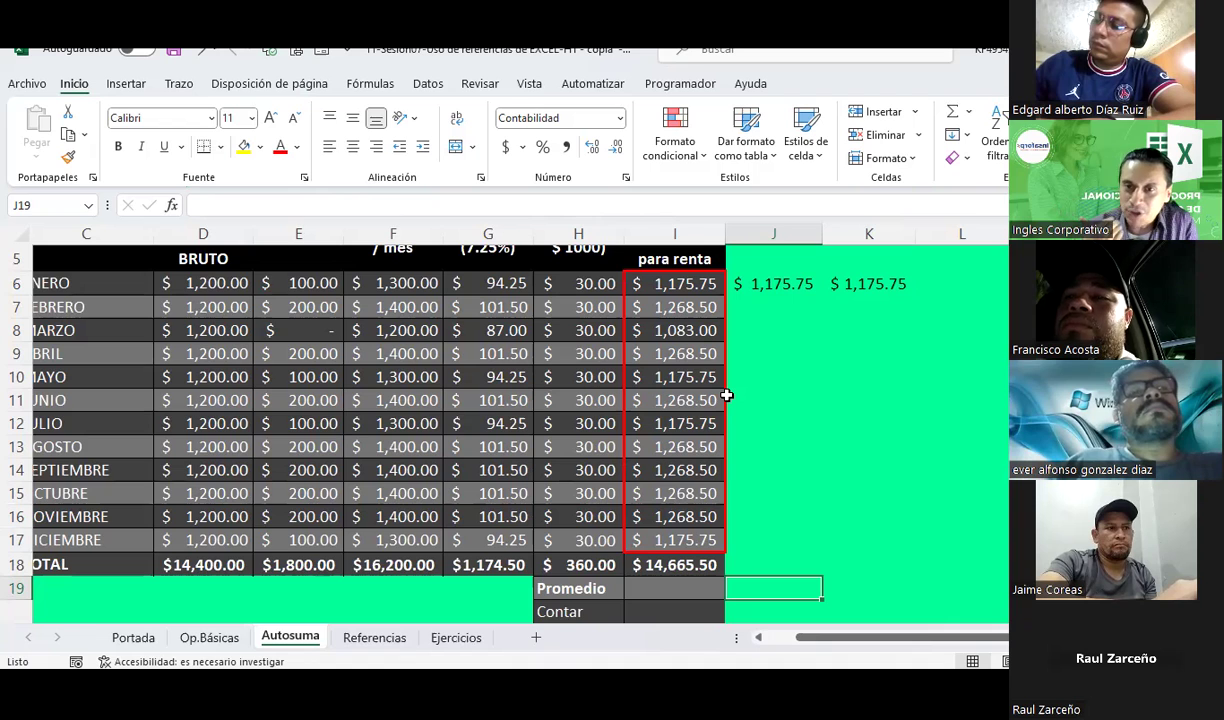
{"action": "type", "text": "="}
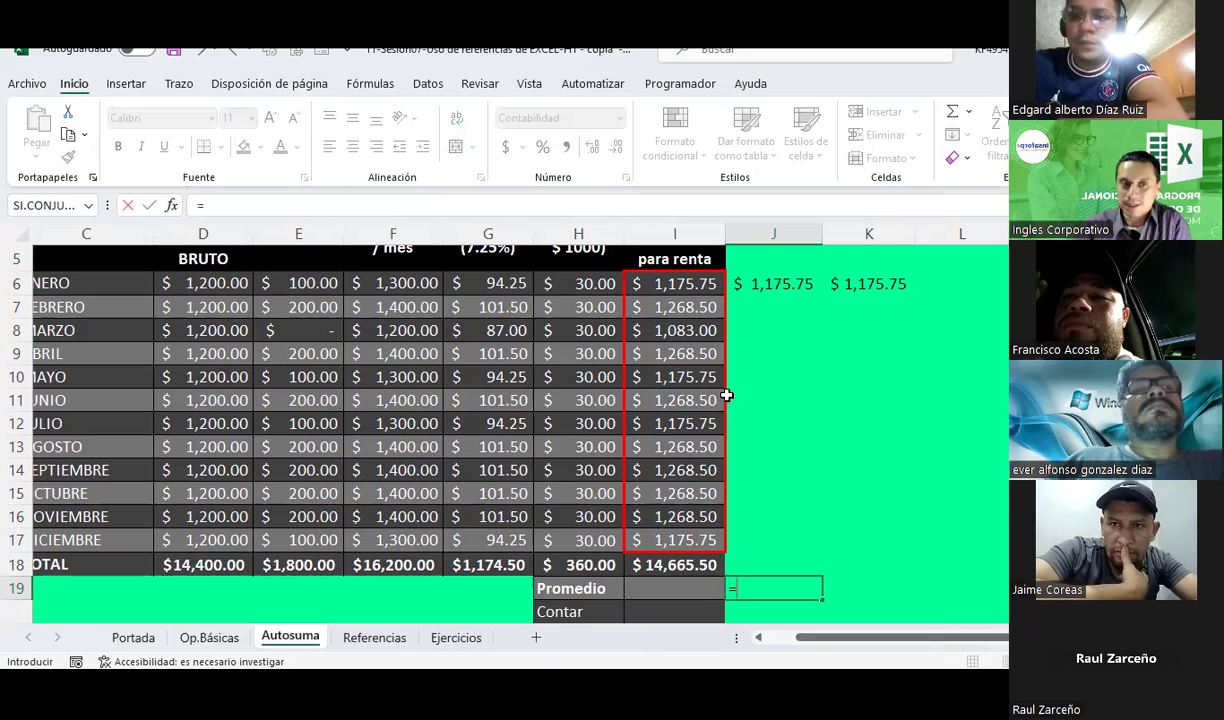
{"action": "left_click", "coordinate": [690, 285]}
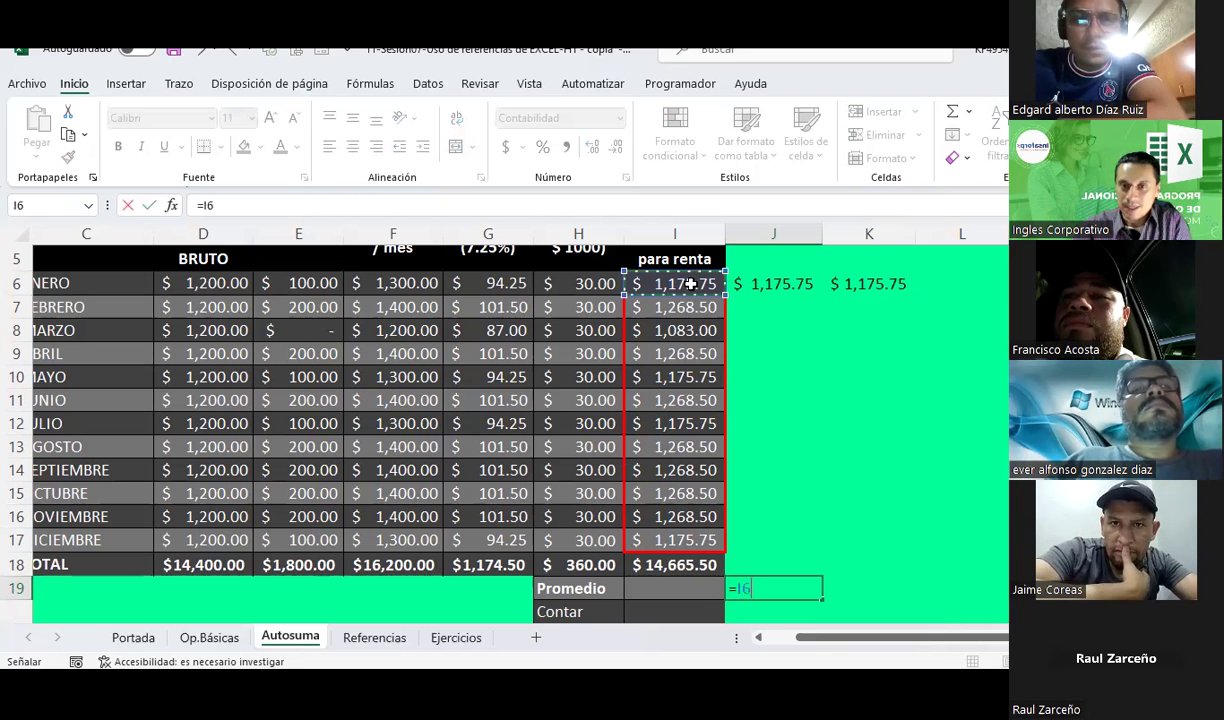
{"action": "type", "text": "+"}
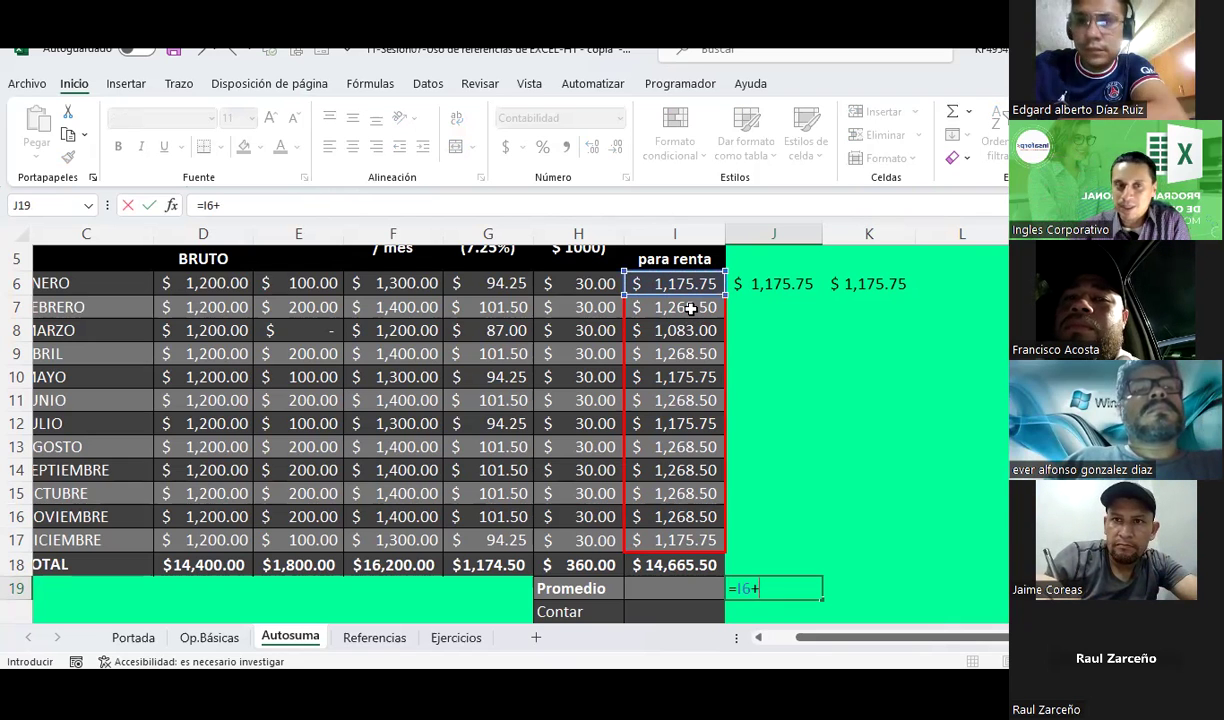
{"action": "left_click", "coordinate": [690, 310]}
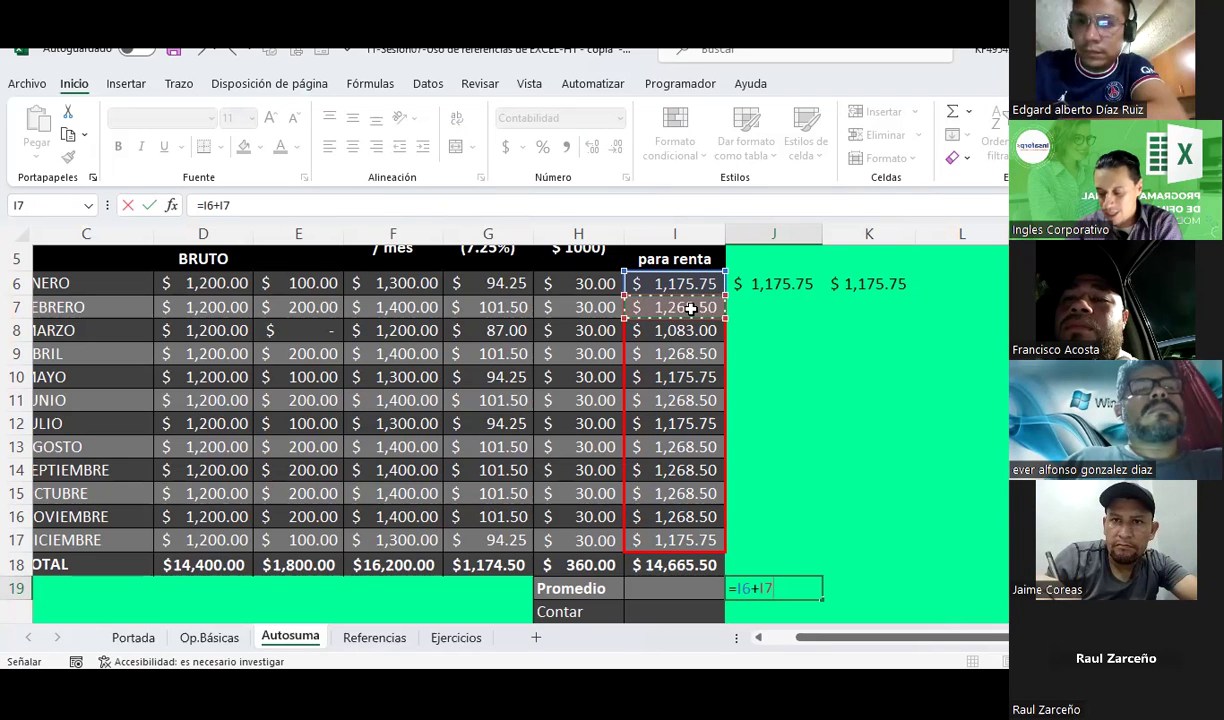
{"action": "type", "text": "+"}
{"action": "left_click", "coordinate": [688, 330]}
{"action": "type", "text": "+"}
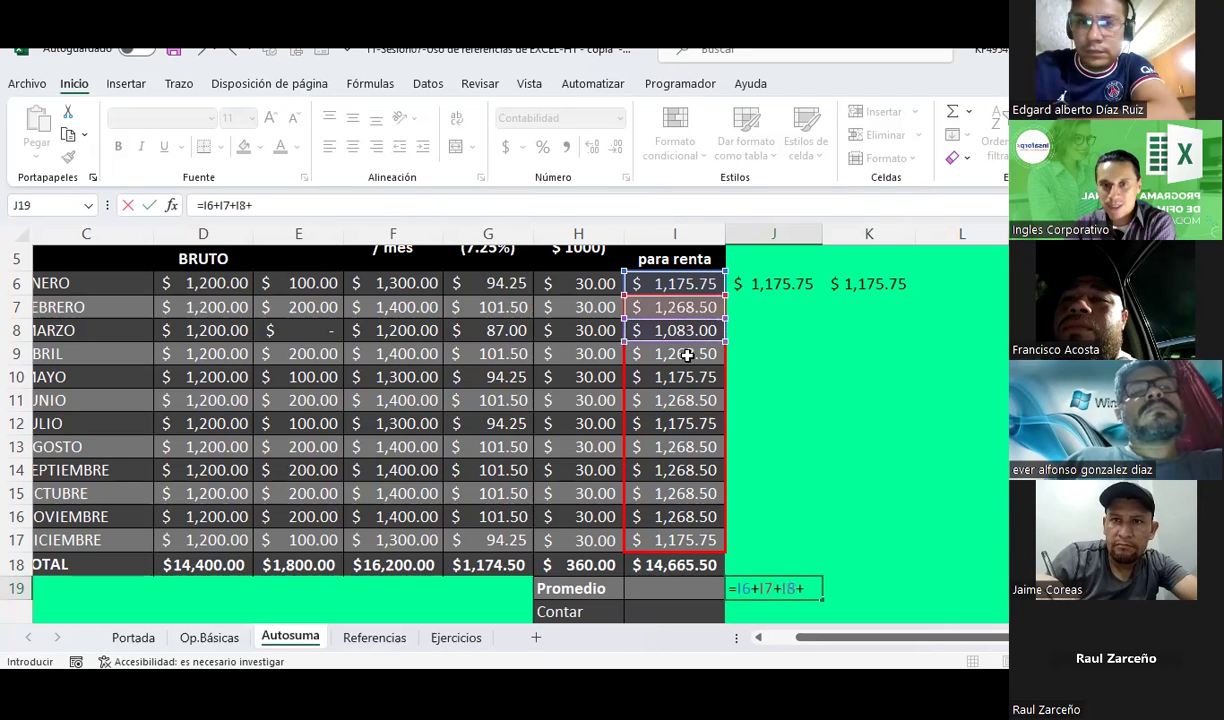
{"action": "left_click", "coordinate": [688, 354]}
{"action": "type", "text": "+"}
{"action": "left_click", "coordinate": [690, 377]}
{"action": "type", "text": "+"}
Add I11 through I16 to the sum, then type )/ to start the division
{"action": "left_click", "coordinate": [694, 400]}
{"action": "type", "text": "+"}
{"action": "left_click", "coordinate": [687, 423]}
{"action": "type", "text": "+"}
{"action": "left_click", "coordinate": [690, 447]}
{"action": "type", "text": "+"}
{"action": "left_click", "coordinate": [696, 470]}
{"action": "type", "text": "+"}
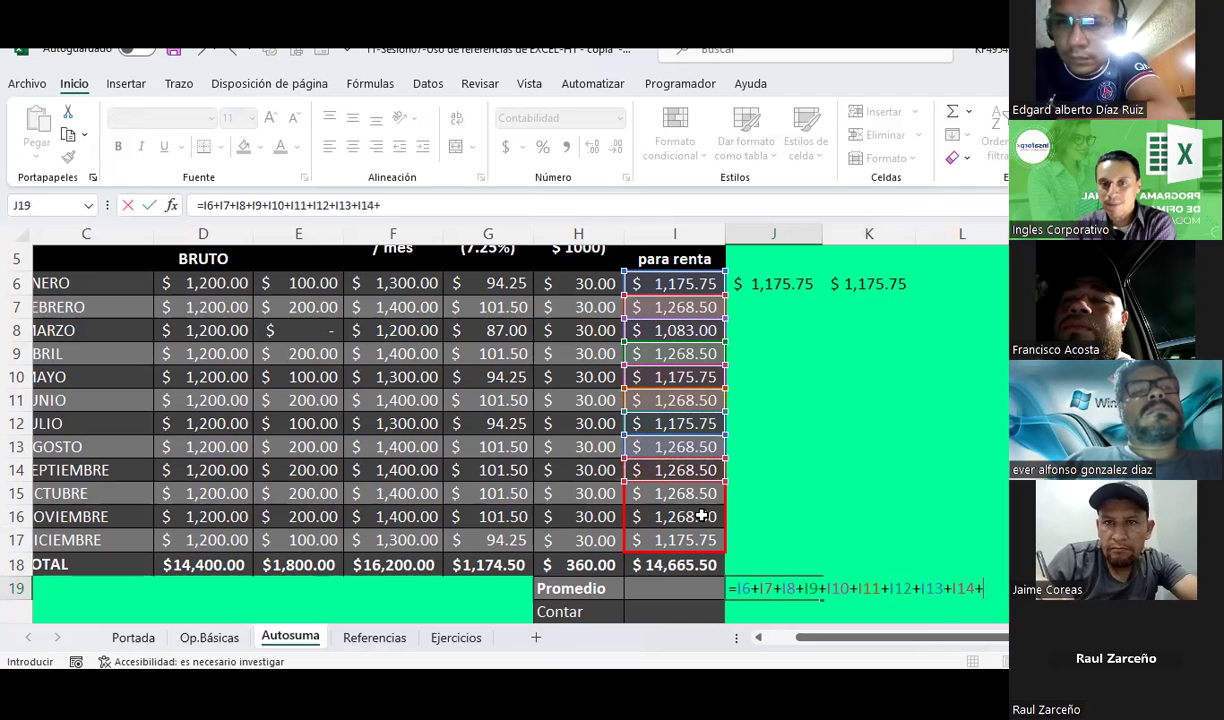
{"action": "left_click", "coordinate": [684, 490]}
{"action": "type", "text": "+"}
{"action": "left_click", "coordinate": [696, 516]}
{"action": "type", "text": "+"}
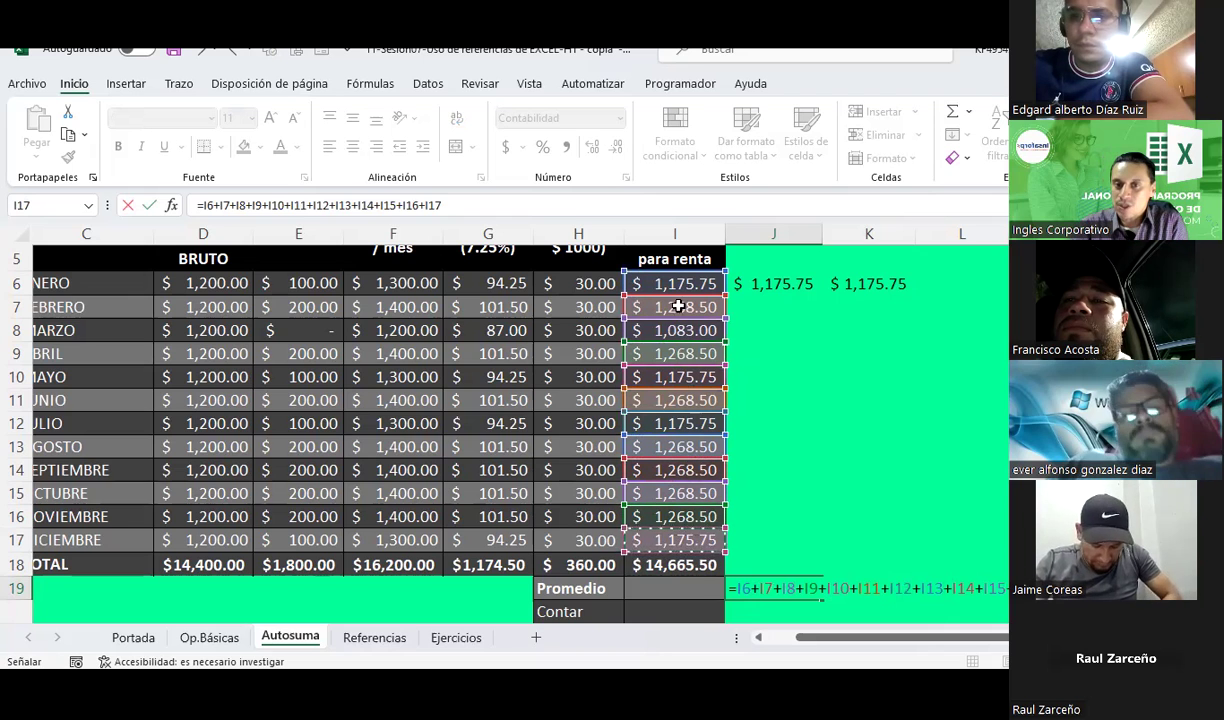
{"action": "type", "text": ")"}
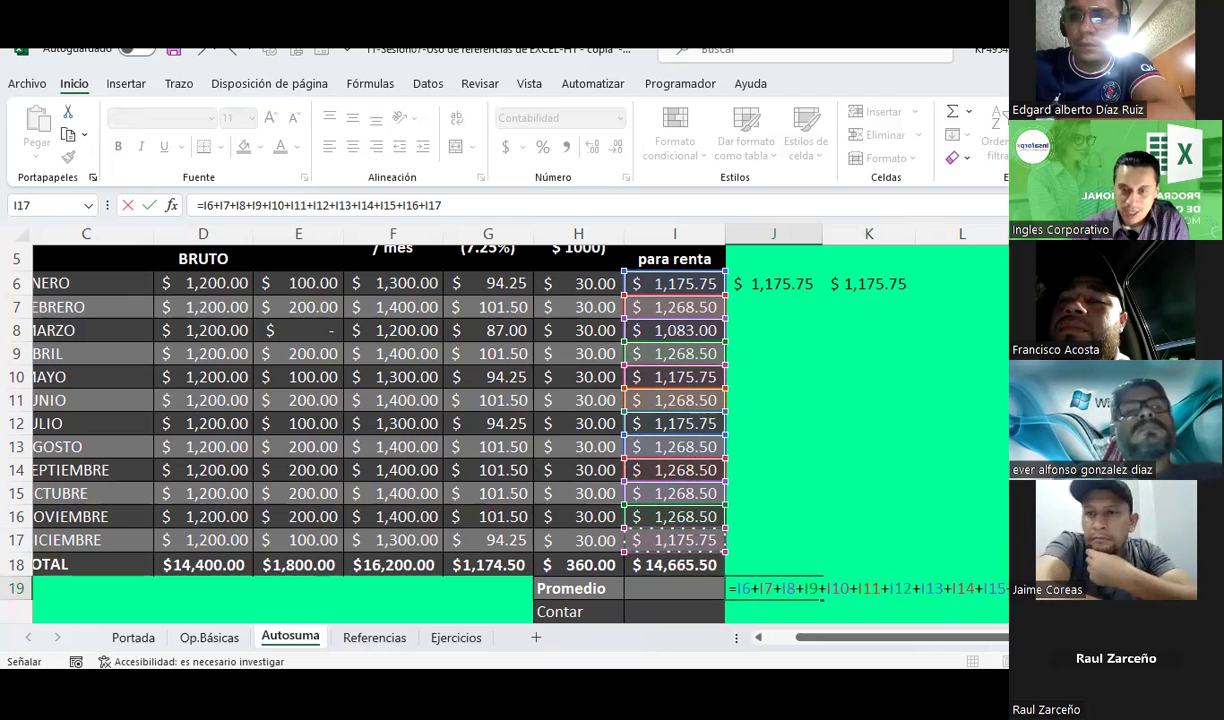
{"action": "type", "text": "/12"}
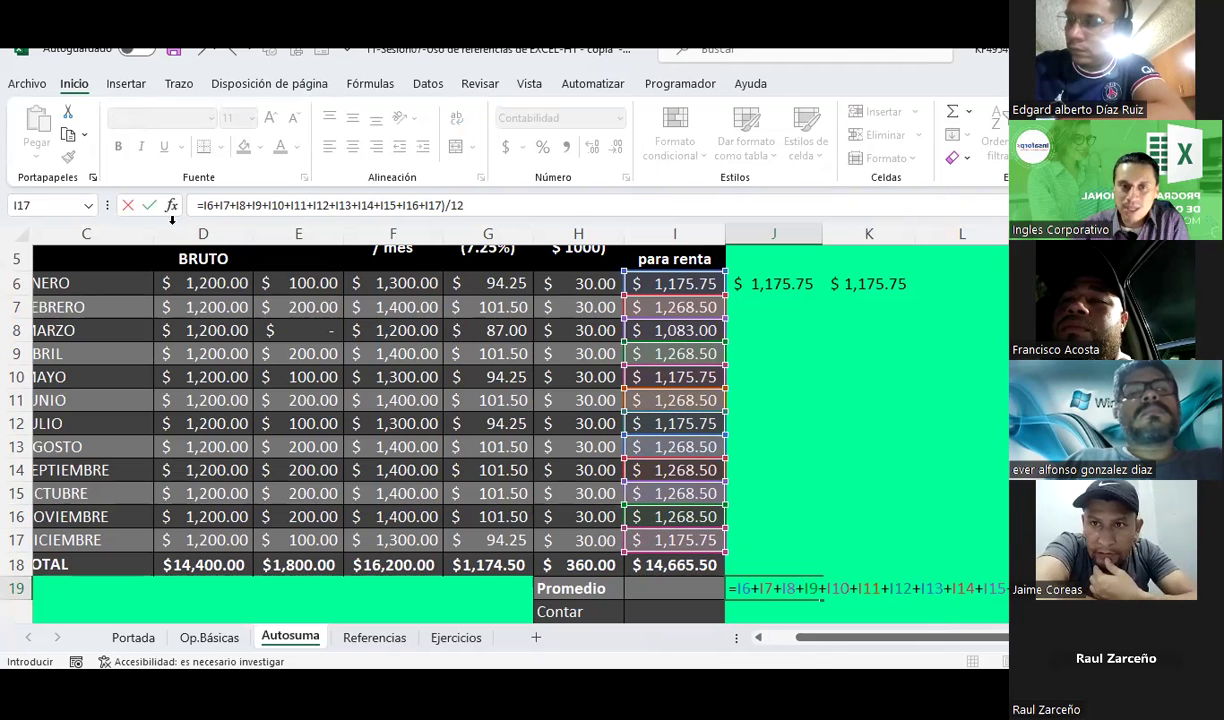
Add the opening bracket so J19 holds =(I6+…+I17)/12, showing $1,222.13
{"action": "left_click", "coordinate": [204, 201]}
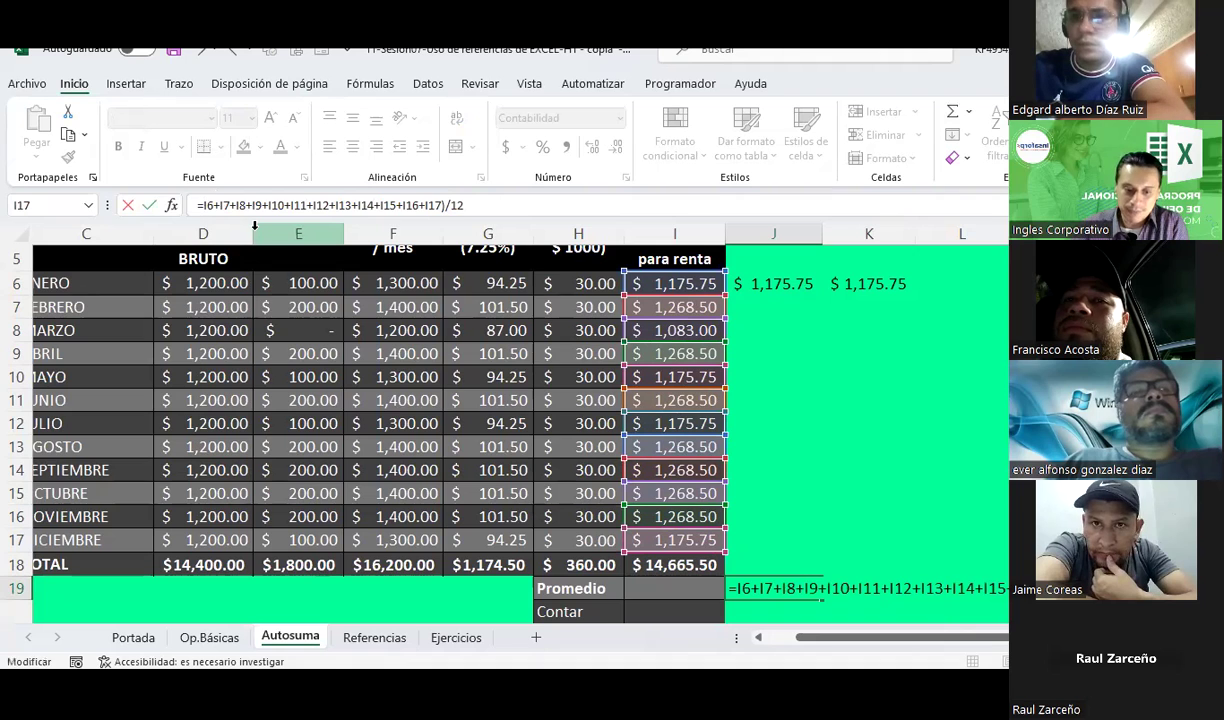
{"action": "type", "text": "("}
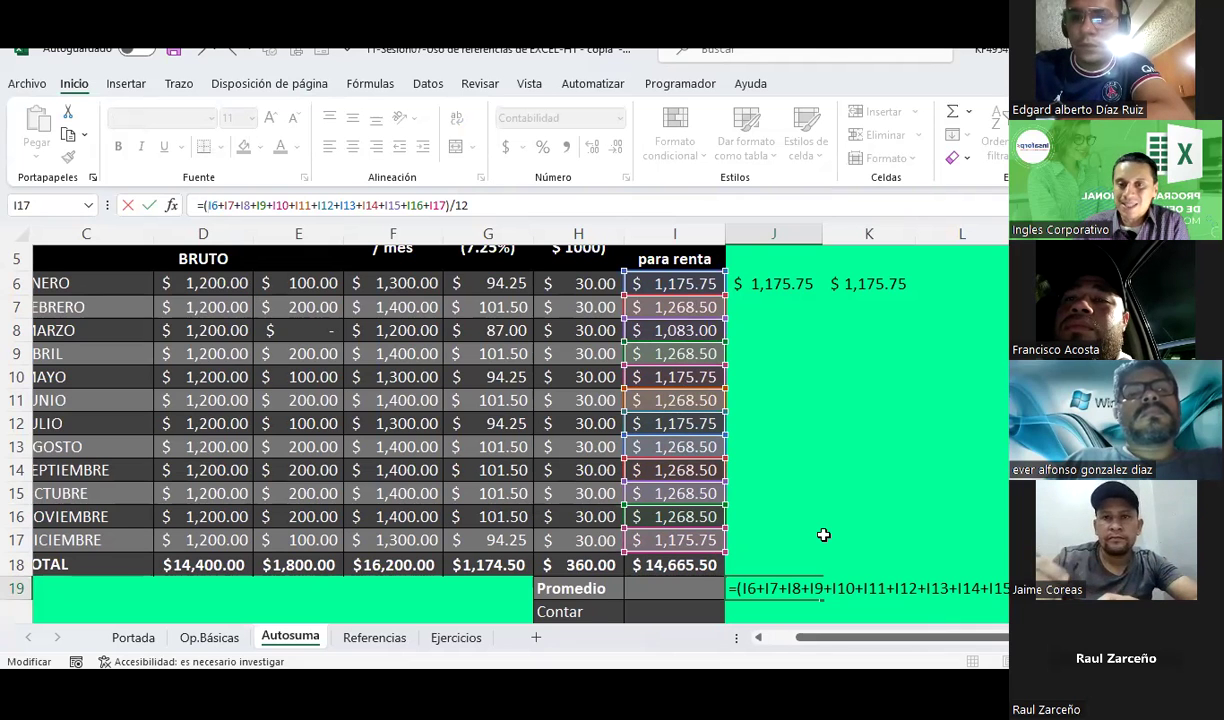
{"action": "key", "text": "Return"}
{"action": "key", "text": "Up"}
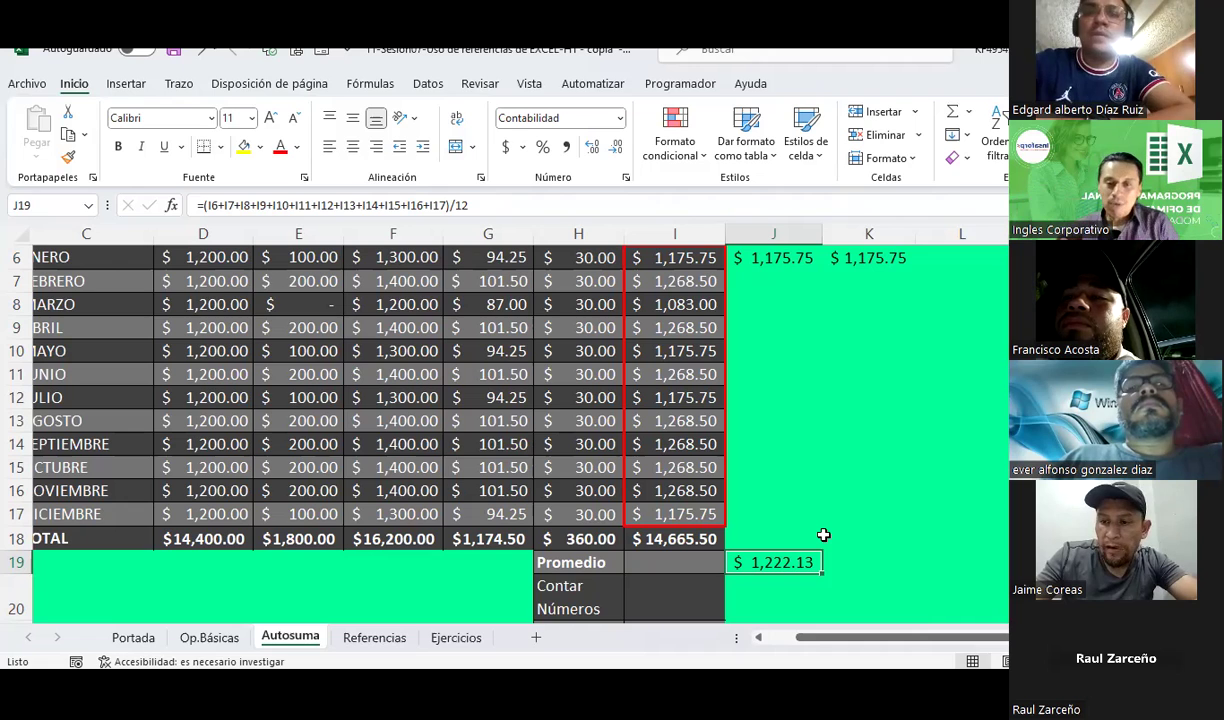
{"action": "key", "text": "Left"}
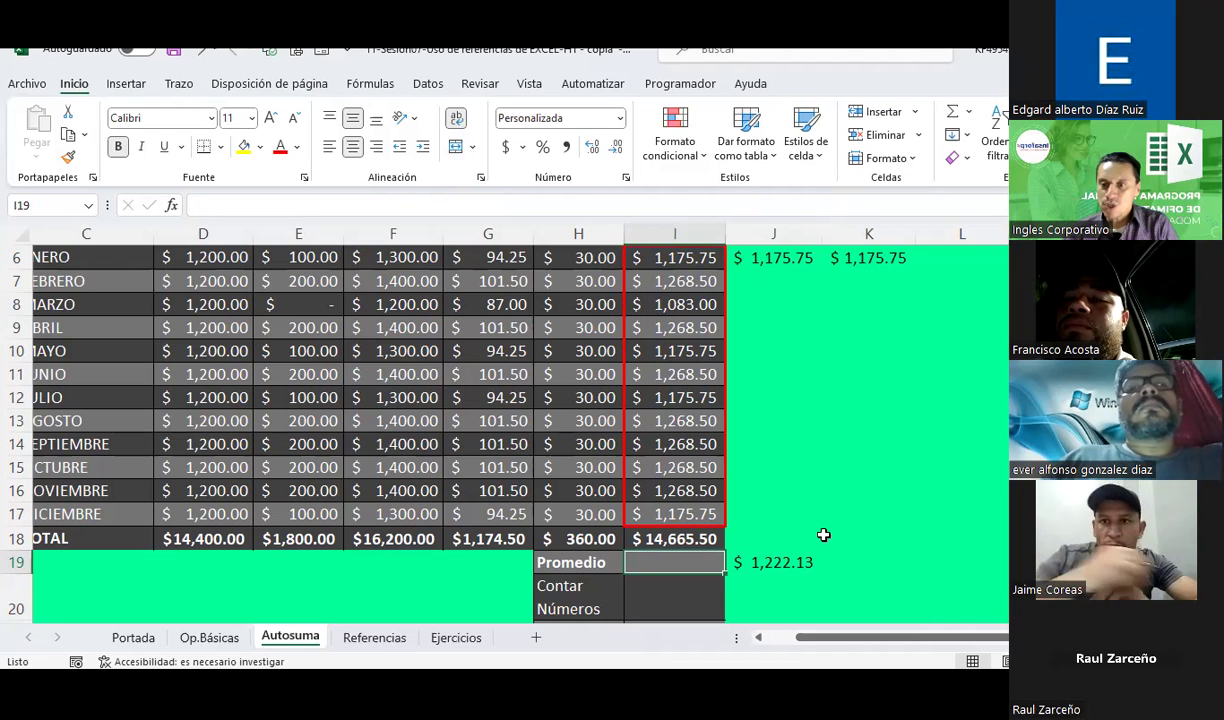
Insert a PROMEDIO formula into I19 from the AutoSum function list
{"action": "scroll", "coordinate": [823, 535], "scroll_direction": "down", "scroll_amount": 1}
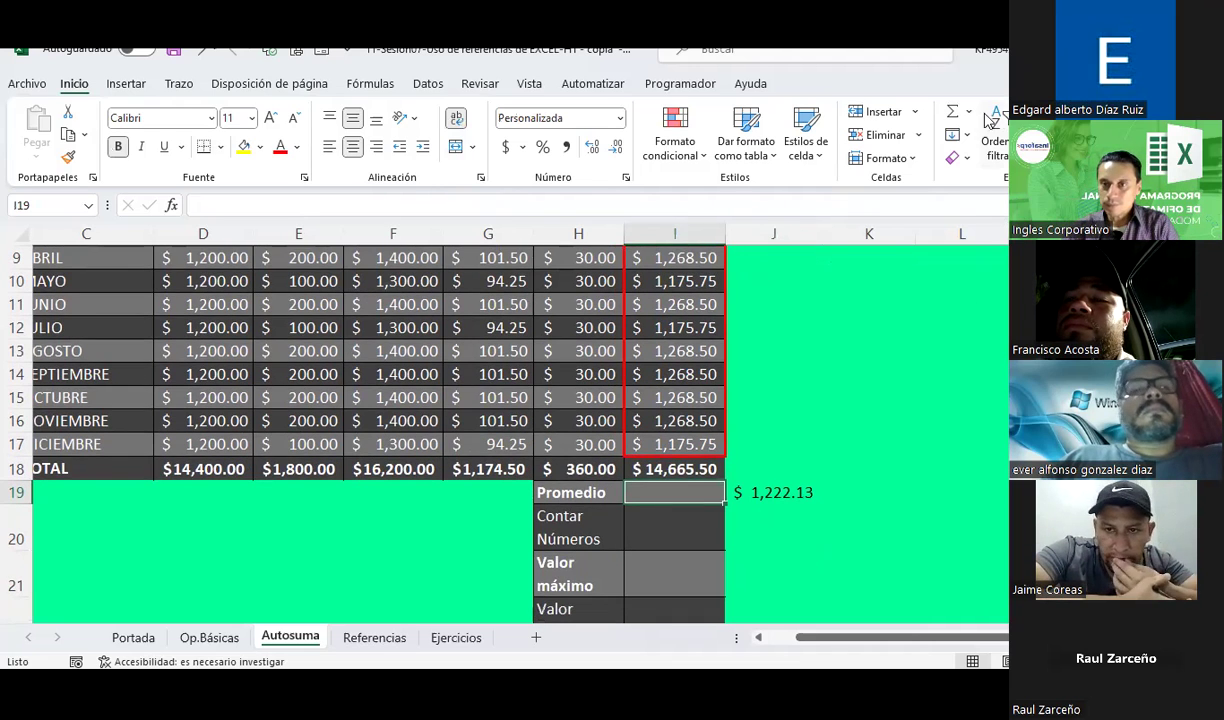
{"action": "left_click", "coordinate": [971, 113]}
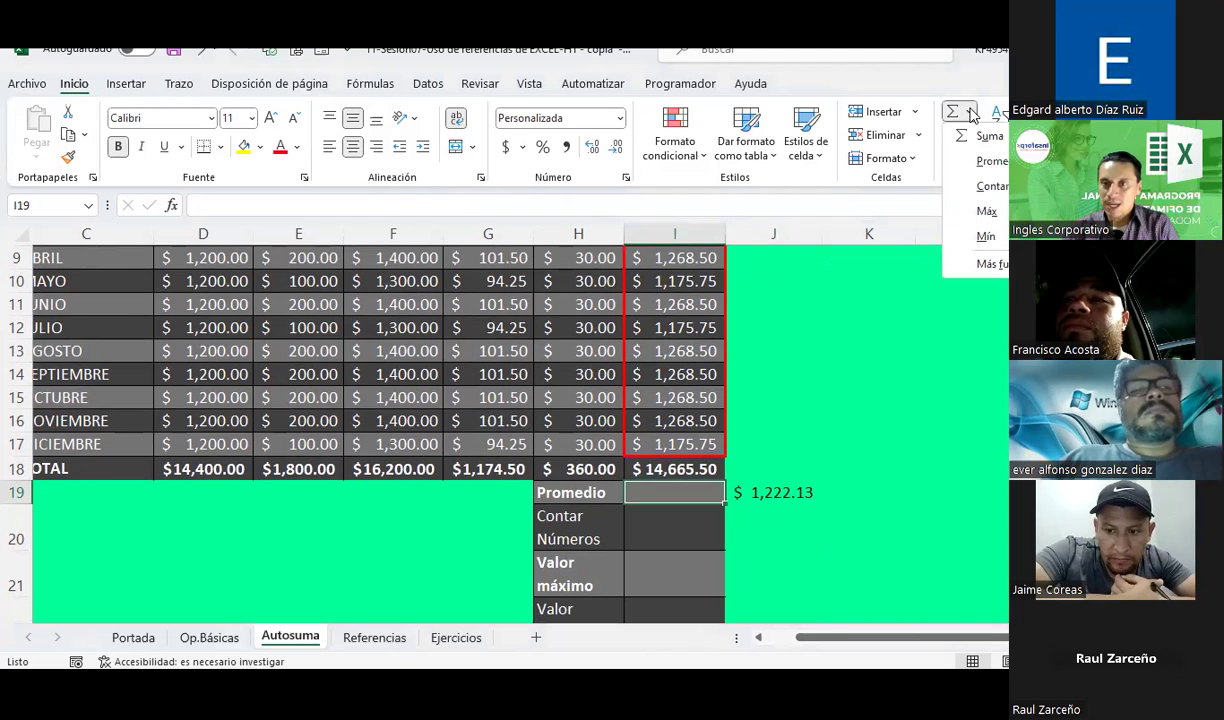
{"action": "left_click", "coordinate": [971, 113]}
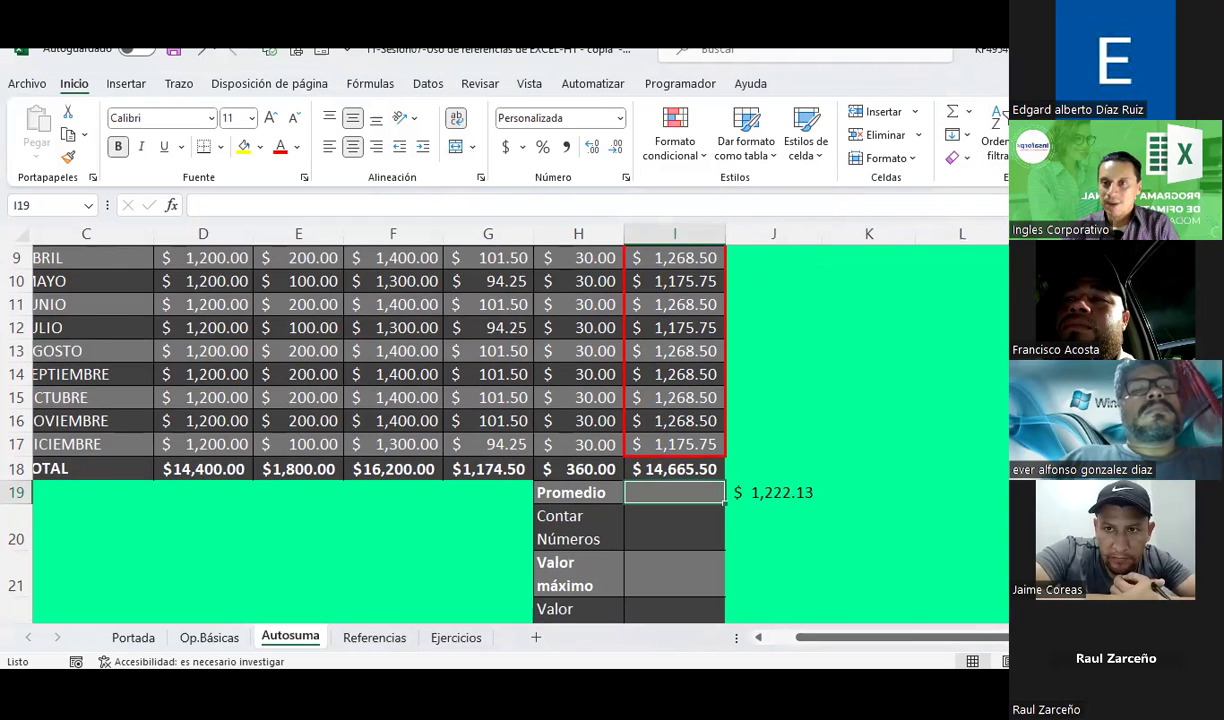
{"action": "left_click", "coordinate": [976, 114]}
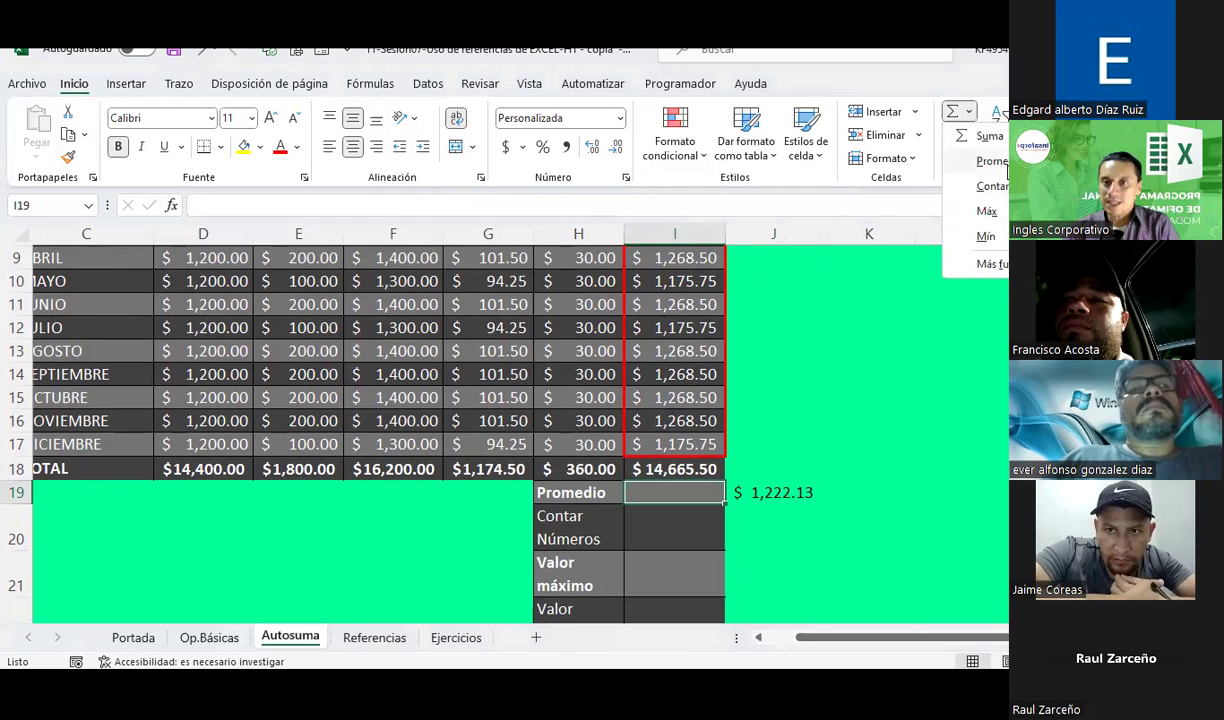
{"action": "left_click", "coordinate": [1000, 161]}
{"action": "scroll", "coordinate": [724, 515], "scroll_direction": "up", "scroll_amount": 2}
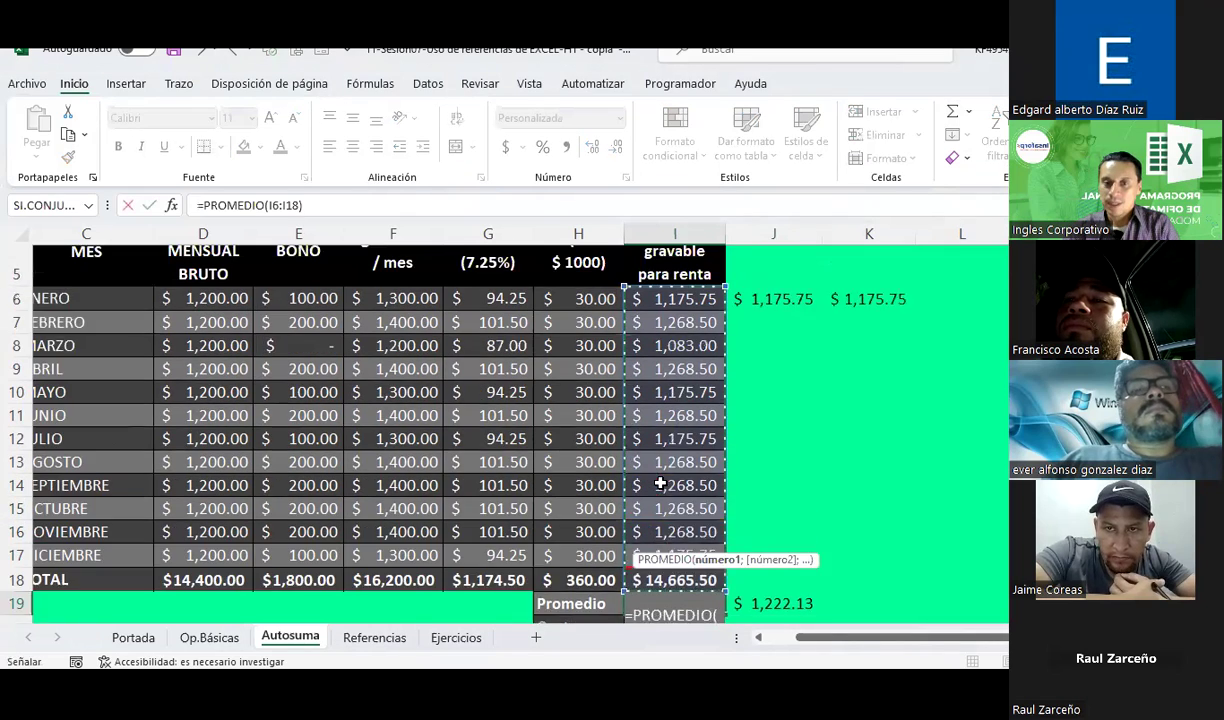
{"action": "scroll", "coordinate": [724, 515], "scroll_direction": "down", "scroll_amount": 1}
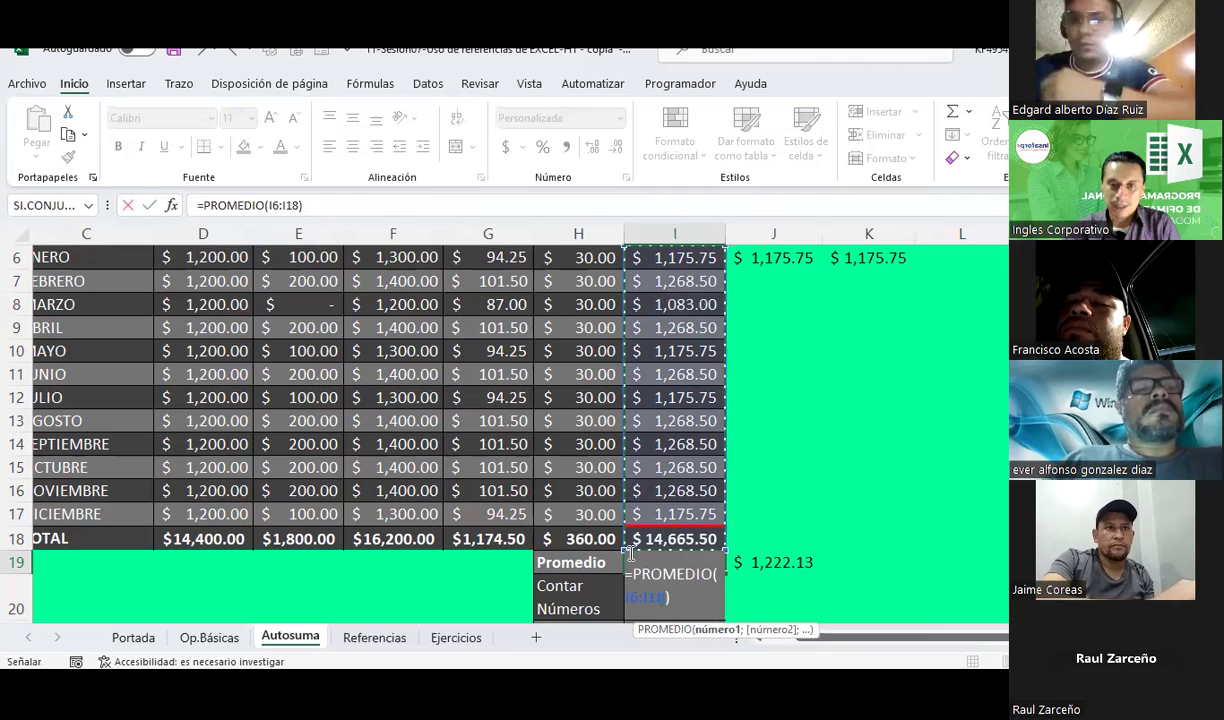
Correct the range to I6:I17 and confirm, giving $1,222.13
{"action": "left_click", "coordinate": [623, 553]}
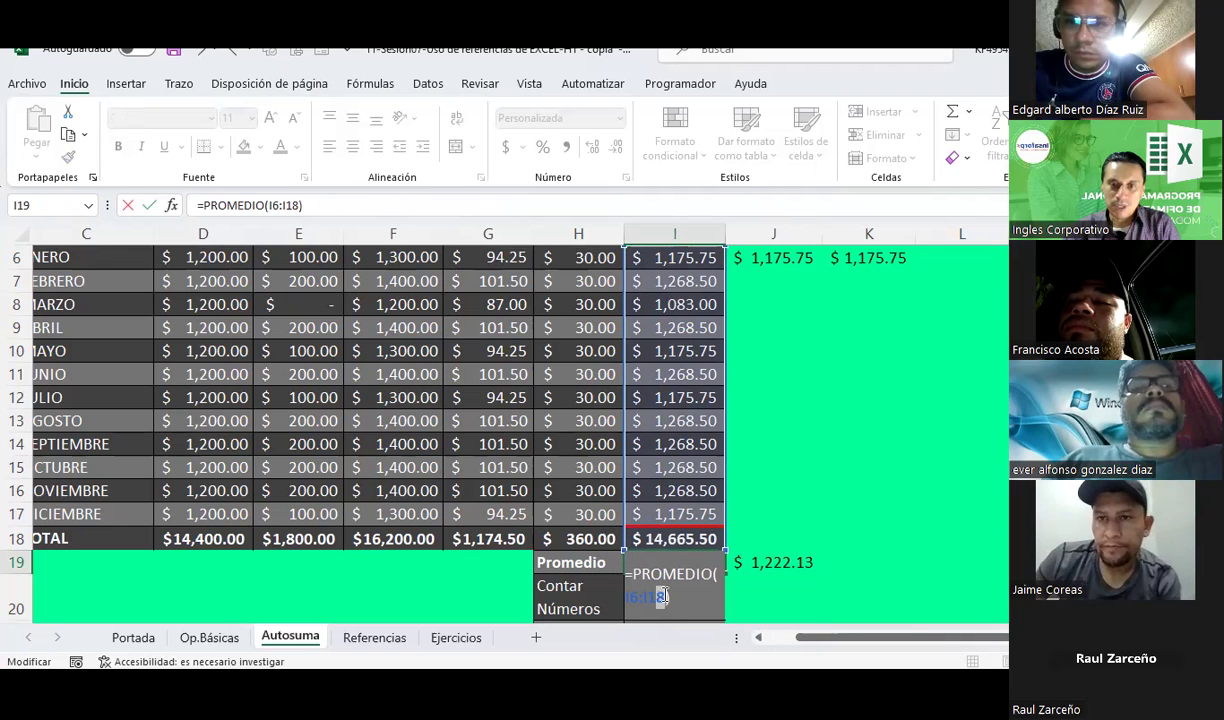
{"action": "left_click", "coordinate": [662, 596]}
{"action": "key", "text": "BackSpace"}
{"action": "type", "text": "7"}
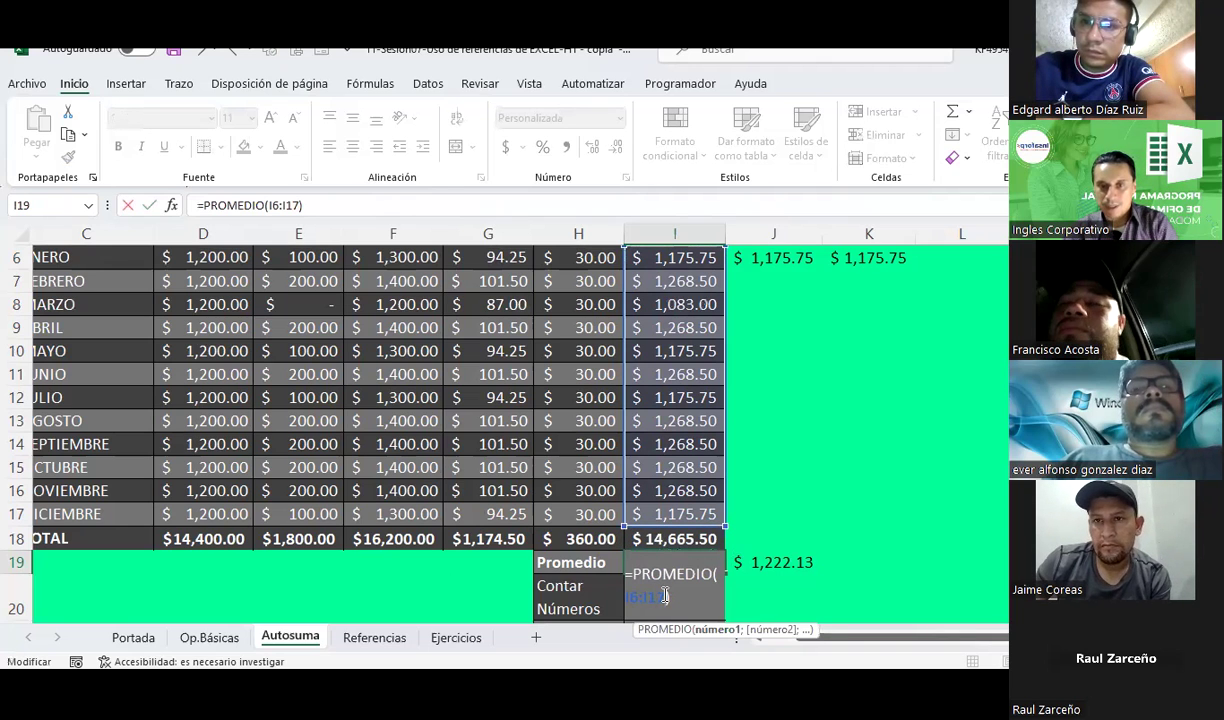
{"action": "key", "text": "Return"}
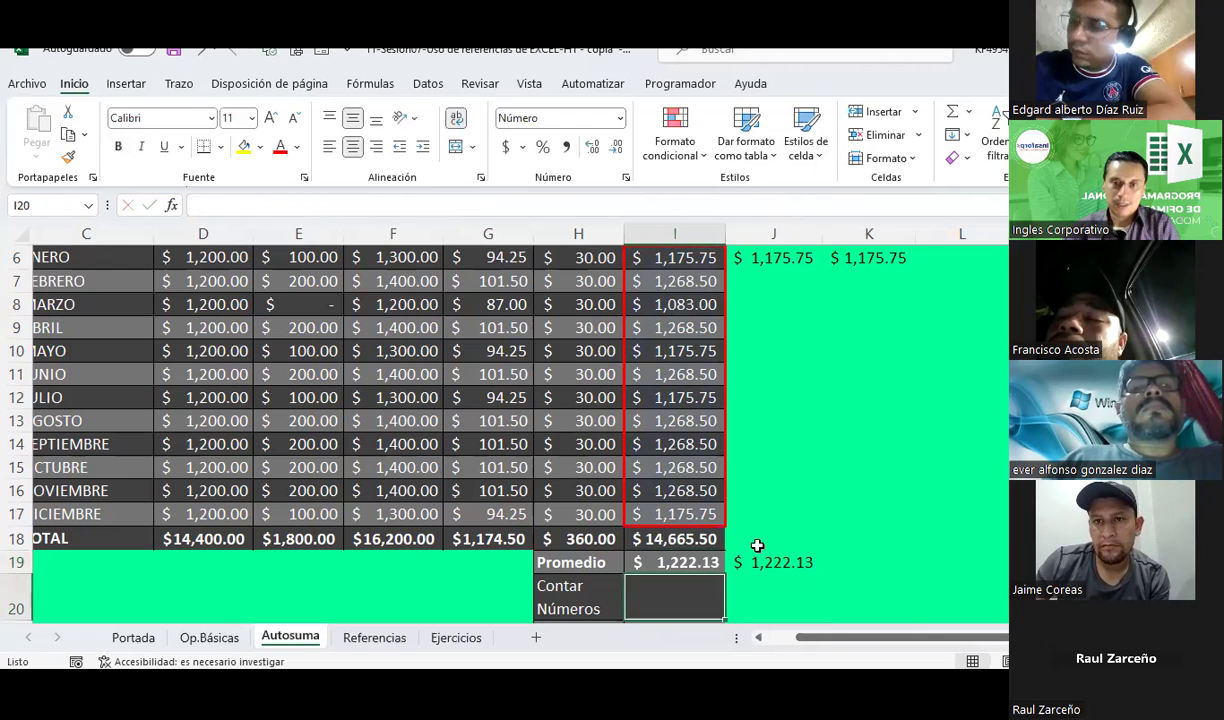
{"action": "scroll", "coordinate": [757, 545], "scroll_direction": "down", "scroll_amount": 2}
{"action": "left_click", "coordinate": [690, 420]}
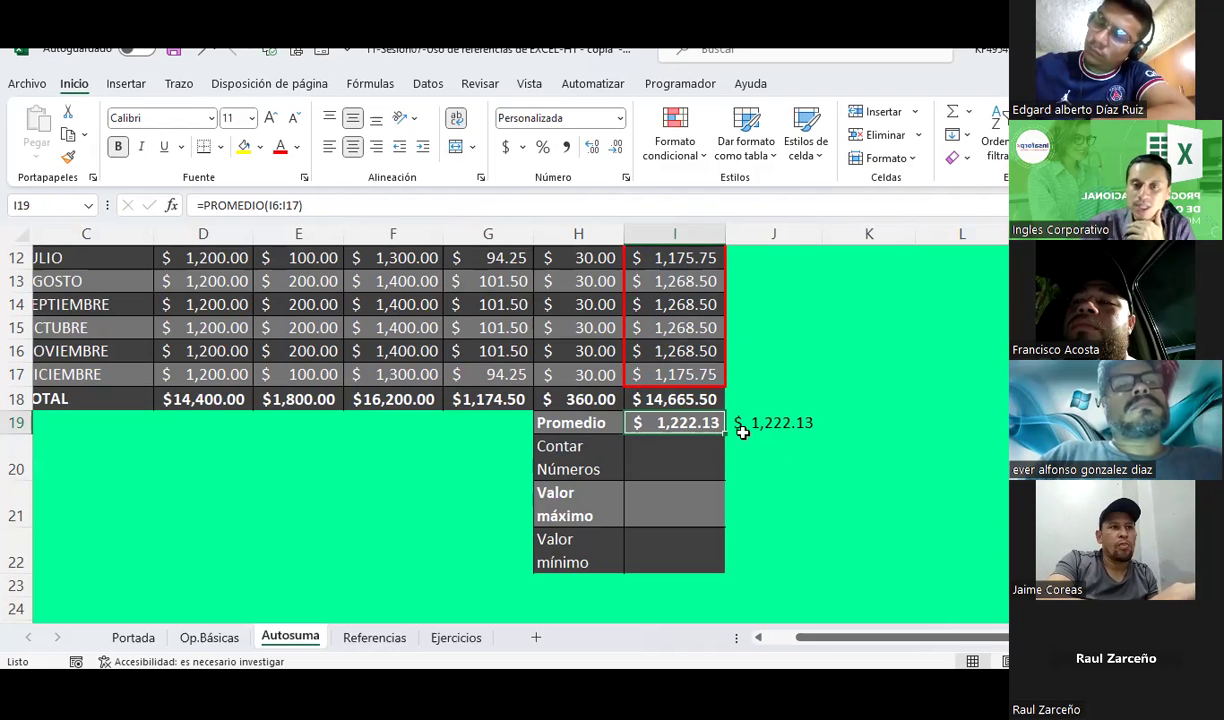
{"action": "left_click_drag", "start_coordinate": [742, 430], "coordinate": [738, 425]}
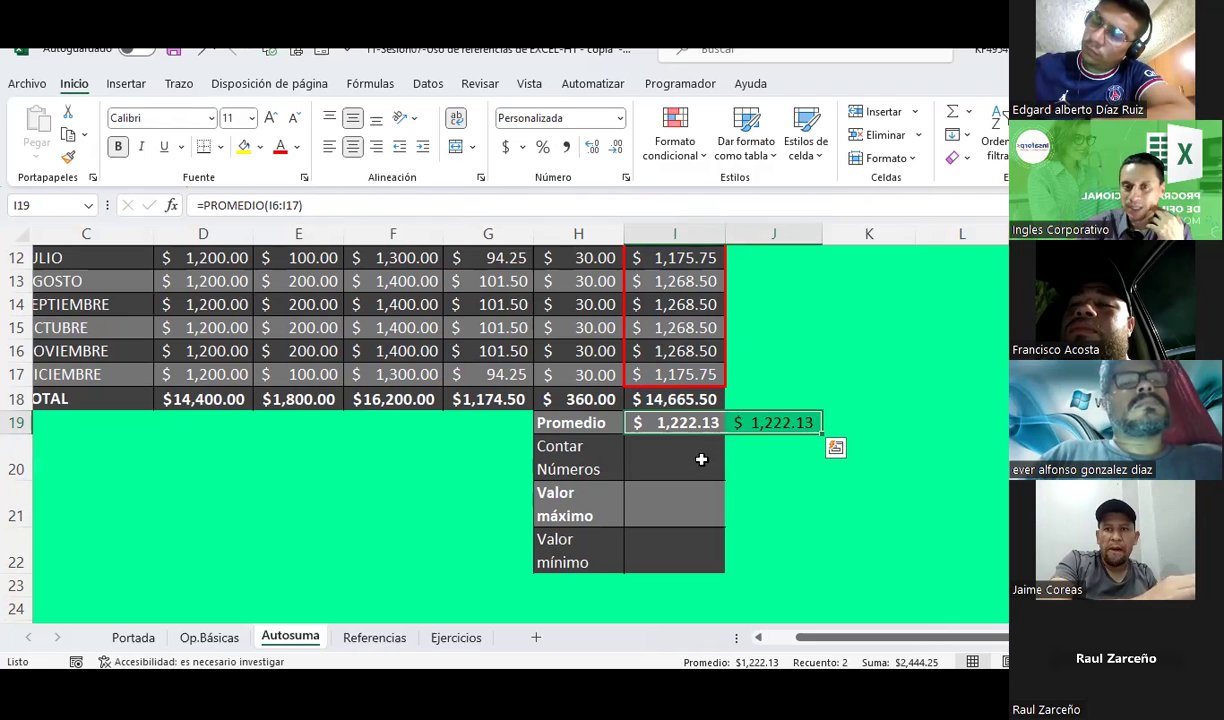
{"action": "left_click", "coordinate": [675, 428]}
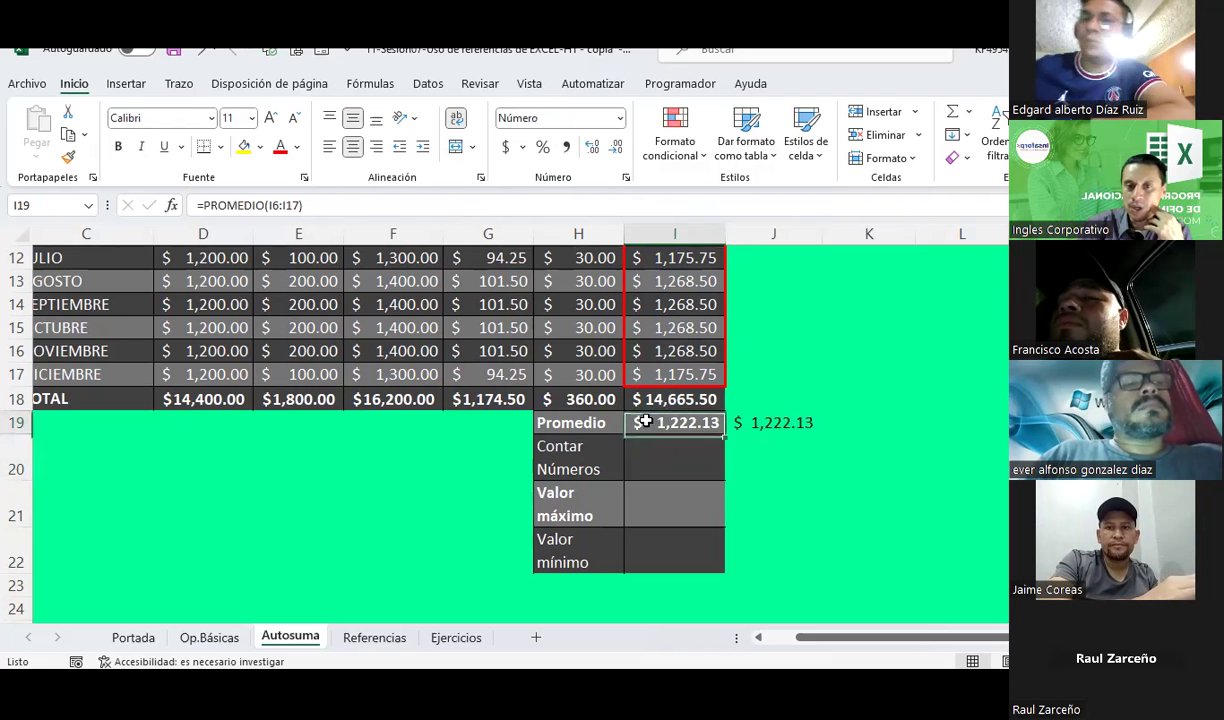
{"action": "left_click", "coordinate": [802, 426]}
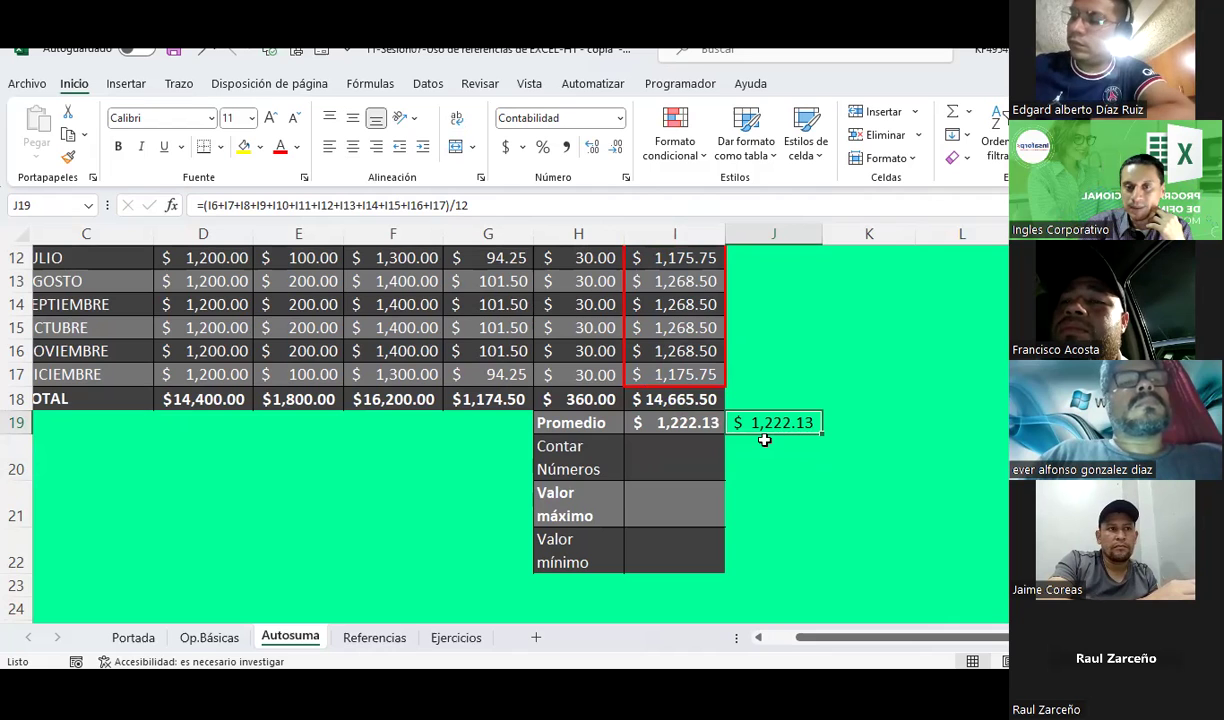
{"action": "left_click", "coordinate": [714, 422]}
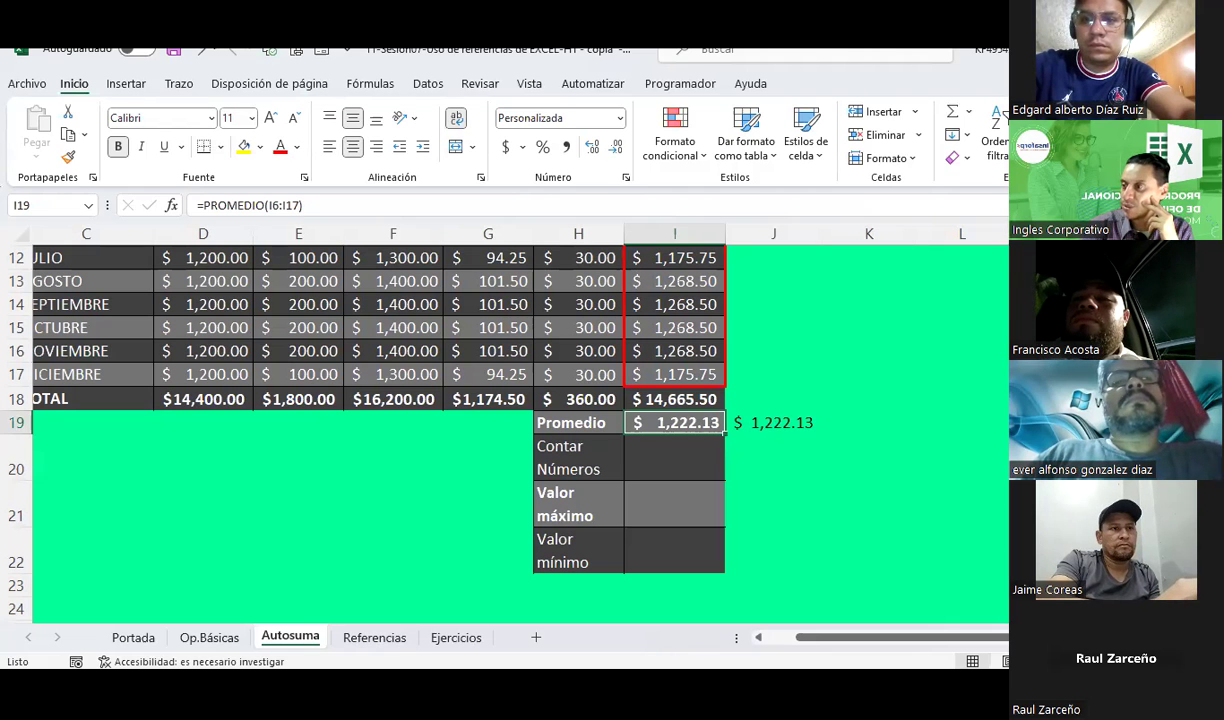
{"action": "key", "text": "alt+Tab"}
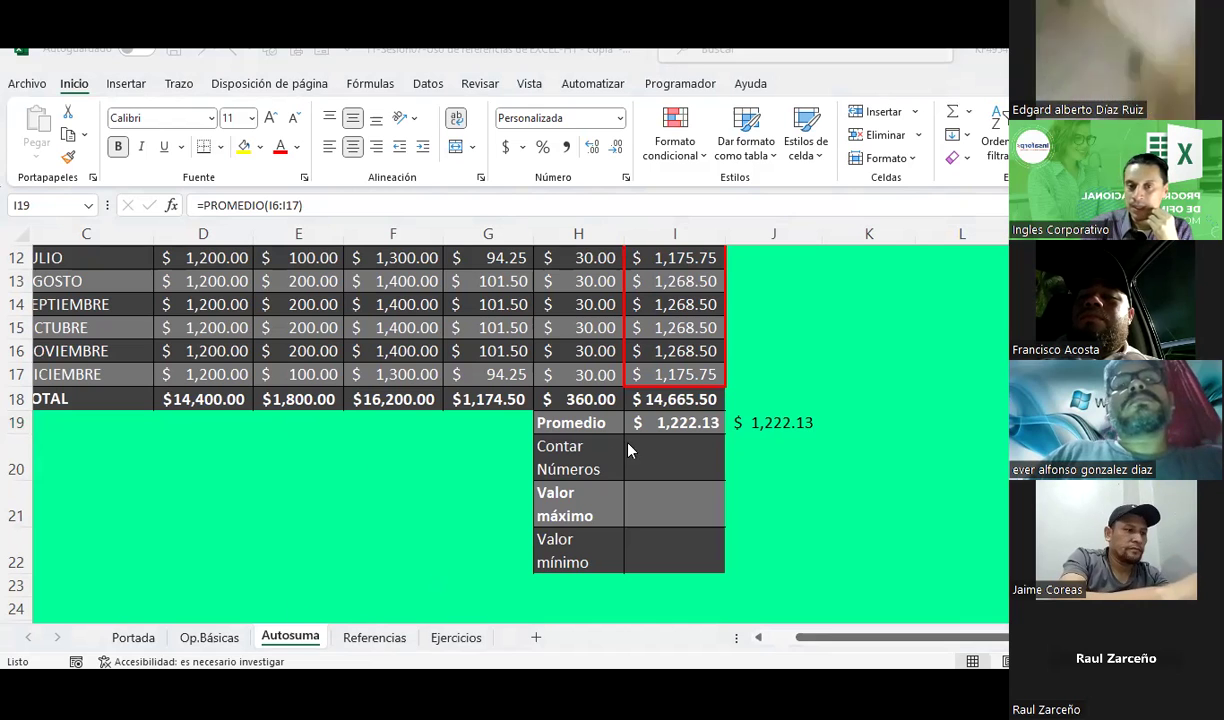
{"action": "left_click", "coordinate": [677, 425]}
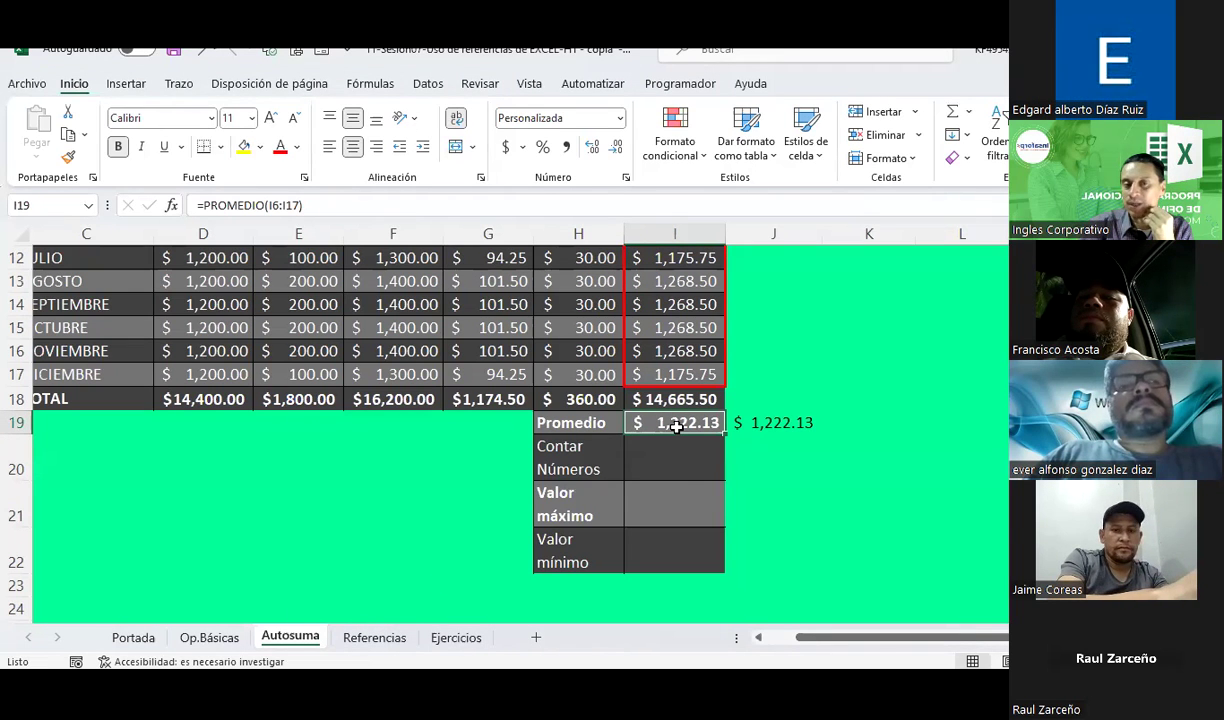
{"action": "left_click", "coordinate": [760, 422]}
{"action": "left_click", "coordinate": [710, 423]}
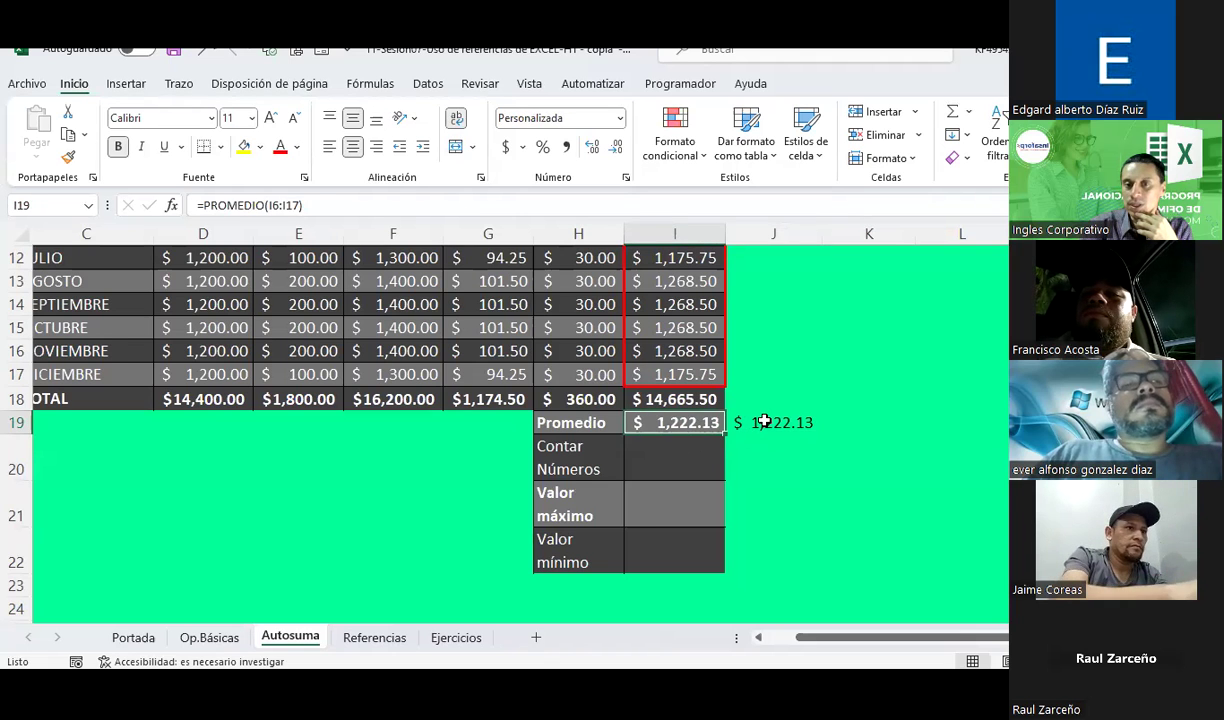
{"action": "left_click", "coordinate": [763, 422]}
{"action": "scroll", "coordinate": [765, 420], "scroll_direction": "up", "scroll_amount": 3}
{"action": "left_click", "coordinate": [662, 333]}
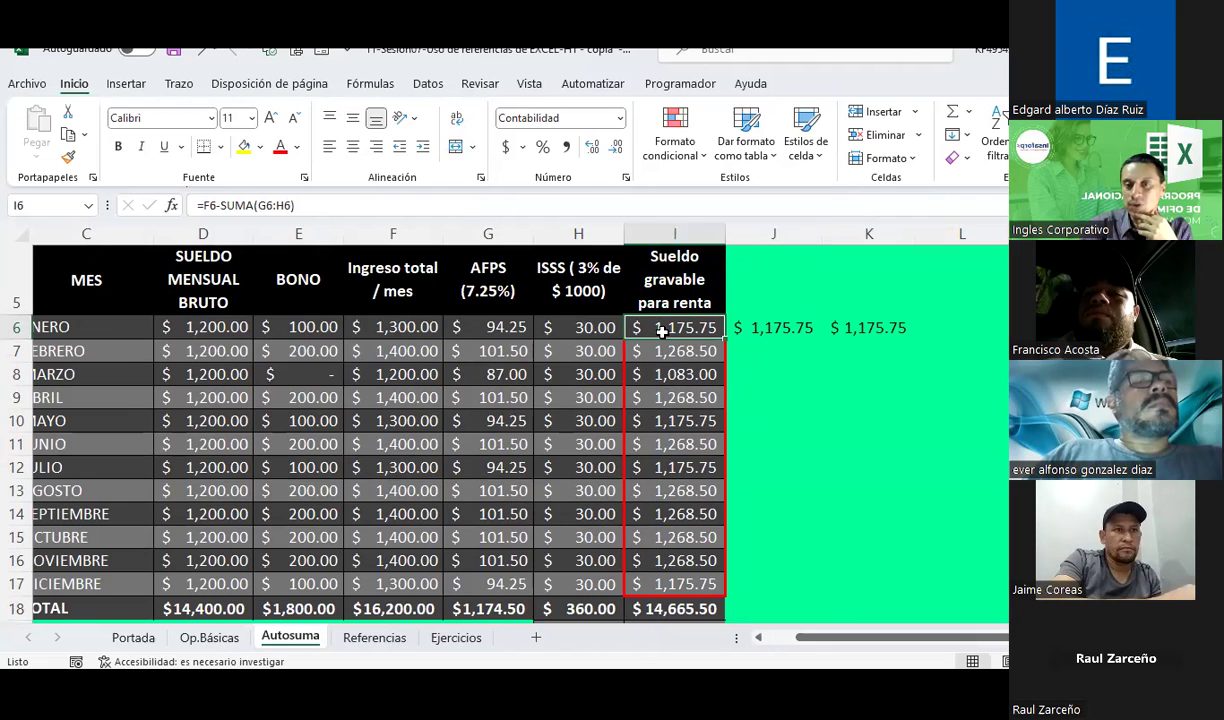
{"action": "left_click", "coordinate": [768, 326]}
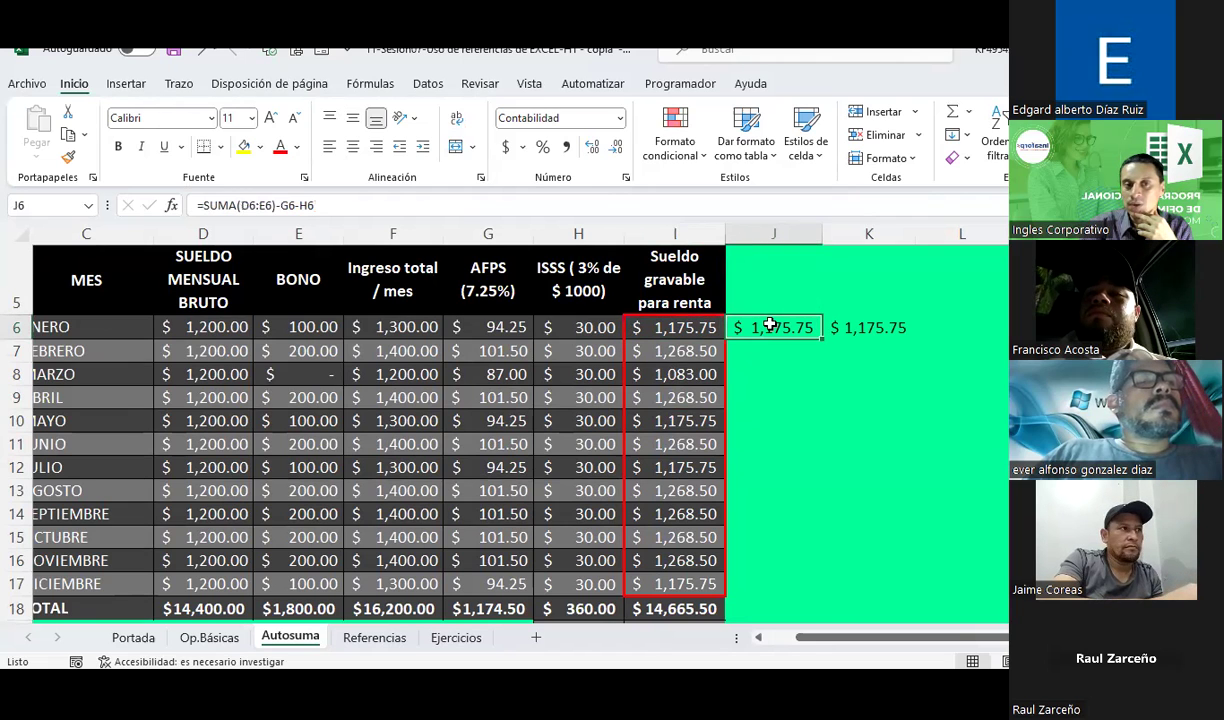
{"action": "left_click", "coordinate": [904, 333]}
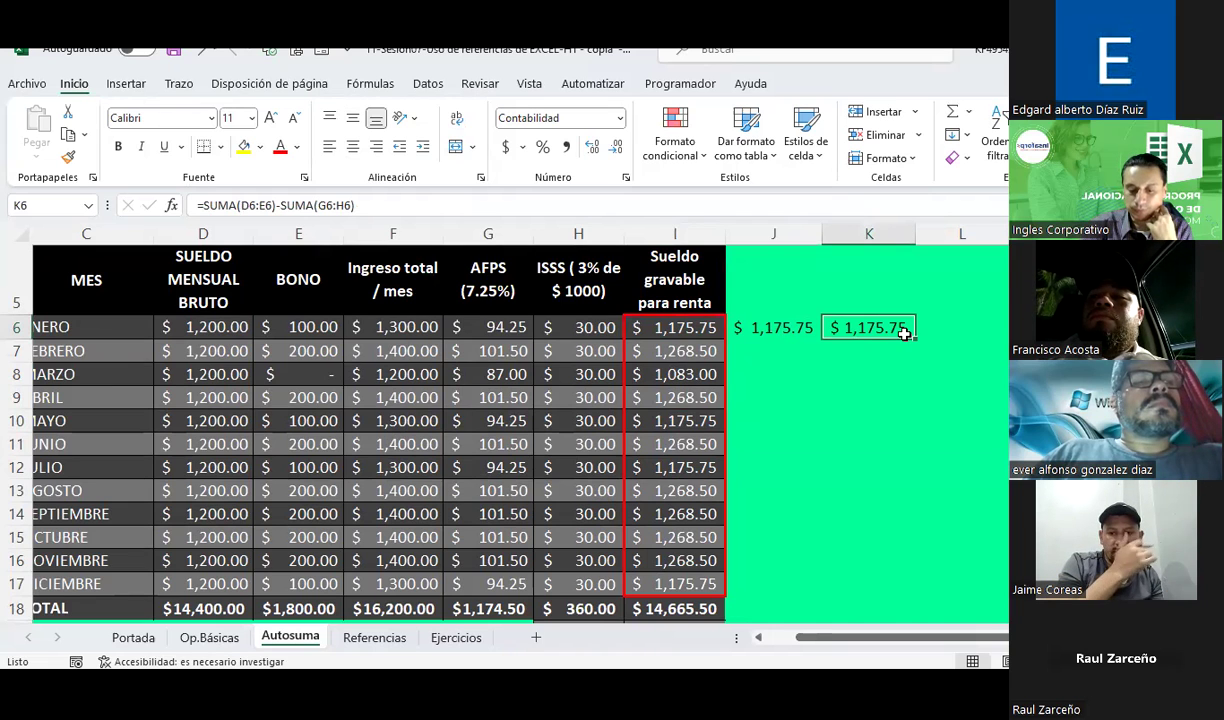
{"action": "scroll", "coordinate": [904, 334], "scroll_direction": "down", "scroll_amount": 2}
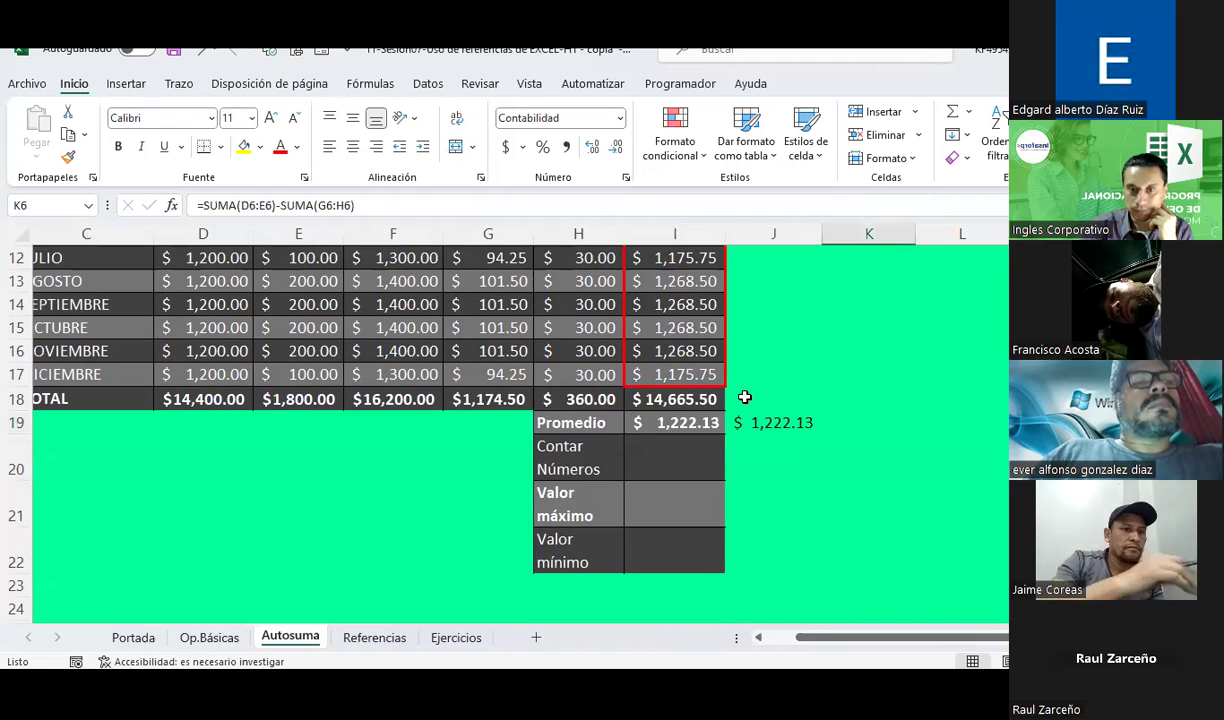
{"action": "left_click", "coordinate": [680, 421]}
{"action": "left_click", "coordinate": [759, 418]}
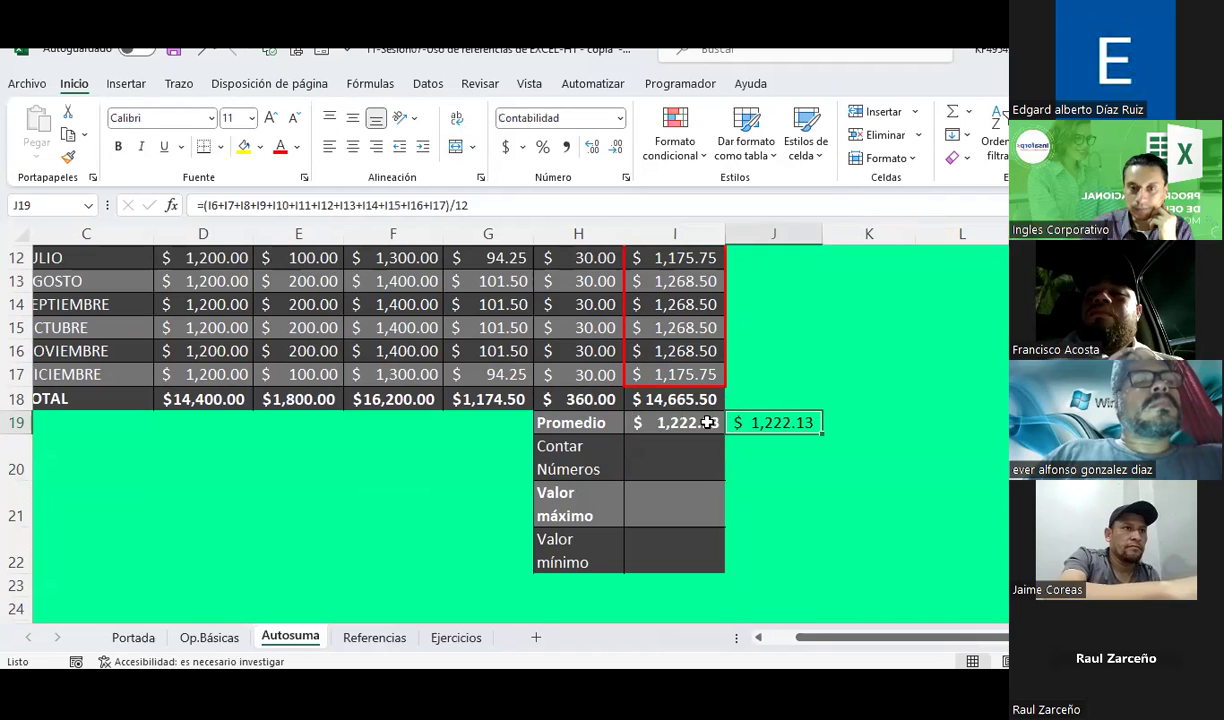
{"action": "left_click", "coordinate": [708, 423]}
{"action": "left_click", "coordinate": [773, 424]}
{"action": "key", "text": "Left"}
{"action": "key", "text": "Right"}
{"action": "left_click", "coordinate": [706, 423]}
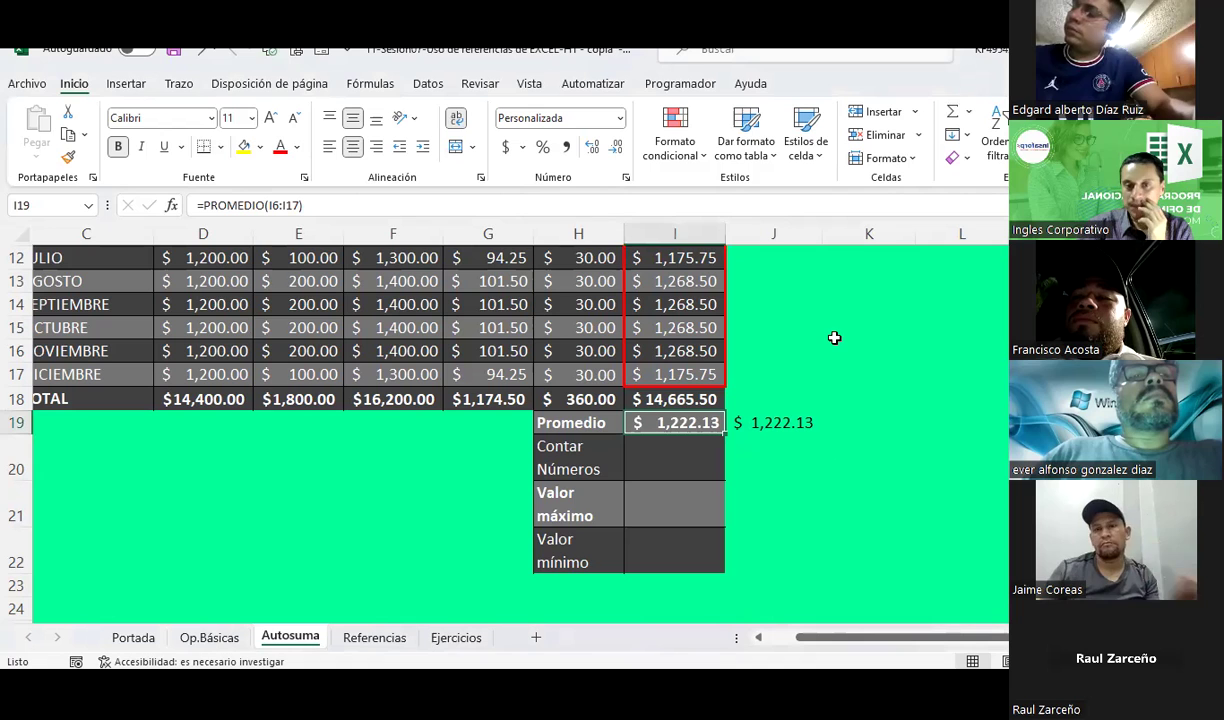
Select the twelve monthly taxable salaries I6:I17
{"action": "left_click", "coordinate": [570, 468]}
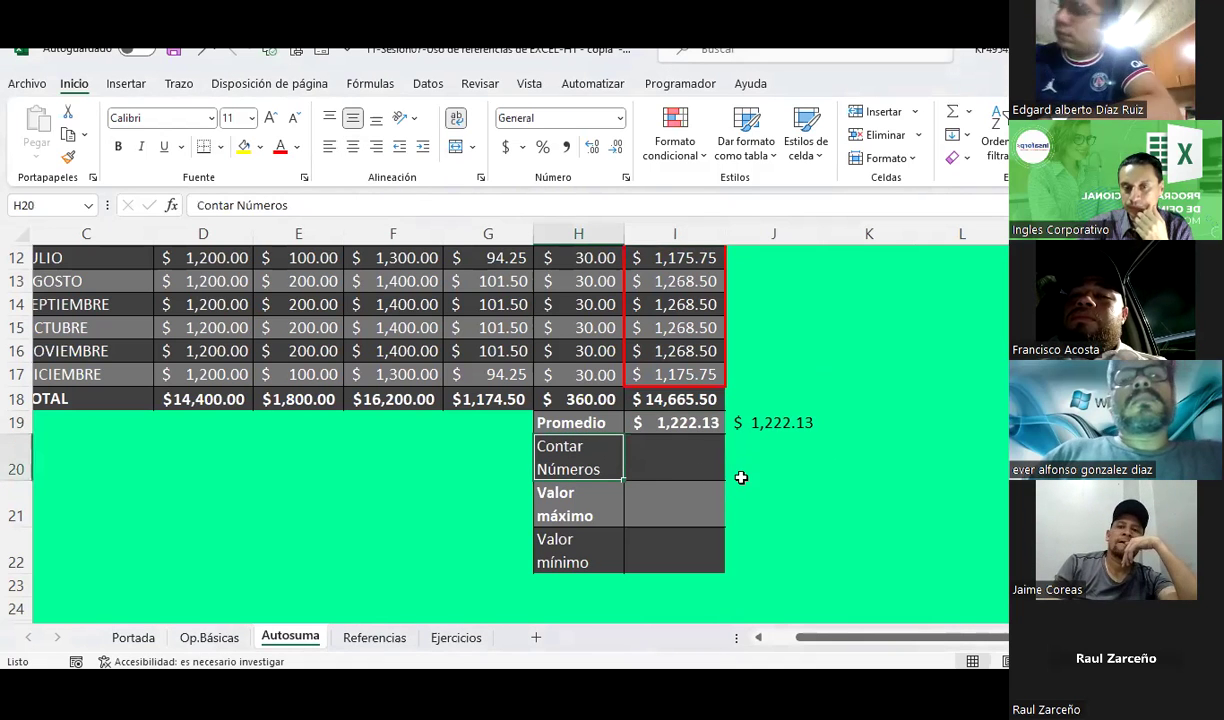
{"action": "left_click", "coordinate": [687, 452]}
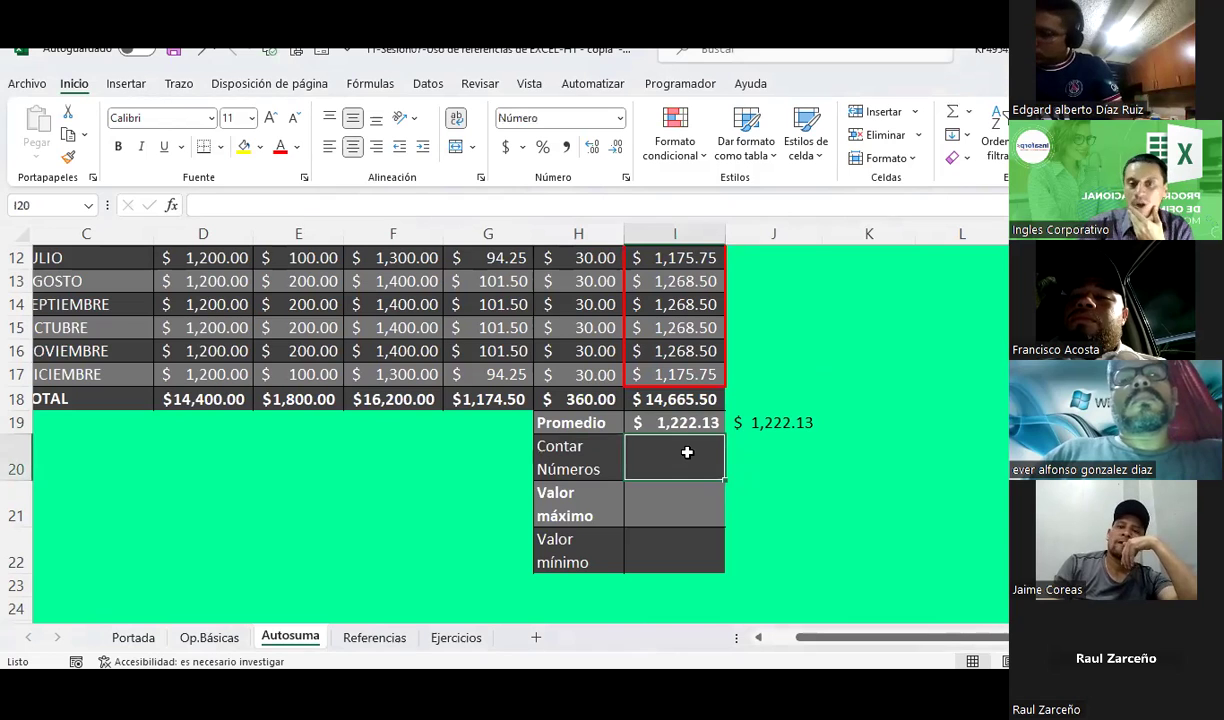
{"action": "scroll", "coordinate": [687, 452], "scroll_direction": "up", "scroll_amount": 2}
{"action": "scroll", "coordinate": [687, 452], "scroll_direction": "up", "scroll_amount": 1}
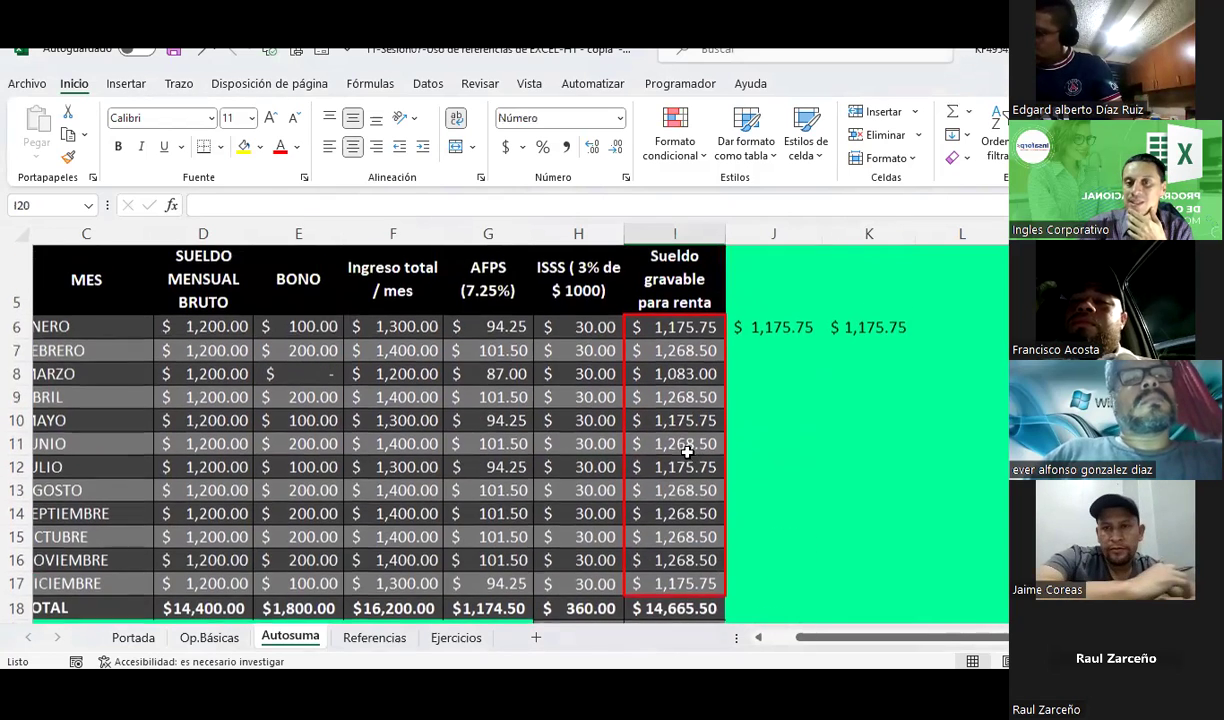
{"action": "scroll", "coordinate": [687, 452], "scroll_direction": "down", "scroll_amount": 1}
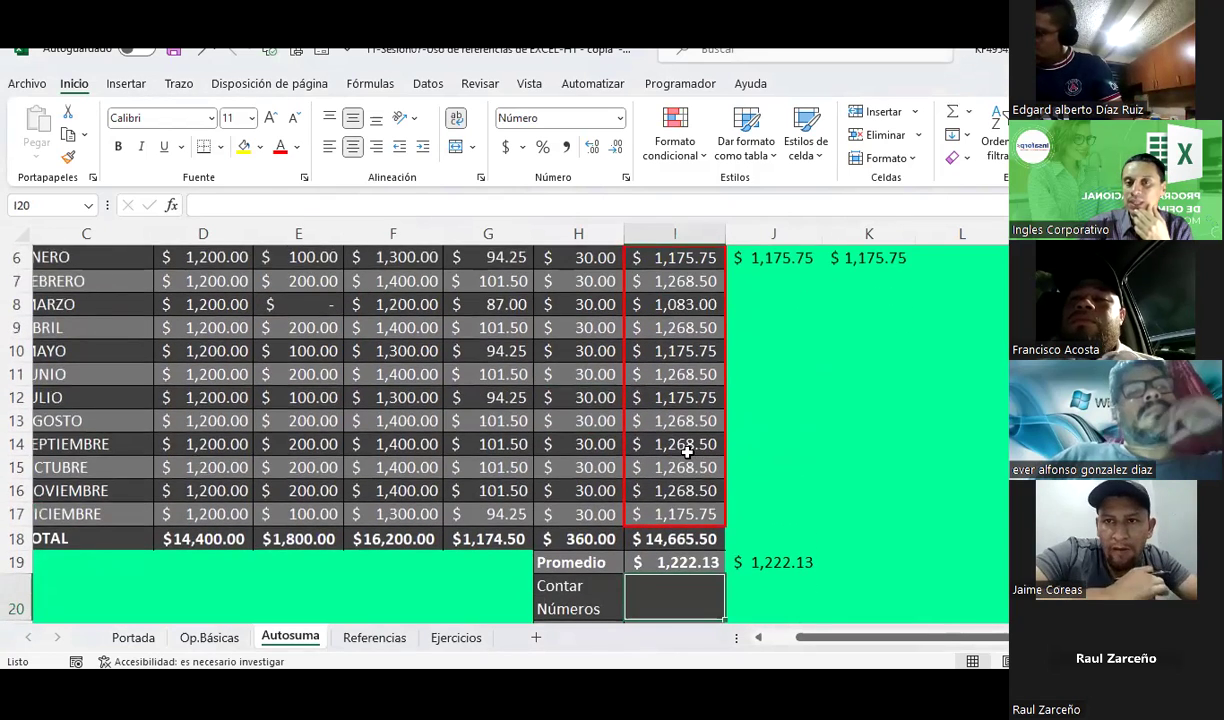
{"action": "left_click", "coordinate": [703, 257]}
{"action": "left_click_drag", "start_coordinate": [703, 257], "coordinate": [702, 511]}
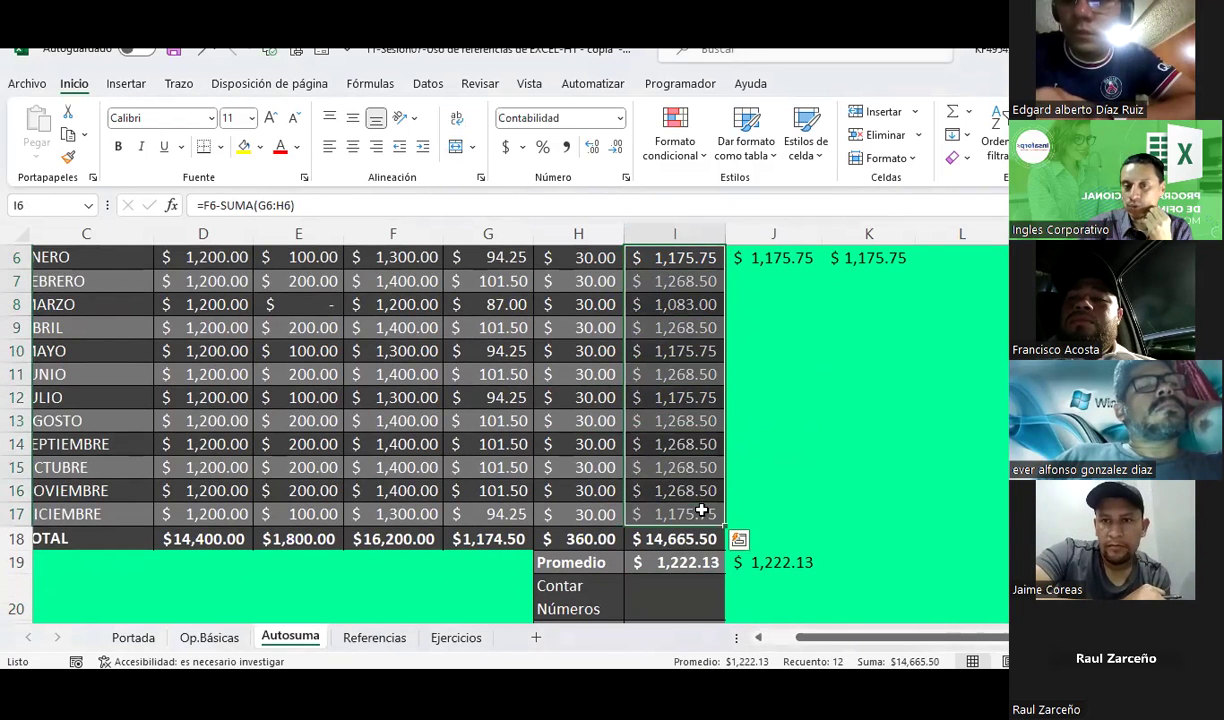
{"action": "scroll", "coordinate": [702, 511], "scroll_direction": "down", "scroll_amount": 1}
{"action": "scroll", "coordinate": [700, 505], "scroll_direction": "down", "scroll_amount": 1}
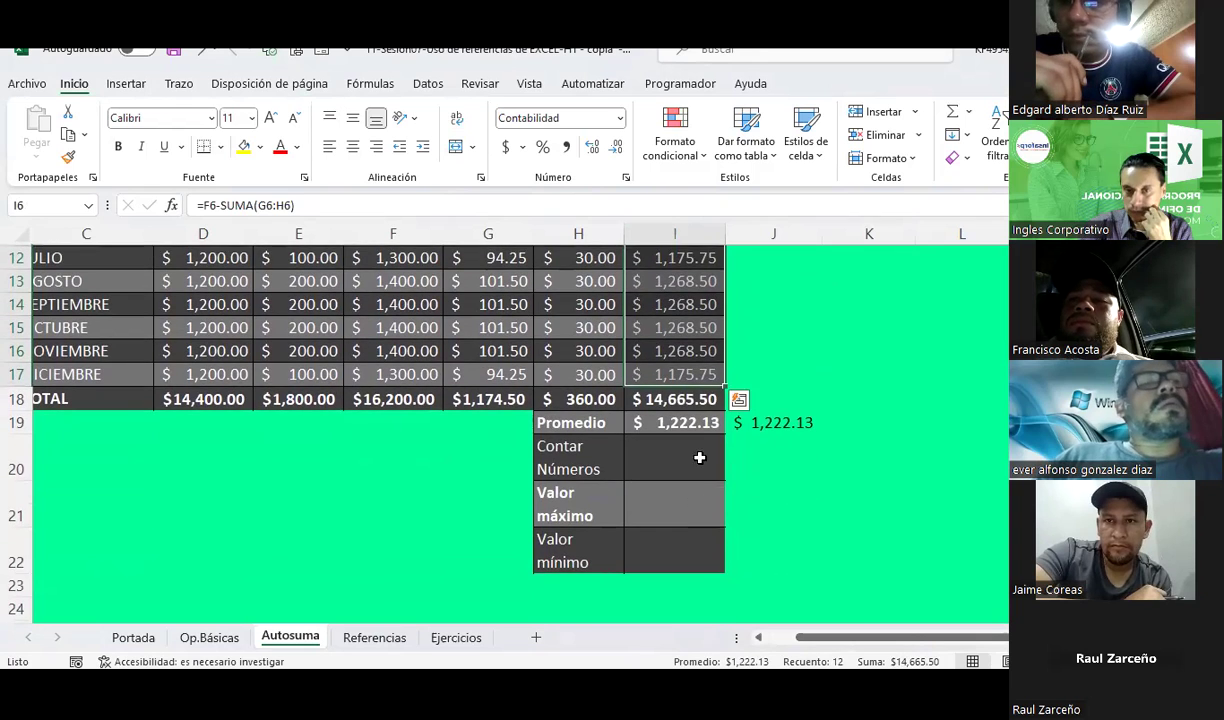
Insert =CONTAR(I6:I17) into the Contar Números cell I20, returning 12
{"action": "left_click", "coordinate": [703, 447]}
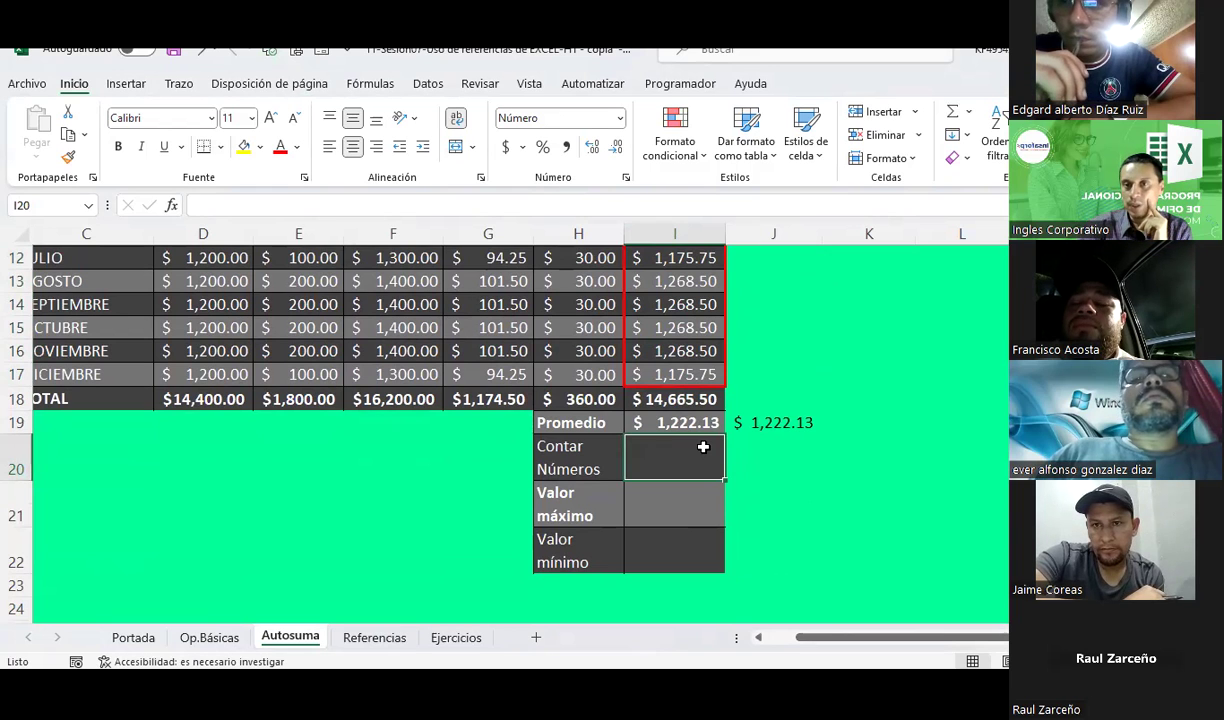
{"action": "left_click", "coordinate": [971, 112]}
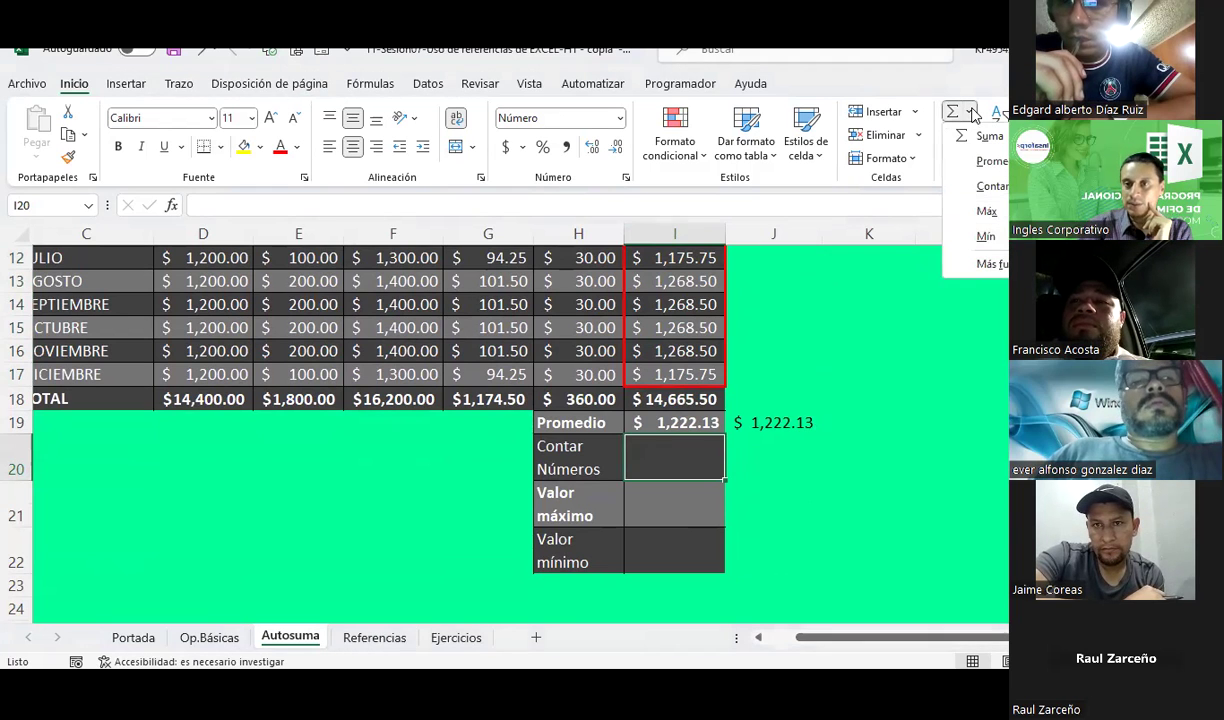
{"action": "left_click", "coordinate": [995, 186]}
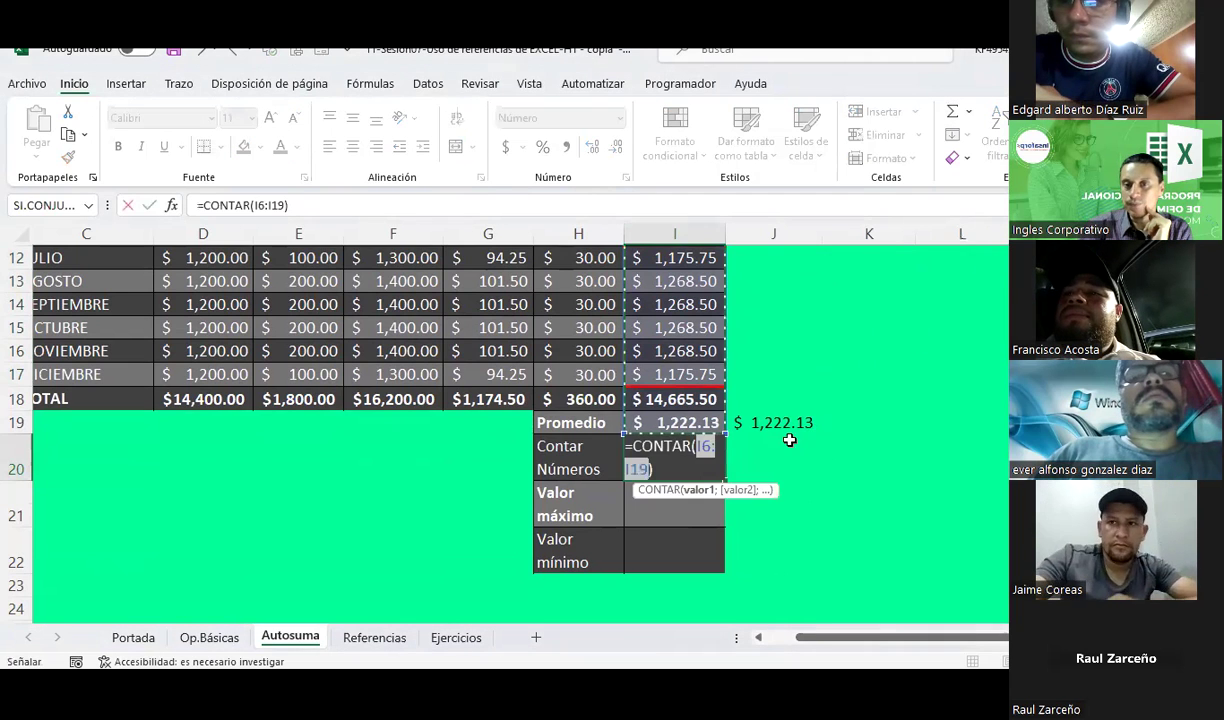
{"action": "scroll", "coordinate": [700, 450], "scroll_direction": "up", "scroll_amount": 2}
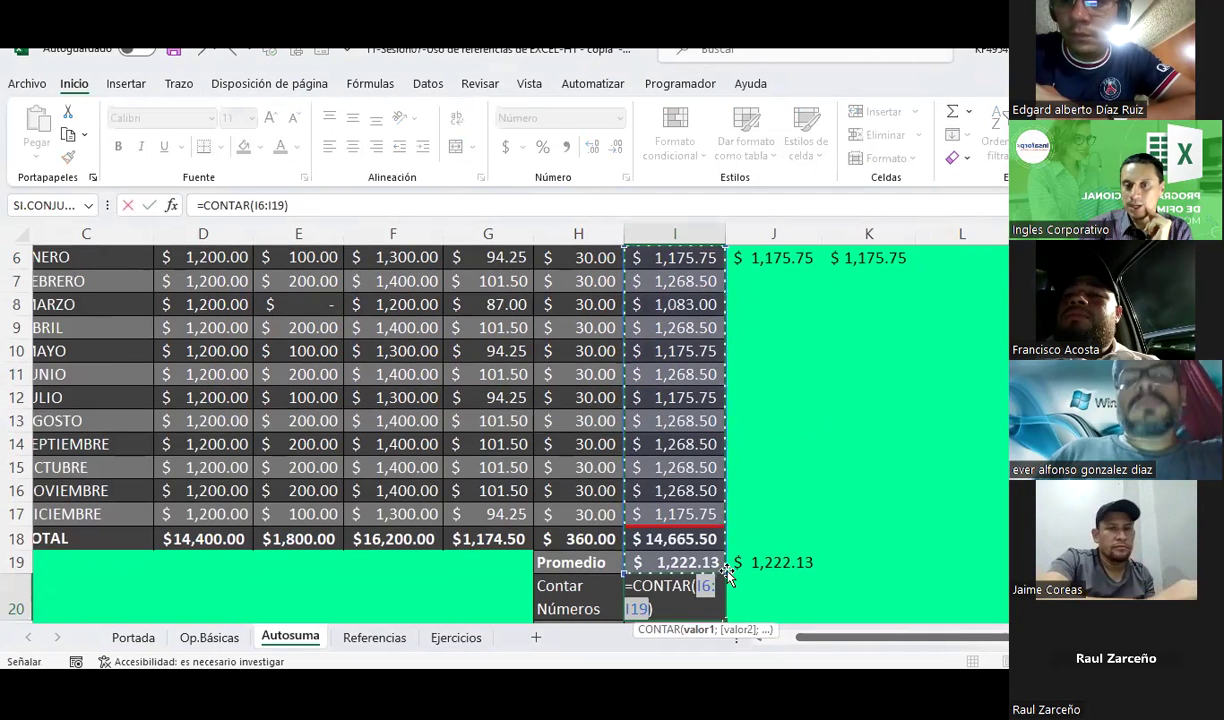
{"action": "left_click_drag", "start_coordinate": [717, 566], "coordinate": [717, 527]}
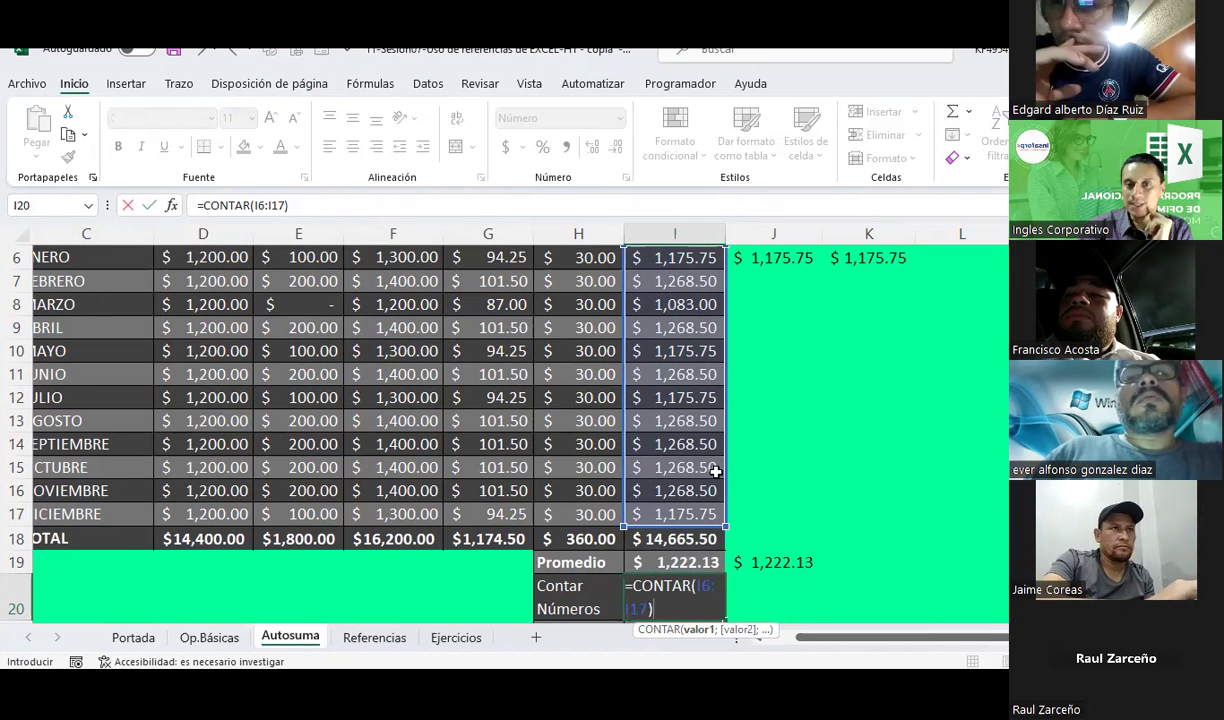
{"action": "scroll", "coordinate": [716, 471], "scroll_direction": "up", "scroll_amount": 1}
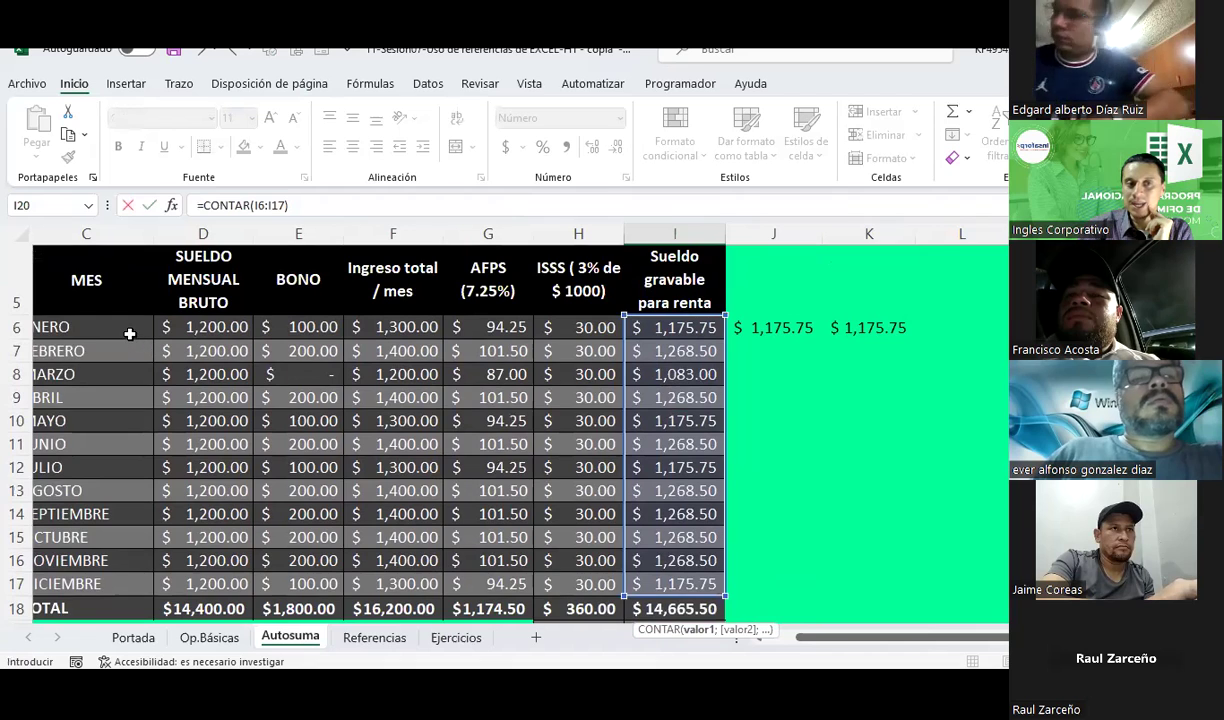
{"action": "scroll", "coordinate": [128, 331], "scroll_direction": "down", "scroll_amount": 1}
{"action": "scroll", "coordinate": [128, 331], "scroll_direction": "down", "scroll_amount": 1}
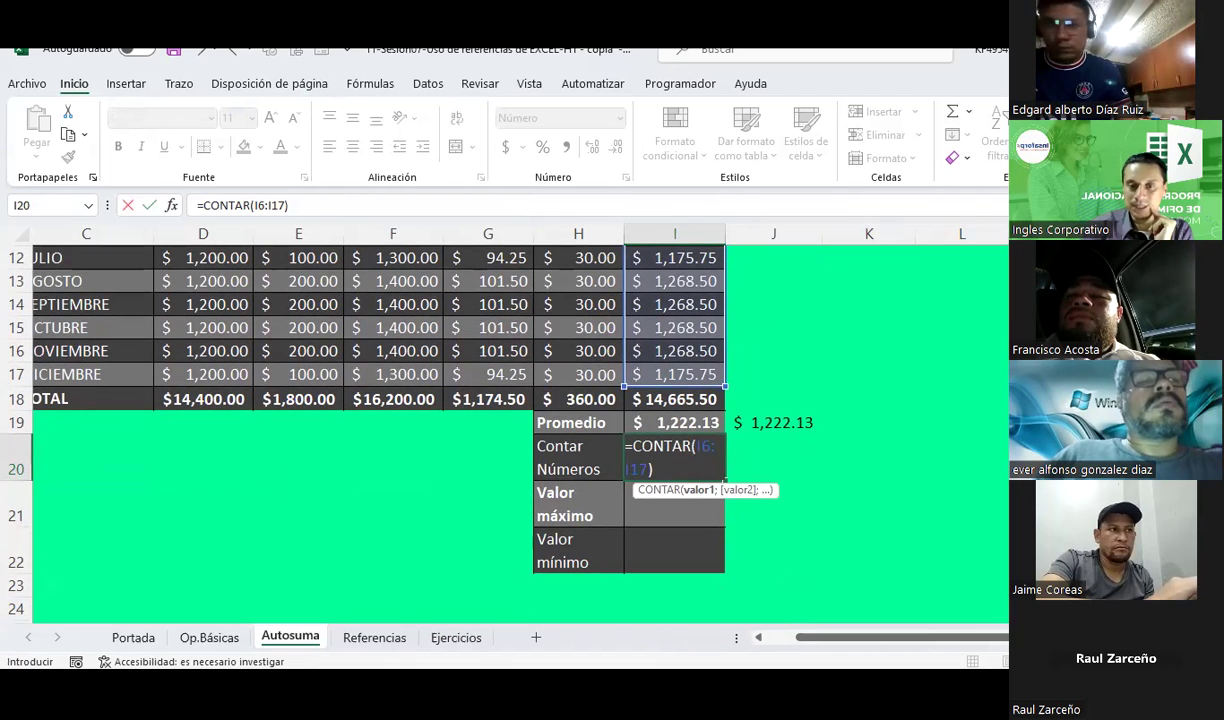
{"action": "key", "text": "Return"}
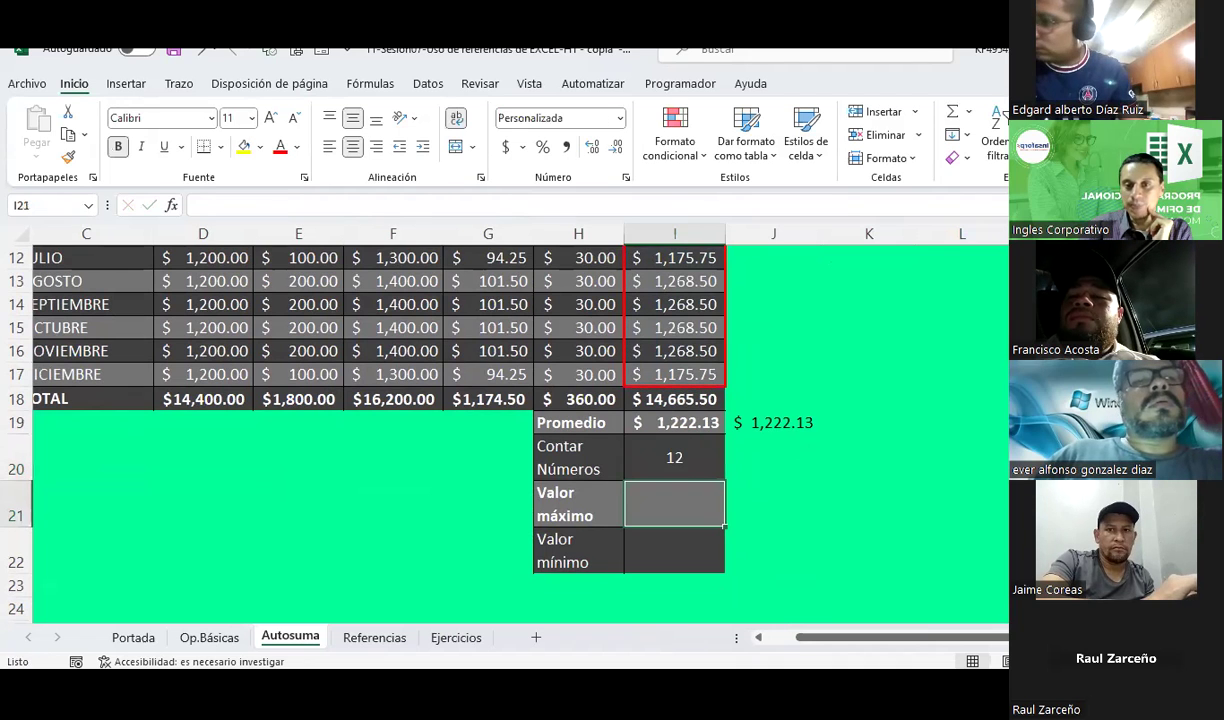
Recheck the CONTAR formula in I20 and save the workbook
{"action": "left_click", "coordinate": [674, 457]}
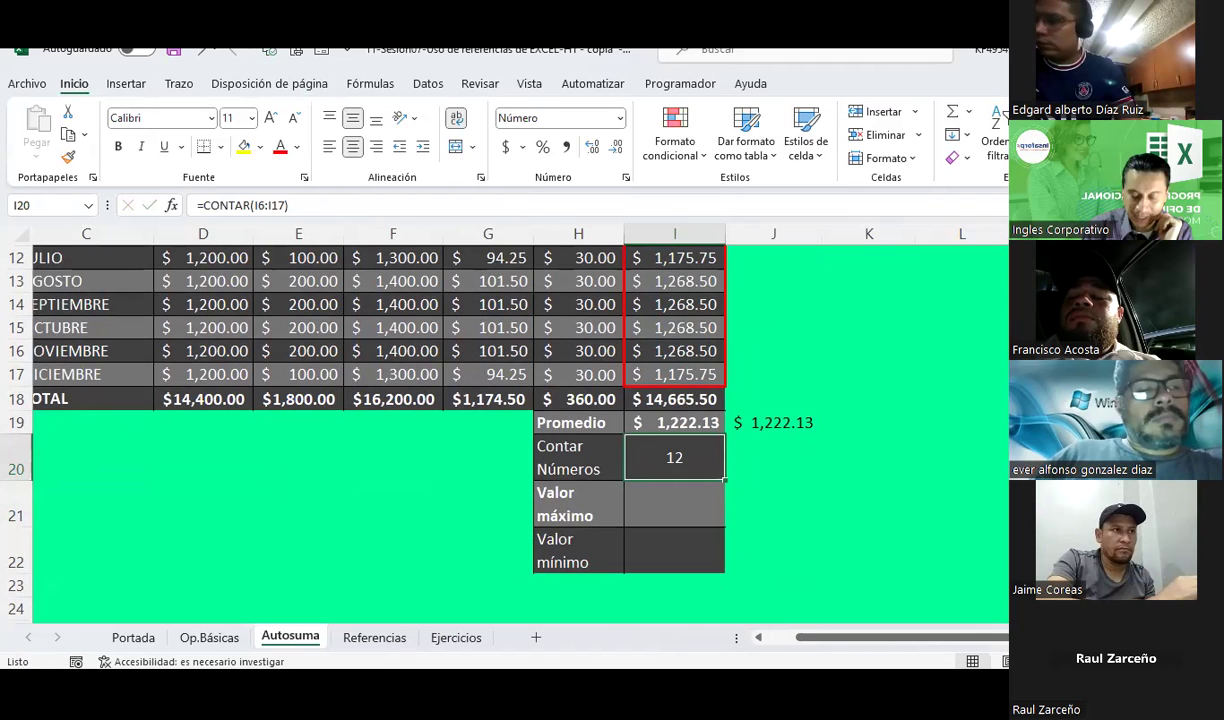
{"action": "key", "text": "ctrl+s"}
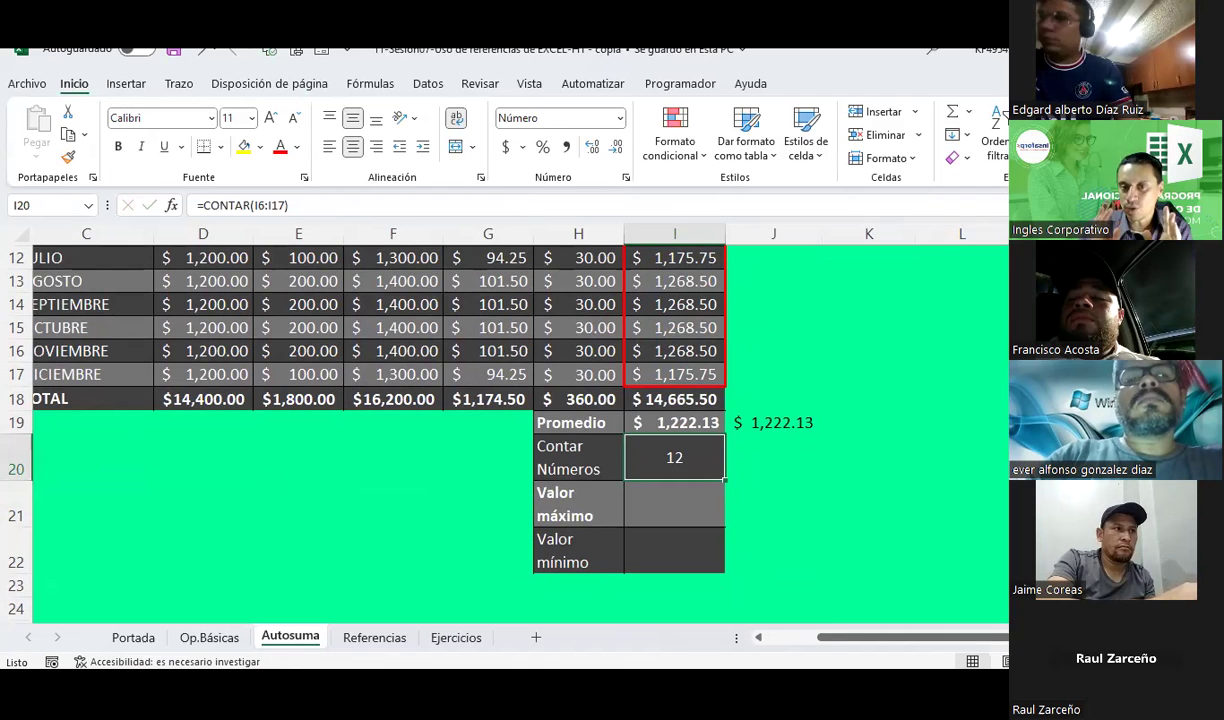
{"action": "scroll", "coordinate": [690, 423], "scroll_direction": "up", "scroll_amount": 1}
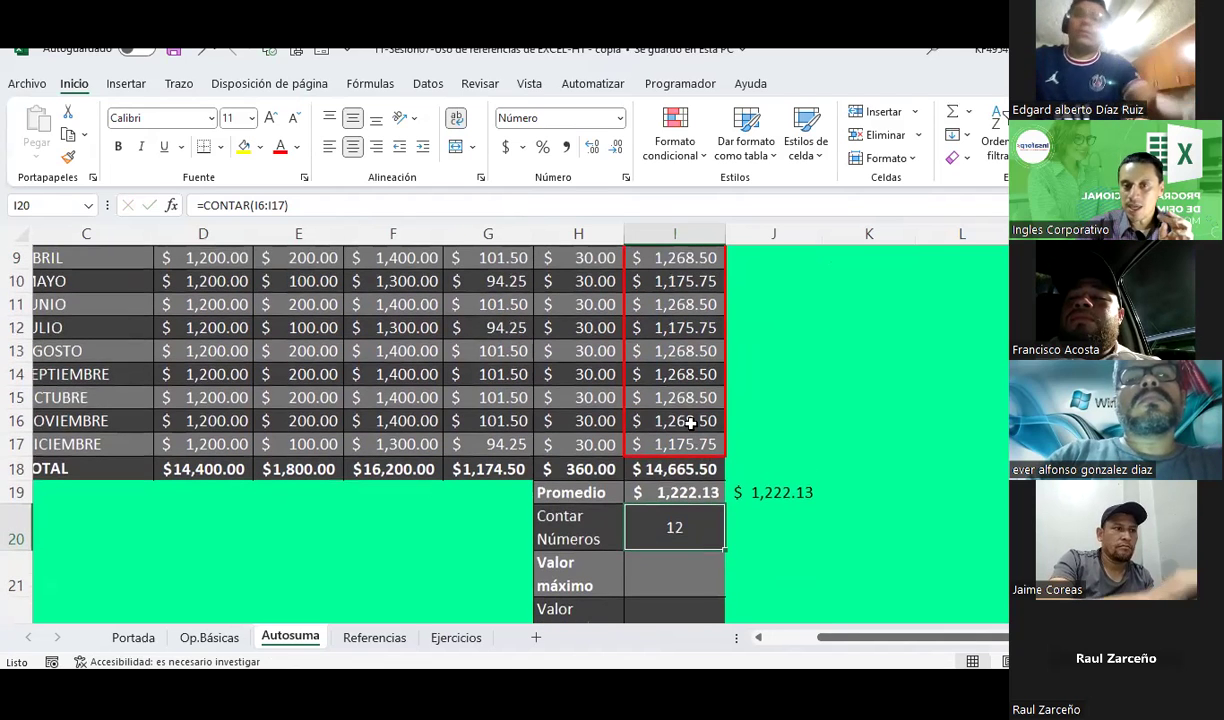
{"action": "left_click", "coordinate": [686, 401]}
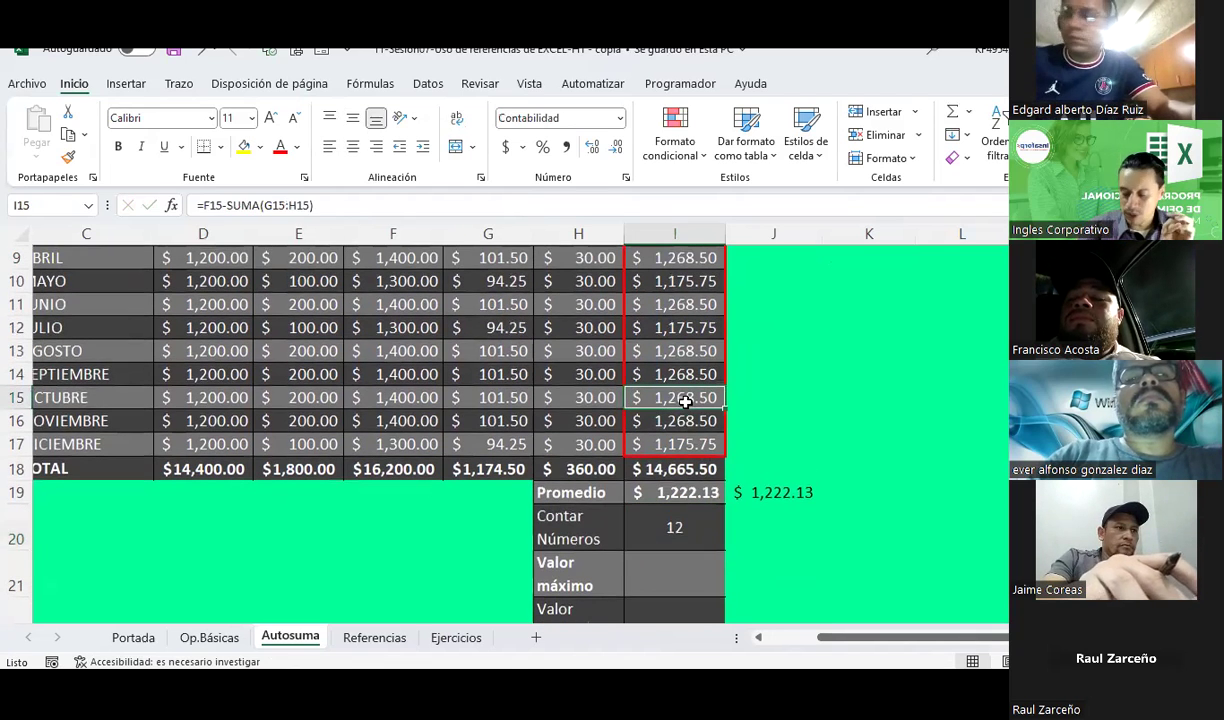
{"action": "key", "text": "Delete"}
{"action": "key", "text": "Down"}
{"action": "key", "text": "Down"}
{"action": "key", "text": "Down"}
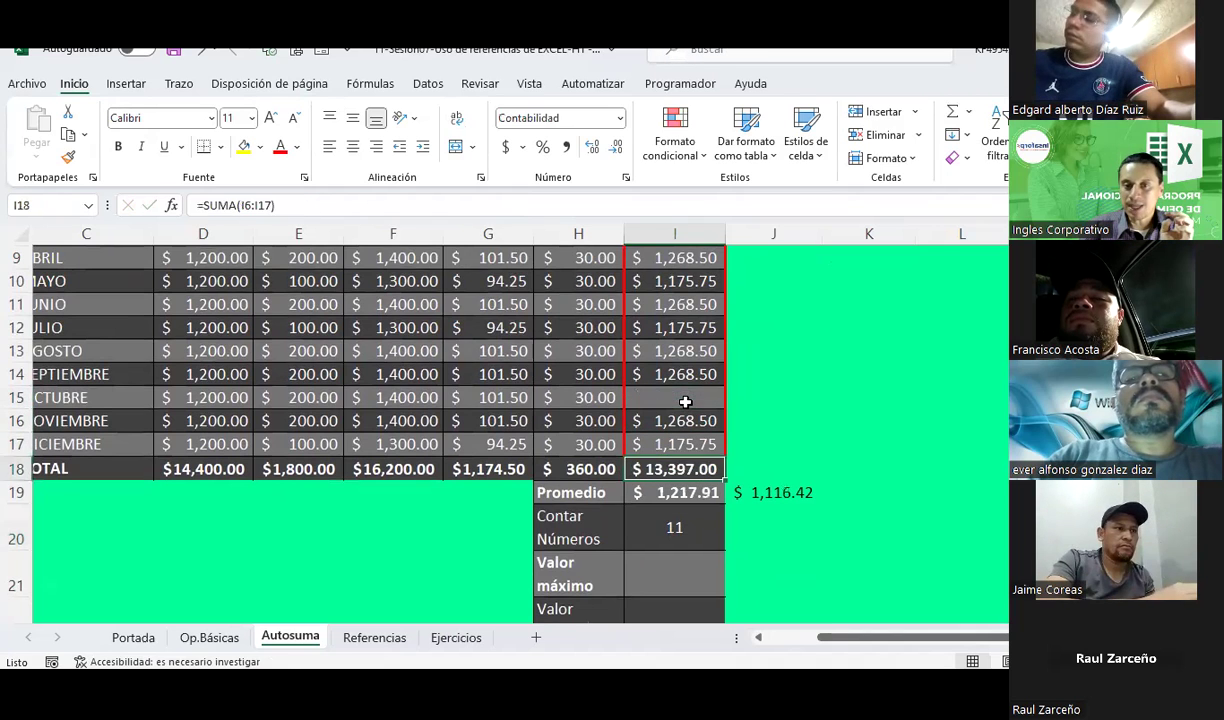
{"action": "key", "text": "Down"}
{"action": "key", "text": "Down"}
{"action": "key", "text": "Up"}
{"action": "key", "text": "Up"}
{"action": "key", "text": "Up"}
{"action": "key", "text": "Up"}
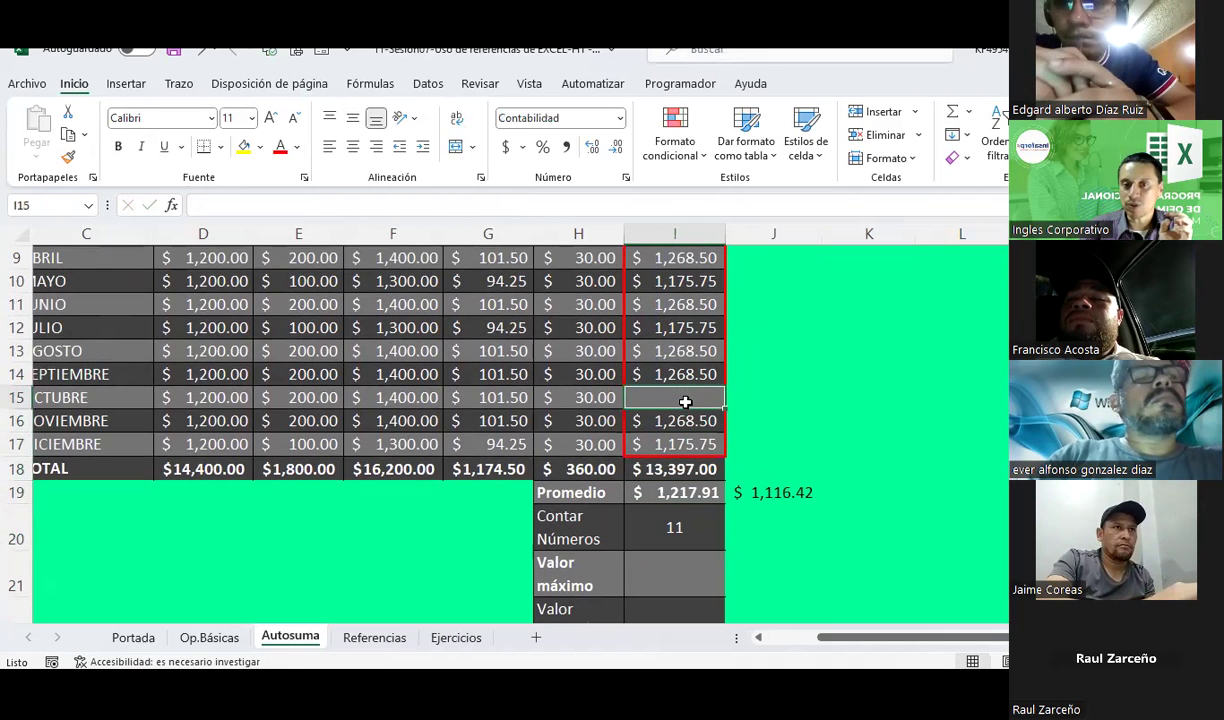
{"action": "key", "text": "Down"}
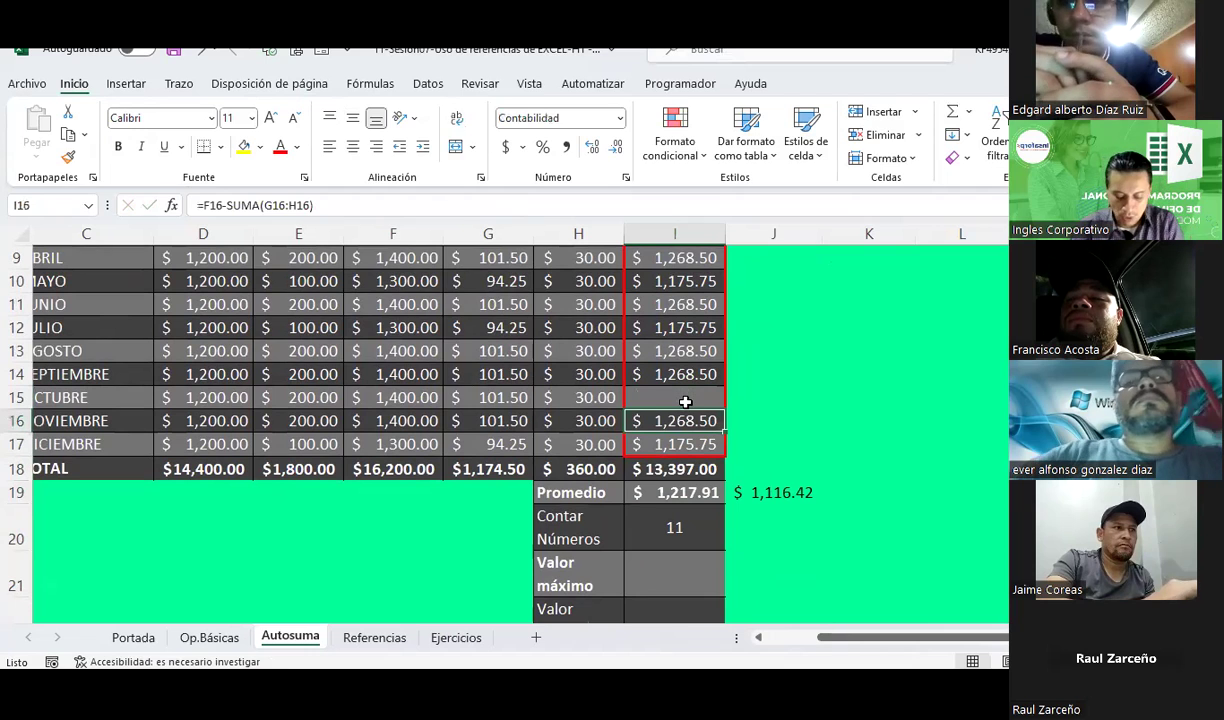
{"action": "type", "text": "Excel"}
{"action": "key", "text": "Return"}
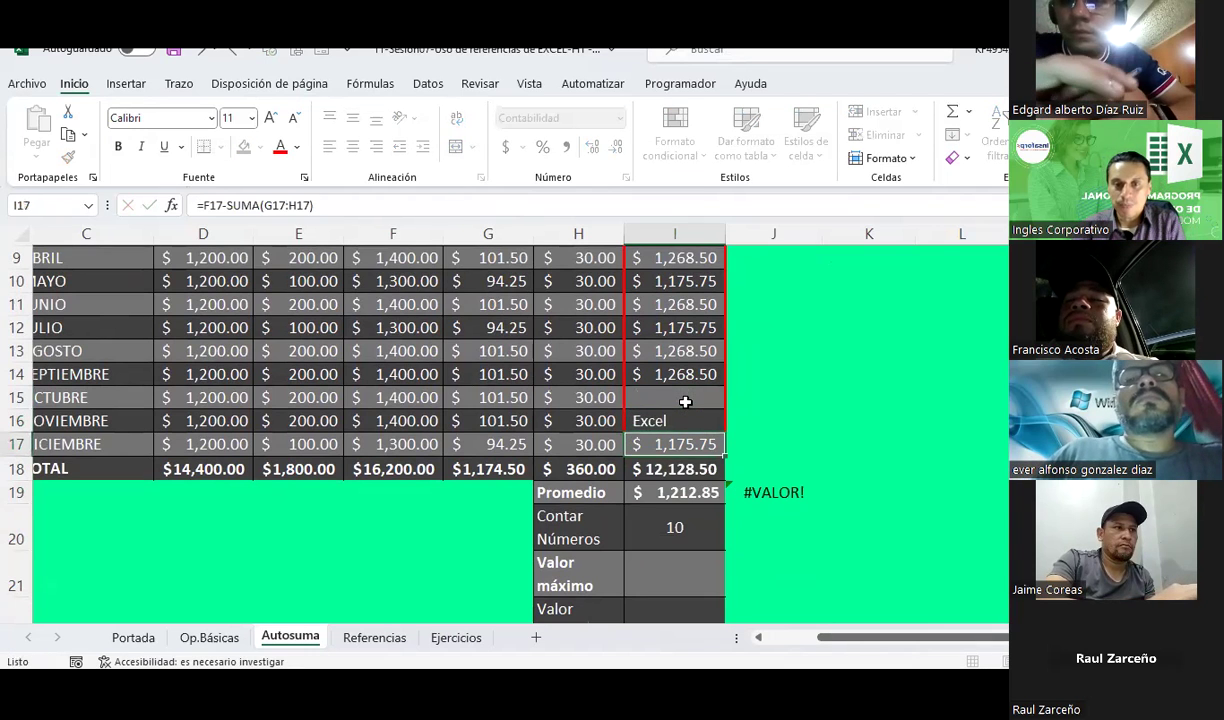
{"action": "key", "text": "Down"}
{"action": "key", "text": "Down"}
{"action": "key", "text": "Down"}
{"action": "key", "text": "Up"}
{"action": "key", "text": "Up"}
{"action": "key", "text": "Up"}
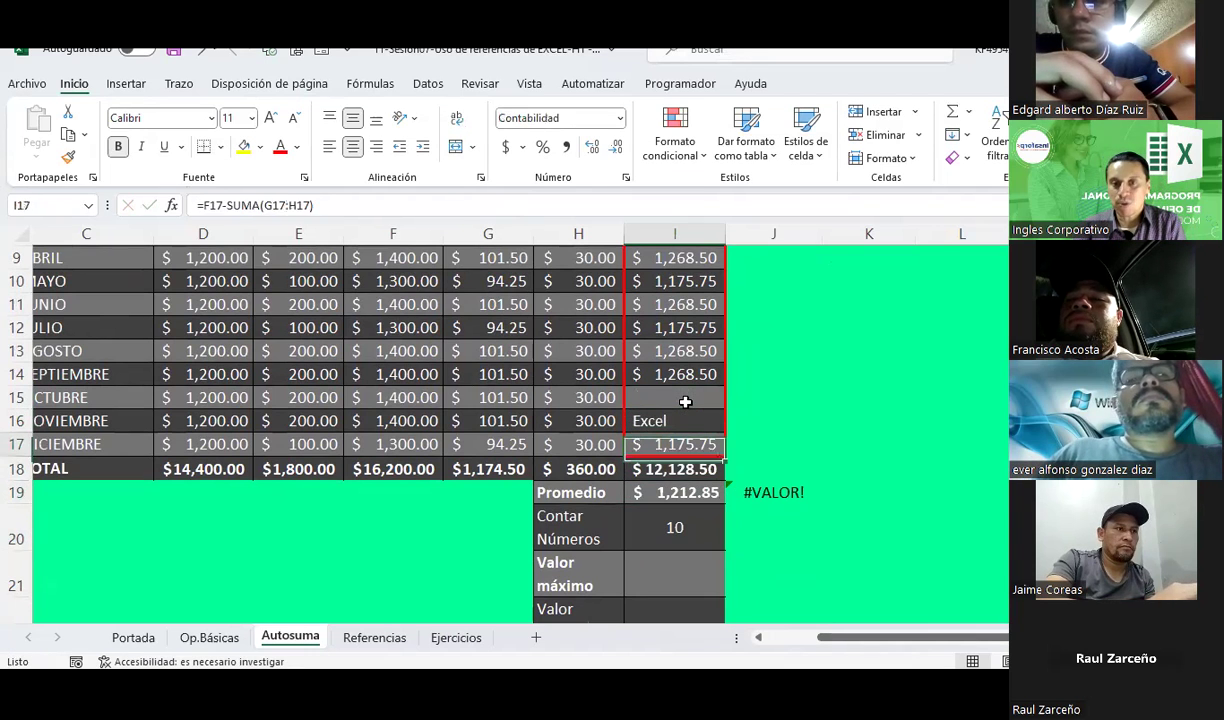
{"action": "key", "text": "Up"}
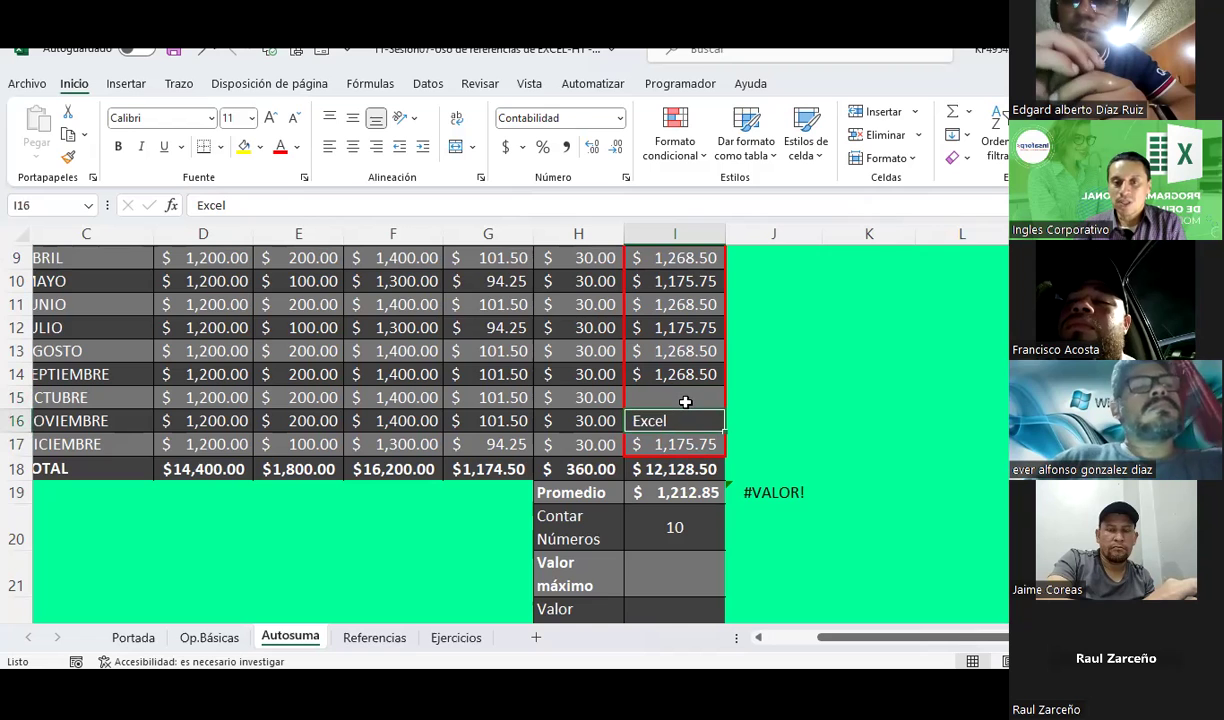
{"action": "key", "text": "ctrl+z"}
{"action": "key", "text": "ctrl+z"}
{"action": "key", "text": "Down"}
{"action": "key", "text": "Down"}
{"action": "key", "text": "Down"}
{"action": "key", "text": "Down"}
{"action": "key", "text": "Down"}
{"action": "key", "text": "Down"}
{"action": "key", "text": "Up"}
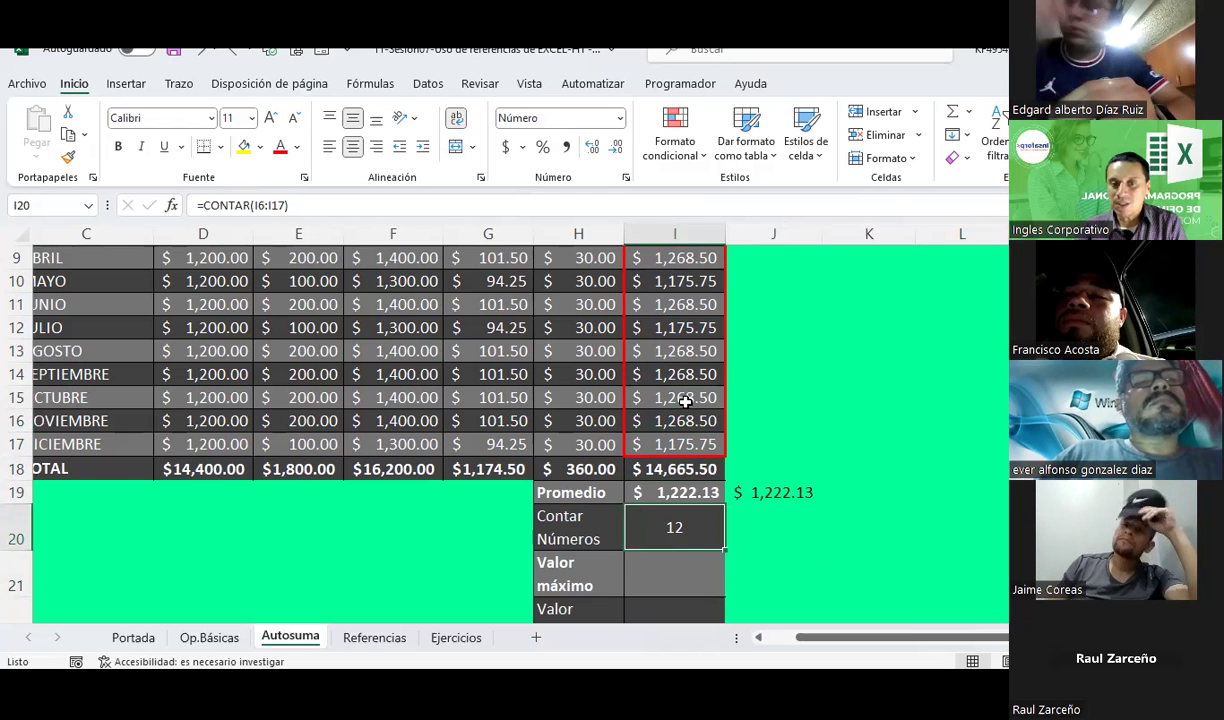
Move the selection to K19, beside the Promedio row
{"action": "key", "text": "Right"}
{"action": "key", "text": "Right"}
{"action": "key", "text": "Up"}
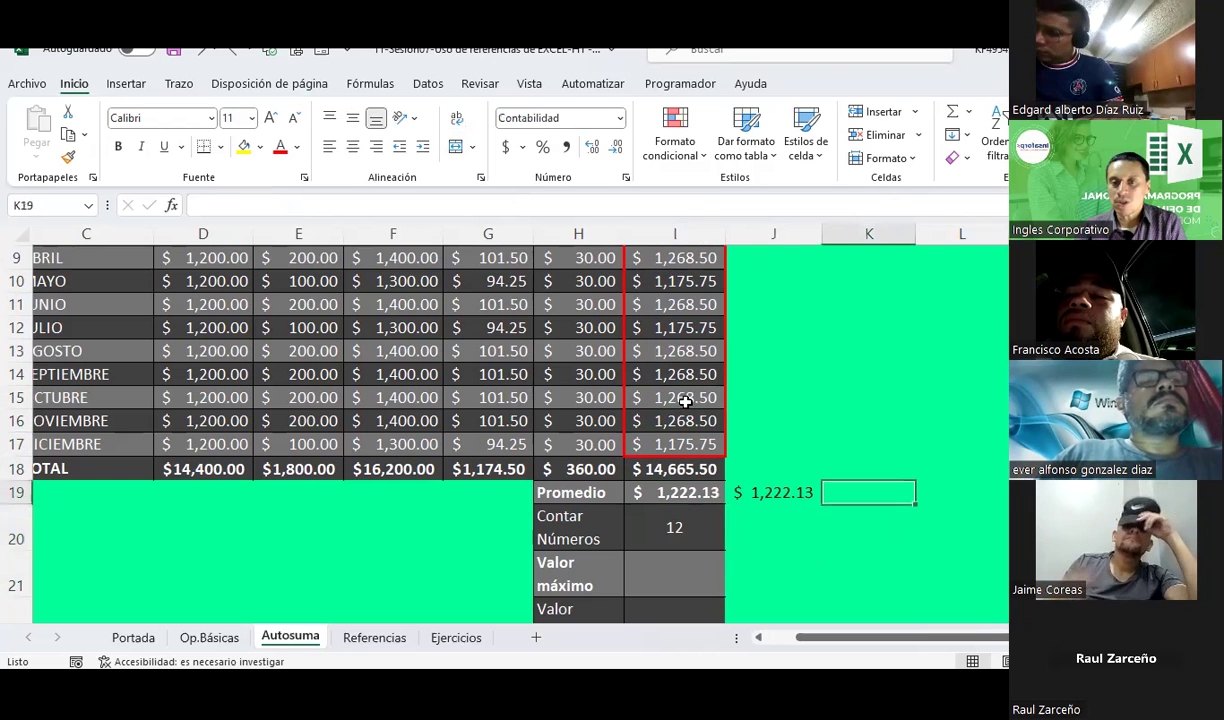
{"action": "key", "text": "Up"}
{"action": "key", "text": "Up"}
{"action": "key", "text": "Left"}
{"action": "key", "text": "Left"}
{"action": "key", "text": "Down"}
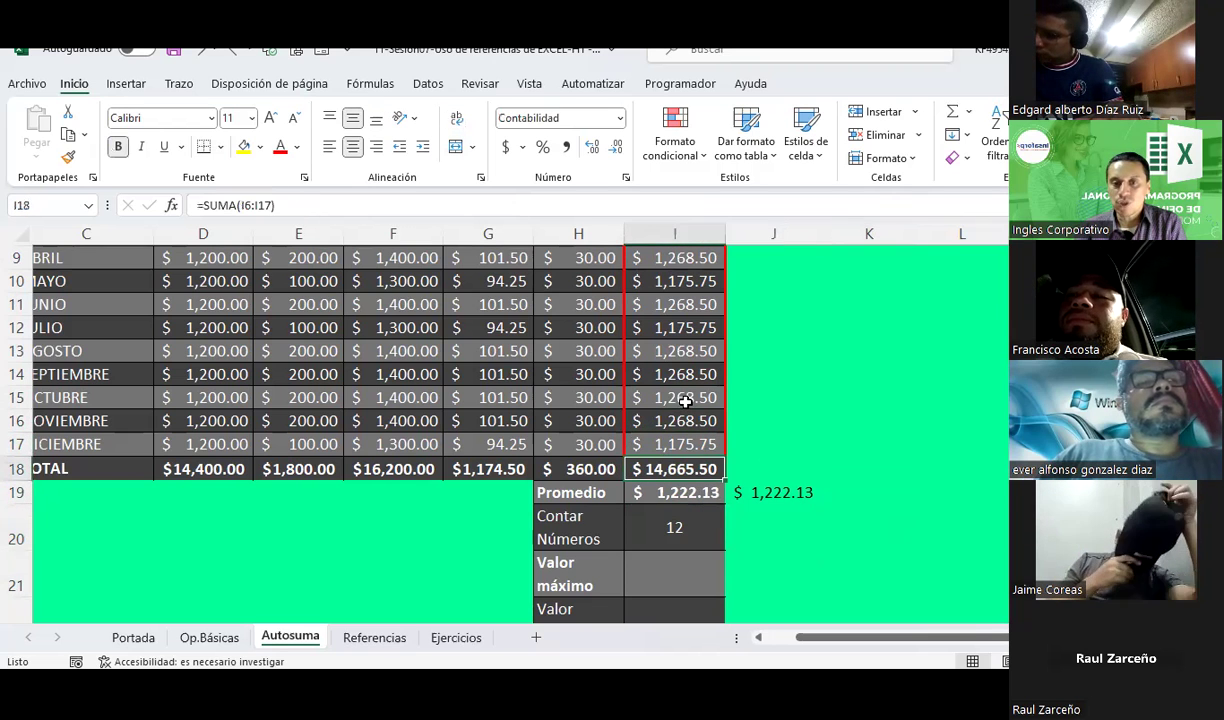
{"action": "key", "text": "Down"}
{"action": "key", "text": "Right"}
{"action": "key", "text": "Right"}
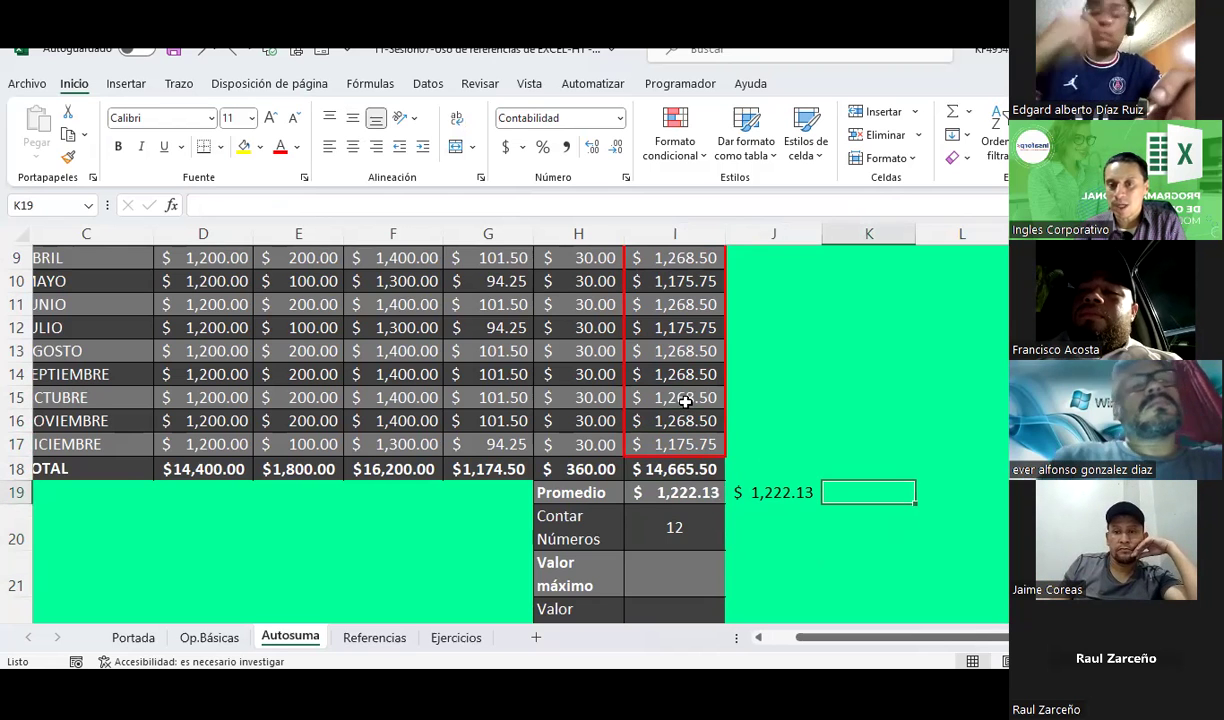
Enter =I18/I20 in K19, dividing the total by the count for $1,222.13
{"action": "type", "text": "="}
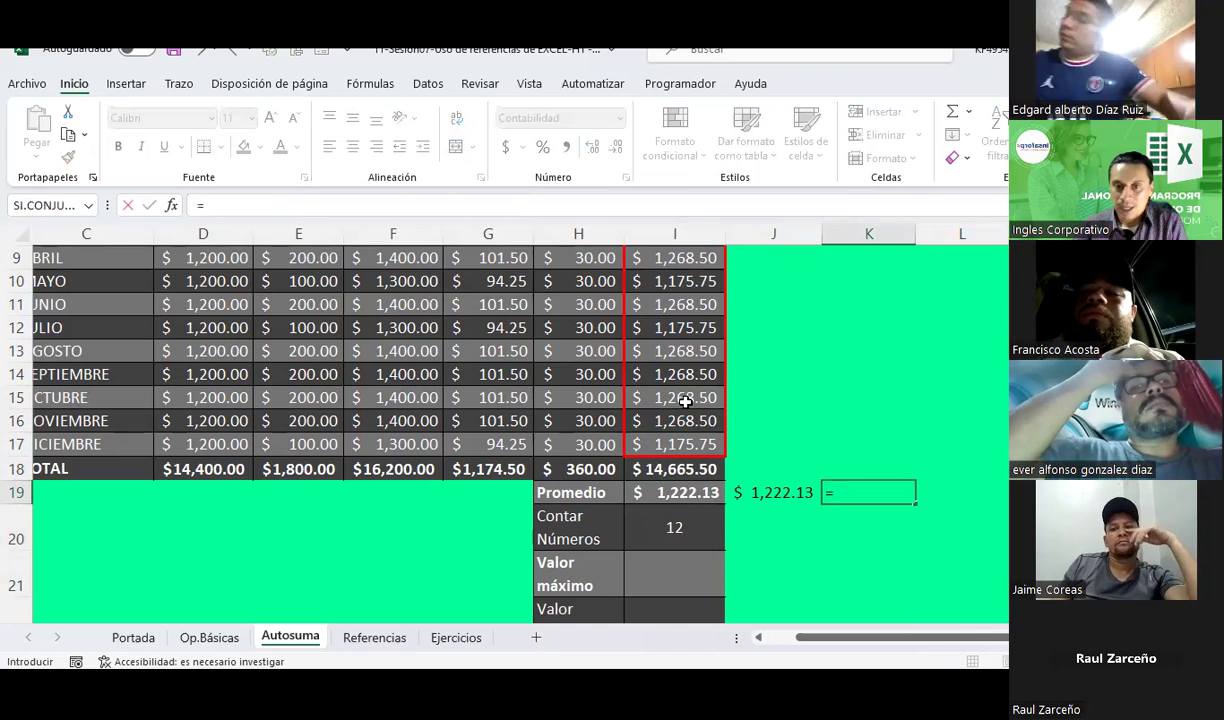
{"action": "key", "text": "Up"}
{"action": "key", "text": "Left"}
{"action": "key", "text": "Left"}
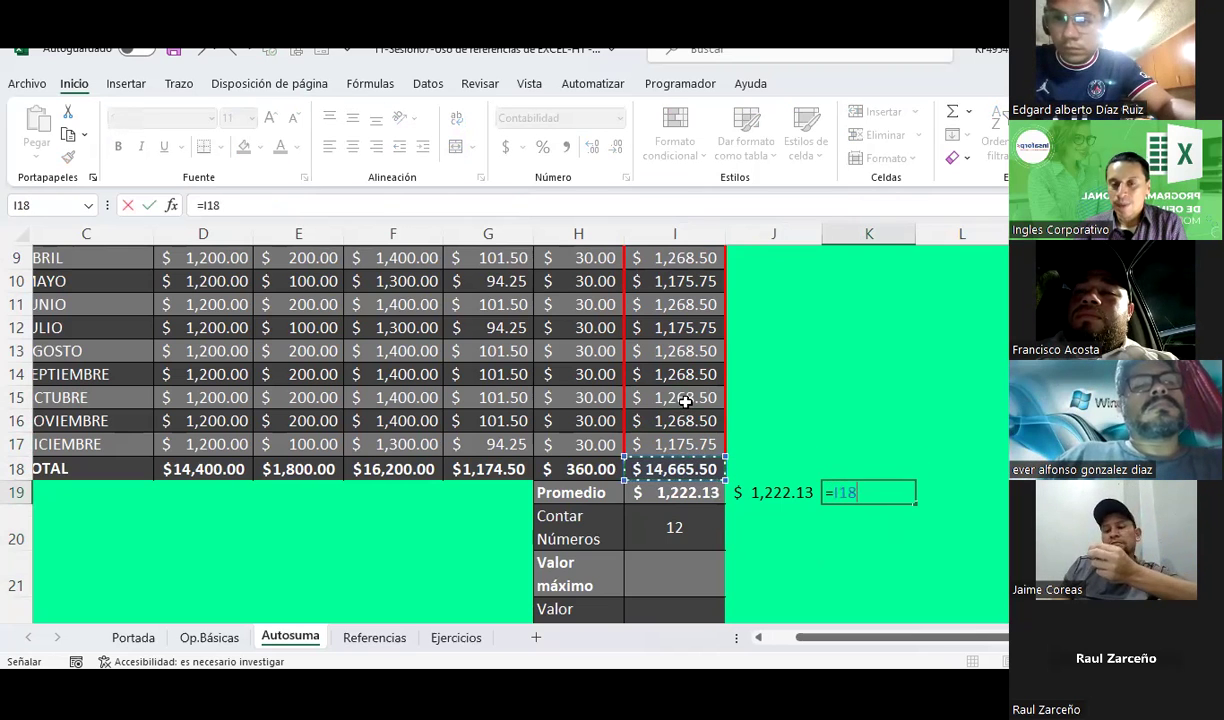
{"action": "type", "text": "/"}
{"action": "key", "text": "Down"}
{"action": "key", "text": "Left"}
{"action": "key", "text": "Left"}
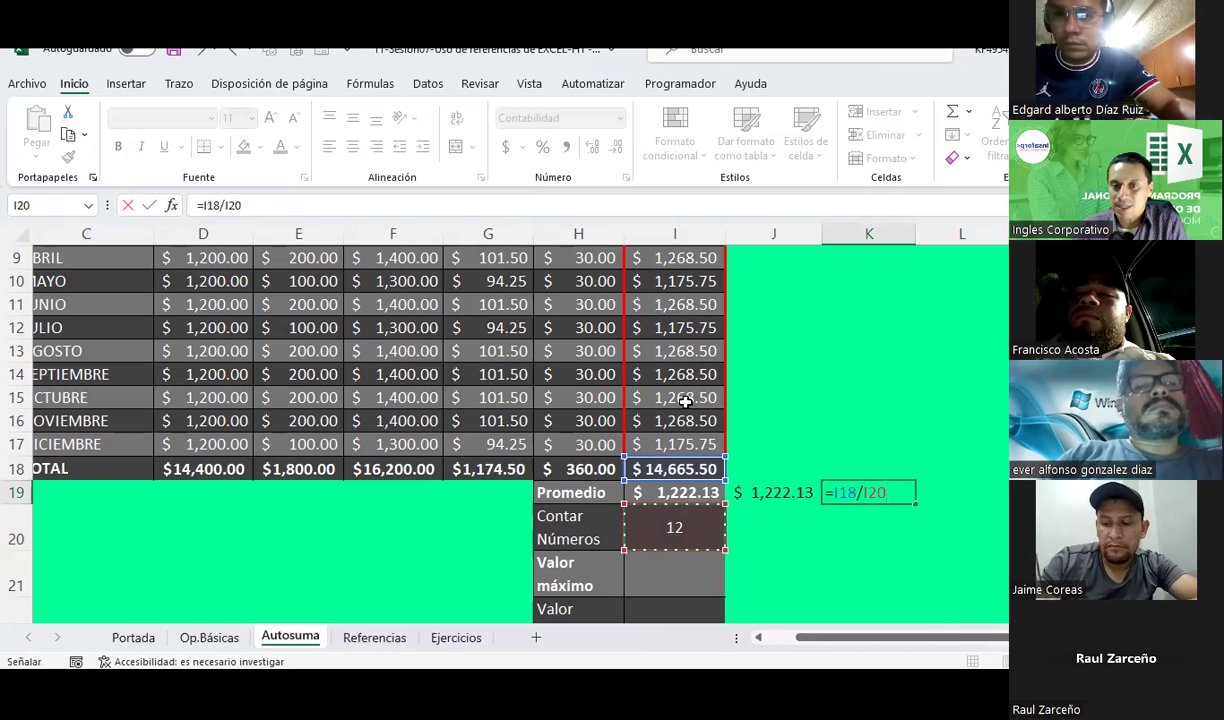
{"action": "key", "text": "Return"}
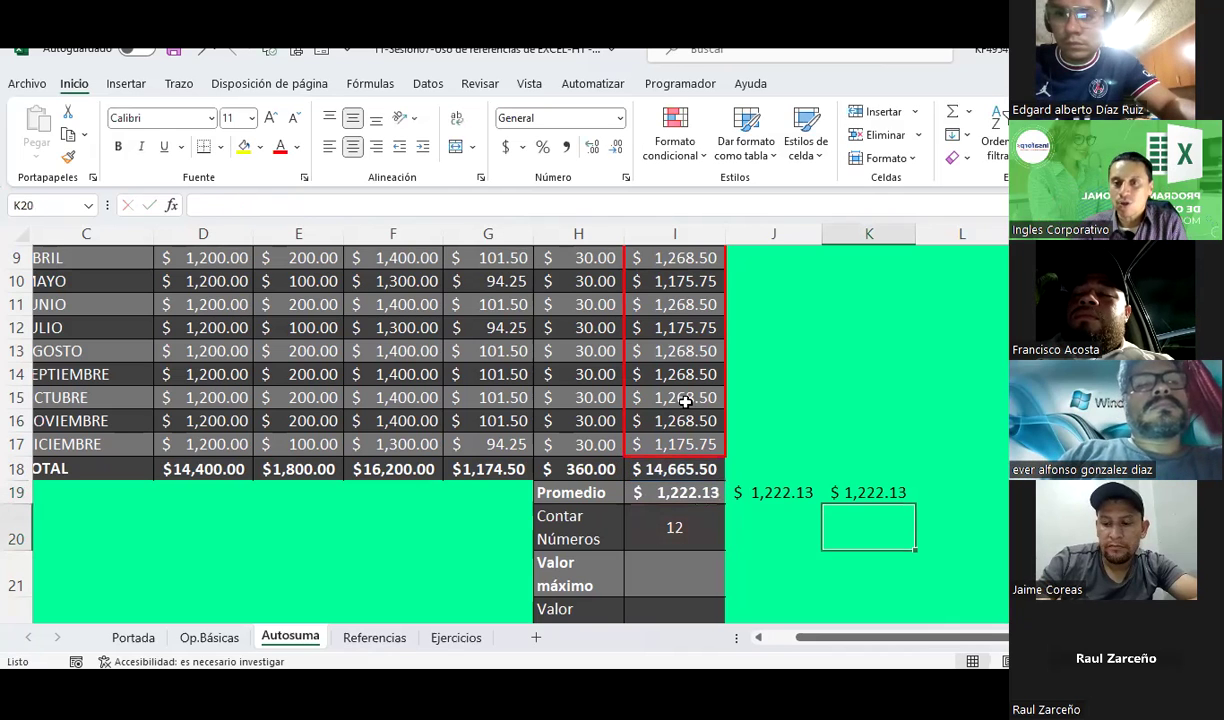
{"action": "left_click", "coordinate": [667, 329]}
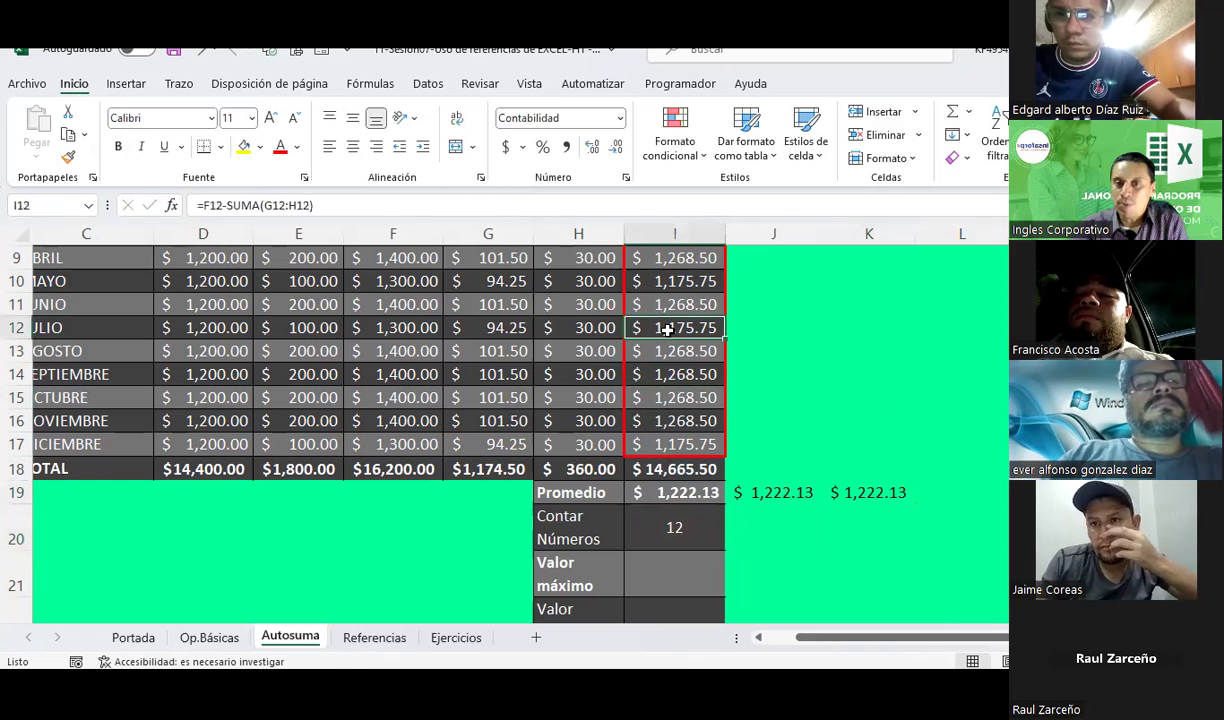
{"action": "left_click", "coordinate": [872, 492]}
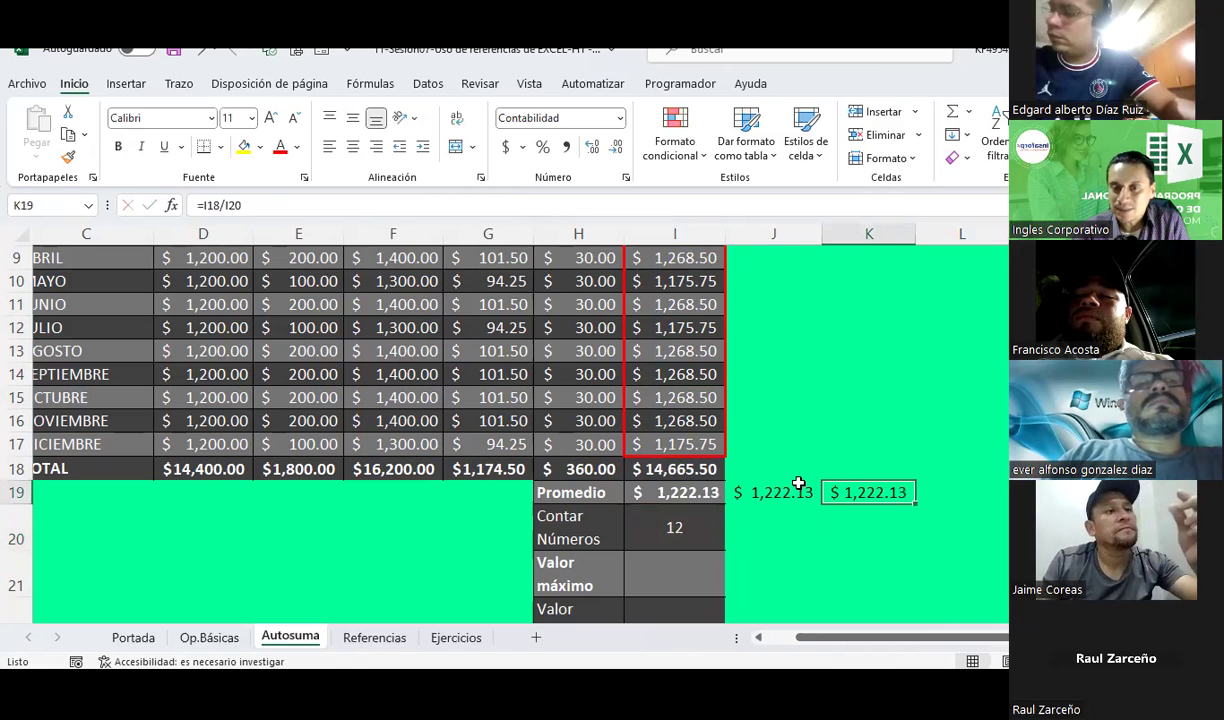
{"action": "left_click", "coordinate": [866, 533]}
{"action": "scroll", "coordinate": [866, 533], "scroll_direction": "down", "scroll_amount": 1}
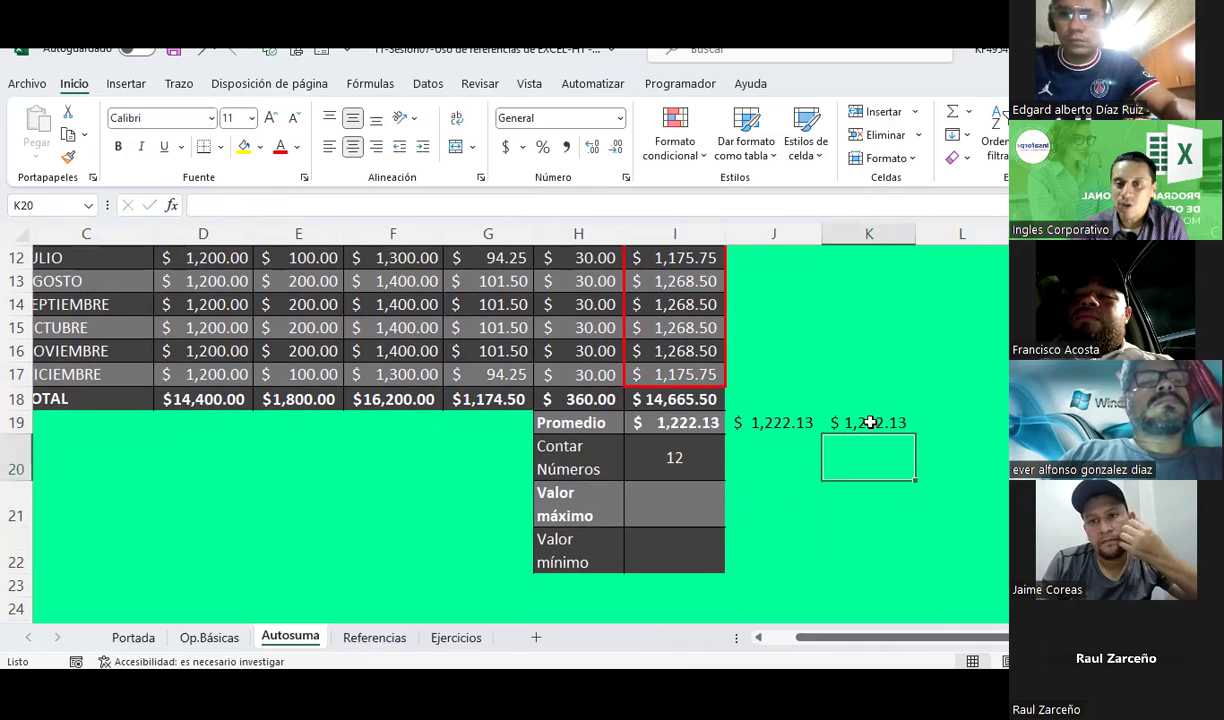
{"action": "left_click_drag", "start_coordinate": [871, 423], "coordinate": [677, 423]}
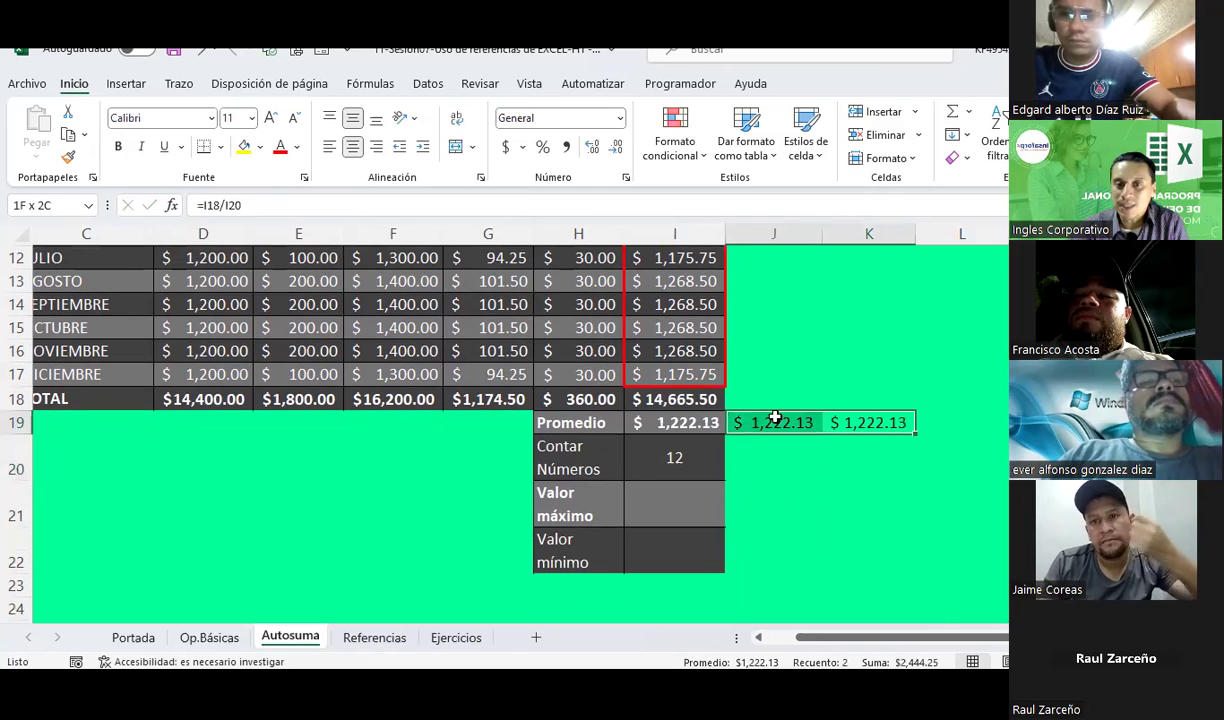
{"action": "left_click", "coordinate": [848, 420]}
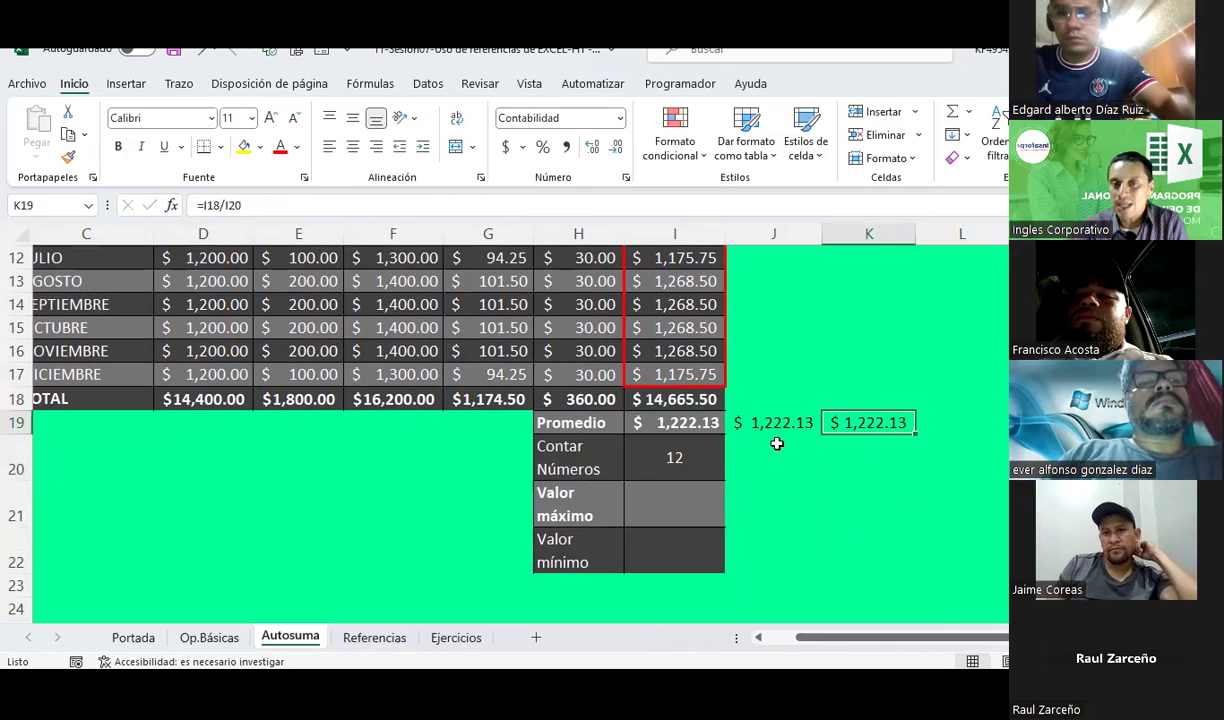
{"action": "left_click", "coordinate": [690, 398]}
{"action": "left_click", "coordinate": [689, 465]}
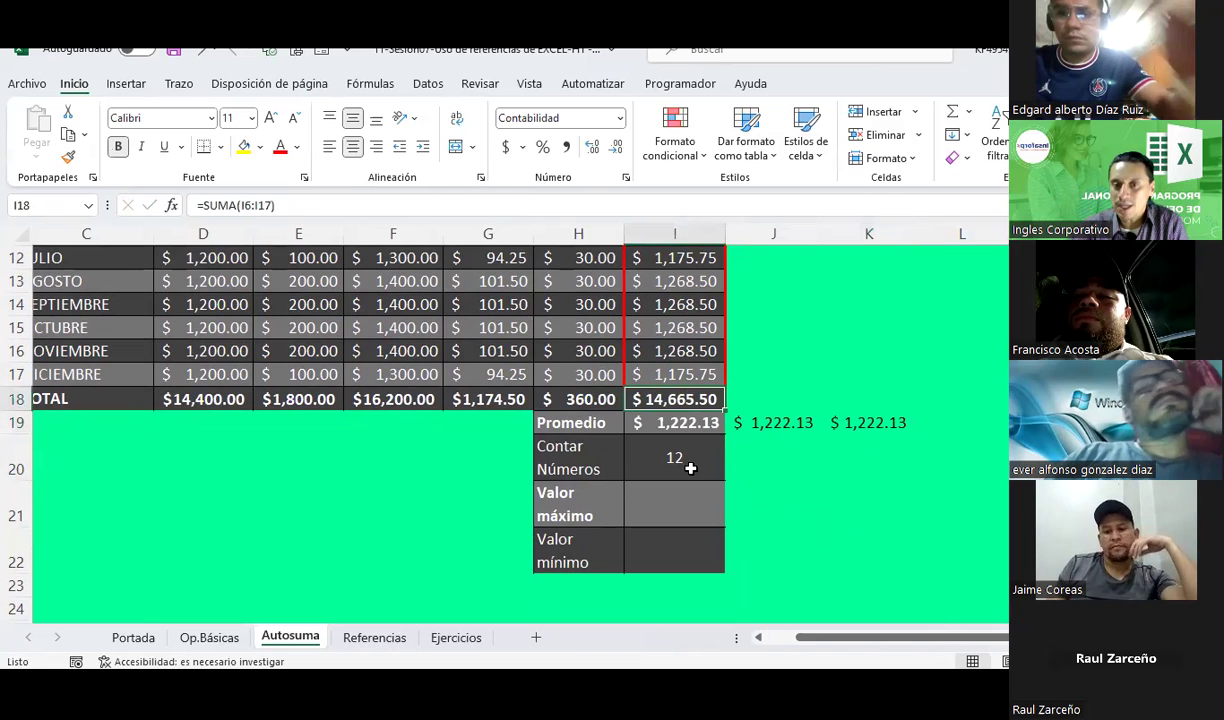
{"action": "left_click", "coordinate": [835, 423]}
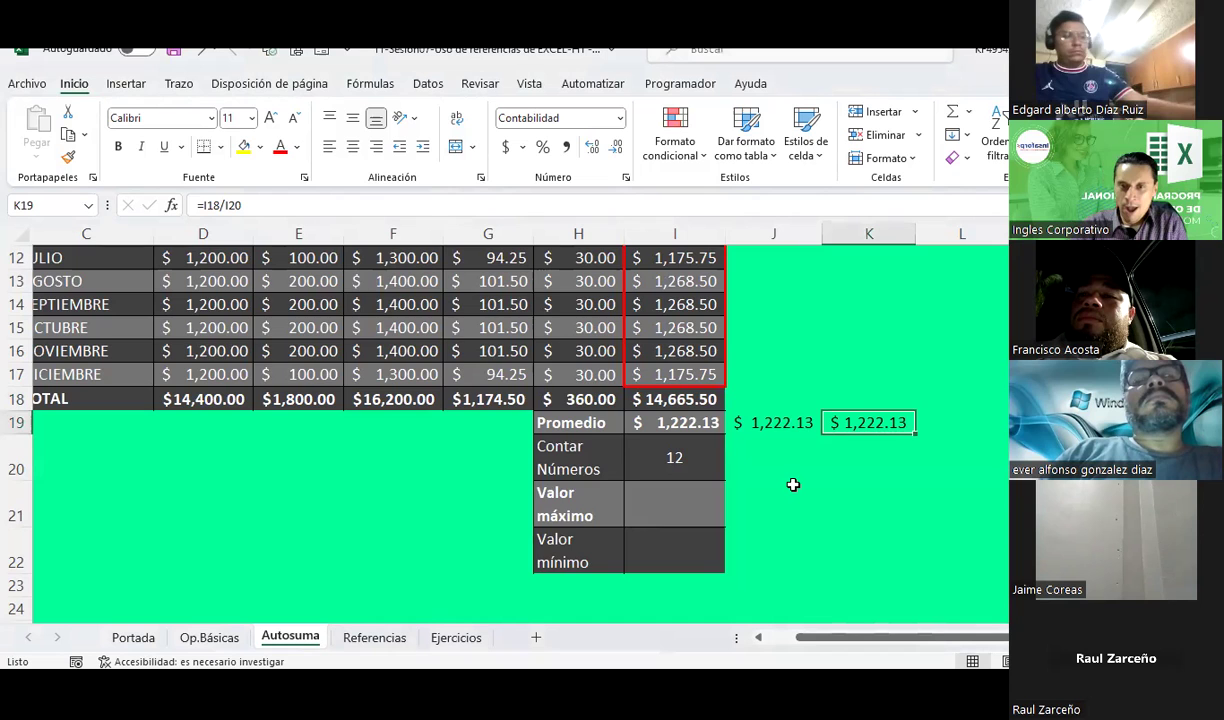
{"action": "scroll", "coordinate": [792, 486], "scroll_direction": "up", "scroll_amount": 1}
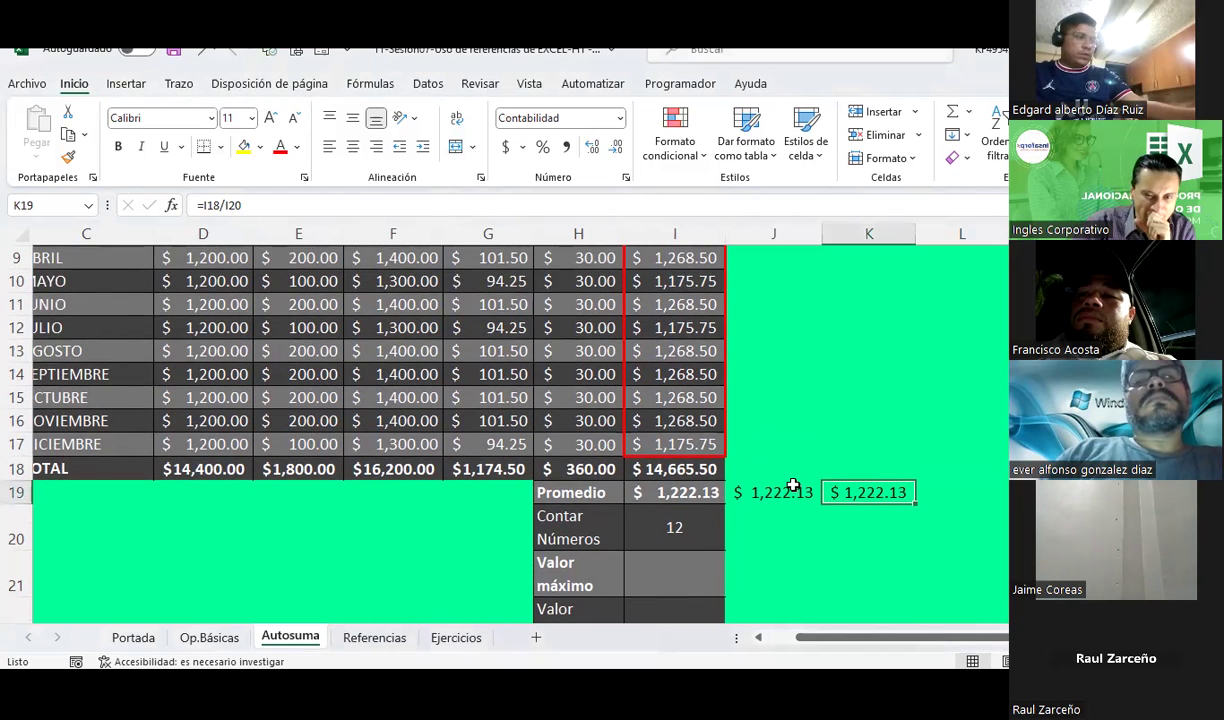
{"action": "left_click", "coordinate": [670, 528]}
{"action": "left_click", "coordinate": [887, 495]}
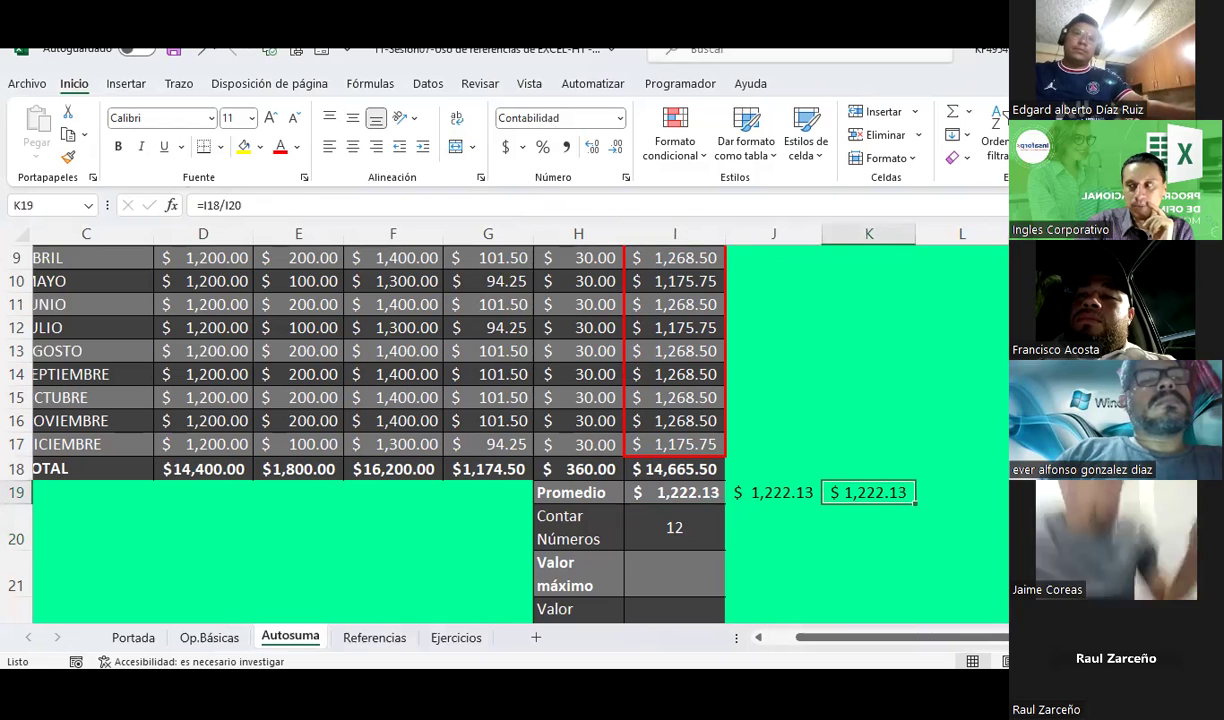
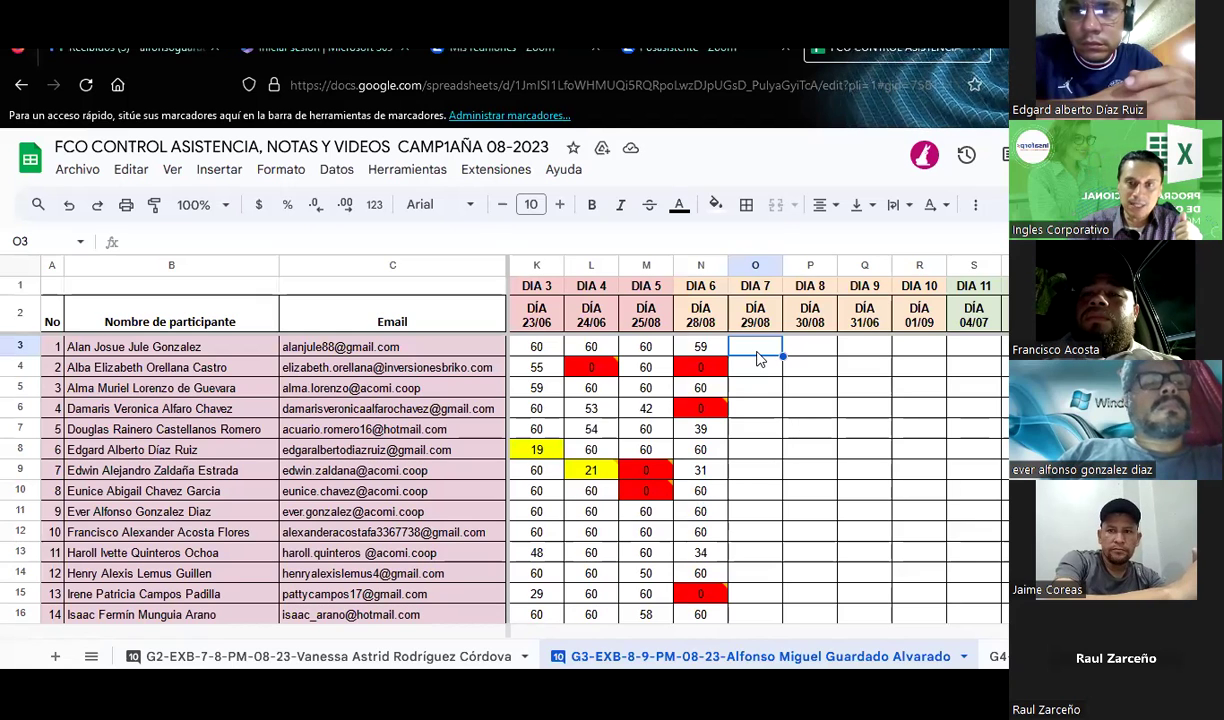
{"action": "type", "text": "1"}
Mark DIA 7 attendance in O3–O9 as 1, except a 0 in O4
{"action": "key", "text": "Return"}
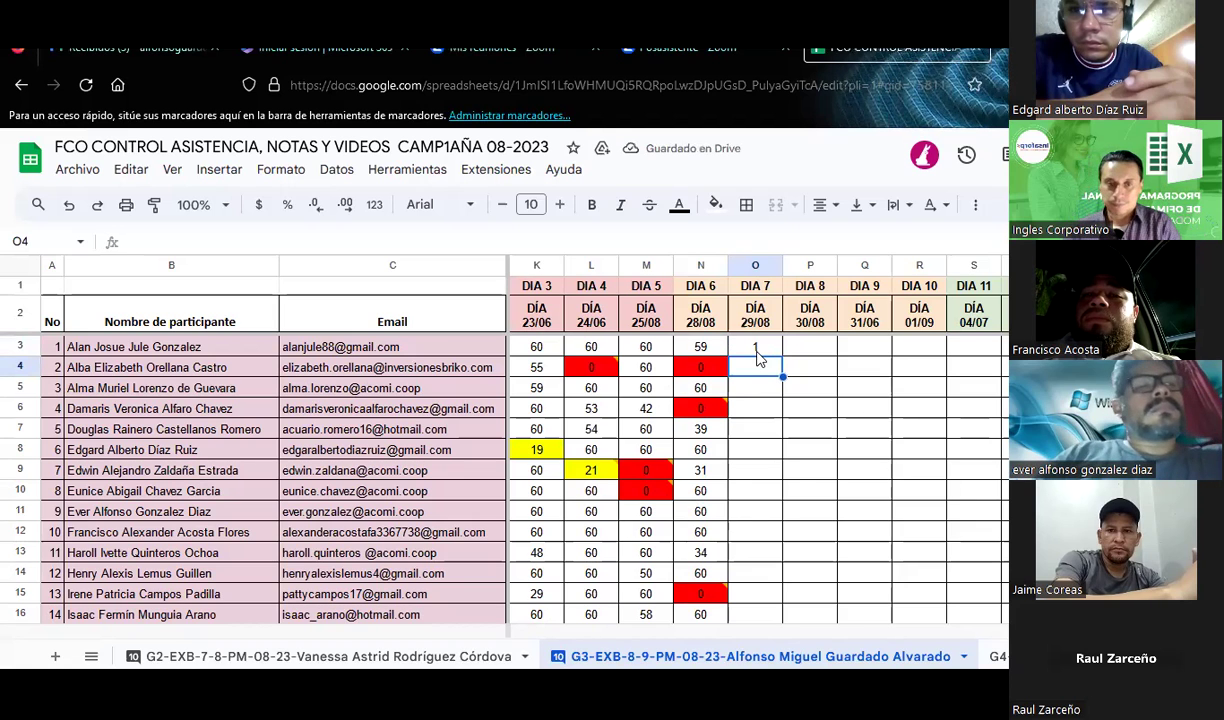
{"action": "type", "text": "0"}
{"action": "key", "text": "Return"}
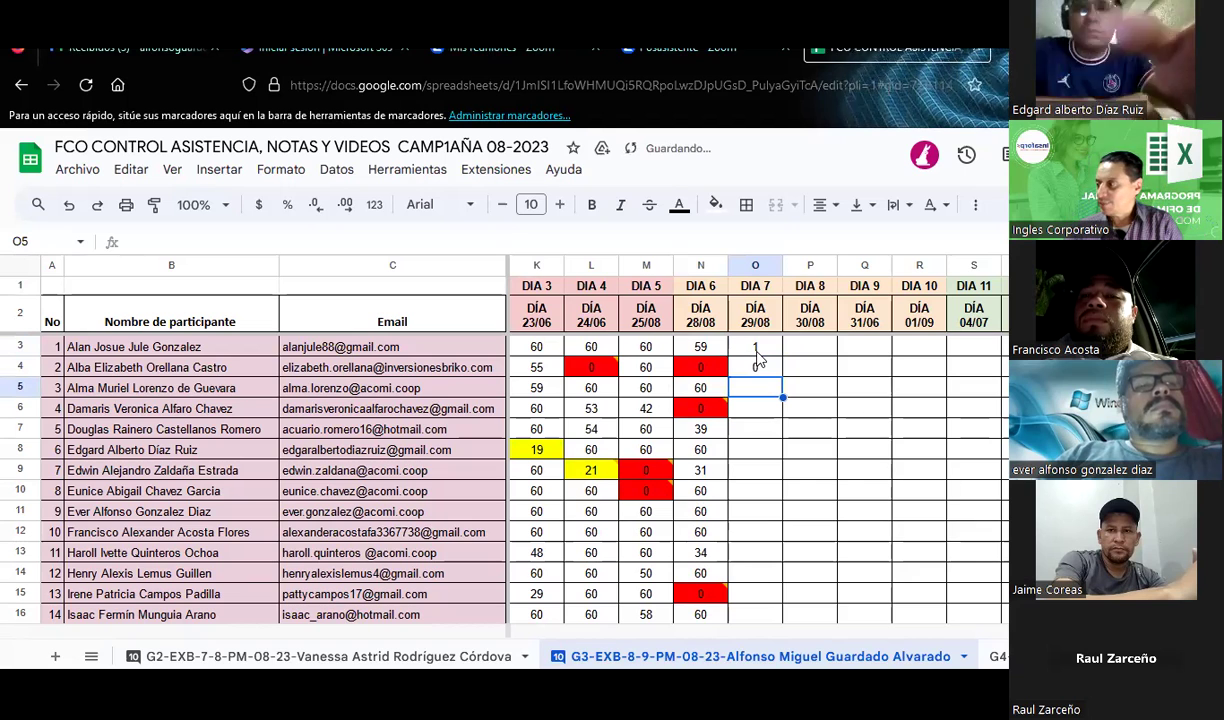
{"action": "type", "text": "1"}
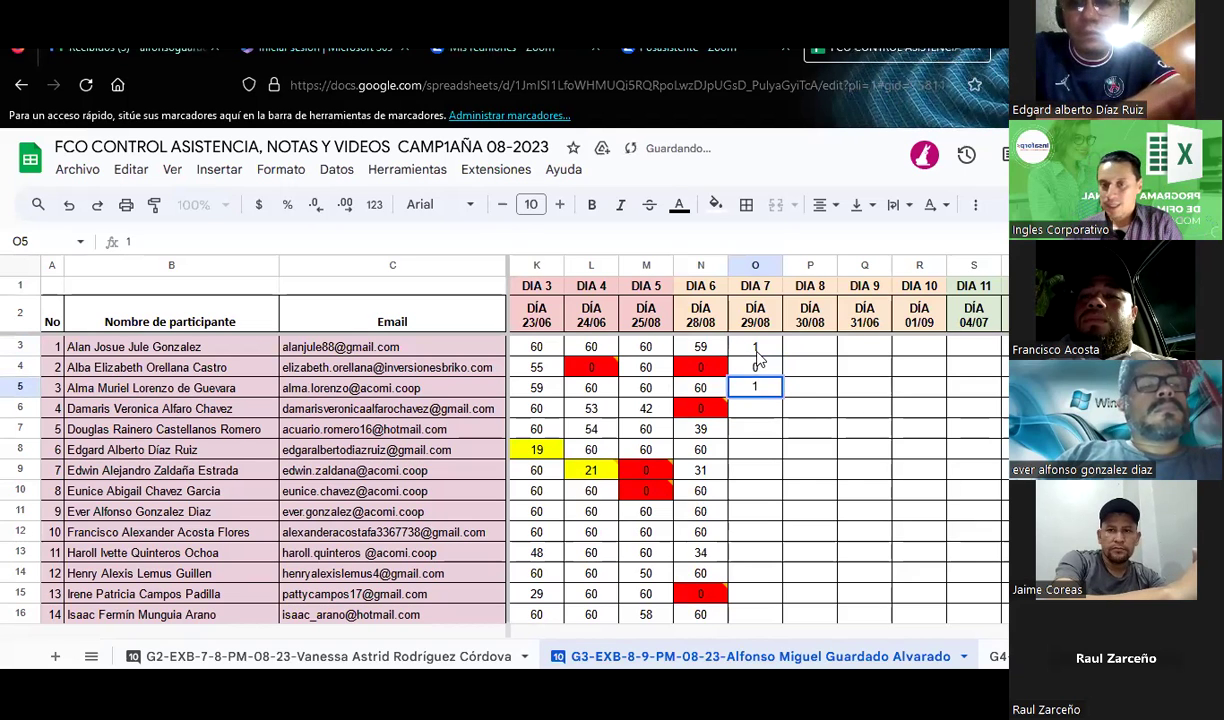
{"action": "key", "text": "Return"}
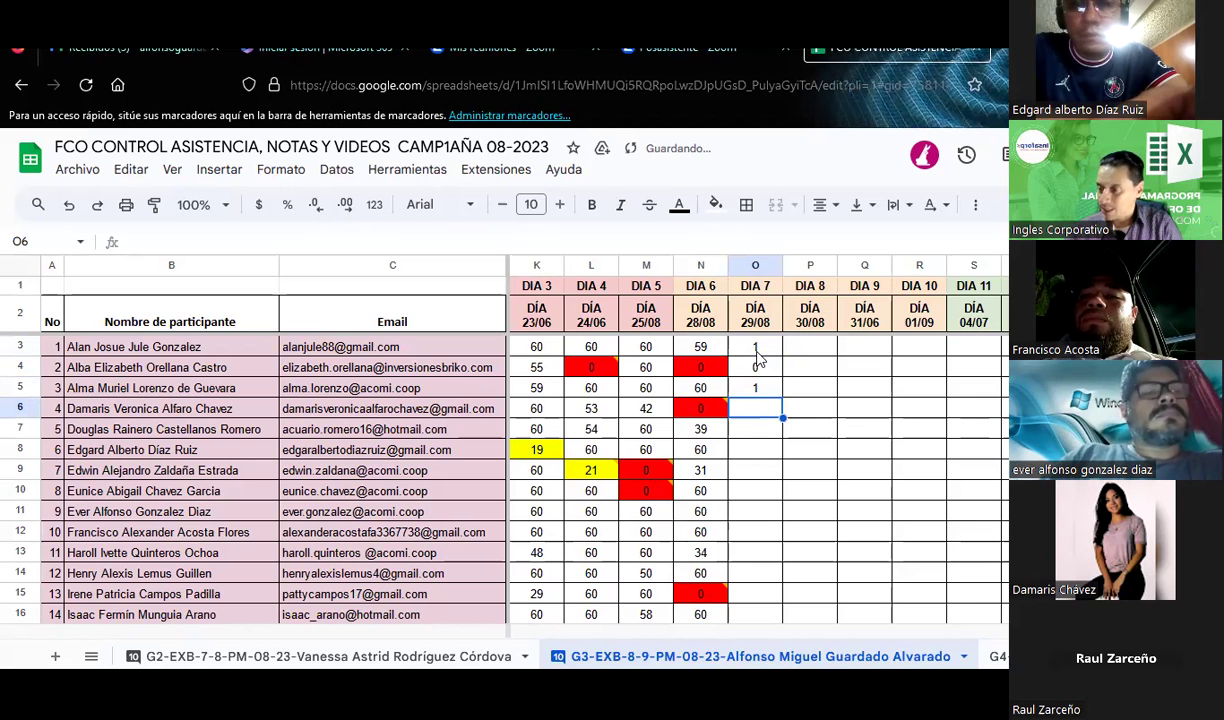
{"action": "key", "text": "Return"}
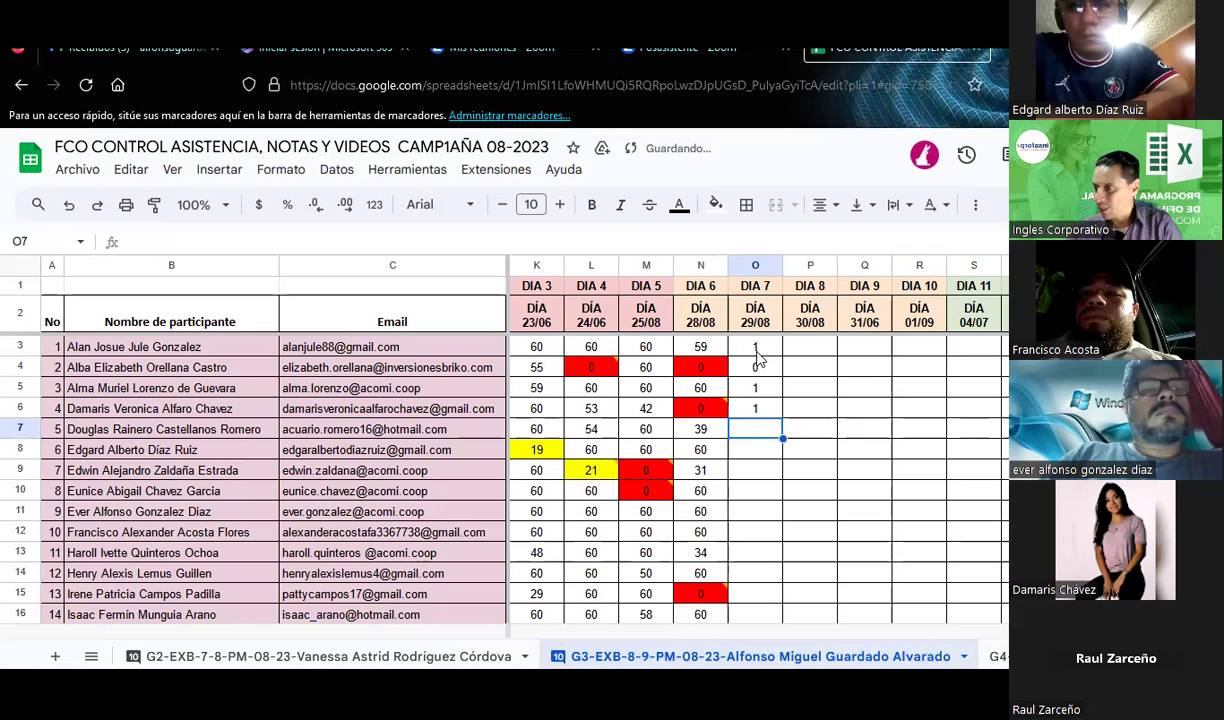
{"action": "type", "text": "1"}
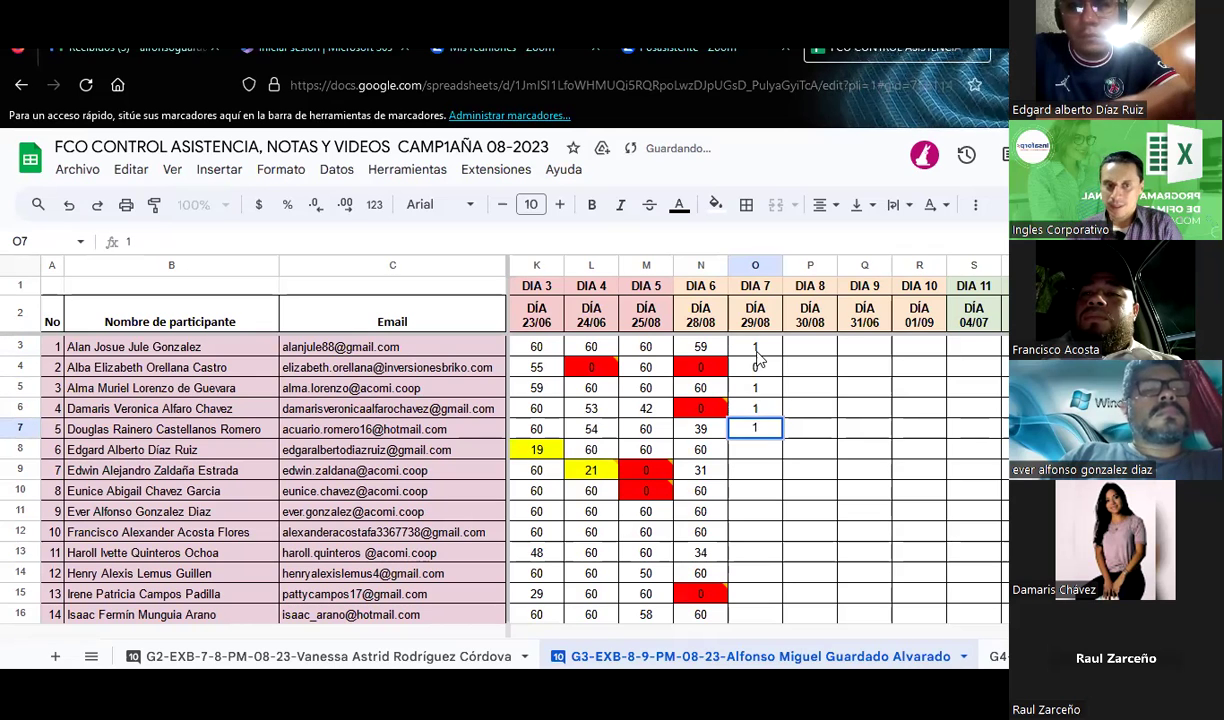
{"action": "key", "text": "Return"}
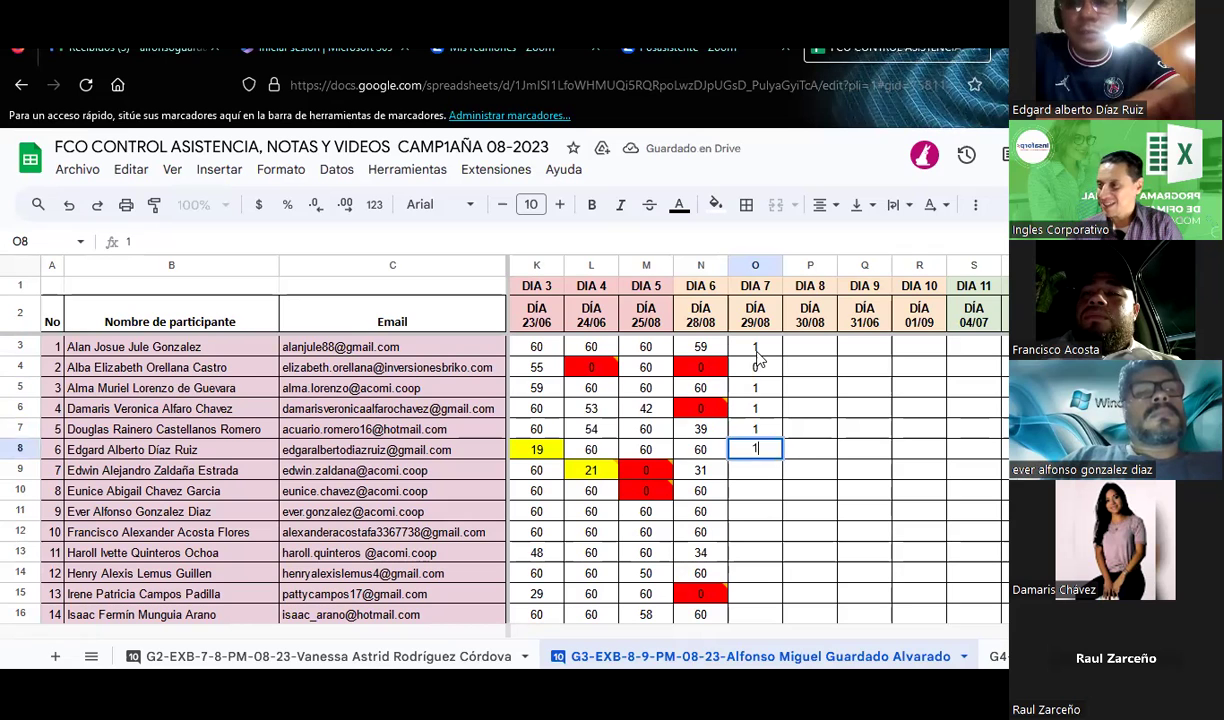
{"action": "key", "text": "Return"}
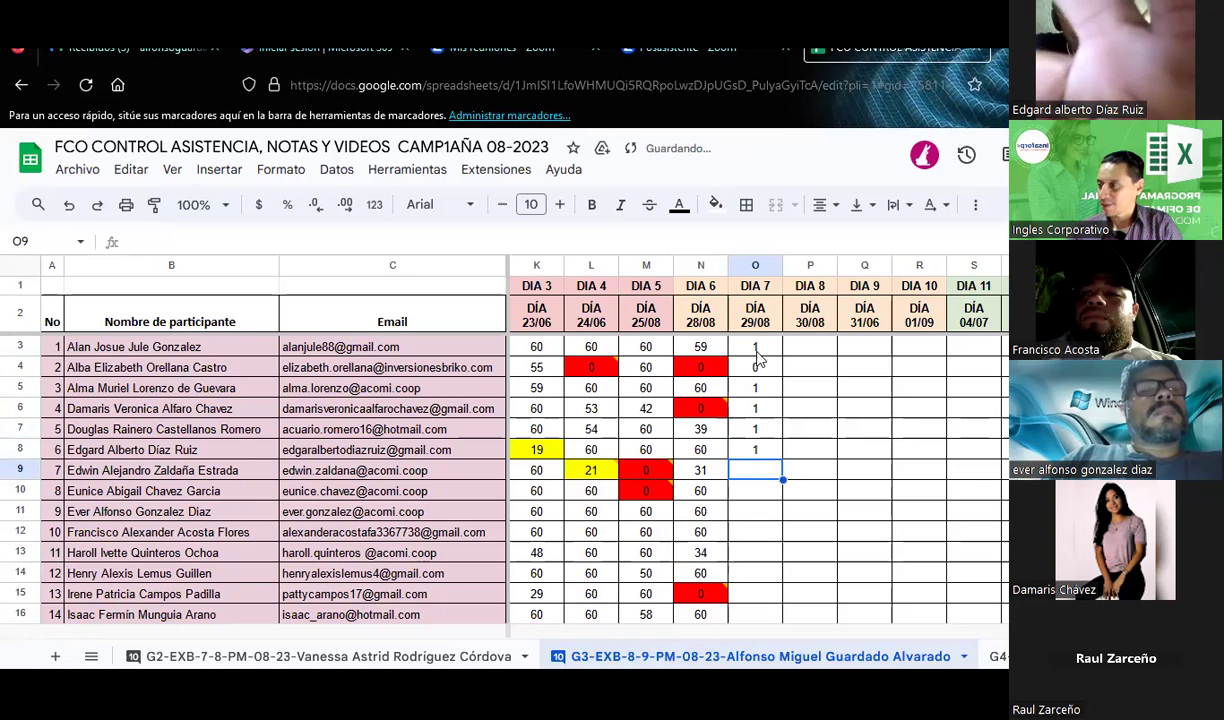
{"action": "type", "text": "1"}
{"action": "key", "text": "Return"}
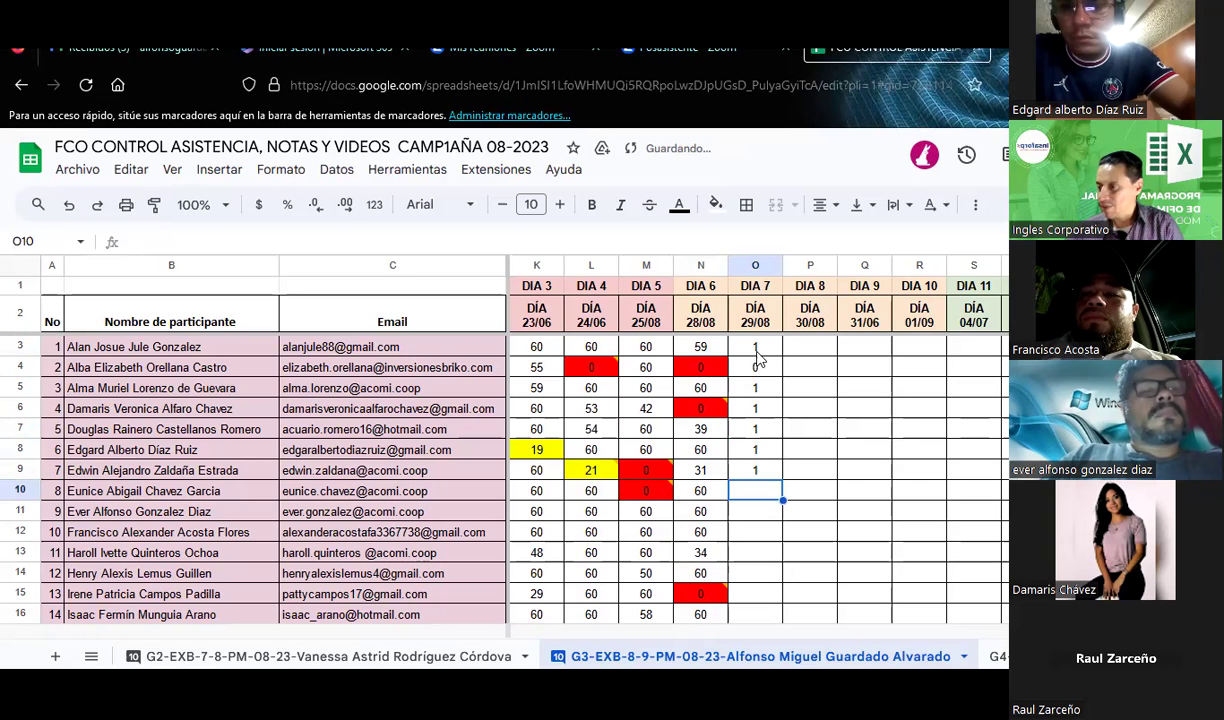
{"action": "type", "text": "1"}
Mark DIA 7 attendance in O10–O15 as 1, except a 0 in O13
{"action": "key", "text": "Return"}
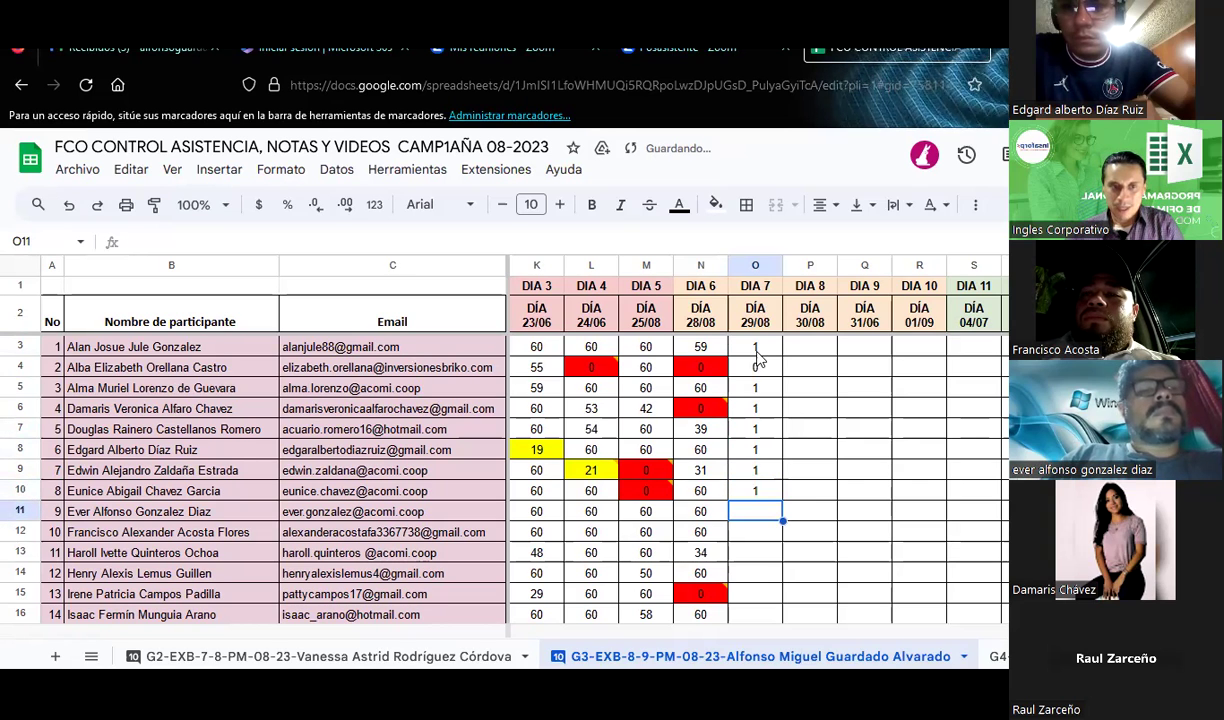
{"action": "type", "text": "1"}
{"action": "key", "text": "Return"}
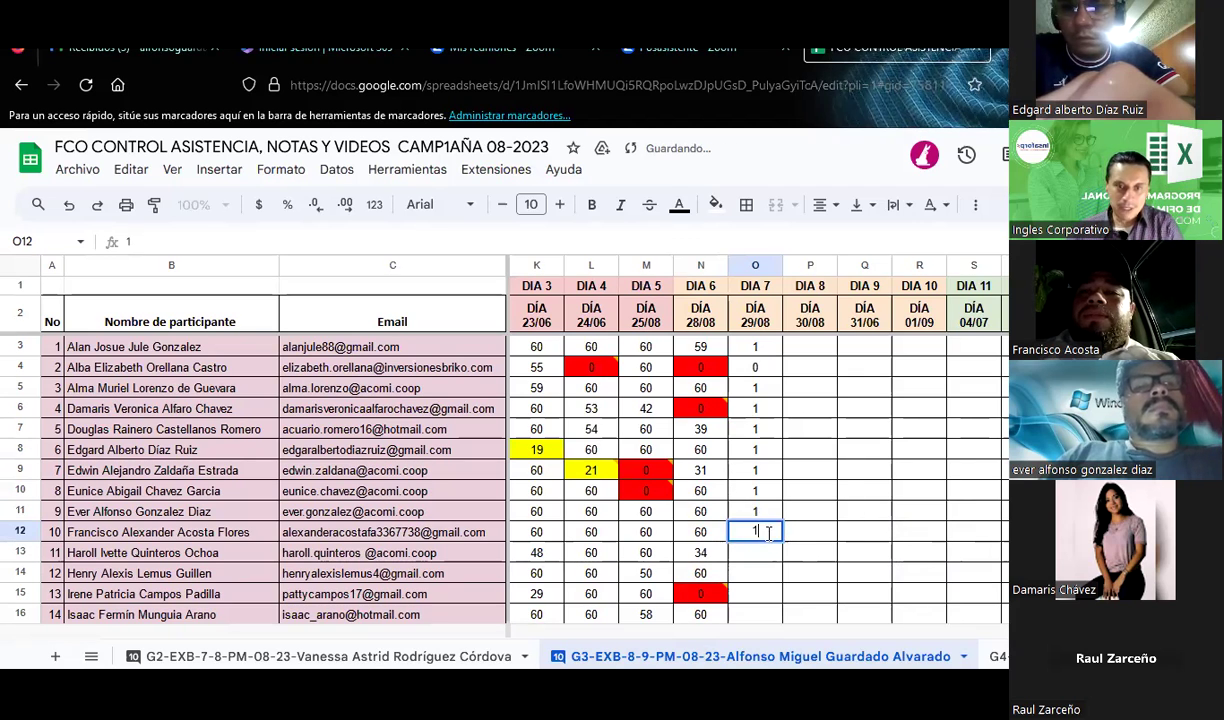
{"action": "key", "text": "Return"}
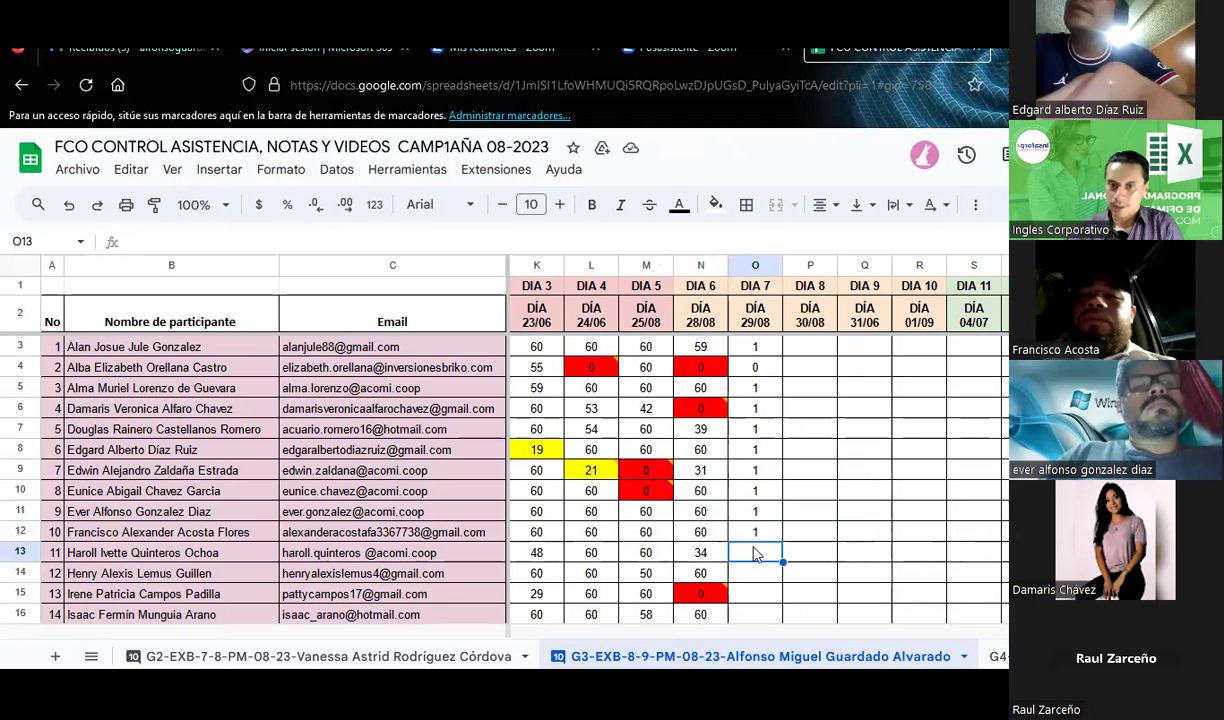
{"action": "type", "text": "0"}
{"action": "key", "text": "Return"}
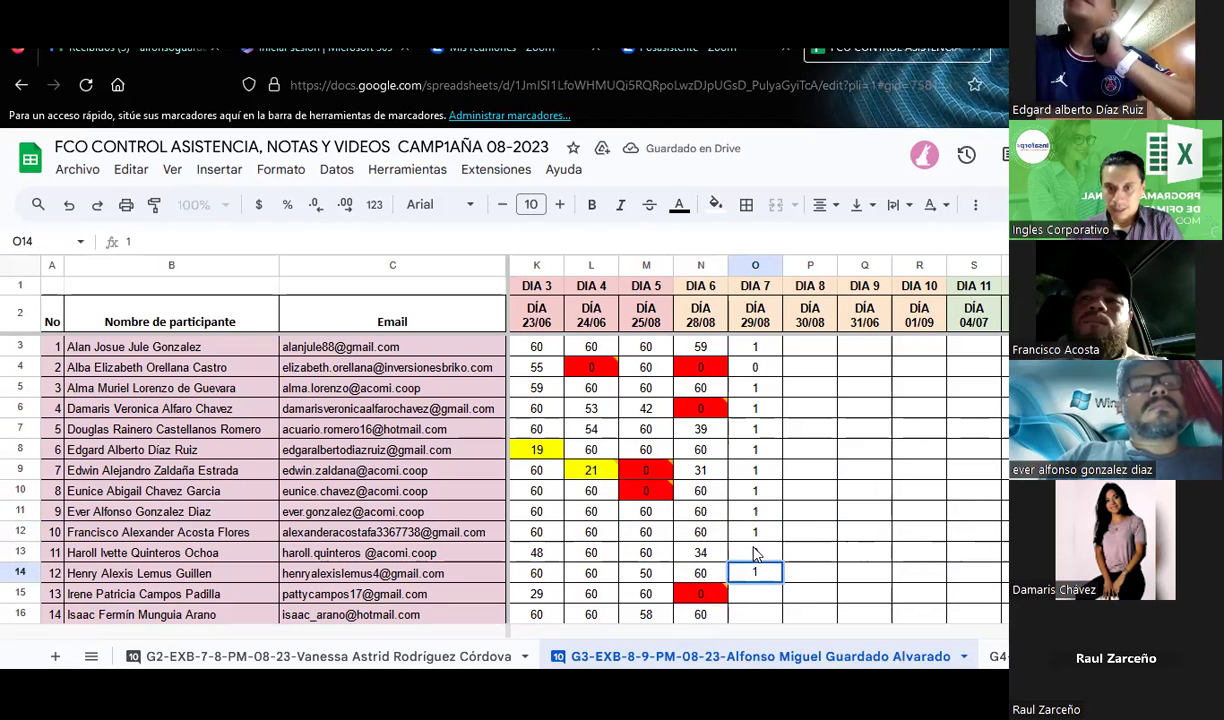
{"action": "key", "text": "Return"}
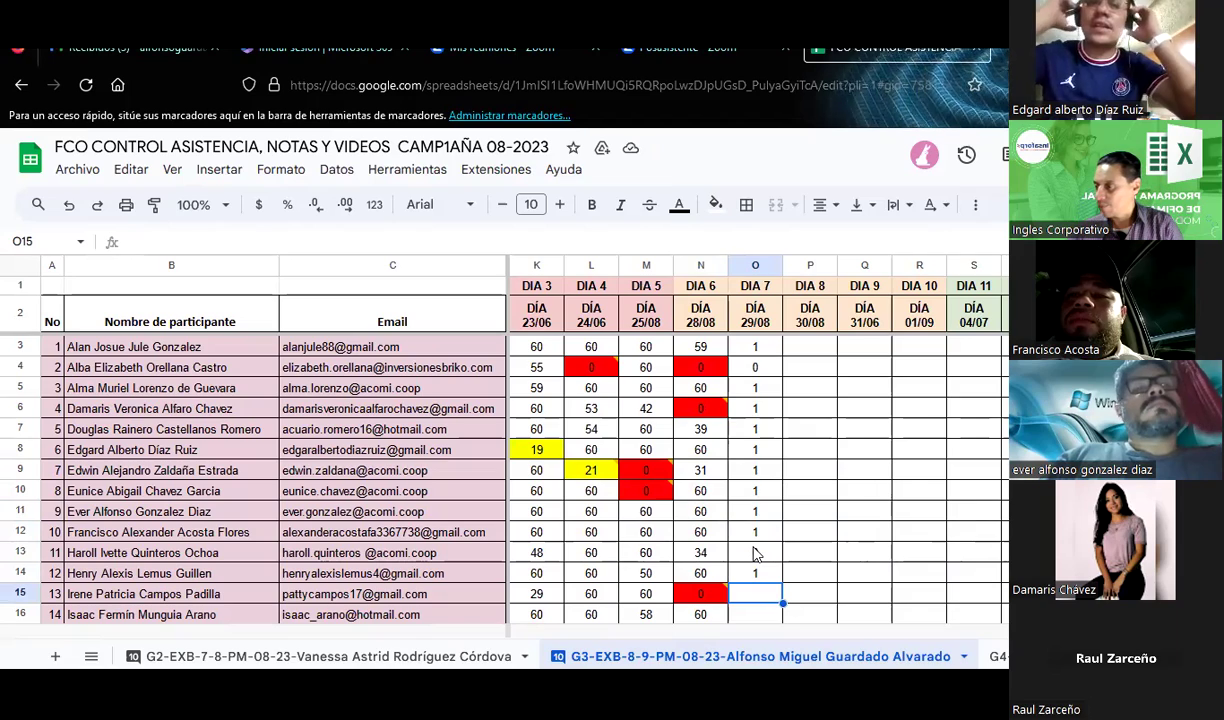
{"action": "type", "text": "1"}
{"action": "key", "text": "Return"}
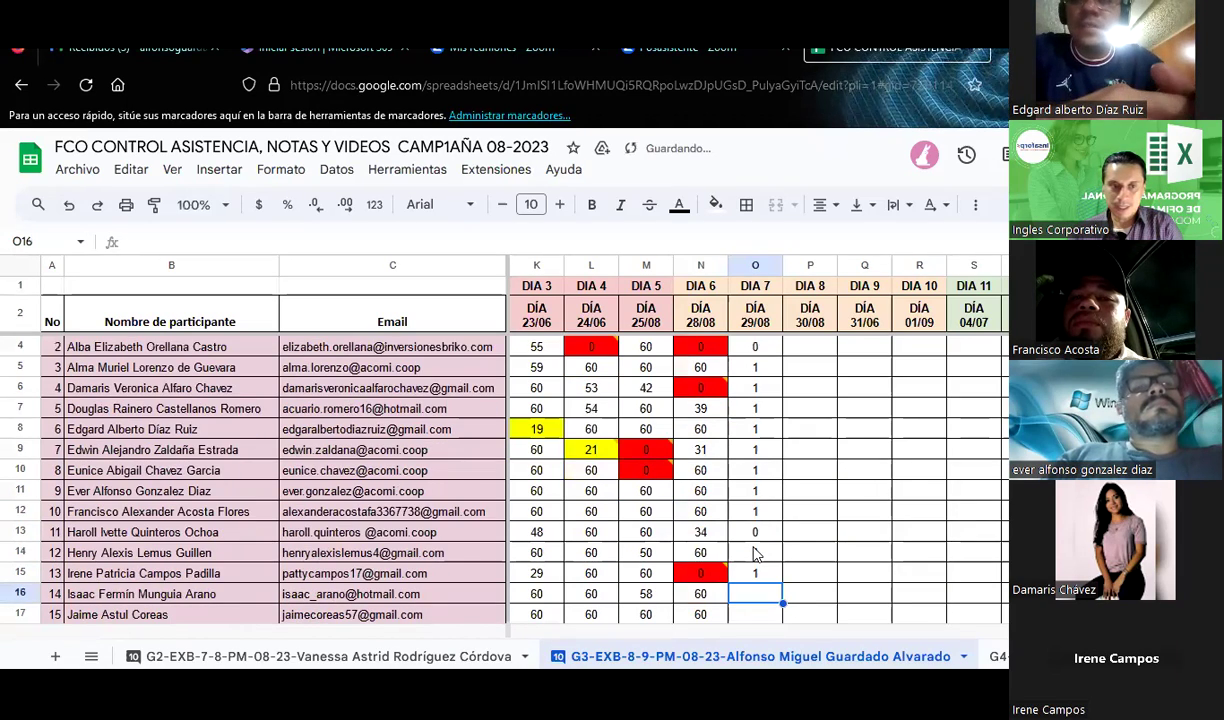
Enter 1 for DIA 7 attendance in cells O16 through O19
{"action": "key", "text": "Down"}
{"action": "key", "text": "Down"}
{"action": "key", "text": "Up"}
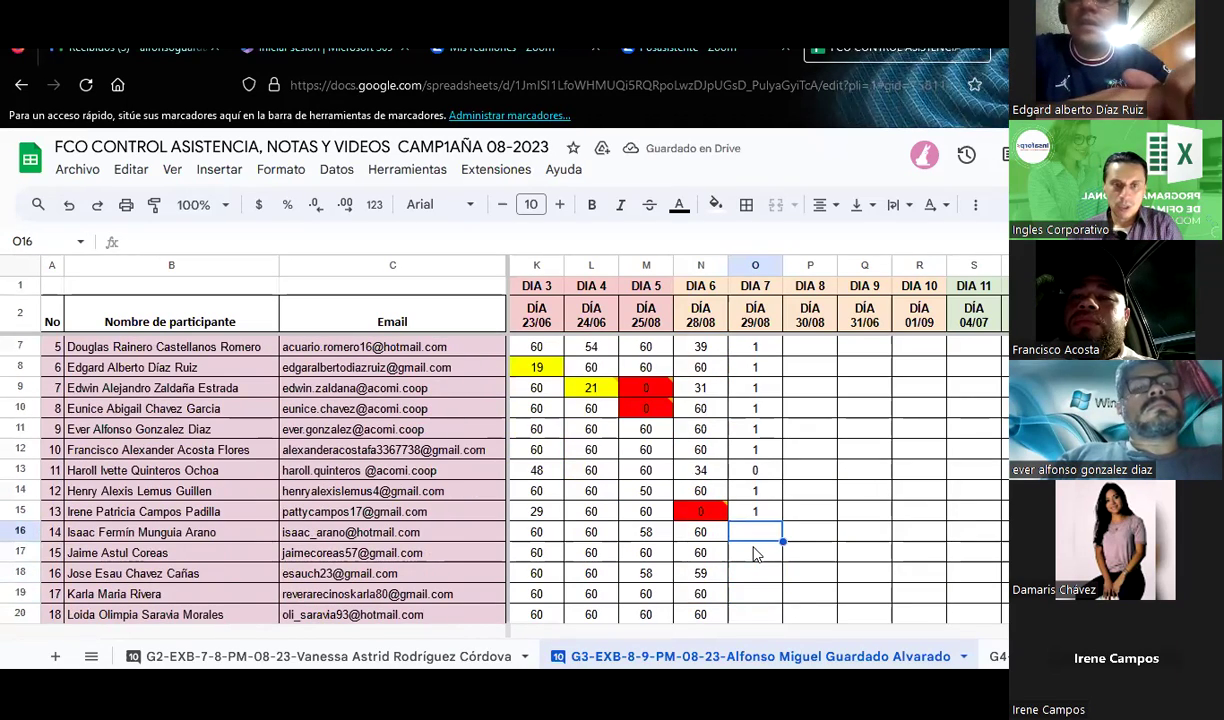
{"action": "key", "text": "Up"}
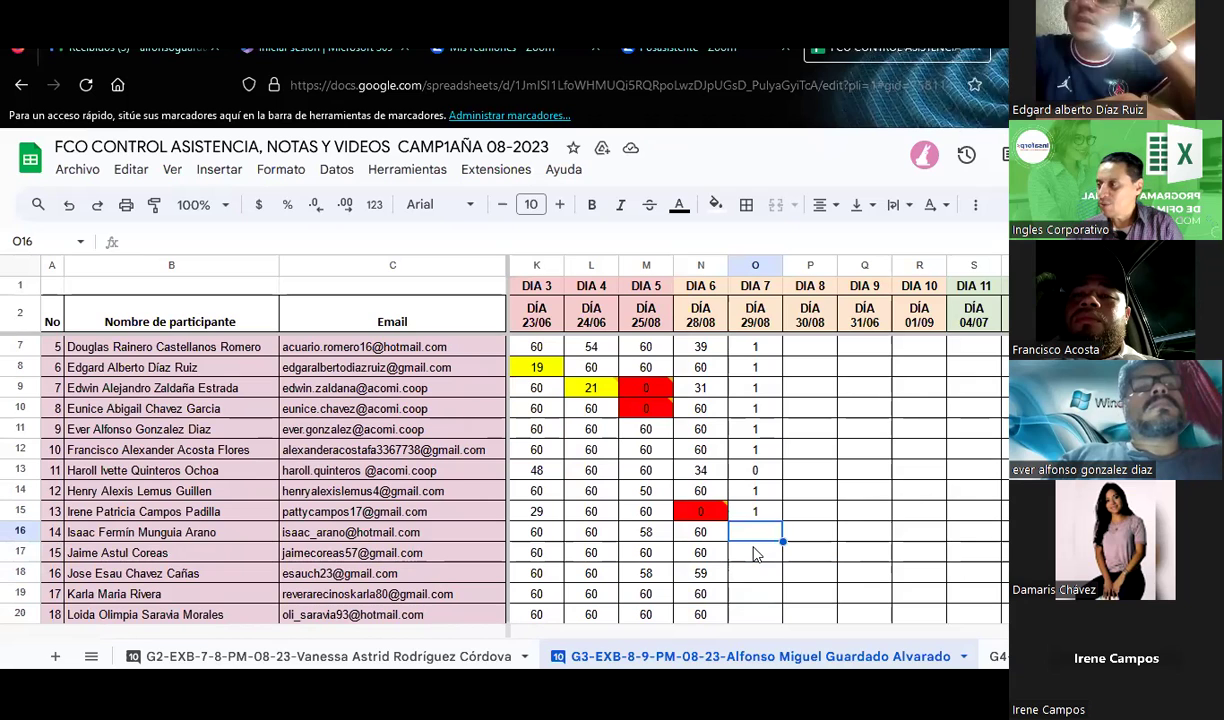
{"action": "type", "text": "1"}
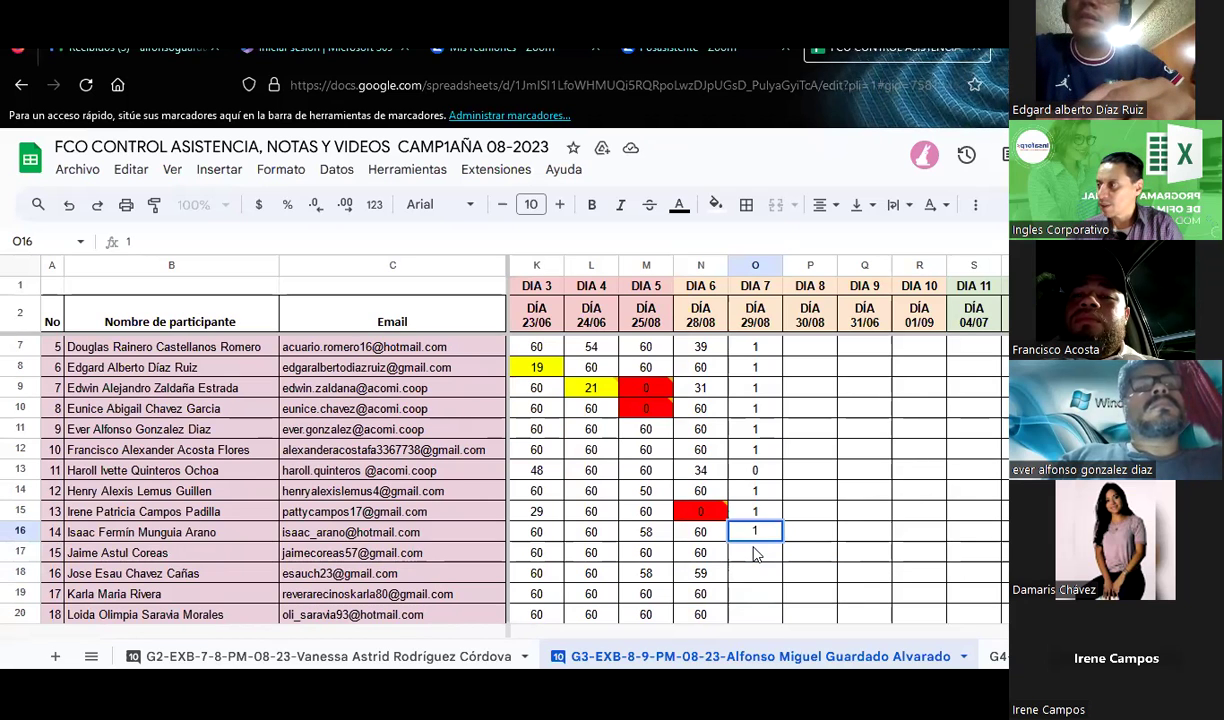
{"action": "key", "text": "Return"}
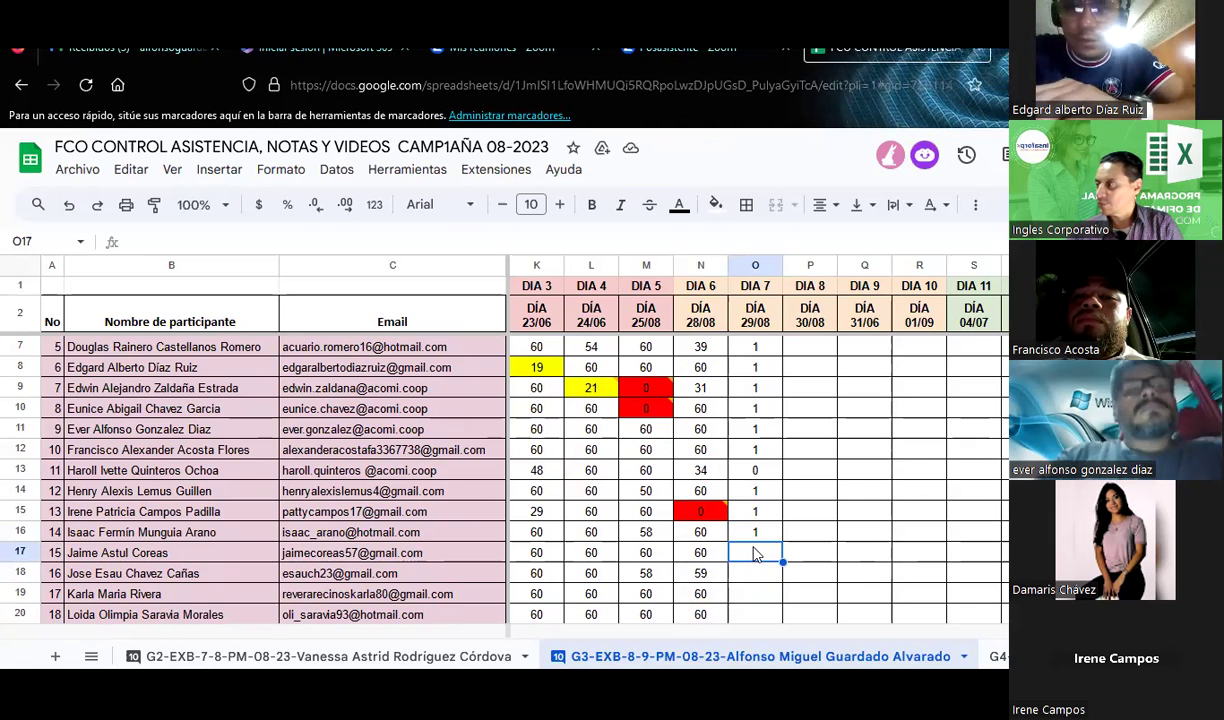
{"action": "type", "text": "1"}
{"action": "key", "text": "Return"}
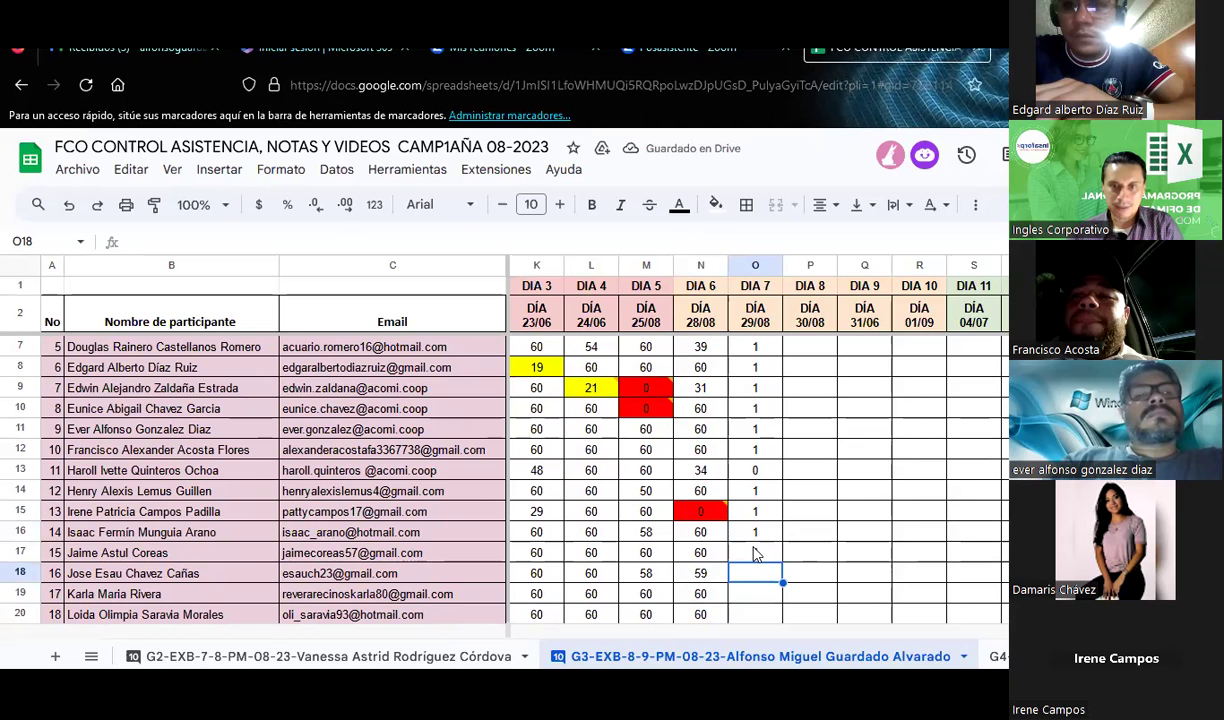
{"action": "type", "text": "1"}
{"action": "key", "text": "Return"}
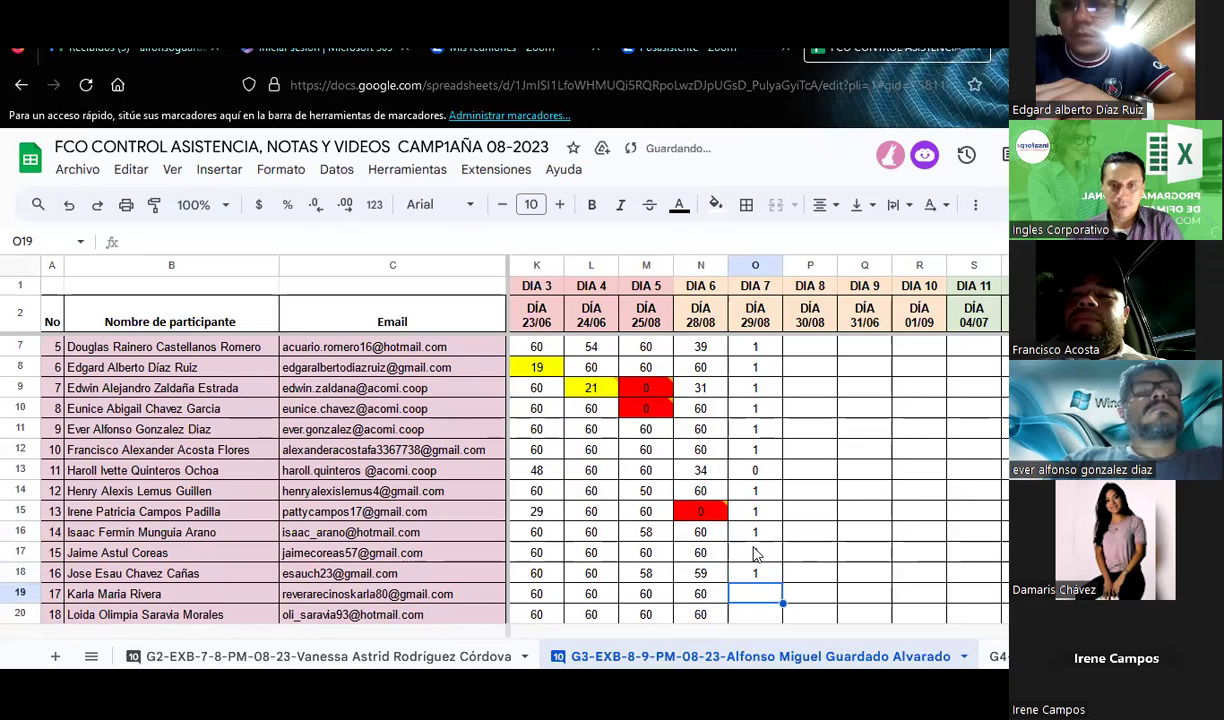
{"action": "key", "text": "Down"}
{"action": "key", "text": "Down"}
{"action": "key", "text": "Down"}
{"action": "key", "text": "Down"}
{"action": "key", "text": "Down"}
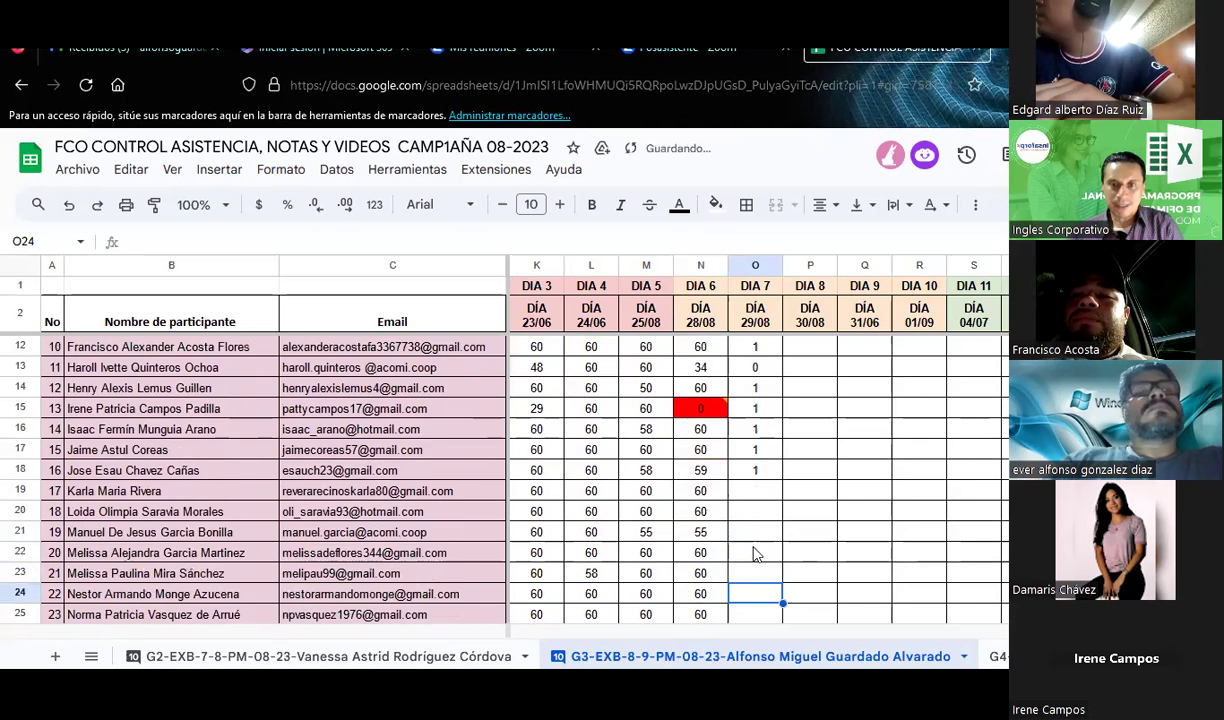
{"action": "key", "text": "Up"}
{"action": "key", "text": "Up"}
{"action": "key", "text": "Up"}
{"action": "key", "text": "Up"}
{"action": "key", "text": "Up"}
{"action": "type", "text": "1"}
{"action": "key", "text": "Return"}
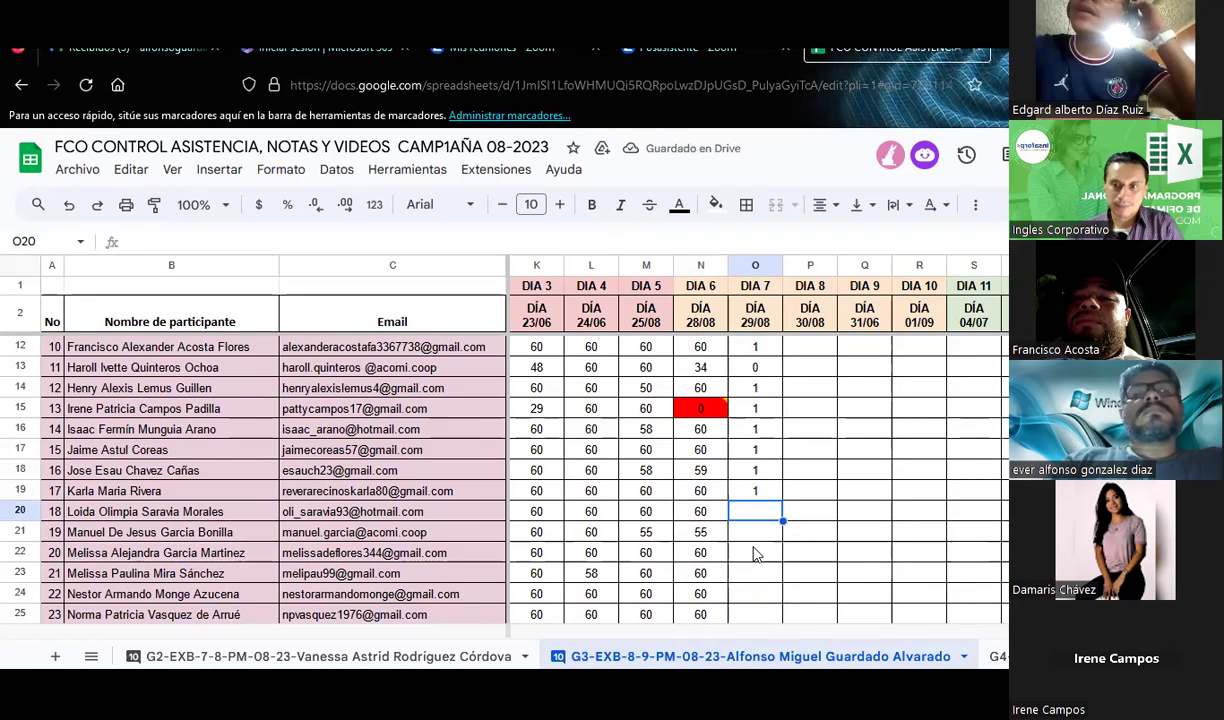
Enter 1 in O20, correct O21 from 0 to 1, leave O22 empty, and enter 1 in O23
{"action": "type", "text": "1"}
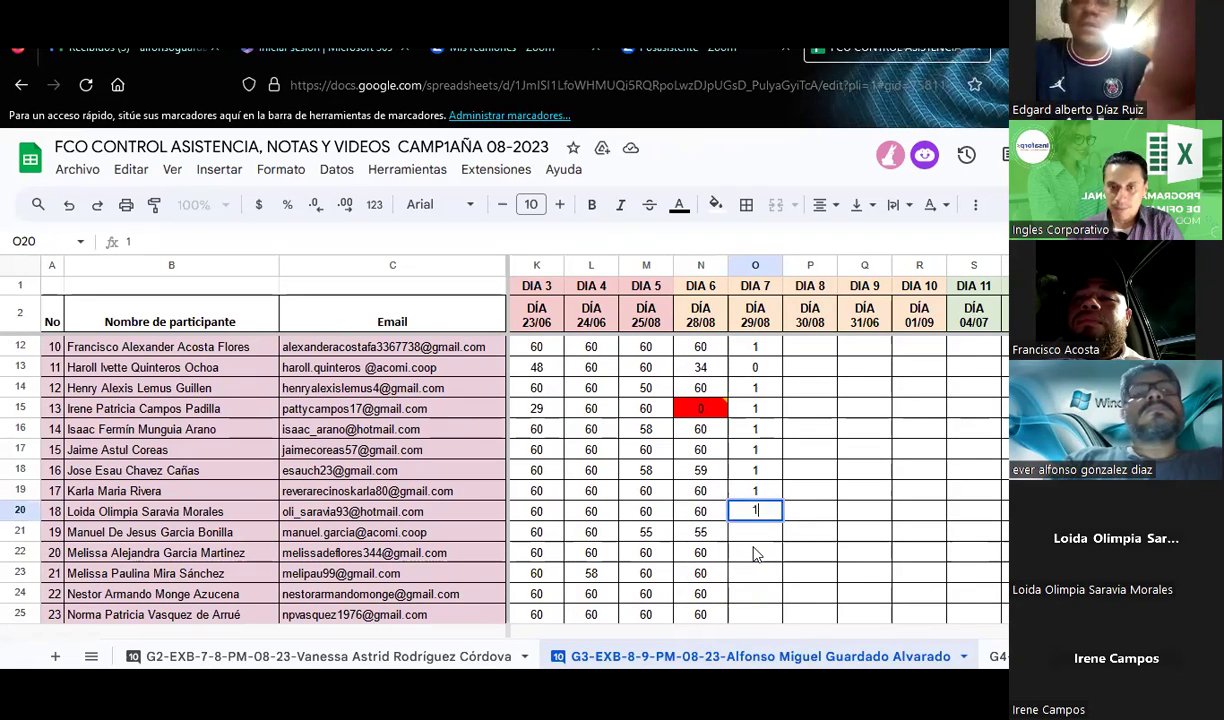
{"action": "key", "text": "Return"}
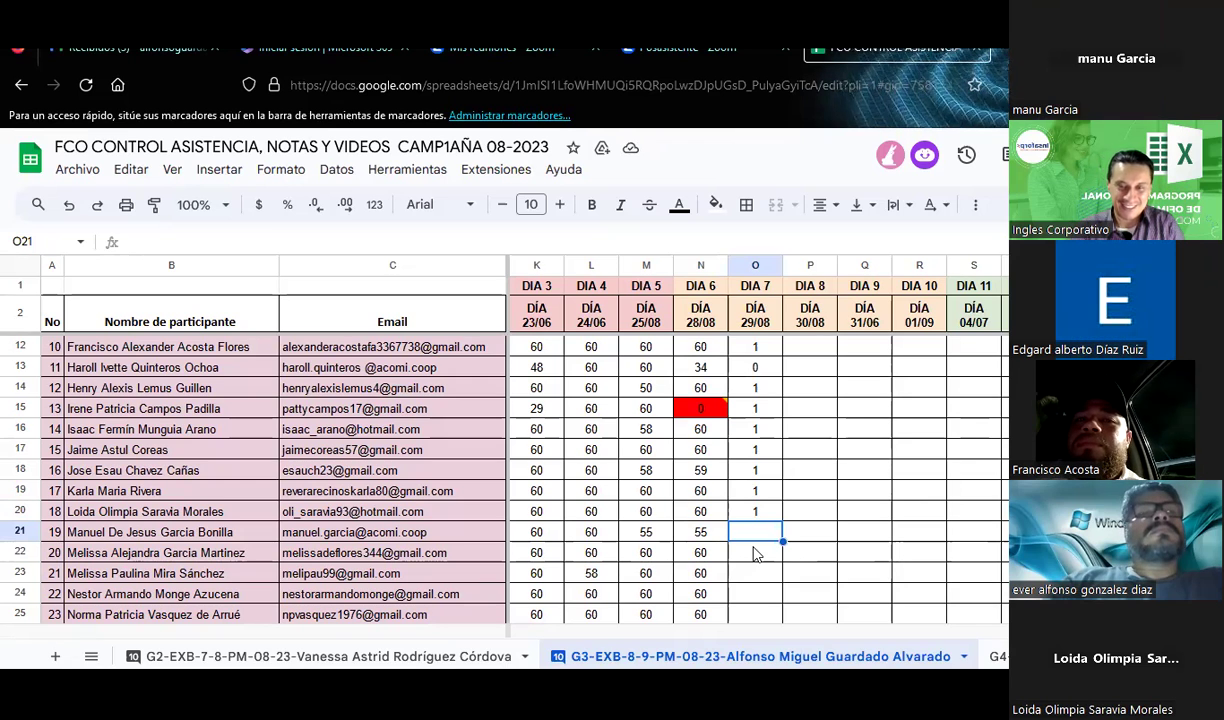
{"action": "type", "text": "0"}
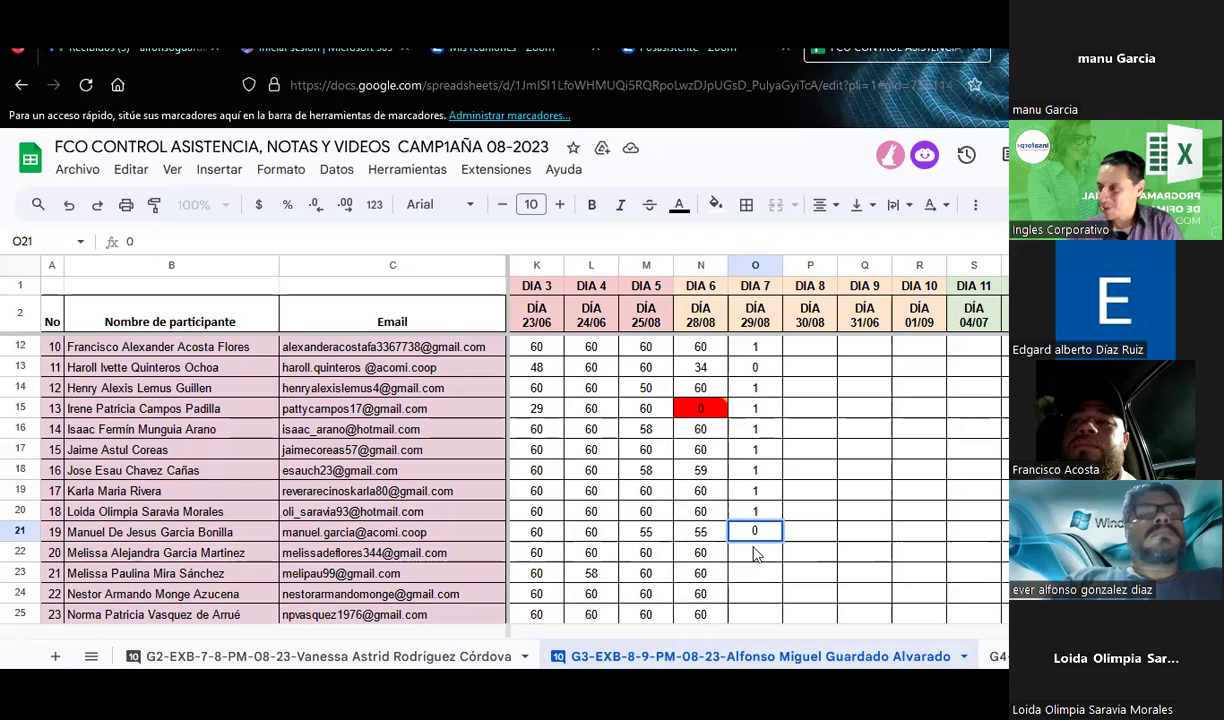
{"action": "left_click", "coordinate": [757, 555]}
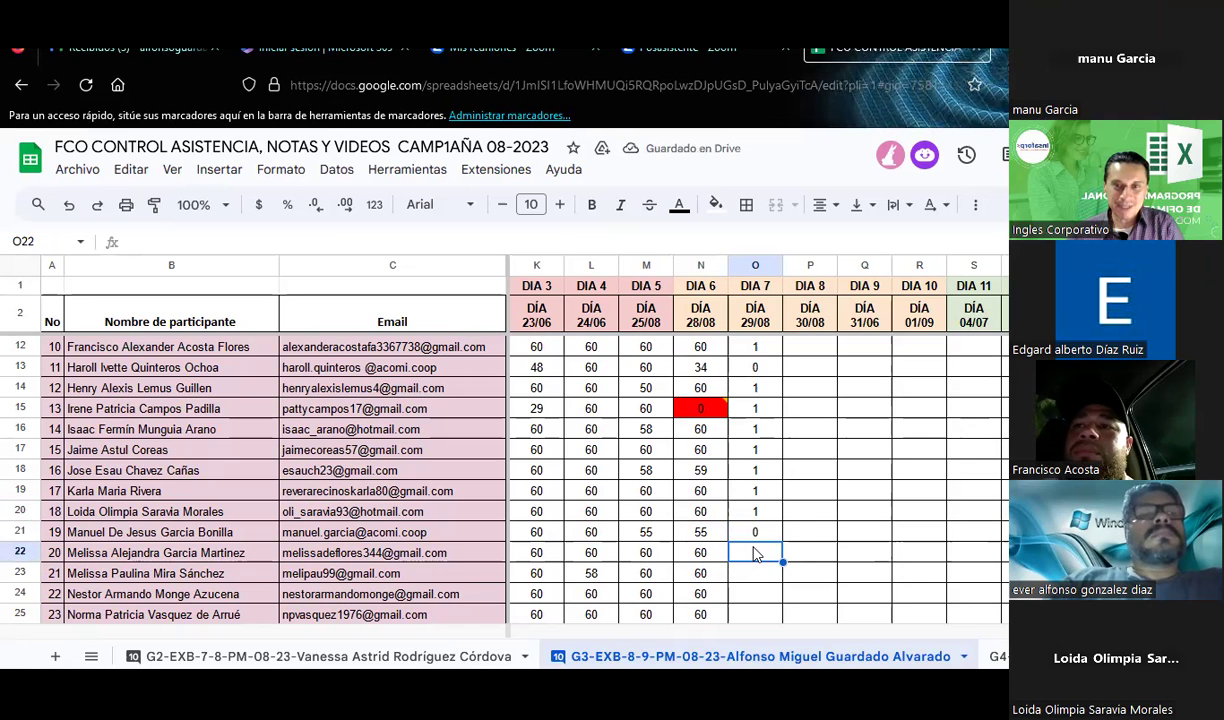
{"action": "key", "text": "Up"}
{"action": "type", "text": "1"}
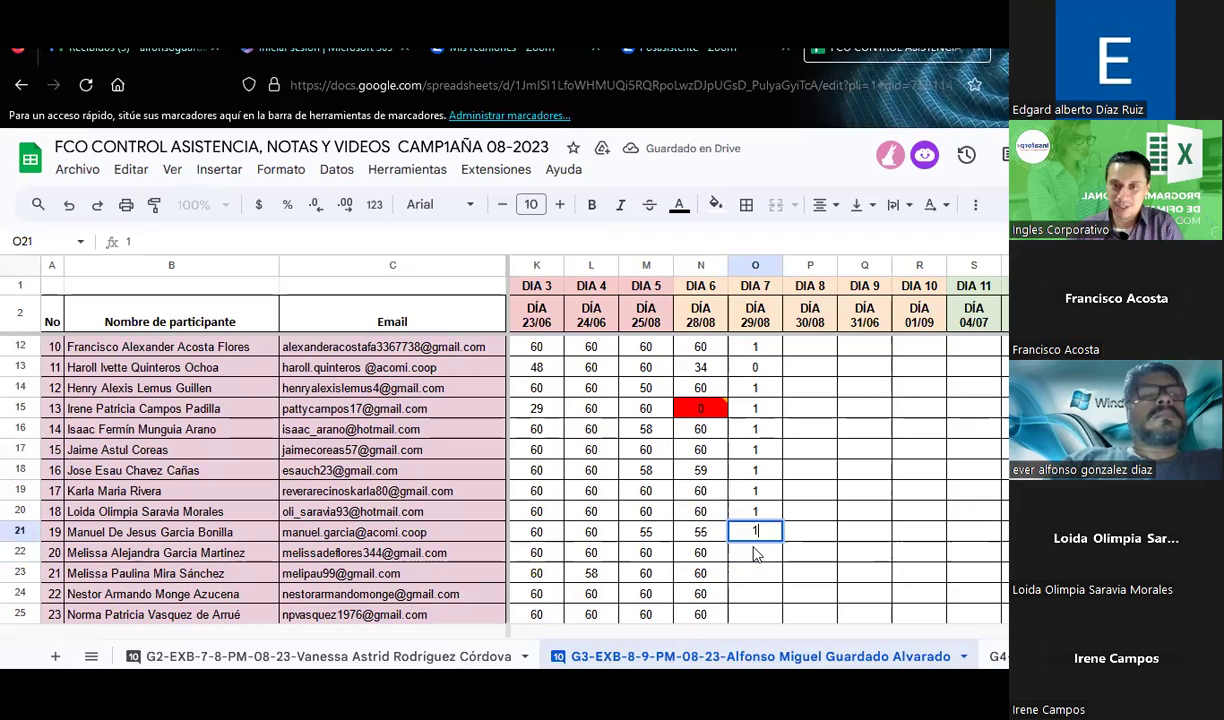
{"action": "key", "text": "Return"}
{"action": "key", "text": "Down"}
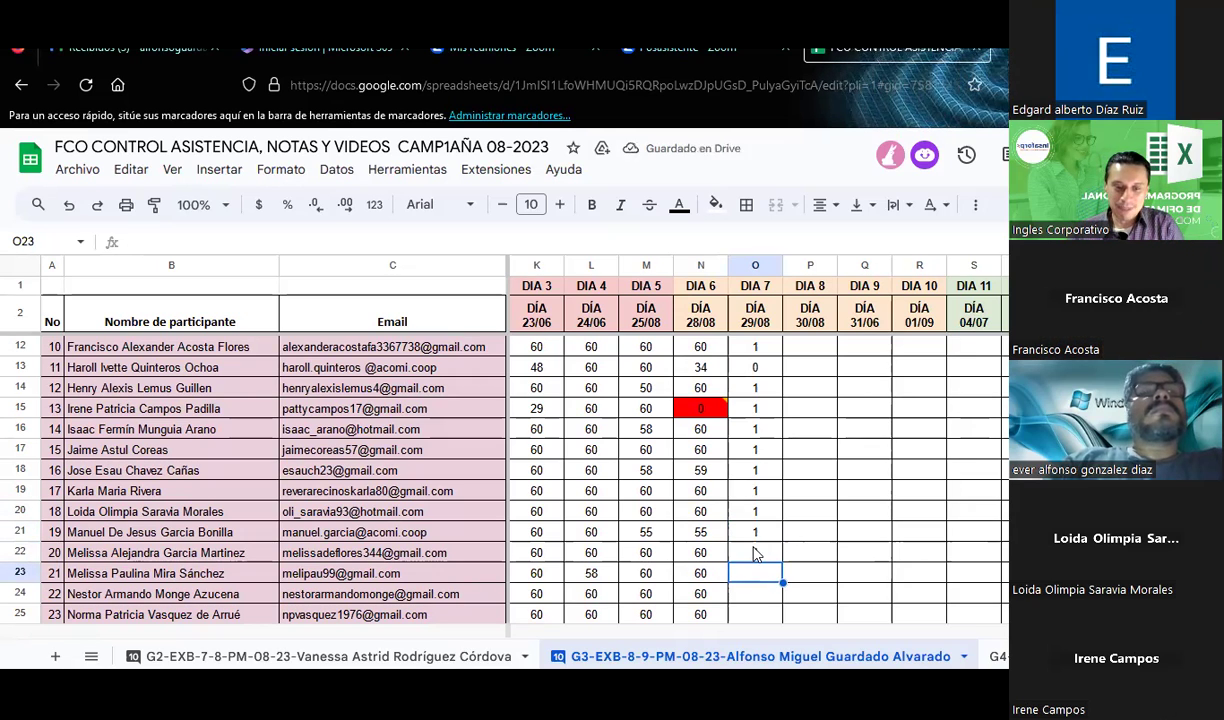
{"action": "type", "text": "1"}
{"action": "key", "text": "Return"}
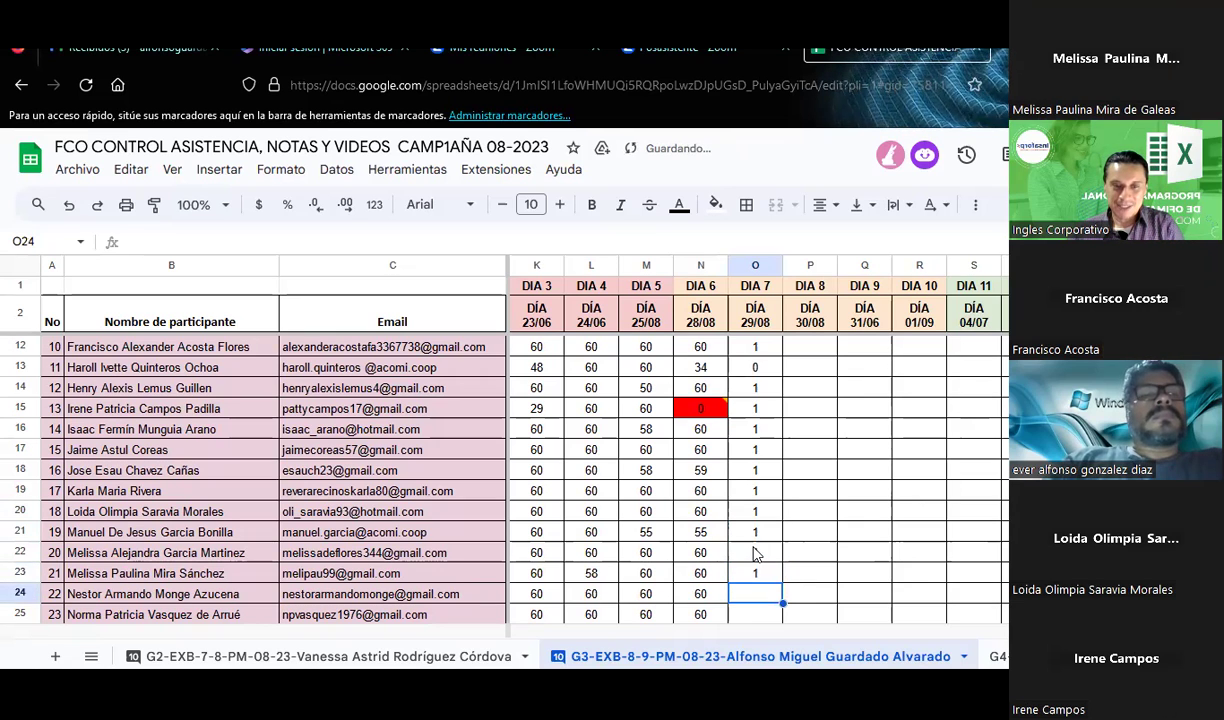
{"action": "key", "text": "Down"}
{"action": "key", "text": "Down"}
{"action": "key", "text": "Down"}
{"action": "key", "text": "Down"}
{"action": "key", "text": "Down"}
{"action": "key", "text": "Down"}
{"action": "key", "text": "Down"}
{"action": "key", "text": "Up"}
{"action": "key", "text": "Up"}
{"action": "key", "text": "Up"}
{"action": "key", "text": "Up"}
{"action": "key", "text": "Up"}
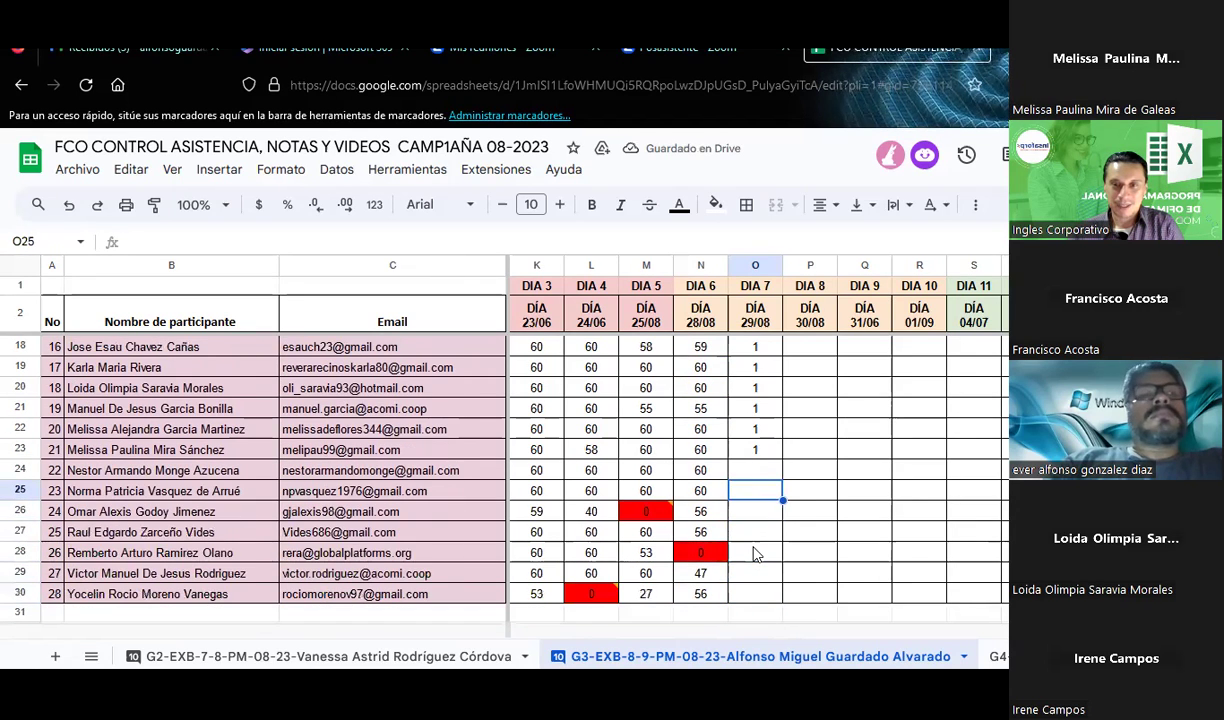
Enter DIA 7 marks 1 in O24, 0 in O25 and 1 in O26
{"action": "type", "text": "1"}
{"action": "key", "text": "Return"}
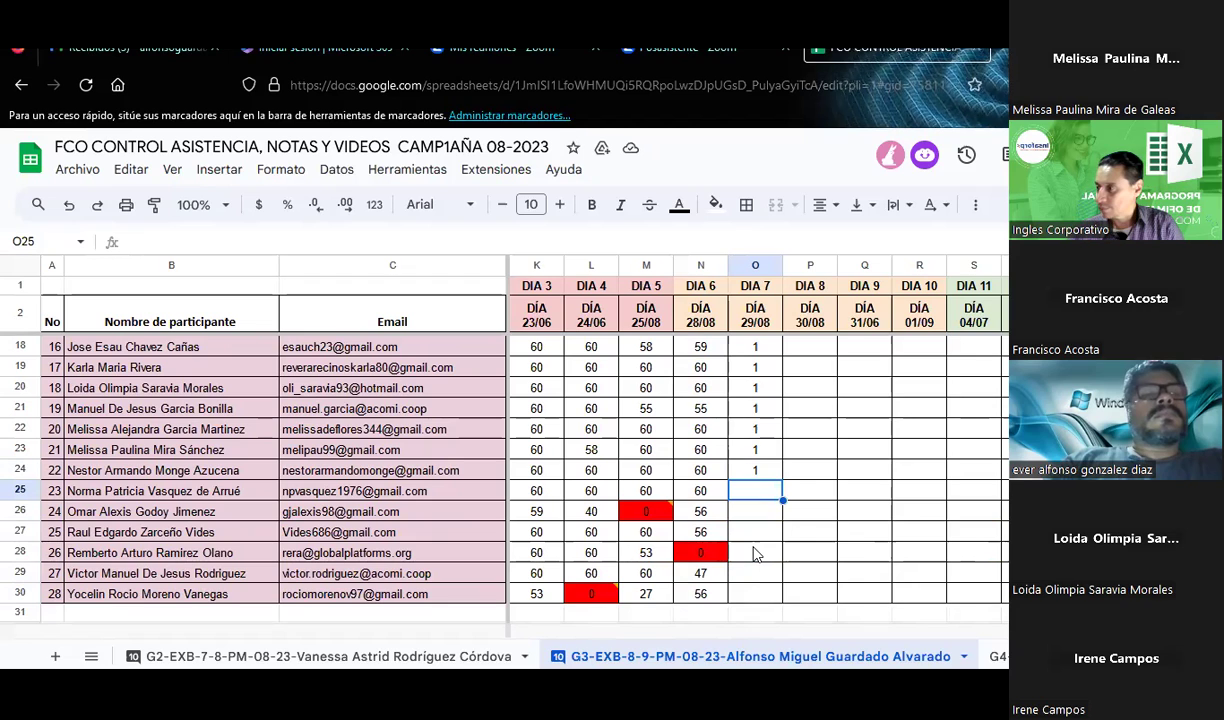
{"action": "type", "text": "0"}
{"action": "key", "text": "Return"}
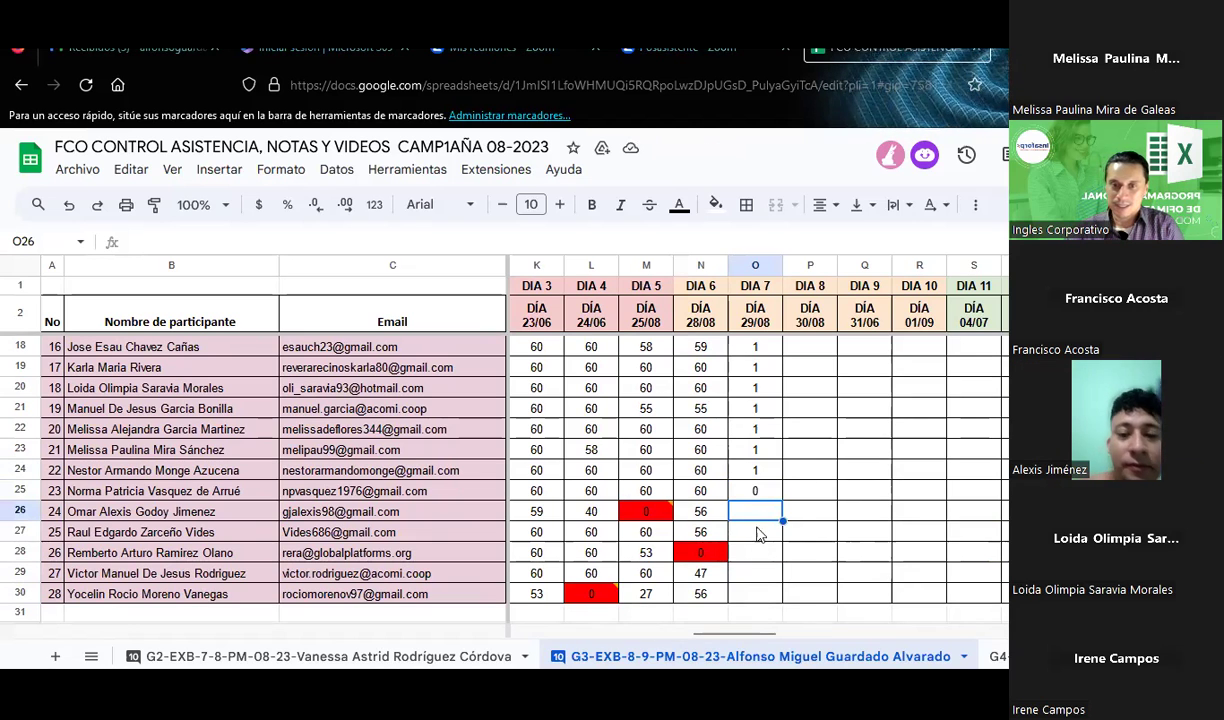
{"action": "type", "text": "1"}
{"action": "key", "text": "Return"}
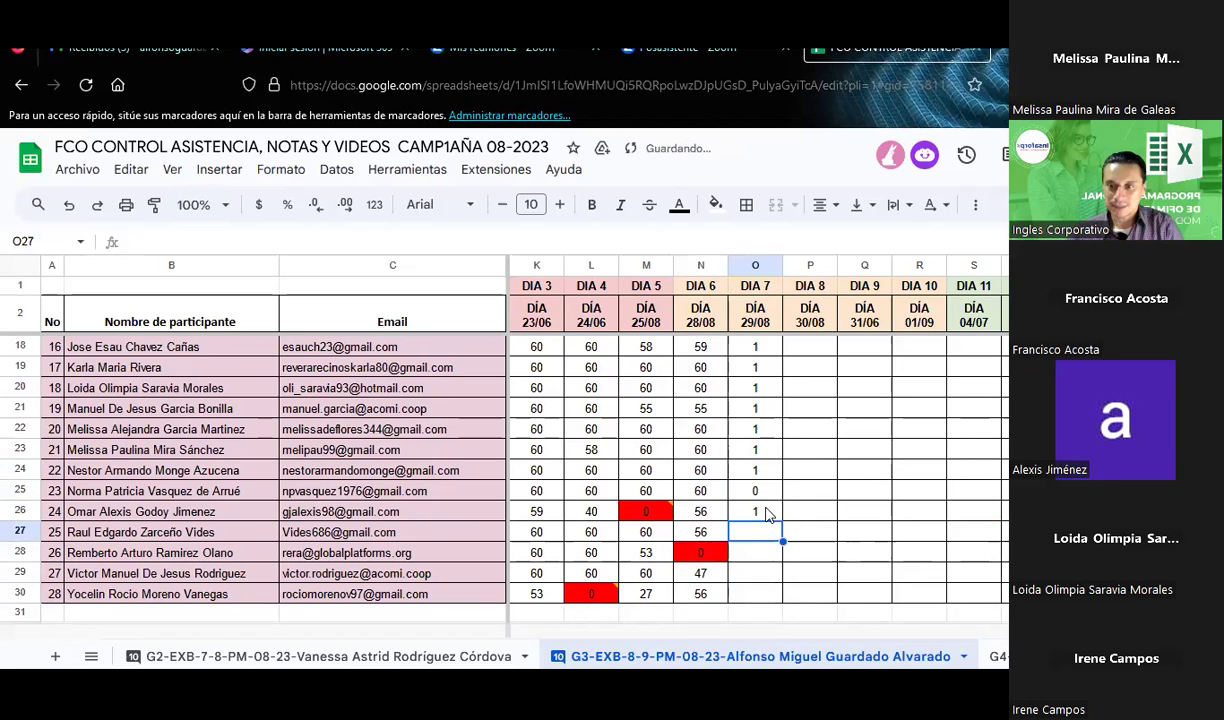
Enter 1 in O27 through O30 to finish the DIA 7 column
{"action": "type", "text": "1"}
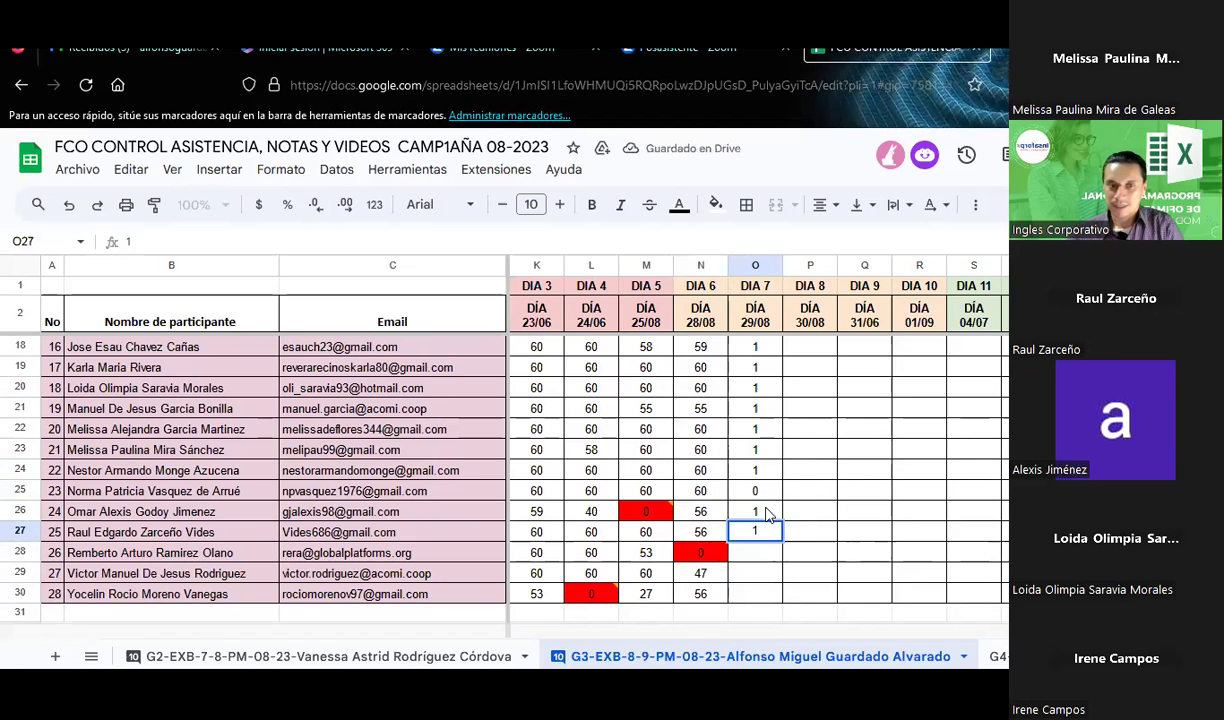
{"action": "key", "text": "Return"}
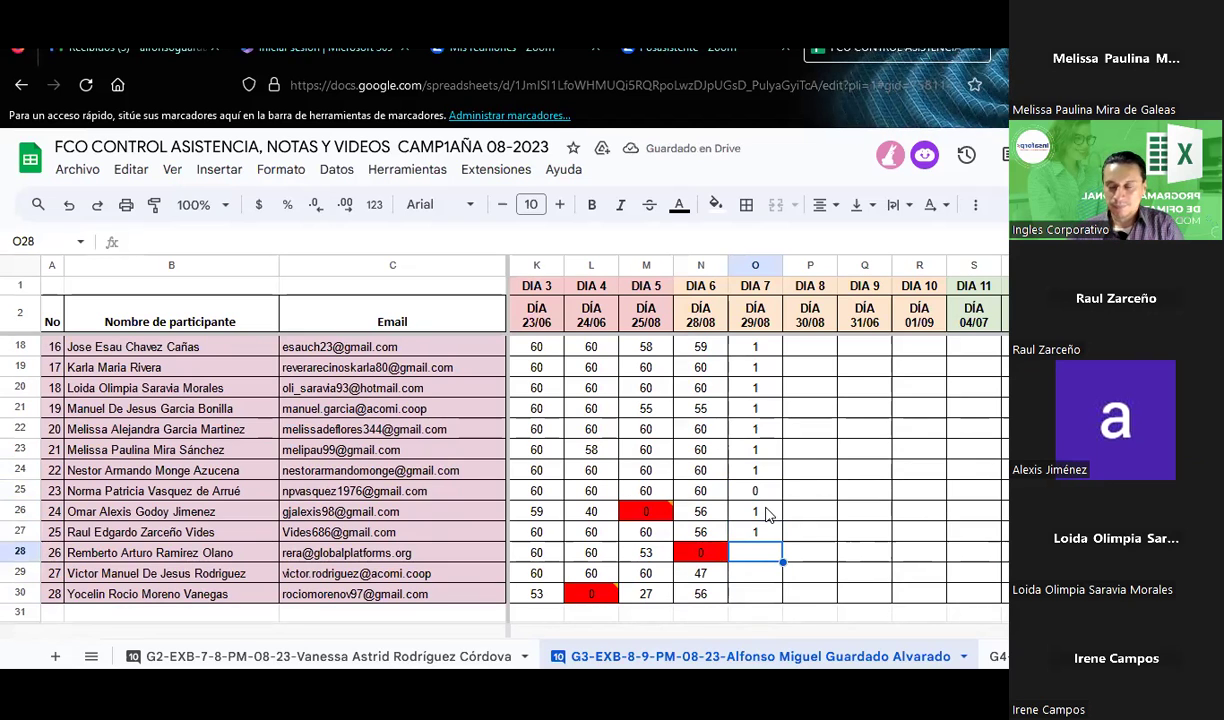
{"action": "type", "text": "1"}
{"action": "key", "text": "Return"}
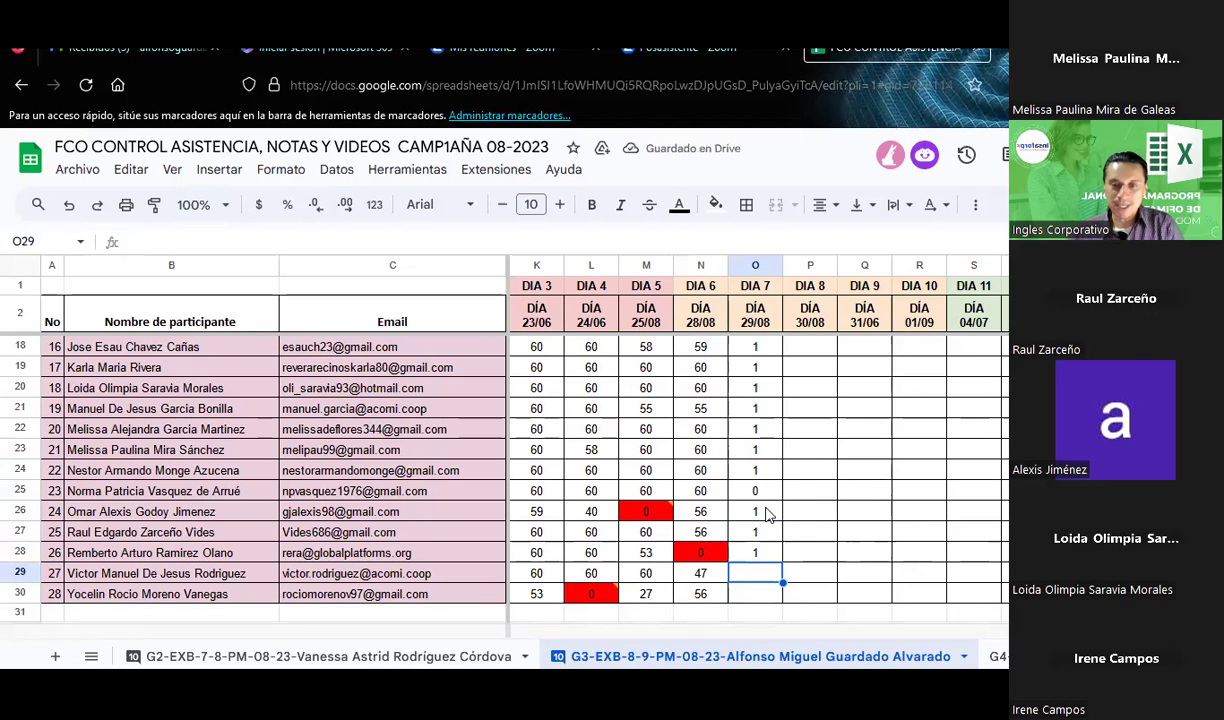
{"action": "type", "text": "1"}
{"action": "key", "text": "Return"}
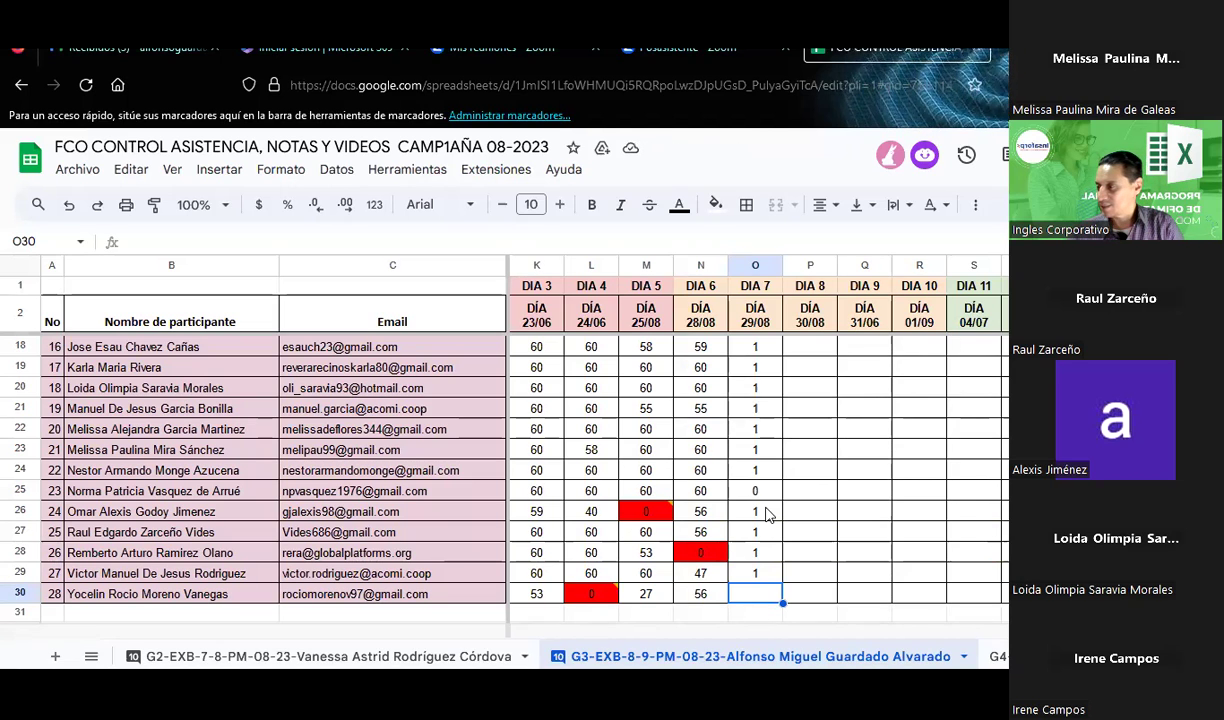
{"action": "type", "text": "1"}
{"action": "key", "text": "Return"}
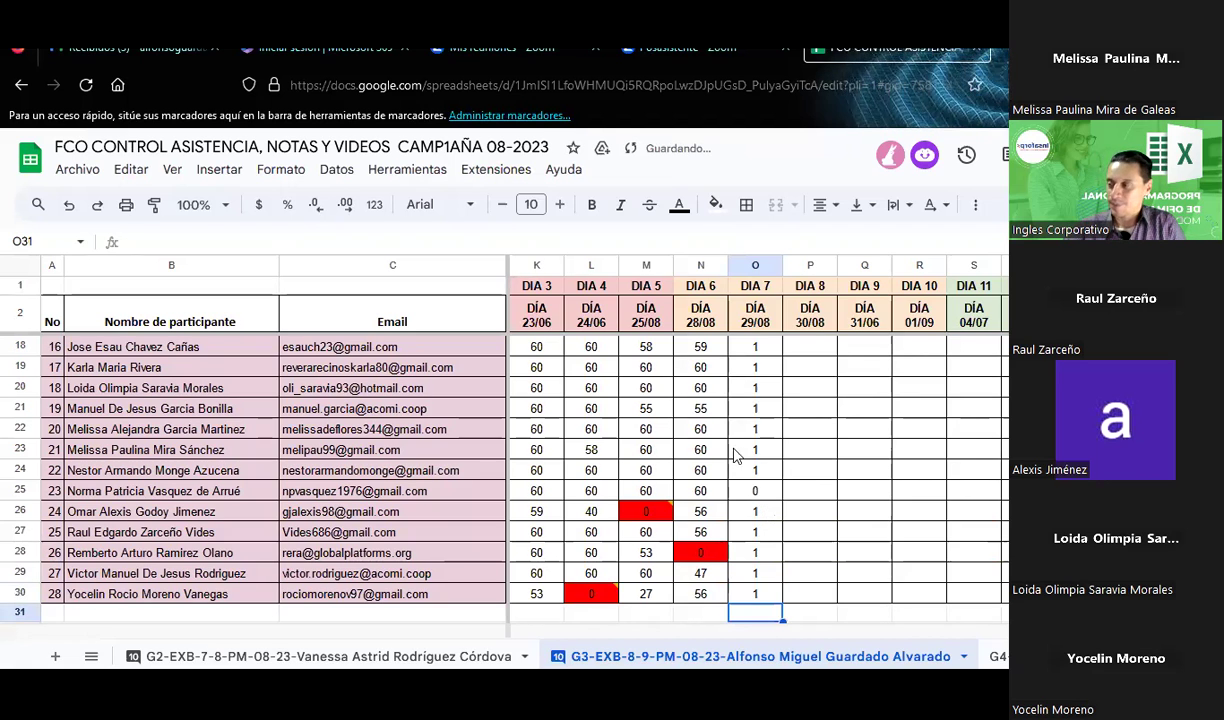
{"action": "scroll", "coordinate": [733, 455], "scroll_direction": "up", "scroll_amount": 5}
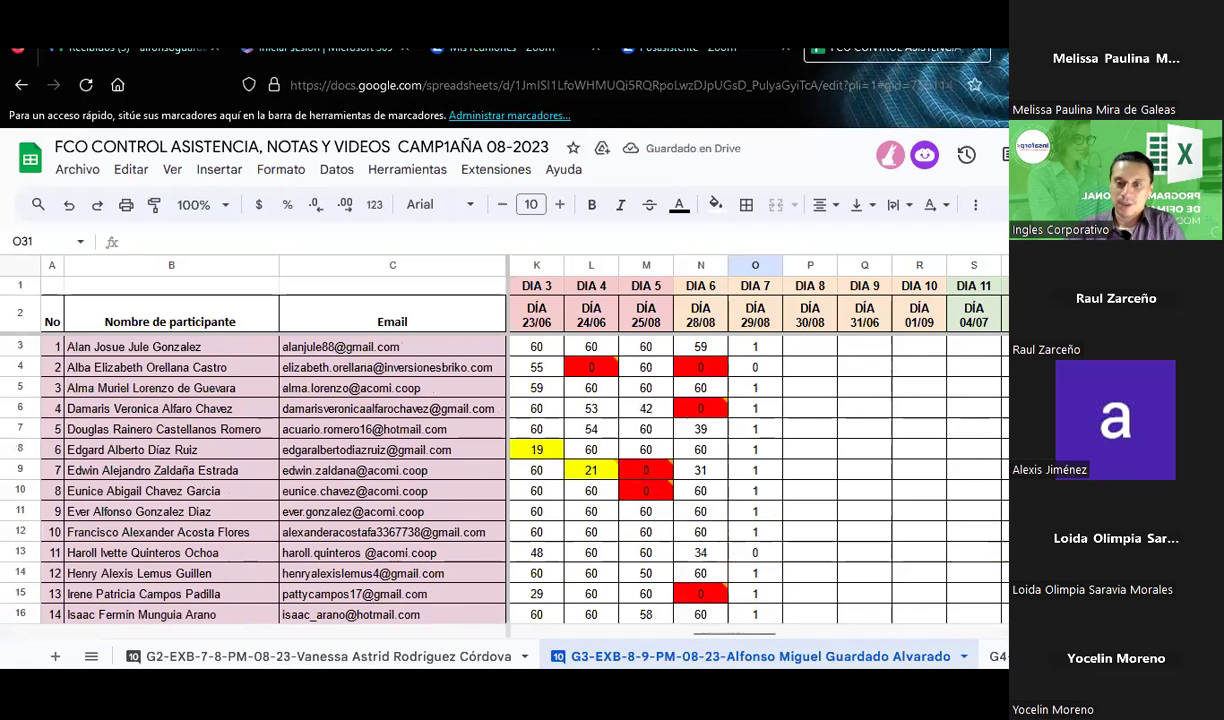
{"action": "left_click", "coordinate": [940, 625]}
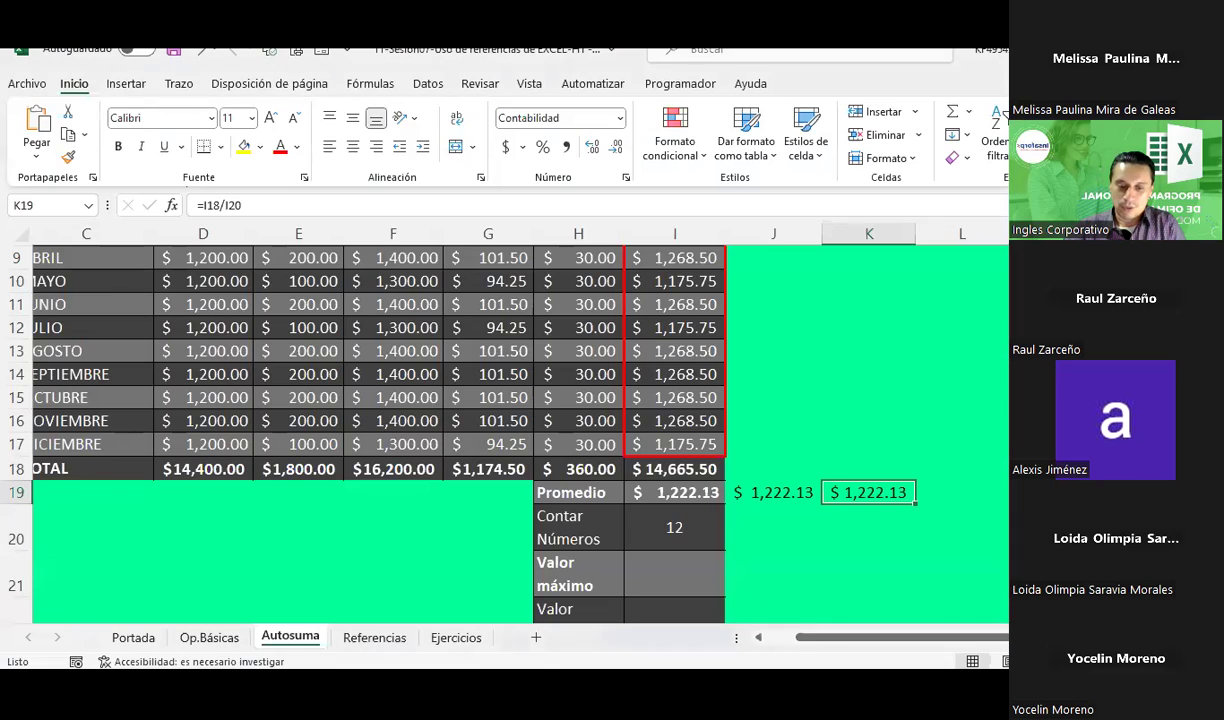
{"action": "left_click", "coordinate": [841, 424]}
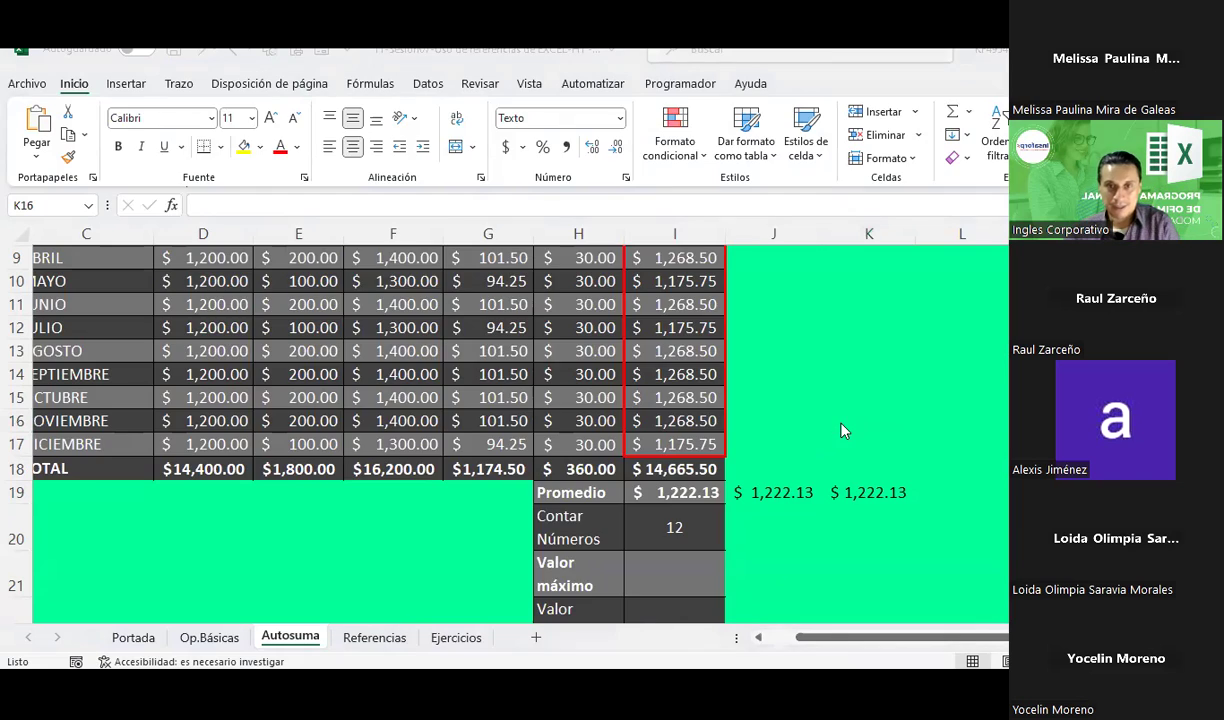
{"action": "key", "text": "alt+Tab"}
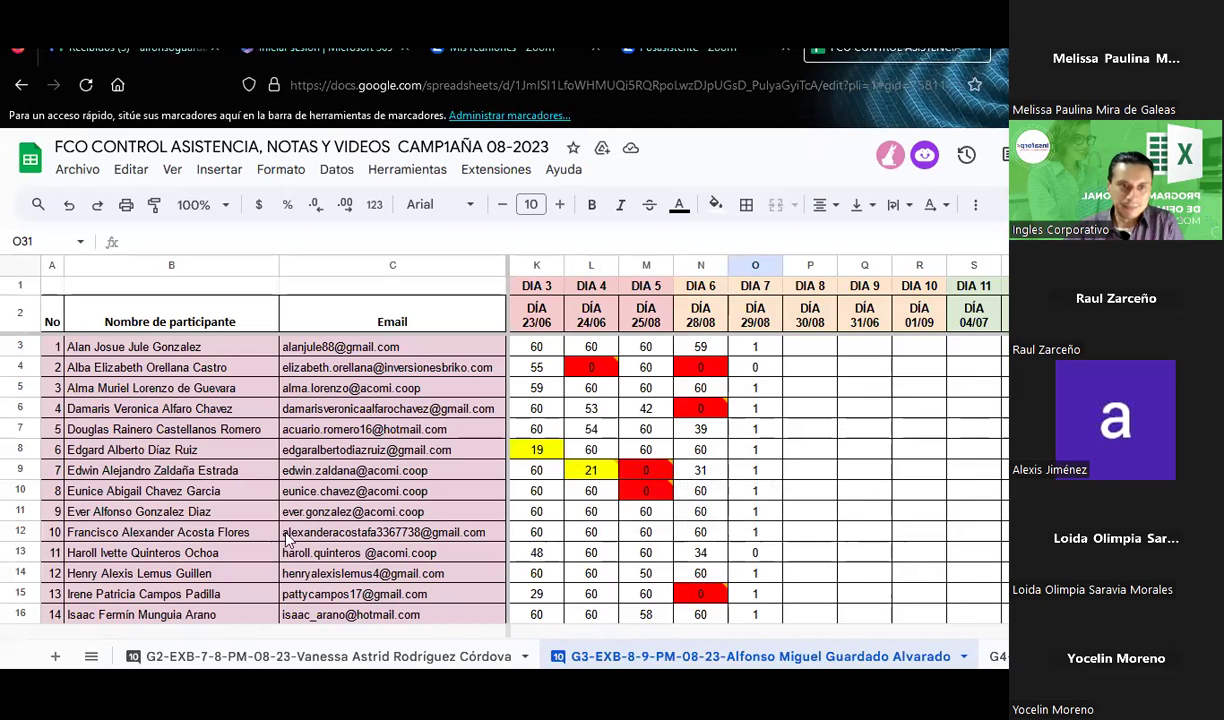
Change the DIA 3 score in K8 from 19 to 60
{"action": "left_click", "coordinate": [539, 455]}
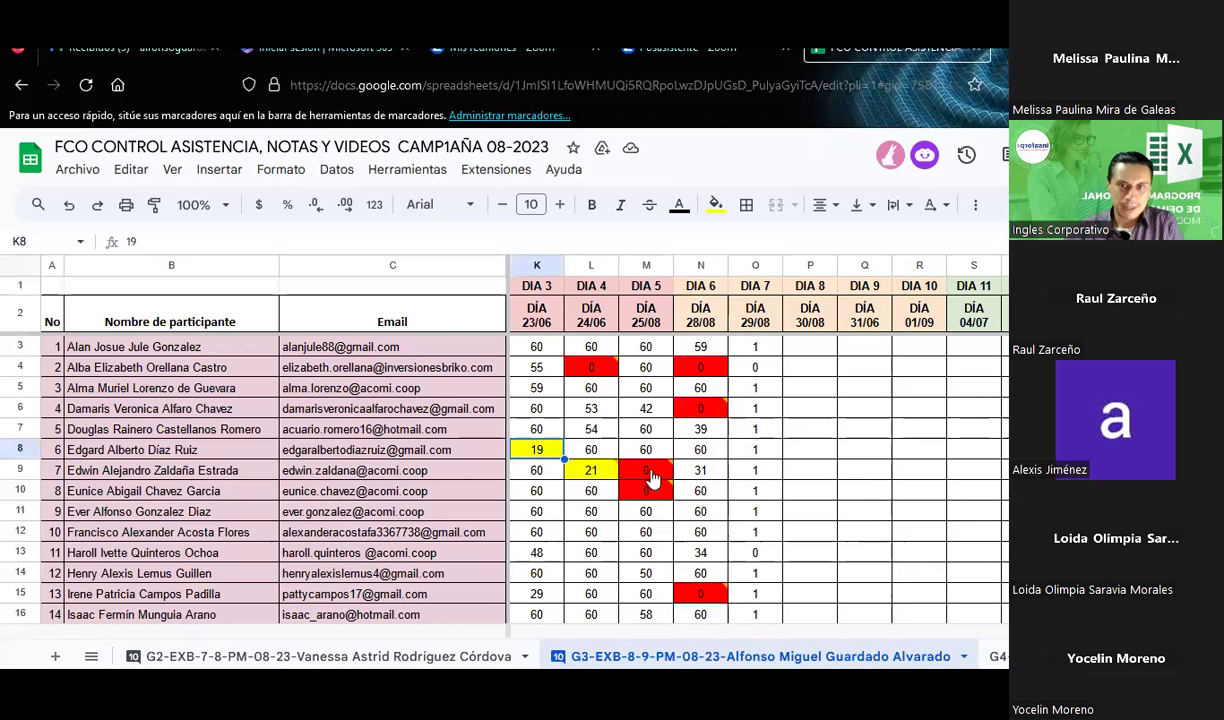
{"action": "mouse_move", "coordinate": [651, 478]}
{"action": "scroll", "coordinate": [651, 478], "scroll_direction": "left", "scroll_amount": 2}
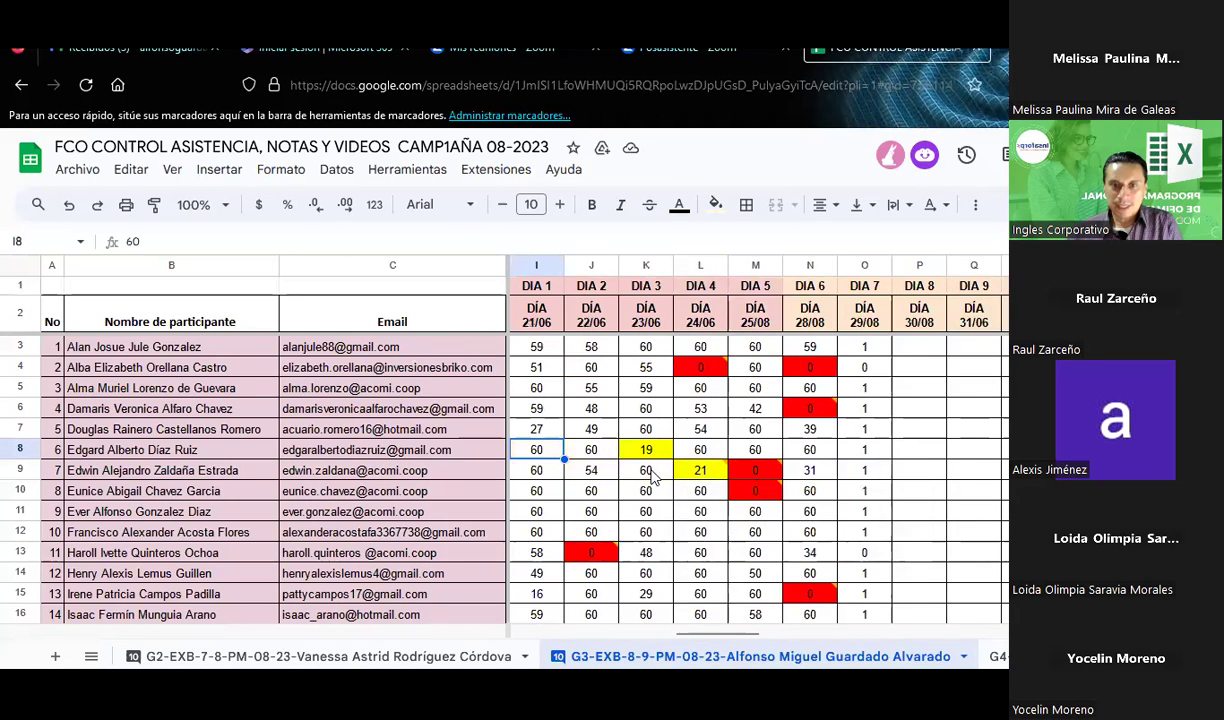
{"action": "scroll", "coordinate": [651, 478], "scroll_direction": "left", "scroll_amount": 4}
{"action": "scroll", "coordinate": [651, 478], "scroll_direction": "right", "scroll_amount": 4}
{"action": "key", "text": "Left"}
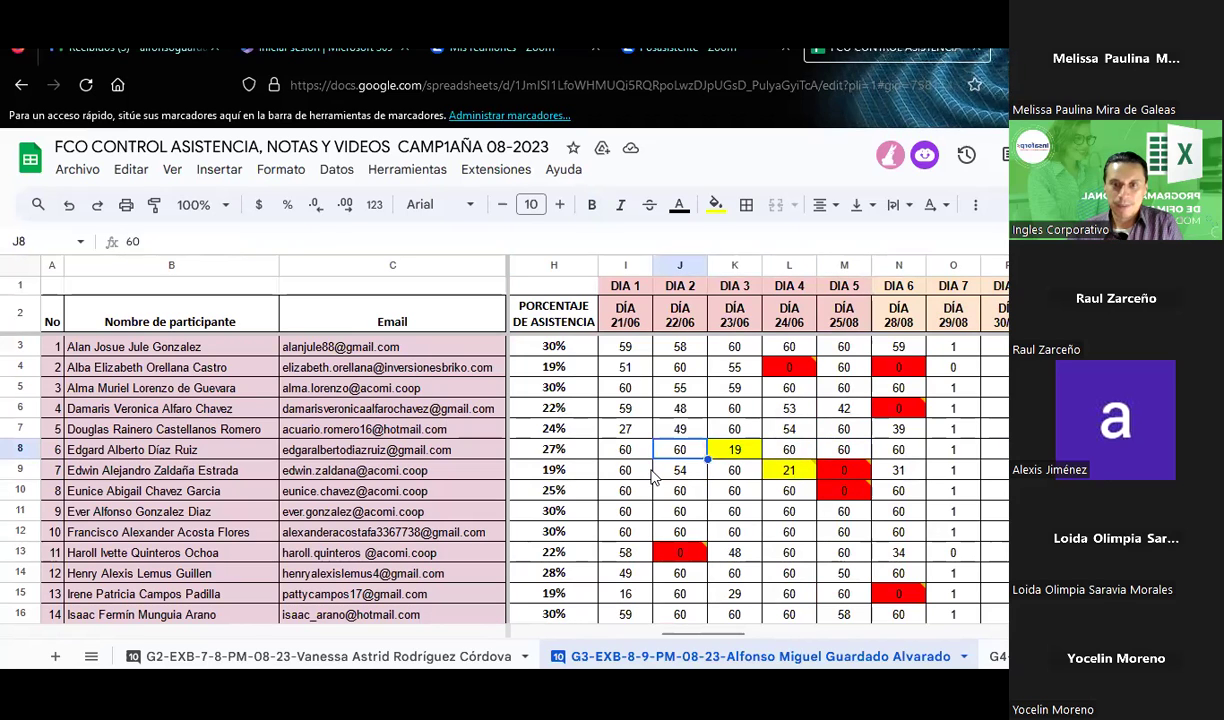
{"action": "key", "text": "Right"}
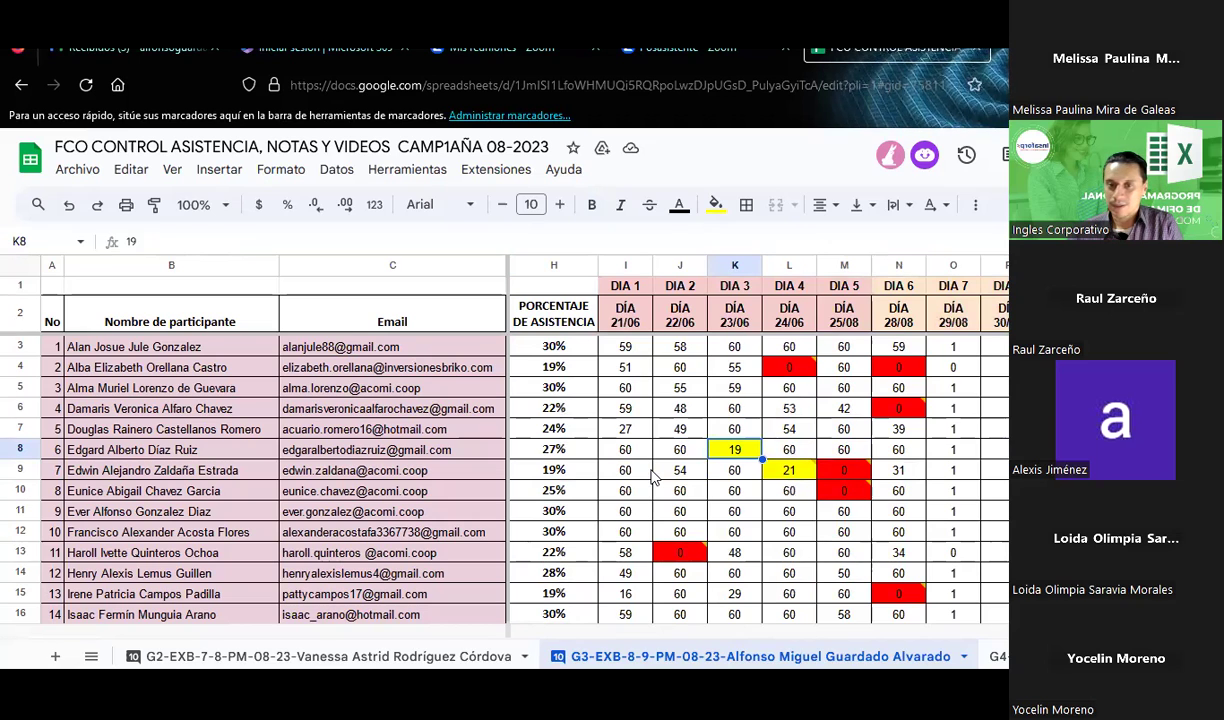
{"action": "key", "text": "Right"}
{"action": "key", "text": "Right"}
{"action": "key", "text": "Right"}
{"action": "key", "text": "Left"}
{"action": "key", "text": "Left"}
{"action": "key", "text": "Left"}
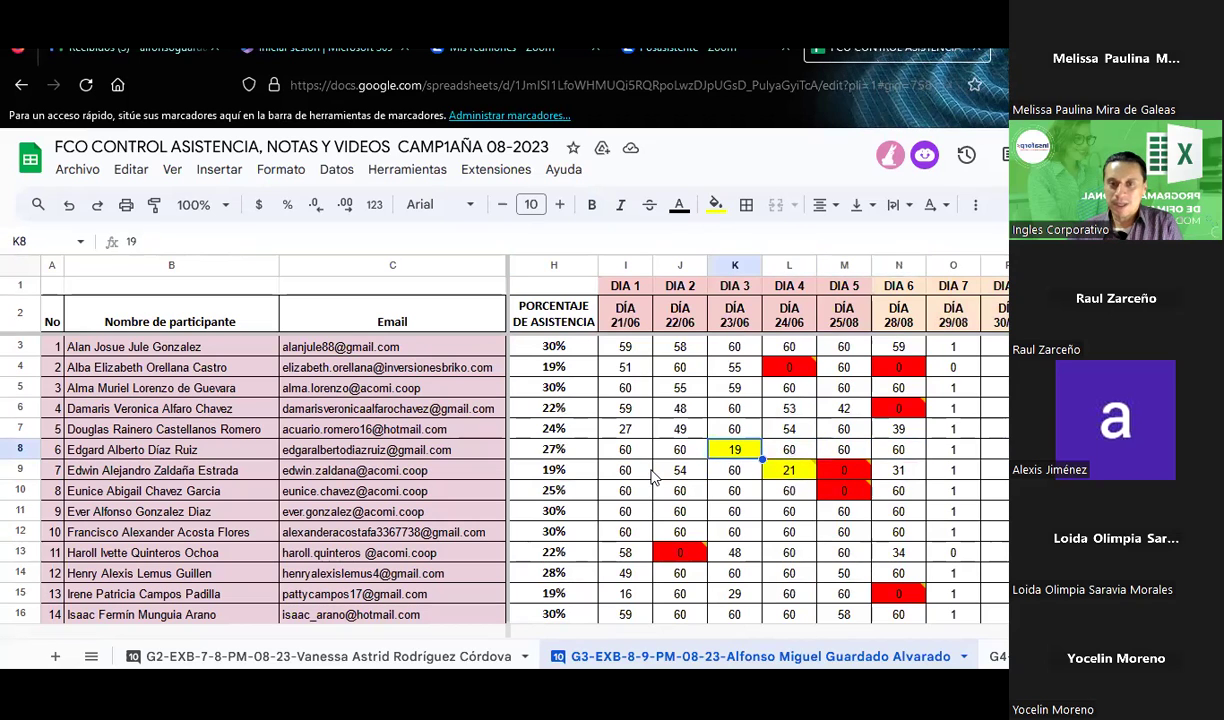
{"action": "type", "text": "60"}
{"action": "key", "text": "Return"}
{"action": "key", "text": "Up"}
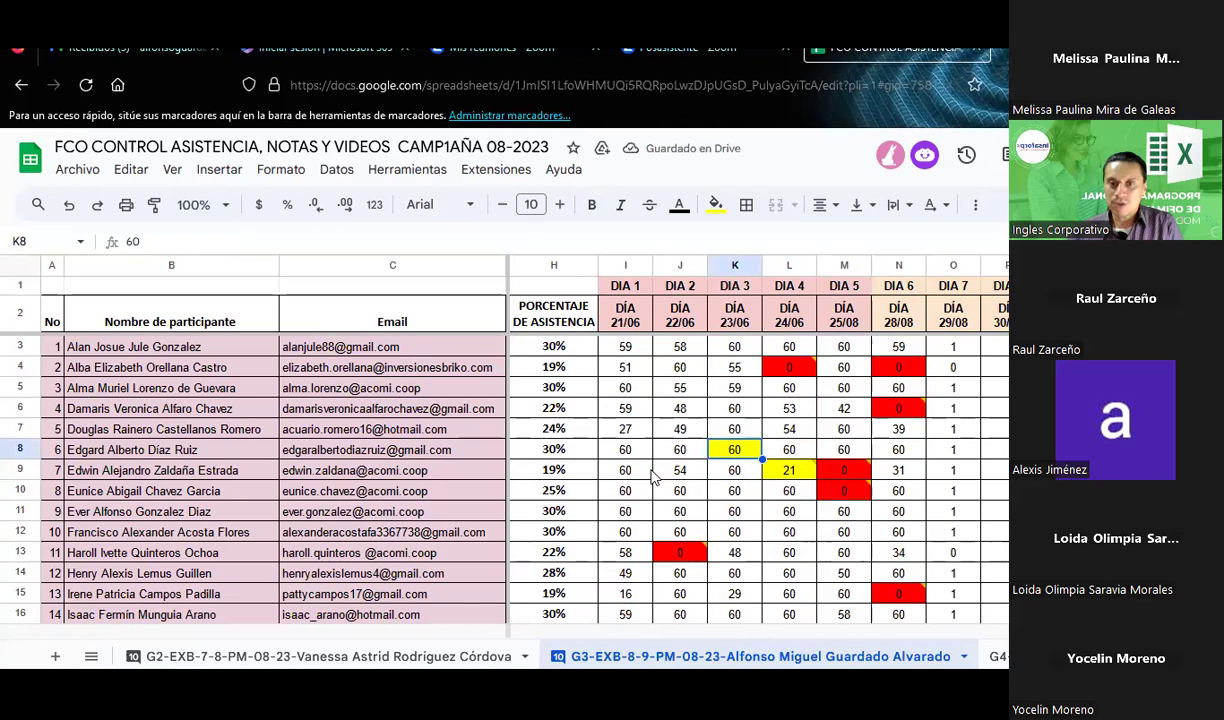
Review row 8's updated attendance percentage, then return to the Excel workbook
{"action": "key", "text": "Right"}
{"action": "key", "text": "Right"}
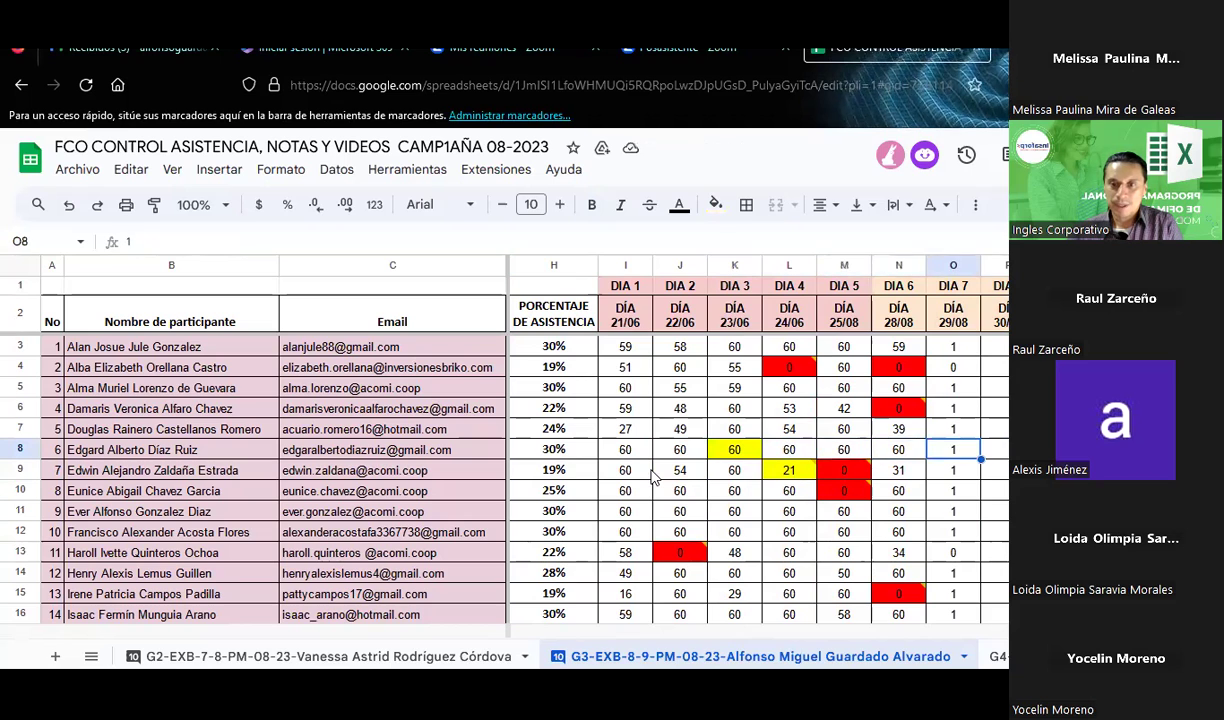
{"action": "key", "text": "Left"}
{"action": "key", "text": "Left"}
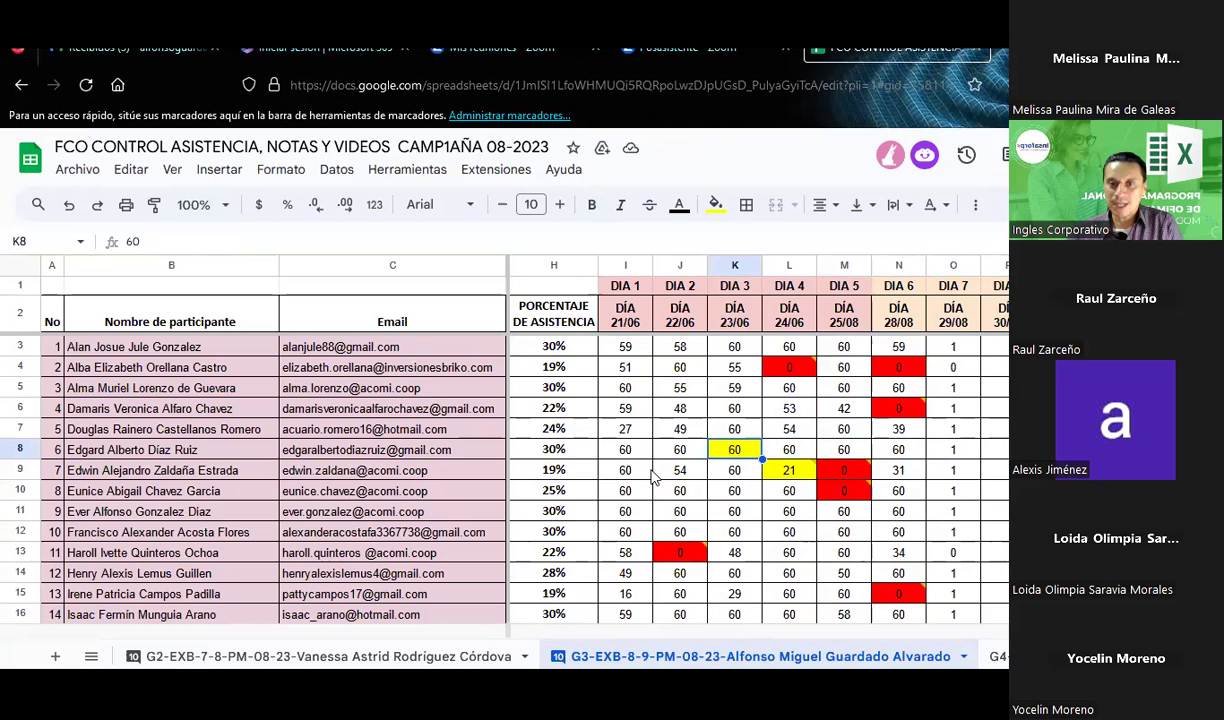
{"action": "key", "text": "Right"}
{"action": "key", "text": "Right"}
{"action": "key", "text": "Right"}
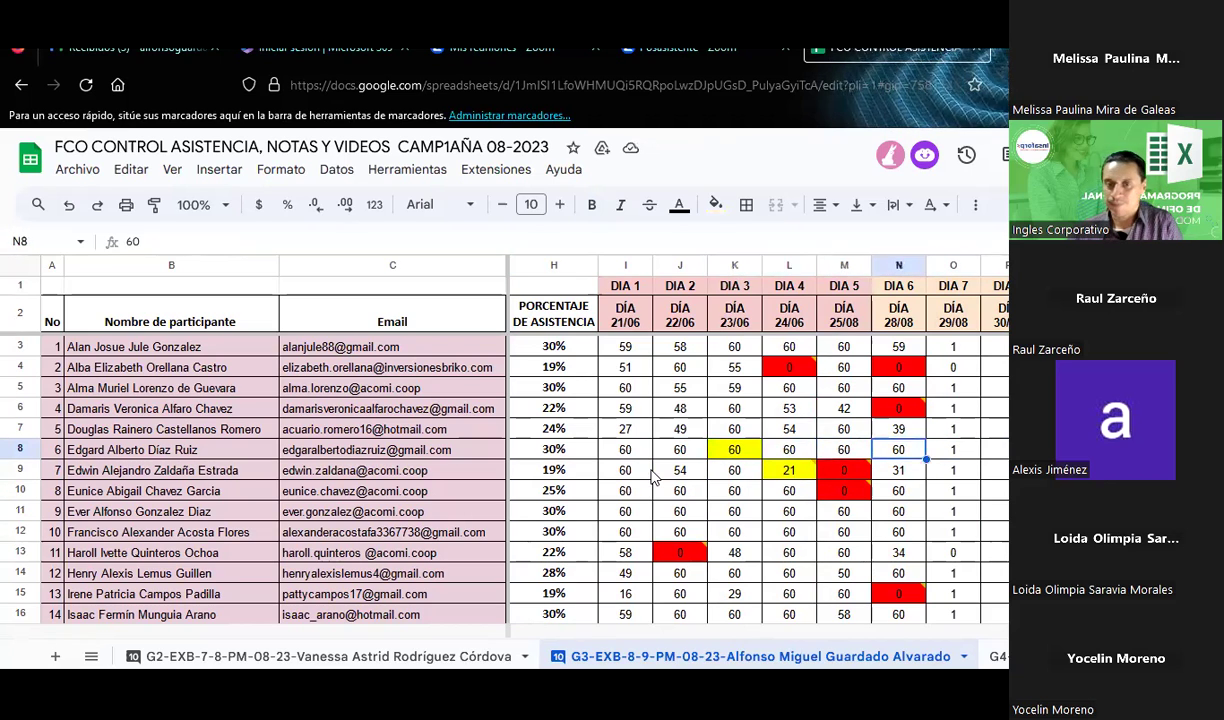
{"action": "key", "text": "Right"}
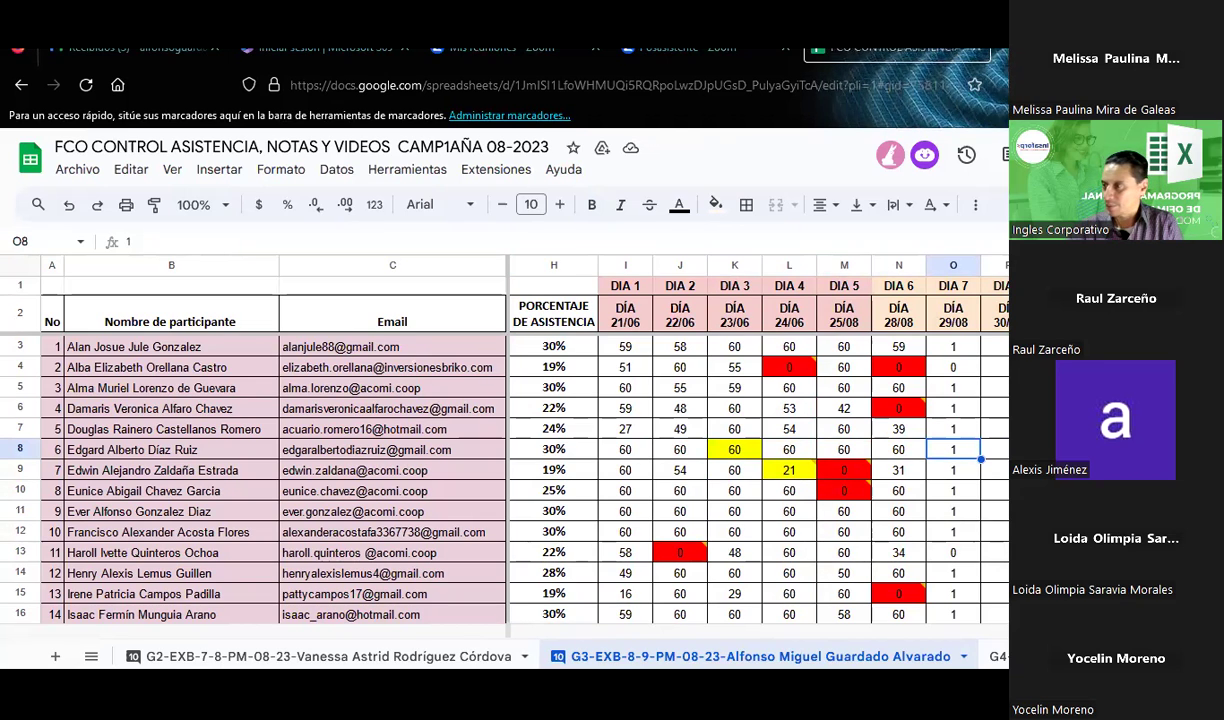
{"action": "left_click", "coordinate": [995, 429]}
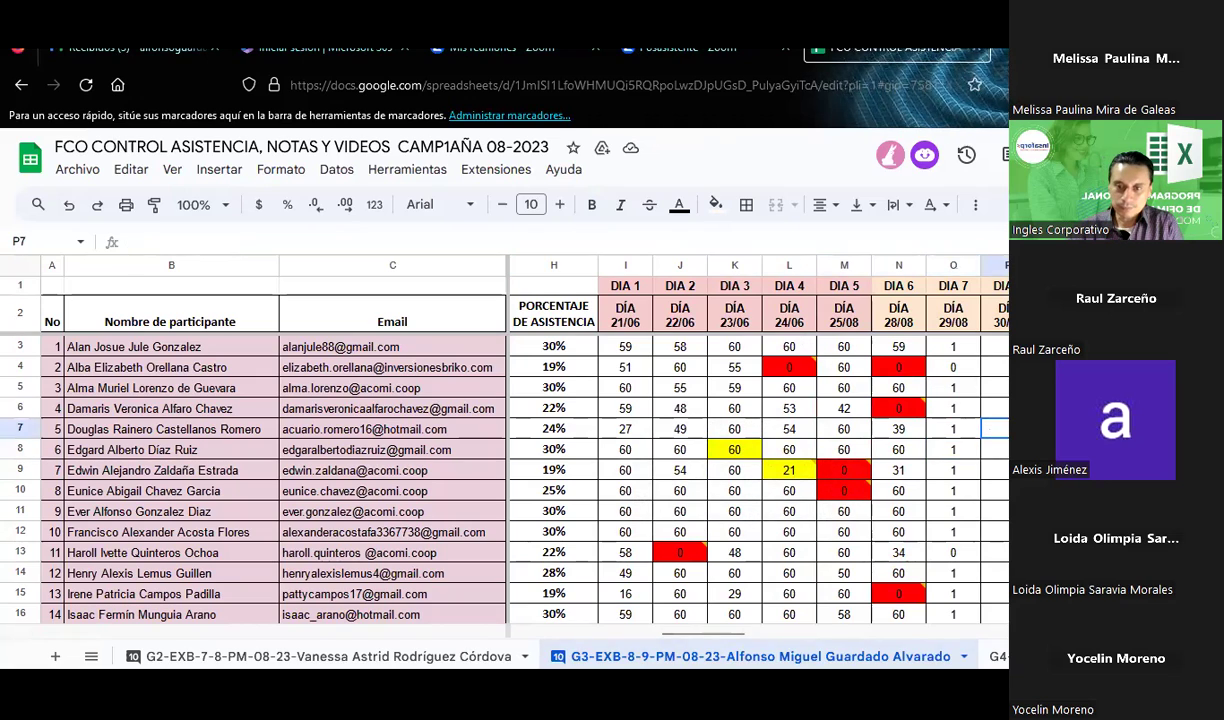
{"action": "key", "text": "alt+Tab"}
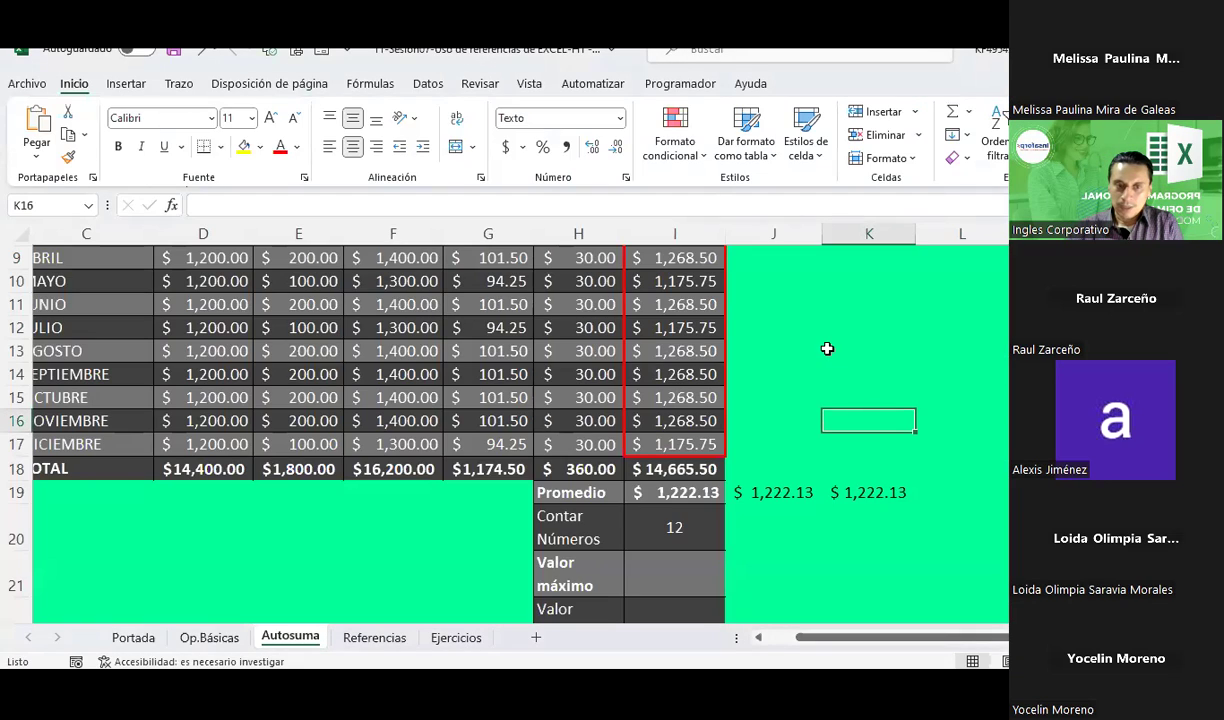
Select the Valor máximo result cell I21 below the taxable salary column
{"action": "scroll", "coordinate": [825, 347], "scroll_direction": "up", "scroll_amount": 3}
{"action": "scroll", "coordinate": [825, 347], "scroll_direction": "down", "scroll_amount": 4}
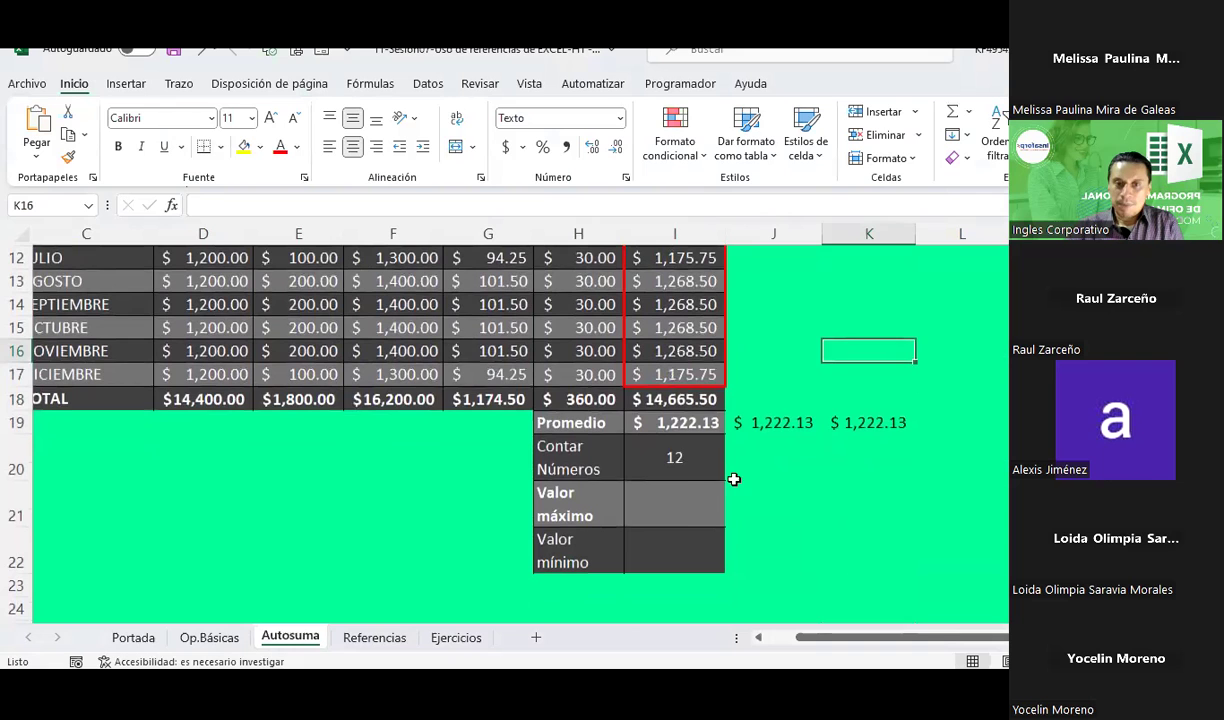
{"action": "left_click", "coordinate": [689, 499]}
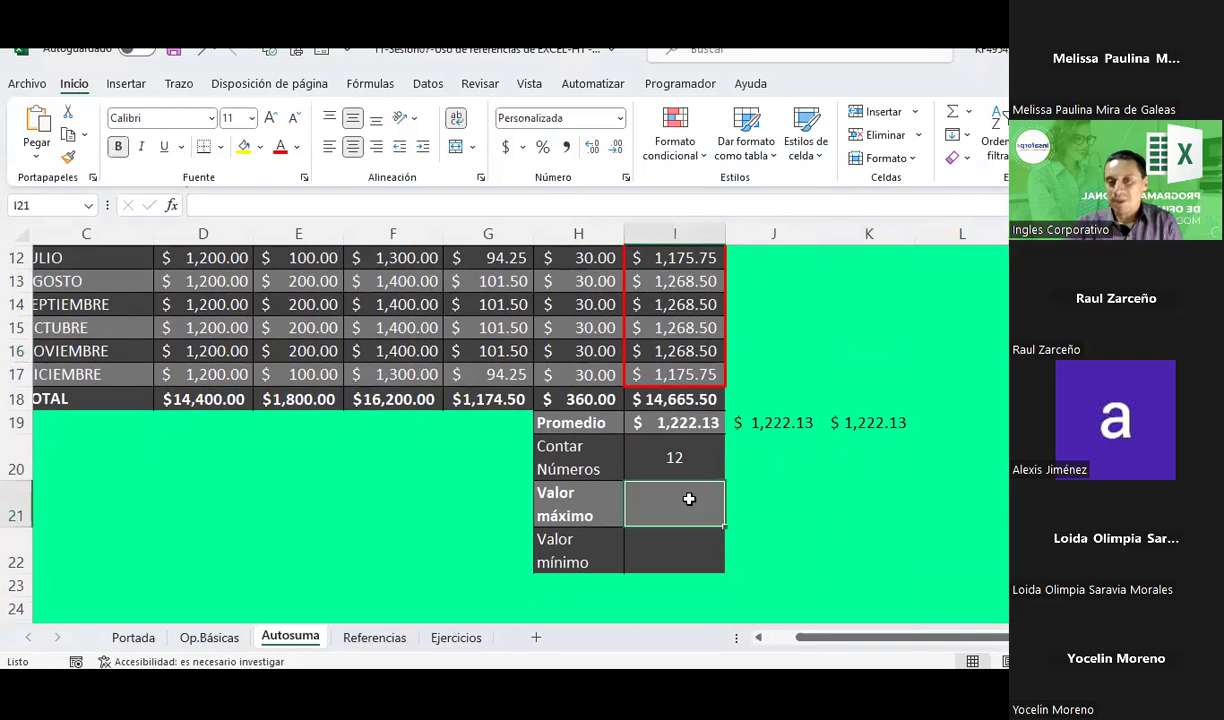
{"action": "scroll", "coordinate": [708, 459], "scroll_direction": "up", "scroll_amount": 2}
{"action": "scroll", "coordinate": [690, 320], "scroll_direction": "up", "scroll_amount": 1}
{"action": "left_click_drag", "start_coordinate": [685, 327], "coordinate": [675, 584]}
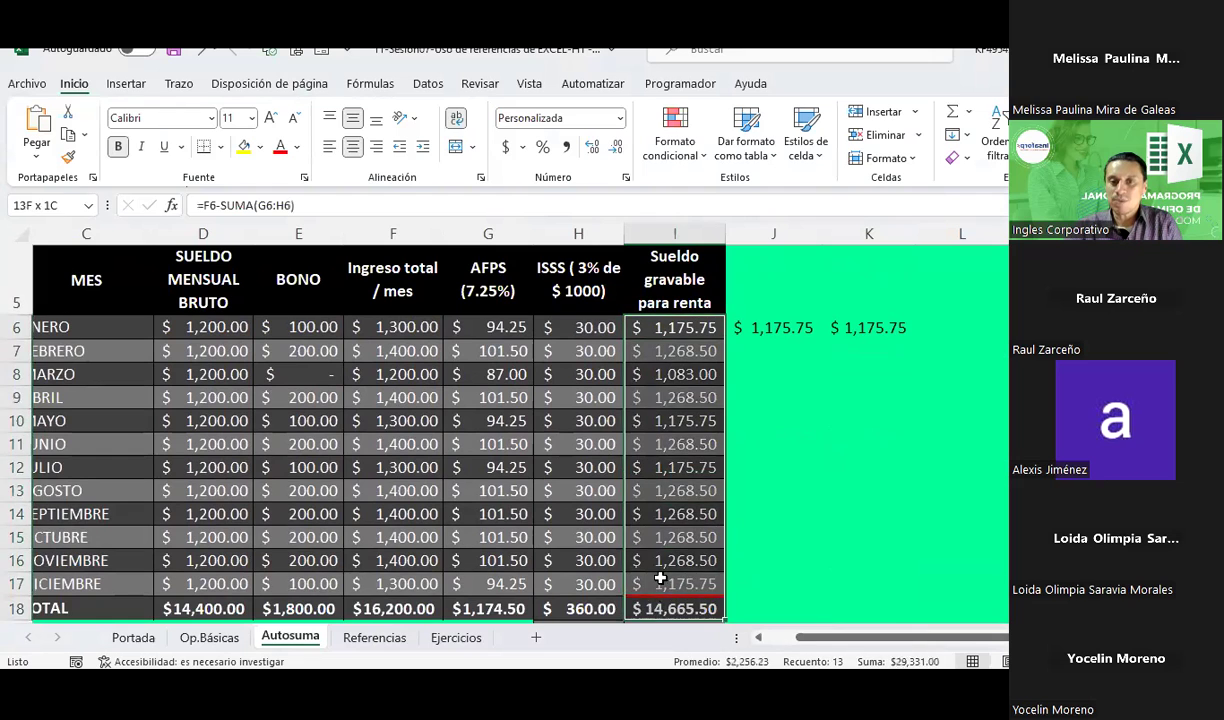
{"action": "scroll", "coordinate": [663, 541], "scroll_direction": "down", "scroll_amount": 2}
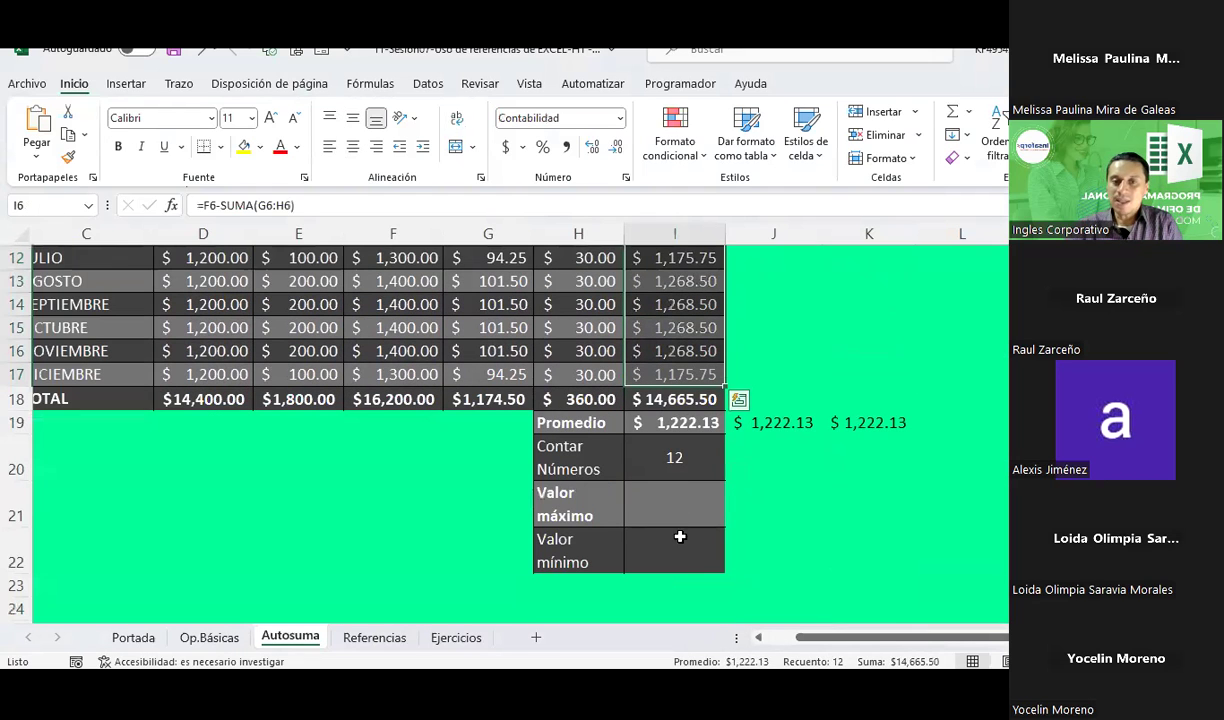
{"action": "left_click", "coordinate": [679, 540]}
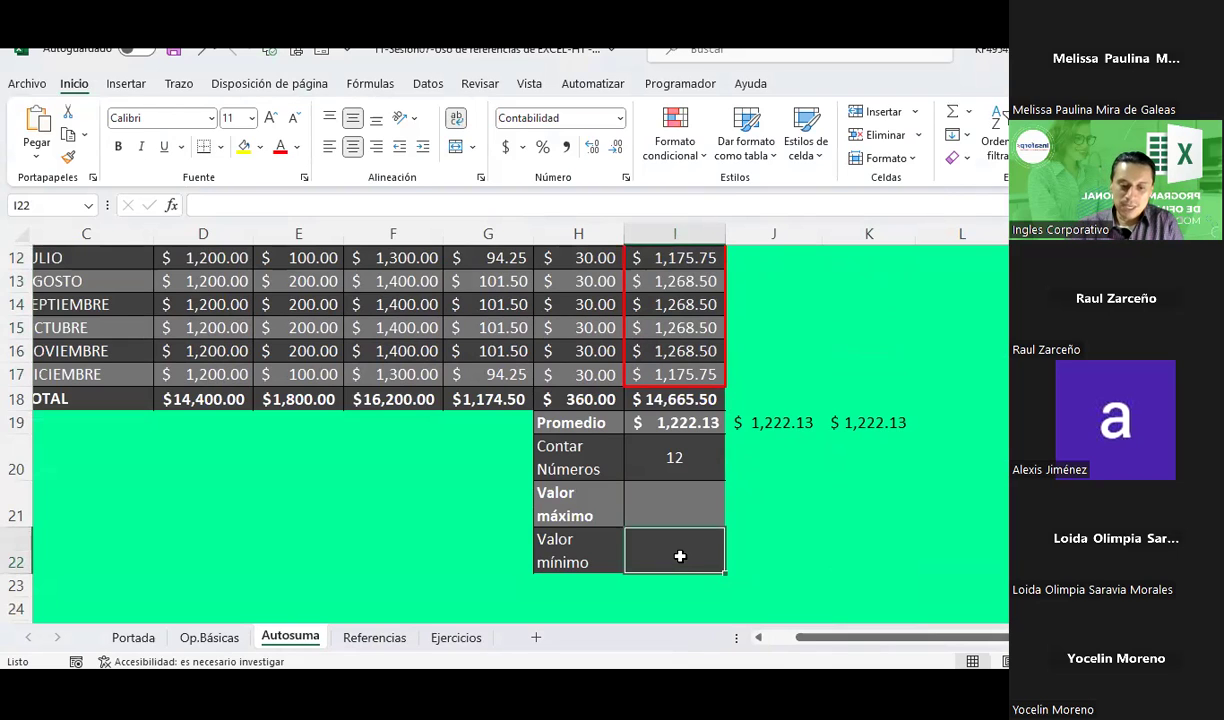
{"action": "left_click", "coordinate": [645, 508]}
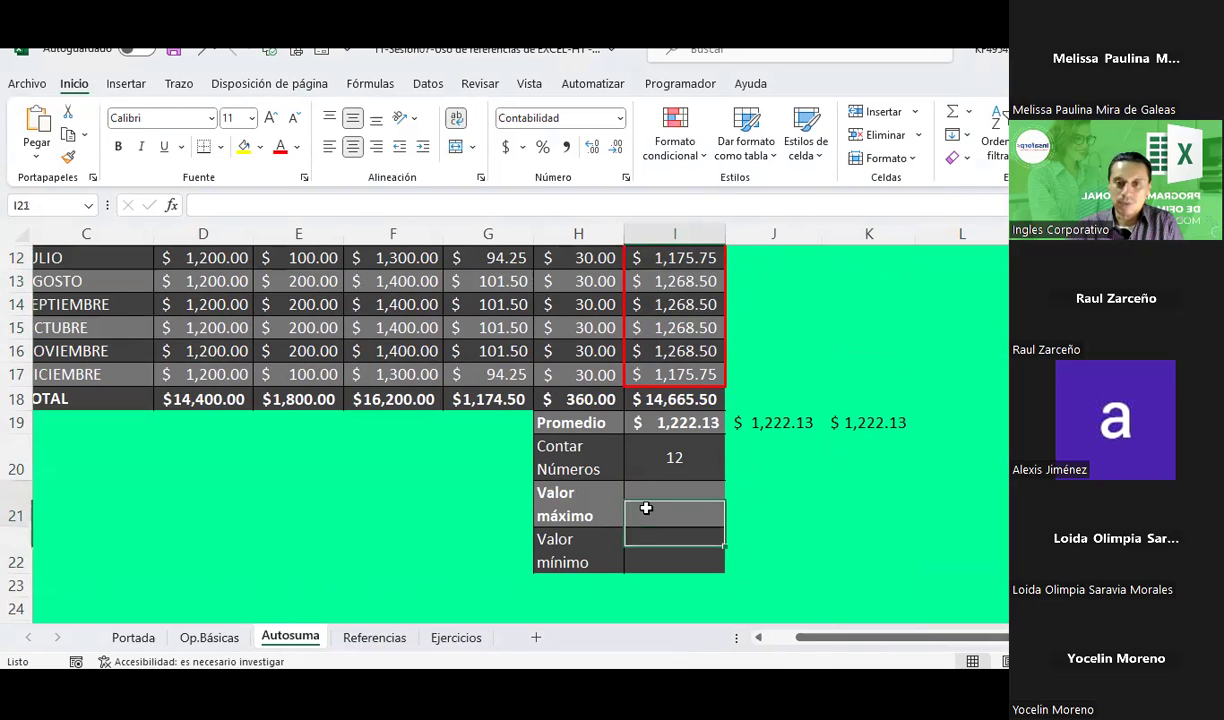
Insert an AutoSum maximum in I21 over I6:I17, giving $1,268.50
{"action": "left_click", "coordinate": [966, 112]}
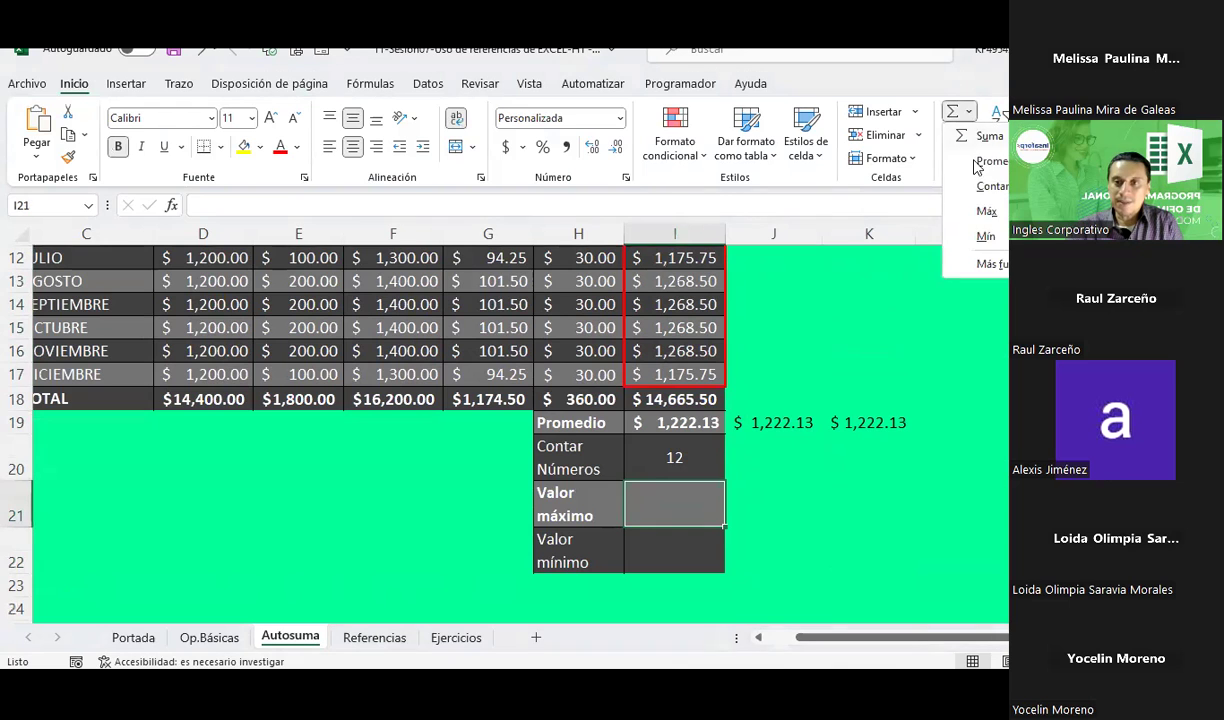
{"action": "left_click", "coordinate": [978, 207]}
{"action": "scroll", "coordinate": [720, 600], "scroll_direction": "up", "scroll_amount": 2}
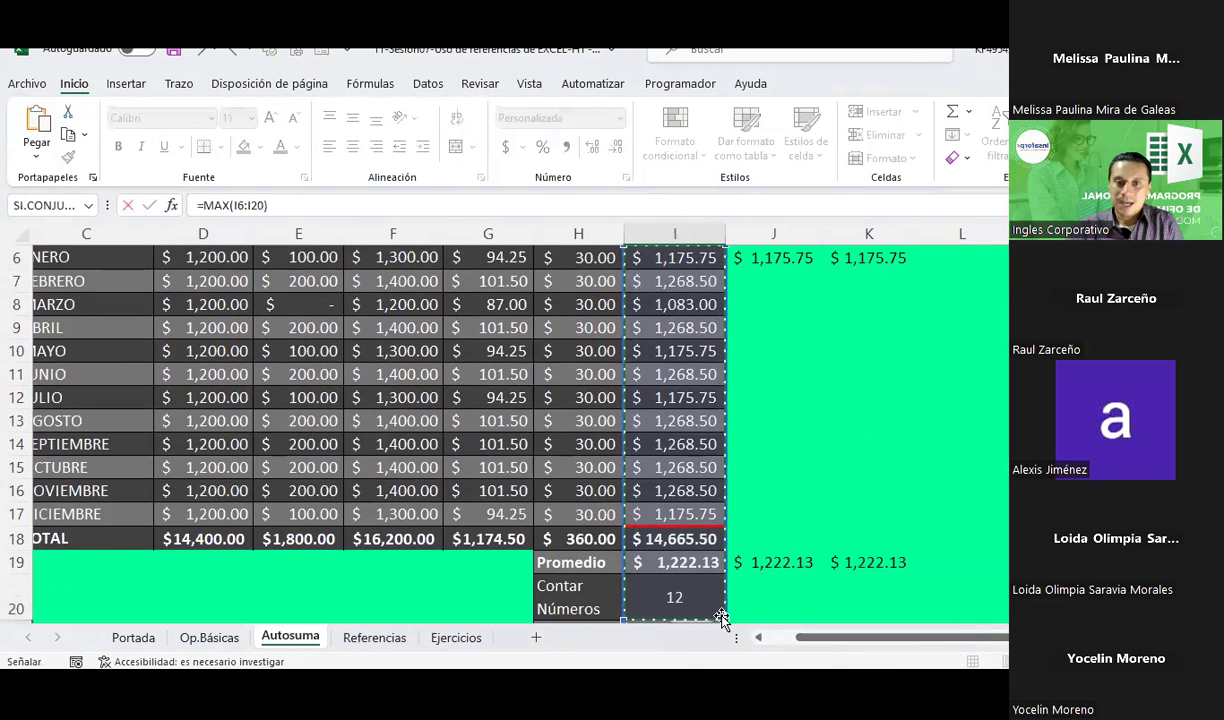
{"action": "left_click_drag", "start_coordinate": [721, 620], "coordinate": [723, 553]}
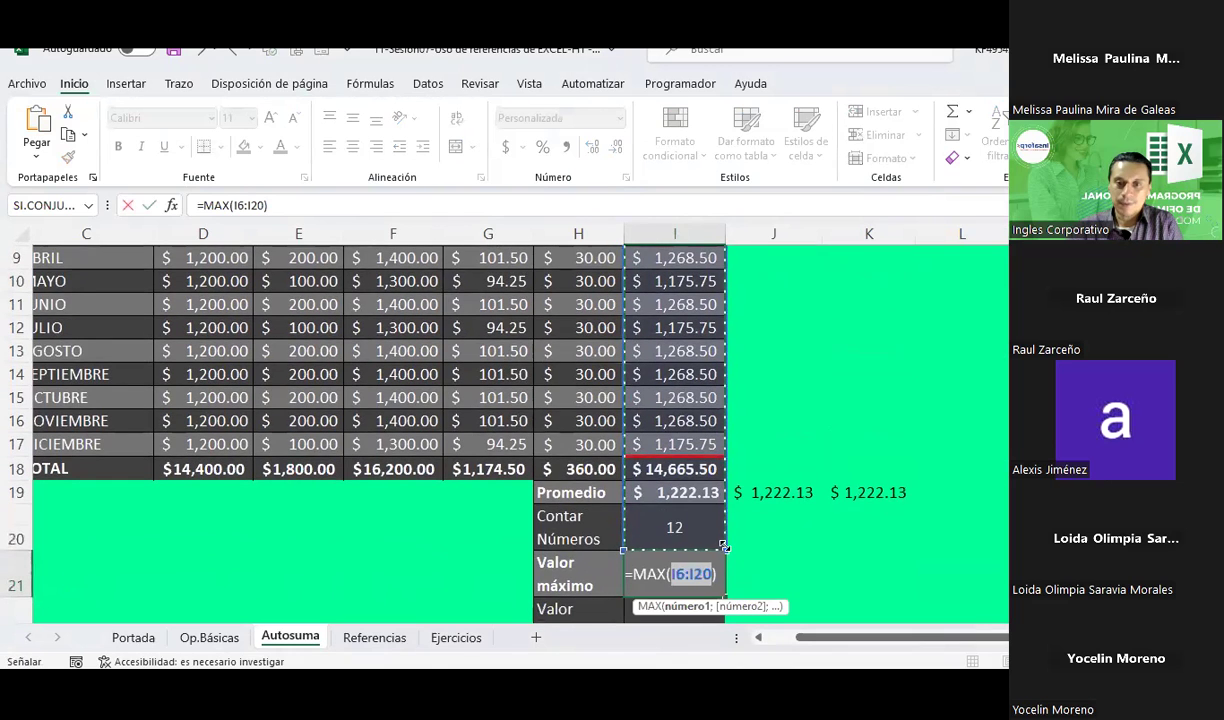
{"action": "left_click_drag", "start_coordinate": [723, 553], "coordinate": [730, 447]}
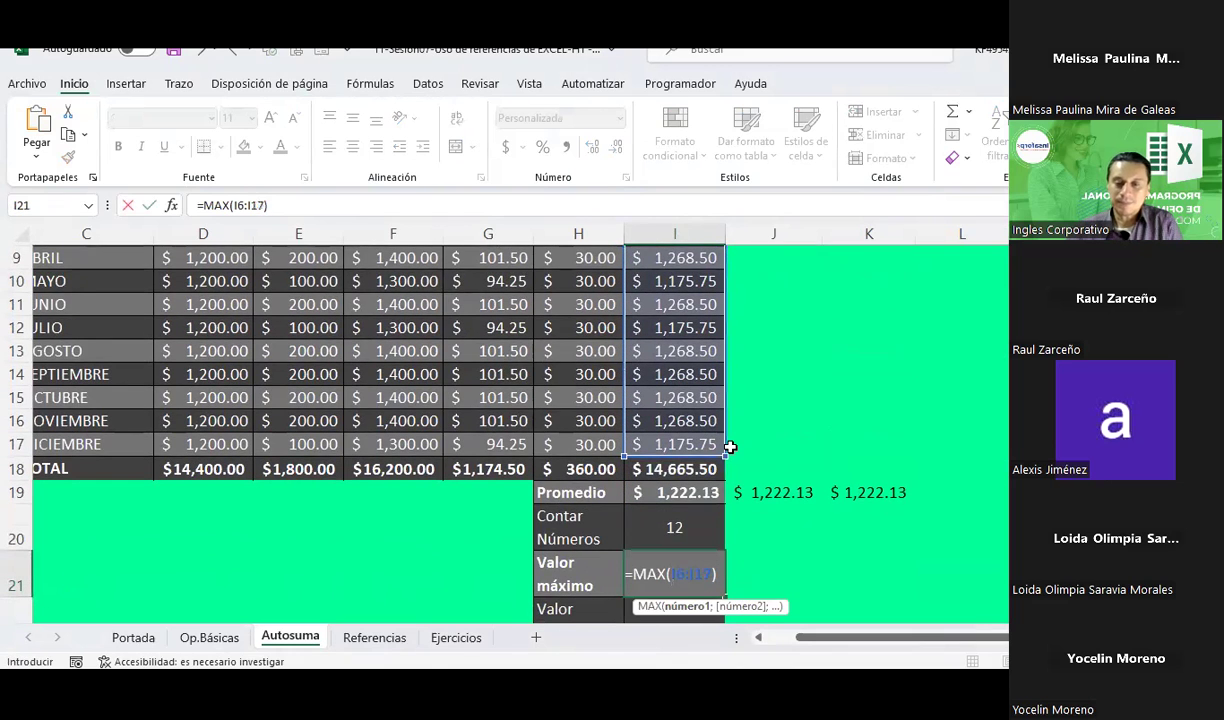
{"action": "key", "text": "Return"}
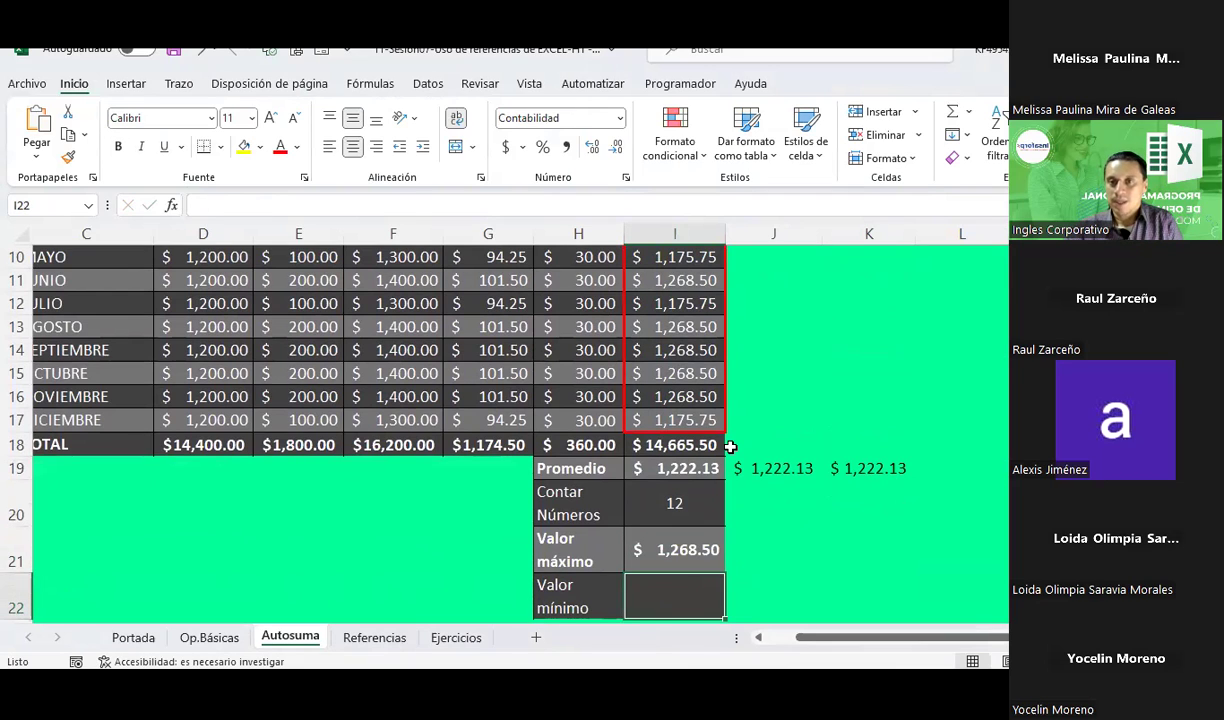
Insert an AutoSum minimum in I22 and correct its range to =MIN(I6:I17)
{"action": "left_click", "coordinate": [968, 111]}
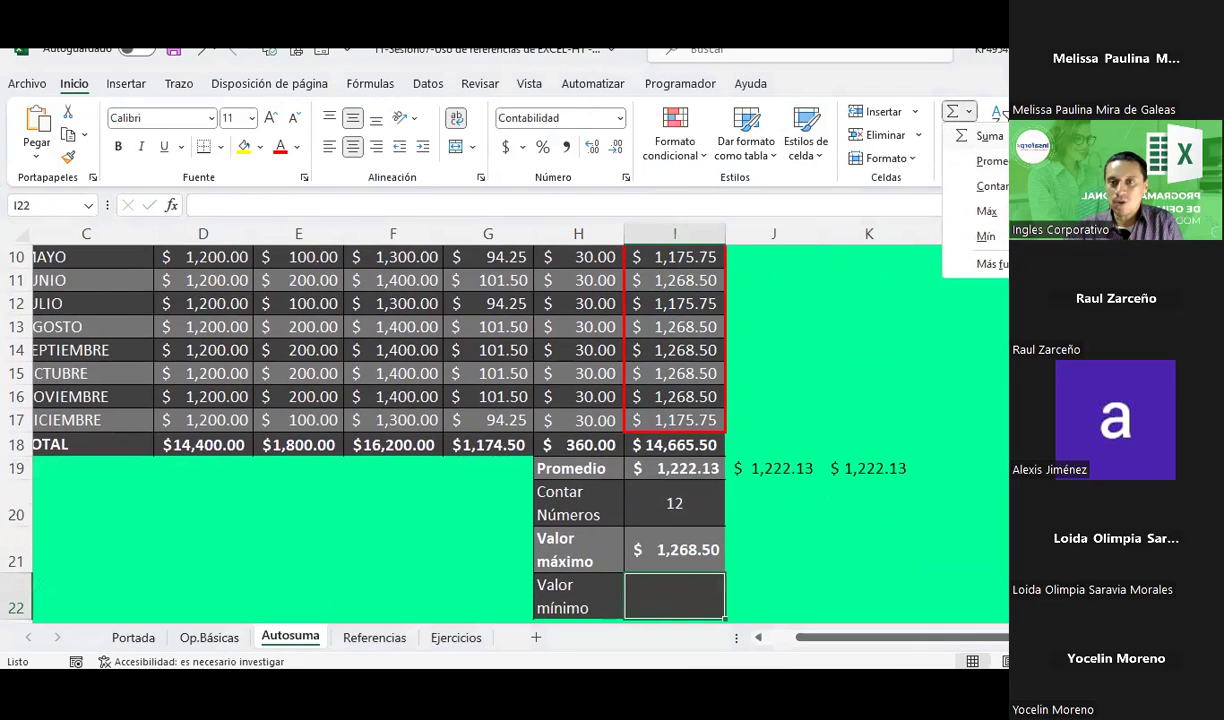
{"action": "left_click", "coordinate": [985, 236]}
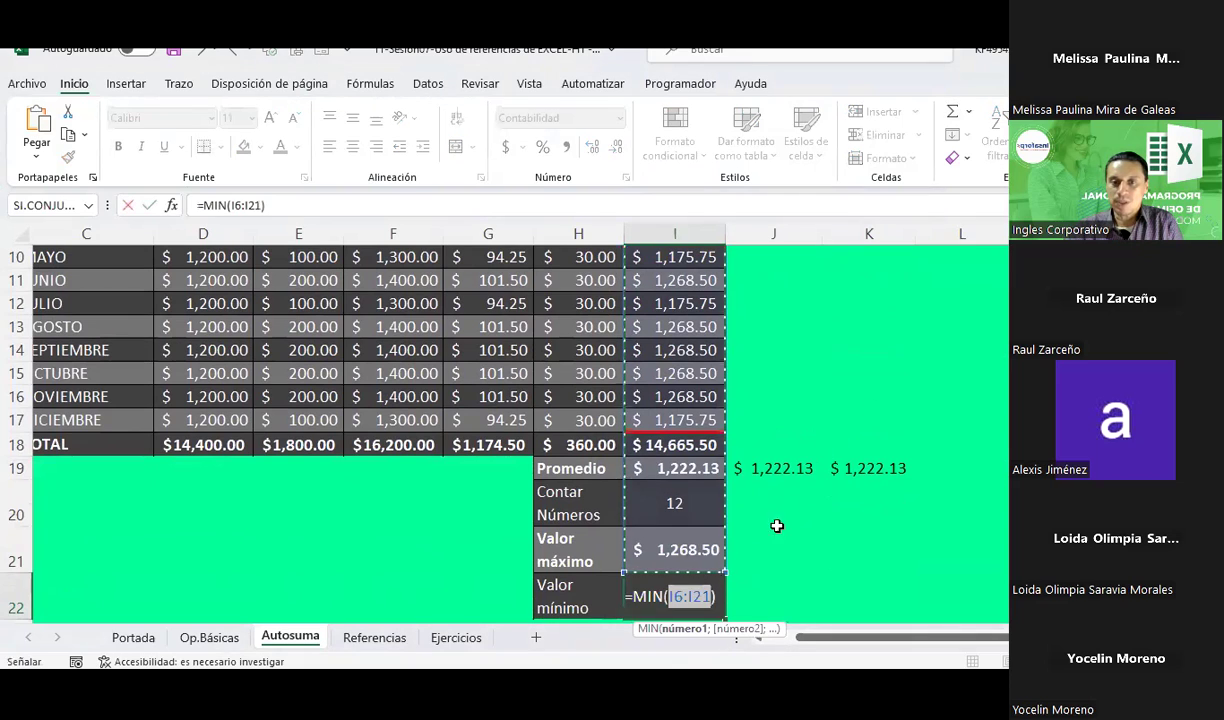
{"action": "left_click", "coordinate": [724, 573]}
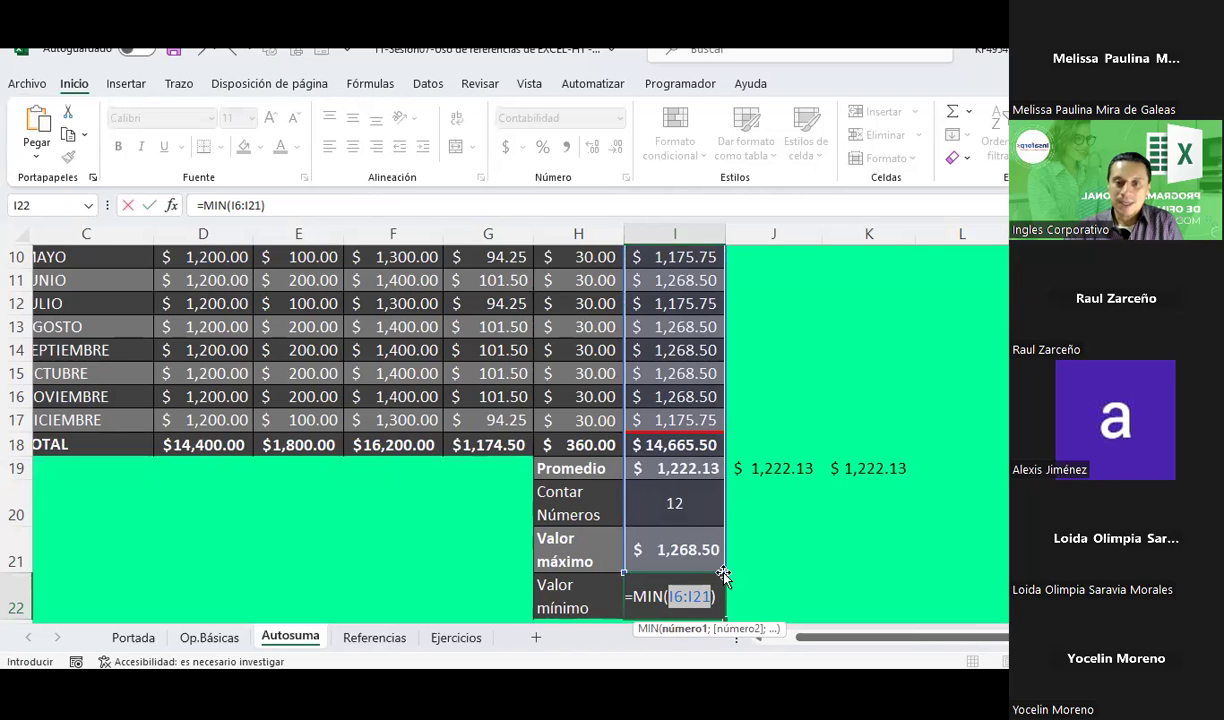
{"action": "key", "text": "F2"}
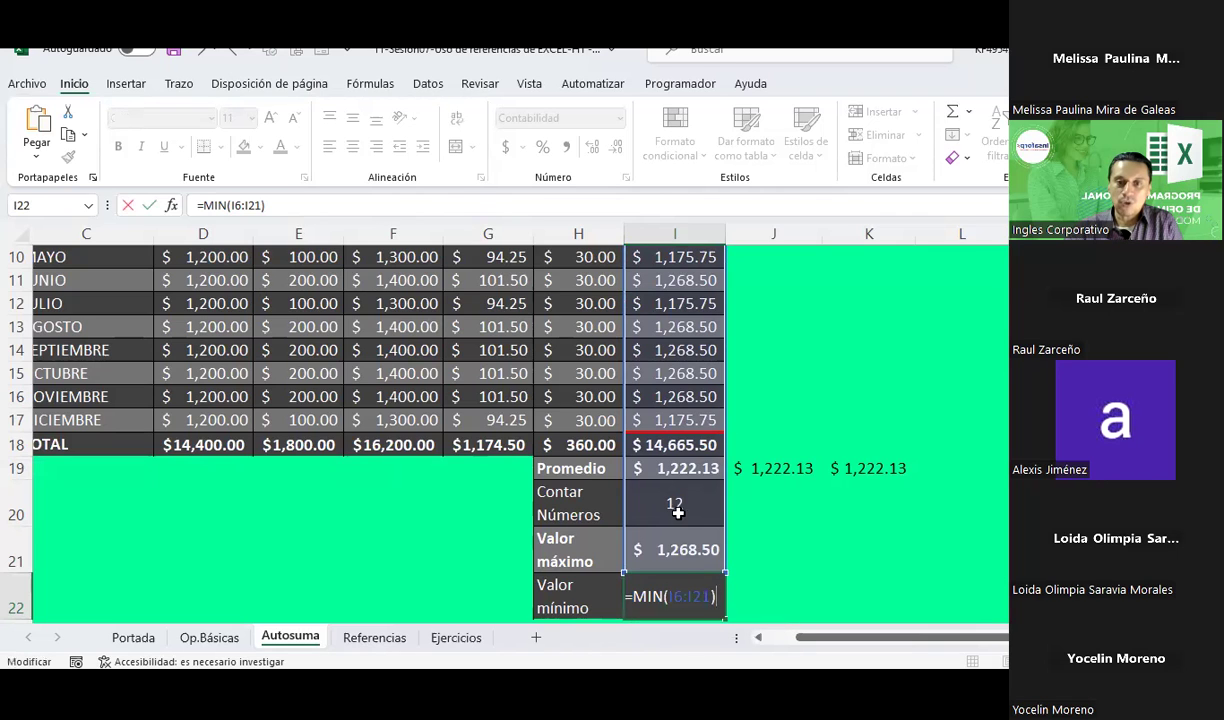
{"action": "left_click", "coordinate": [258, 205]}
{"action": "key", "text": "BackSpace"}
{"action": "key", "text": "BackSpace"}
{"action": "type", "text": "17"}
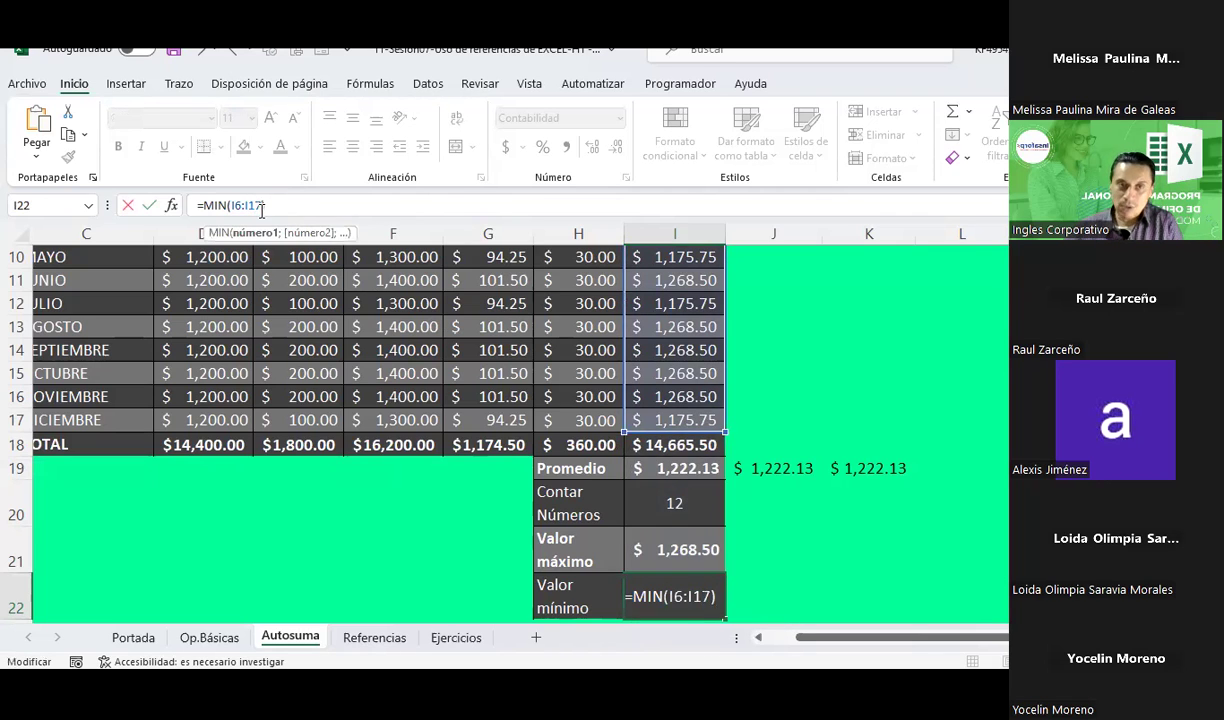
{"action": "key", "text": "Return"}
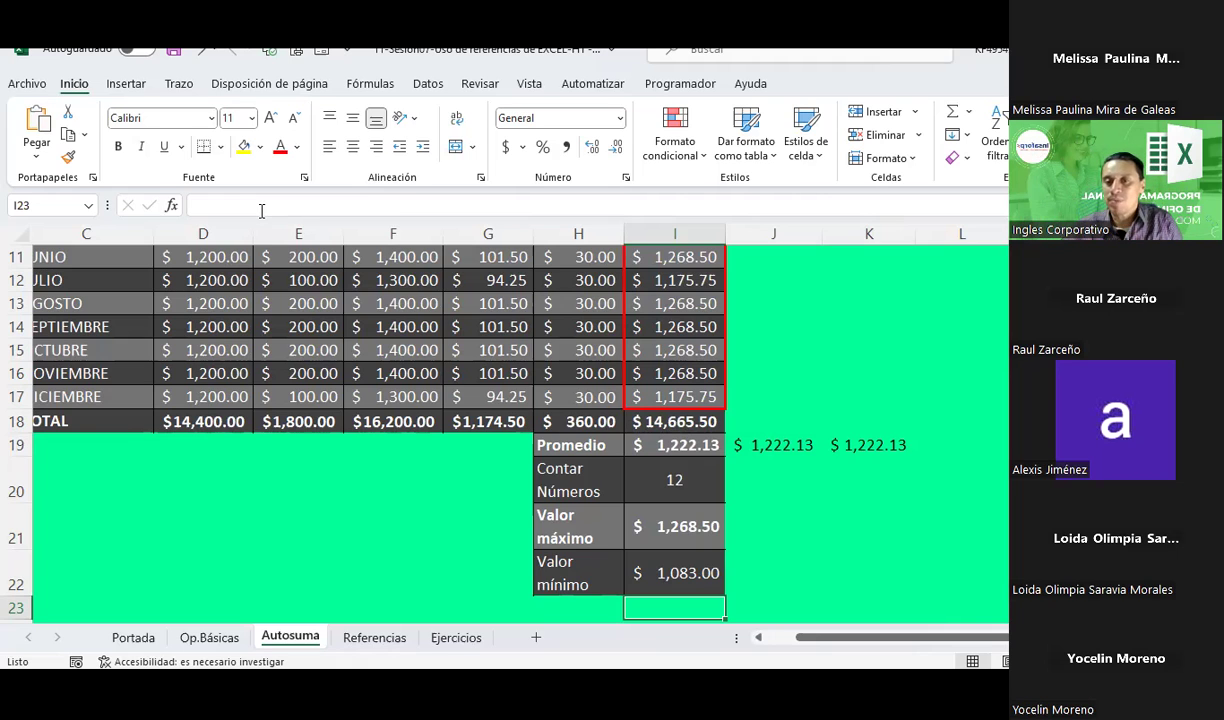
Review the average, maximum and minimum formulas in K19, I21 and I22
{"action": "left_click", "coordinate": [852, 441]}
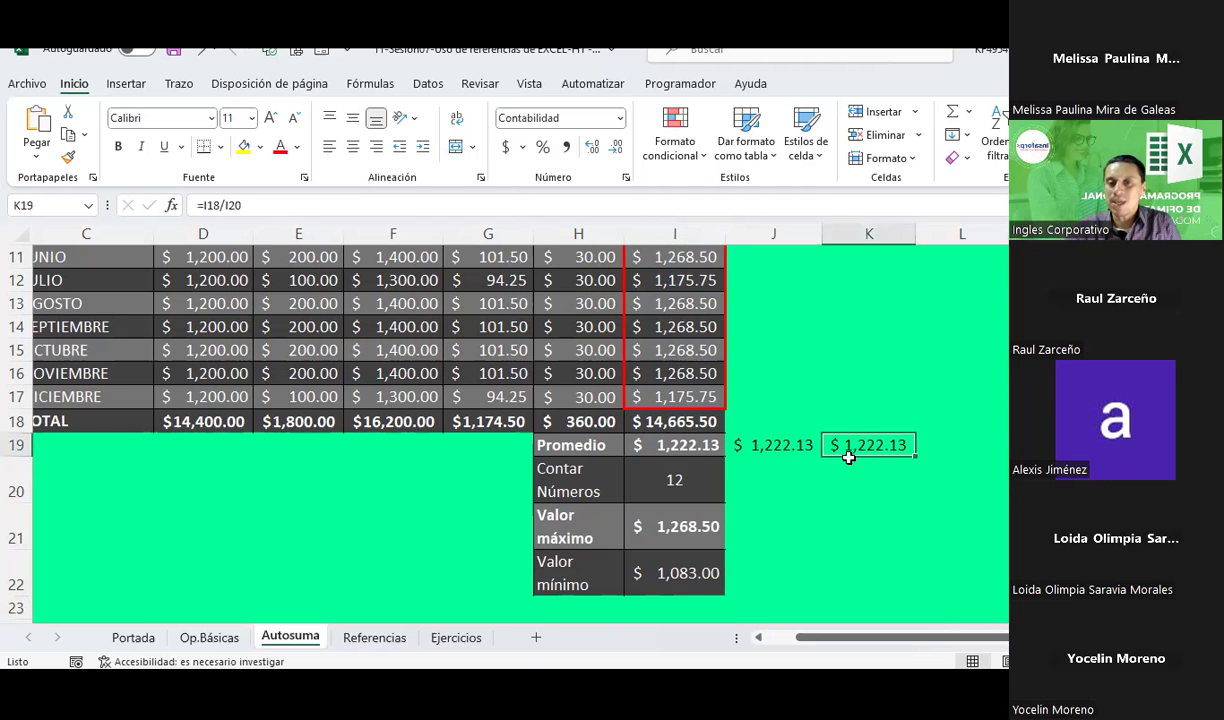
{"action": "scroll", "coordinate": [713, 405], "scroll_direction": "up", "scroll_amount": 2}
{"action": "scroll", "coordinate": [683, 451], "scroll_direction": "down", "scroll_amount": 3}
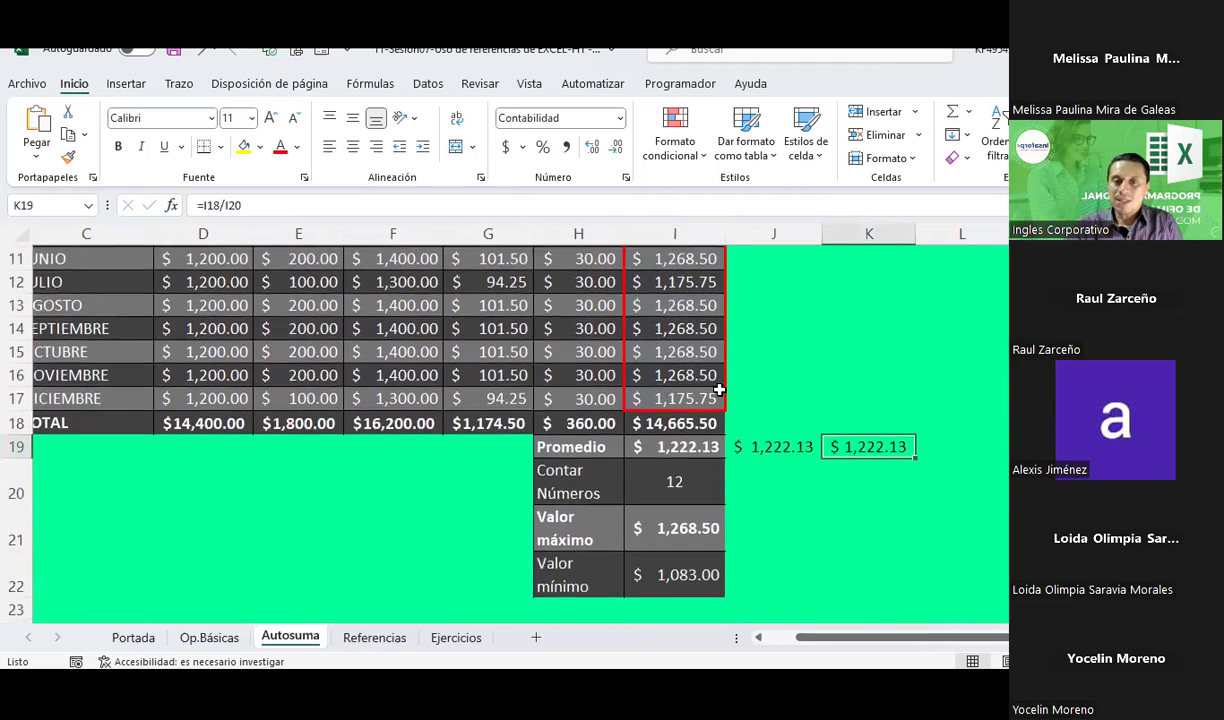
{"action": "left_click", "coordinate": [683, 451]}
{"action": "left_click", "coordinate": [669, 495]}
{"action": "left_click", "coordinate": [664, 451]}
Copy and paste the salary table with its summary rows, then go to the Referencias sheet
{"action": "left_click", "coordinate": [658, 505]}
{"action": "mouse_move", "coordinate": [672, 499]}
{"action": "left_mouse_down"}
{"action": "mouse_move", "coordinate": [33, 150]}
{"action": "mouse_move", "coordinate": [20, 155]}
{"action": "left_mouse_up"}
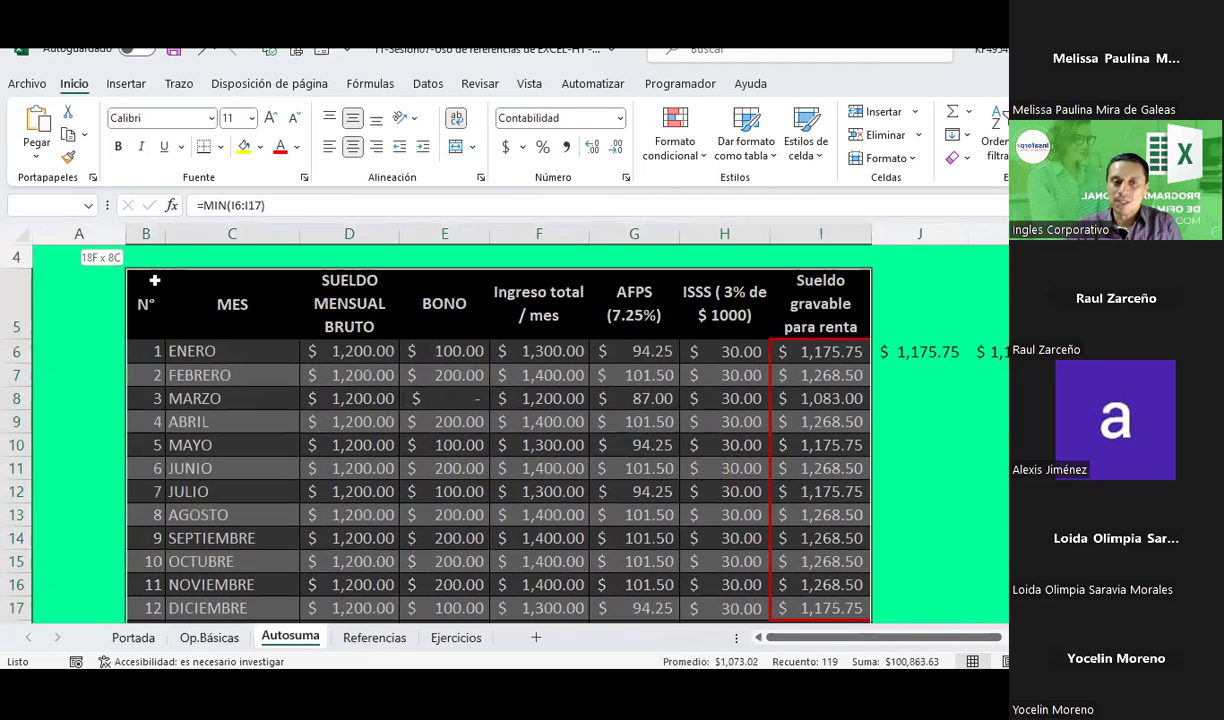
{"action": "left_click", "coordinate": [68, 134]}
{"action": "scroll", "coordinate": [795, 597], "scroll_direction": "down", "scroll_amount": 4}
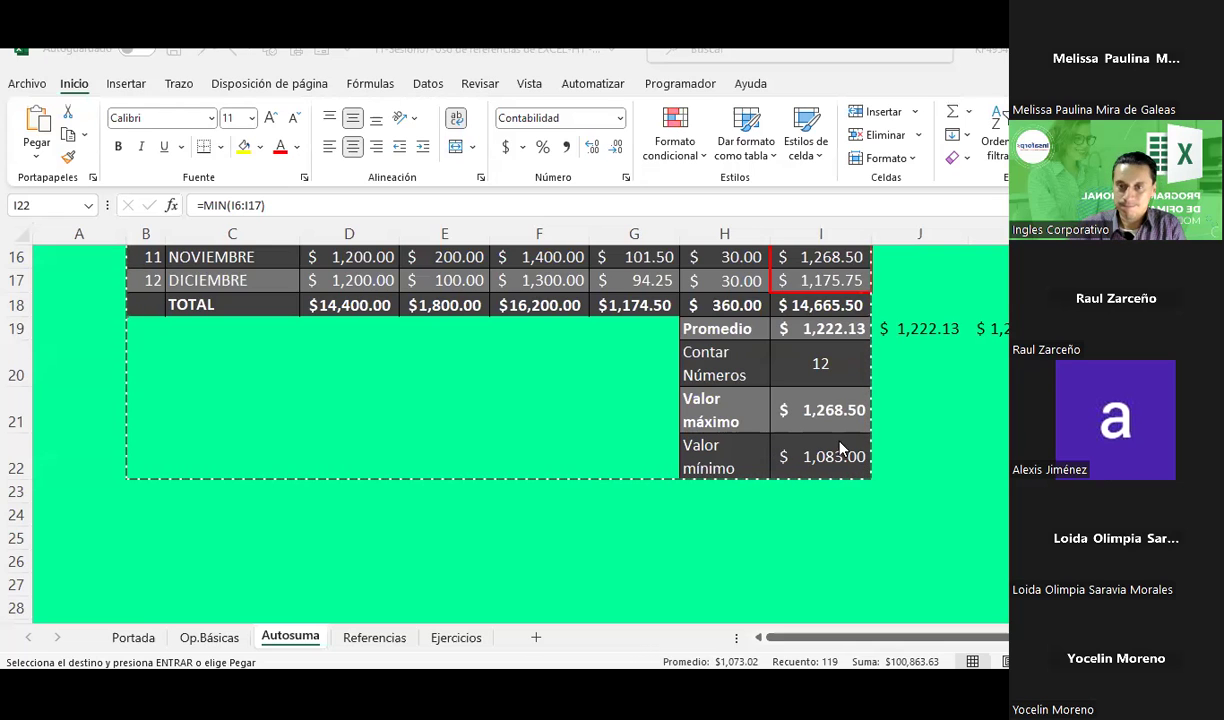
{"action": "key", "text": "ctrl+v"}
{"action": "scroll", "coordinate": [972, 432], "scroll_direction": "up", "scroll_amount": 1}
{"action": "scroll", "coordinate": [972, 432], "scroll_direction": "up", "scroll_amount": 1}
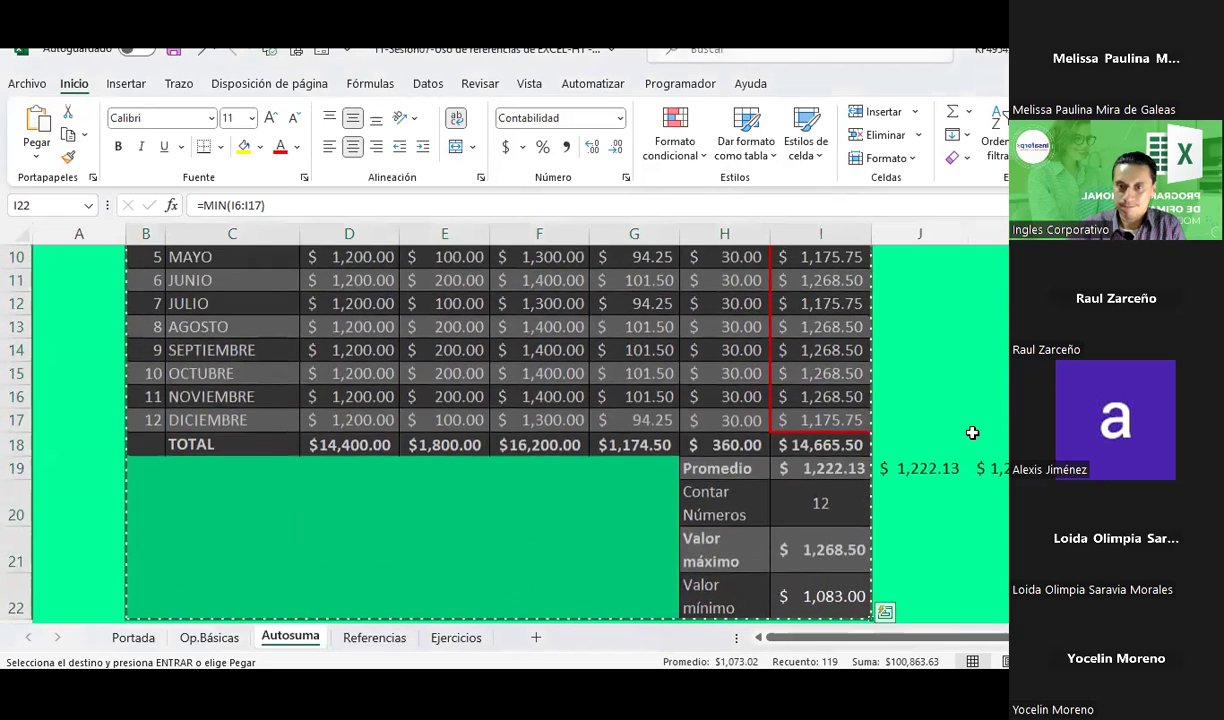
{"action": "left_click", "coordinate": [972, 433]}
{"action": "scroll", "coordinate": [972, 433], "scroll_direction": "up", "scroll_amount": 2}
{"action": "scroll", "coordinate": [972, 433], "scroll_direction": "up", "scroll_amount": 1}
{"action": "scroll", "coordinate": [972, 436], "scroll_direction": "down", "scroll_amount": 1}
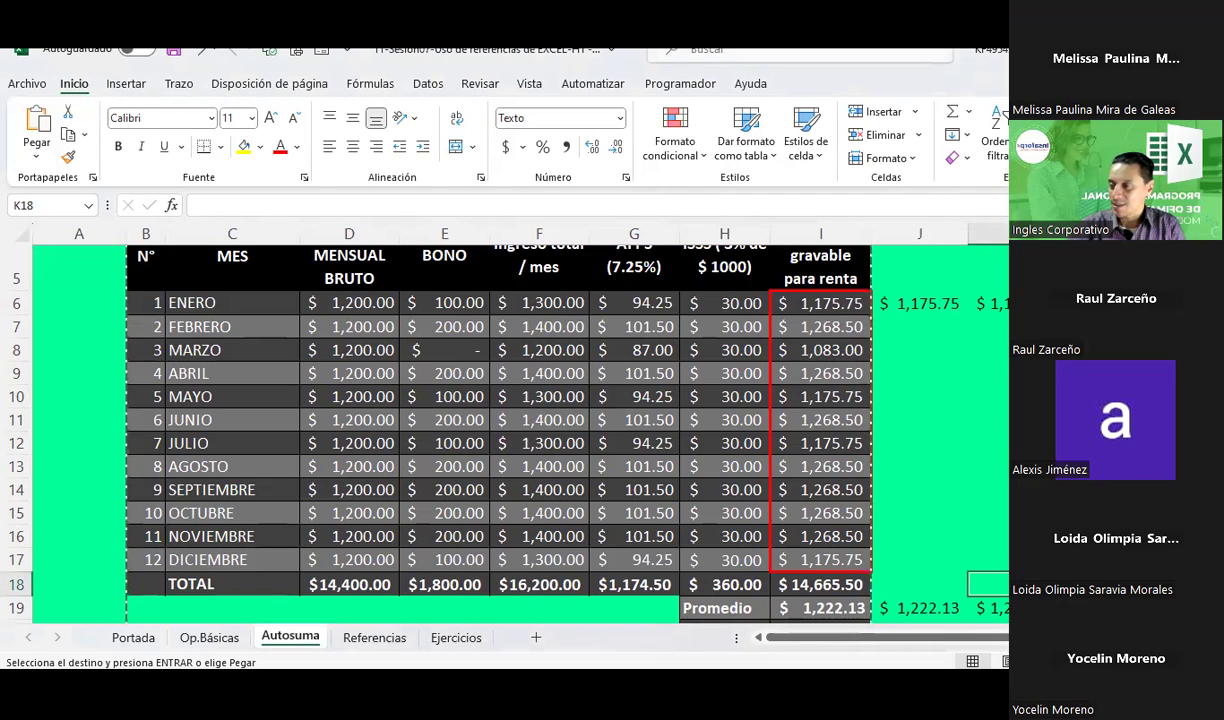
{"action": "left_click", "coordinate": [372, 638]}
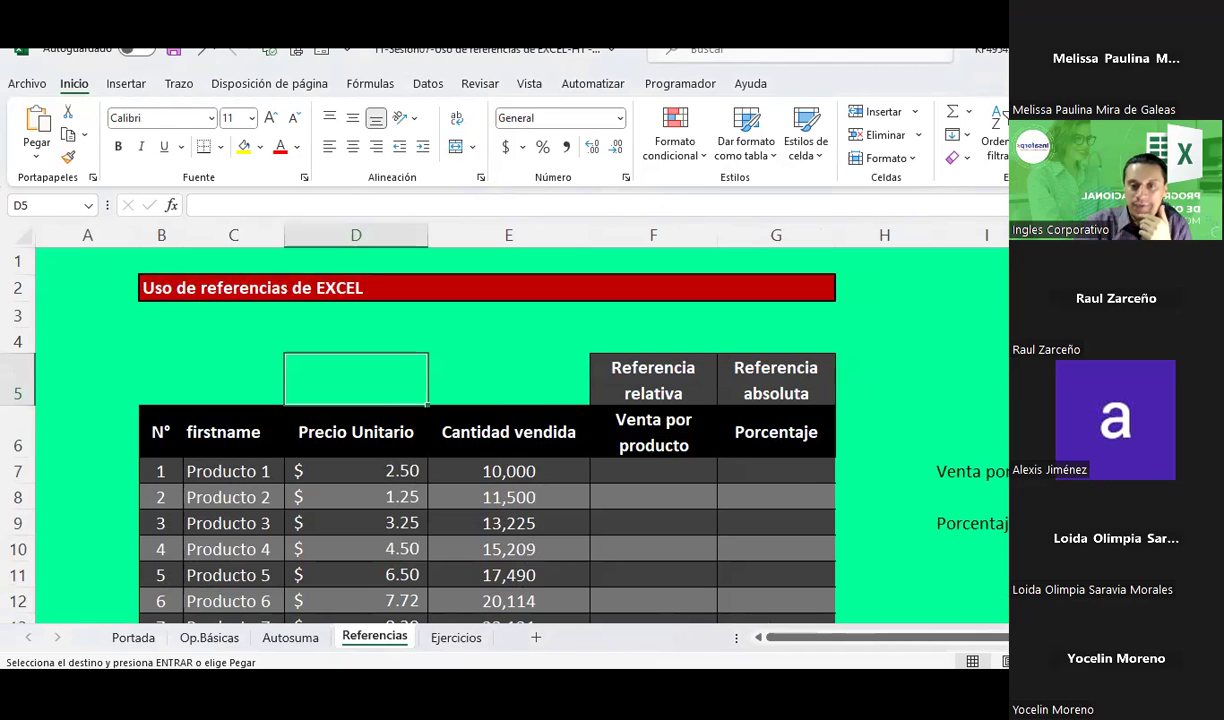
{"action": "left_click", "coordinate": [776, 475]}
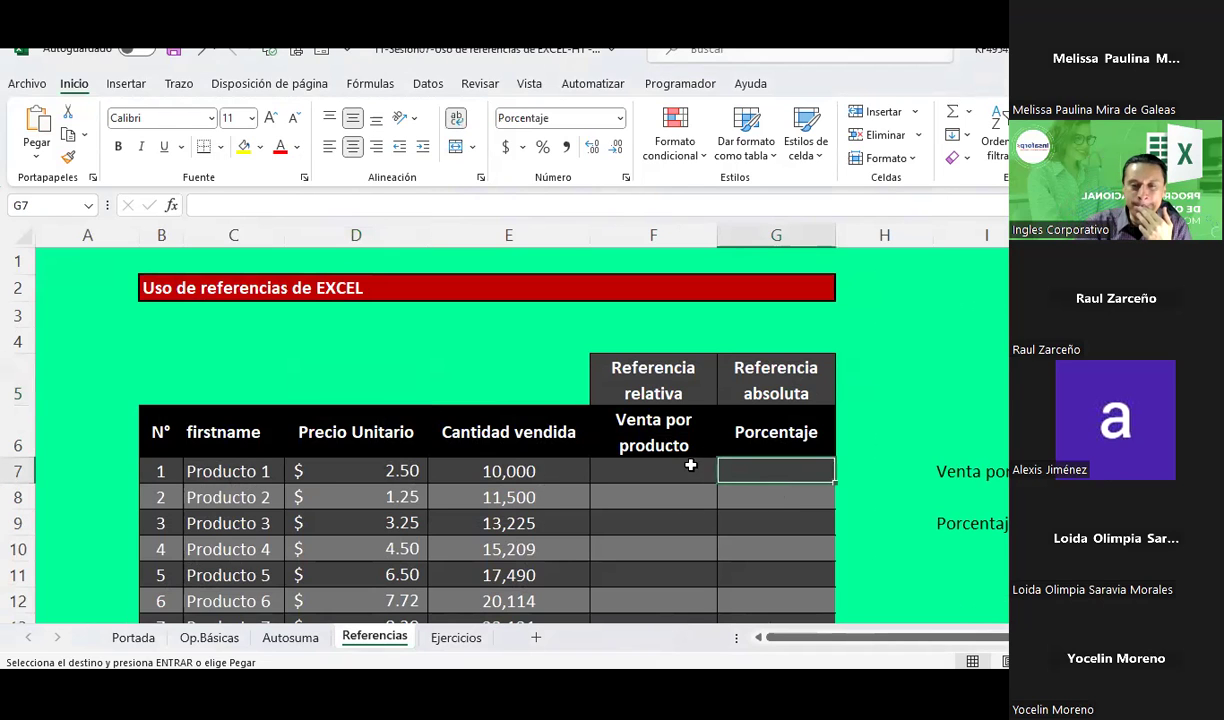
{"action": "scroll", "coordinate": [689, 465], "scroll_direction": "down", "scroll_amount": 2}
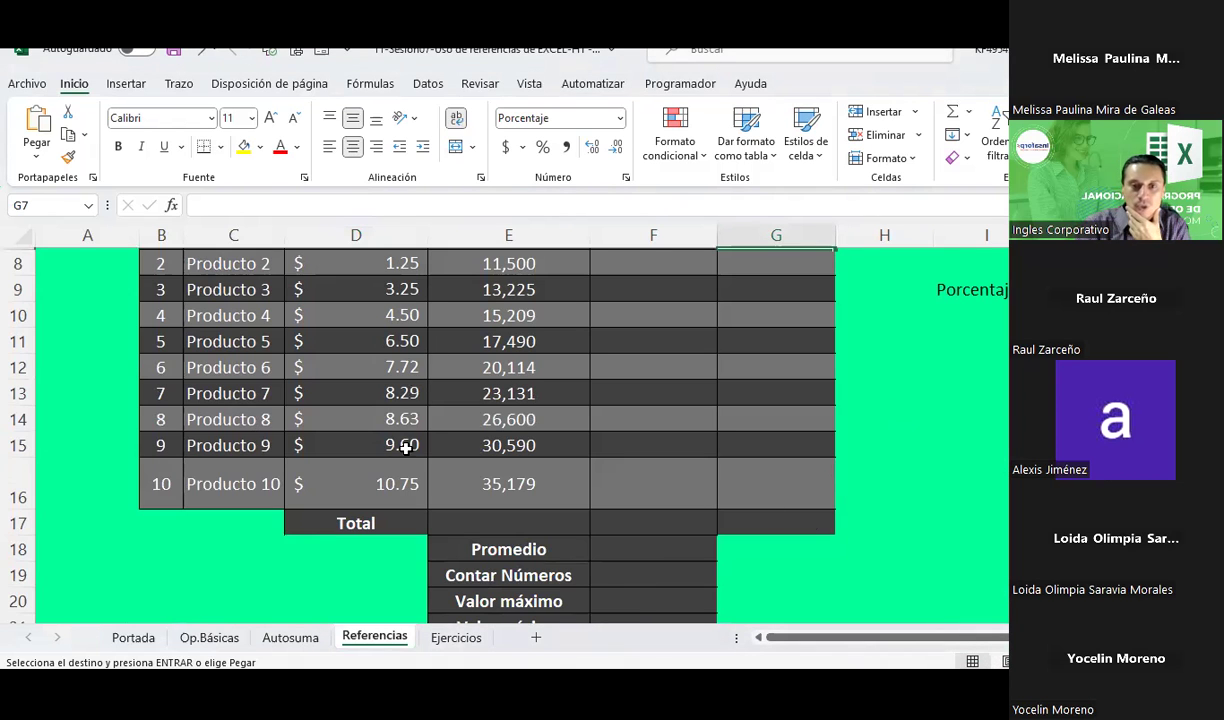
{"action": "scroll", "coordinate": [405, 448], "scroll_direction": "down", "scroll_amount": 2}
{"action": "scroll", "coordinate": [406, 449], "scroll_direction": "up", "scroll_amount": 1}
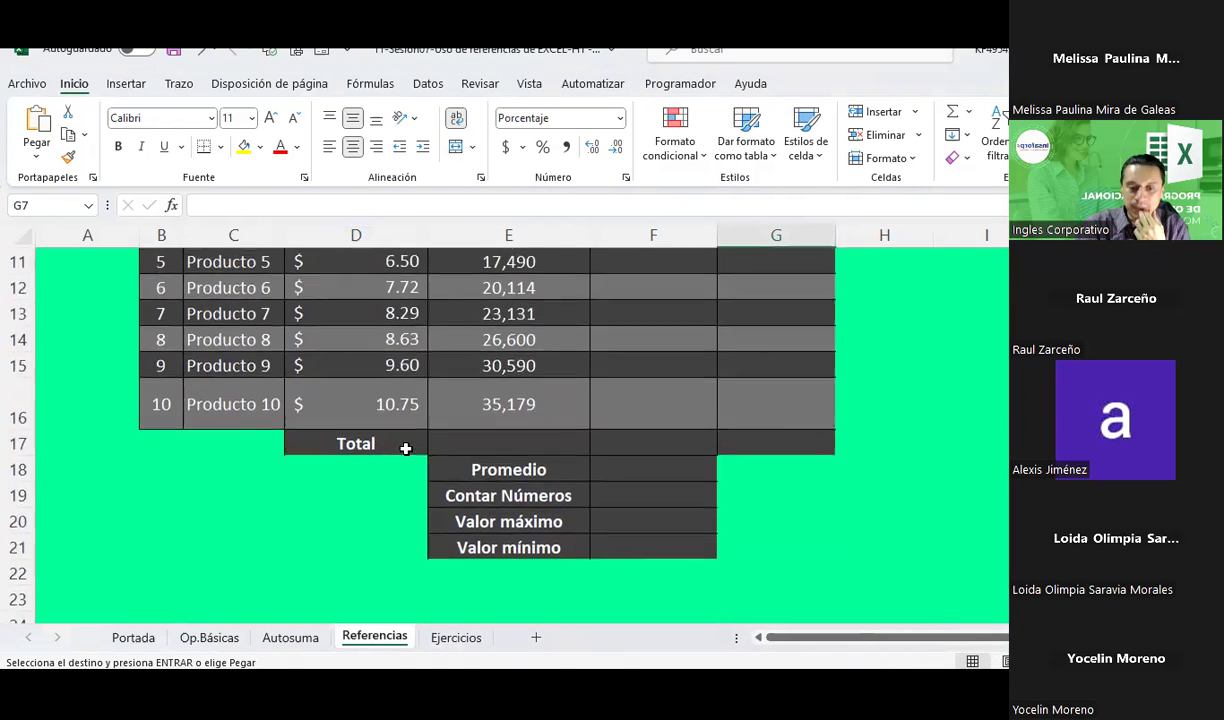
{"action": "scroll", "coordinate": [406, 449], "scroll_direction": "up", "scroll_amount": 2}
{"action": "scroll", "coordinate": [406, 449], "scroll_direction": "up", "scroll_amount": 1}
{"action": "scroll", "coordinate": [406, 449], "scroll_direction": "up", "scroll_amount": 1}
{"action": "scroll", "coordinate": [406, 449], "scroll_direction": "down", "scroll_amount": 1}
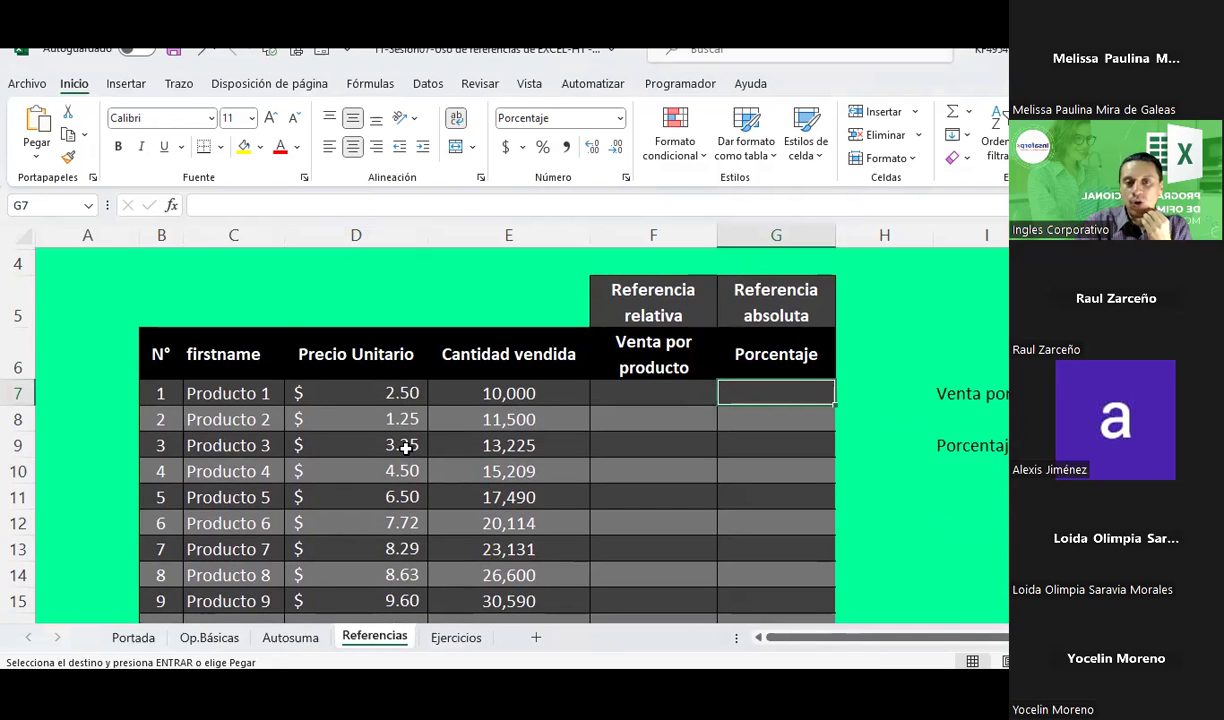
{"action": "left_click", "coordinate": [630, 385]}
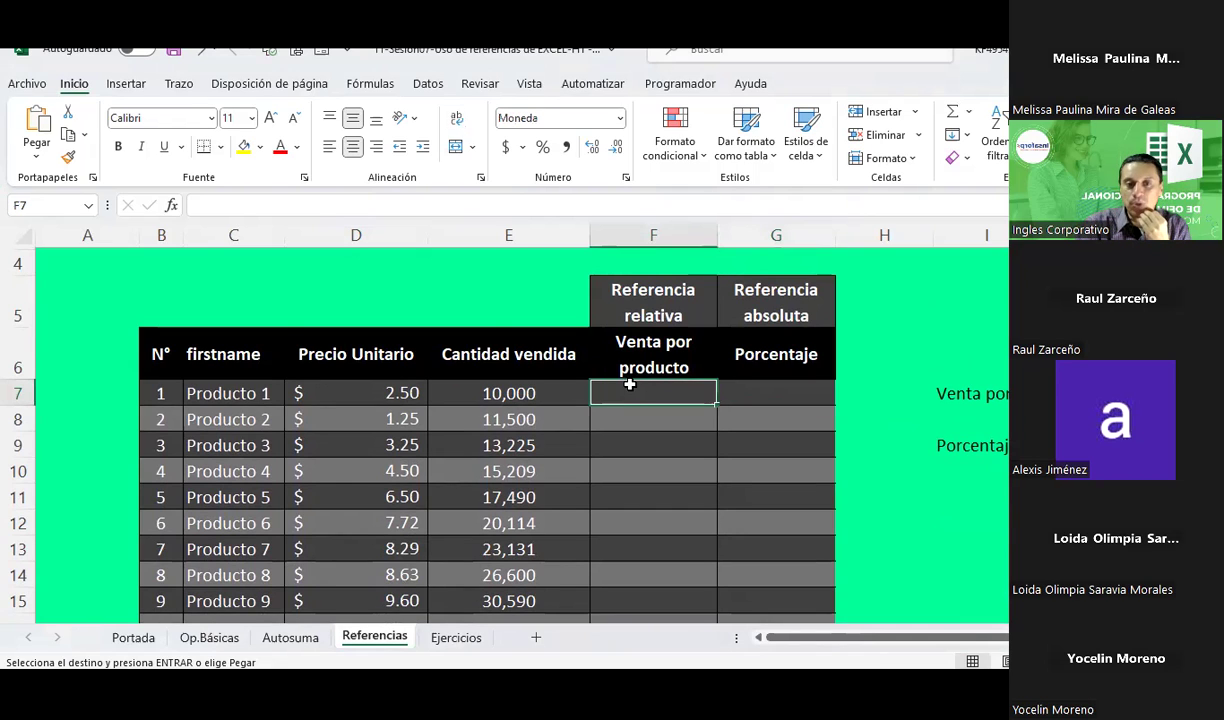
{"action": "scroll", "coordinate": [314, 468], "scroll_direction": "down", "scroll_amount": 1}
{"action": "scroll", "coordinate": [314, 468], "scroll_direction": "up", "scroll_amount": 1}
{"action": "scroll", "coordinate": [314, 468], "scroll_direction": "down", "scroll_amount": 1}
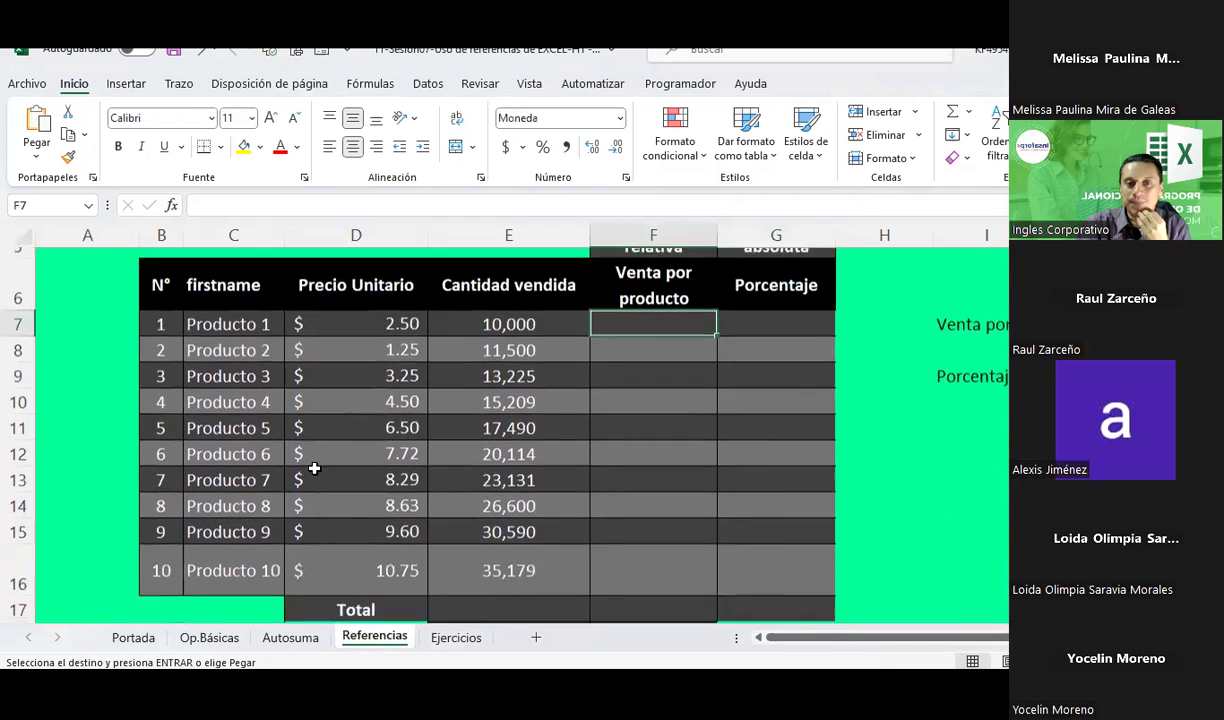
{"action": "scroll", "coordinate": [314, 468], "scroll_direction": "down", "scroll_amount": 1}
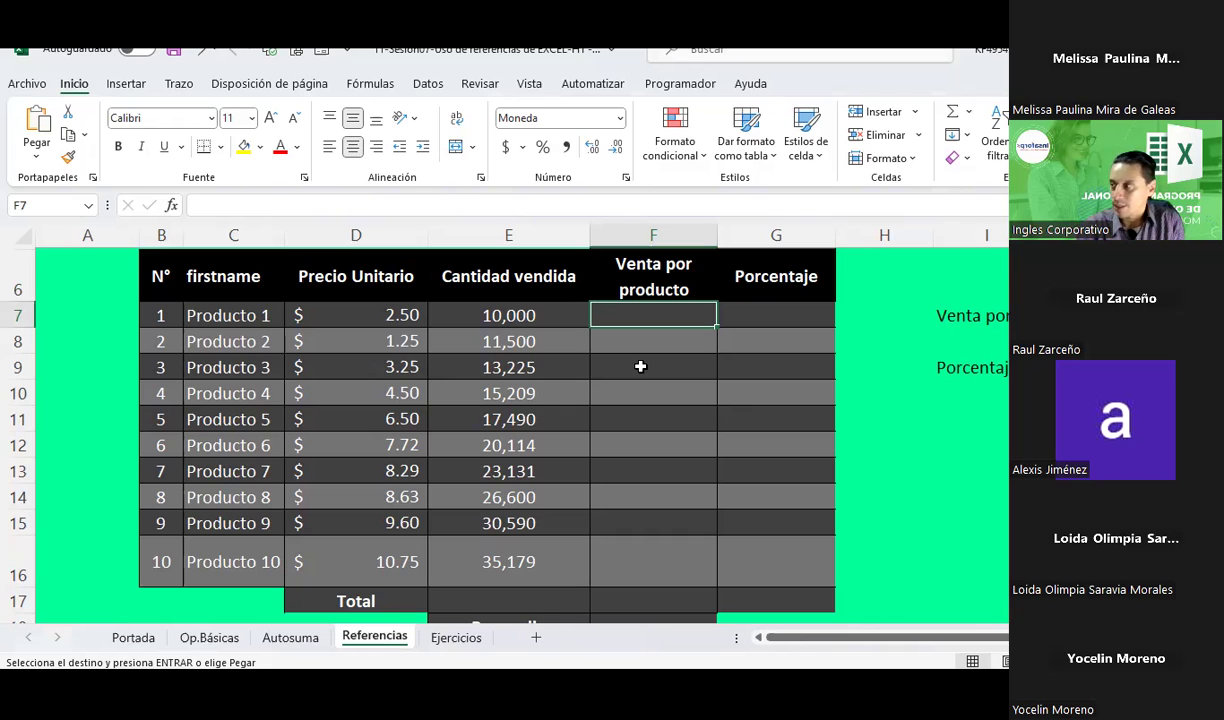
{"action": "key", "text": "Escape"}
{"action": "type", "text": "="}
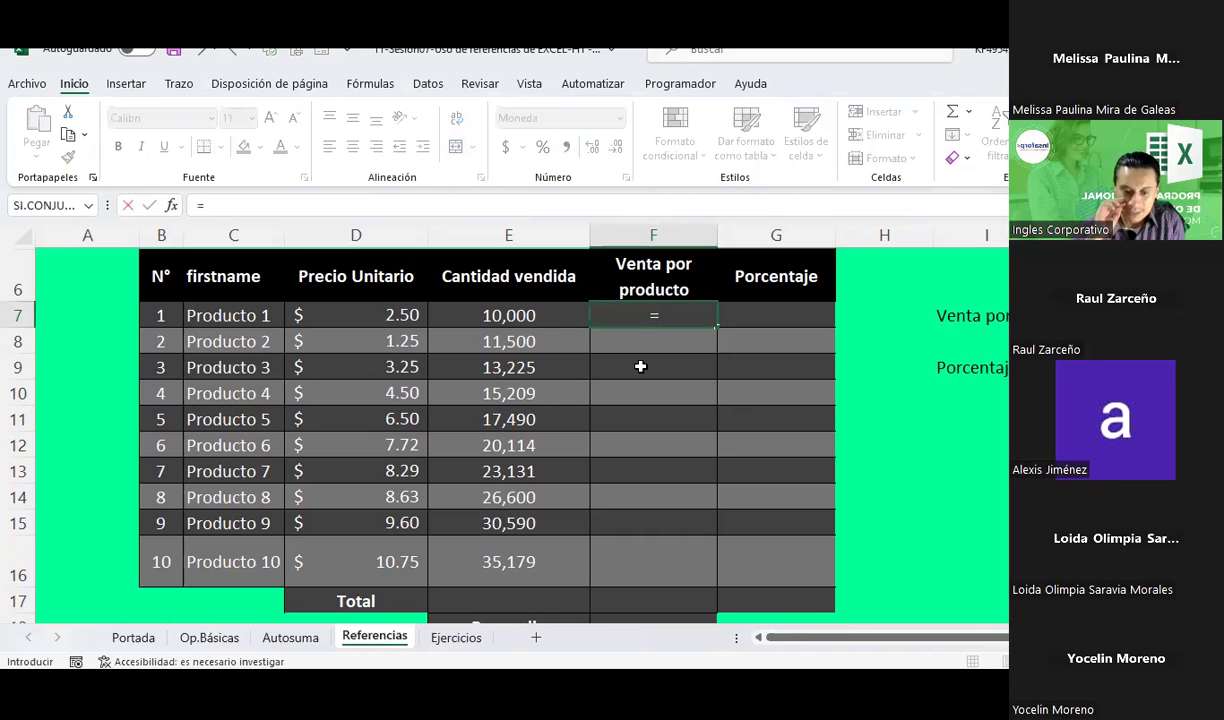
{"action": "key", "text": "Left"}
{"action": "key", "text": "Left"}
{"action": "type", "text": "*"}
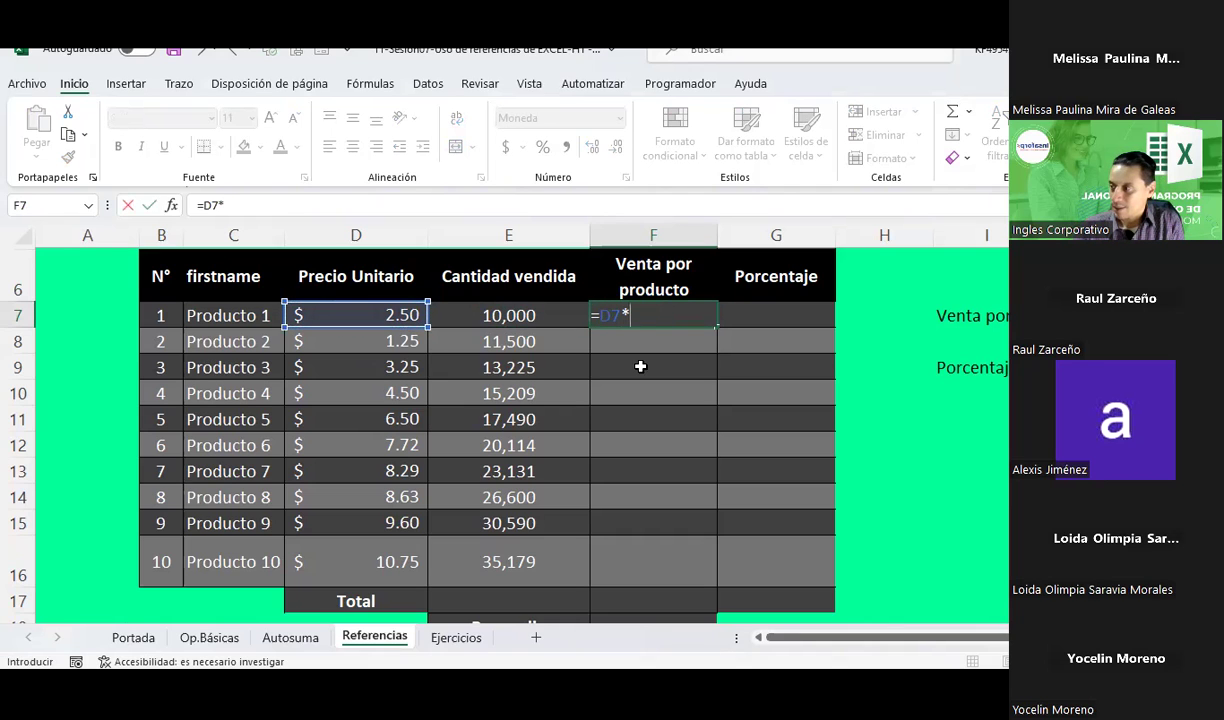
{"action": "key", "text": "Left"}
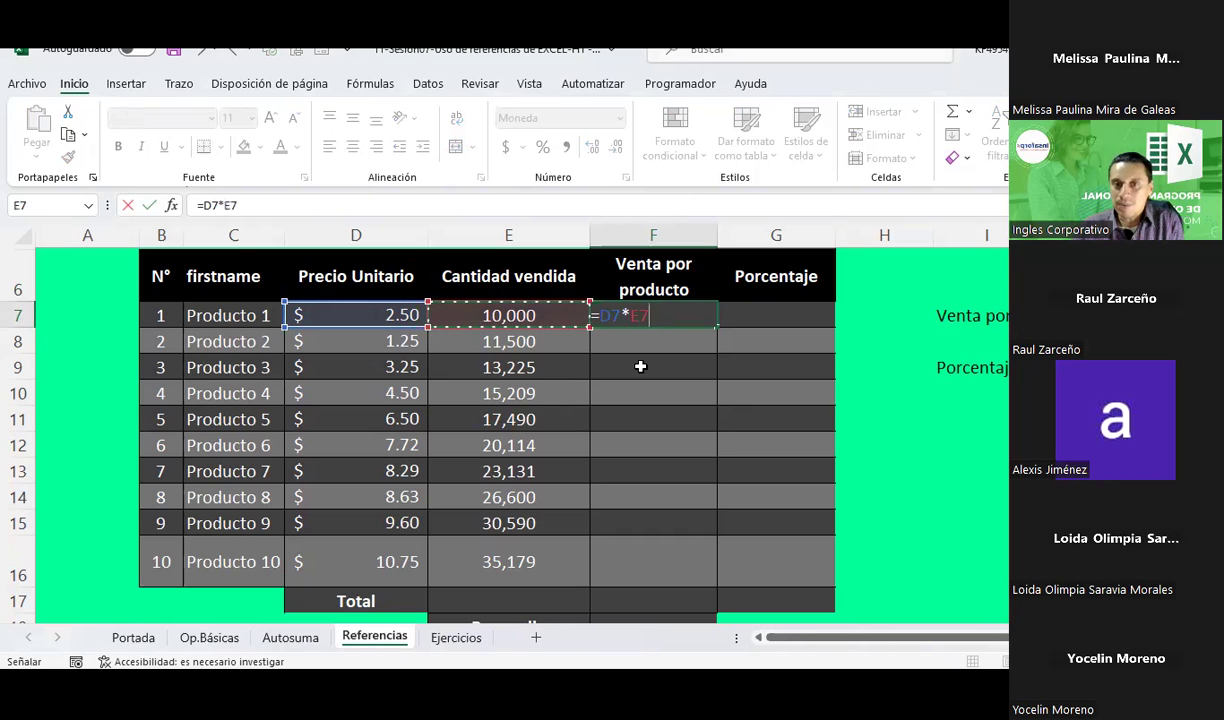
{"action": "key", "text": "Return"}
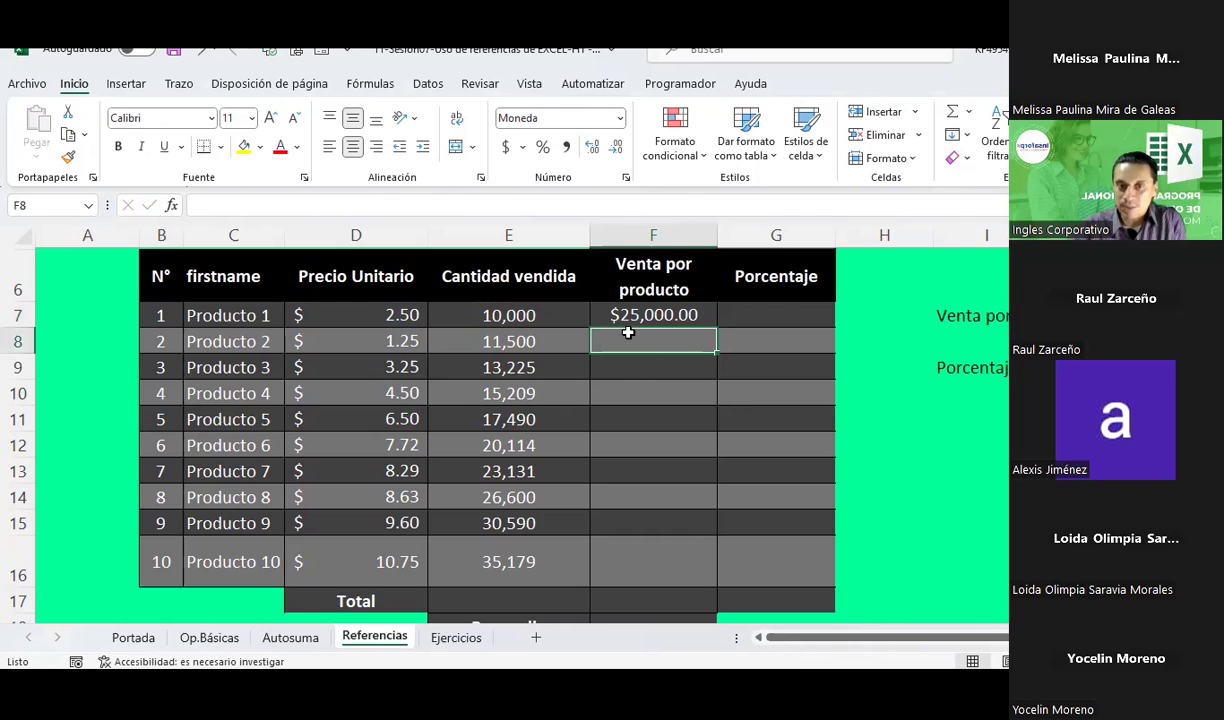
{"action": "left_click", "coordinate": [400, 316]}
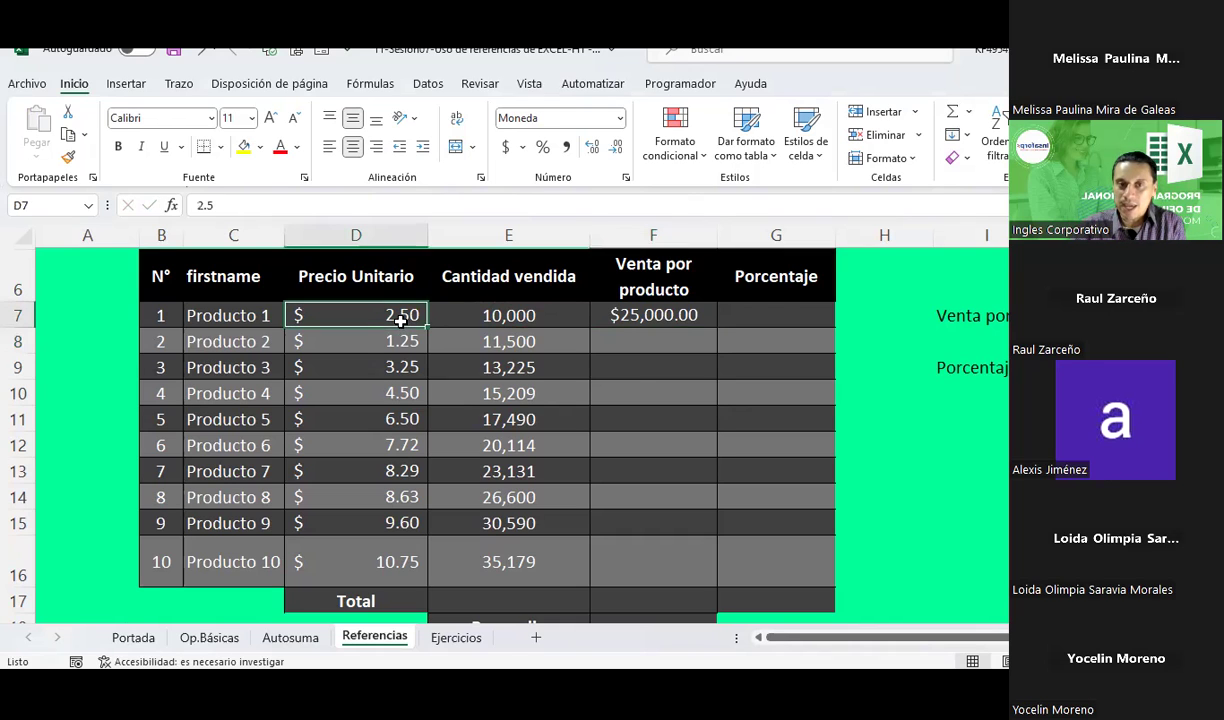
{"action": "left_click", "coordinate": [490, 317]}
{"action": "left_click", "coordinate": [687, 312]}
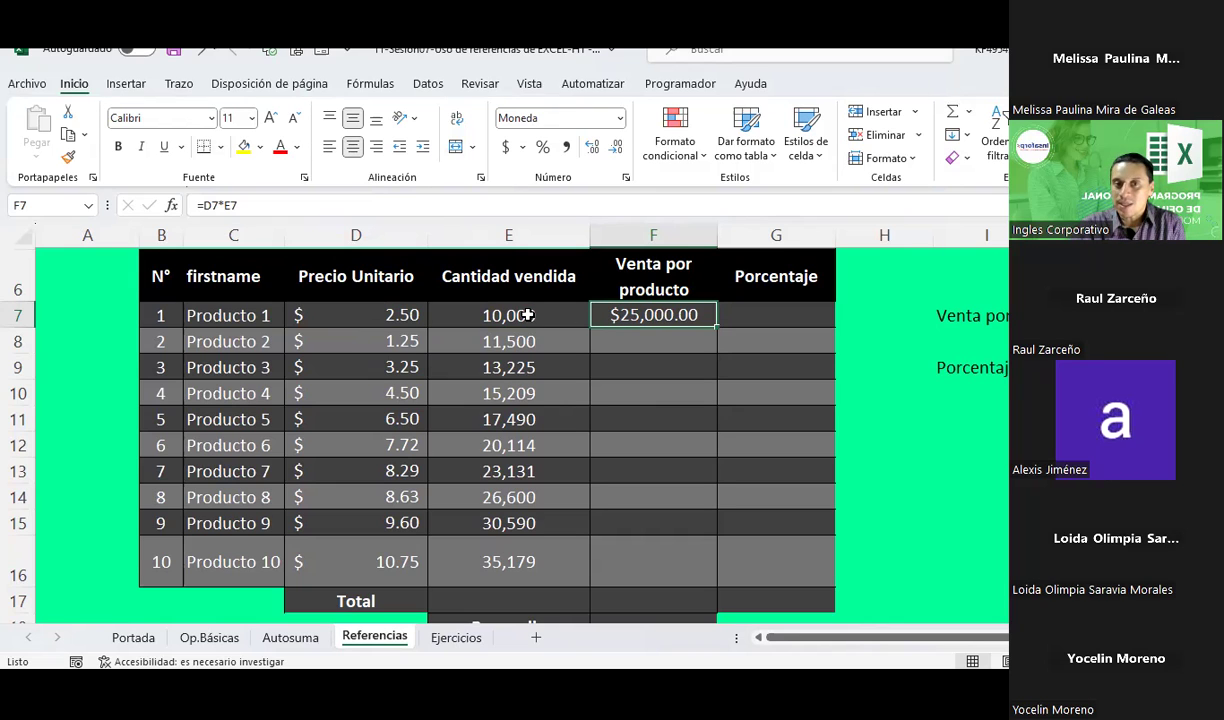
Inspect the unit prices and quantities sold for several products
{"action": "left_click", "coordinate": [420, 341]}
{"action": "left_click", "coordinate": [445, 367]}
{"action": "left_click", "coordinate": [400, 365]}
{"action": "left_click", "coordinate": [490, 390]}
{"action": "left_click", "coordinate": [435, 419]}
{"action": "left_click", "coordinate": [383, 420]}
{"action": "left_click", "coordinate": [464, 445]}
Copy the Producto 1 sales formula in F7 and paste formulas only into F8:F16
{"action": "left_click", "coordinate": [633, 325]}
{"action": "right_click", "coordinate": [633, 325]}
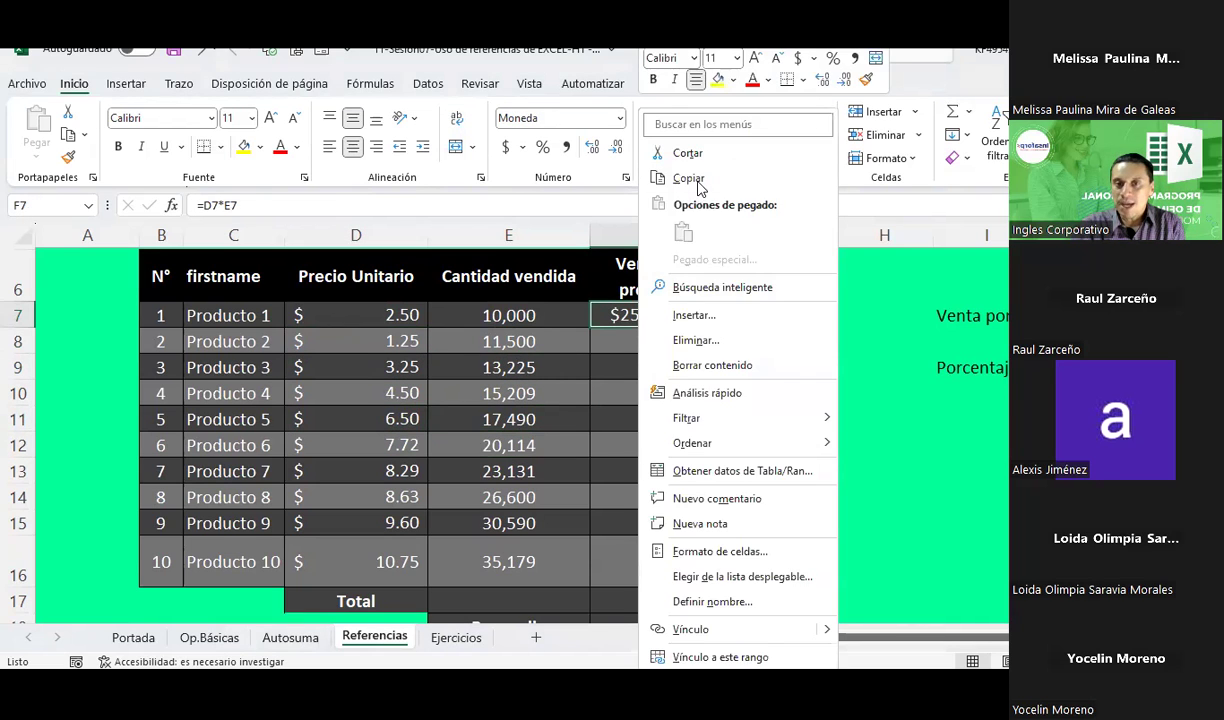
{"action": "left_click", "coordinate": [680, 172]}
{"action": "left_click_drag", "start_coordinate": [633, 341], "coordinate": [633, 565]}
{"action": "right_click", "coordinate": [633, 565]}
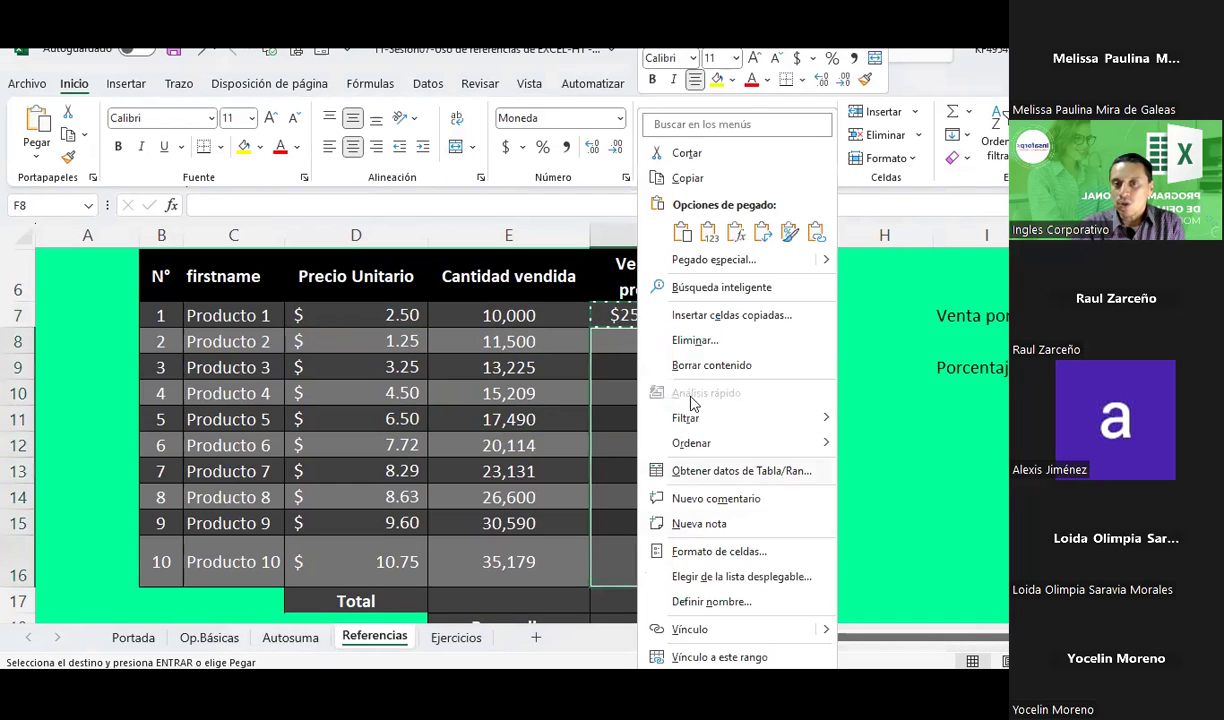
{"action": "left_click", "coordinate": [736, 235]}
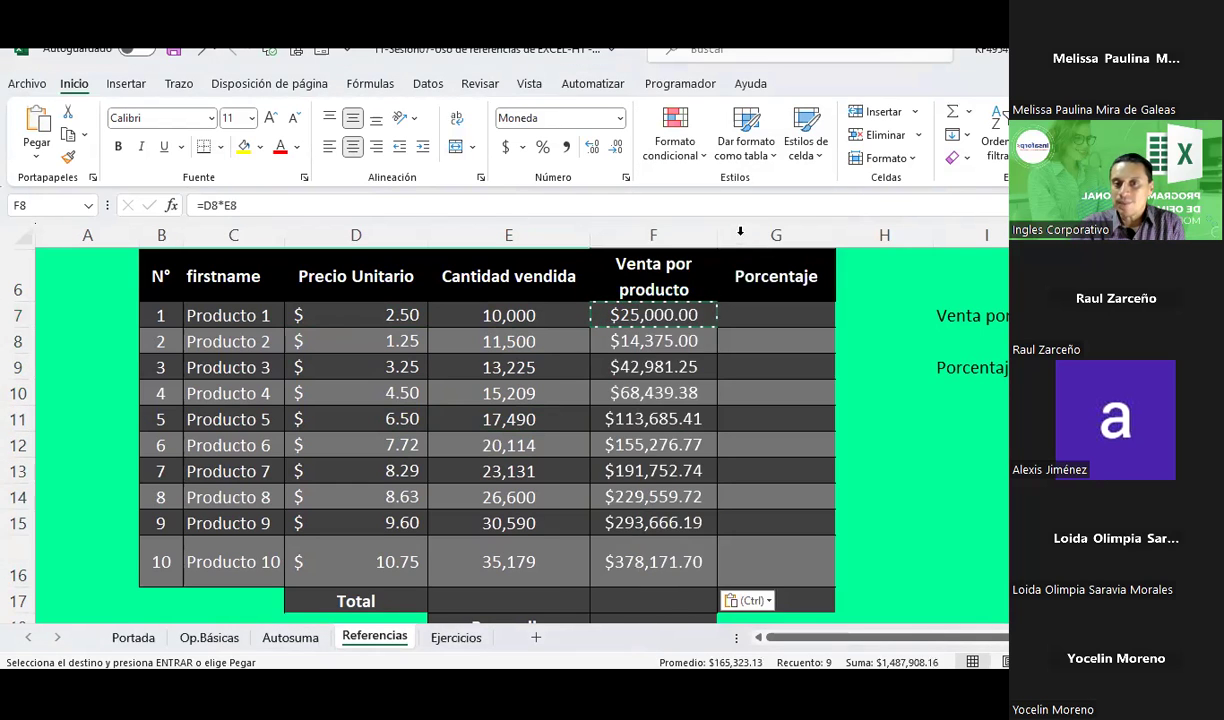
{"action": "left_click", "coordinate": [613, 392]}
{"action": "scroll", "coordinate": [614, 440], "scroll_direction": "down", "scroll_amount": 1}
{"action": "scroll", "coordinate": [606, 393], "scroll_direction": "up", "scroll_amount": 1}
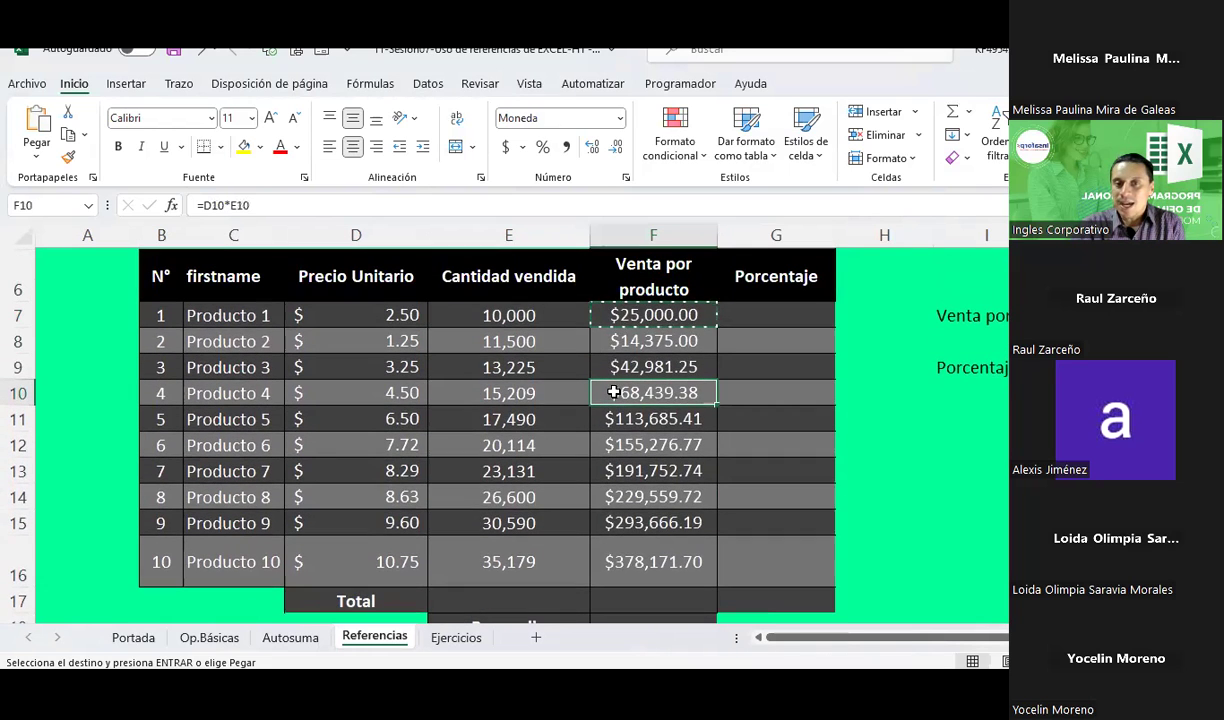
{"action": "left_click_drag", "start_coordinate": [622, 316], "coordinate": [641, 557]}
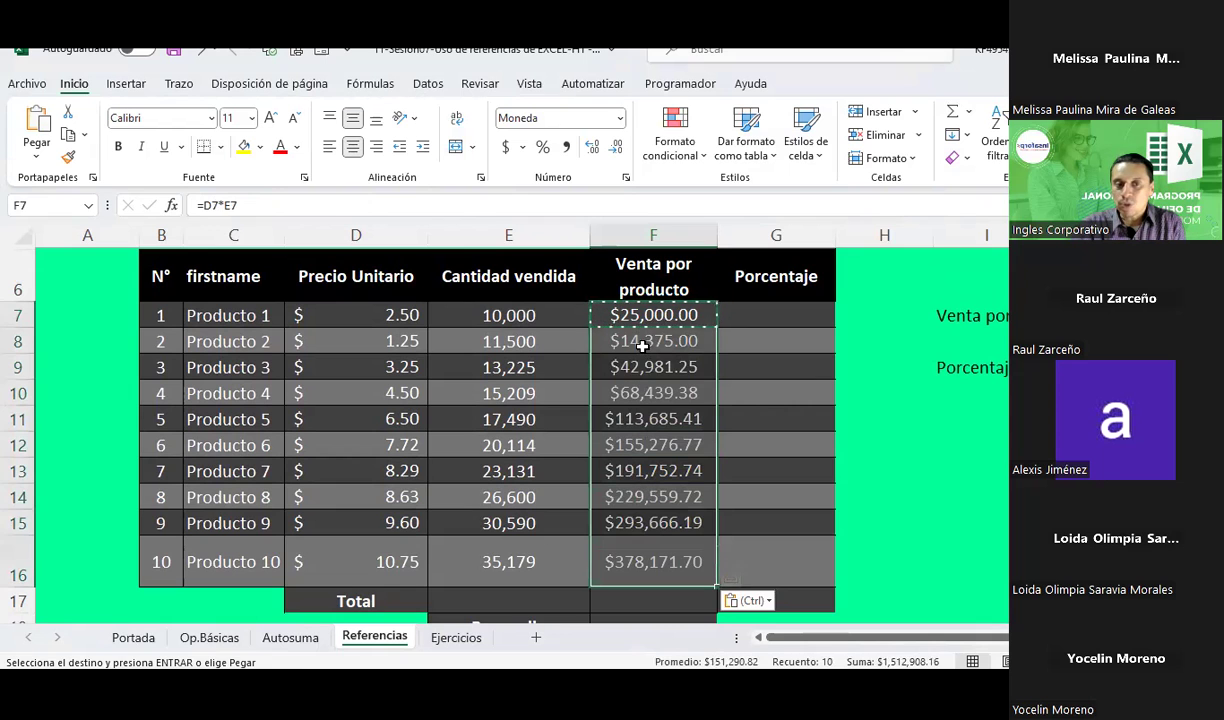
{"action": "scroll", "coordinate": [547, 500], "scroll_direction": "down", "scroll_amount": 1}
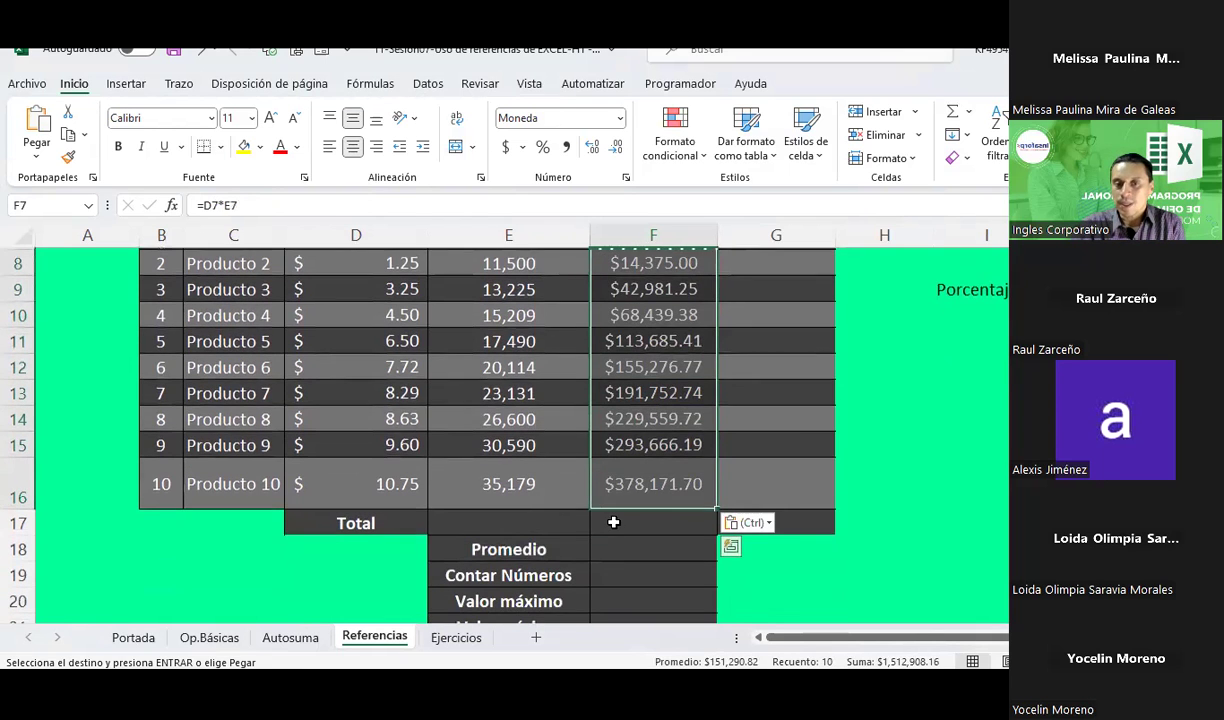
Total the product sales in F17 with AutoSuma (=SUMA(F7:F16)), giving $1,512,908.16
{"action": "left_click", "coordinate": [612, 522]}
{"action": "scroll", "coordinate": [622, 351], "scroll_direction": "up", "scroll_amount": 1}
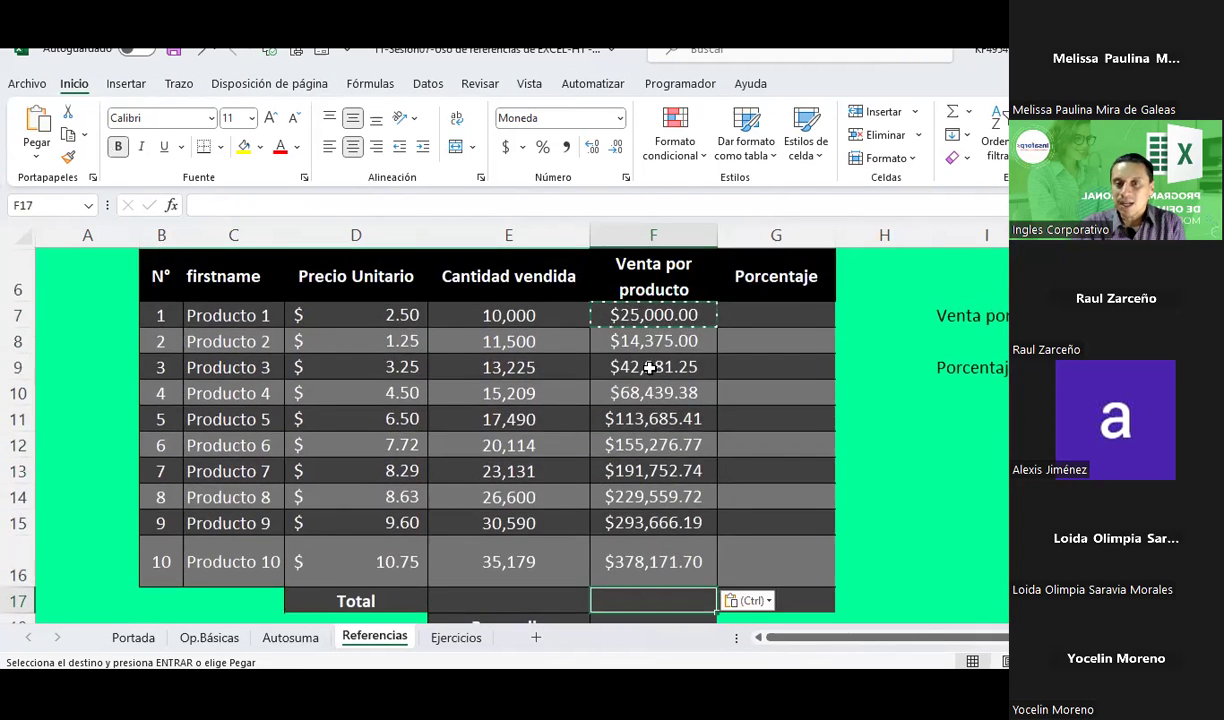
{"action": "left_click", "coordinate": [953, 118]}
{"action": "scroll", "coordinate": [673, 497], "scroll_direction": "down", "scroll_amount": 2}
{"action": "scroll", "coordinate": [673, 497], "scroll_direction": "up", "scroll_amount": 1}
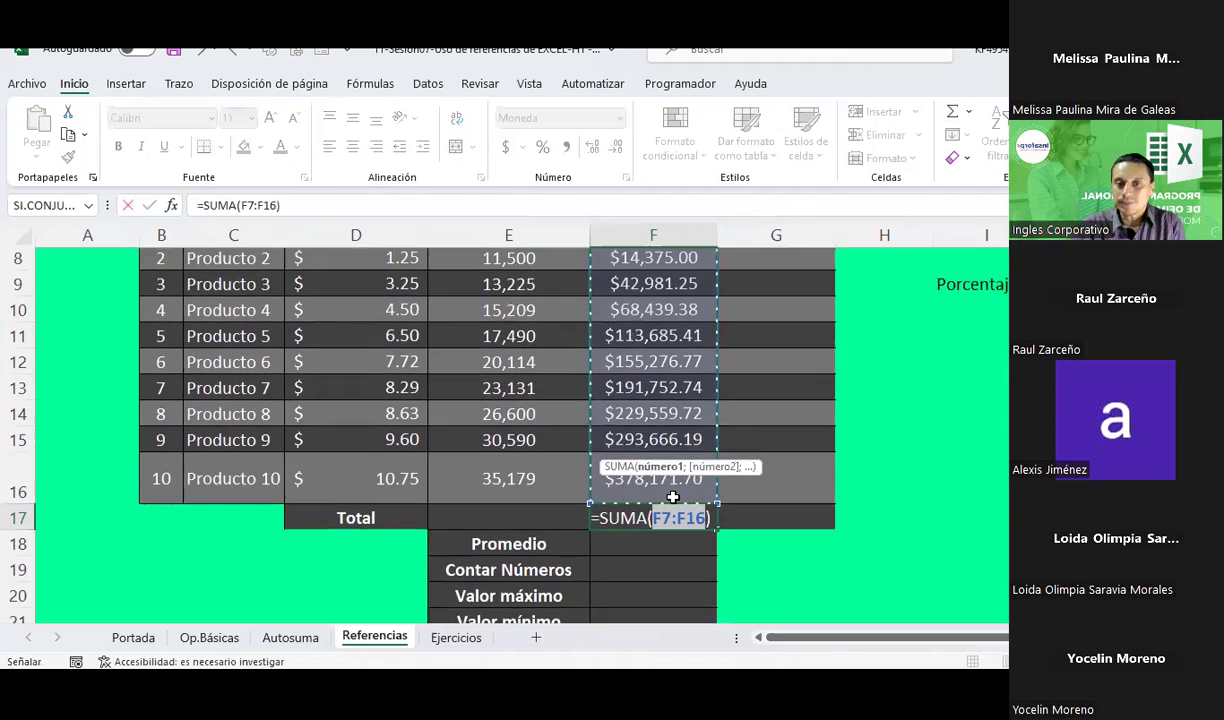
{"action": "key", "text": "Return"}
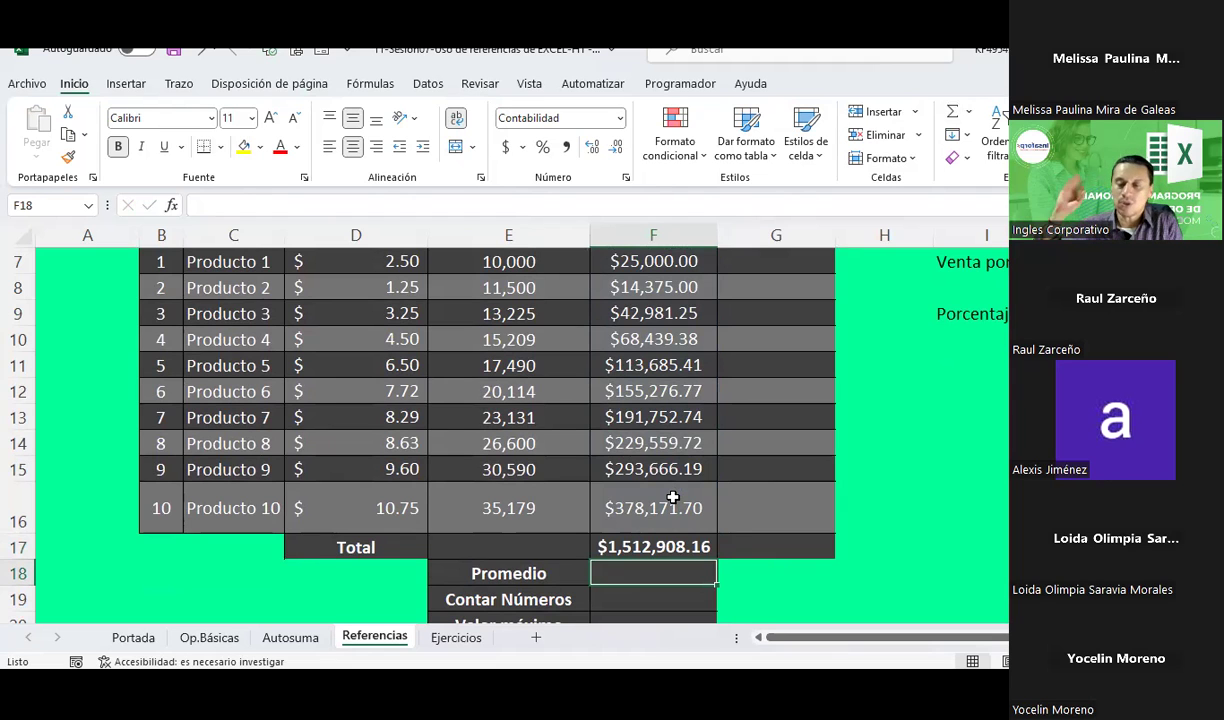
{"action": "scroll", "coordinate": [673, 497], "scroll_direction": "up", "scroll_amount": 2}
{"action": "scroll", "coordinate": [673, 497], "scroll_direction": "down", "scroll_amount": 1}
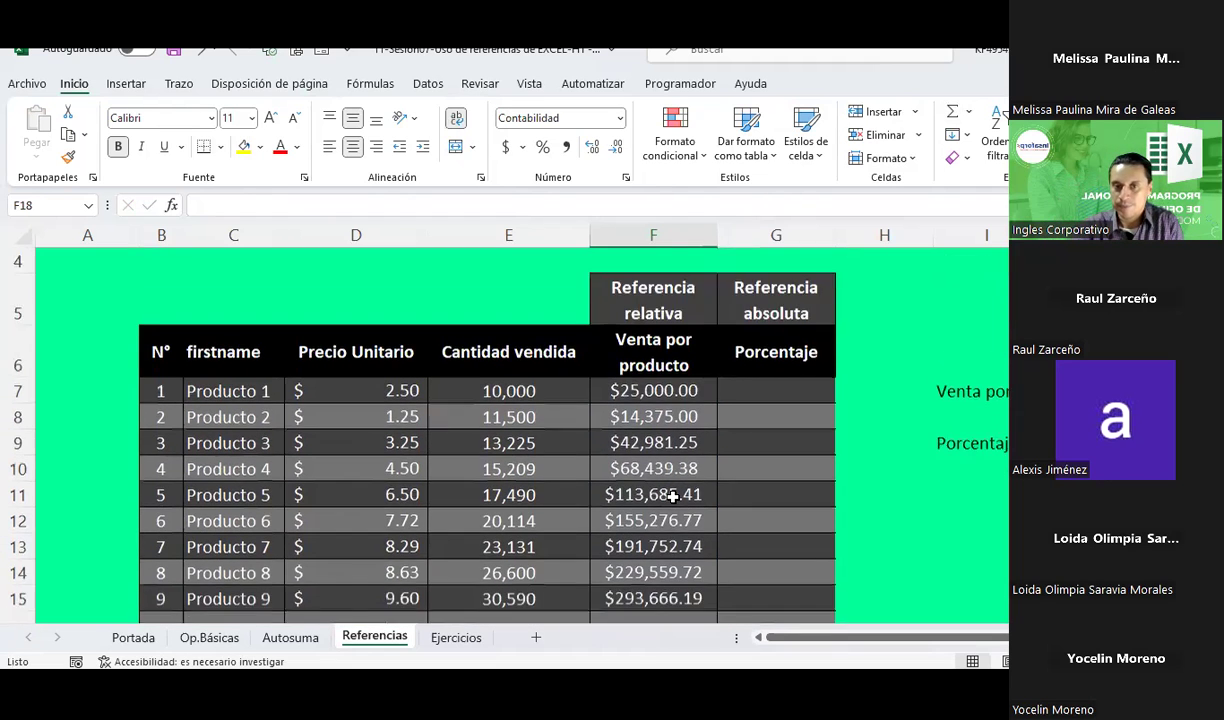
{"action": "scroll", "coordinate": [673, 497], "scroll_direction": "up", "scroll_amount": 1}
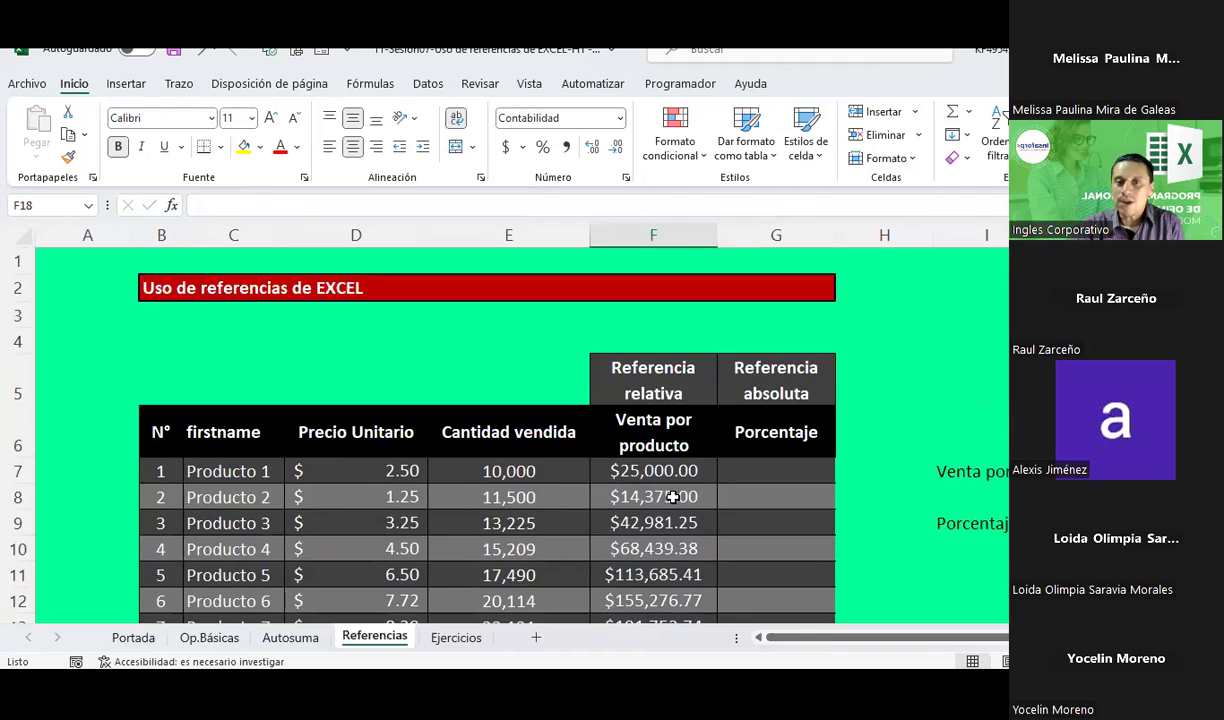
{"action": "scroll", "coordinate": [673, 497], "scroll_direction": "down", "scroll_amount": 1}
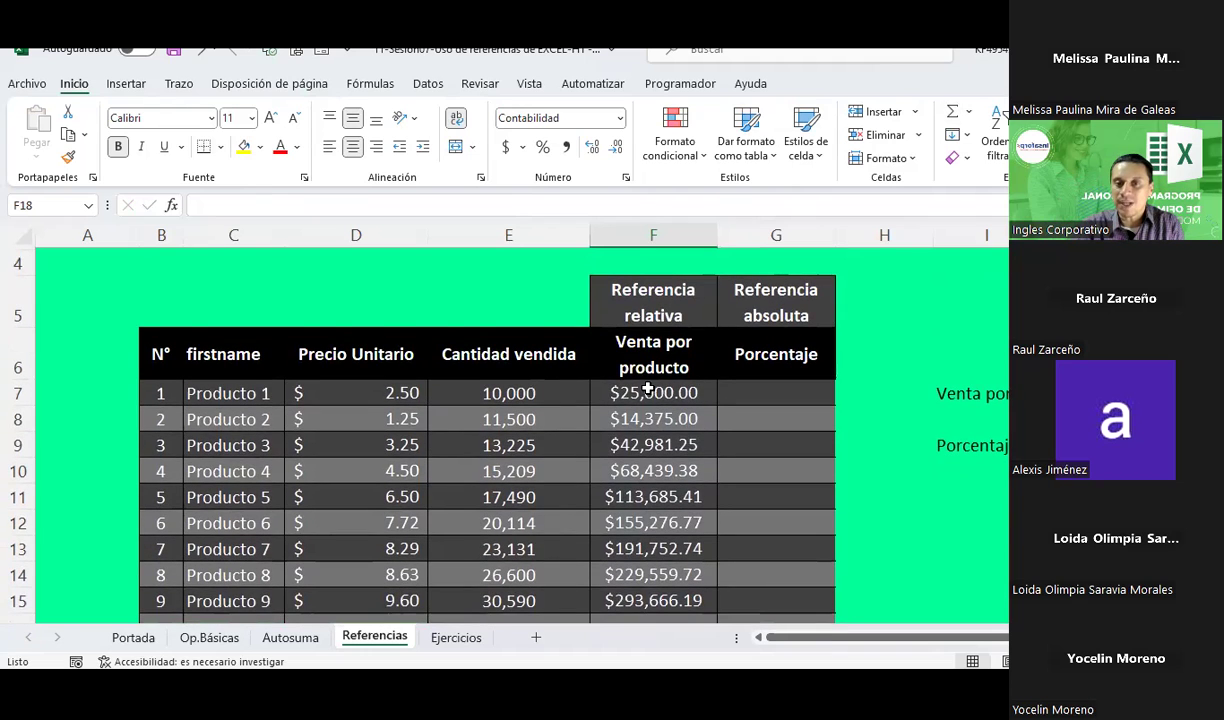
{"action": "scroll", "coordinate": [620, 373], "scroll_direction": "down", "scroll_amount": 1}
{"action": "left_click", "coordinate": [647, 319]}
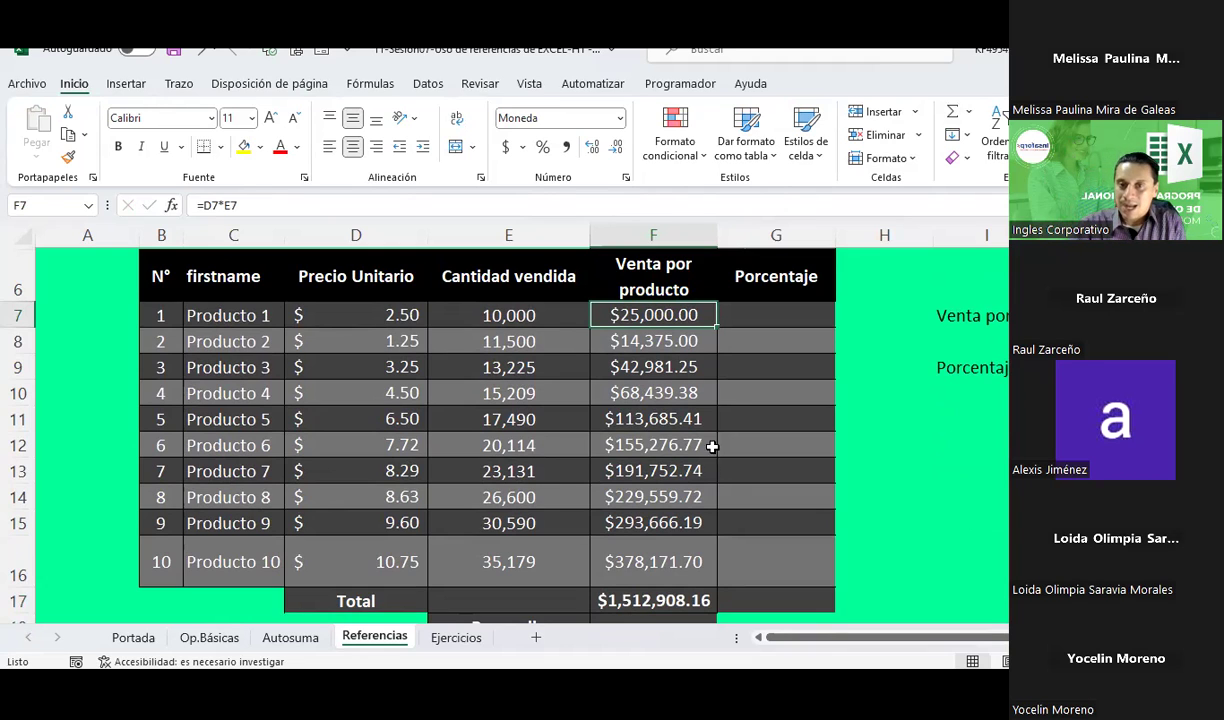
Apply the Porcentaje number format to the empty cells G7:G16
{"action": "left_click_drag", "start_coordinate": [787, 325], "coordinate": [757, 567]}
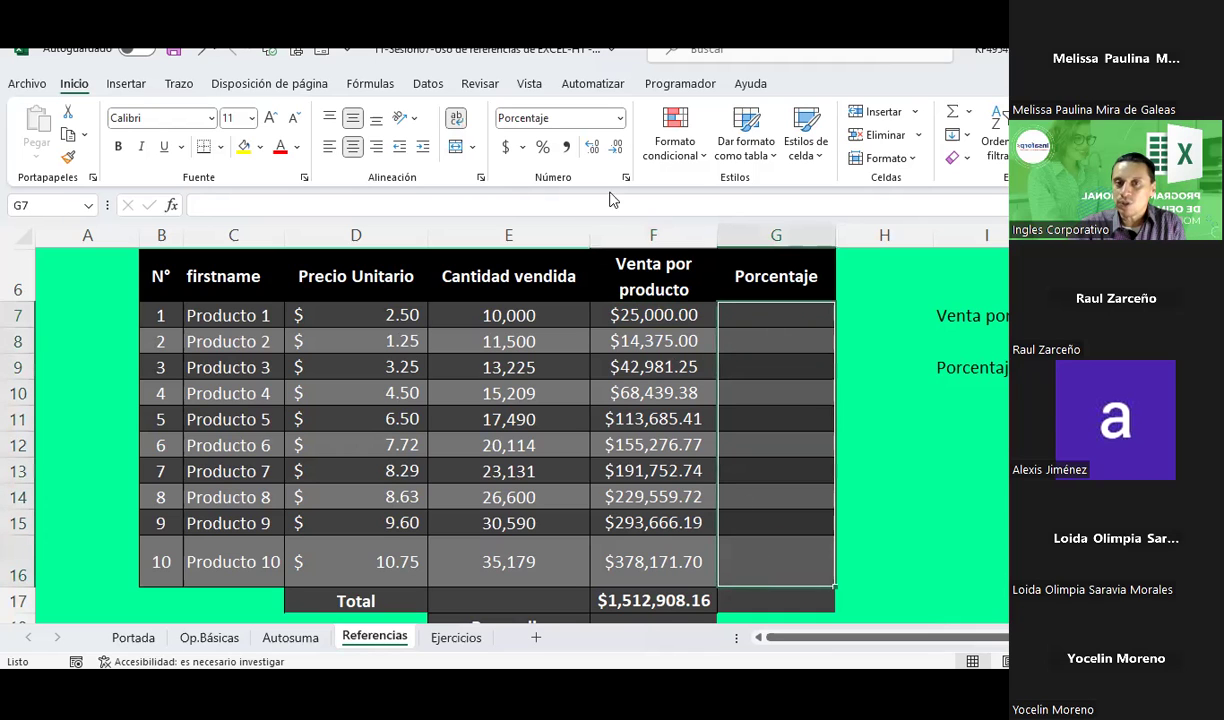
{"action": "left_click", "coordinate": [612, 118]}
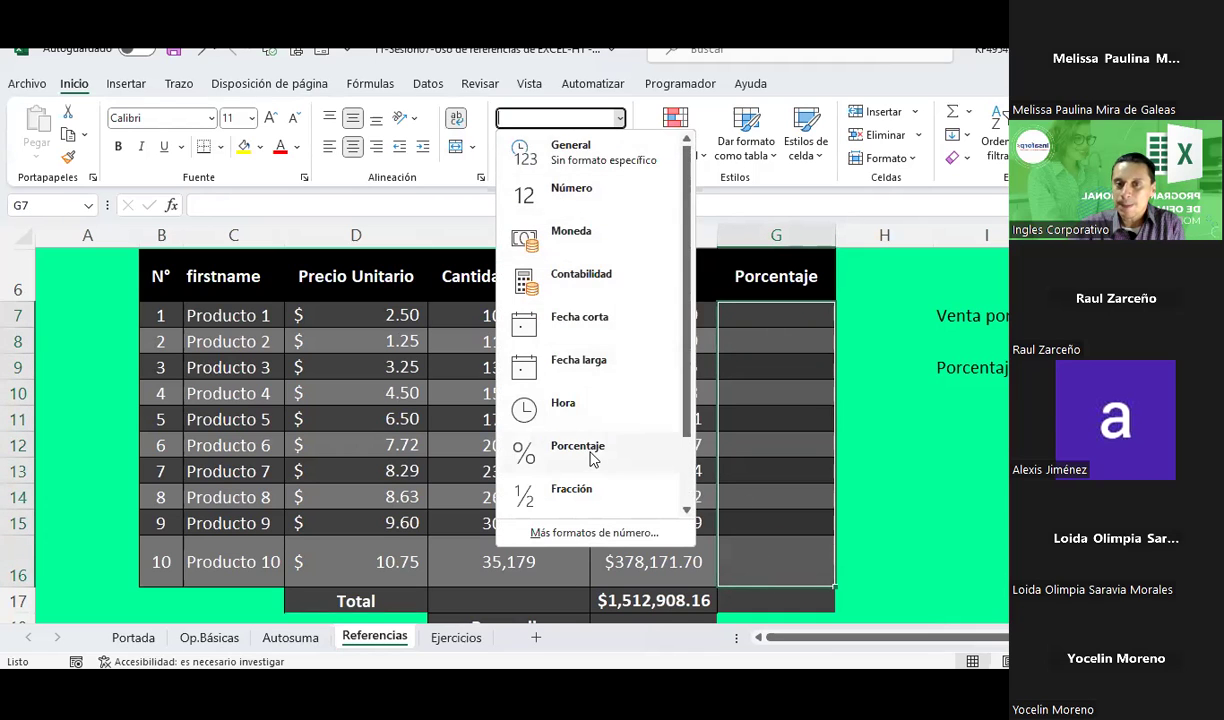
{"action": "left_click", "coordinate": [566, 440]}
{"action": "left_click", "coordinate": [793, 313]}
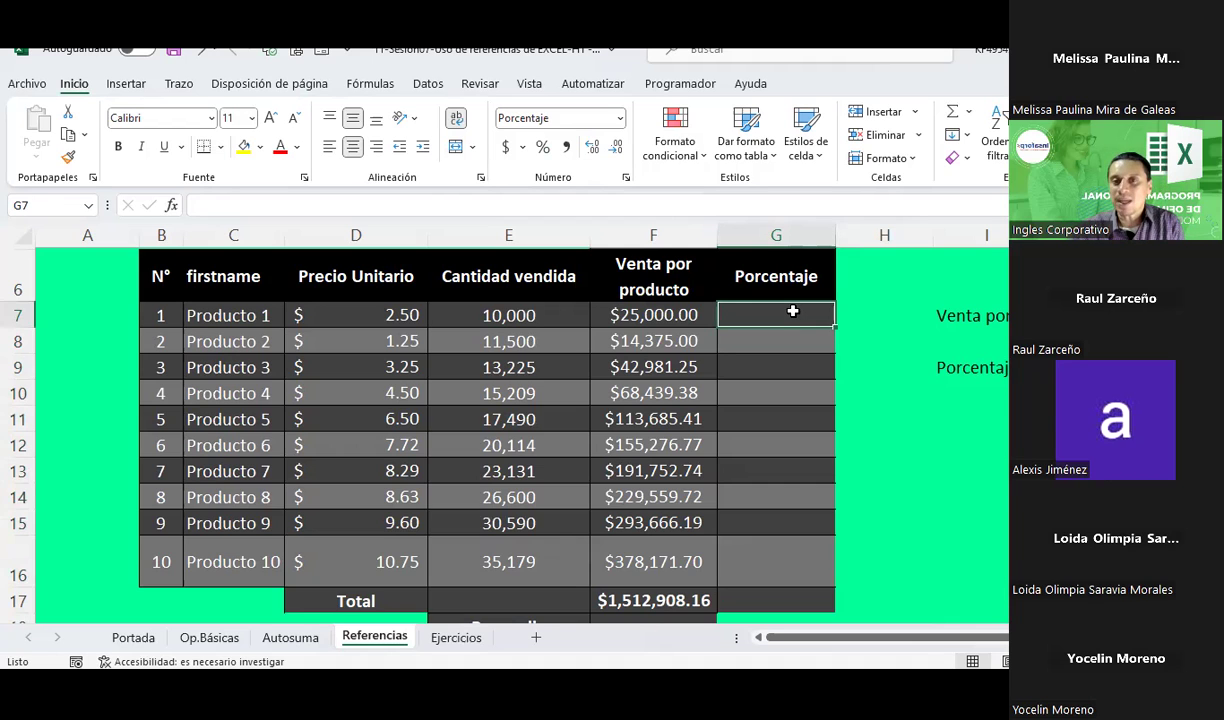
Change the G6 header text from Porcentaje to 'Venta Porcentual'
{"action": "scroll", "coordinate": [792, 311], "scroll_direction": "up", "scroll_amount": 1}
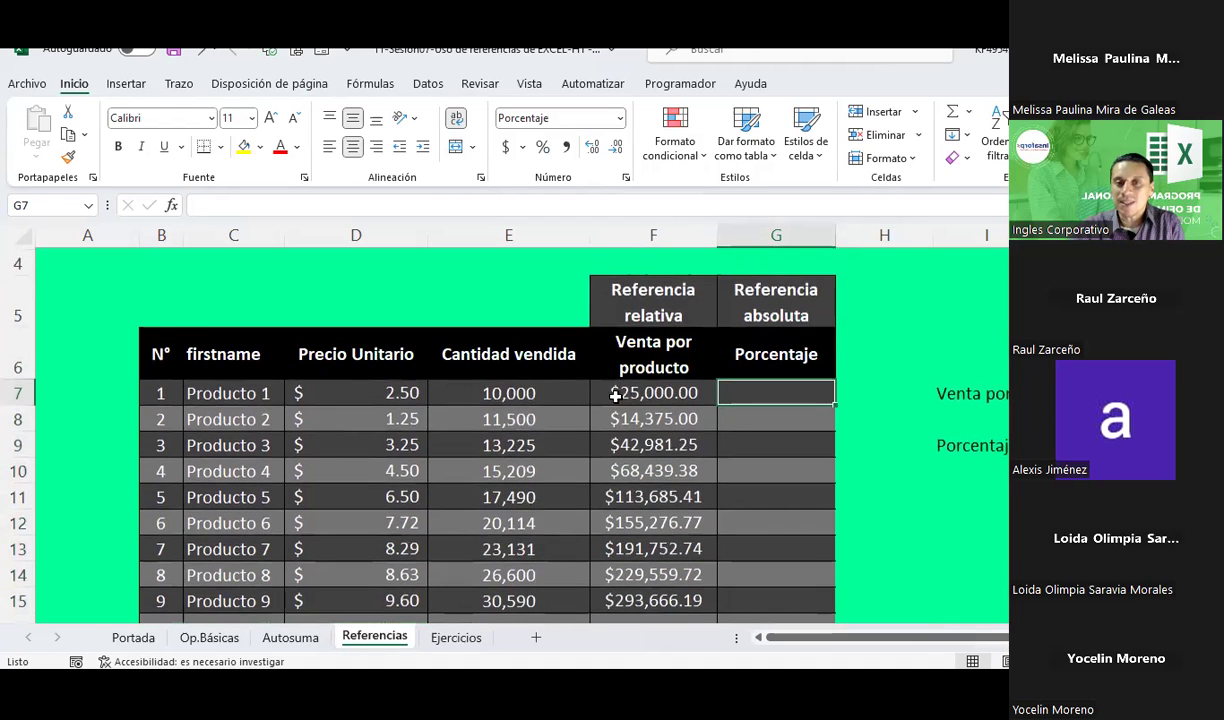
{"action": "double_click", "coordinate": [734, 353]}
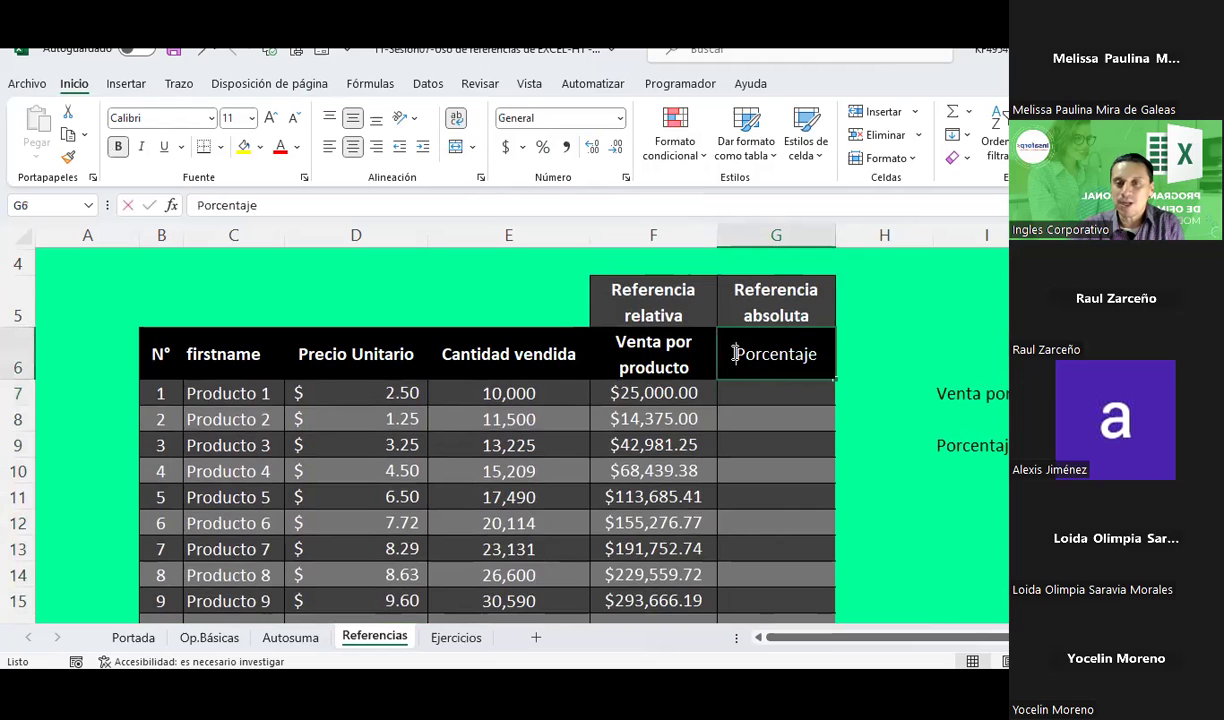
{"action": "type", "text": "Ventas"}
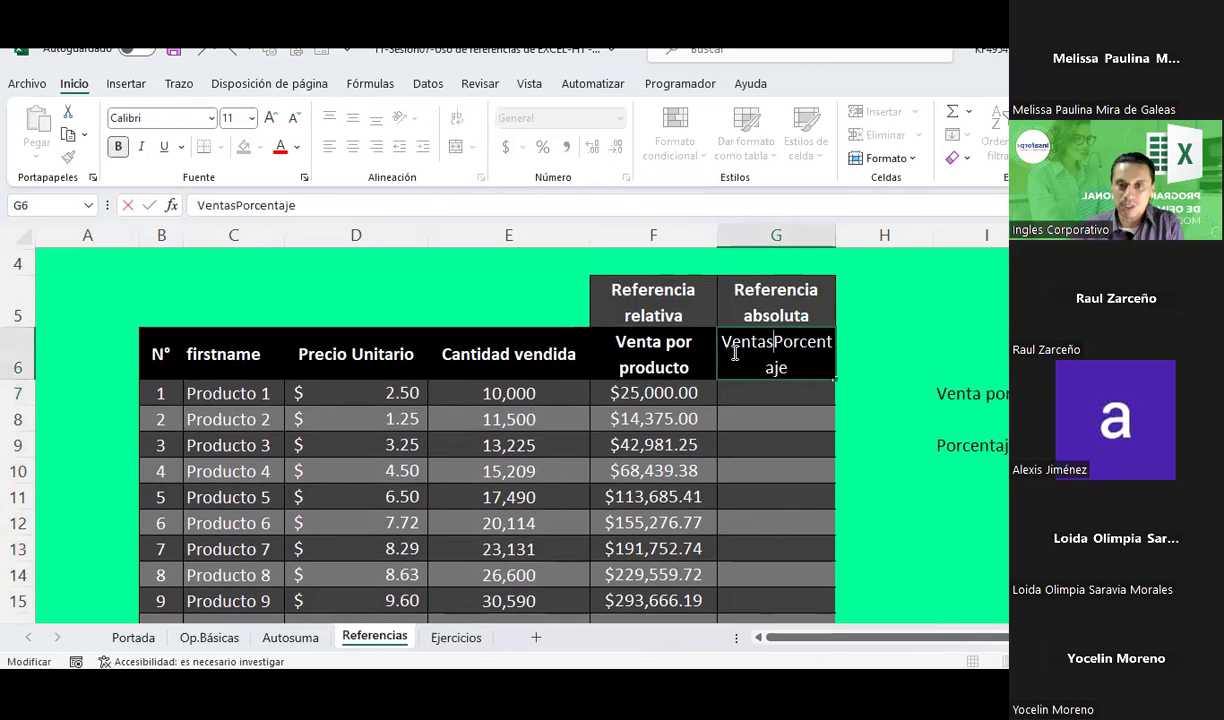
{"action": "key", "text": "BackSpace"}
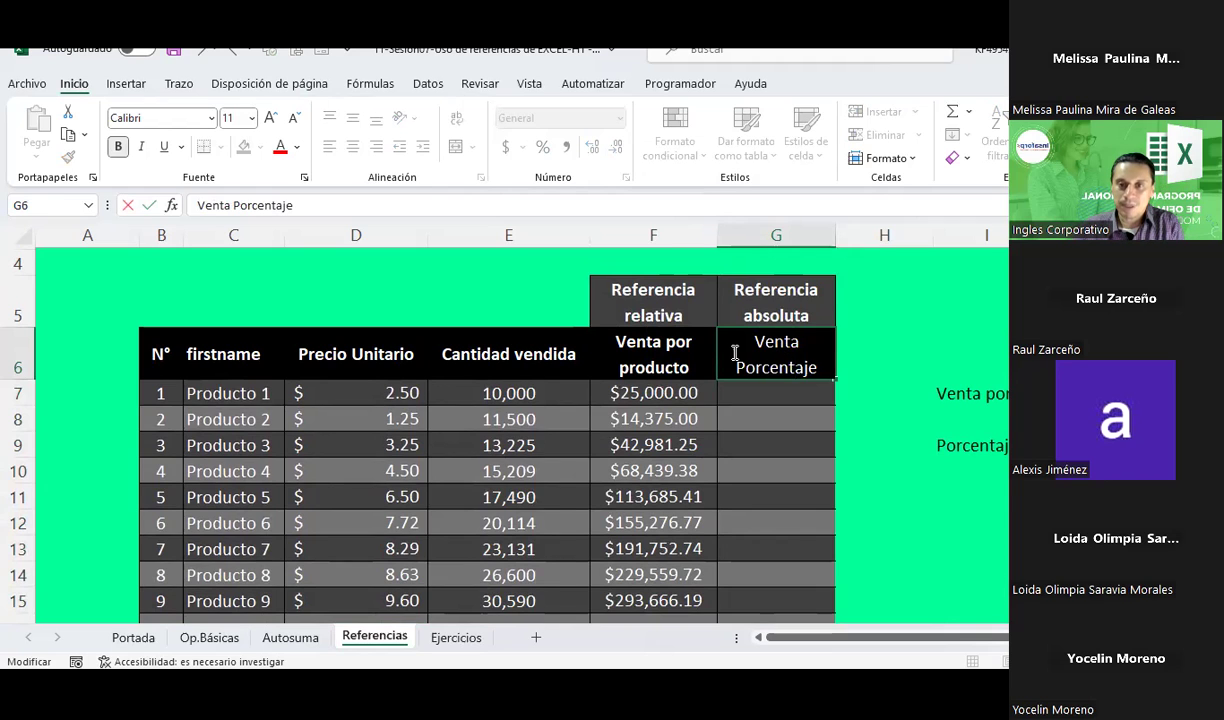
{"action": "key", "text": "BackSpace"}
{"action": "key", "text": "BackSpace"}
{"action": "key", "text": "BackSpace"}
{"action": "type", "text": "ual"}
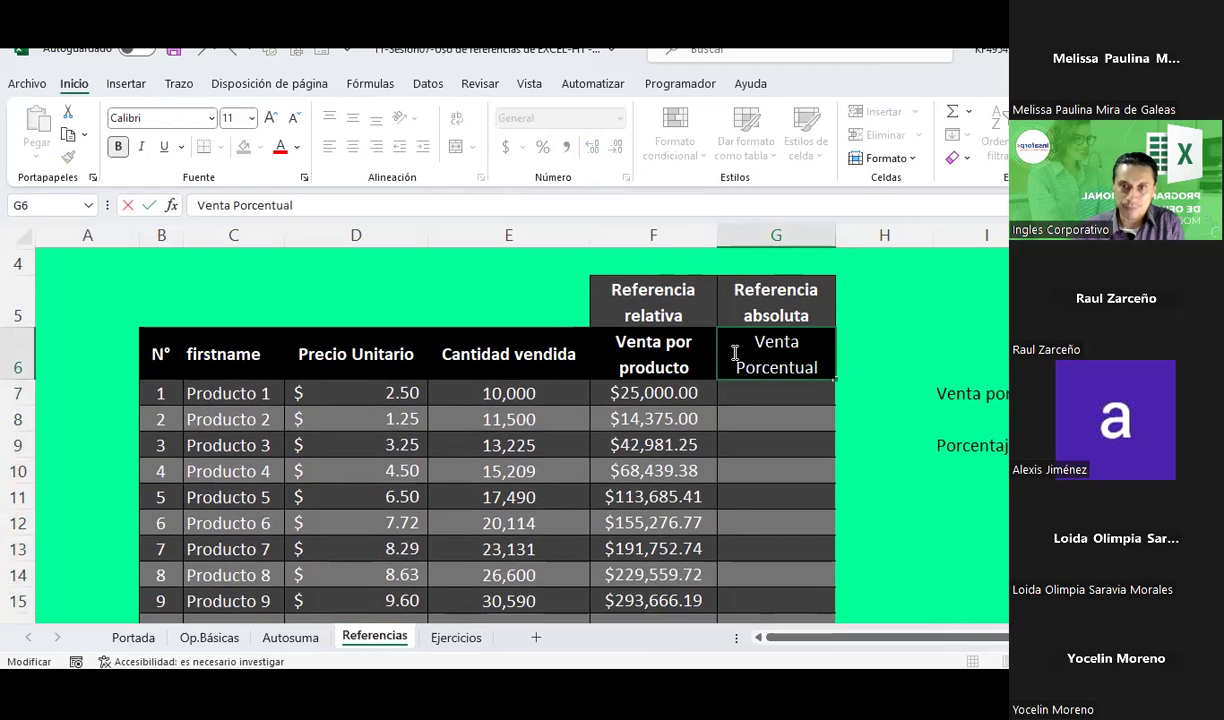
{"action": "key", "text": "Return"}
{"action": "key", "text": "Return"}
Move between the Cantidad vendida and Venta Porcentual cells with the arrow keys
{"action": "key", "text": "Up"}
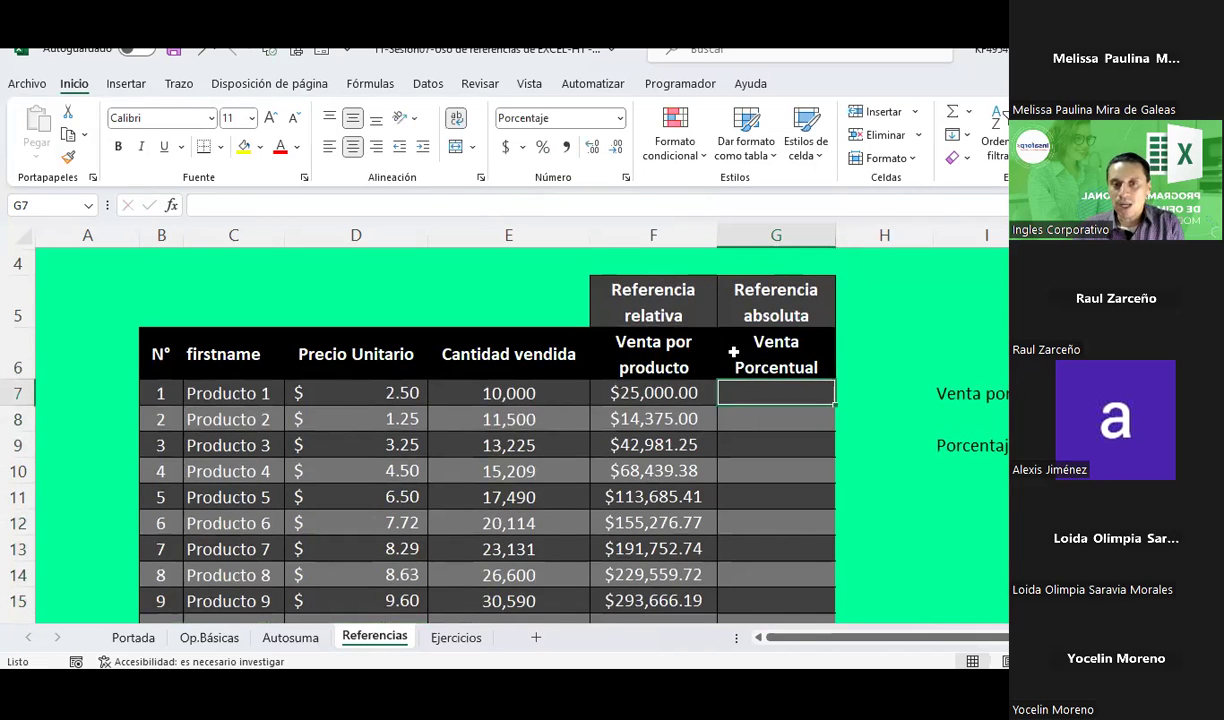
{"action": "key", "text": "Left"}
{"action": "key", "text": "Left"}
{"action": "key", "text": "Down"}
{"action": "key", "text": "Down"}
{"action": "key", "text": "Down"}
{"action": "key", "text": "Down"}
{"action": "key", "text": "Down"}
{"action": "key", "text": "Down"}
{"action": "key", "text": "Down"}
{"action": "key", "text": "Down"}
{"action": "key", "text": "Down"}
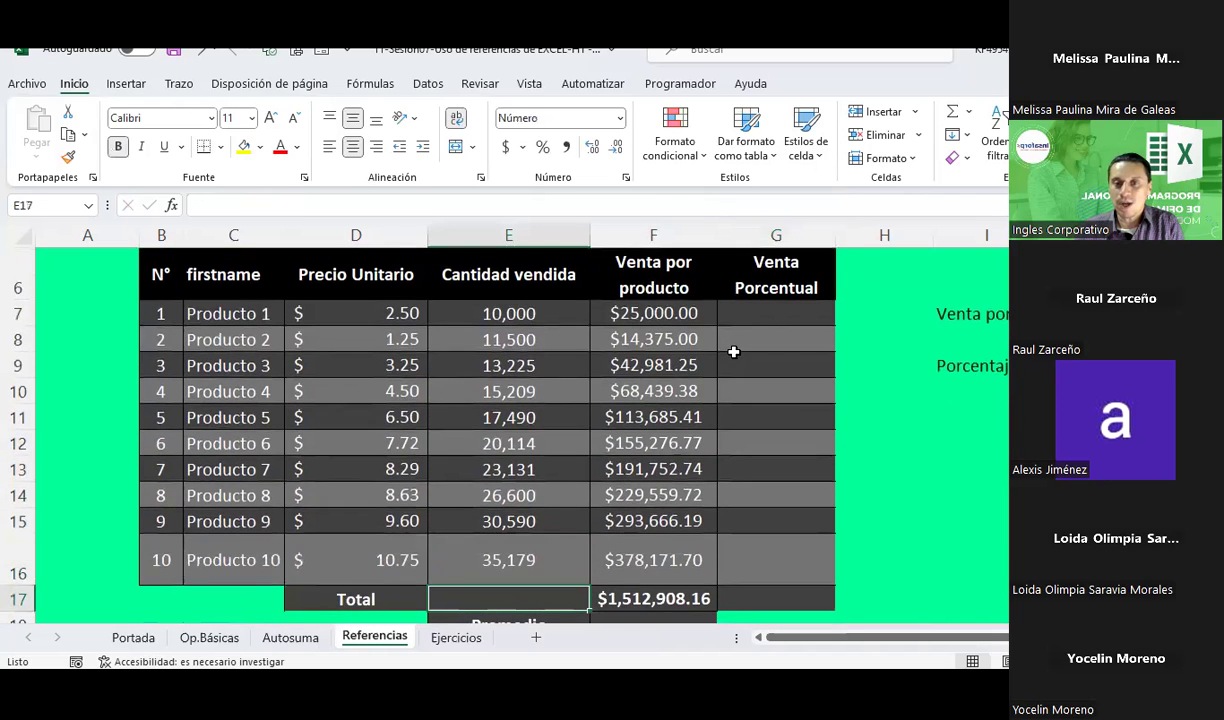
{"action": "key", "text": "Right"}
{"action": "key", "text": "Right"}
{"action": "key", "text": "Up"}
{"action": "key", "text": "Up"}
{"action": "key", "text": "Up"}
{"action": "key", "text": "Up"}
{"action": "key", "text": "Up"}
{"action": "key", "text": "Up"}
{"action": "key", "text": "Down"}
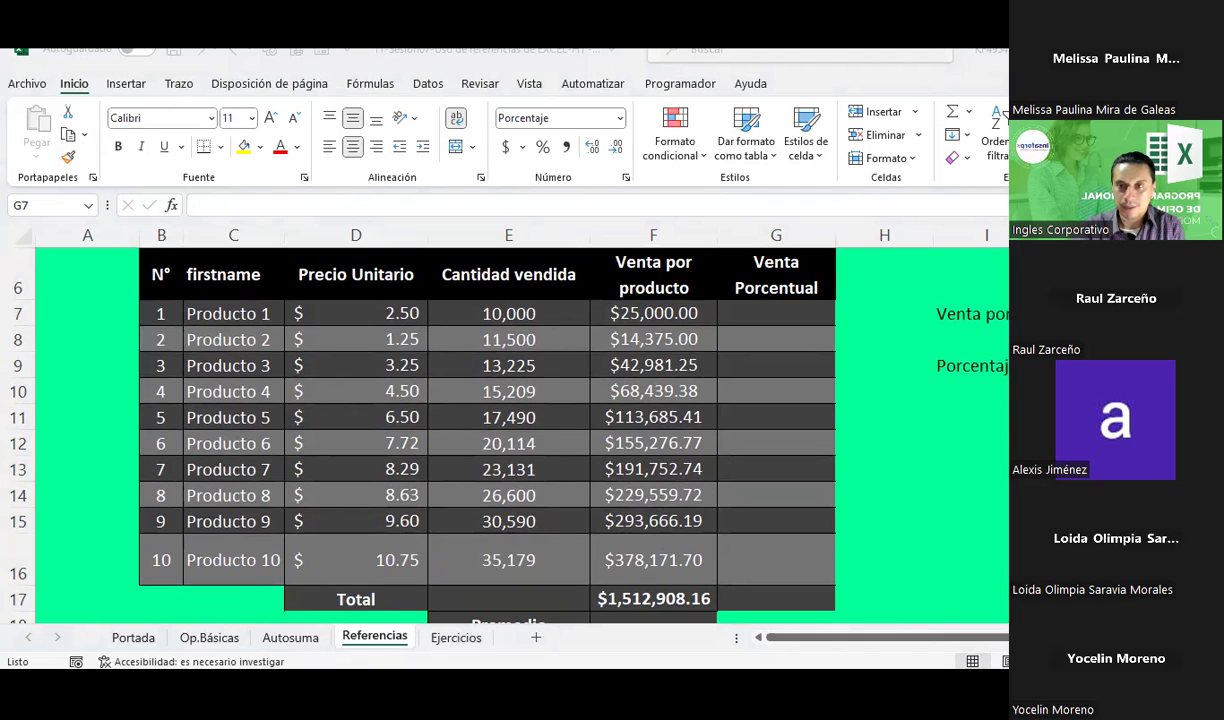
{"action": "left_click", "coordinate": [728, 312]}
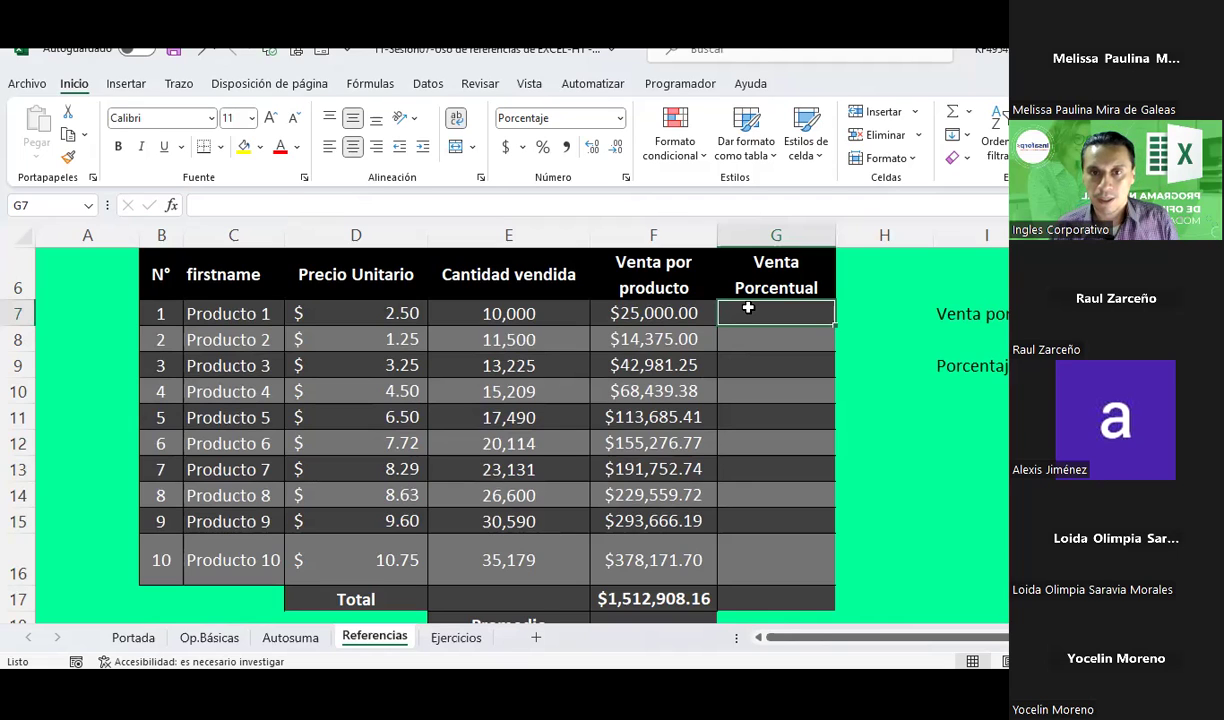
{"action": "key", "text": "Up"}
{"action": "key", "text": "Down"}
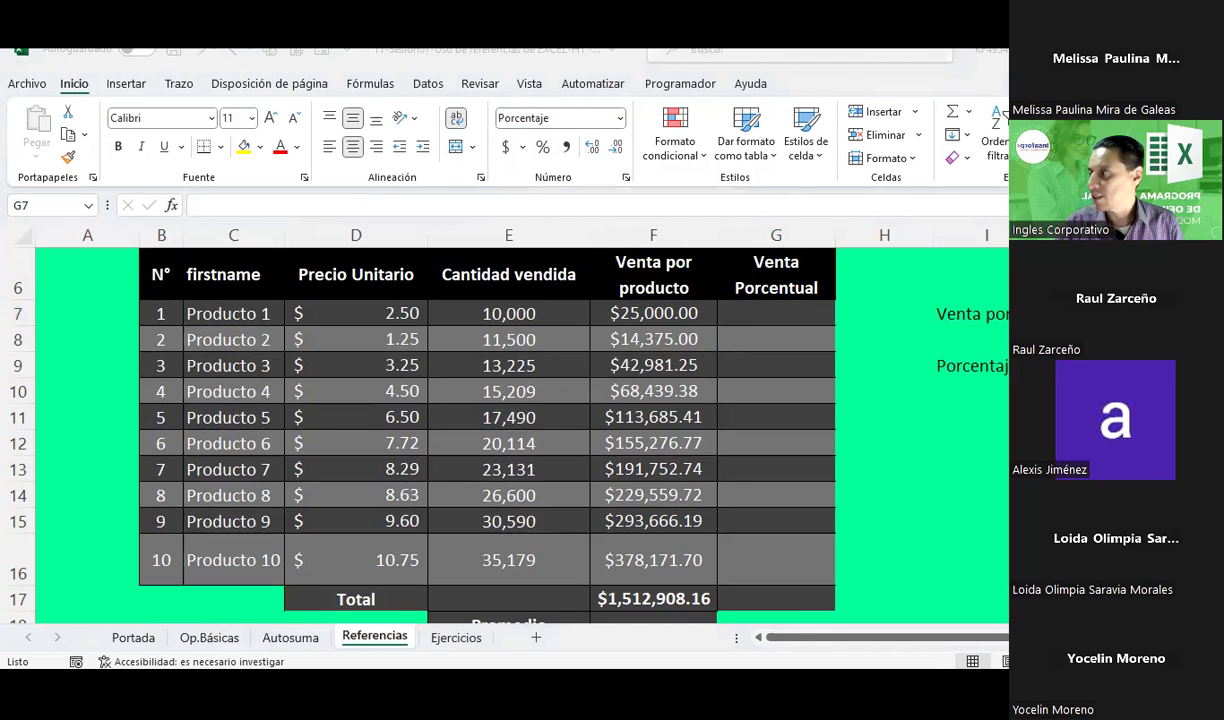
{"action": "key", "text": "alt+Tab"}
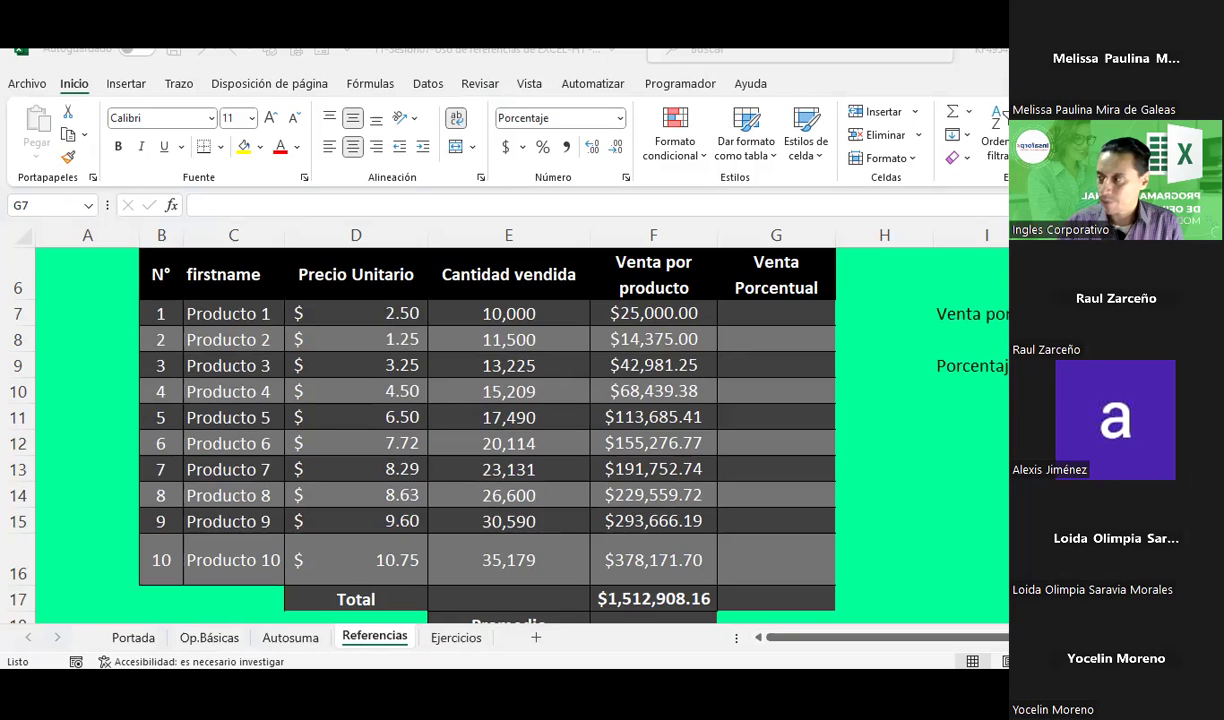
{"action": "left_click", "coordinate": [741, 313]}
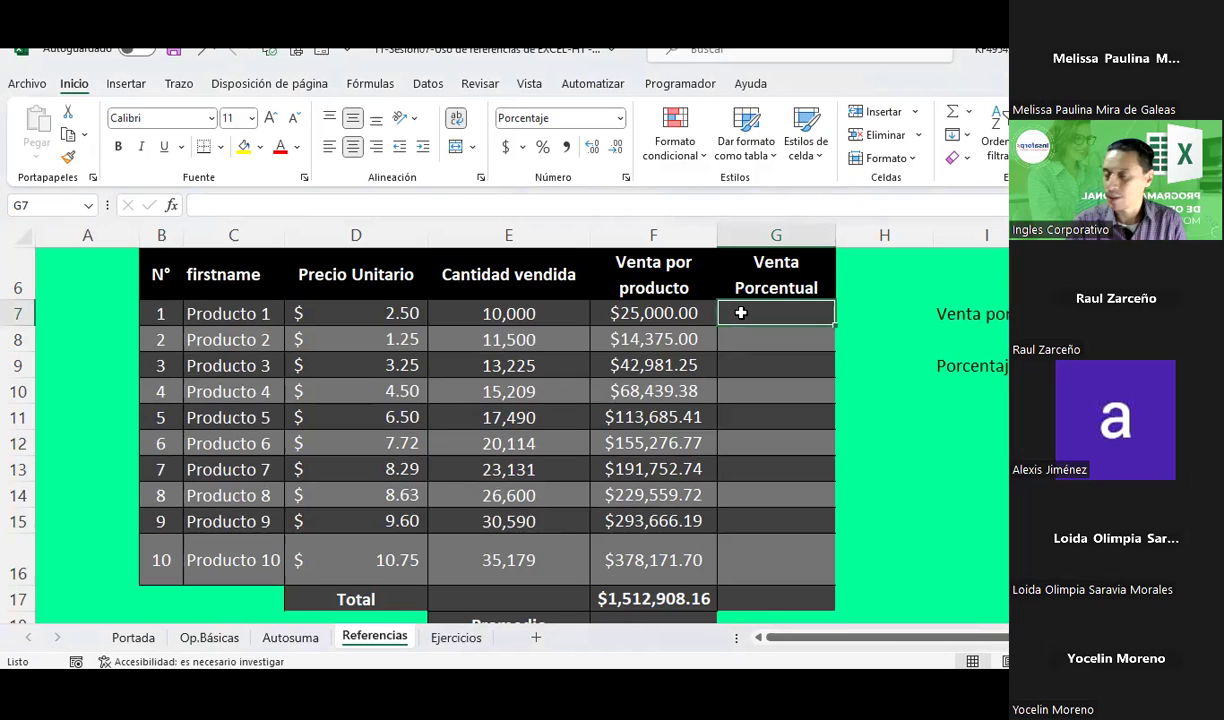
Enter =F7/$F$17 in G7 so Producto 1's sales share shows 1.65%
{"action": "type", "text": "="}
{"action": "key", "text": "Left"}
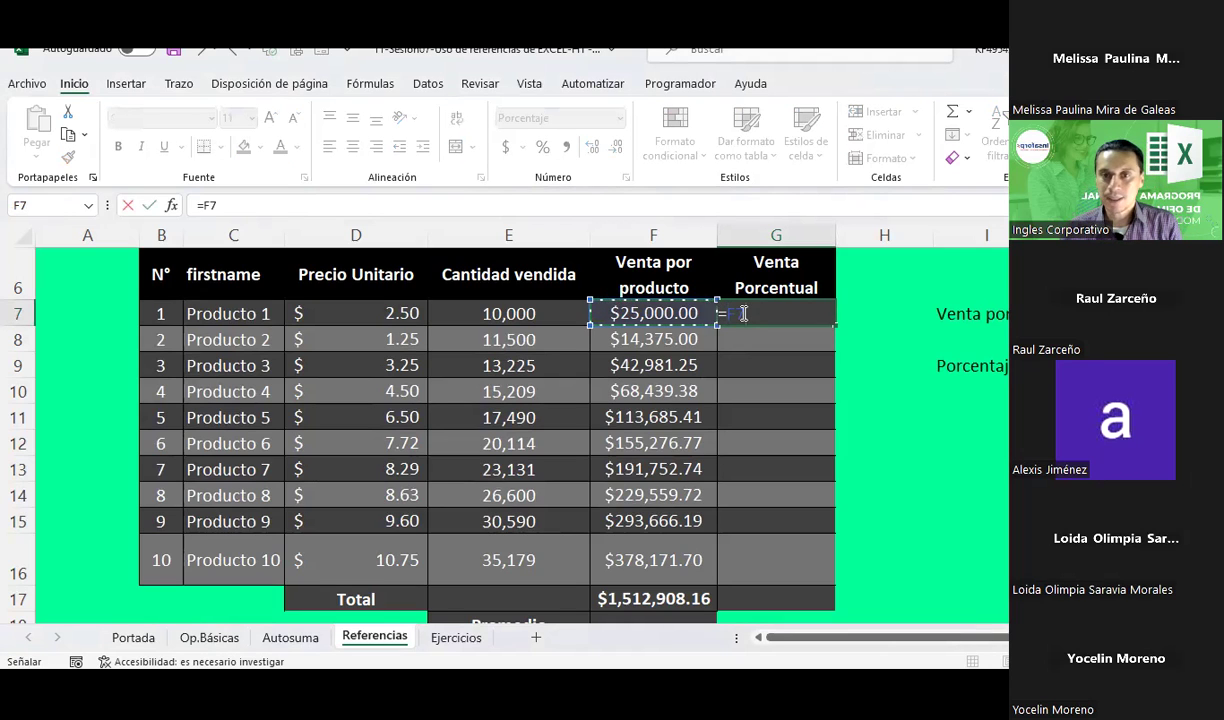
{"action": "type", "text": "/"}
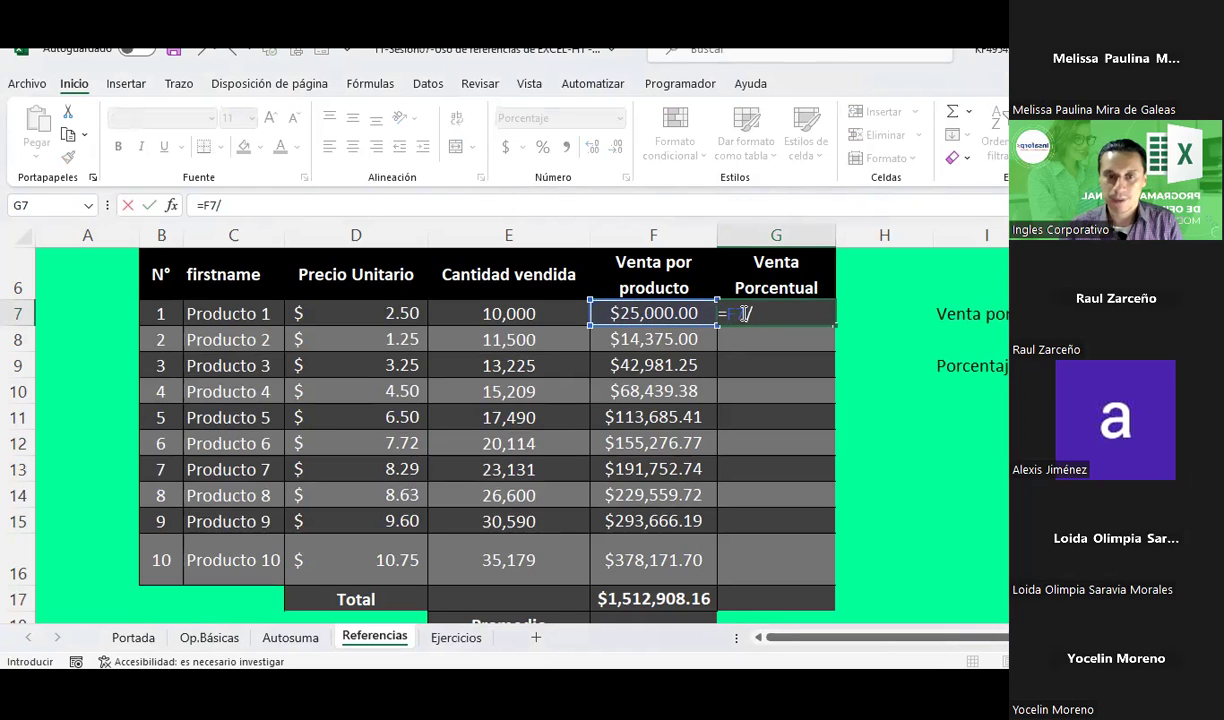
{"action": "left_click", "coordinate": [686, 598]}
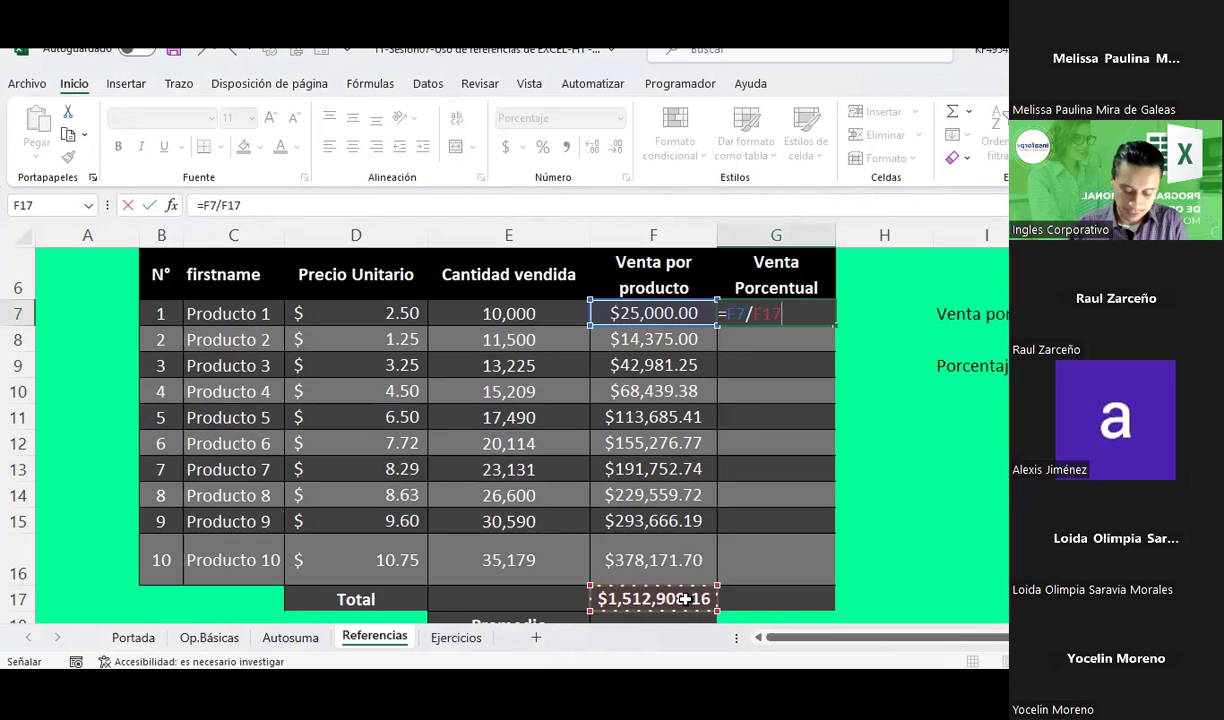
{"action": "key", "text": "F4"}
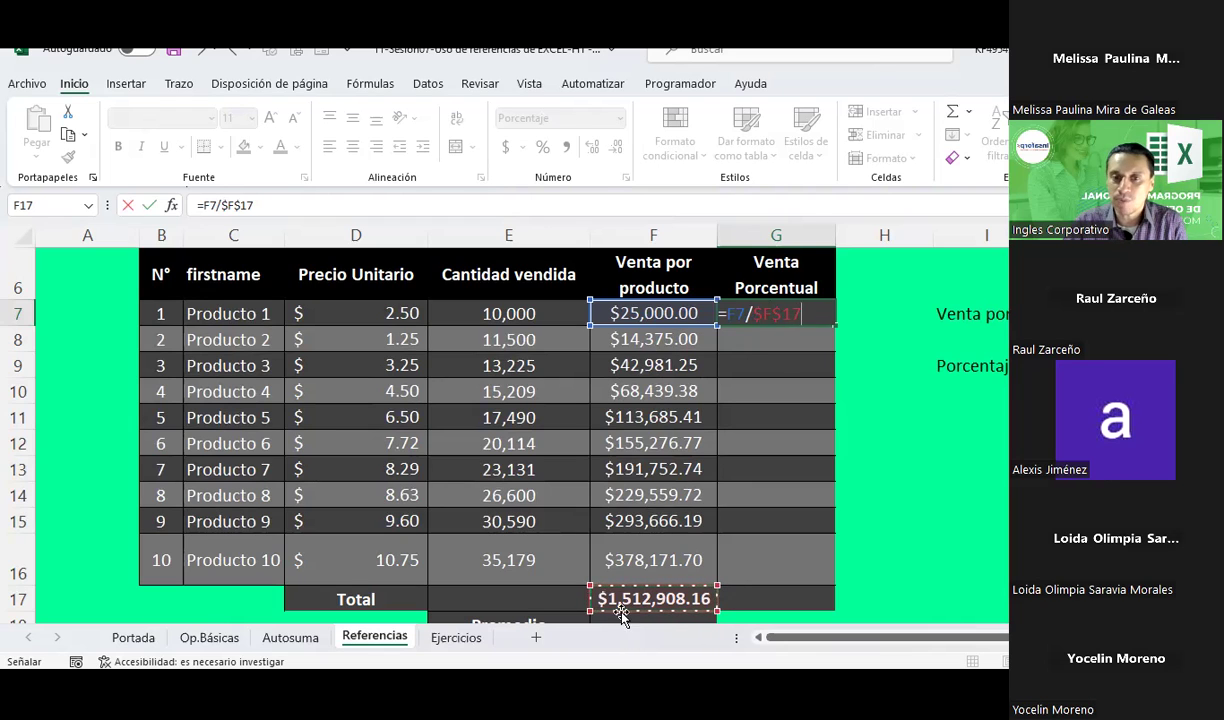
{"action": "key", "text": "Return"}
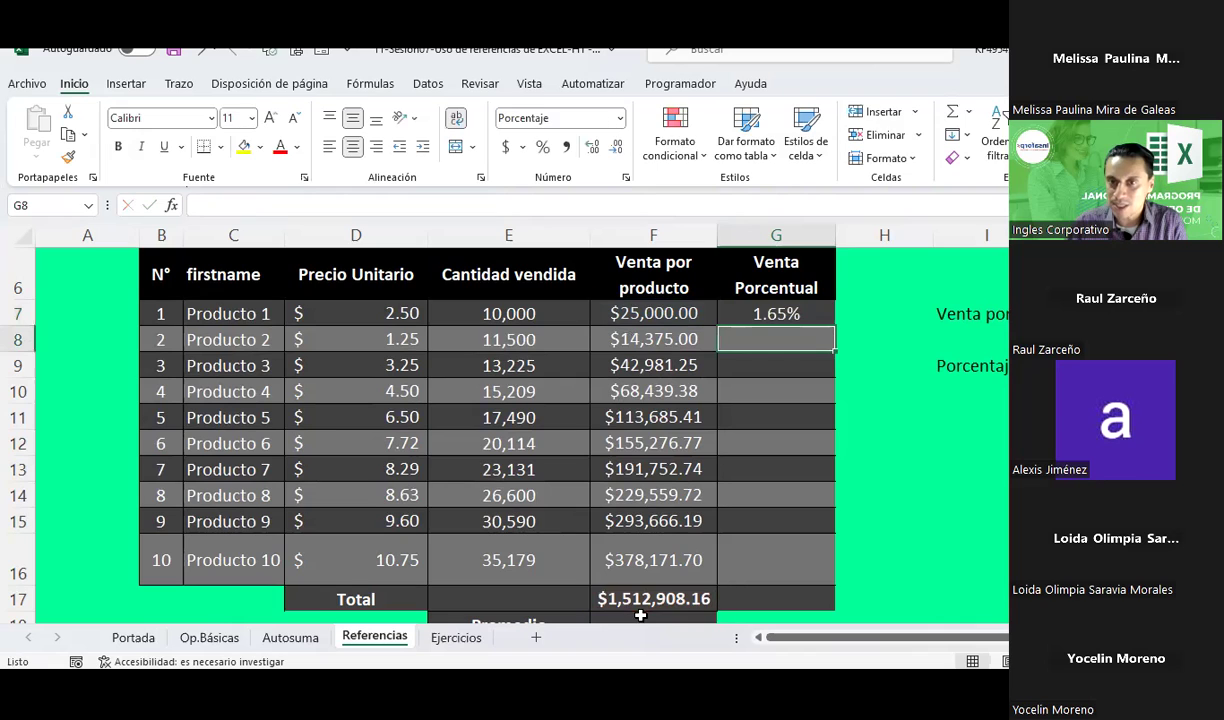
{"action": "left_click", "coordinate": [775, 318]}
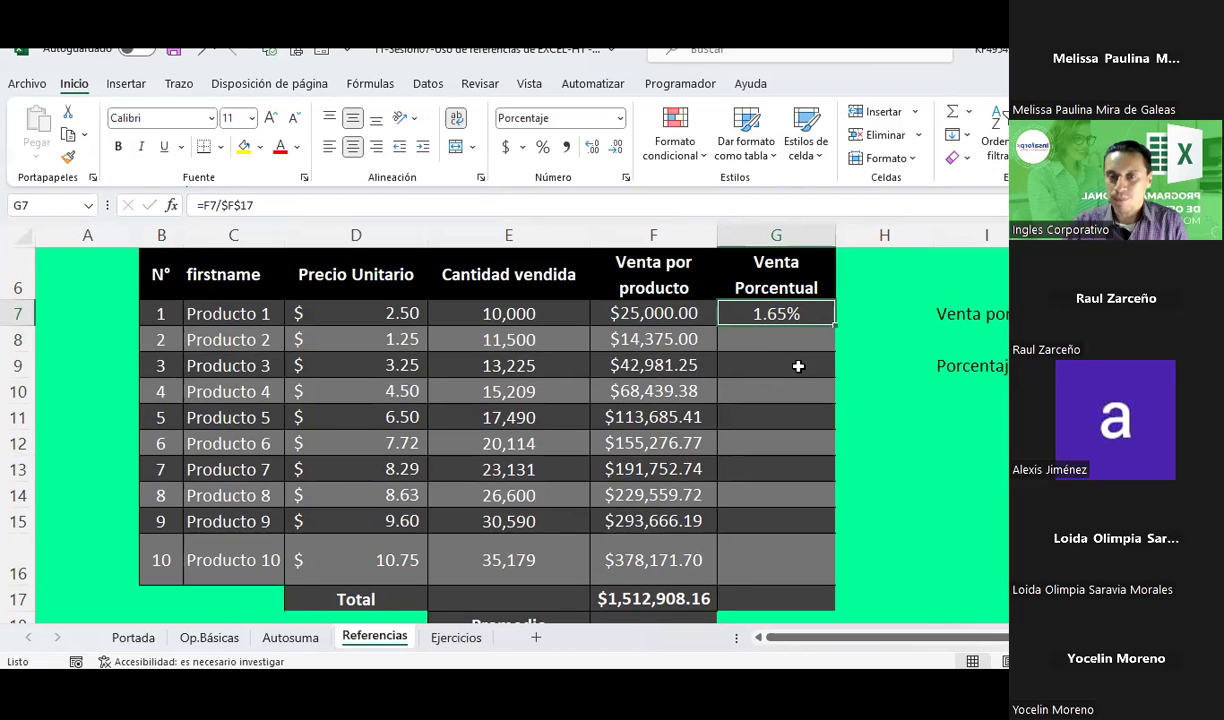
{"action": "left_click", "coordinate": [618, 118]}
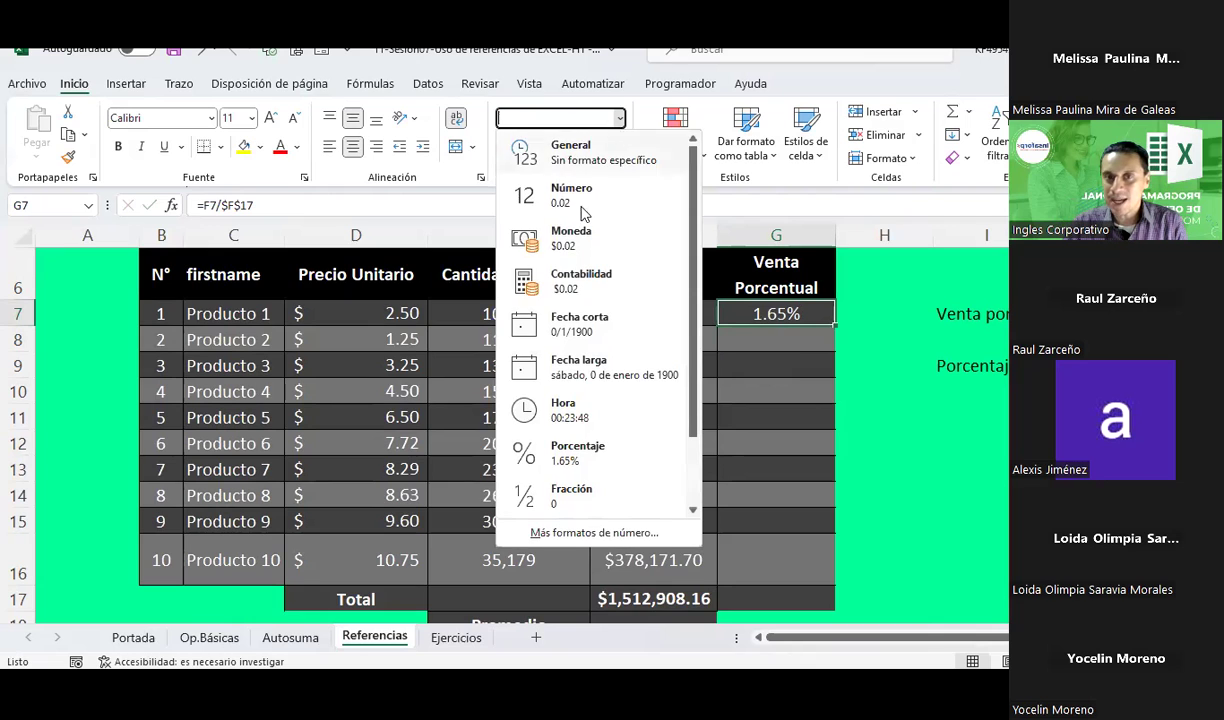
{"action": "left_click", "coordinate": [797, 314]}
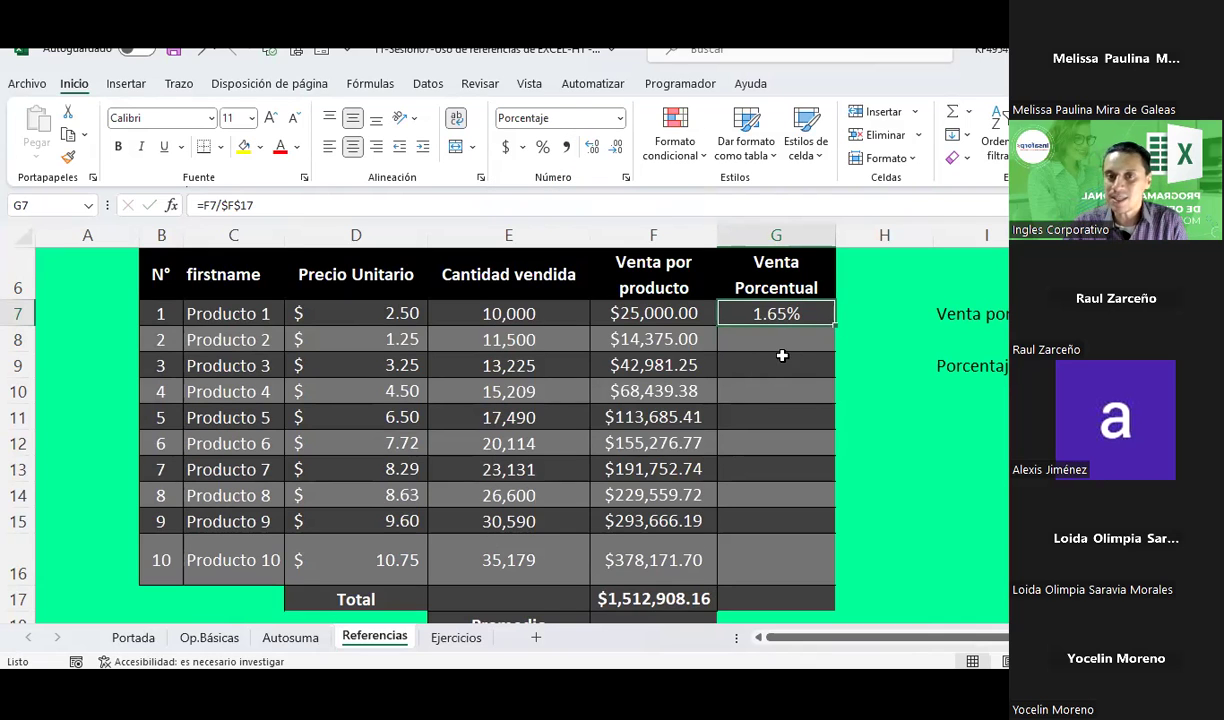
{"action": "left_click", "coordinate": [645, 312]}
{"action": "left_click", "coordinate": [630, 595]}
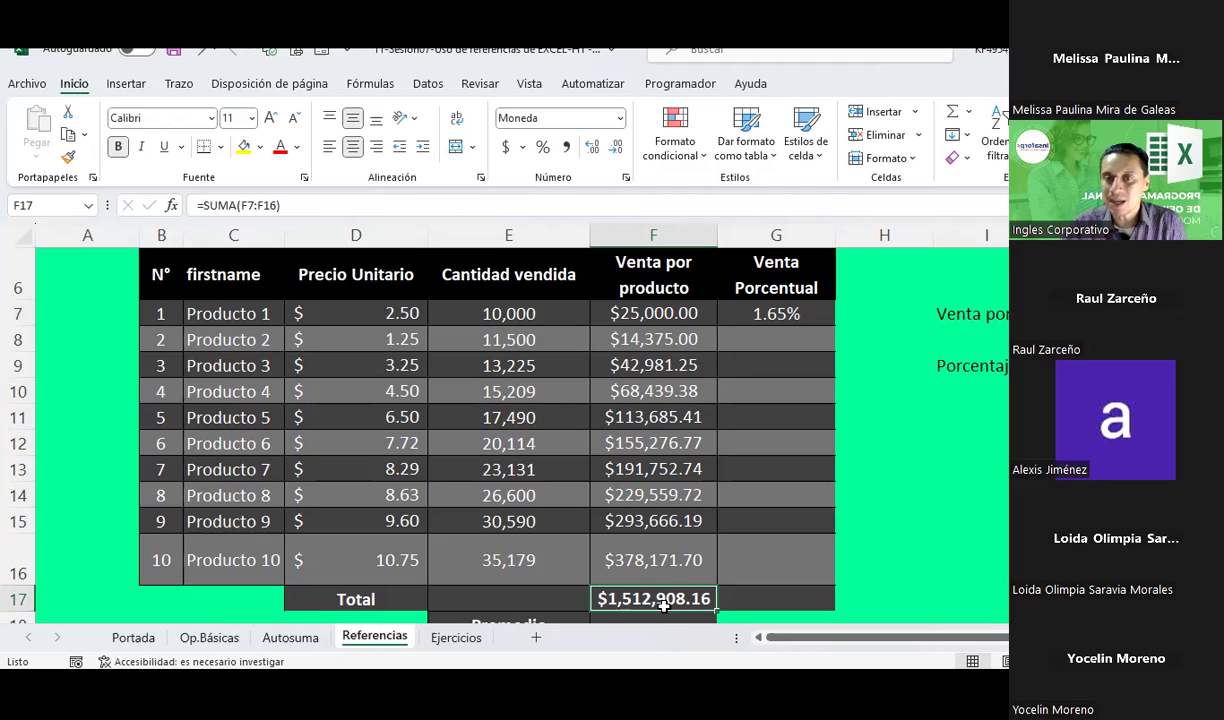
Copy G7's percentage formula into G8:G16 for Productos 2–10
{"action": "left_click", "coordinate": [777, 315]}
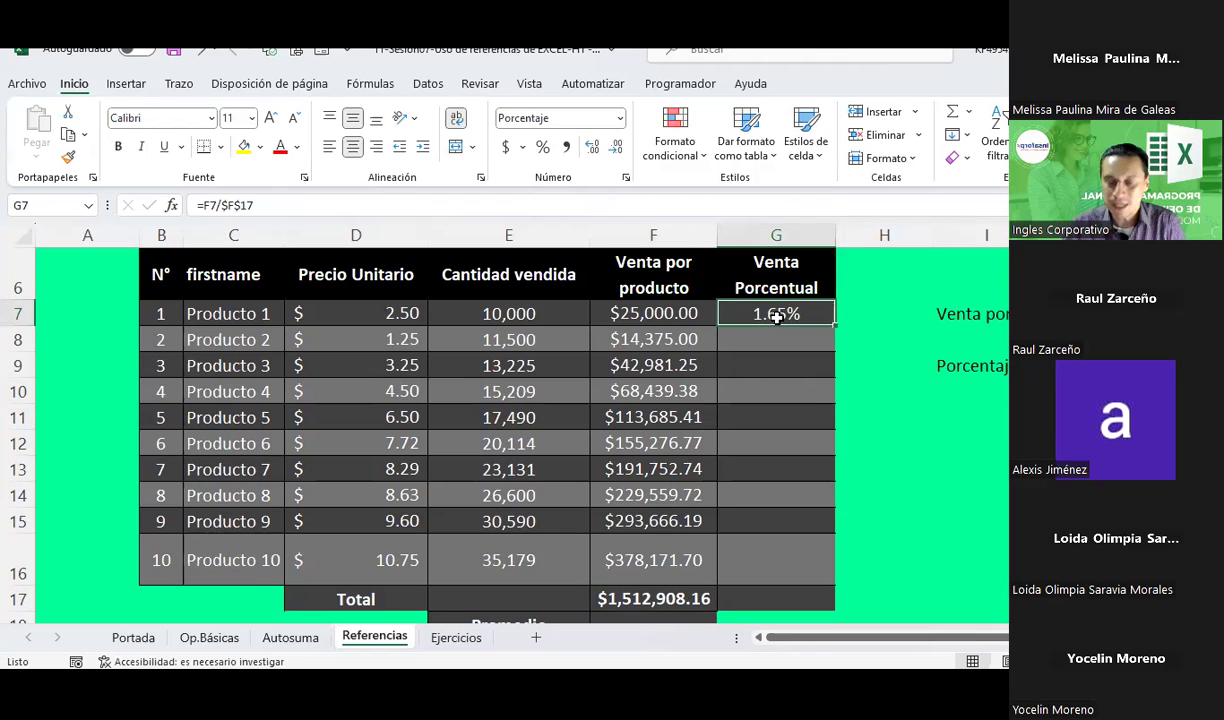
{"action": "key", "text": "ctrl+c"}
{"action": "left_click_drag", "start_coordinate": [772, 338], "coordinate": [800, 563]}
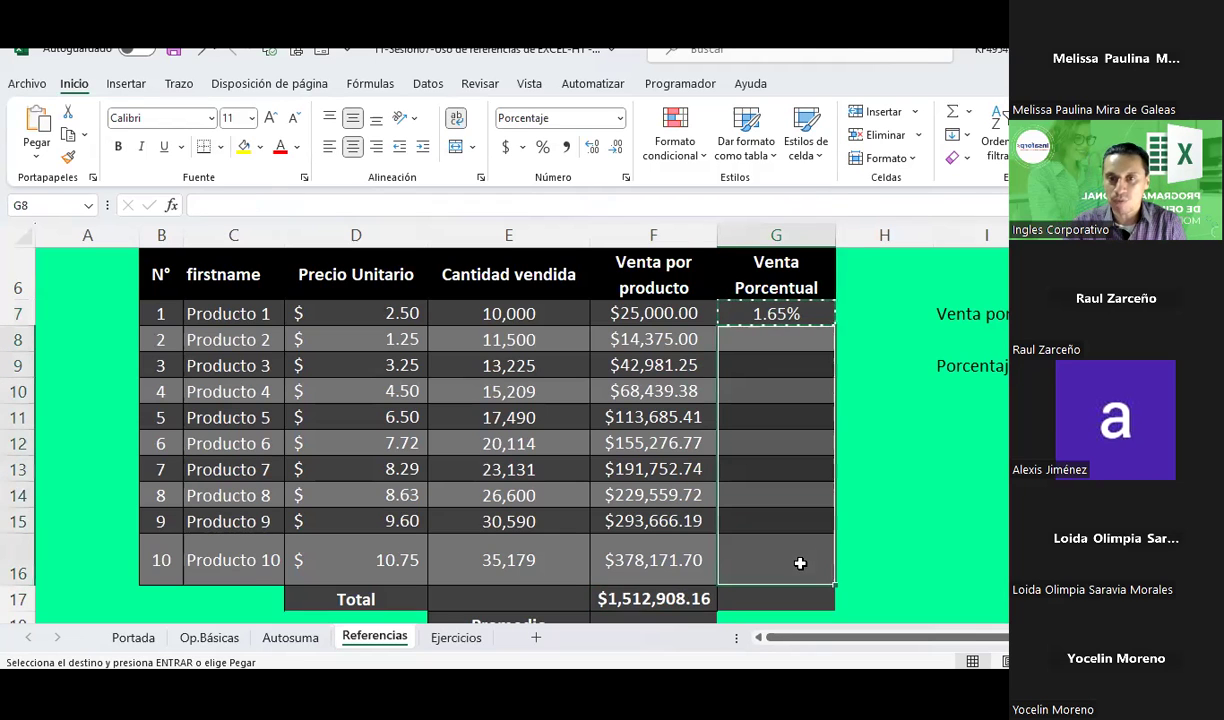
{"action": "right_click", "coordinate": [800, 563]}
{"action": "left_click", "coordinate": [893, 157]}
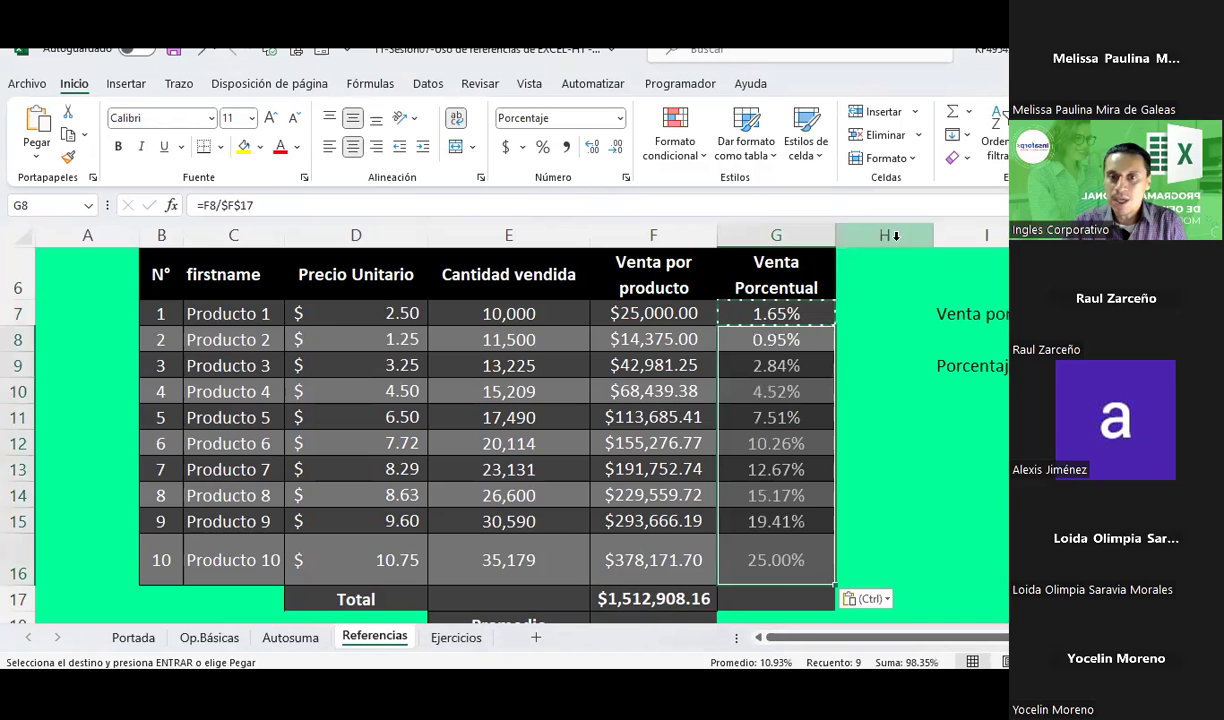
{"action": "scroll", "coordinate": [778, 445], "scroll_direction": "down", "scroll_amount": 1}
{"action": "scroll", "coordinate": [778, 445], "scroll_direction": "up", "scroll_amount": 1}
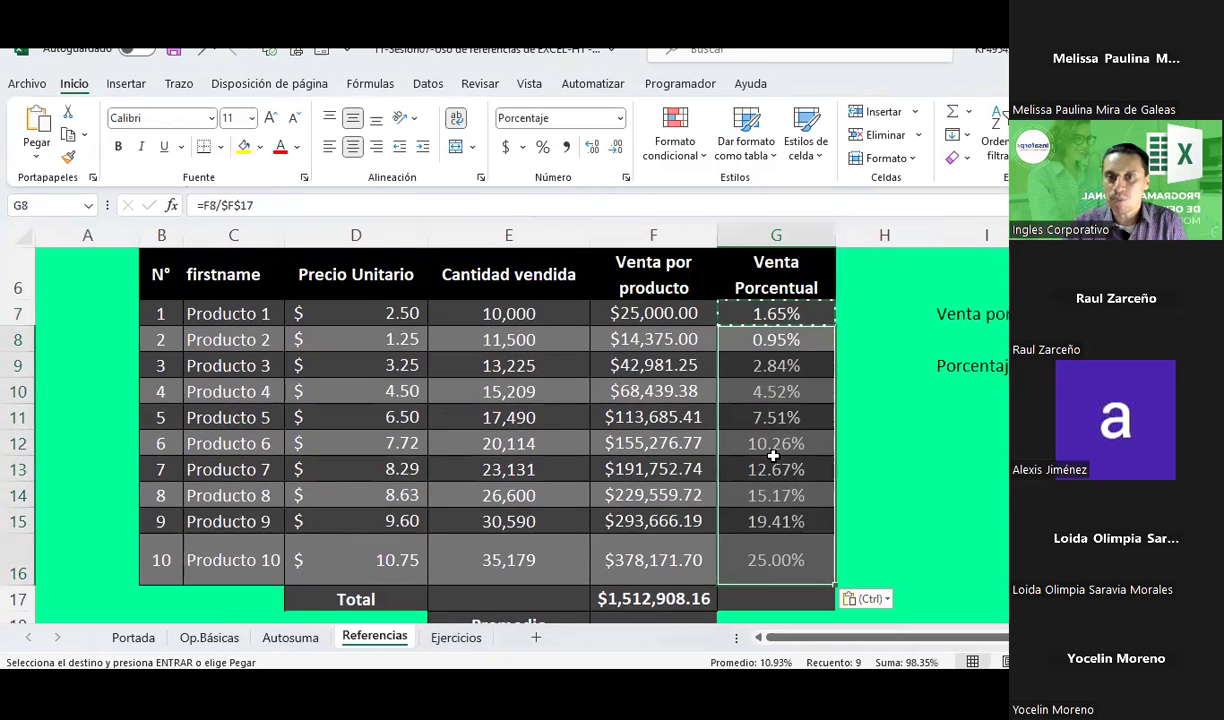
Sum the Venta Porcentual column into G17, giving 100.00%
{"action": "left_click", "coordinate": [769, 597]}
{"action": "left_click", "coordinate": [953, 117]}
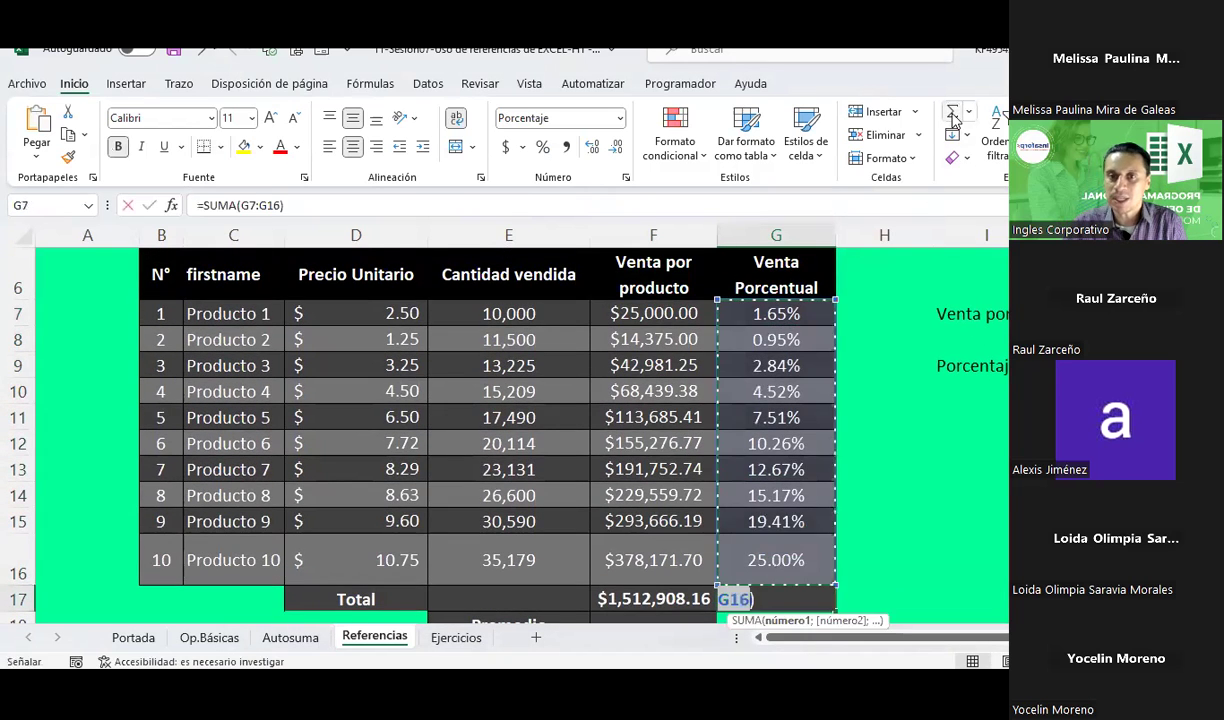
{"action": "key", "text": "Return"}
Step through column G to check the copied =F7/$F$17-style formulas
{"action": "key", "text": "Up"}
{"action": "key", "text": "Up"}
{"action": "key", "text": "Up"}
{"action": "key", "text": "Up"}
{"action": "key", "text": "Up"}
{"action": "key", "text": "Up"}
{"action": "key", "text": "Up"}
{"action": "key", "text": "Up"}
{"action": "key", "text": "Up"}
{"action": "key", "text": "Up"}
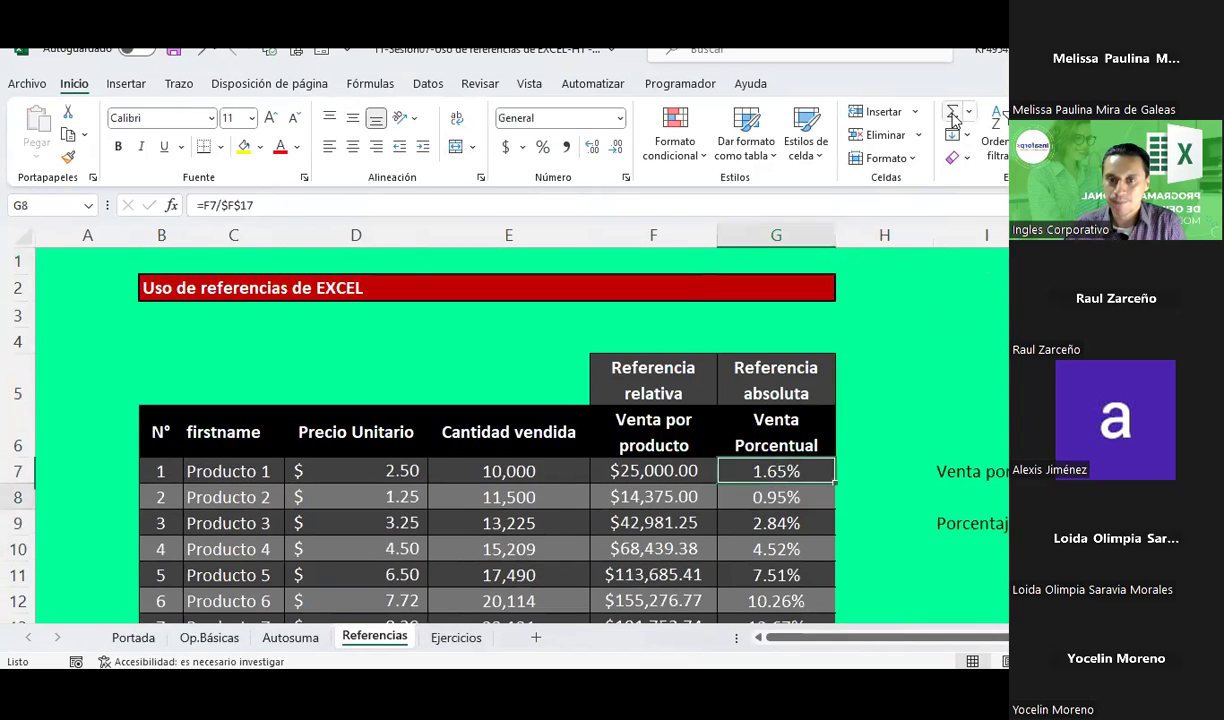
{"action": "key", "text": "ctrl+Down"}
{"action": "key", "text": "Up"}
{"action": "key", "text": "Up"}
{"action": "key", "text": "Up"}
{"action": "key", "text": "Up"}
{"action": "key", "text": "Up"}
{"action": "key", "text": "Up"}
{"action": "key", "text": "Up"}
{"action": "key", "text": "Up"}
{"action": "key", "text": "Up"}
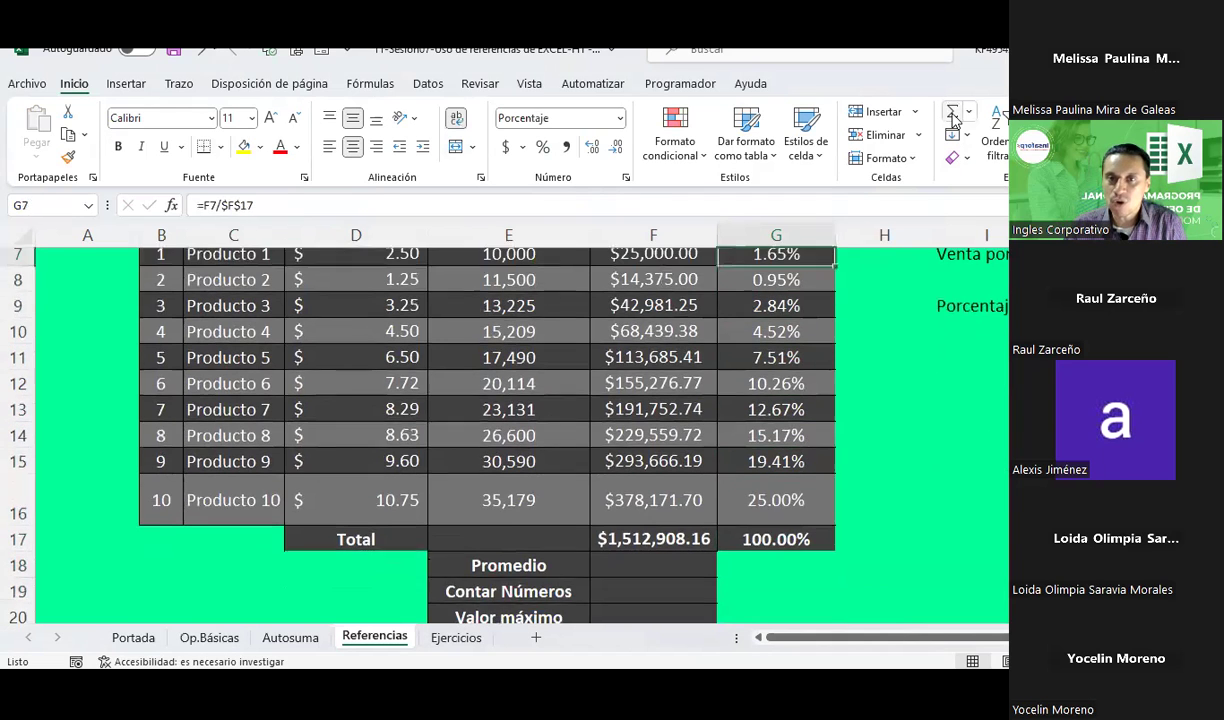
{"action": "key", "text": "Up"}
{"action": "key", "text": "Down"}
{"action": "key", "text": "Down"}
{"action": "key", "text": "Down"}
{"action": "key", "text": "Down"}
{"action": "key", "text": "Down"}
{"action": "key", "text": "Down"}
{"action": "key", "text": "Down"}
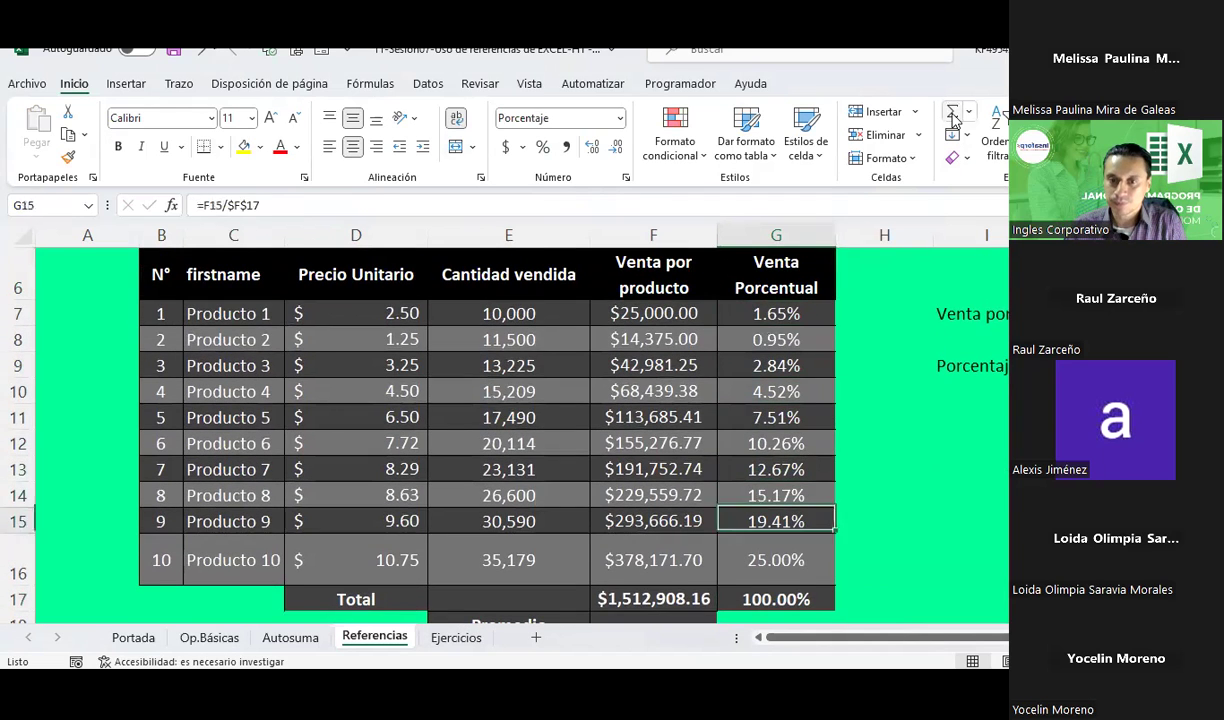
{"action": "key", "text": "Down"}
{"action": "key", "text": "Down"}
{"action": "key", "text": "Up"}
{"action": "key", "text": "Up"}
{"action": "key", "text": "Up"}
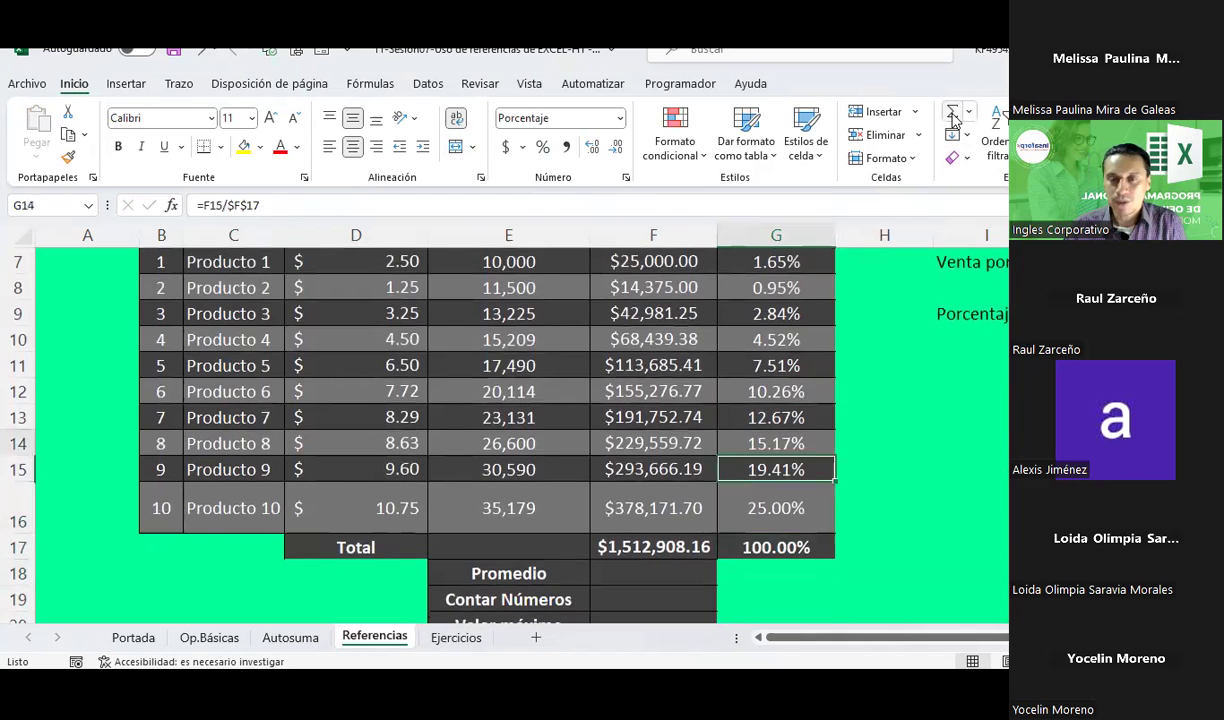
{"action": "key", "text": "ctrl+Up"}
{"action": "key", "text": "Down"}
{"action": "key", "text": "Down"}
{"action": "key", "text": "Down"}
{"action": "key", "text": "Down"}
{"action": "key", "text": "Down"}
{"action": "key", "text": "Down"}
{"action": "key", "text": "Down"}
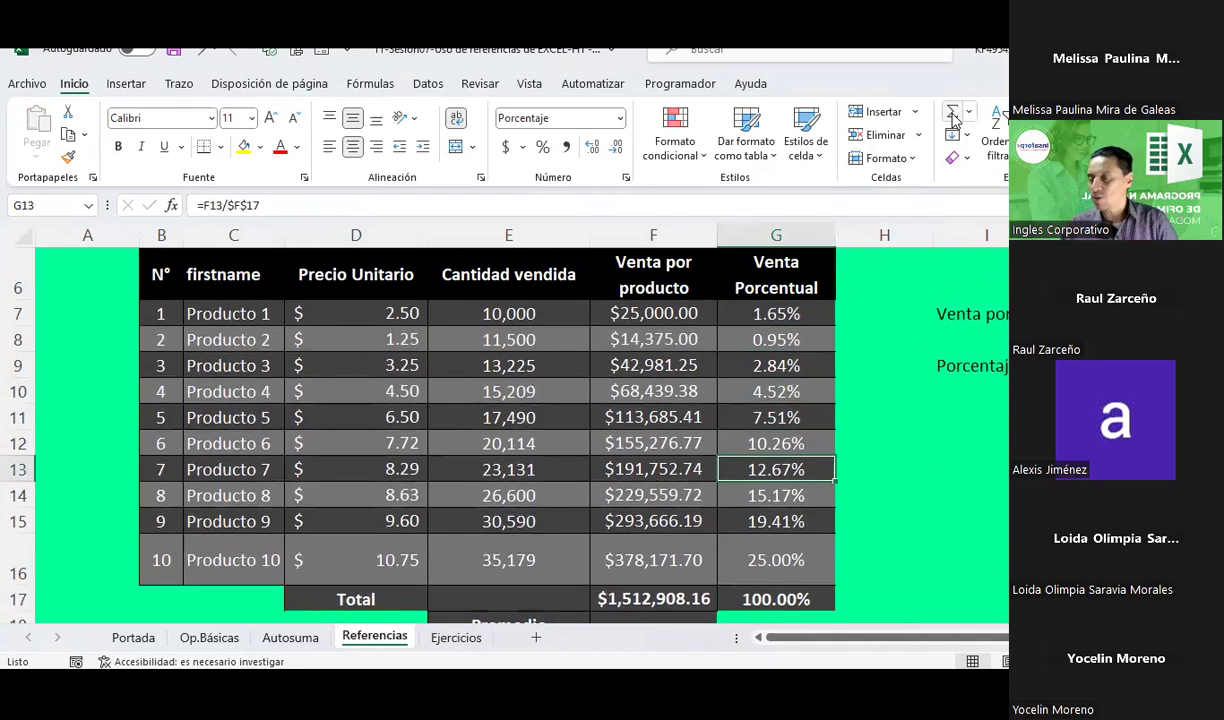
Fill Promedio in F18 with the average of the sales, $151,290.82
{"action": "scroll", "coordinate": [725, 320], "scroll_direction": "down", "scroll_amount": 2}
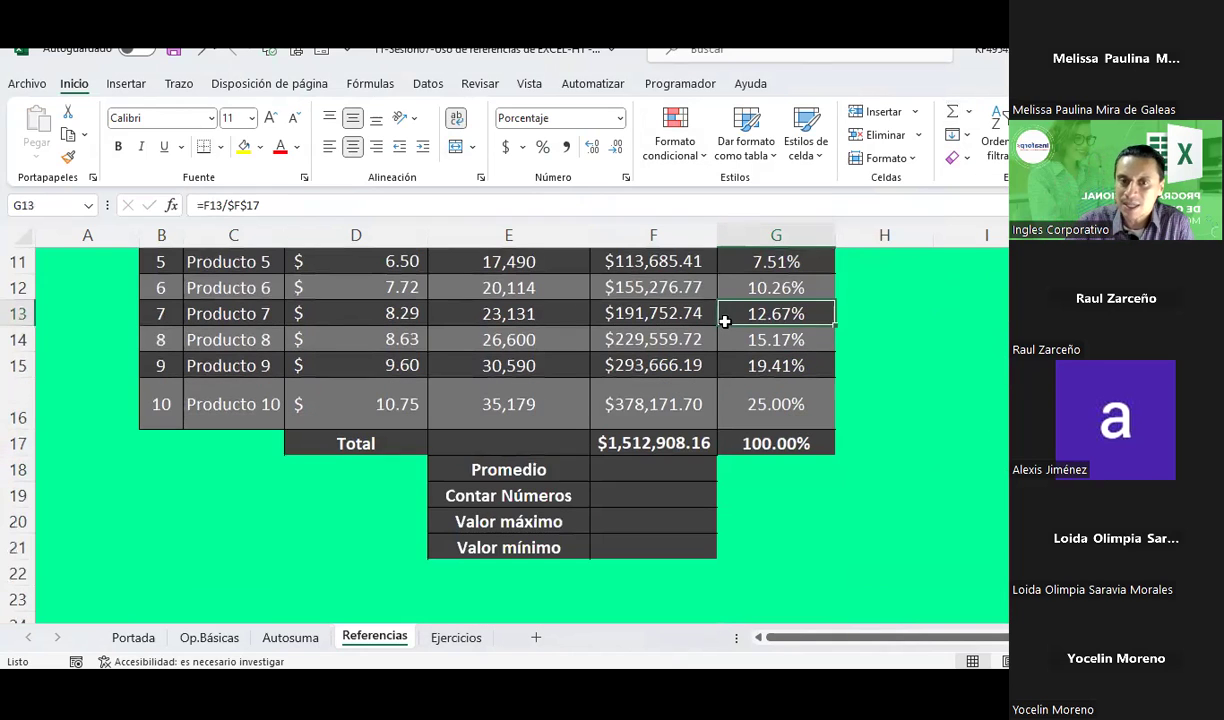
{"action": "left_click", "coordinate": [627, 476]}
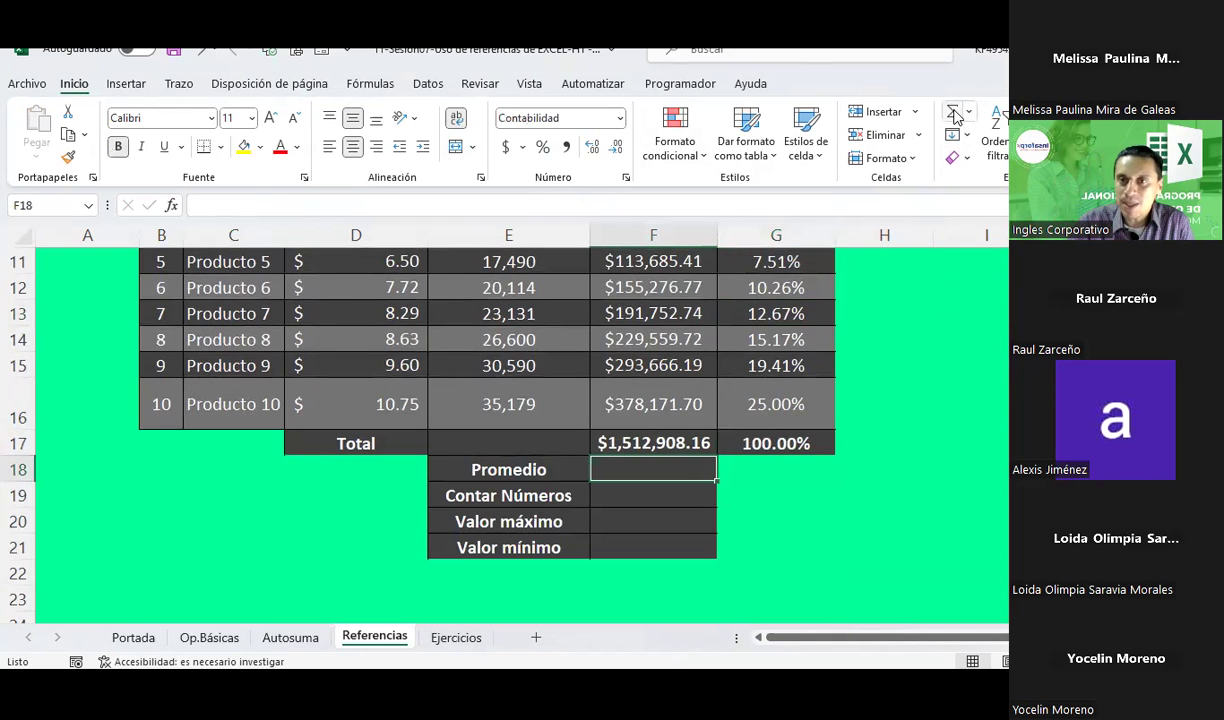
{"action": "scroll", "coordinate": [735, 385], "scroll_direction": "up", "scroll_amount": 2}
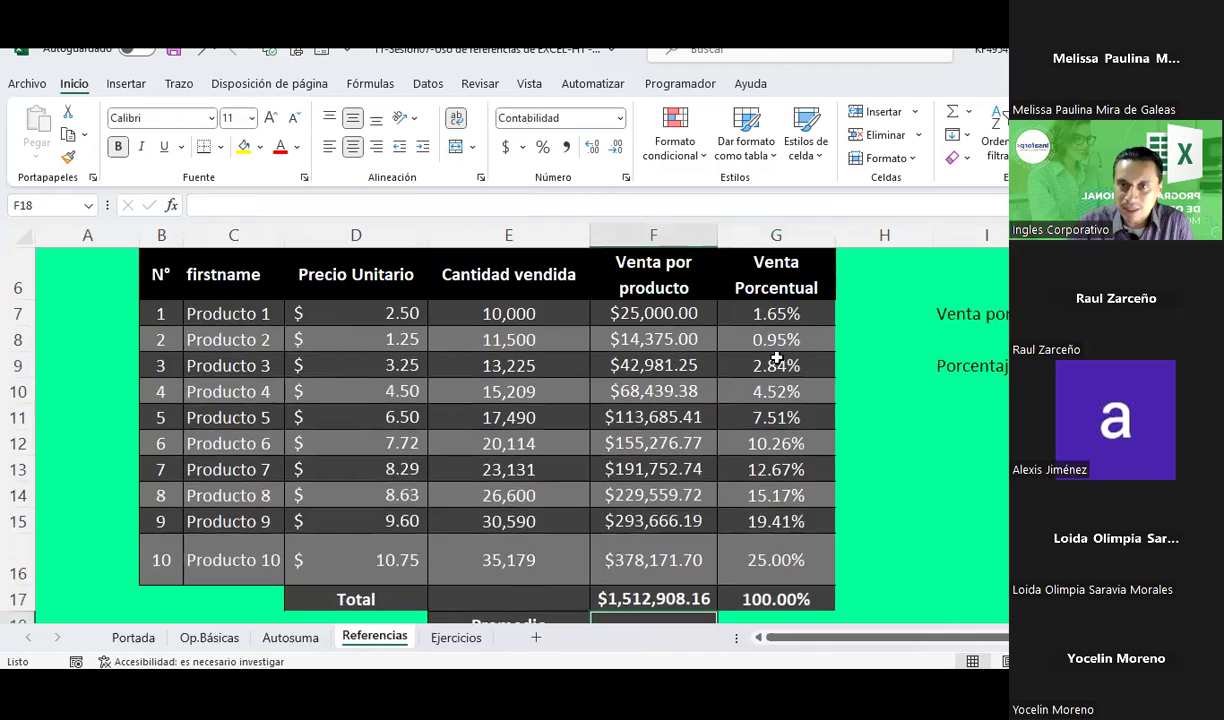
{"action": "scroll", "coordinate": [776, 358], "scroll_direction": "down", "scroll_amount": 1}
{"action": "left_click", "coordinate": [967, 112]}
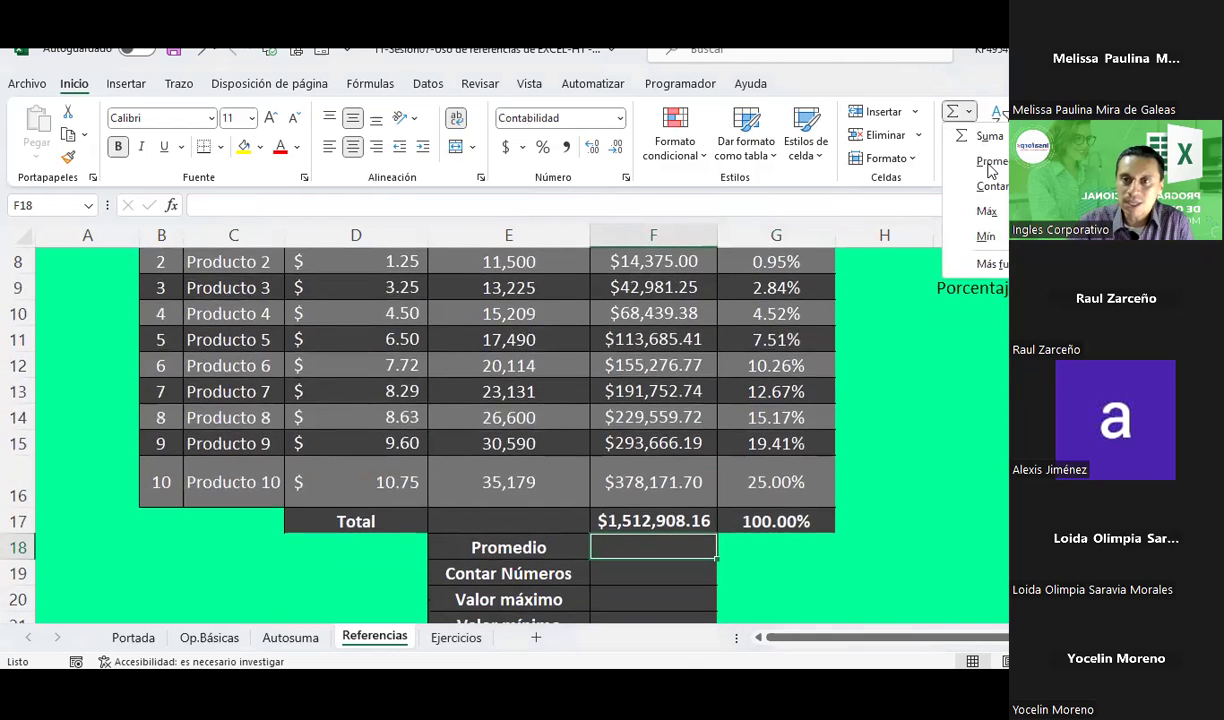
{"action": "left_click", "coordinate": [992, 161]}
{"action": "left_click_drag", "start_coordinate": [709, 527], "coordinate": [677, 343]}
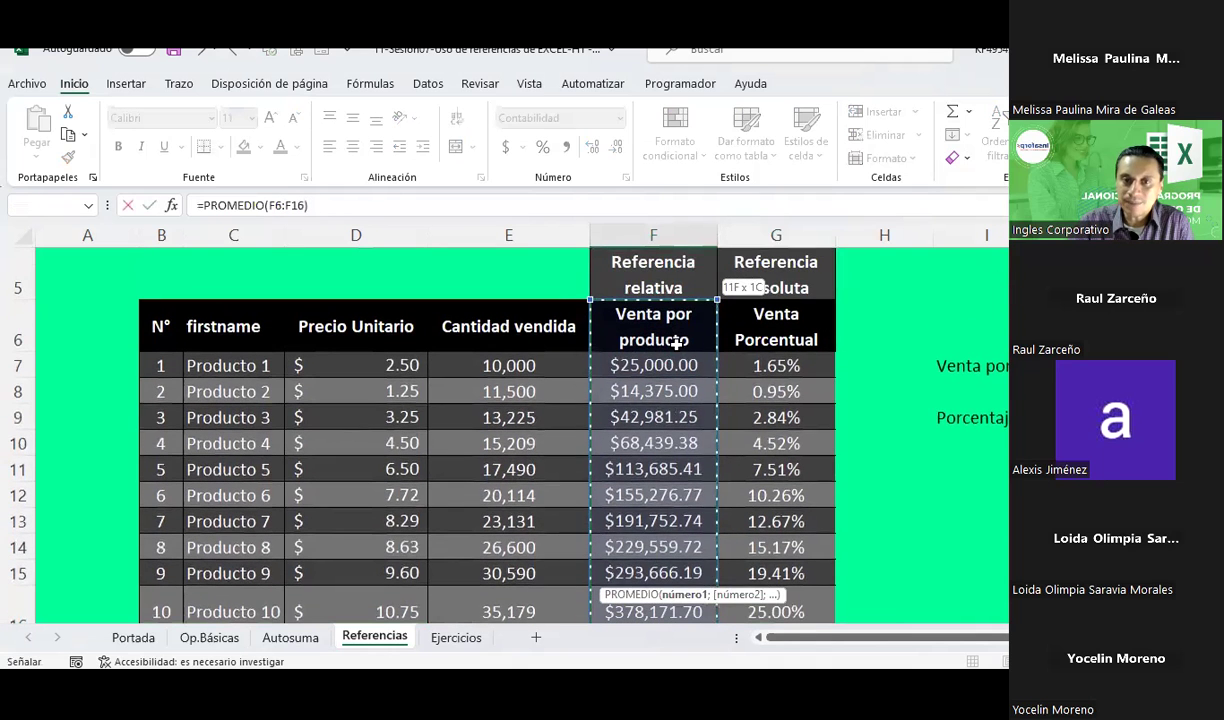
{"action": "key", "text": "Return"}
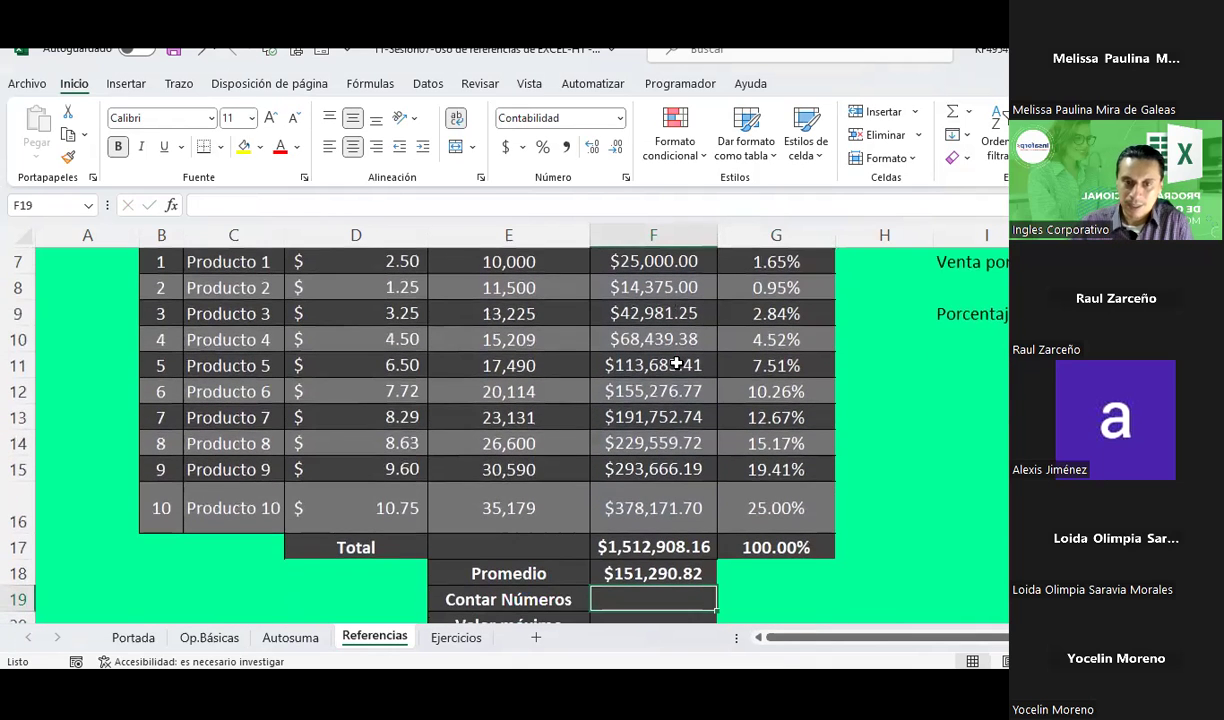
Count the product sales values into F19 with the count-numbers function
{"action": "left_click", "coordinate": [968, 111]}
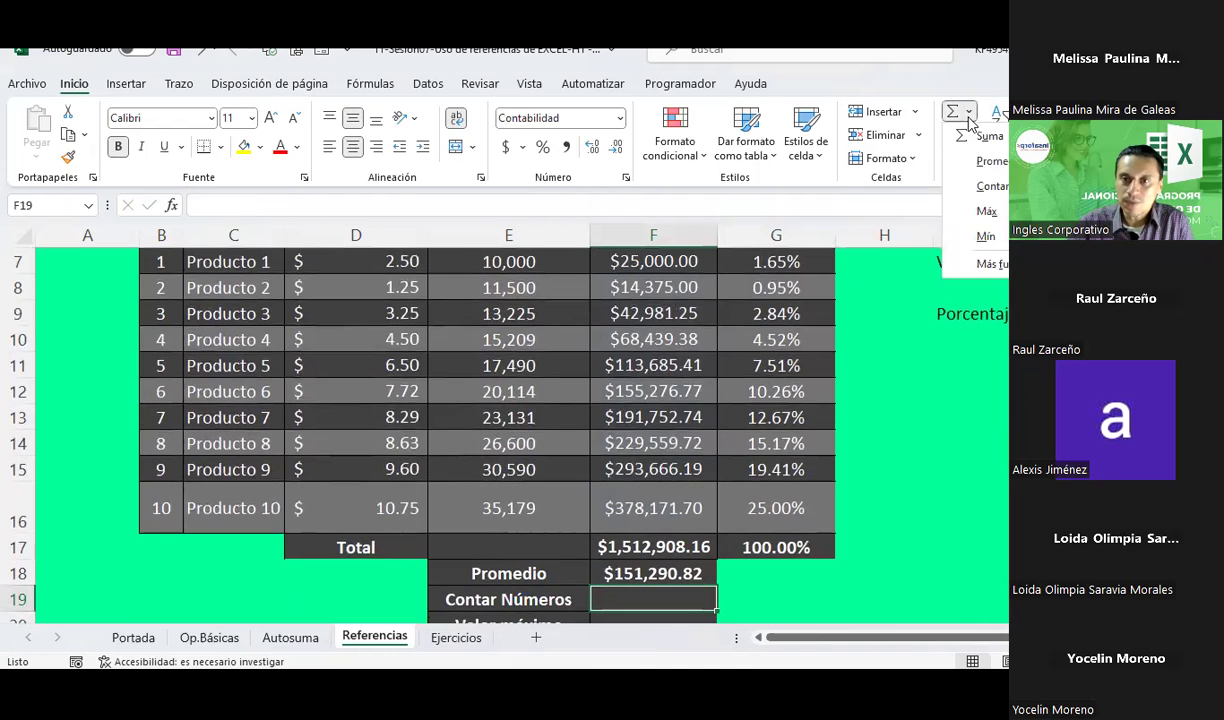
{"action": "left_click", "coordinate": [945, 184]}
{"action": "left_click", "coordinate": [652, 488]}
{"action": "left_click_drag", "start_coordinate": [648, 471], "coordinate": [661, 389]}
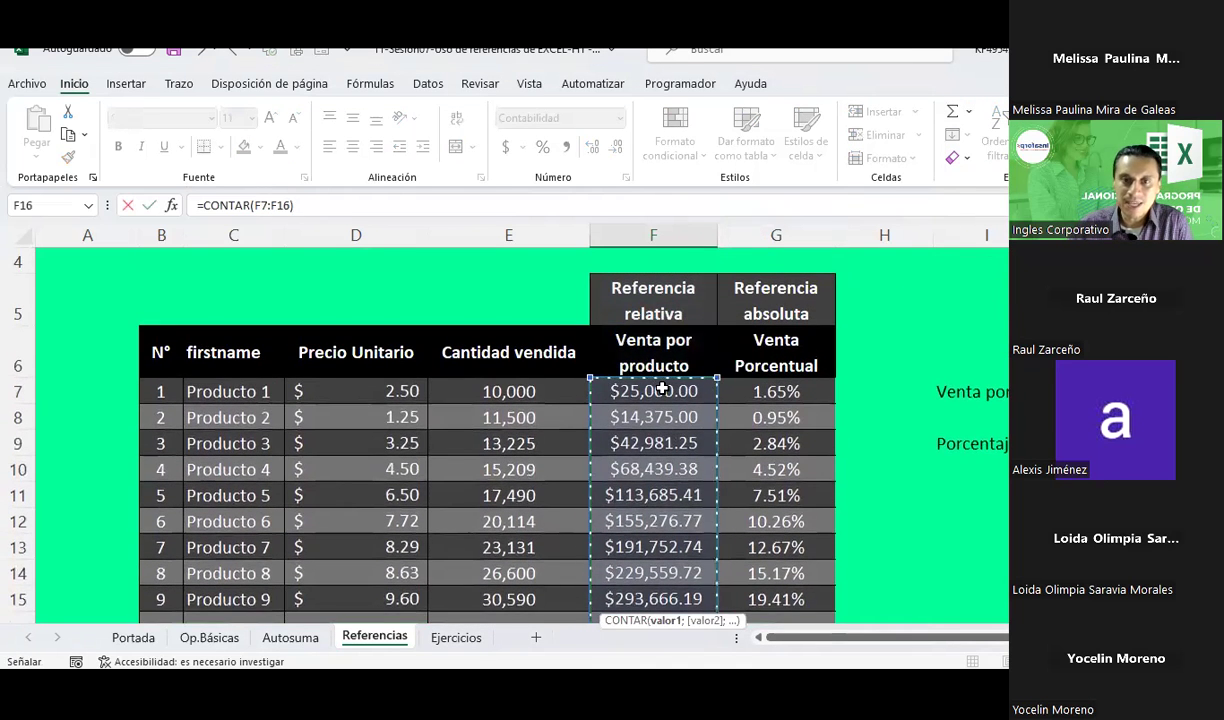
{"action": "key", "text": "Return"}
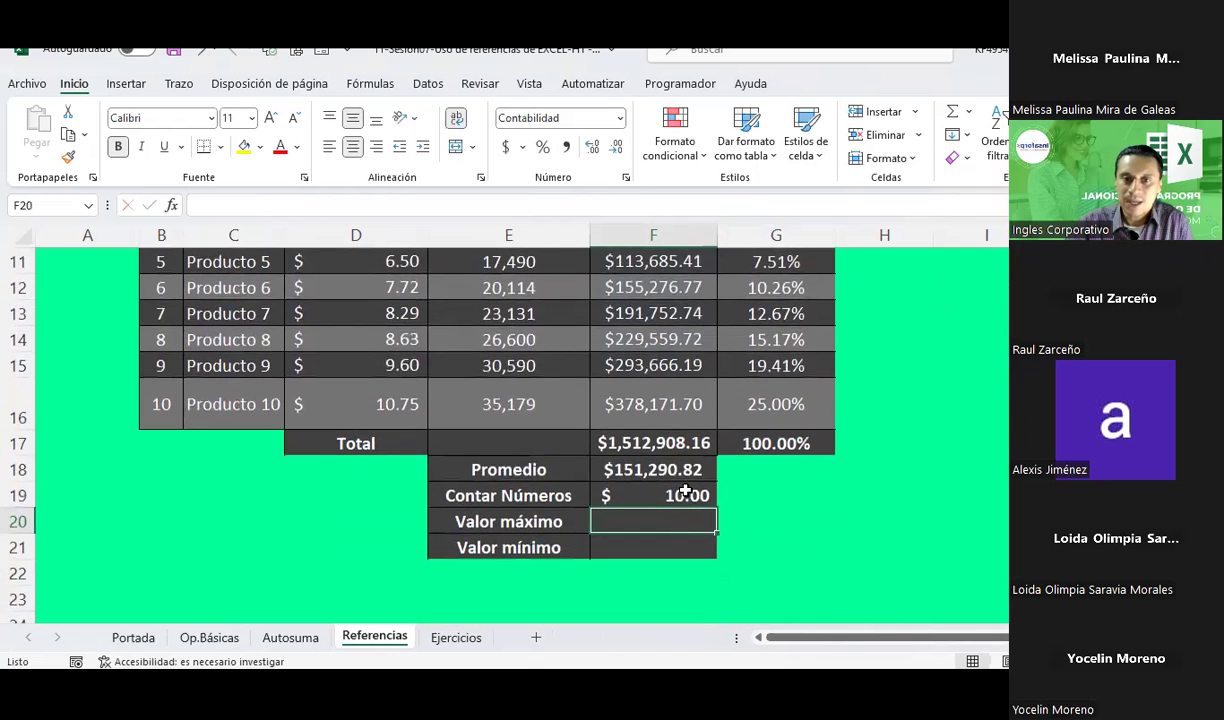
{"action": "left_click", "coordinate": [610, 495]}
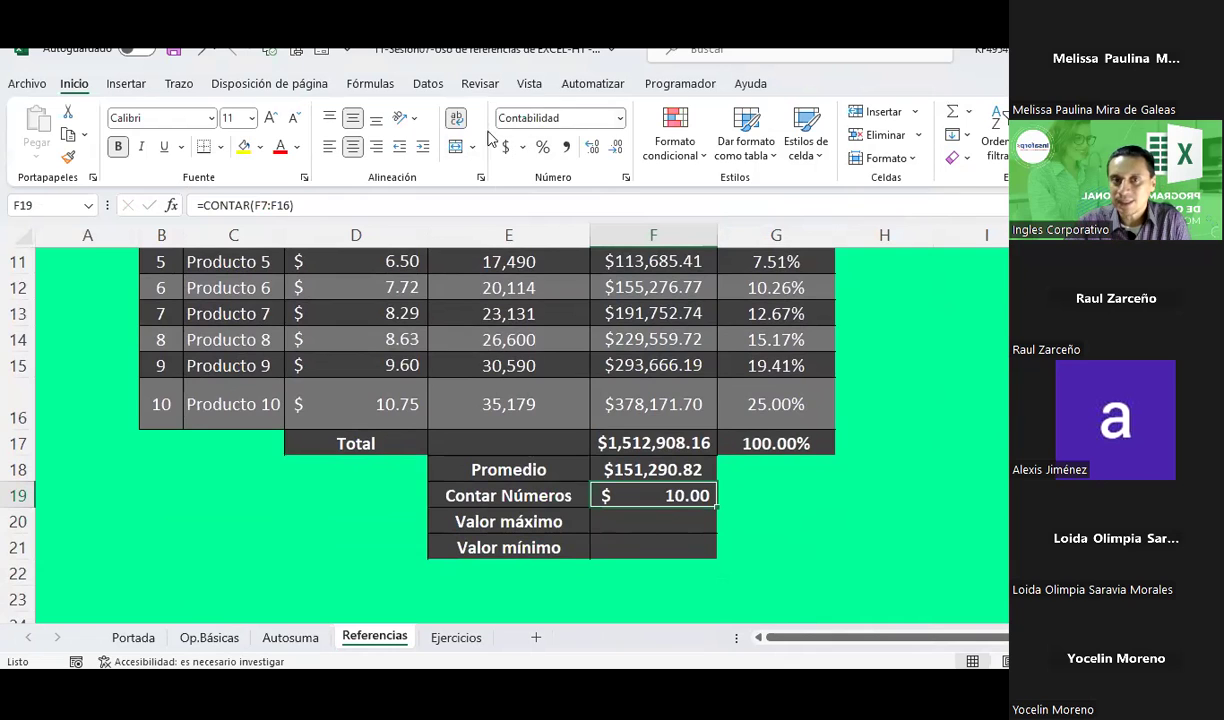
Format the F19 count as Número with no decimals so it shows 10
{"action": "left_click", "coordinate": [619, 118]}
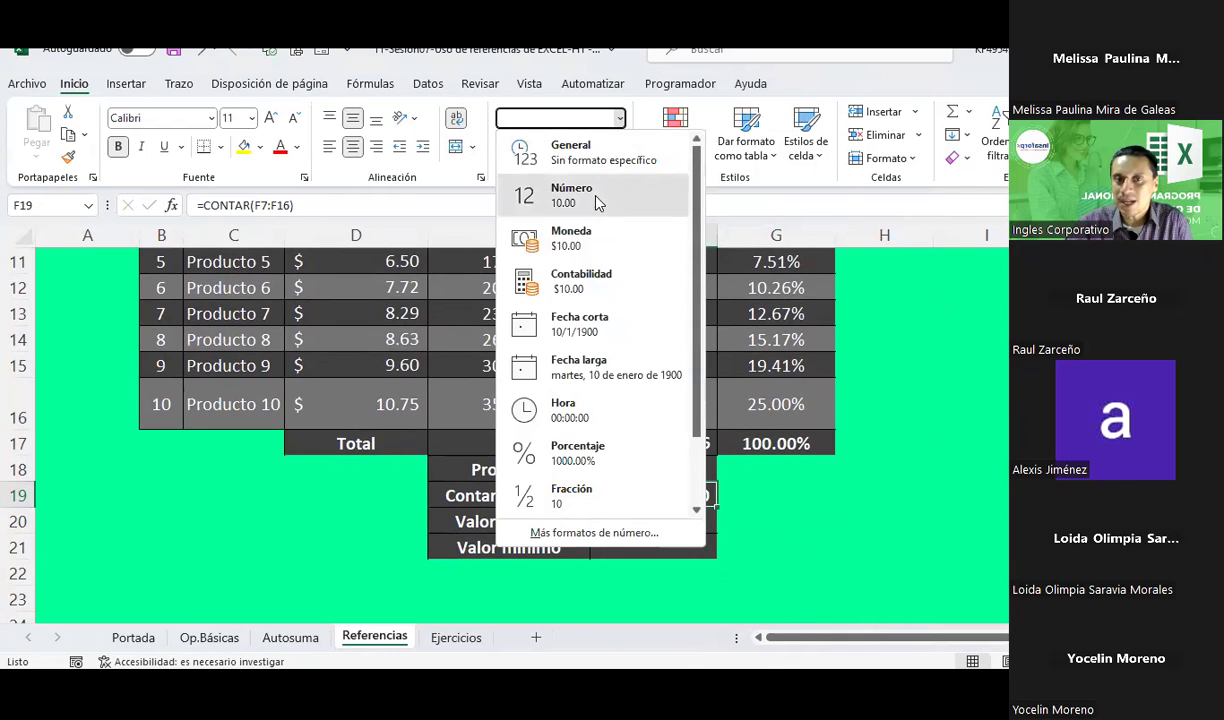
{"action": "left_click", "coordinate": [596, 200]}
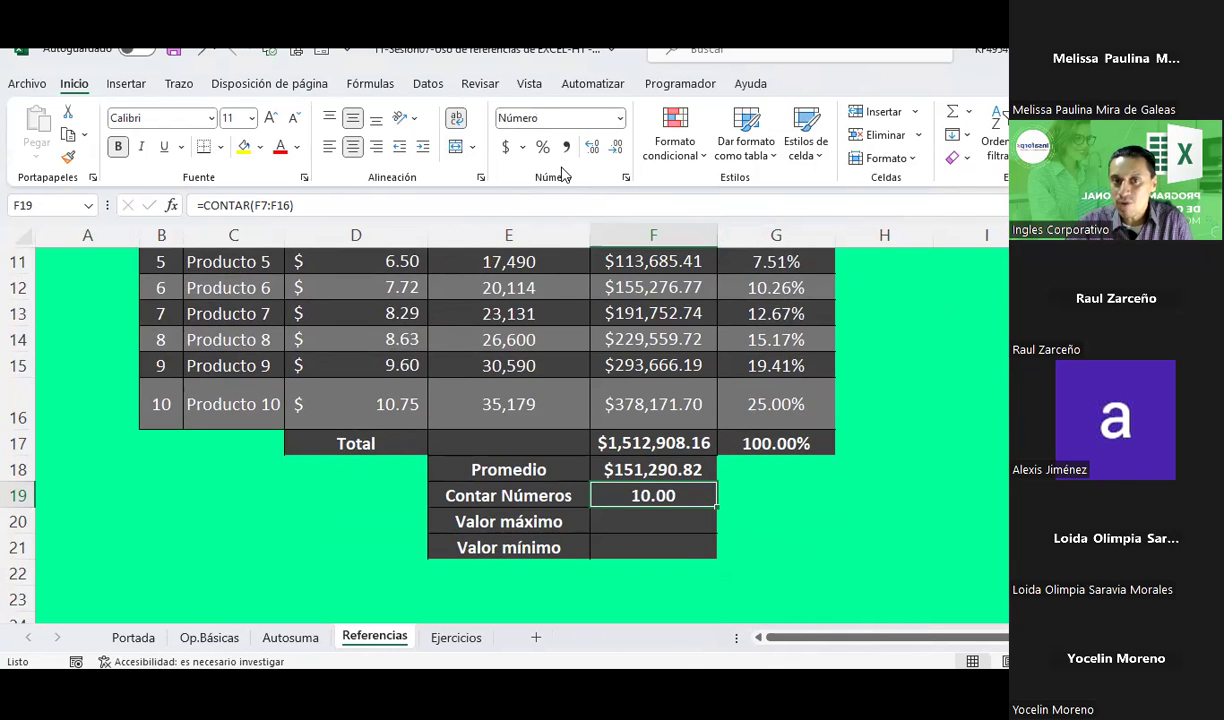
{"action": "left_click", "coordinate": [611, 150]}
{"action": "left_click", "coordinate": [611, 150]}
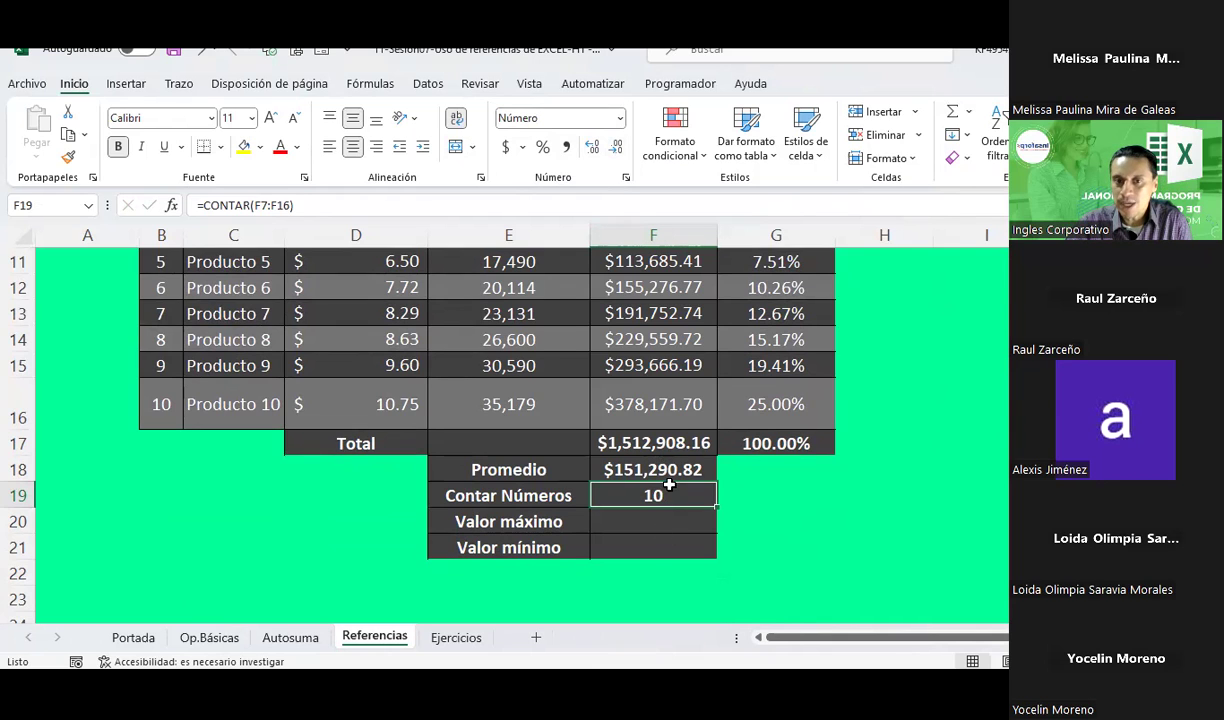
{"action": "left_click", "coordinate": [590, 117]}
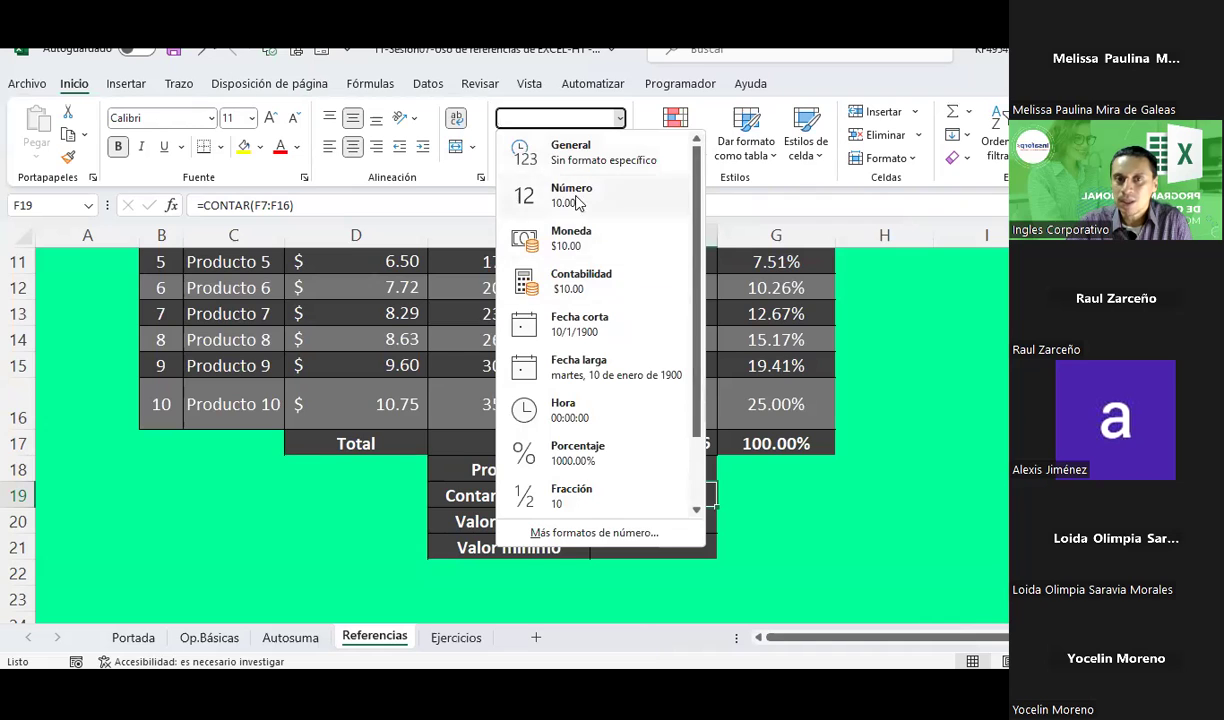
{"action": "left_click", "coordinate": [574, 199]}
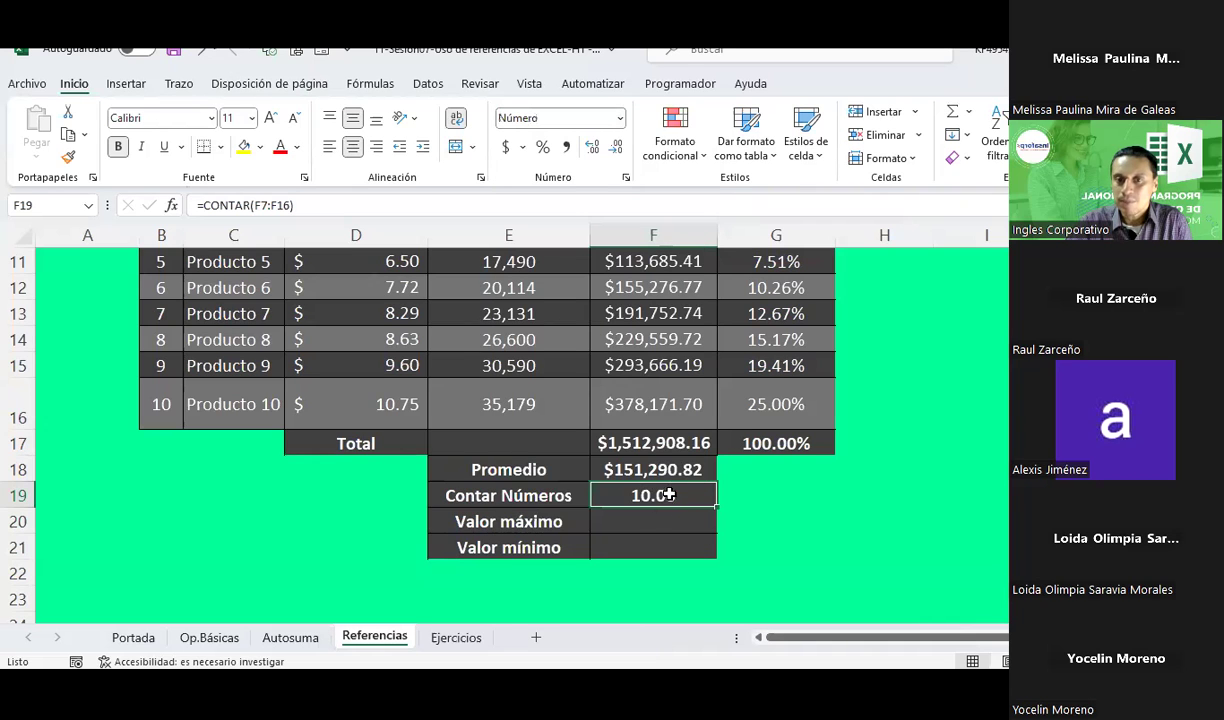
{"action": "left_click", "coordinate": [617, 150]}
{"action": "left_click", "coordinate": [617, 150]}
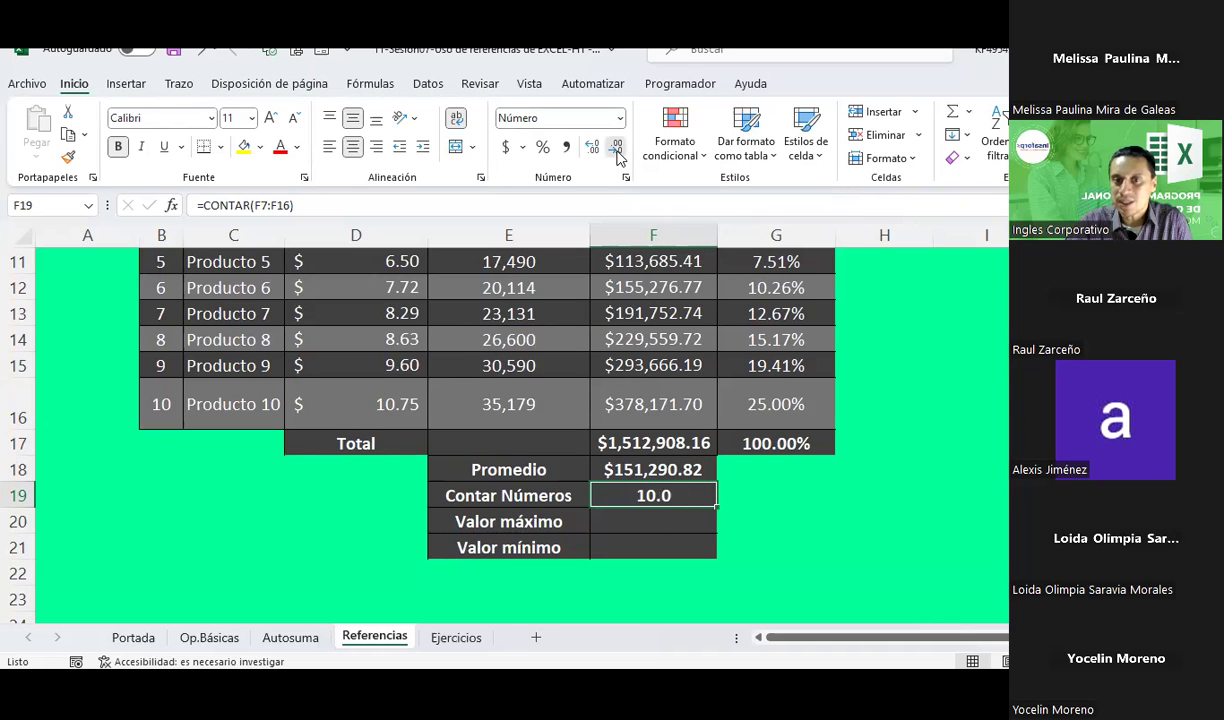
Fill Valor máximo in F20 with the maximum of F7:F16, $378,171.70
{"action": "left_click", "coordinate": [673, 521]}
{"action": "left_click", "coordinate": [967, 111]}
{"action": "left_click", "coordinate": [965, 207]}
{"action": "mouse_move", "coordinate": [638, 412]}
{"action": "left_mouse_down"}
{"action": "mouse_move", "coordinate": [634, 224]}
{"action": "mouse_move", "coordinate": [630, 314]}
{"action": "left_mouse_up"}
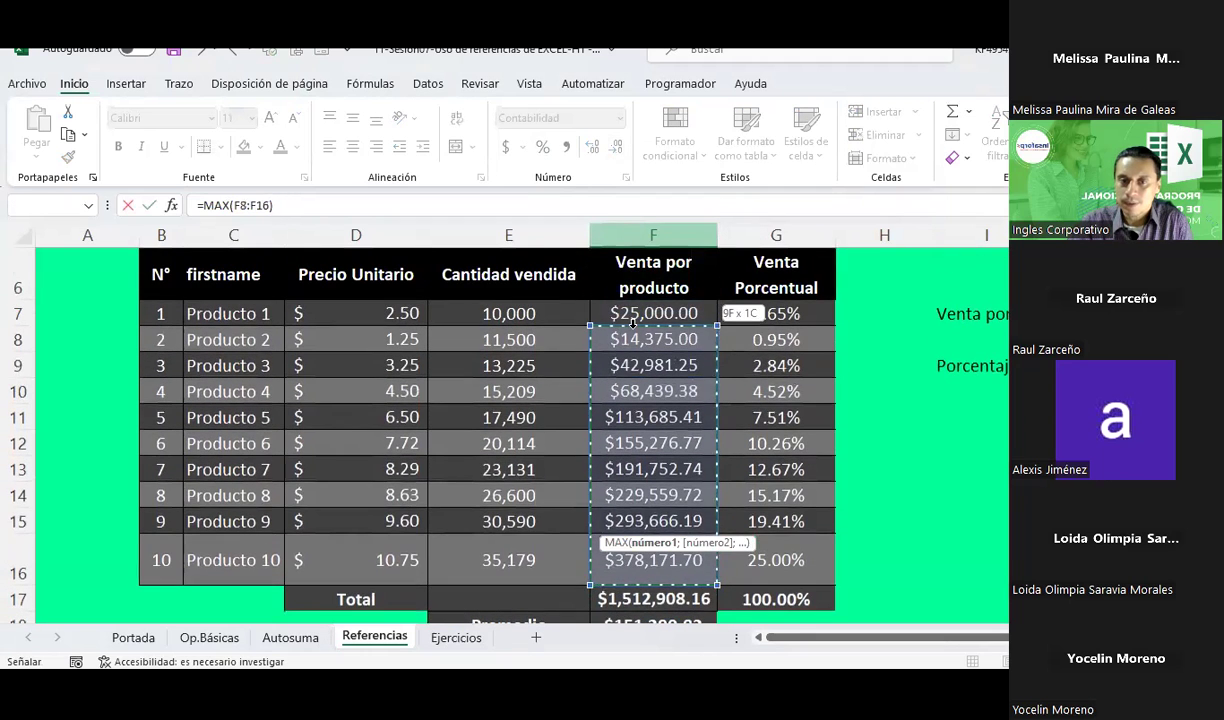
{"action": "key", "text": "Return"}
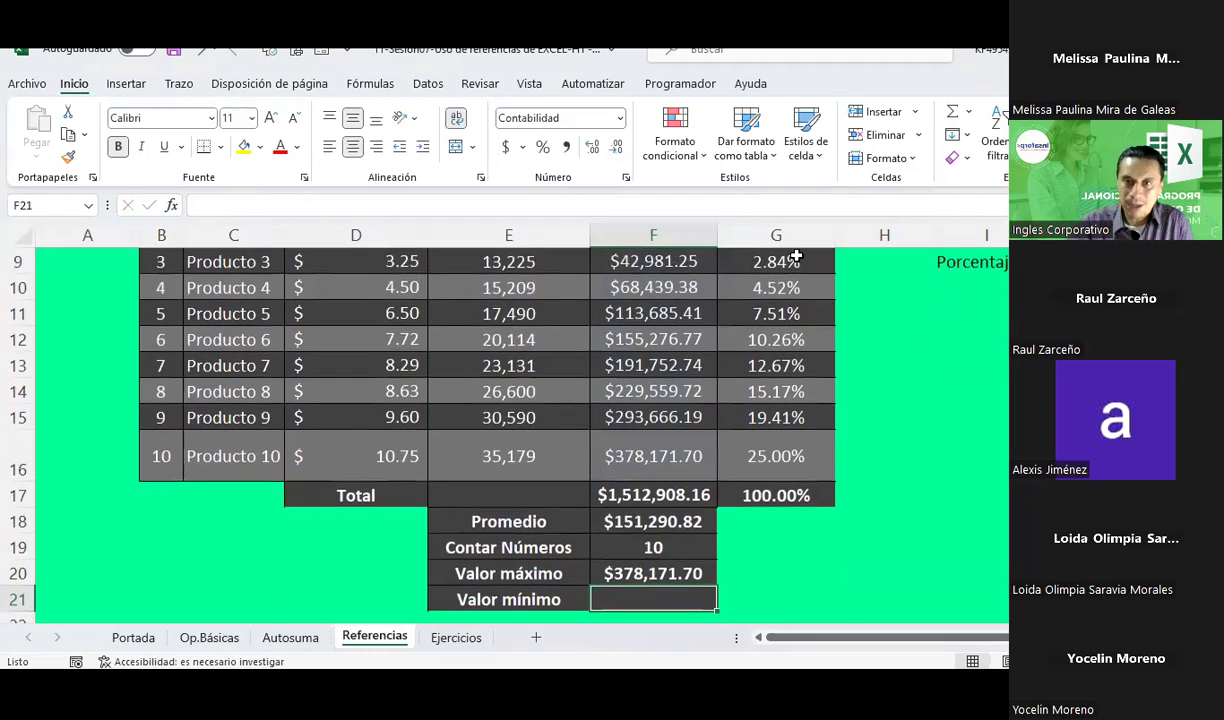
Start a minimum formula in F21 over the Venta por producto values F7:F16
{"action": "left_click", "coordinate": [968, 112]}
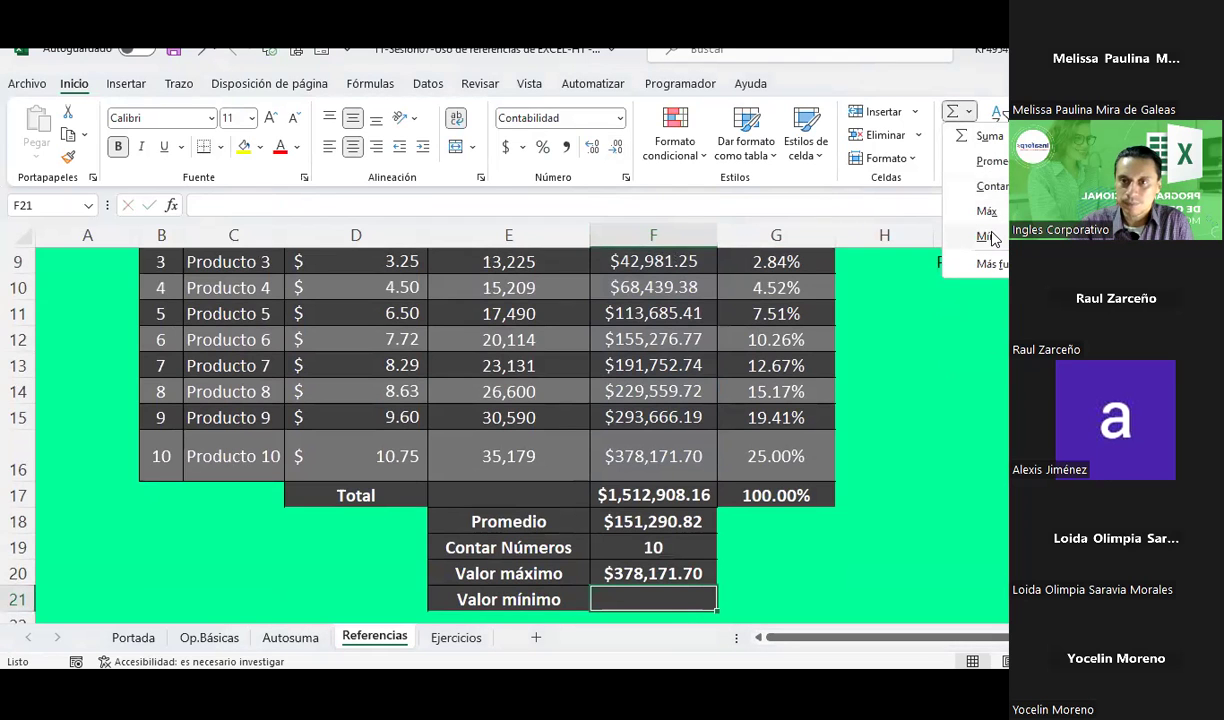
{"action": "left_click", "coordinate": [980, 229]}
{"action": "left_click_drag", "start_coordinate": [651, 462], "coordinate": [664, 365]}
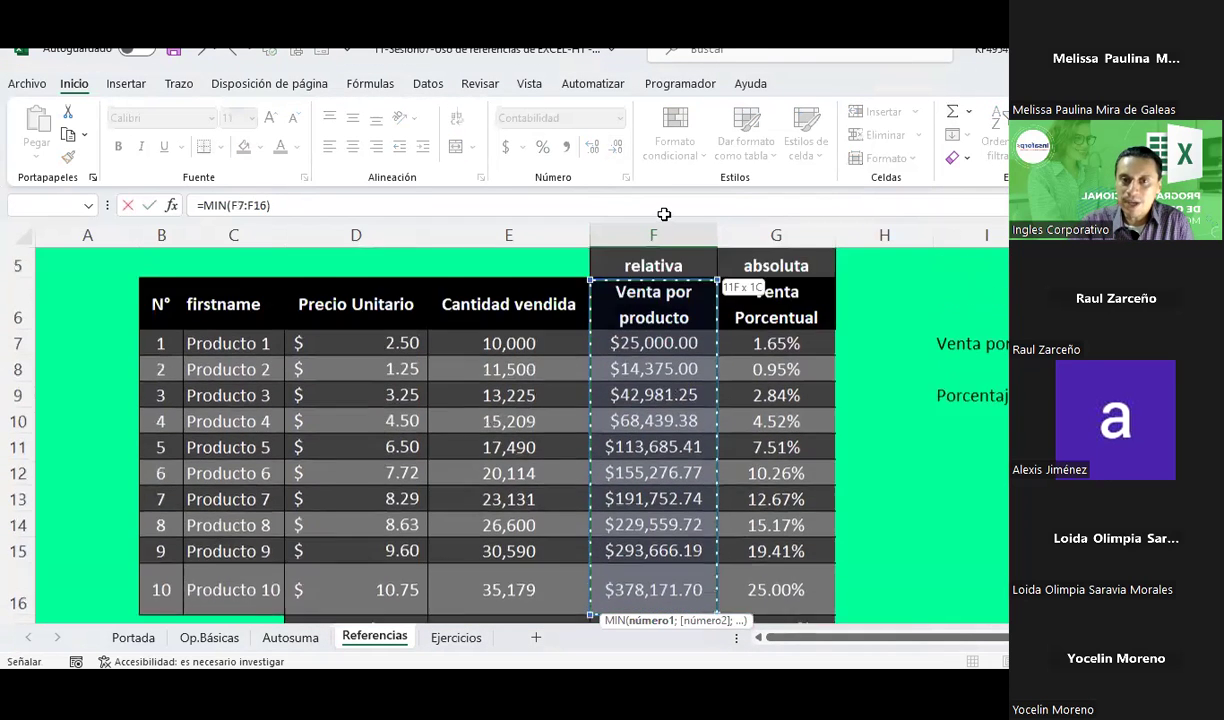
Commit =MIN(F7:F16) in F21 so Valor mínimo shows $14,375.00
{"action": "key", "text": "Return"}
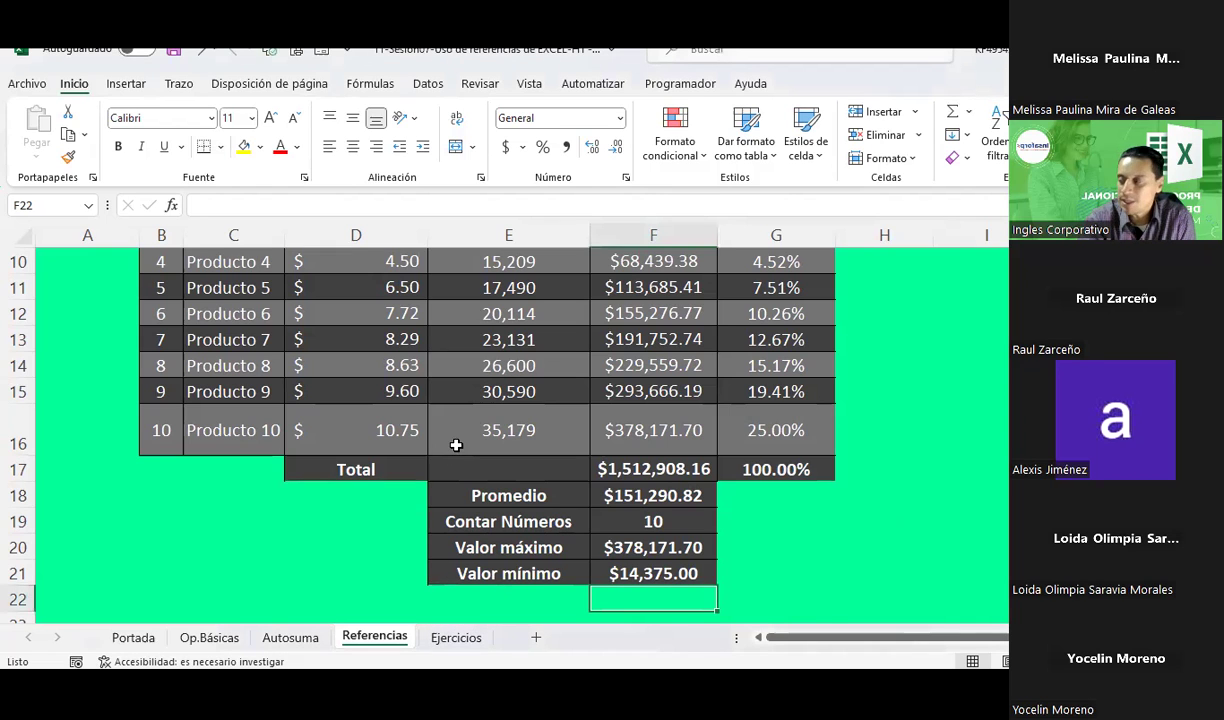
Switch to the Ejercicios sheet and widen the EV score columns J to N
{"action": "left_click", "coordinate": [455, 637]}
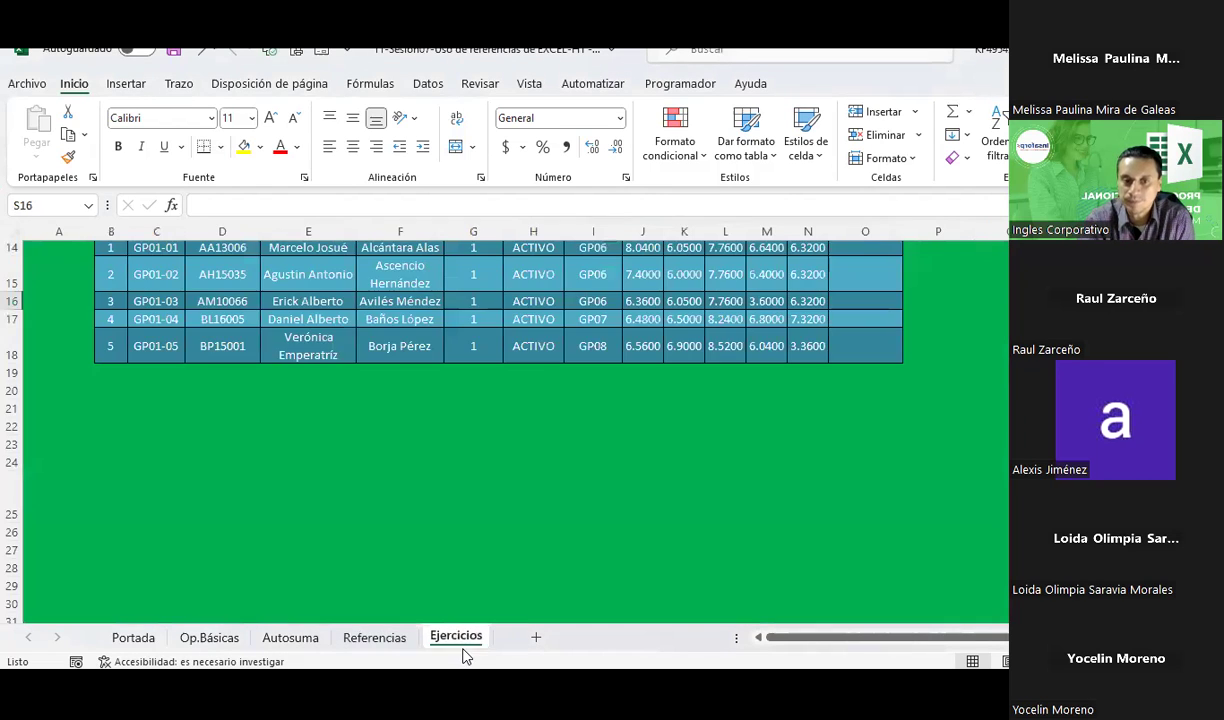
{"action": "scroll", "coordinate": [796, 401], "scroll_direction": "up", "scroll_amount": 2}
{"action": "scroll", "coordinate": [796, 401], "scroll_direction": "up", "scroll_amount": 1}
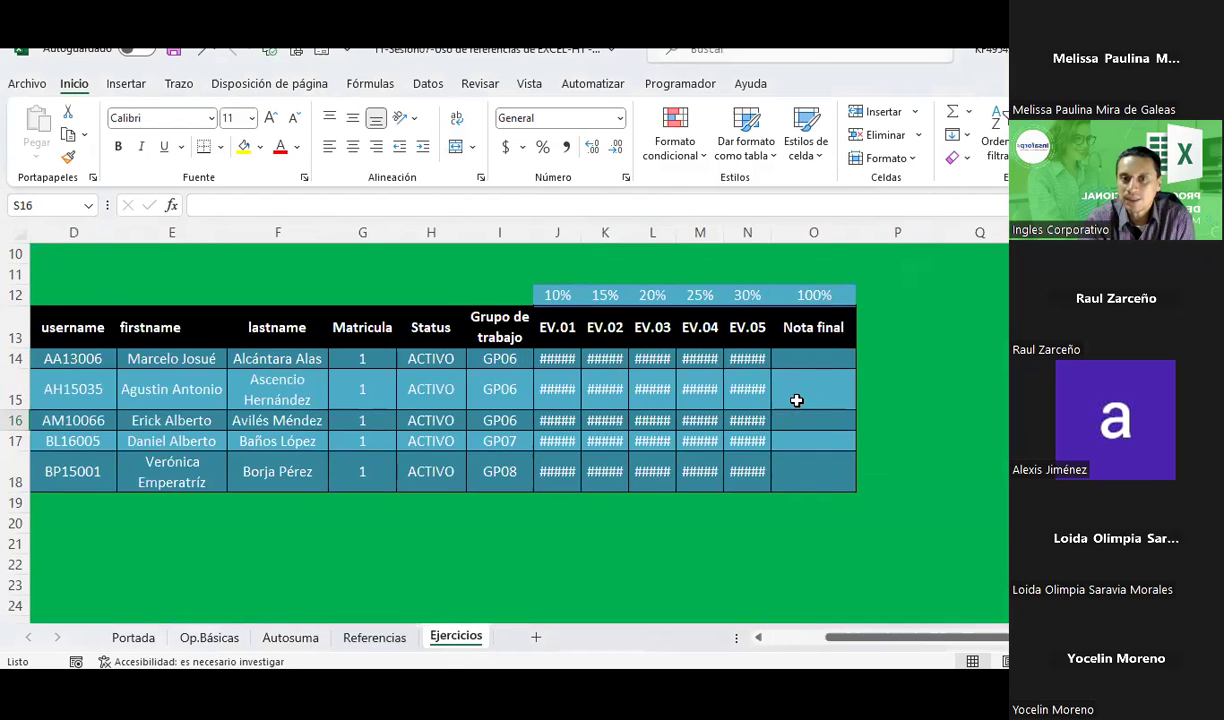
{"action": "scroll", "coordinate": [796, 401], "scroll_direction": "up", "scroll_amount": 1}
{"action": "left_click", "coordinate": [411, 233]}
{"action": "left_click_drag", "start_coordinate": [411, 233], "coordinate": [623, 233]}
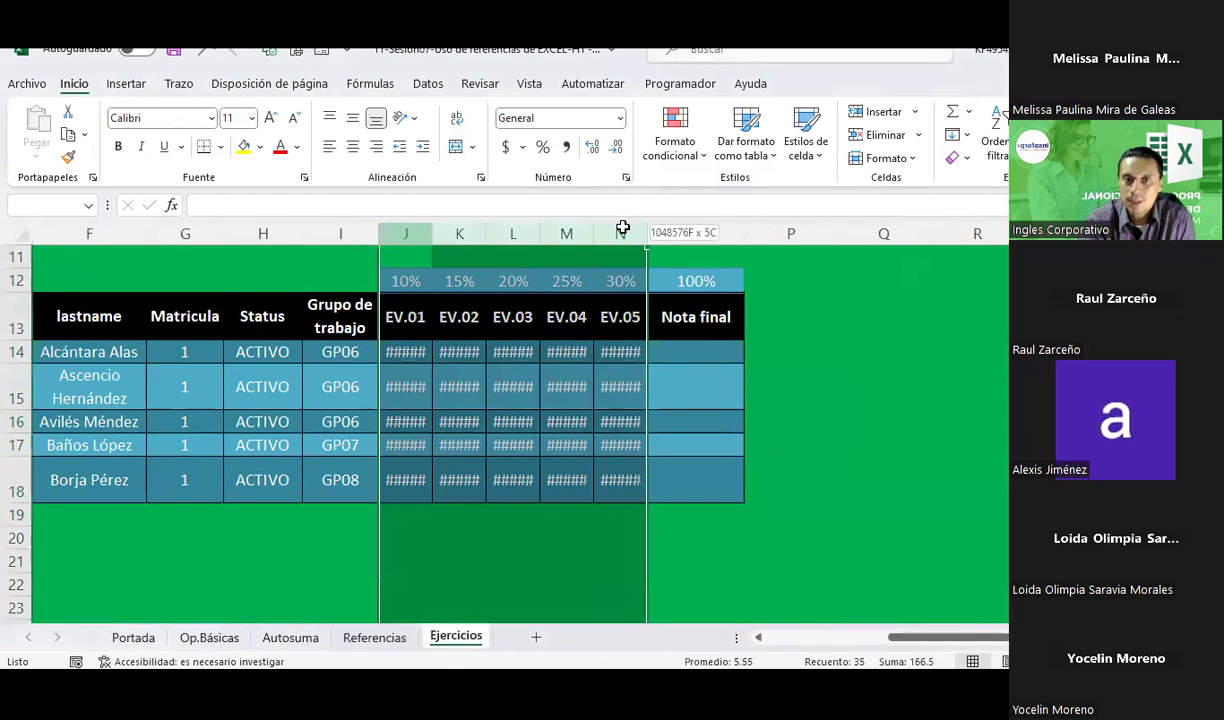
{"action": "left_click_drag", "start_coordinate": [431, 233], "coordinate": [437, 233]}
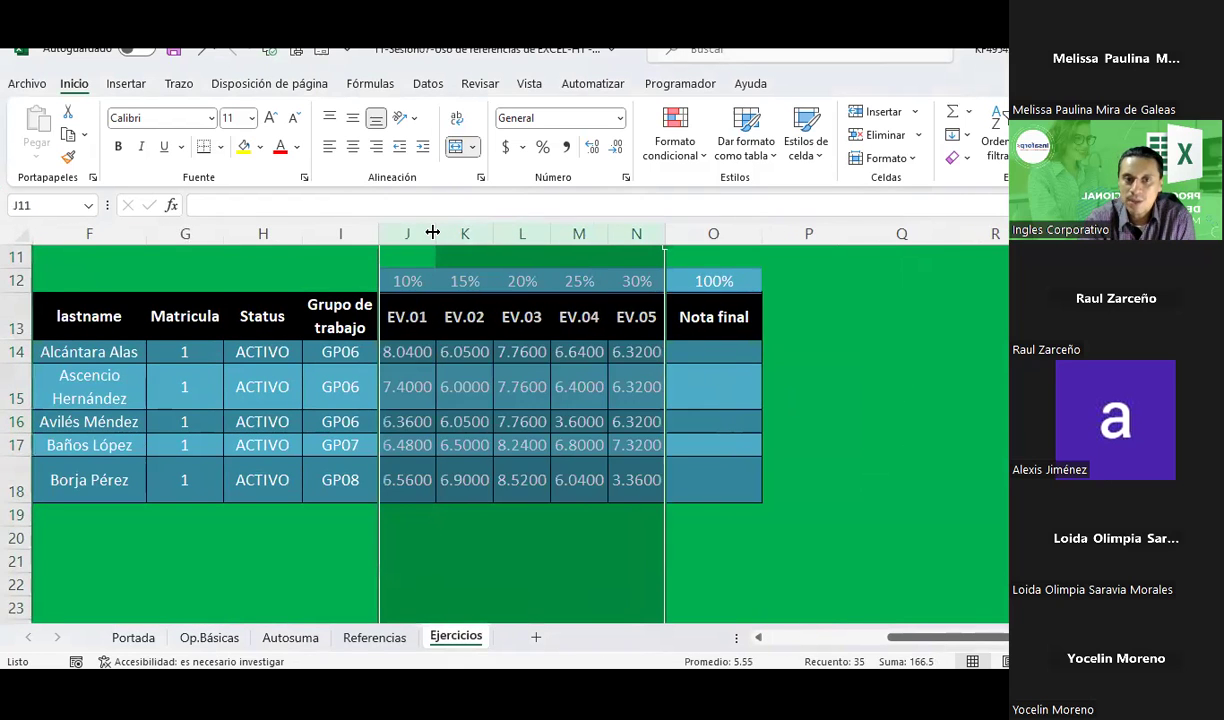
Check the 10%–30% EV weights in row 12, then begin a formula in O14
{"action": "left_click", "coordinate": [719, 355]}
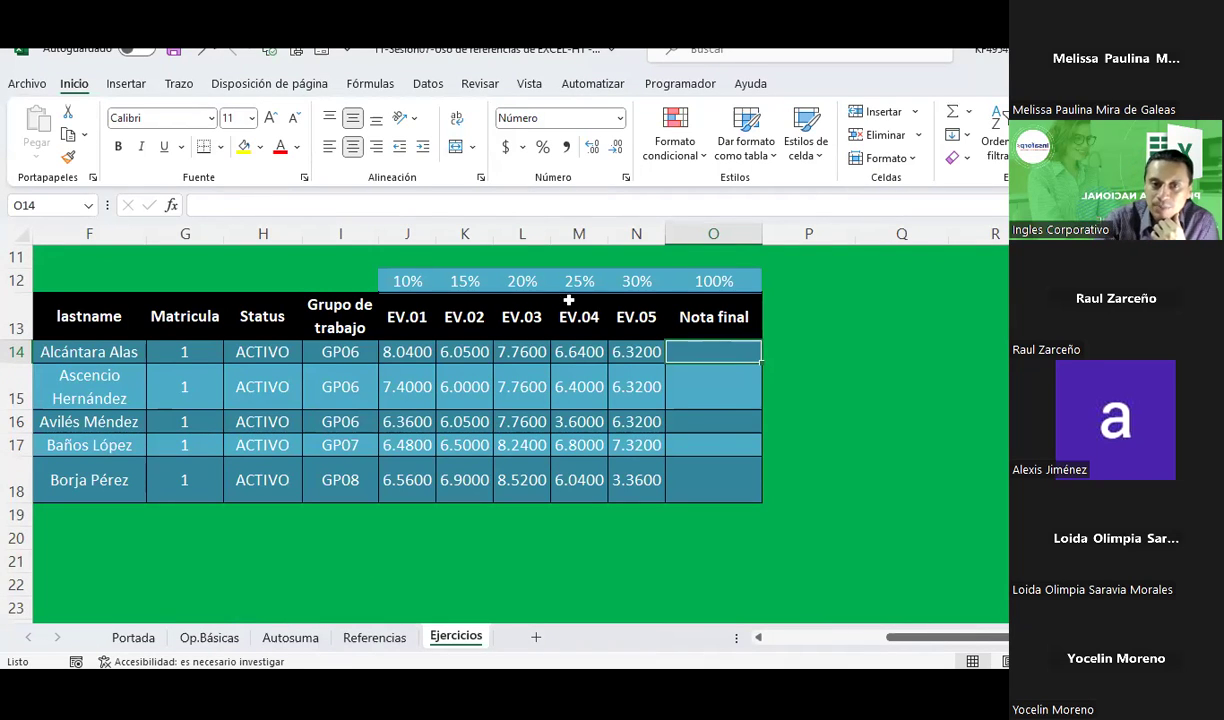
{"action": "left_click", "coordinate": [407, 281]}
{"action": "left_click", "coordinate": [465, 281]}
{"action": "left_click", "coordinate": [522, 281]}
{"action": "left_click", "coordinate": [579, 281]}
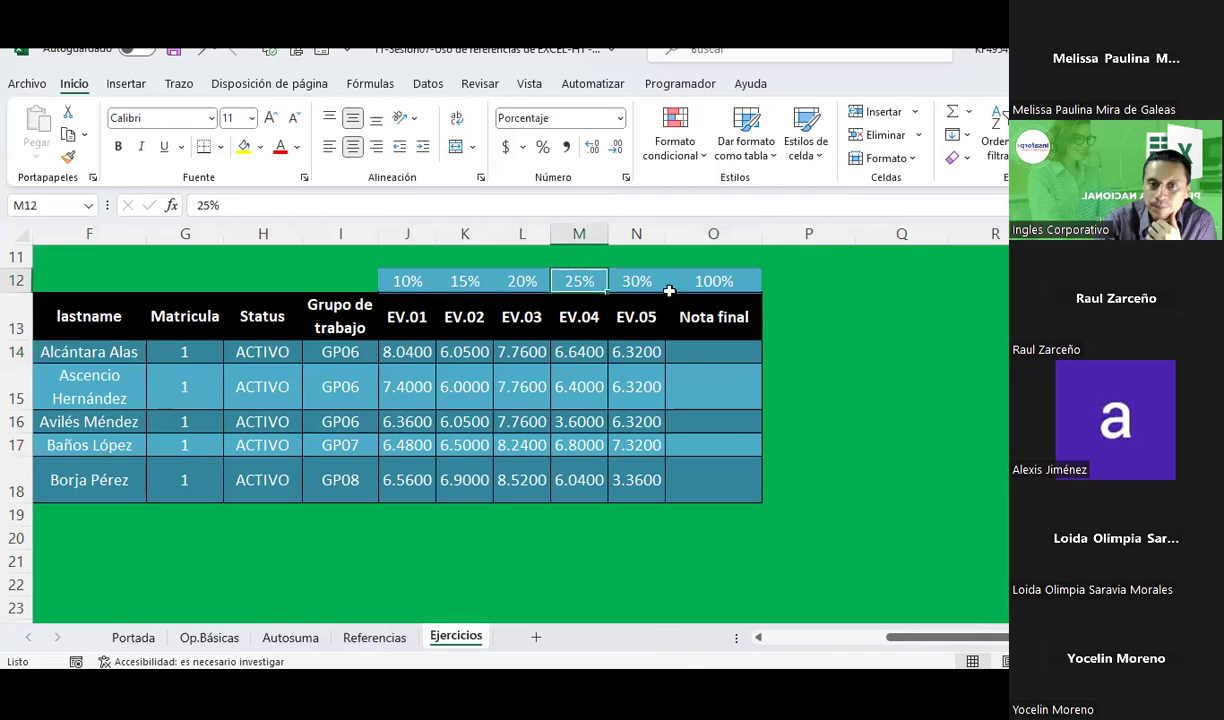
{"action": "left_click", "coordinate": [636, 283]}
{"action": "left_click", "coordinate": [700, 352]}
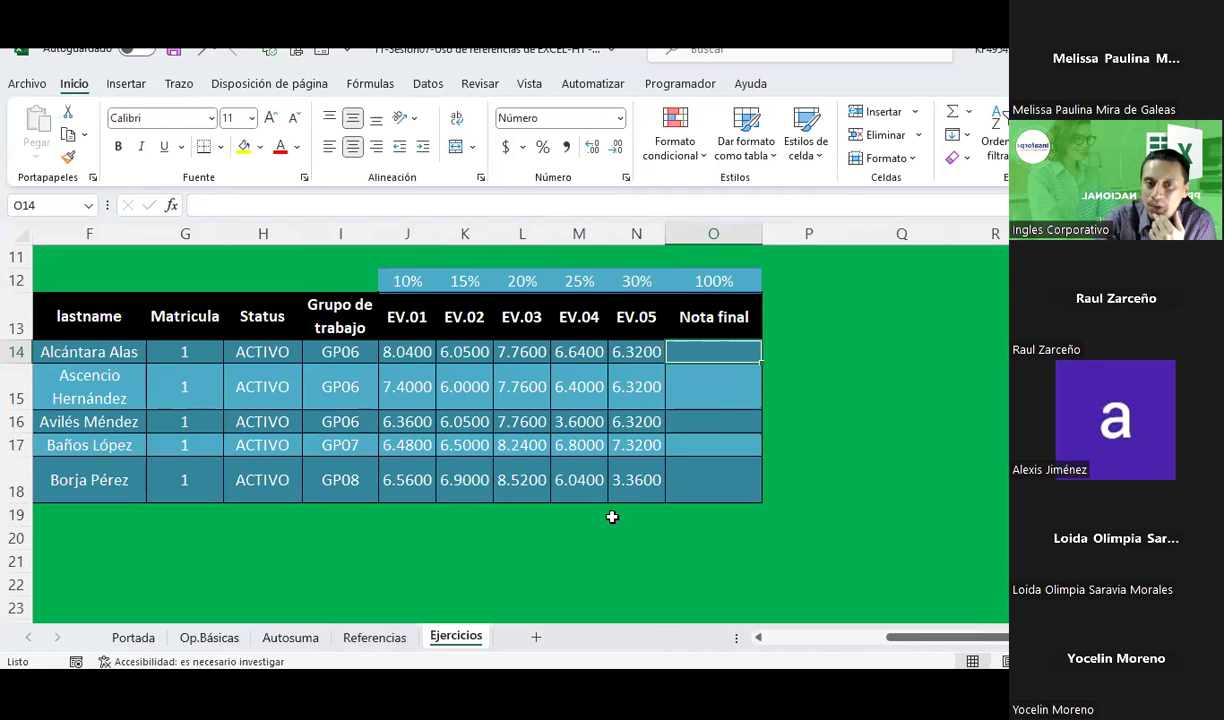
{"action": "left_click_drag", "start_coordinate": [900, 638], "coordinate": [828, 645]}
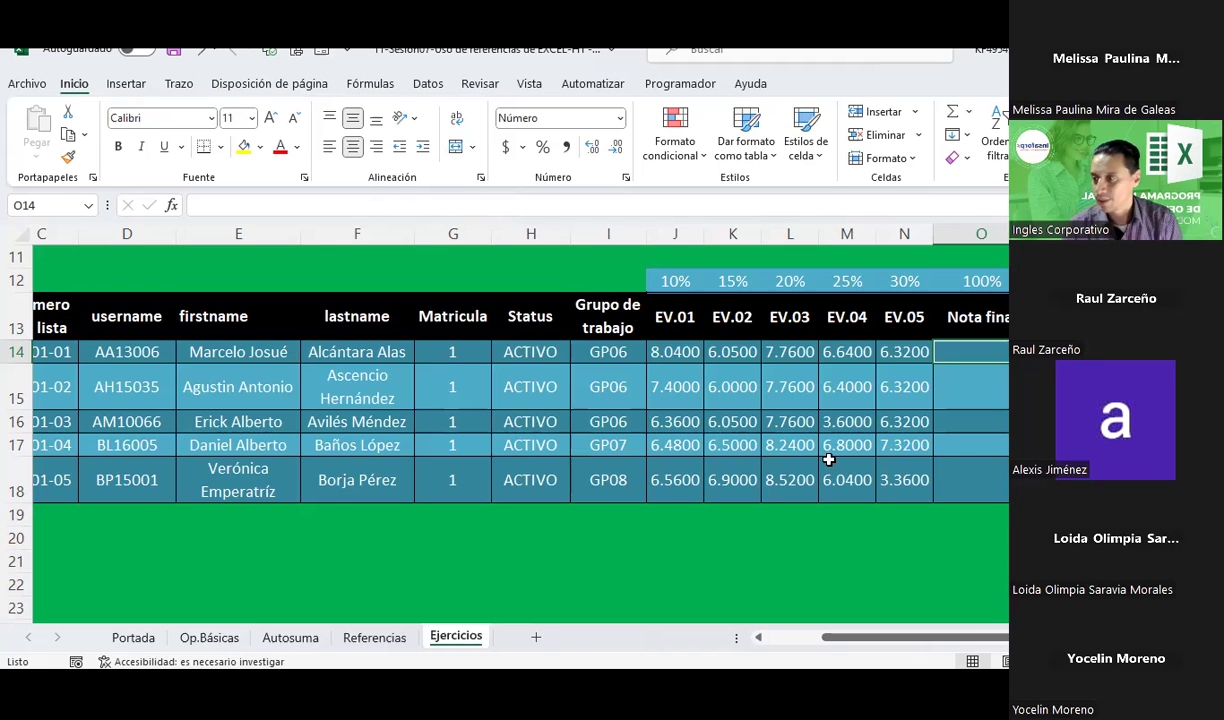
{"action": "type", "text": "="}
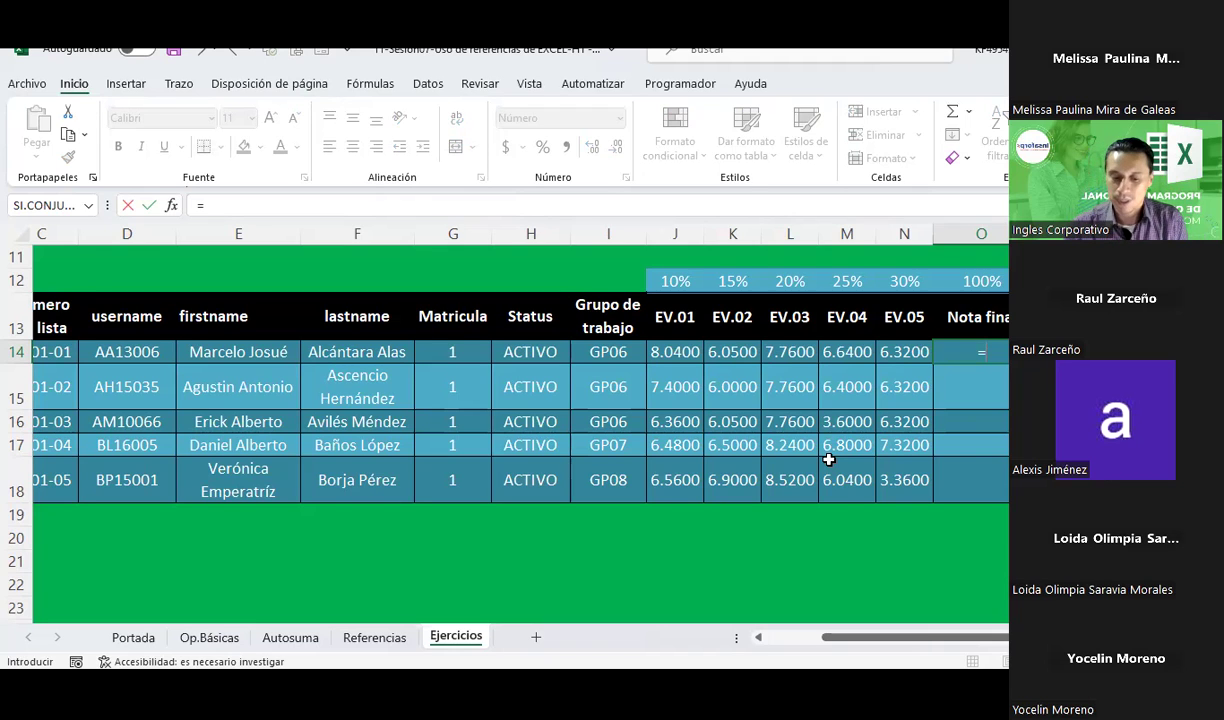
Begin O14's formula with (J14*$J$12)+(K14*$K$12), weighting EV.01 and EV.02
{"action": "left_click_drag", "start_coordinate": [937, 638], "coordinate": [975, 640]}
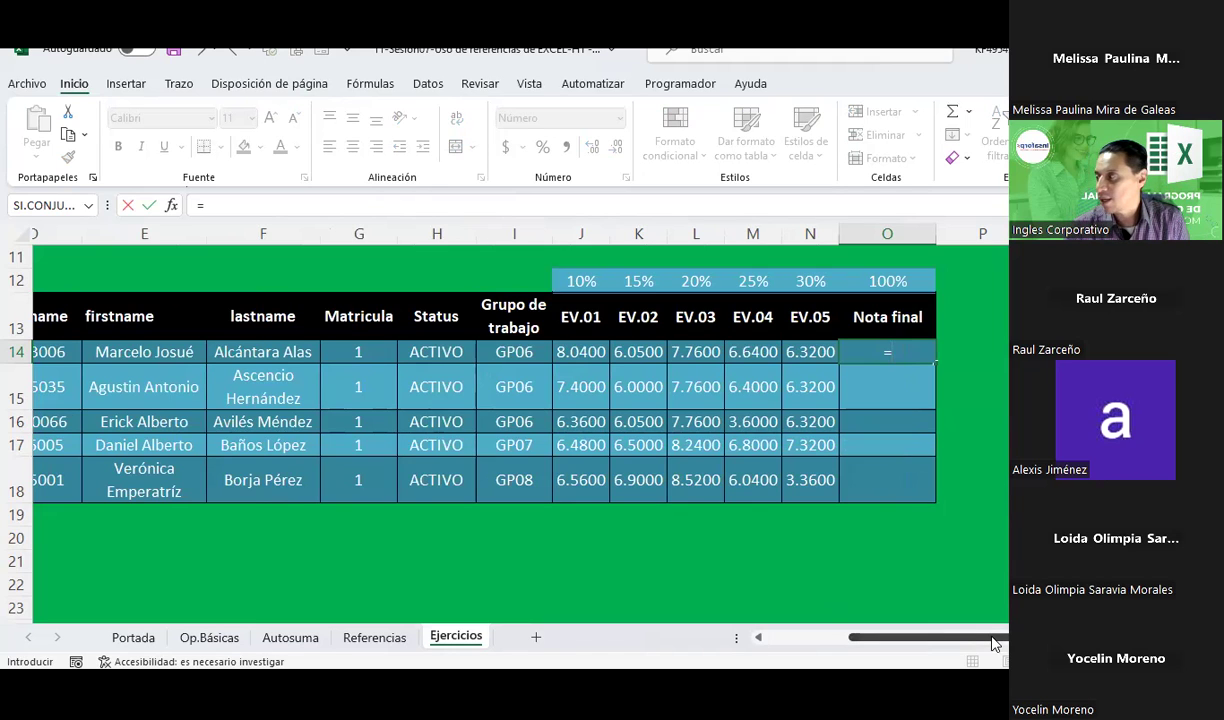
{"action": "left_click_drag", "start_coordinate": [993, 643], "coordinate": [1008, 641]}
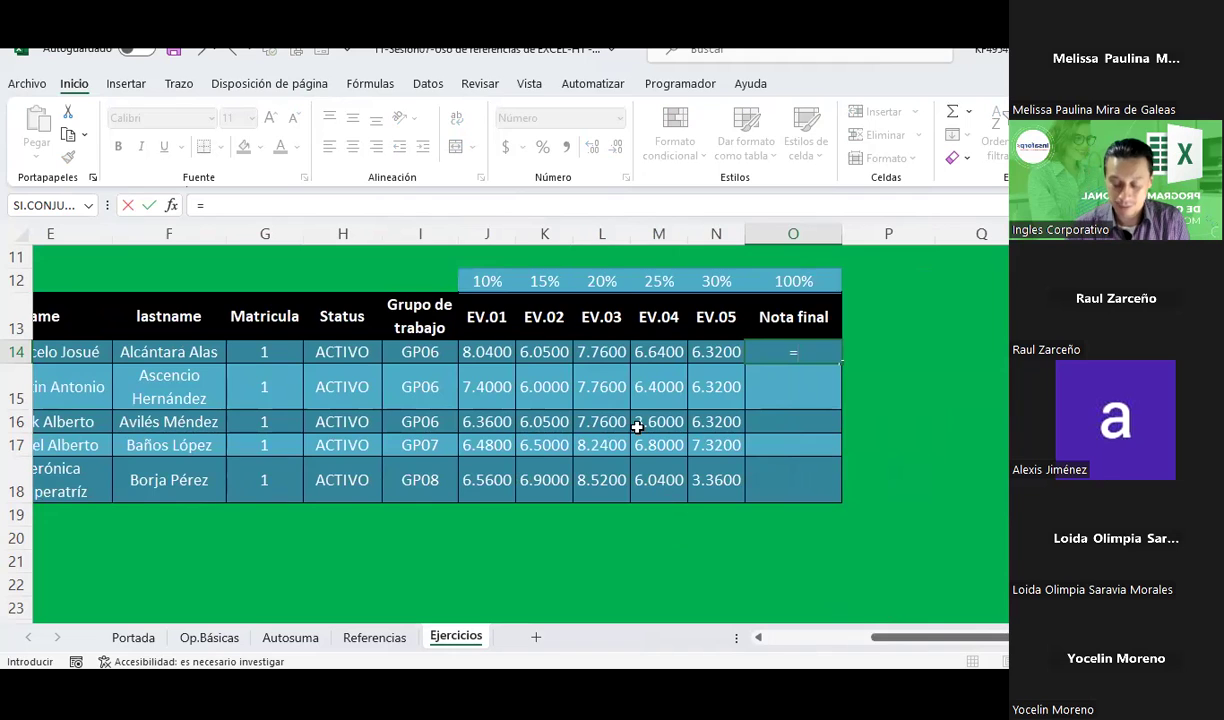
{"action": "type", "text": "("}
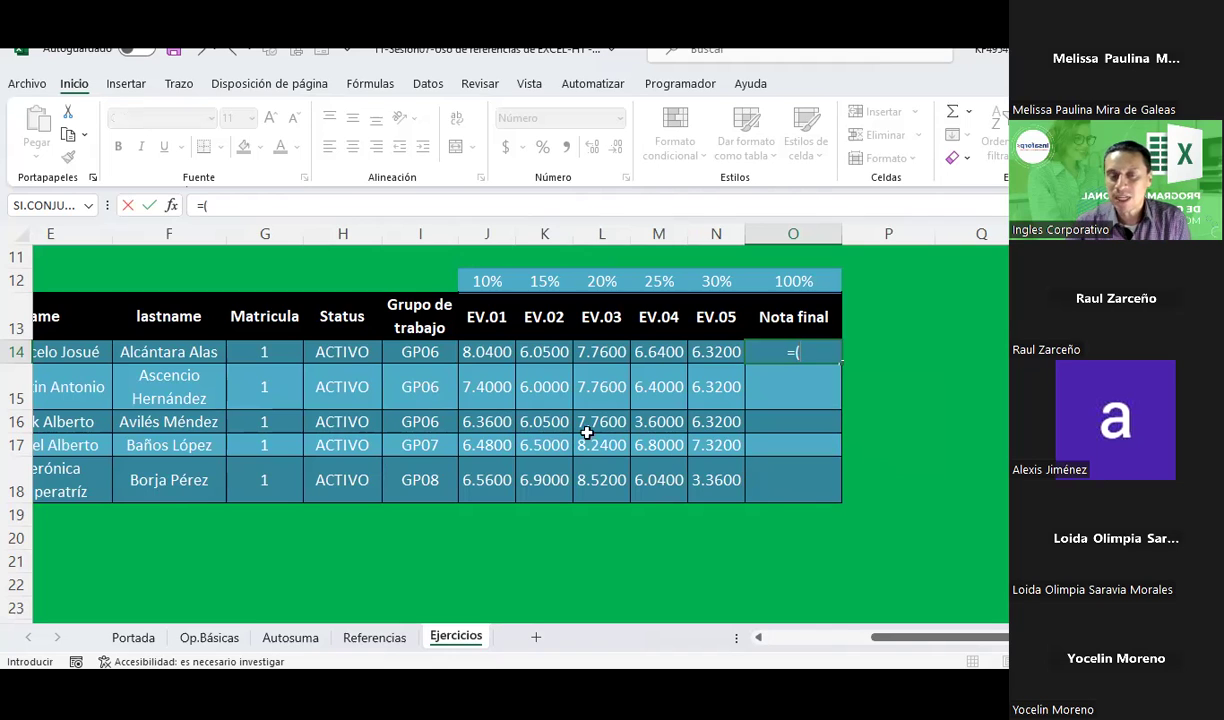
{"action": "left_click", "coordinate": [486, 350]}
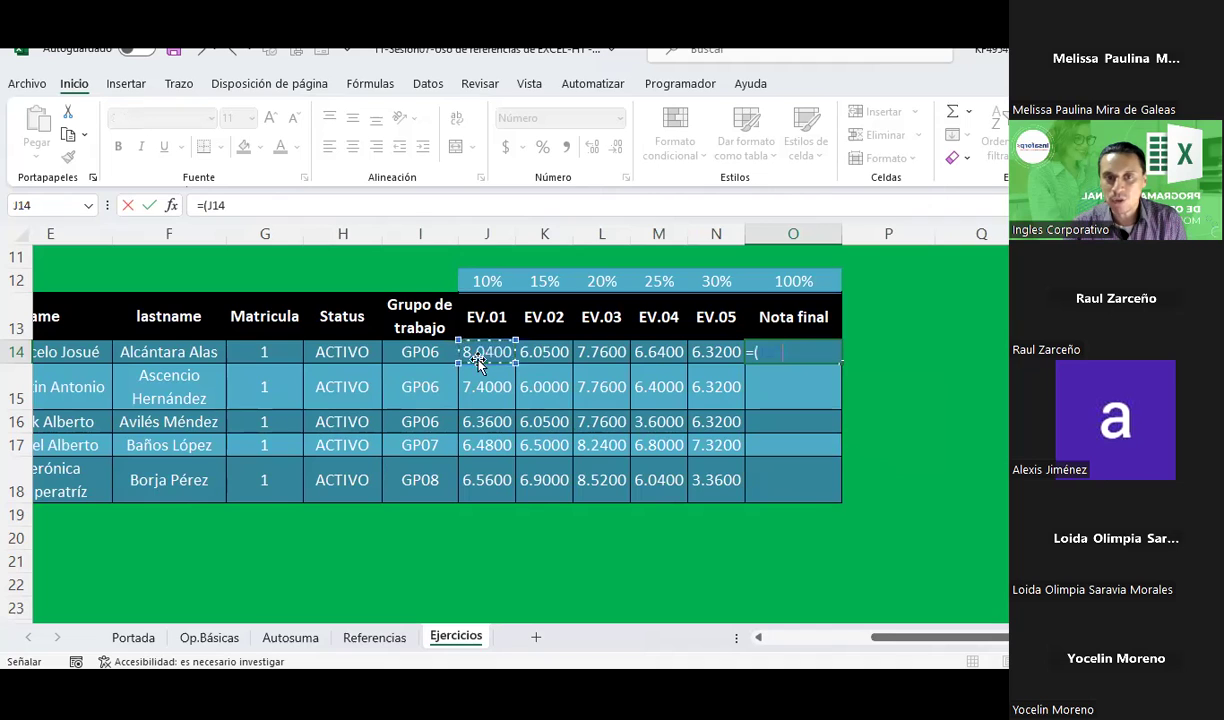
{"action": "type", "text": "*"}
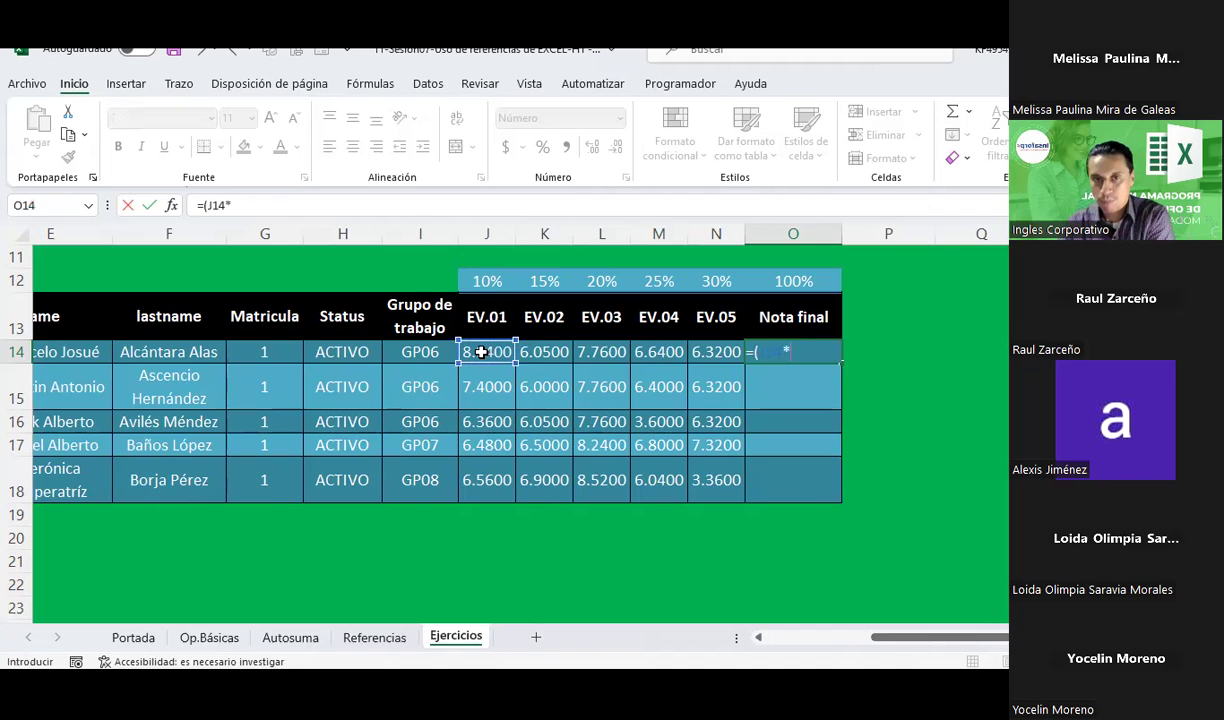
{"action": "left_click", "coordinate": [478, 283]}
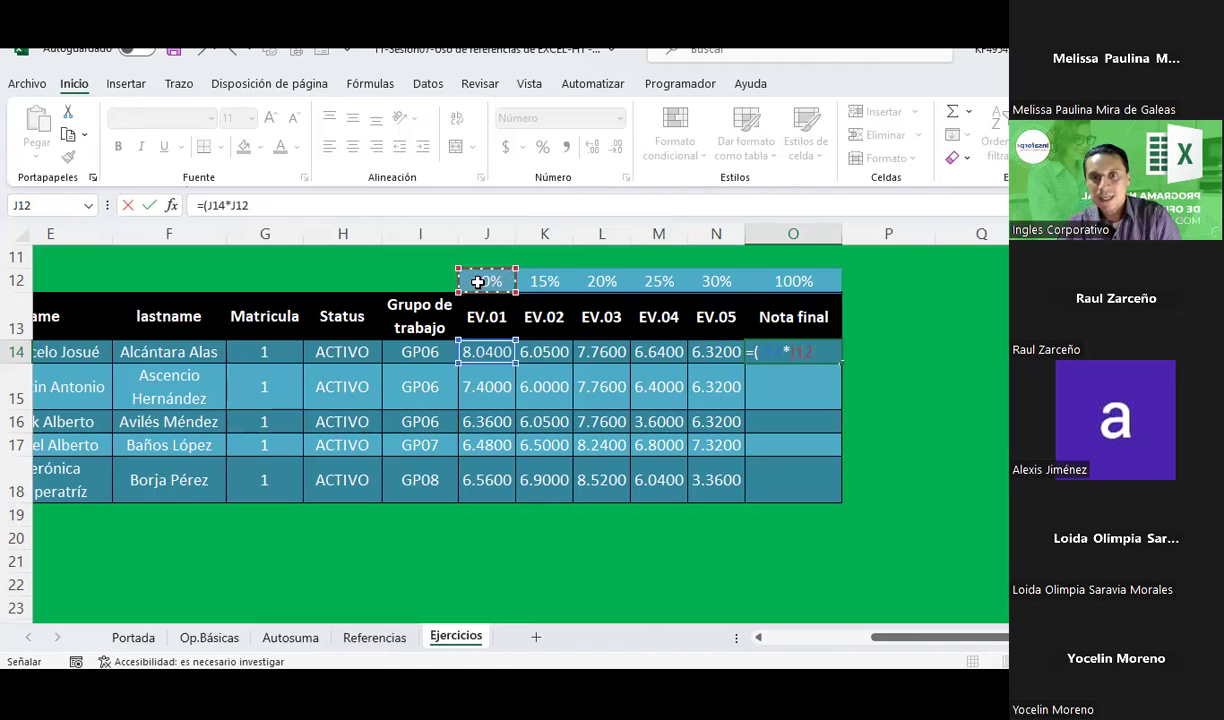
{"action": "key", "text": "F4"}
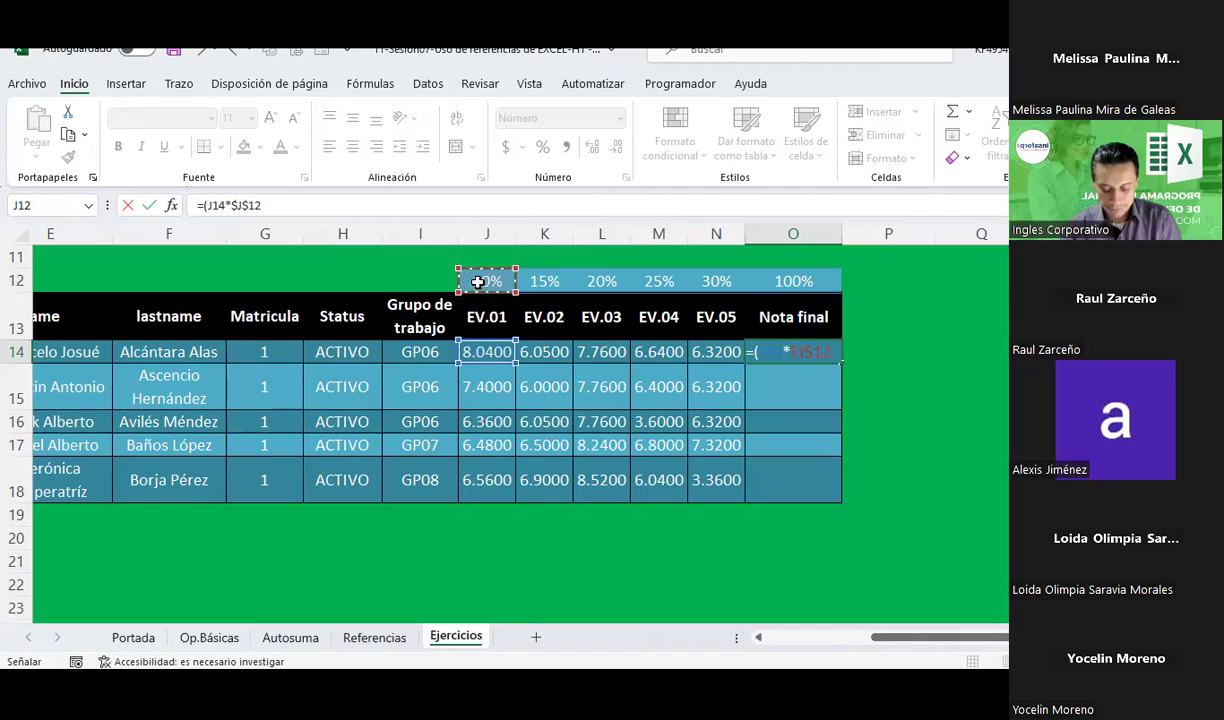
{"action": "type", "text": ")"}
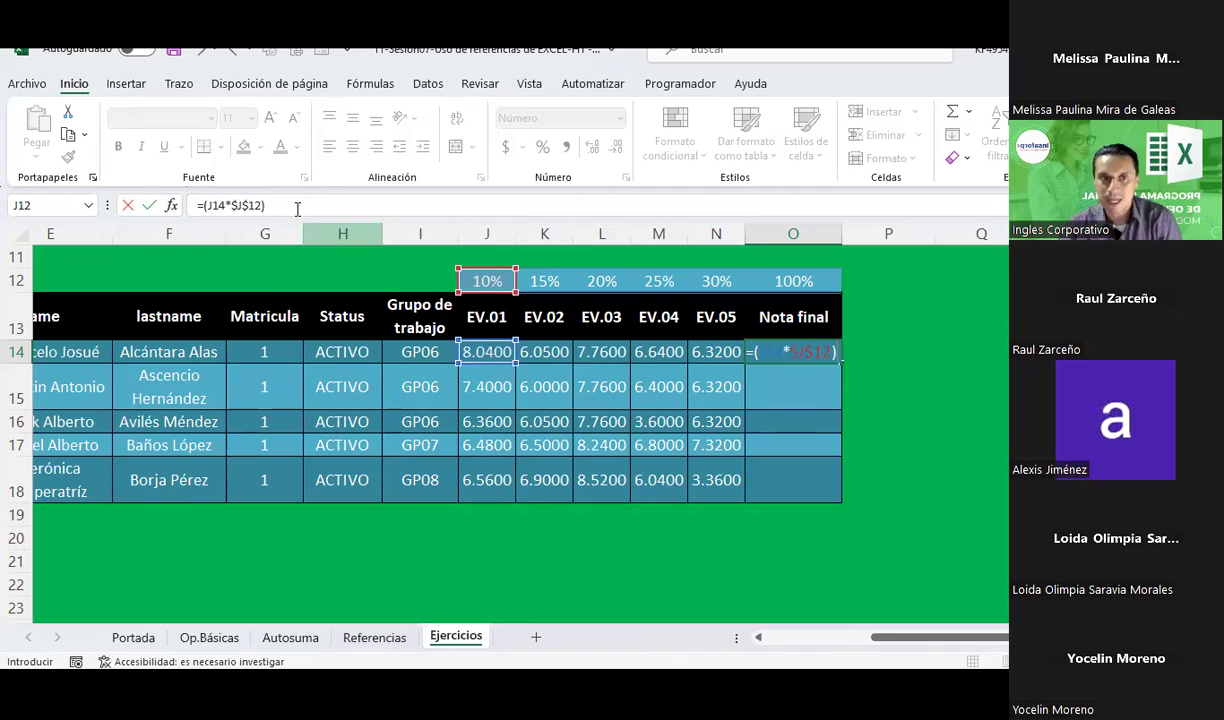
{"action": "type", "text": "+("}
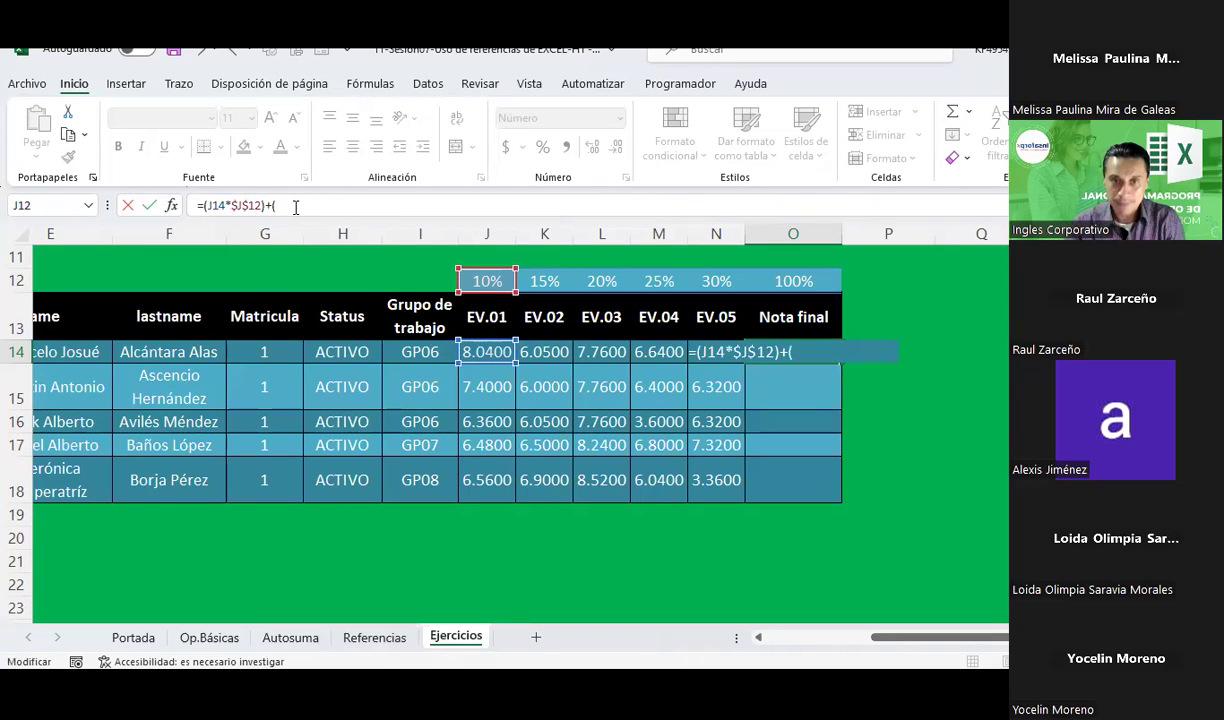
{"action": "left_click", "coordinate": [540, 350]}
{"action": "type", "text": "*"}
{"action": "left_click", "coordinate": [552, 284]}
{"action": "key", "text": "F4"}
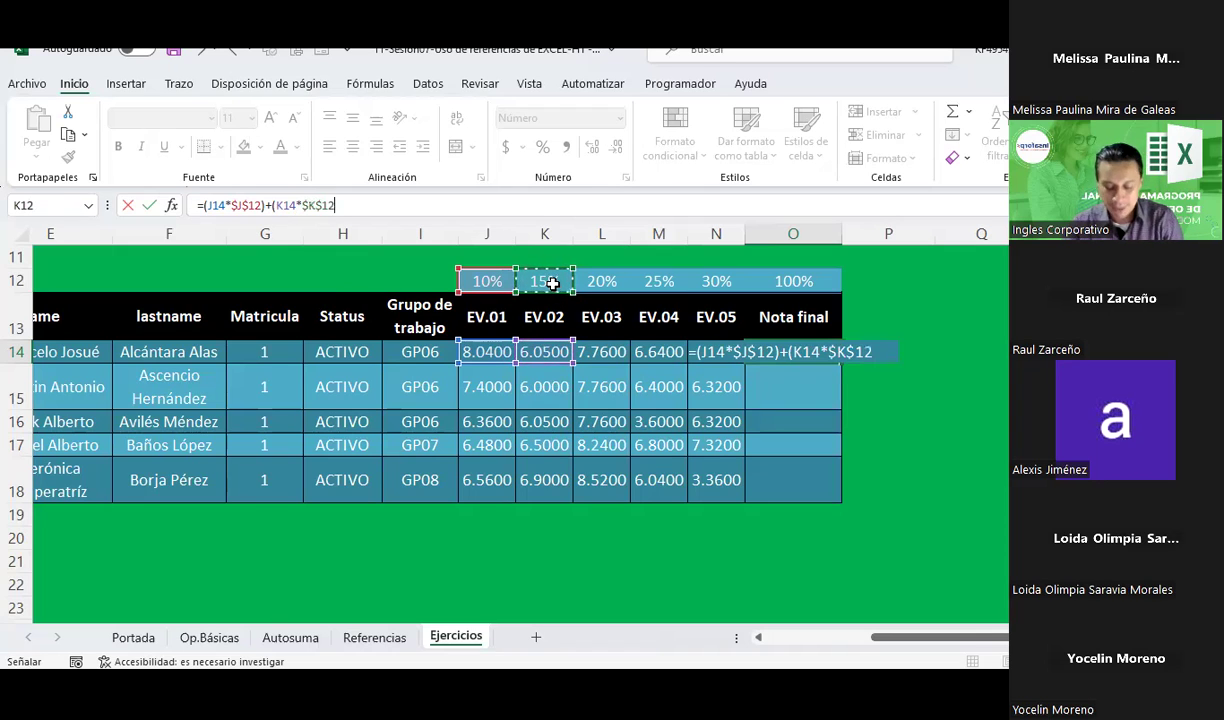
{"action": "type", "text": ")+("}
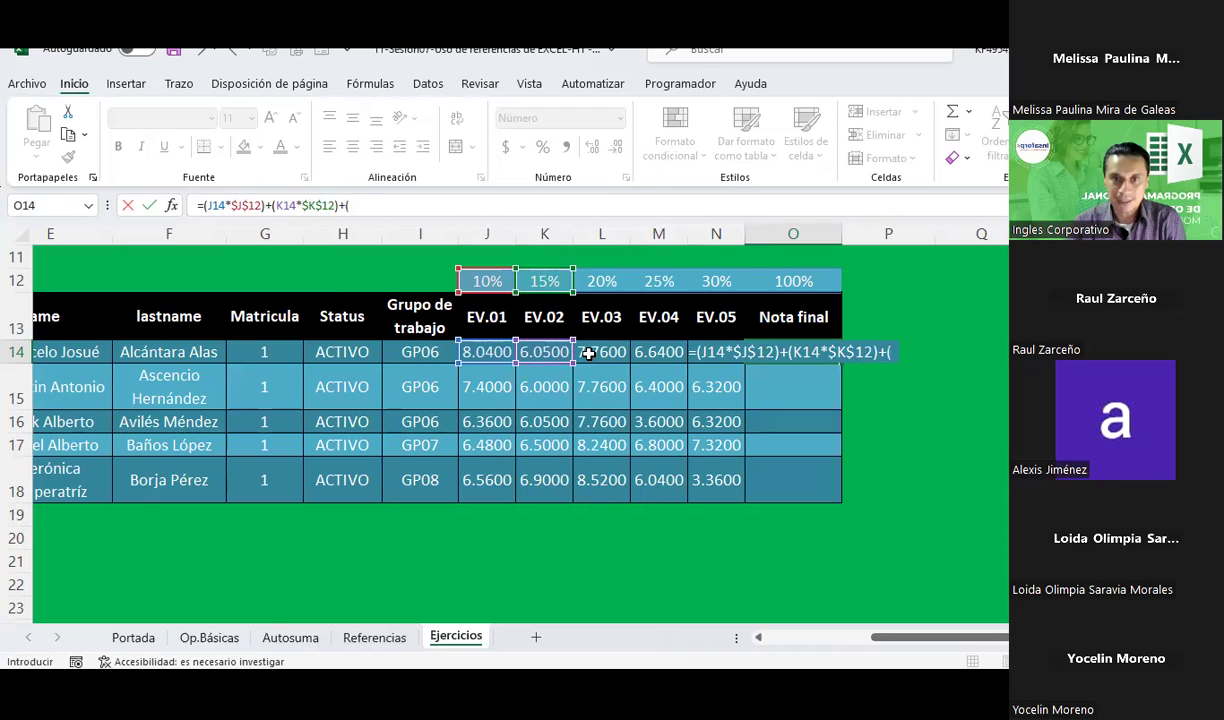
Add the weighted EV.03–EV.05 terms using absolute $L$12, $M$12 and $N$12 references
{"action": "left_click", "coordinate": [588, 353]}
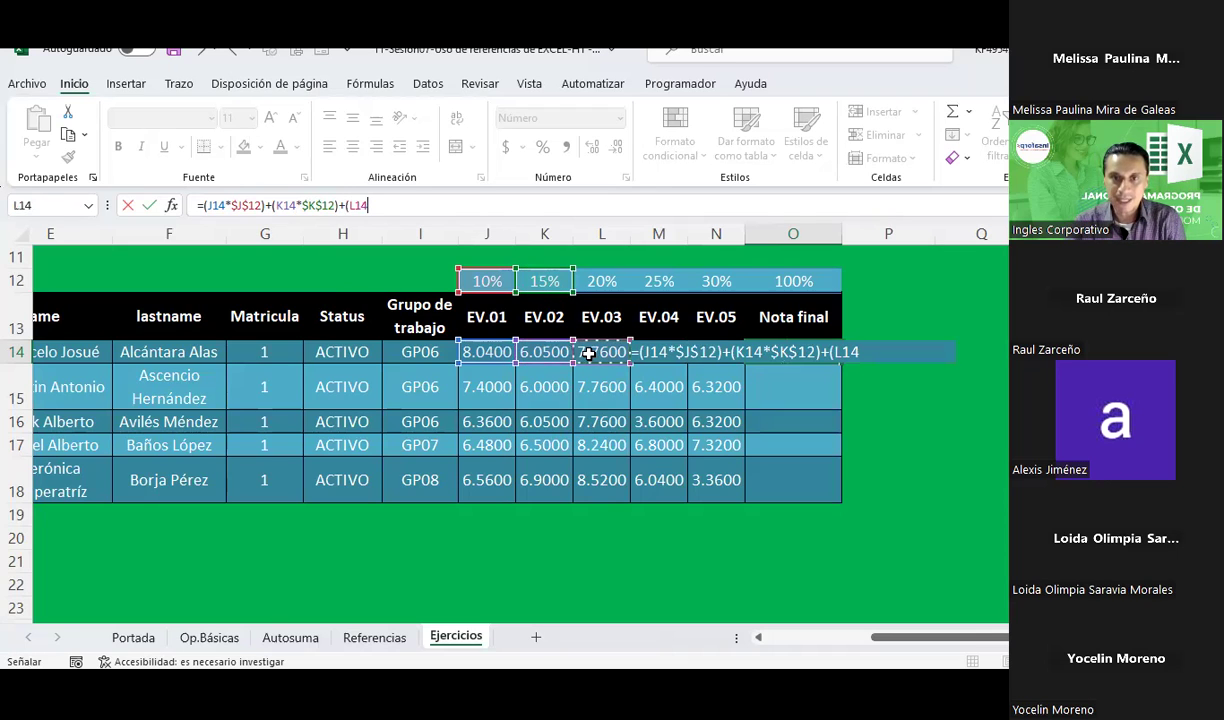
{"action": "type", "text": "*"}
{"action": "left_click", "coordinate": [608, 275]}
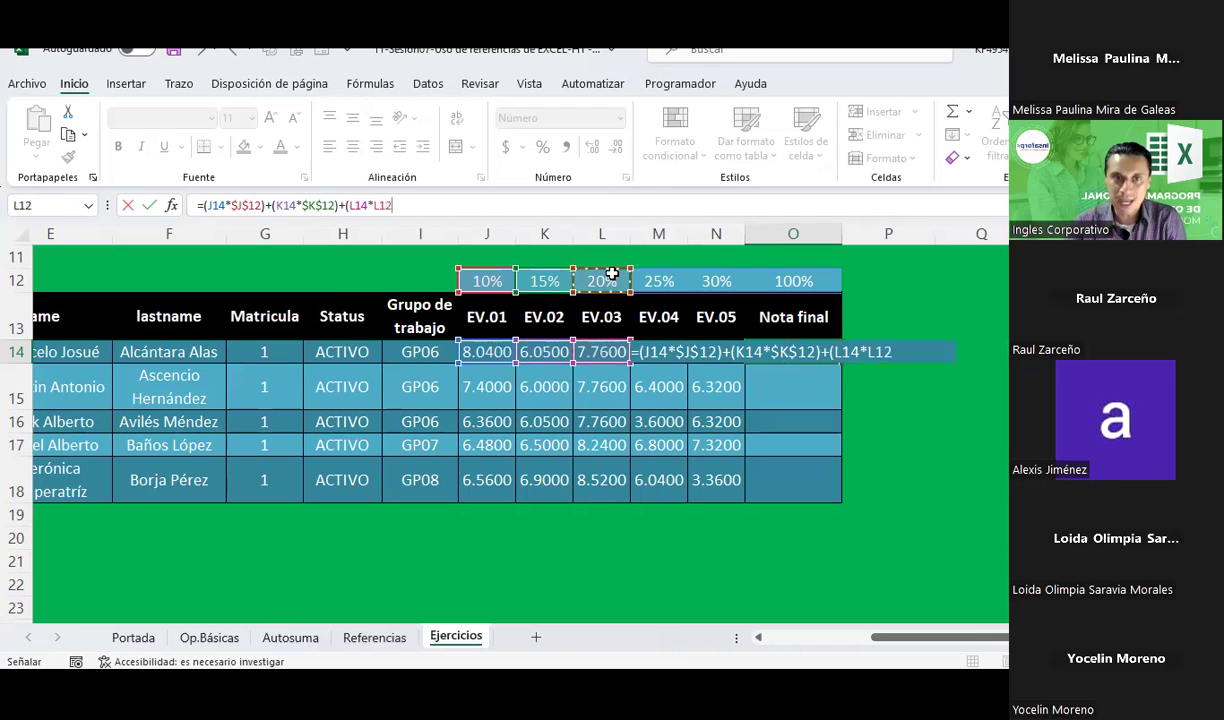
{"action": "key", "text": "F4"}
{"action": "type", "text": "$L$12)+("}
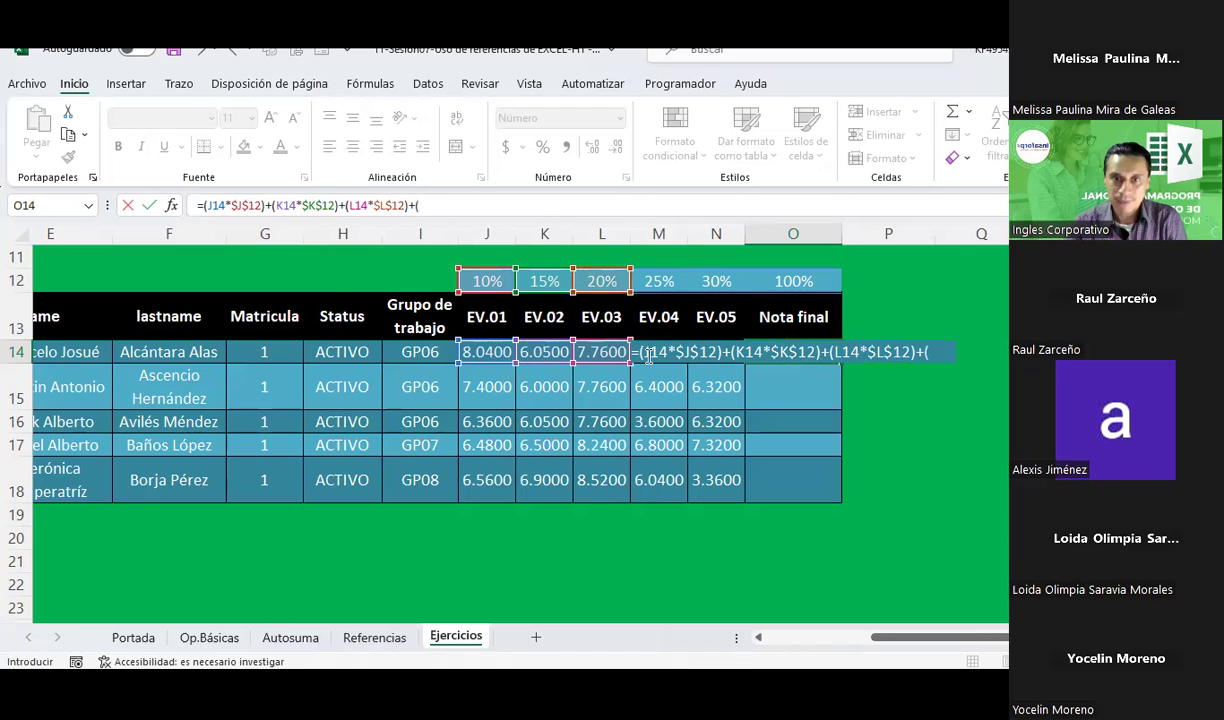
{"action": "type", "text": "m"}
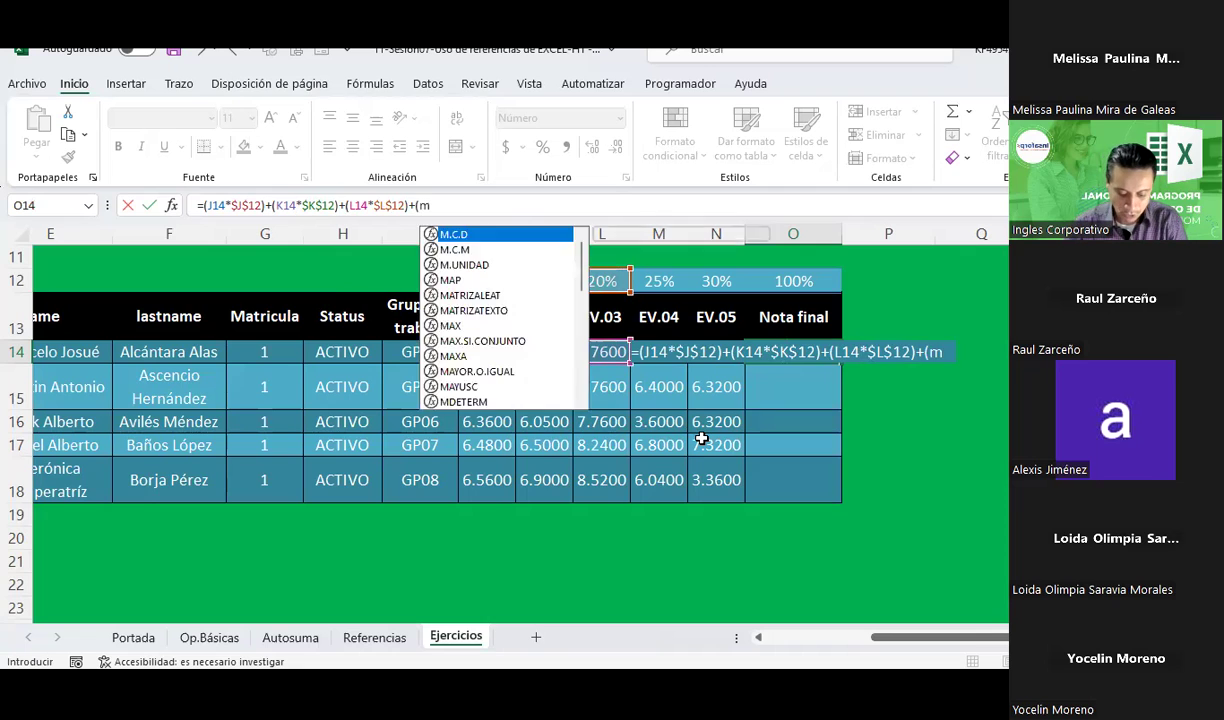
{"action": "type", "text": "14*"}
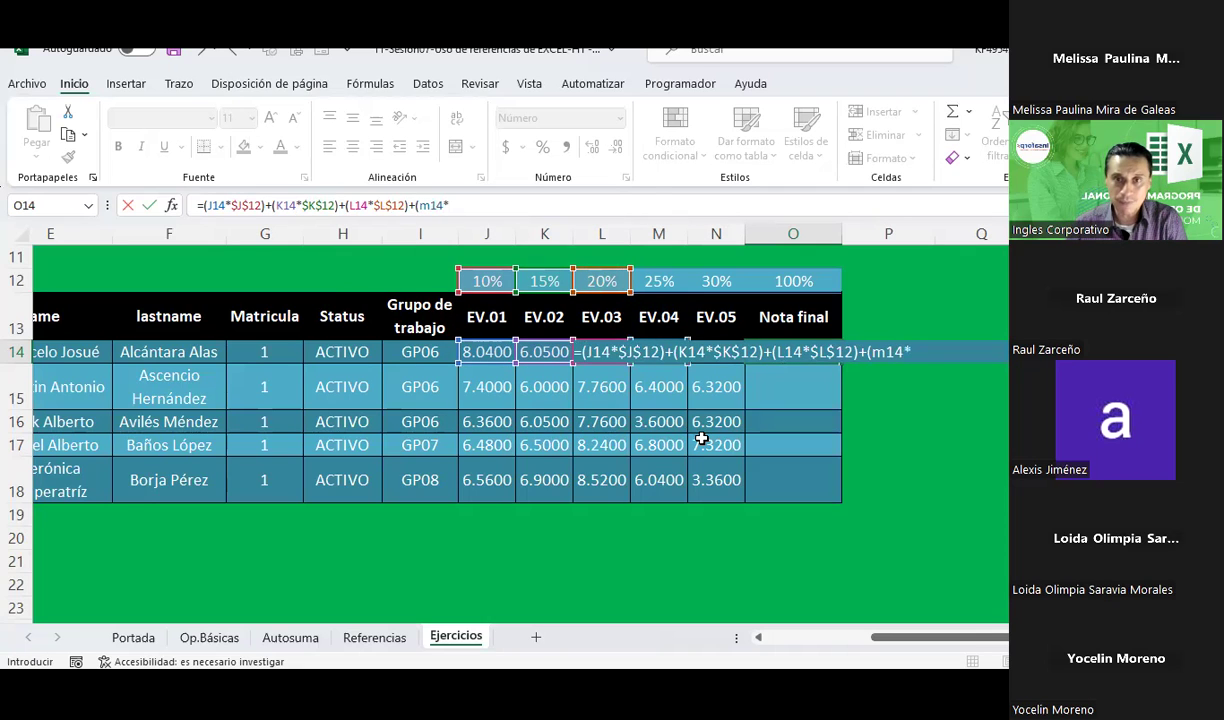
{"action": "type", "text": "m12"}
{"action": "key", "text": "F4"}
{"action": "type", "text": "+("}
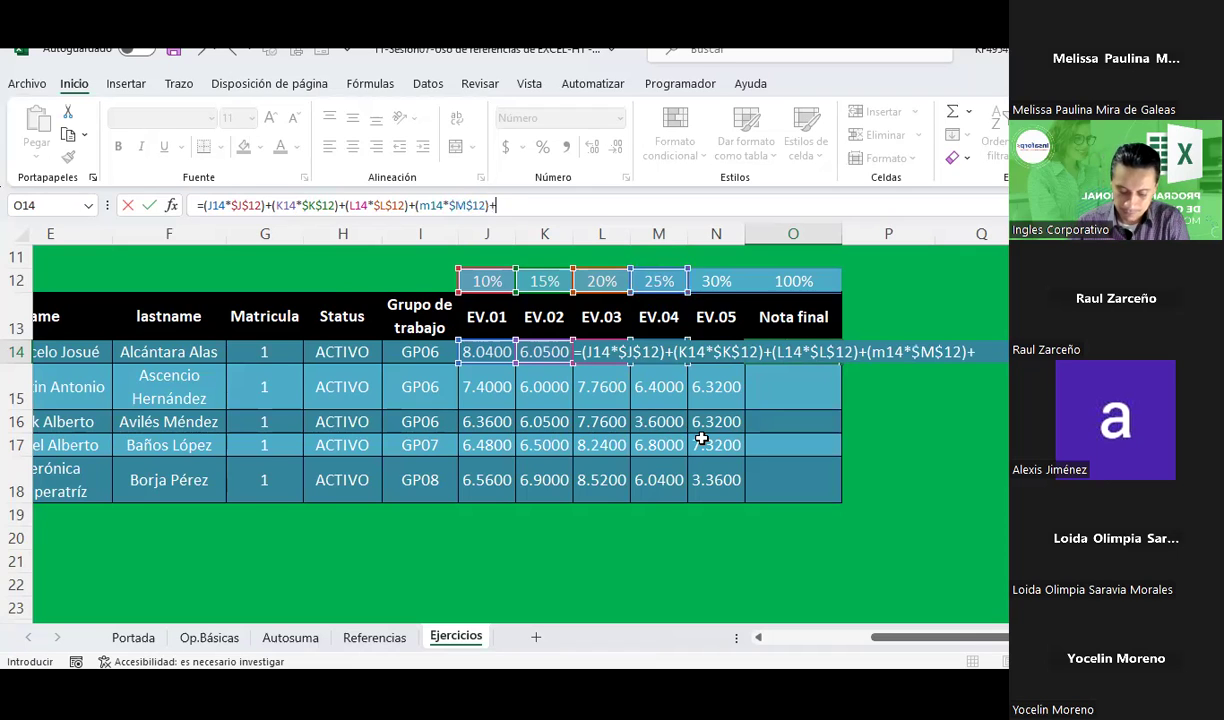
{"action": "type", "text": "n14*"}
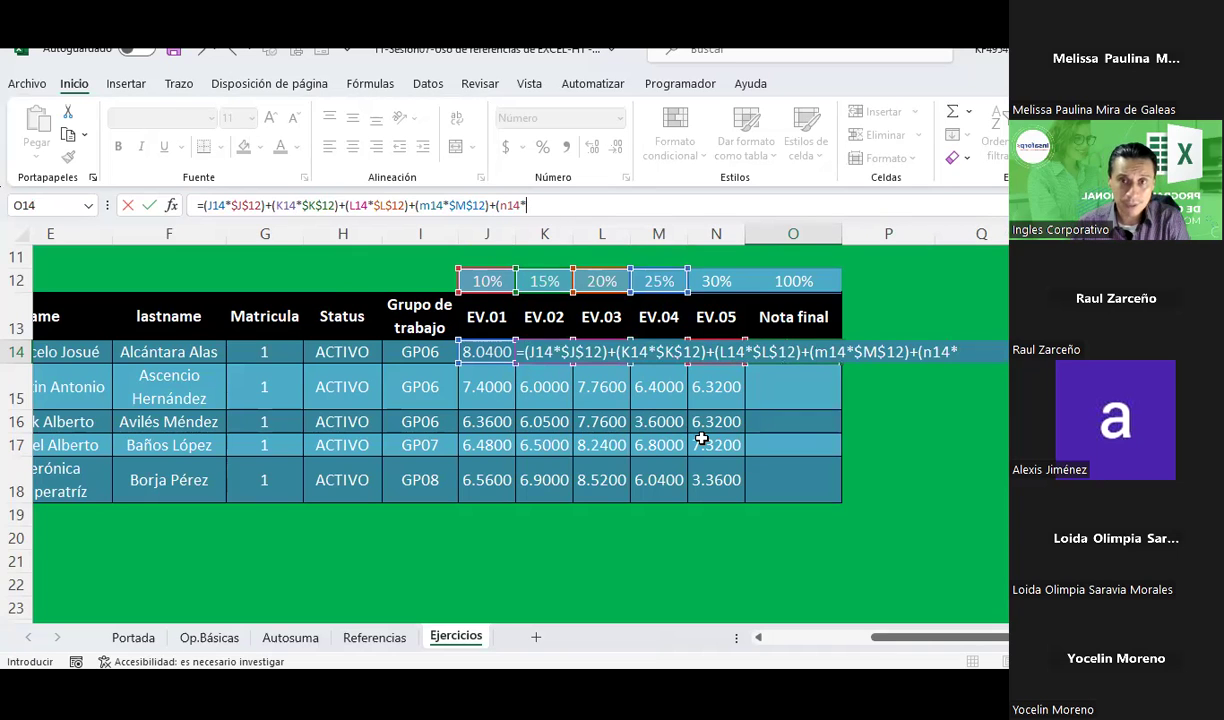
{"action": "type", "text": "n12"}
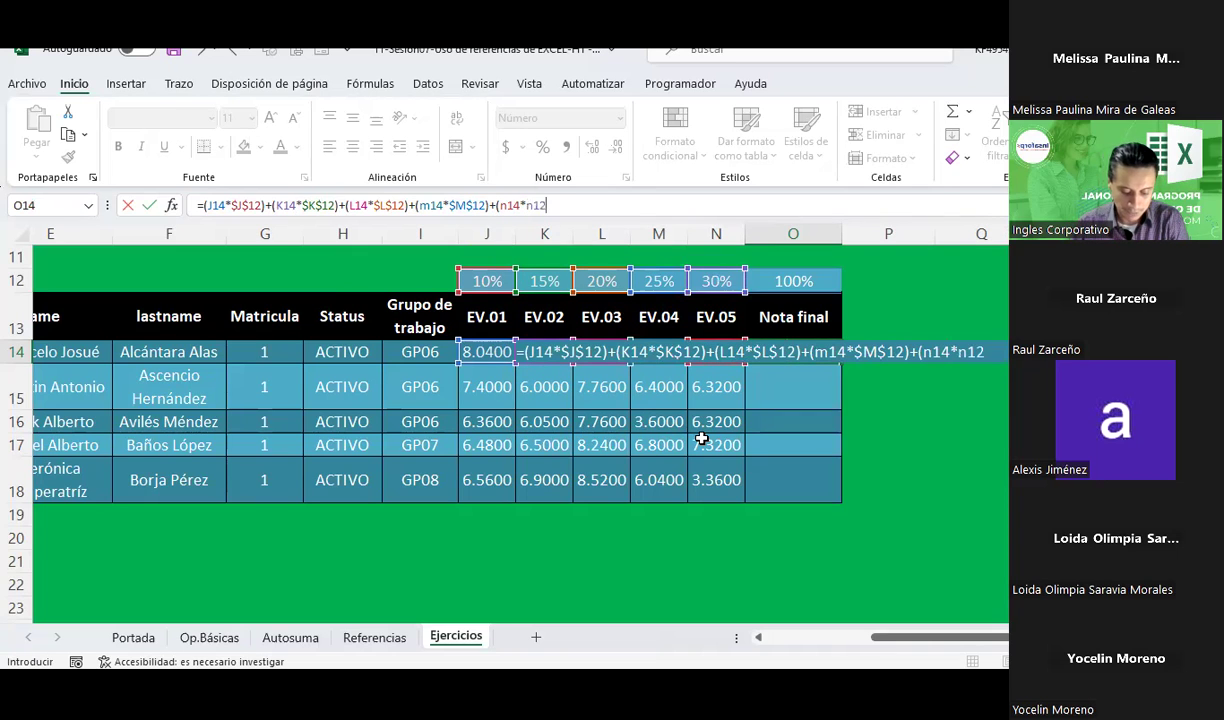
{"action": "key", "text": "F4"}
{"action": "type", "text": ")"}
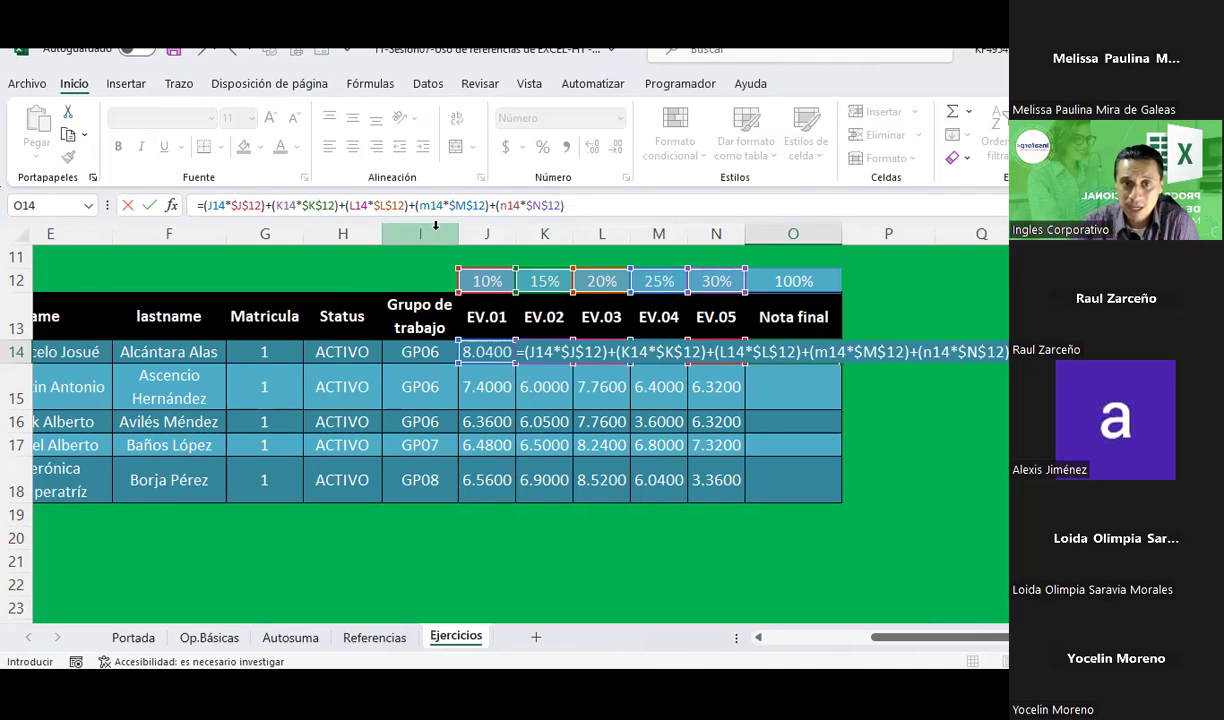
Commit O14's Nota final of 6.8195 and check that weights J12:N12 total 100%
{"action": "key", "text": "Return"}
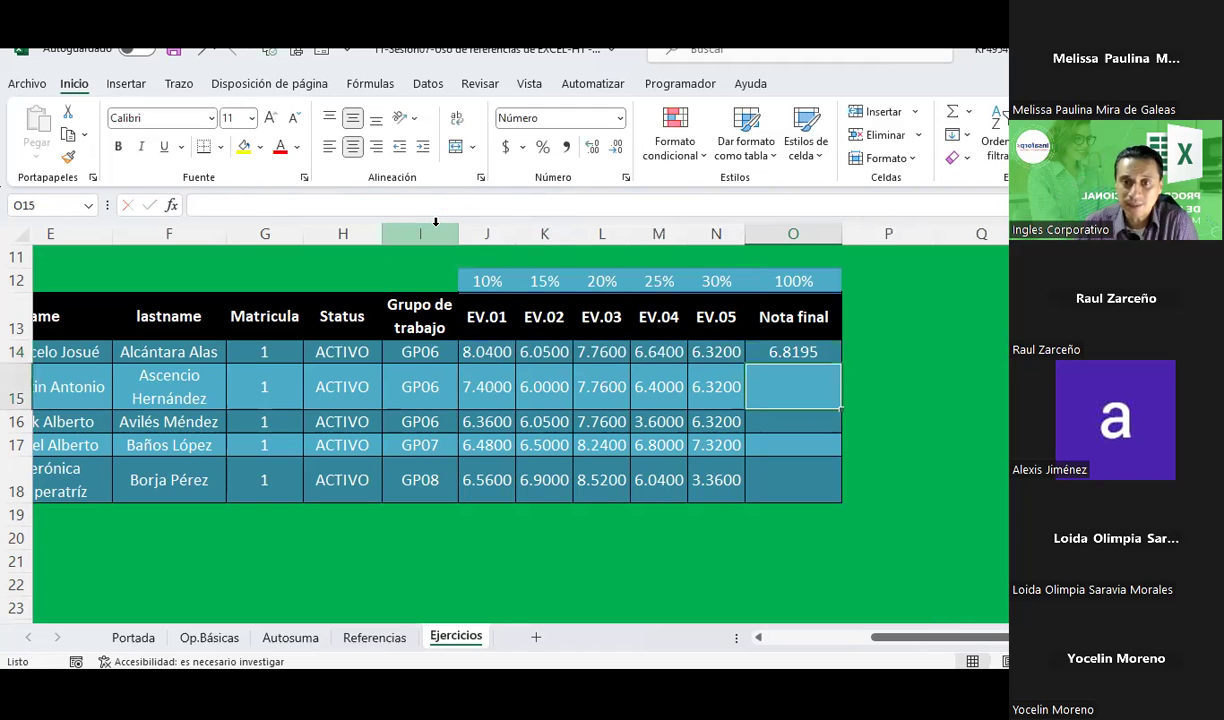
{"action": "left_click", "coordinate": [820, 349]}
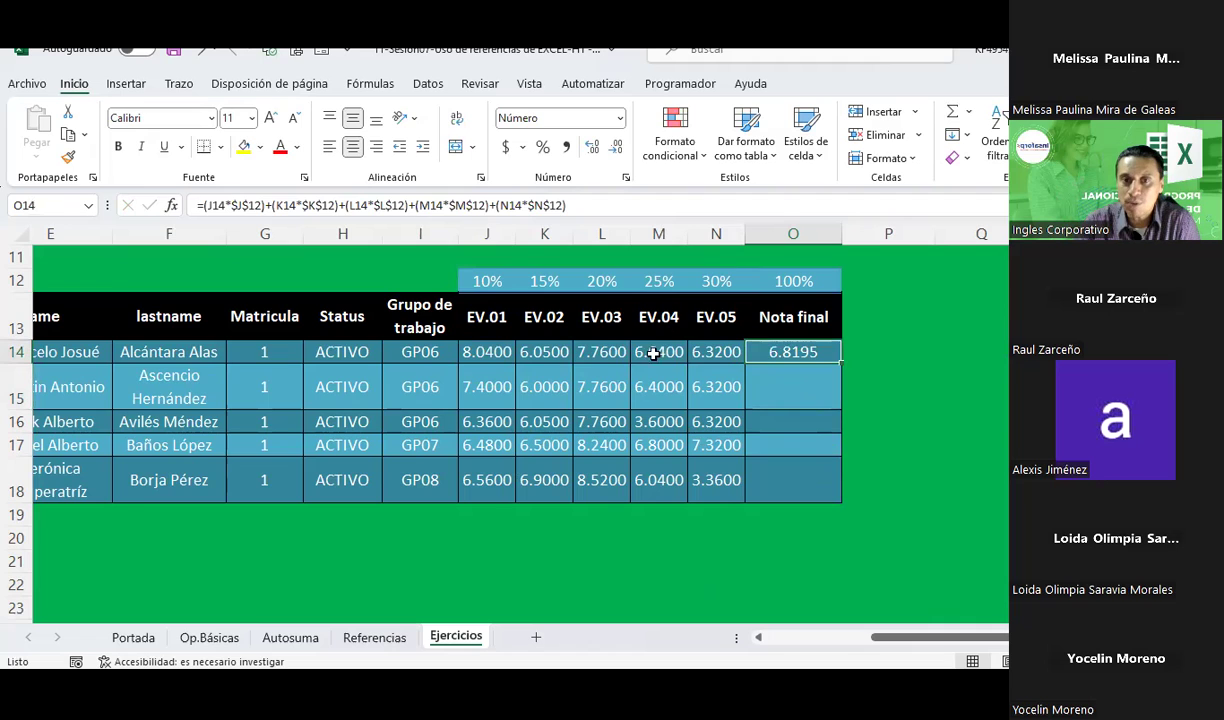
{"action": "left_click_drag", "start_coordinate": [472, 346], "coordinate": [696, 361]}
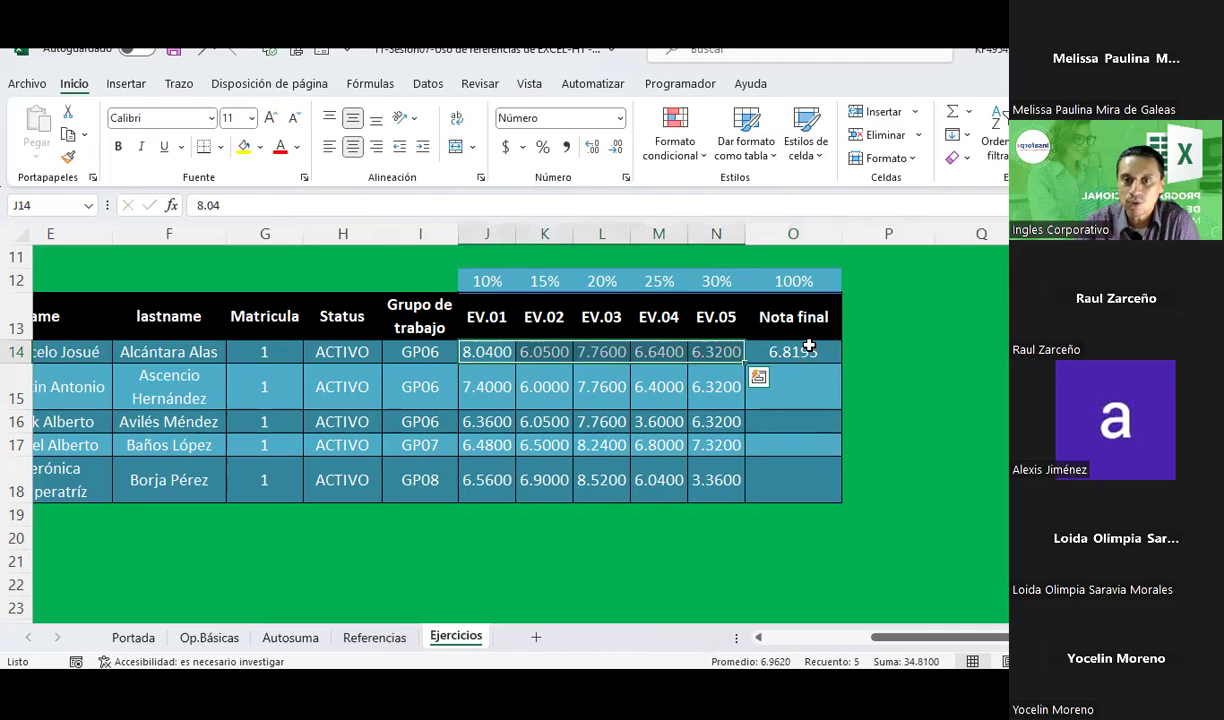
{"action": "left_click", "coordinate": [775, 350]}
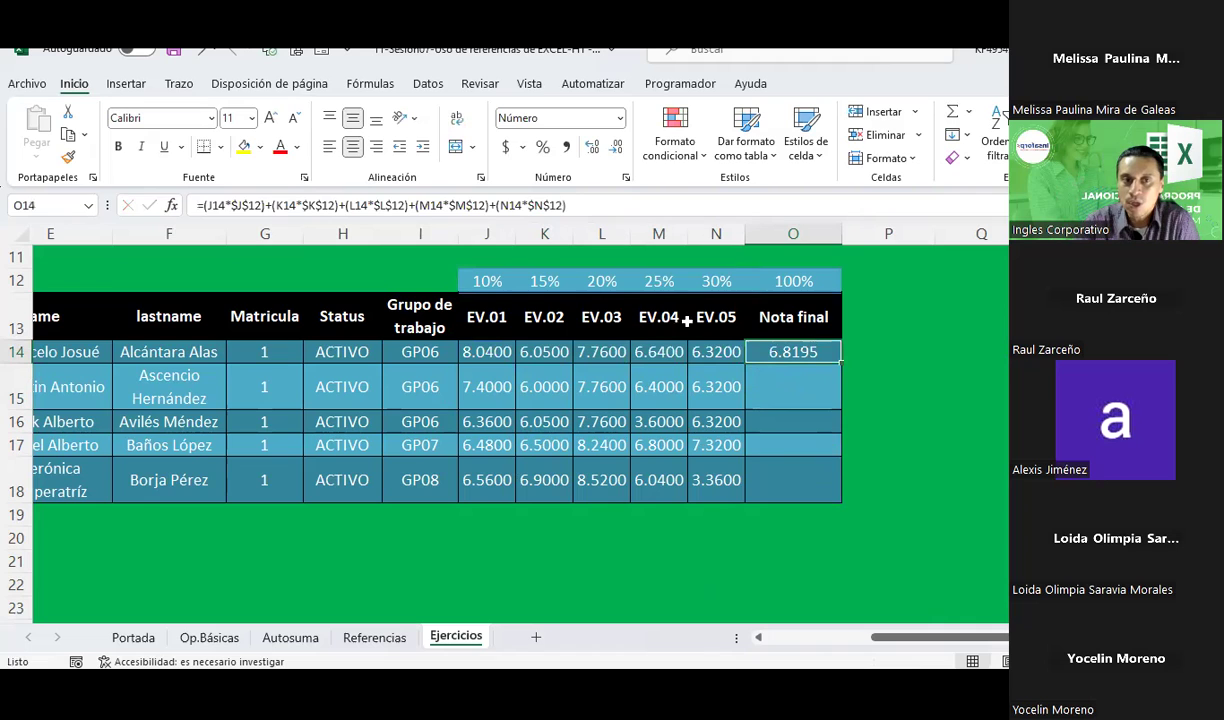
{"action": "left_click", "coordinate": [495, 282]}
{"action": "left_click_drag", "start_coordinate": [495, 282], "coordinate": [712, 279]}
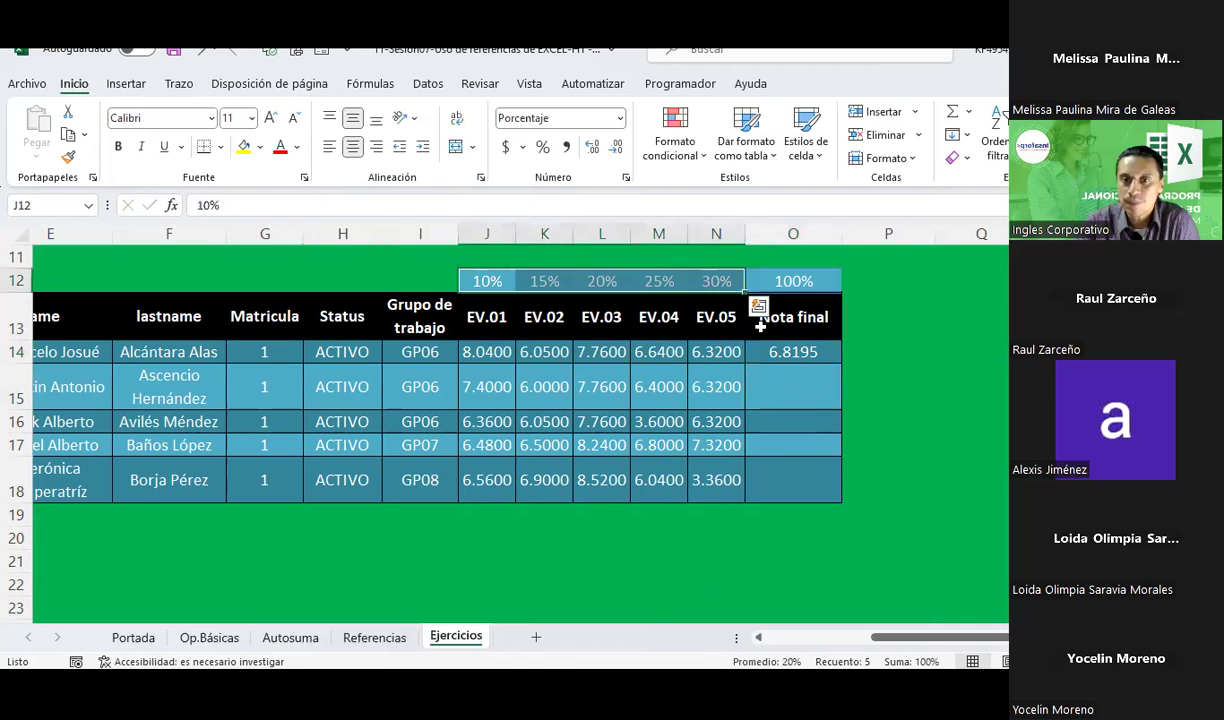
Copy O14's formula into O15:O18, giving 6.6880, 5.8915, 7.1670 and 5.9130
{"action": "right_click", "coordinate": [797, 356]}
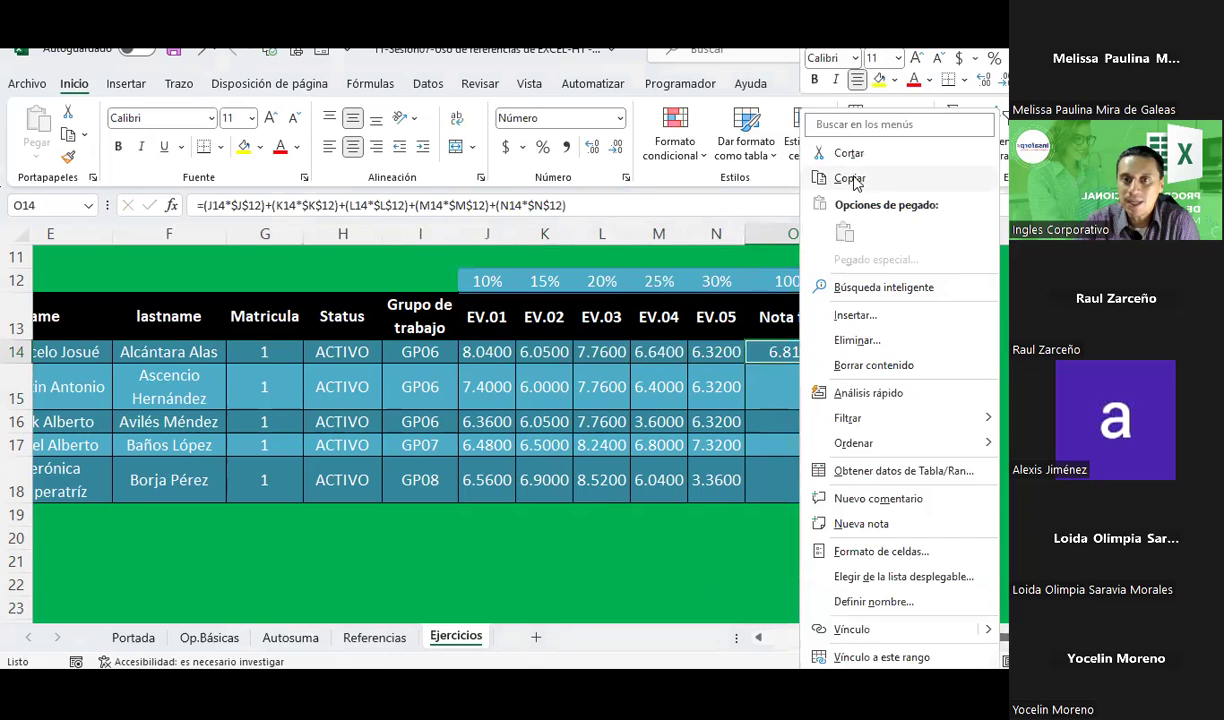
{"action": "left_click", "coordinate": [812, 176]}
{"action": "left_click_drag", "start_coordinate": [793, 388], "coordinate": [793, 481]}
{"action": "right_click", "coordinate": [793, 481]}
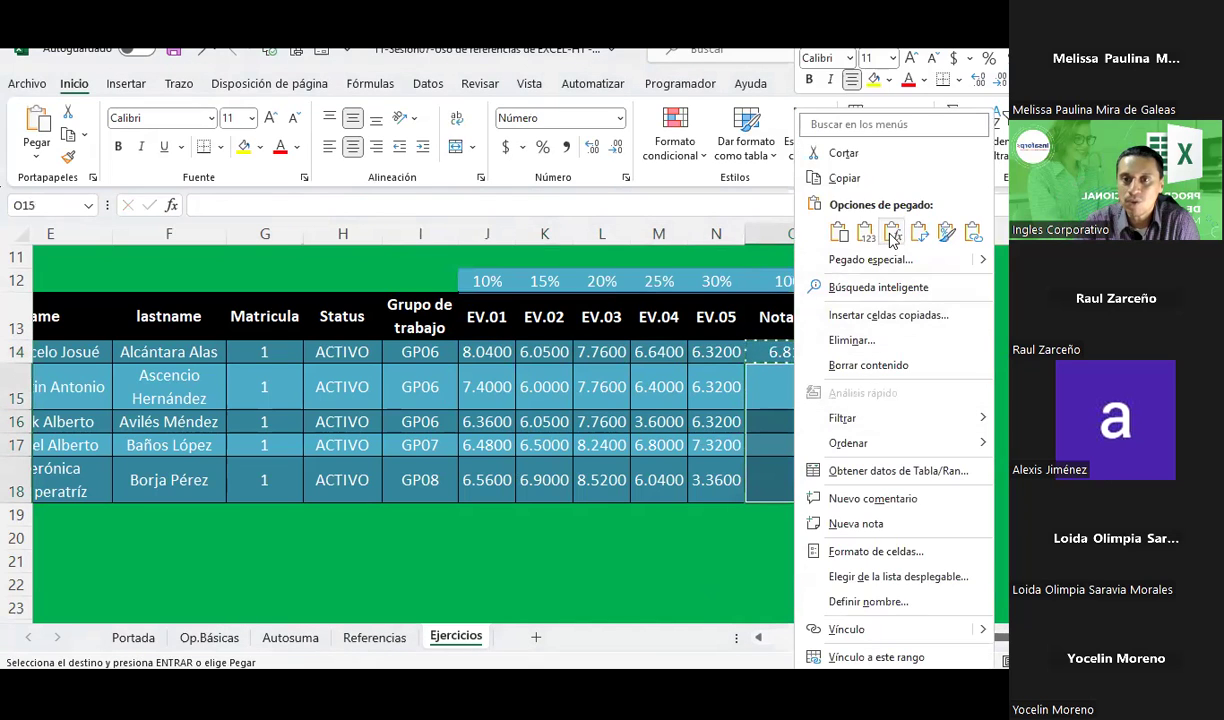
{"action": "left_click", "coordinate": [853, 220]}
{"action": "left_click", "coordinate": [1074, 422]}
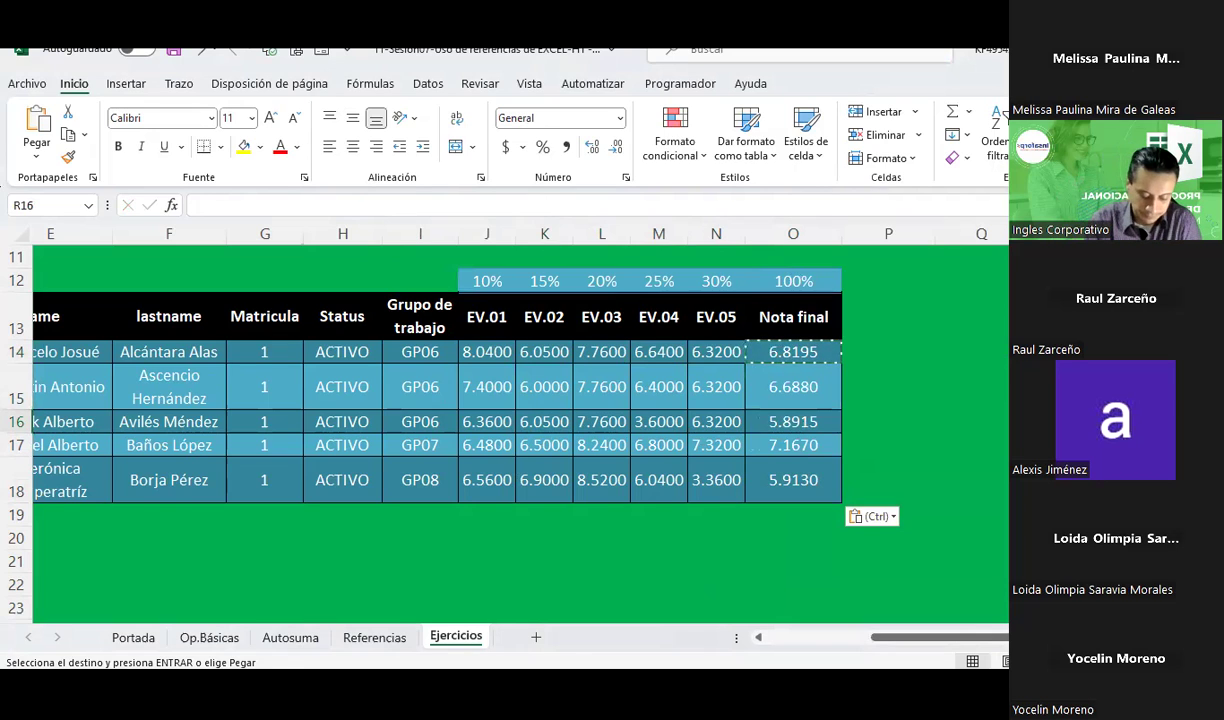
{"action": "key", "text": "Escape"}
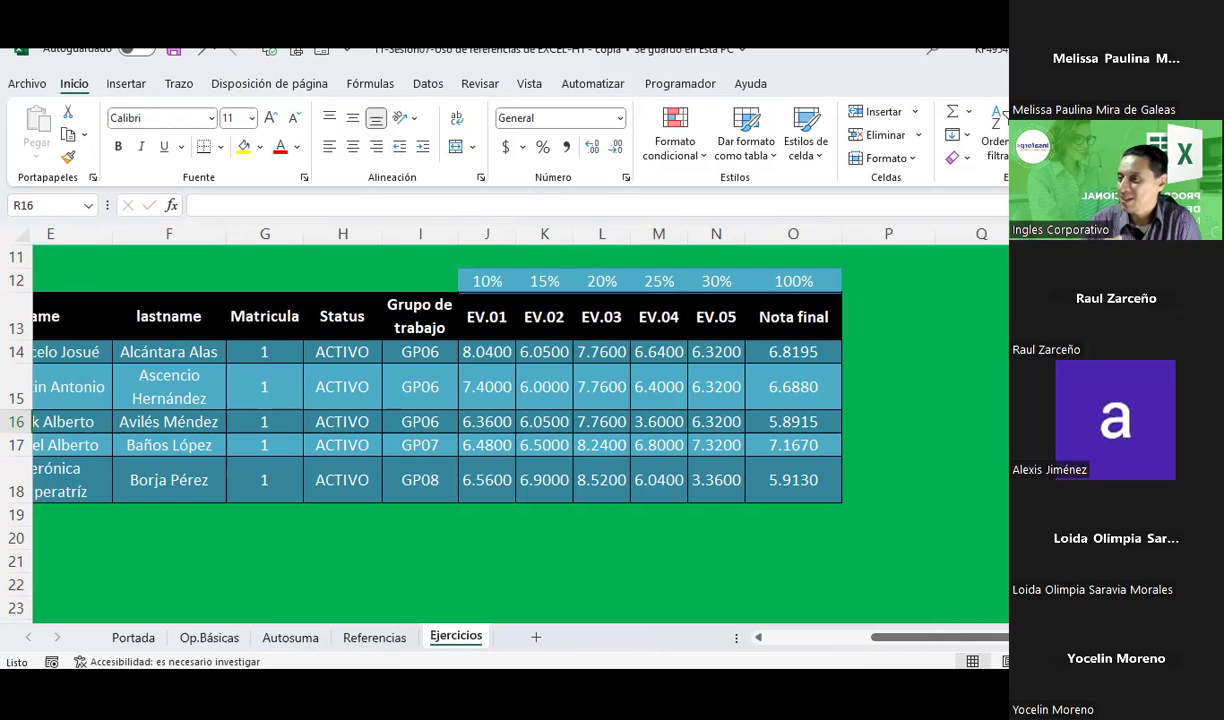
{"action": "left_click", "coordinate": [470, 350]}
{"action": "left_click", "coordinate": [540, 352]}
{"action": "left_click", "coordinate": [772, 352]}
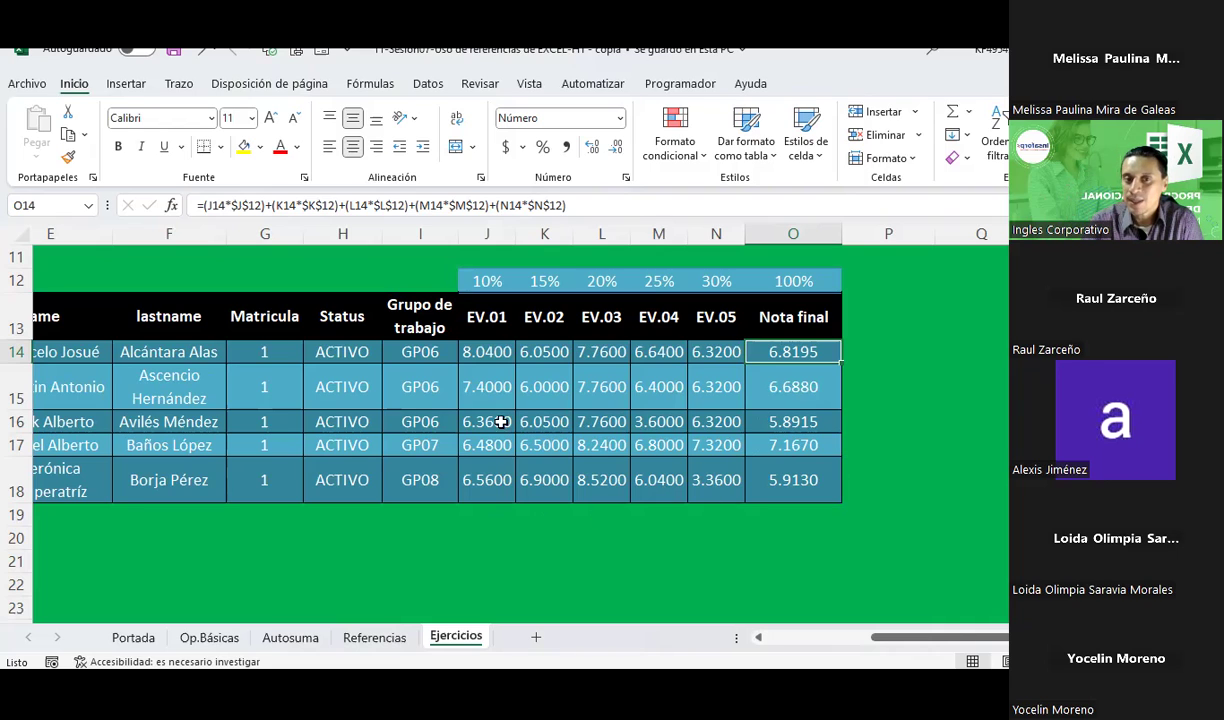
Point out the EV.01–EV.03 scores in row 14 against their 10% and 20% weights in row 12
{"action": "left_click", "coordinate": [478, 350]}
{"action": "left_click", "coordinate": [527, 352]}
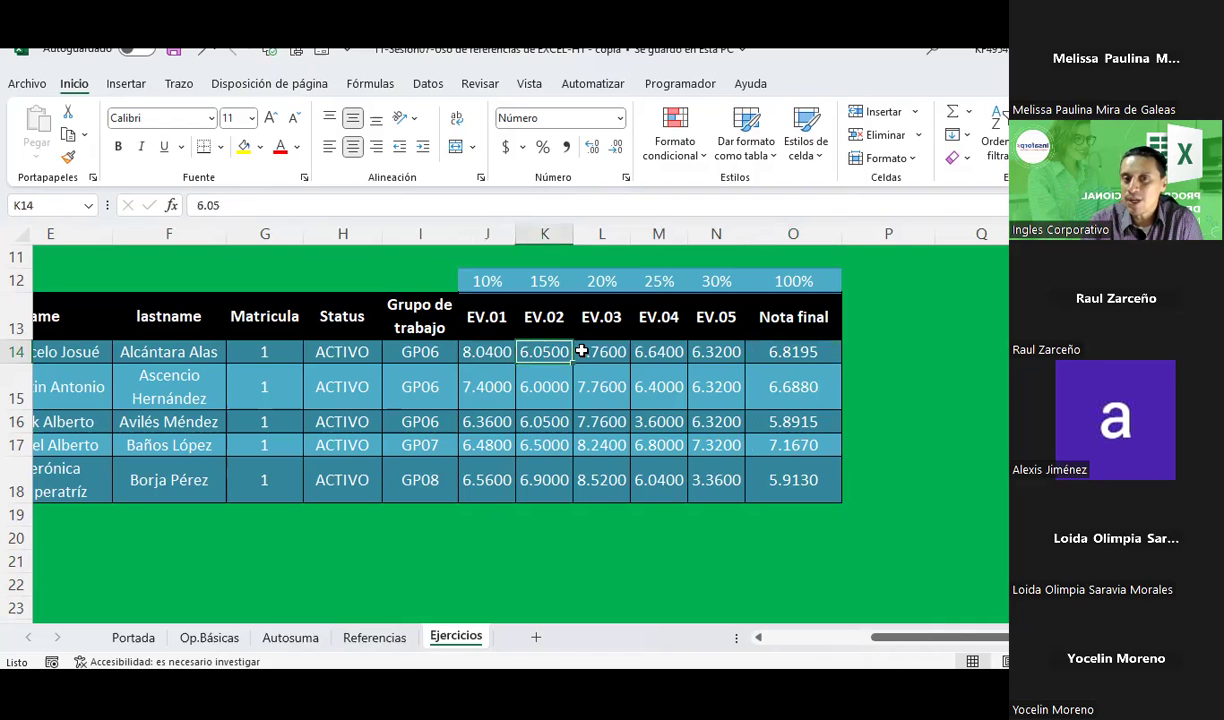
{"action": "left_click", "coordinate": [607, 364]}
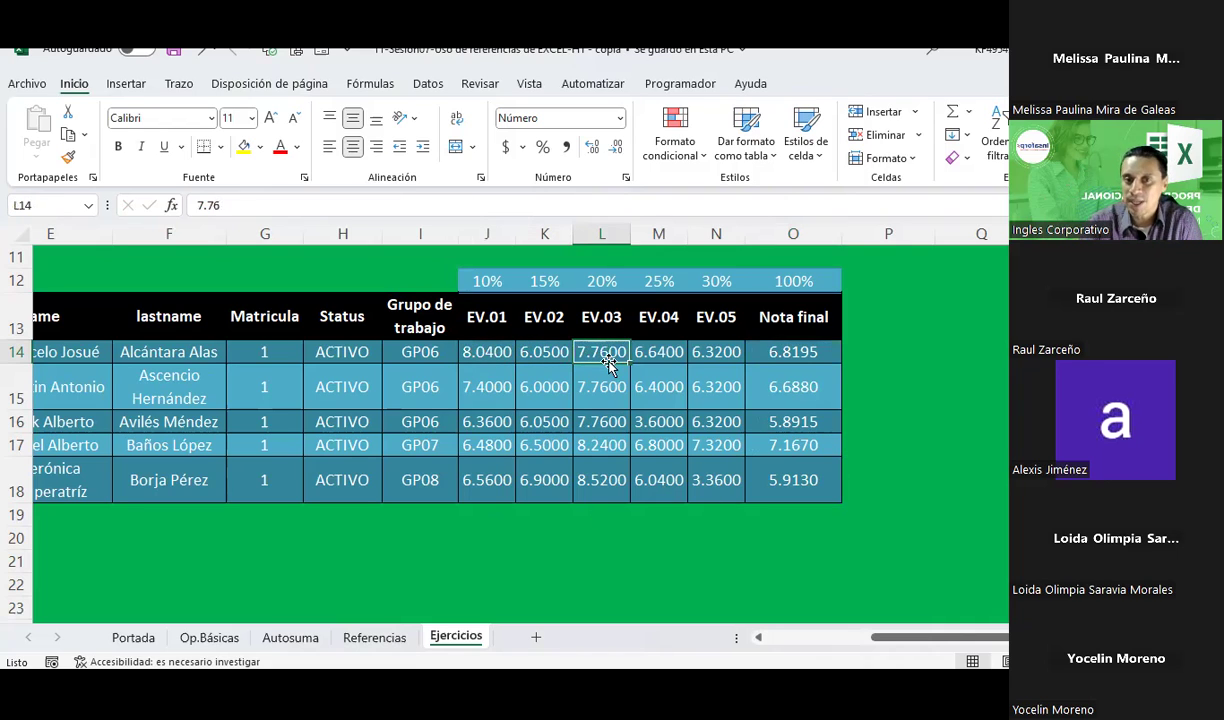
{"action": "left_click", "coordinate": [600, 280]}
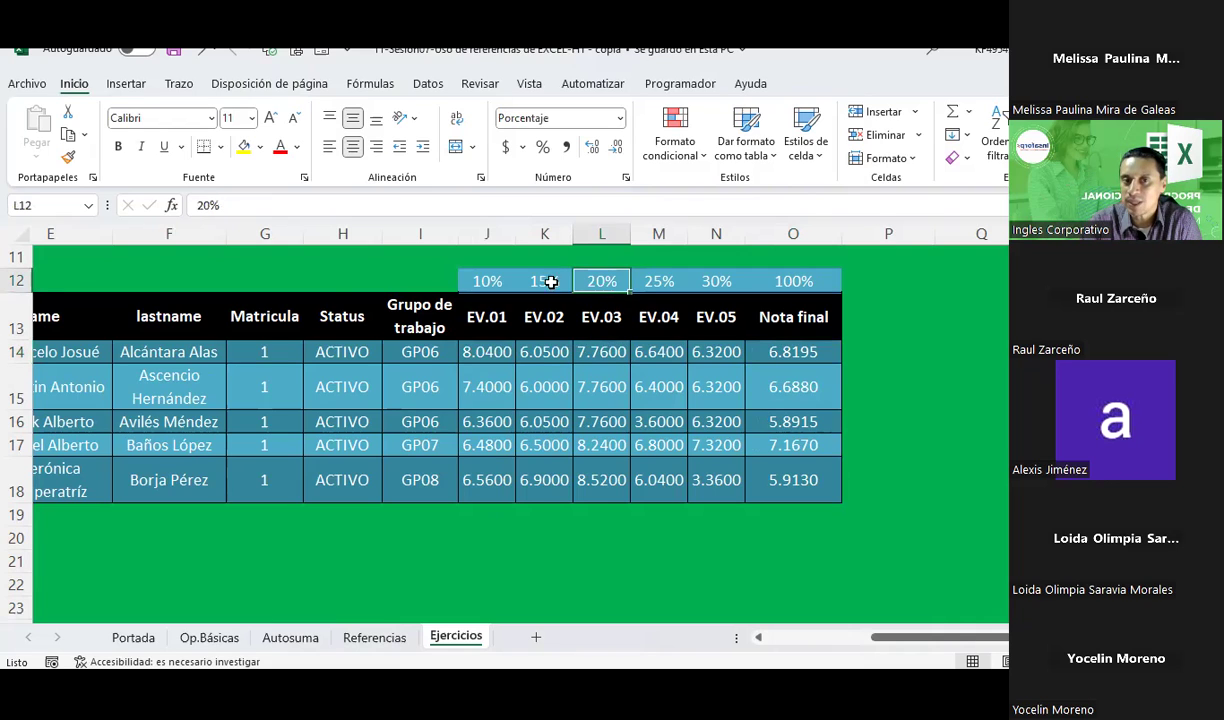
{"action": "left_click", "coordinate": [490, 281]}
{"action": "left_click", "coordinate": [601, 354]}
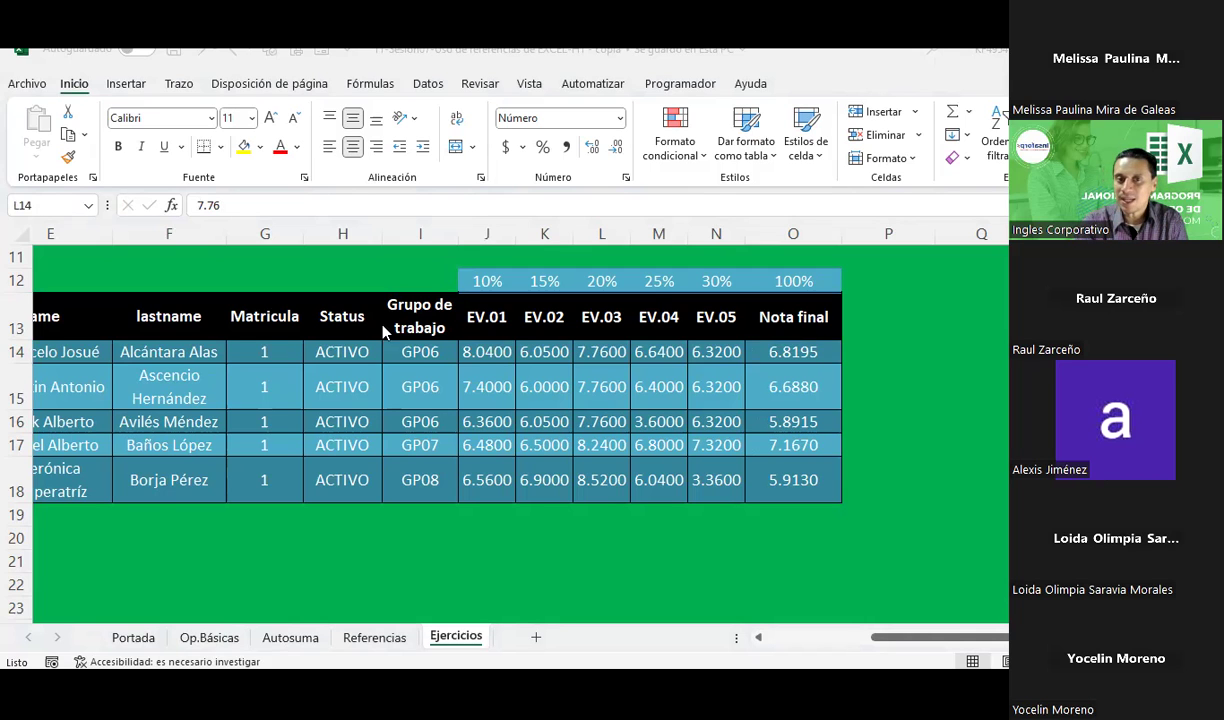
Glance over the Referencias sheet, then check O18's formula =(J18*$J$12)+…+(N18*$N$12) on Ejercicios
{"action": "left_click", "coordinate": [377, 636]}
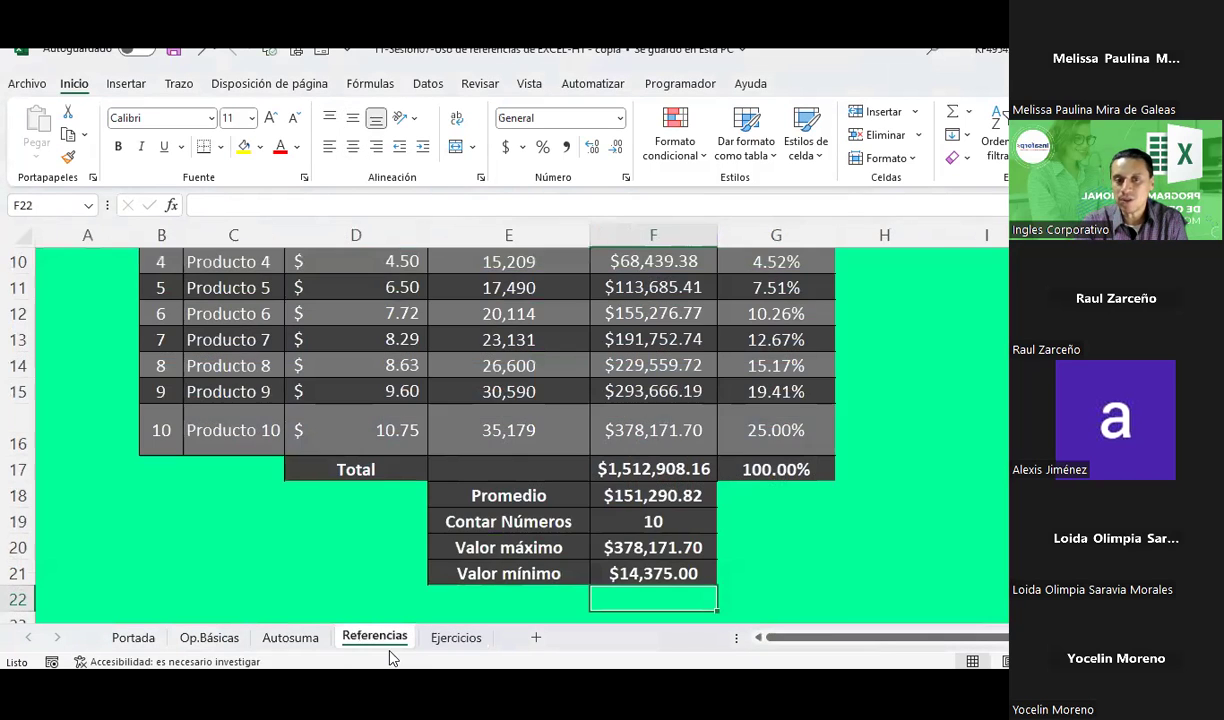
{"action": "scroll", "coordinate": [512, 495], "scroll_direction": "down", "scroll_amount": 1}
{"action": "scroll", "coordinate": [516, 500], "scroll_direction": "up", "scroll_amount": 2}
{"action": "scroll", "coordinate": [516, 501], "scroll_direction": "up", "scroll_amount": 1}
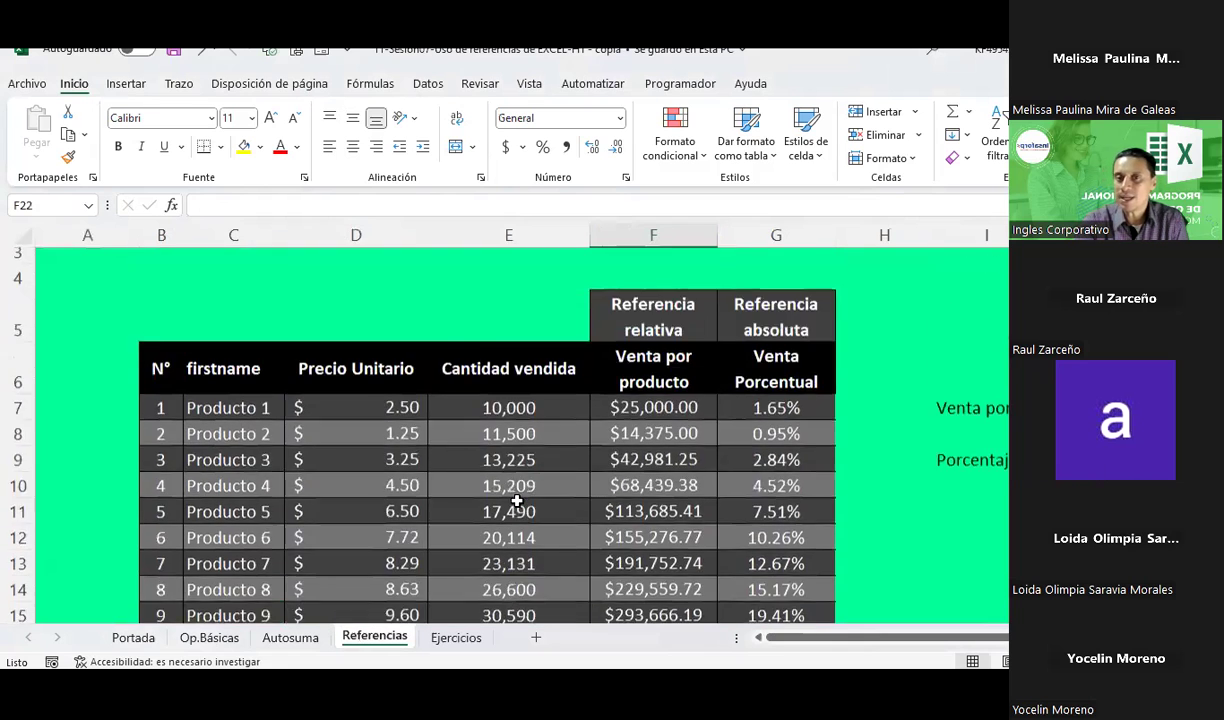
{"action": "scroll", "coordinate": [516, 501], "scroll_direction": "down", "scroll_amount": 2}
{"action": "scroll", "coordinate": [517, 500], "scroll_direction": "down", "scroll_amount": 2}
{"action": "scroll", "coordinate": [517, 500], "scroll_direction": "up", "scroll_amount": 1}
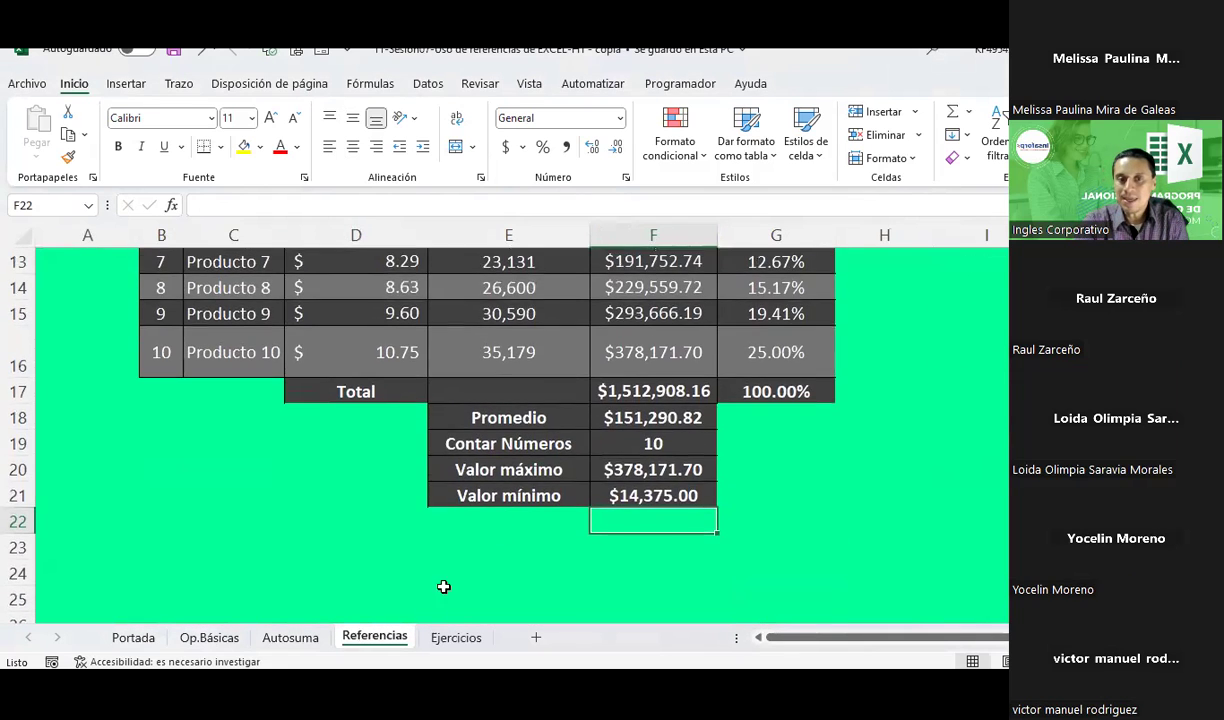
{"action": "left_click", "coordinate": [432, 637]}
{"action": "left_click", "coordinate": [819, 491]}
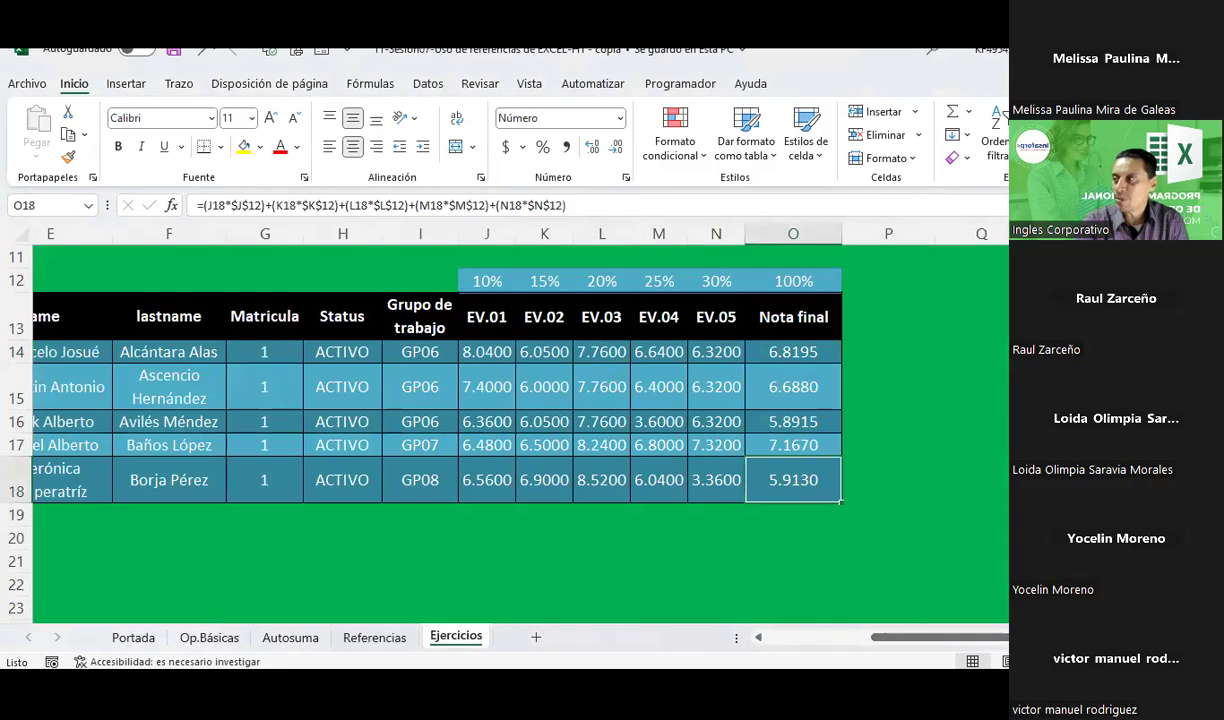